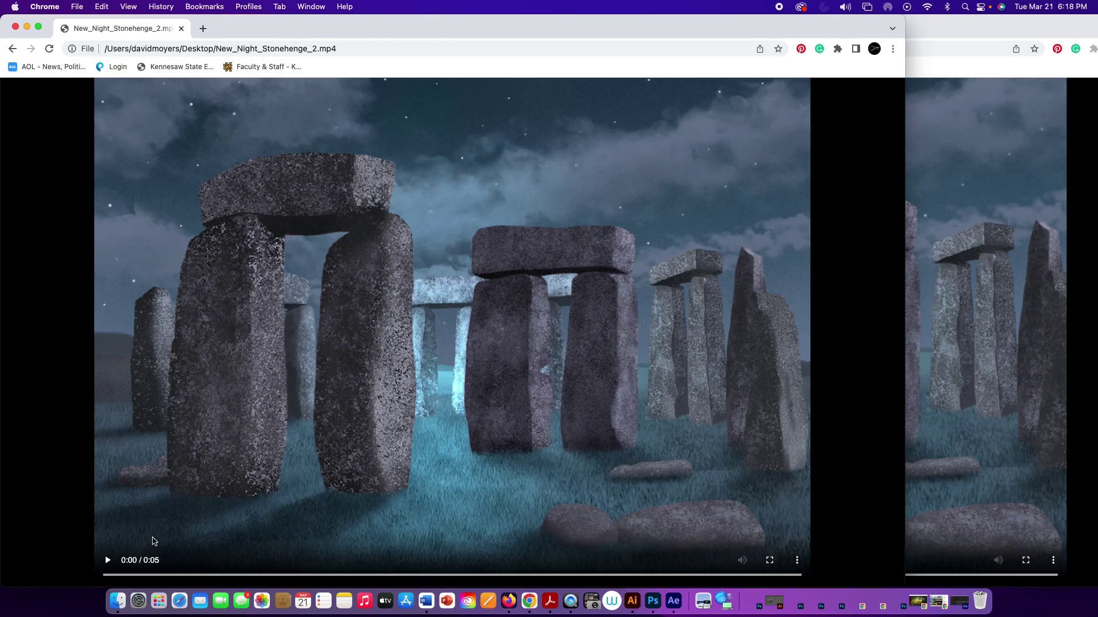
Play New_Night_Stonehenge_2.mp4 through, glance at the other video, and return the clip to its first frame
{"action": "left_click", "coordinate": [107, 561]}
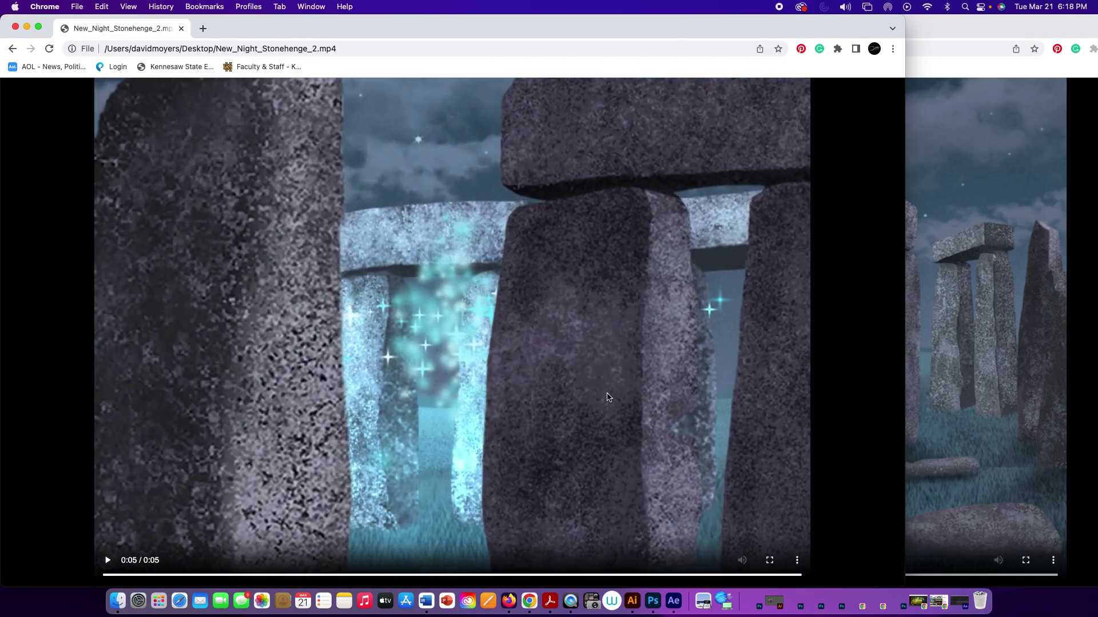
{"action": "left_click", "coordinate": [965, 396]}
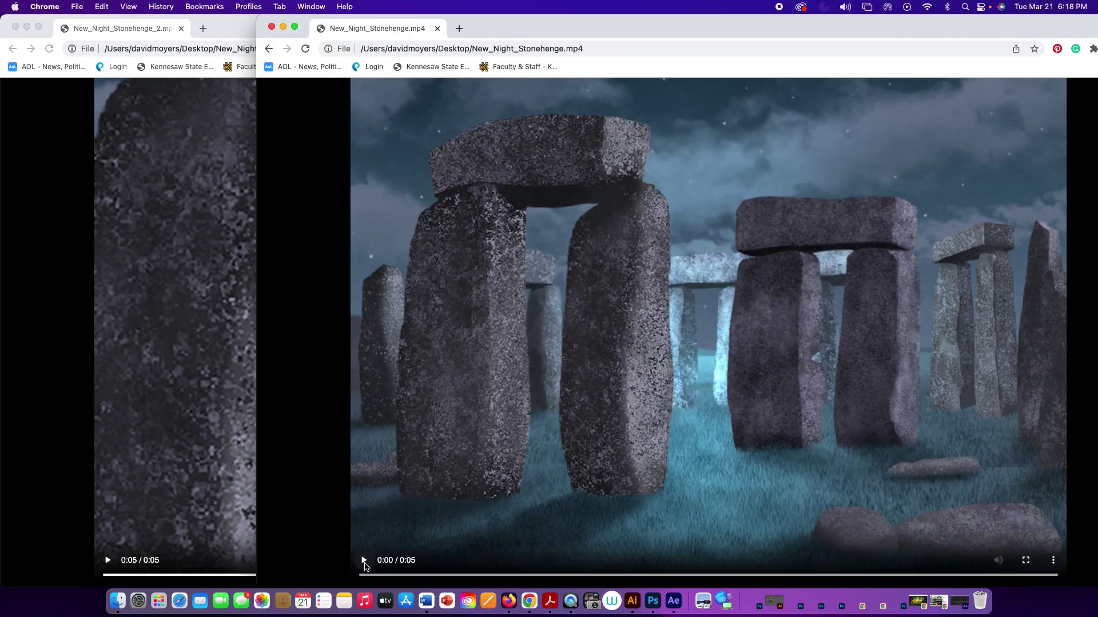
{"action": "left_click", "coordinate": [188, 359]}
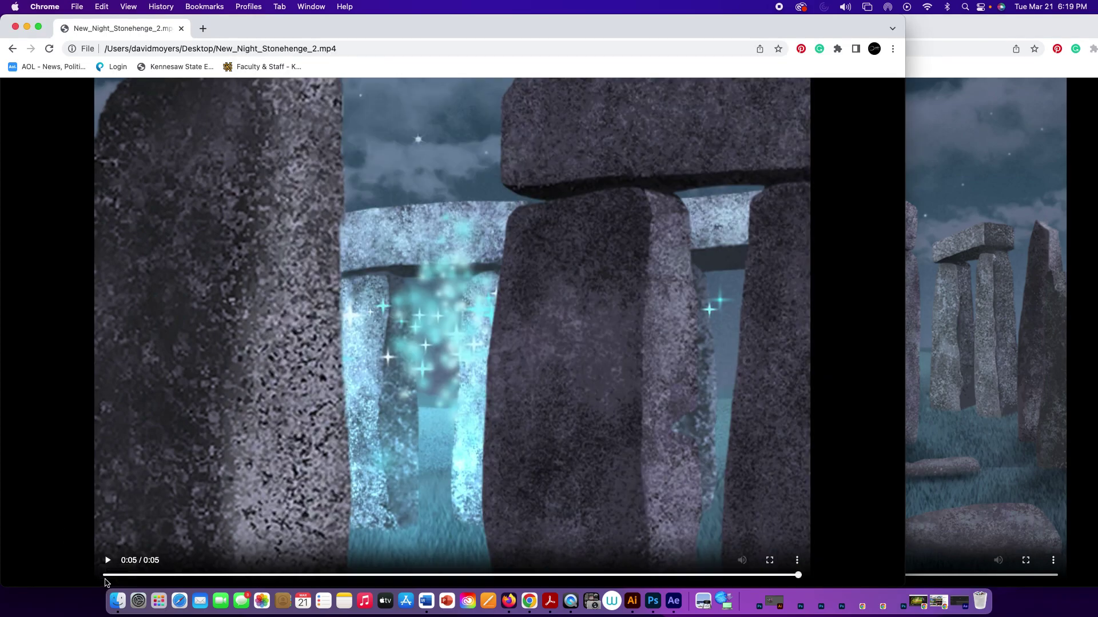
{"action": "left_click", "coordinate": [106, 580]}
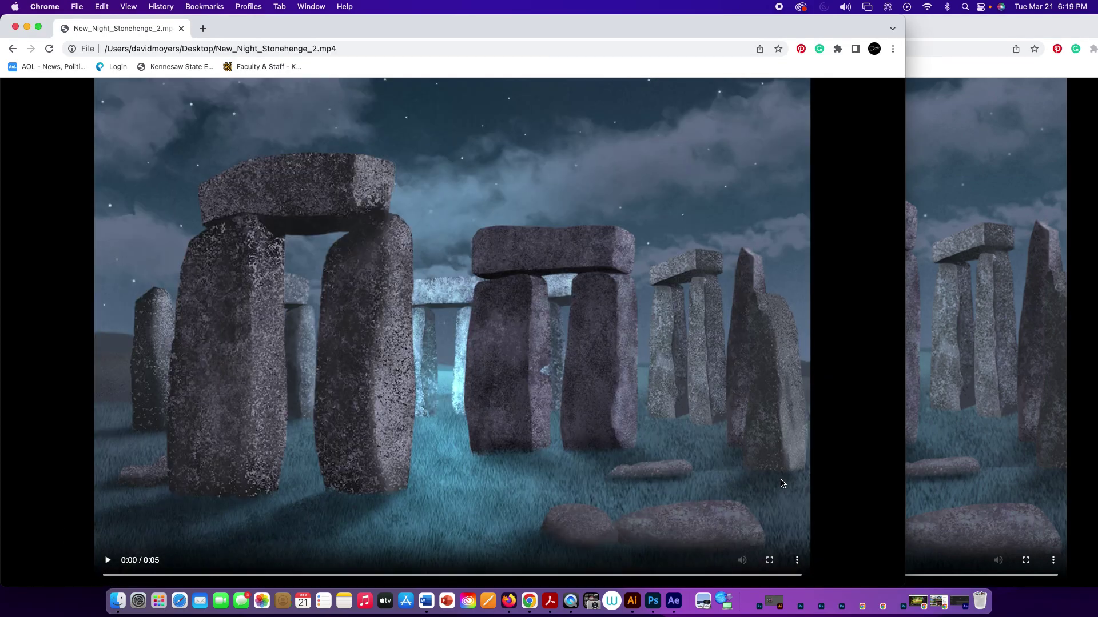
Compare the opening frames of the two Stonehenge videos and play New_Night_Stonehenge.mp4
{"action": "left_click", "coordinate": [960, 438]}
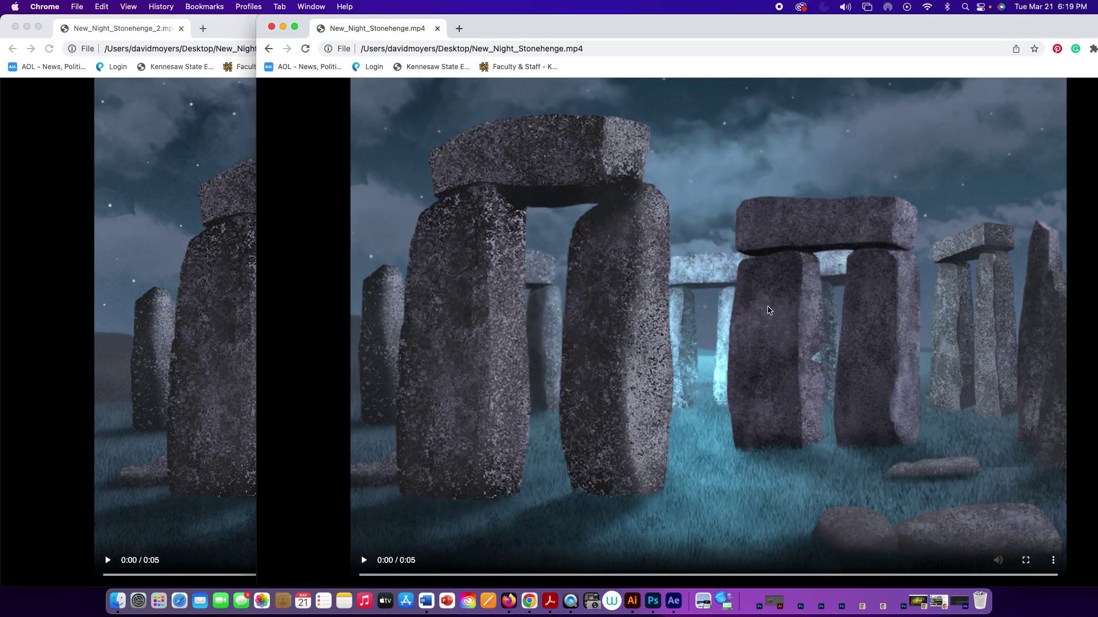
{"action": "left_click", "coordinate": [243, 274]}
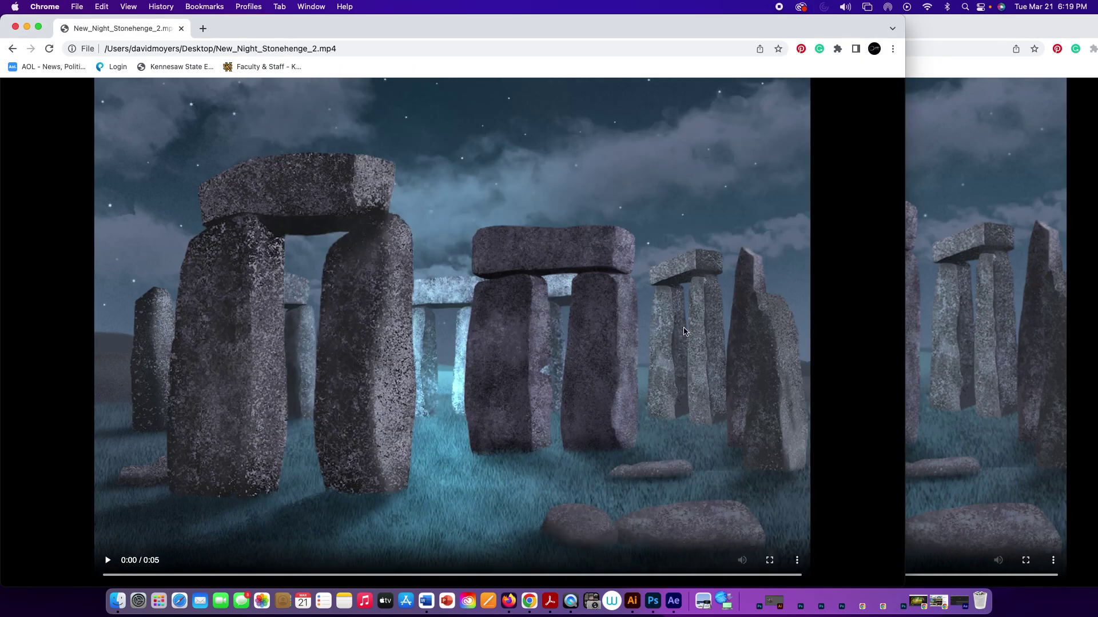
{"action": "left_click", "coordinate": [998, 342]}
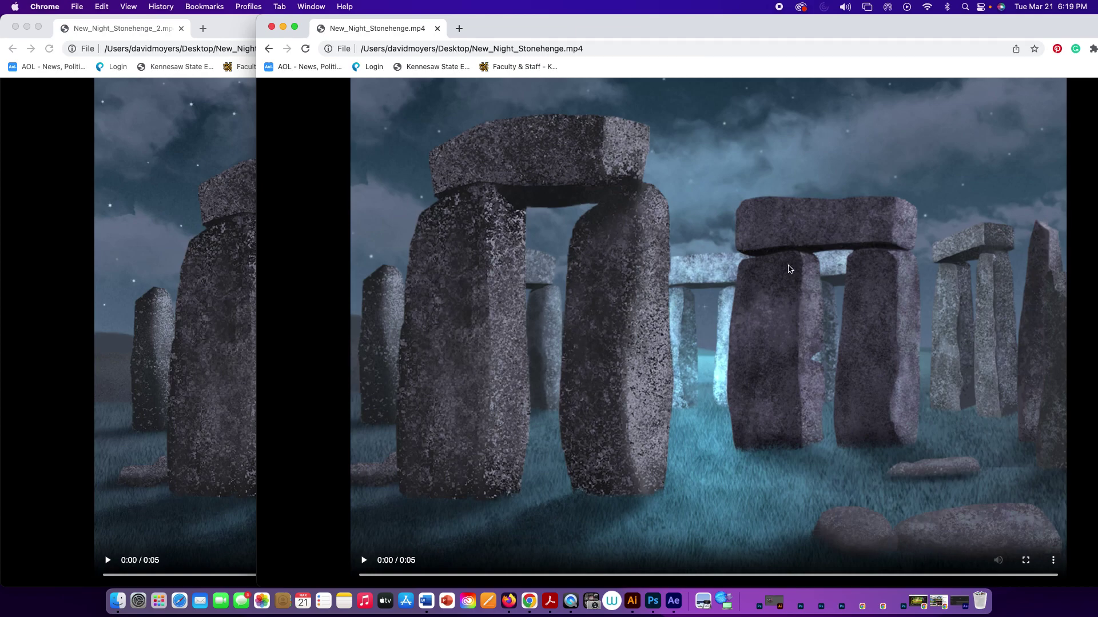
{"action": "left_click", "coordinate": [364, 562]}
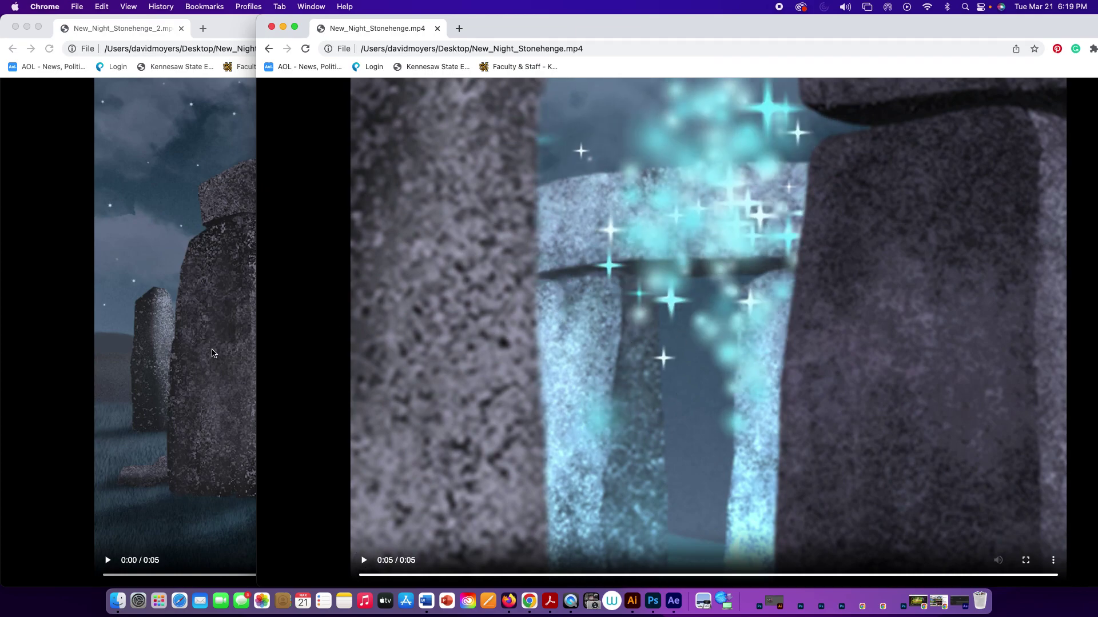
Compare the two videos again and replay New_Night_Stonehenge_2.mp4 to study its camera move
{"action": "left_click", "coordinate": [181, 359]}
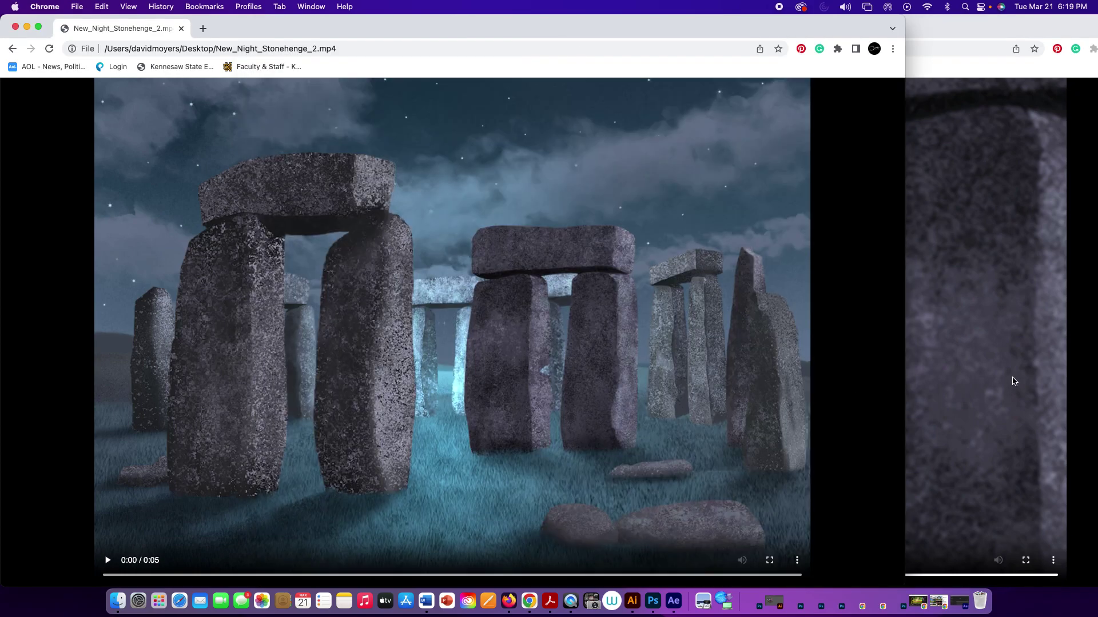
{"action": "left_click", "coordinate": [1014, 381]}
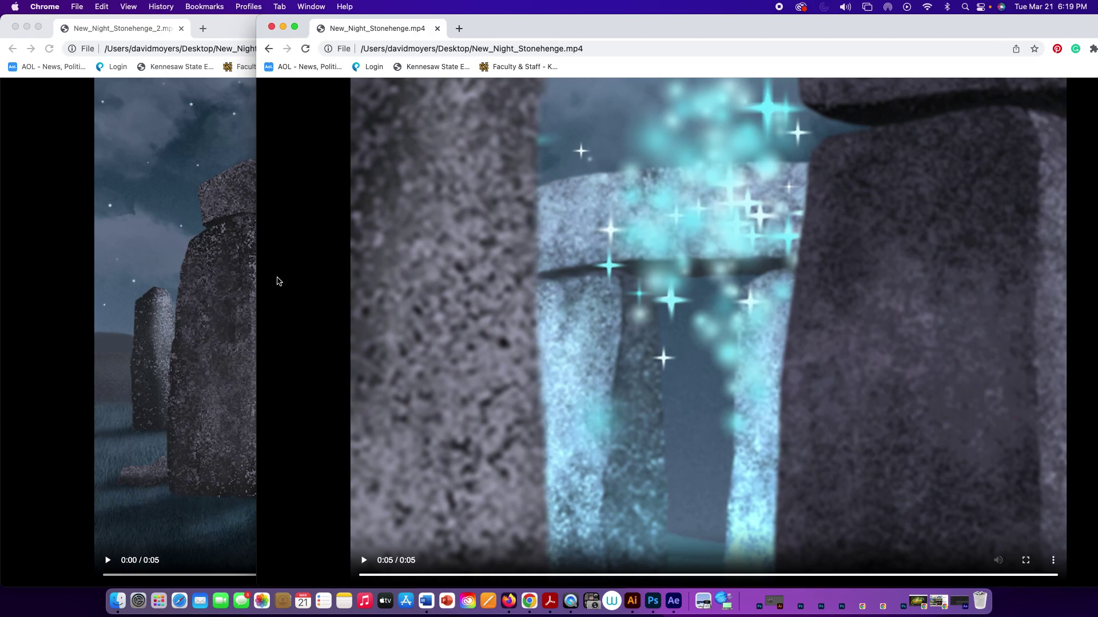
{"action": "left_click", "coordinate": [240, 280]}
{"action": "left_click", "coordinate": [107, 561]}
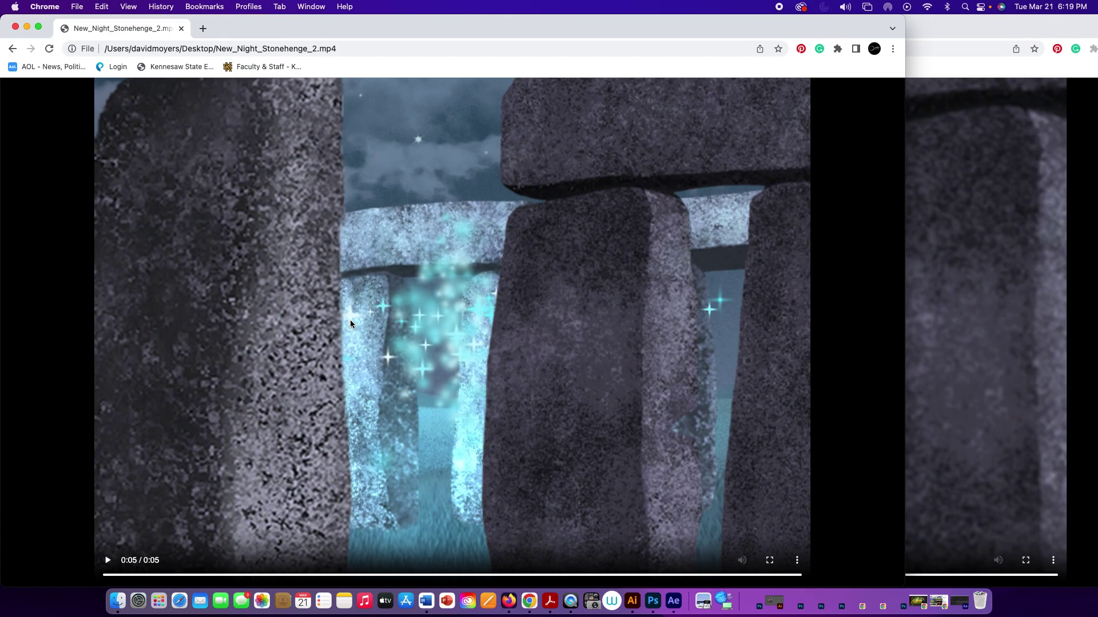
{"action": "left_click", "coordinate": [350, 320]}
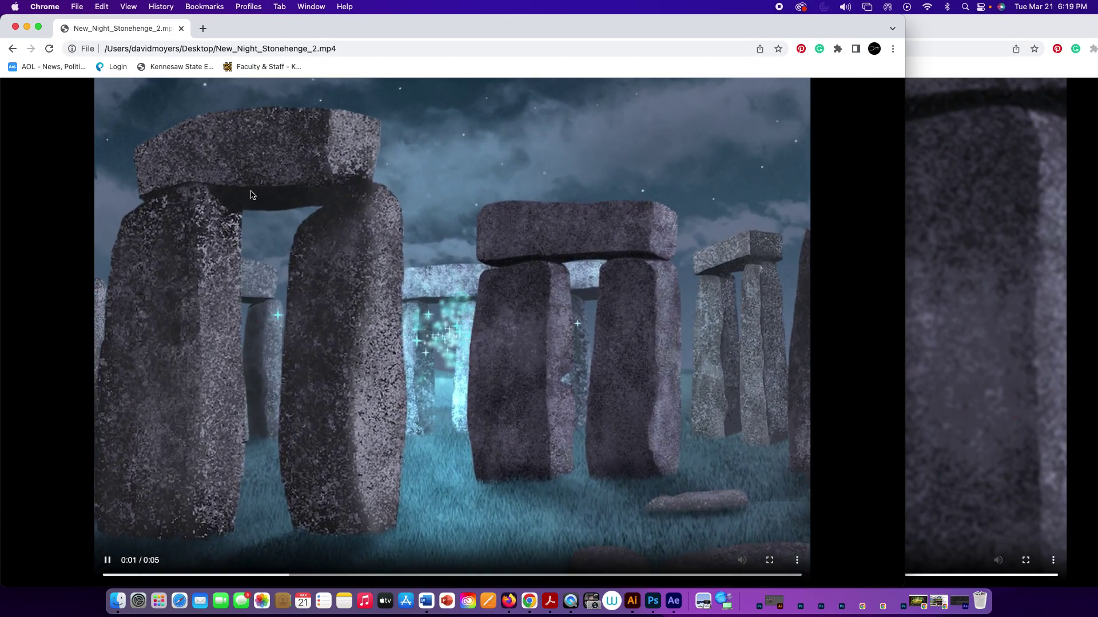
Minimize both video windows, cancel the file-opening dialog, and bring the Stonehenge.psd document forward in Photoshop
{"action": "left_click", "coordinate": [27, 26]}
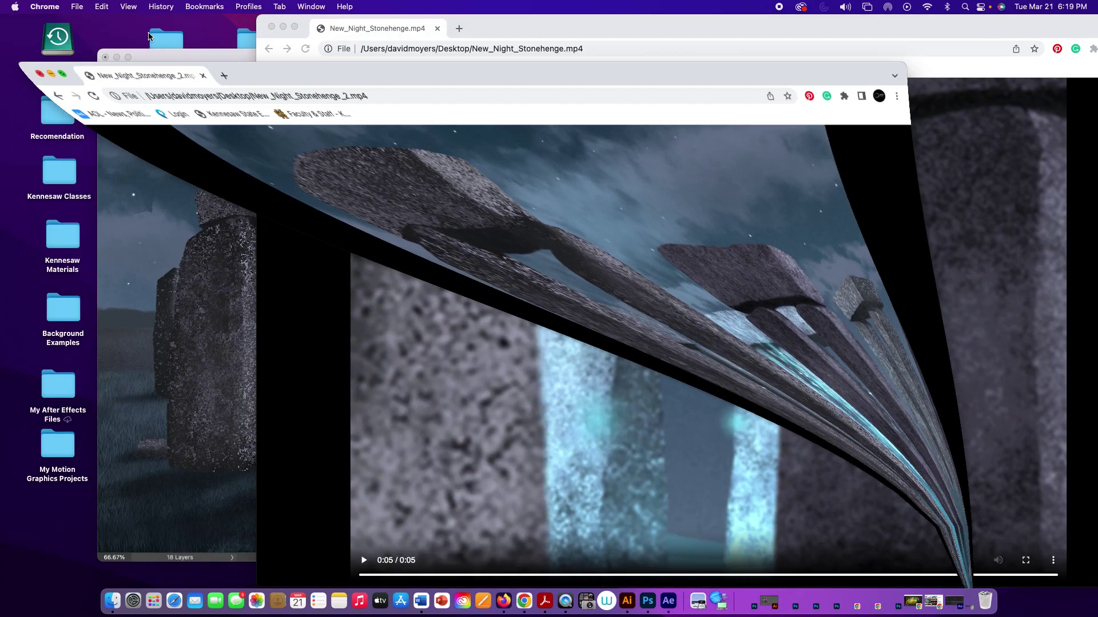
{"action": "left_click", "coordinate": [283, 28]}
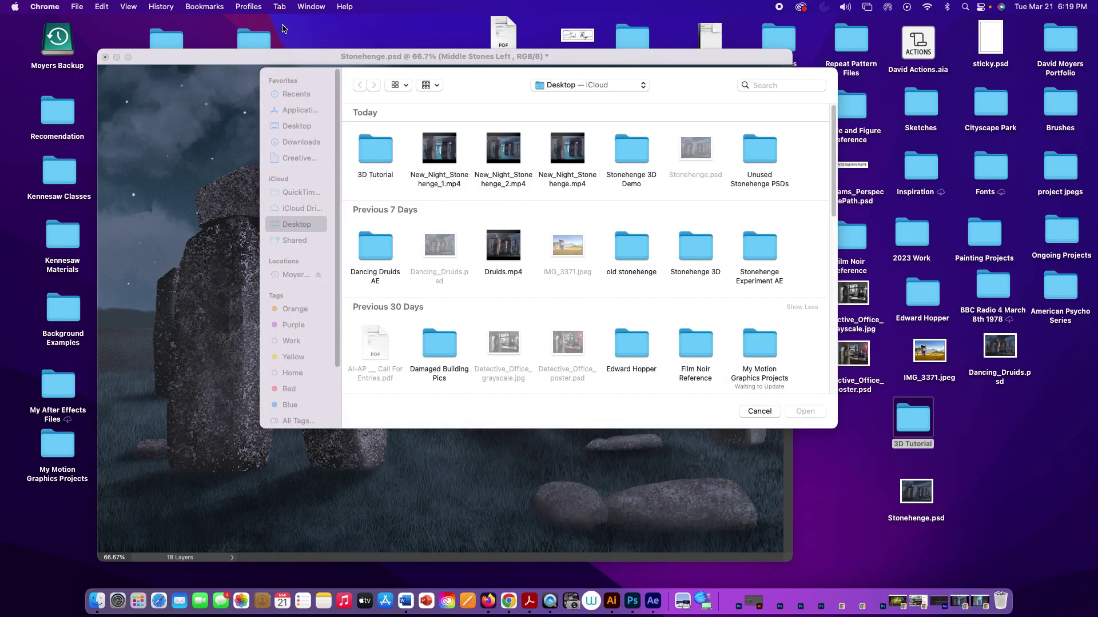
{"action": "left_click", "coordinate": [766, 411]}
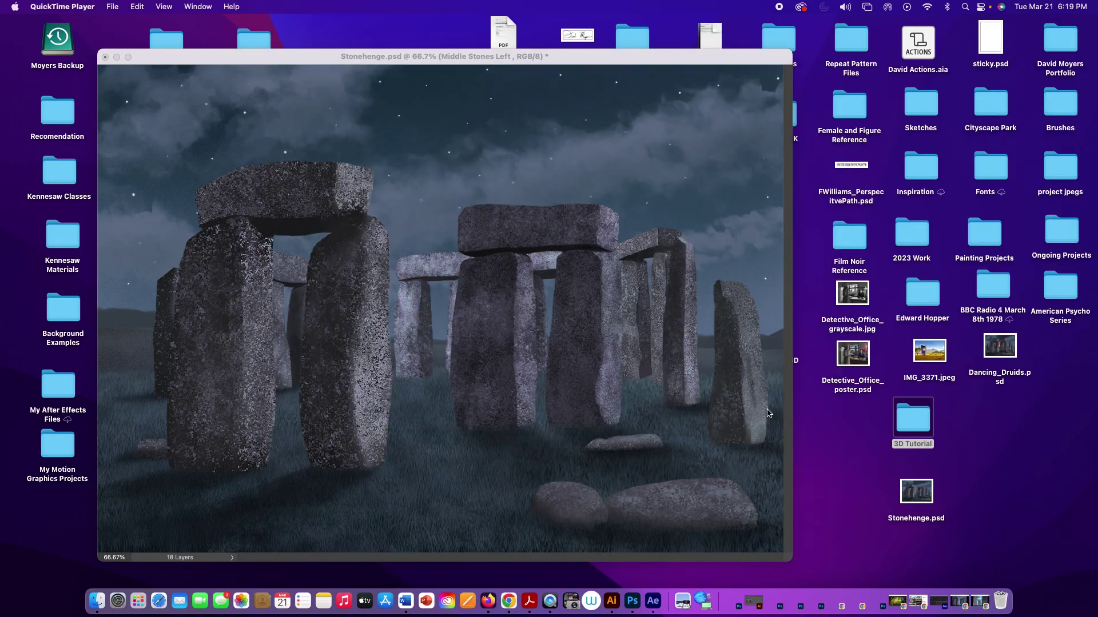
{"action": "left_click", "coordinate": [376, 61]}
{"action": "left_click_drag", "start_coordinate": [337, 59], "coordinate": [327, 59]}
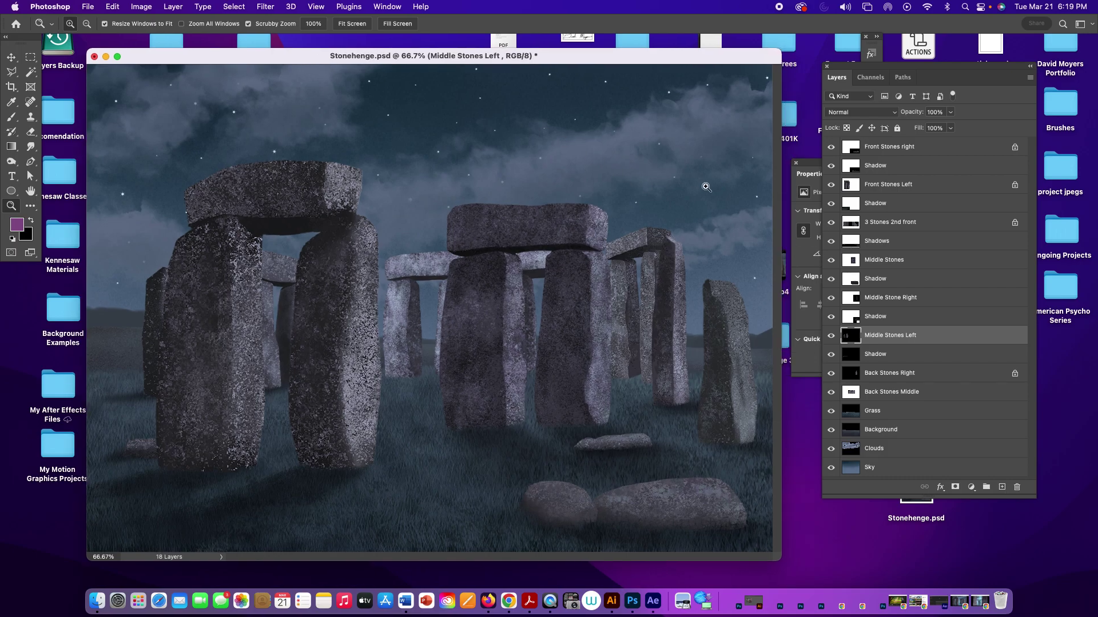
Review the Stonehenge.psd image dimensions and resolution, accepting the existing settings
{"action": "left_click", "coordinate": [141, 7]}
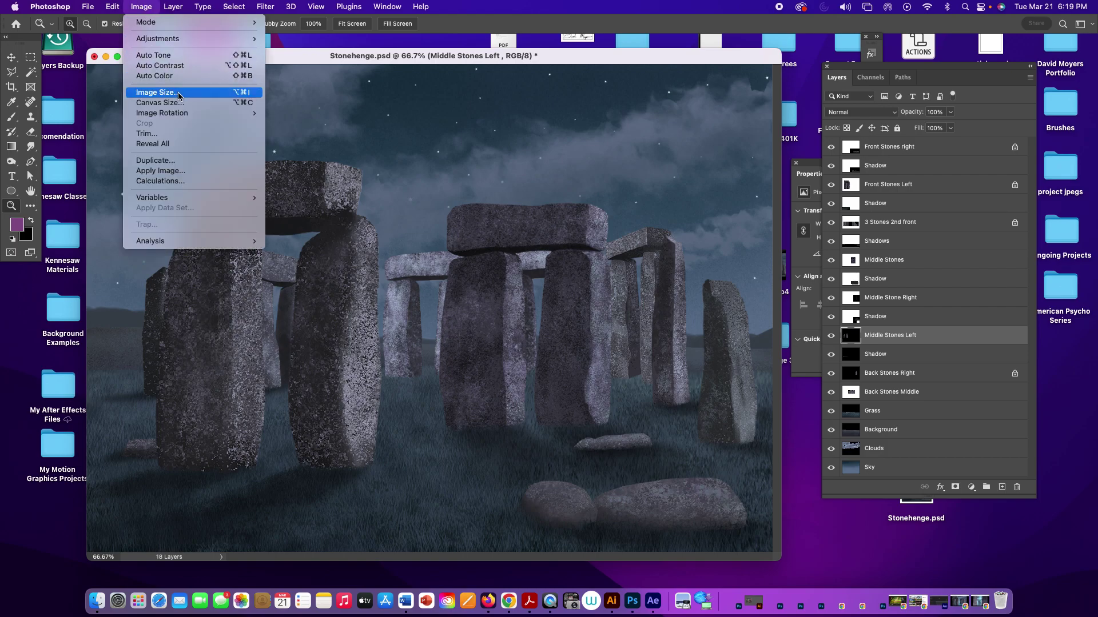
{"action": "left_click", "coordinate": [162, 92]}
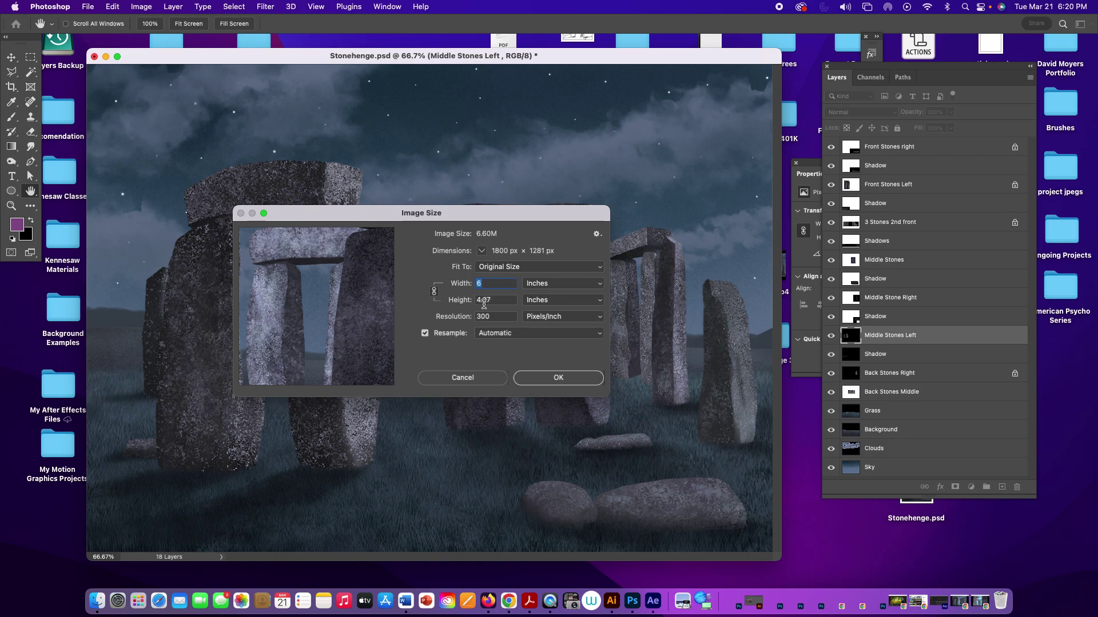
{"action": "left_click", "coordinate": [559, 379]}
{"action": "key", "text": "z"}
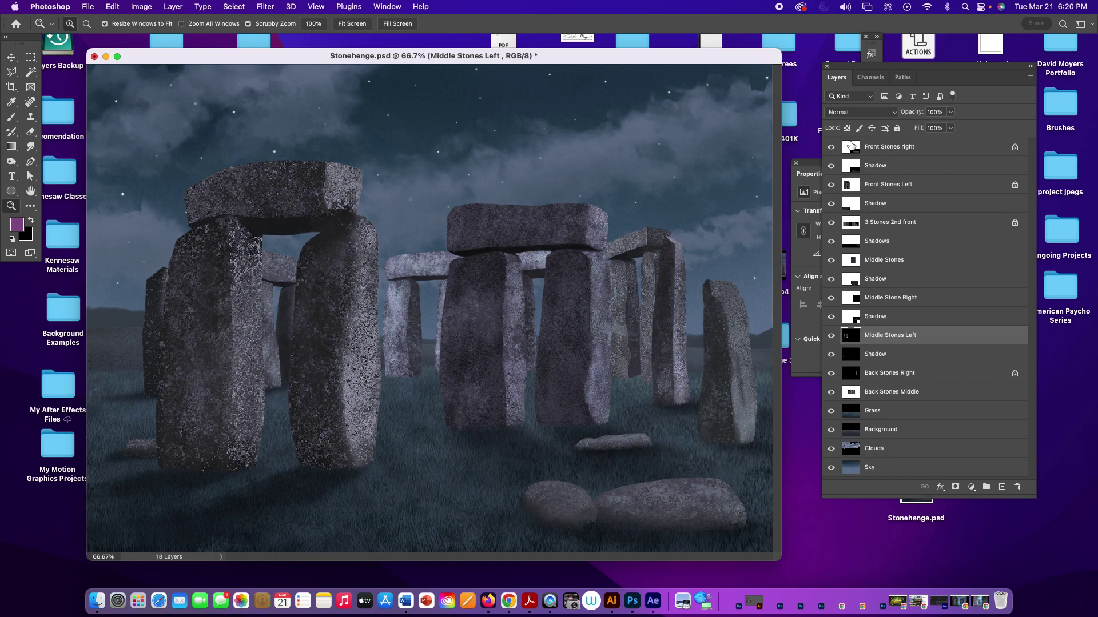
Toggle the Front Stones right and Front Stones Left layers off and on to examine what each contains
{"action": "left_click", "coordinate": [831, 148]}
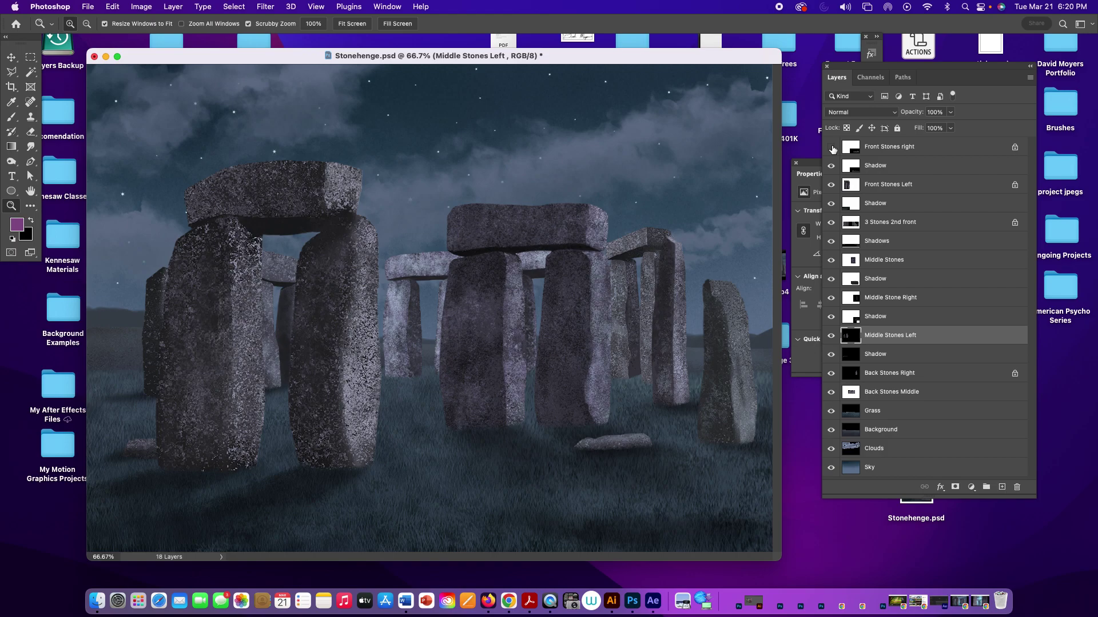
{"action": "left_click", "coordinate": [832, 149]}
{"action": "left_click", "coordinate": [832, 148]}
{"action": "left_click", "coordinate": [832, 148]}
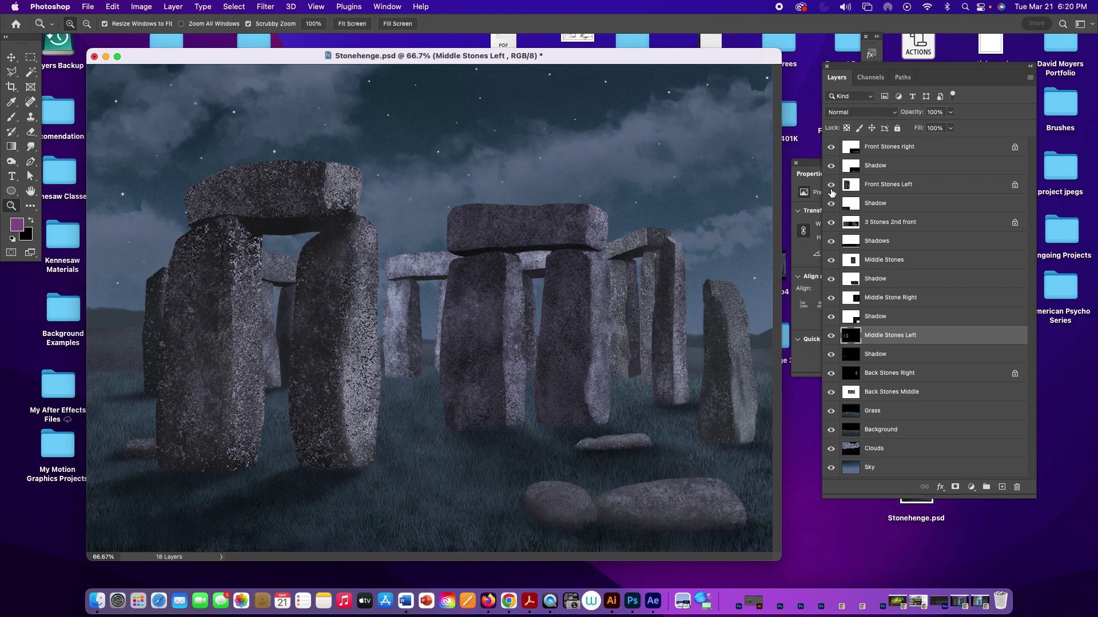
{"action": "left_click", "coordinate": [831, 185]}
{"action": "left_click", "coordinate": [832, 186]}
Hide the top six layers one by one, from Front Stones right through Shadows
{"action": "left_click", "coordinate": [831, 147]}
{"action": "left_click", "coordinate": [831, 165]}
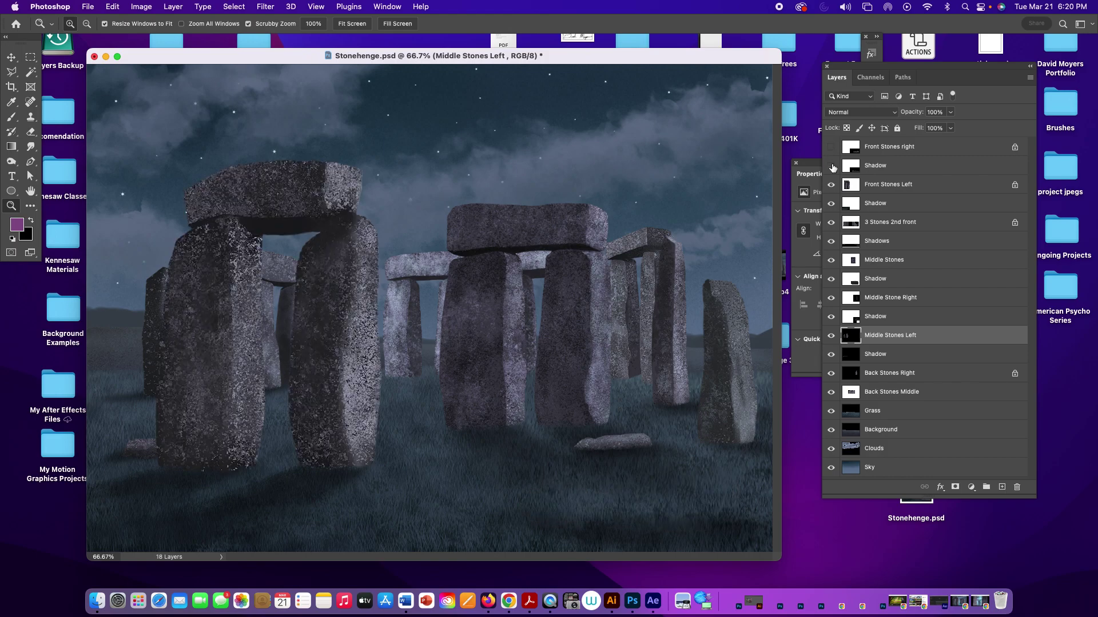
{"action": "left_click", "coordinate": [831, 184]}
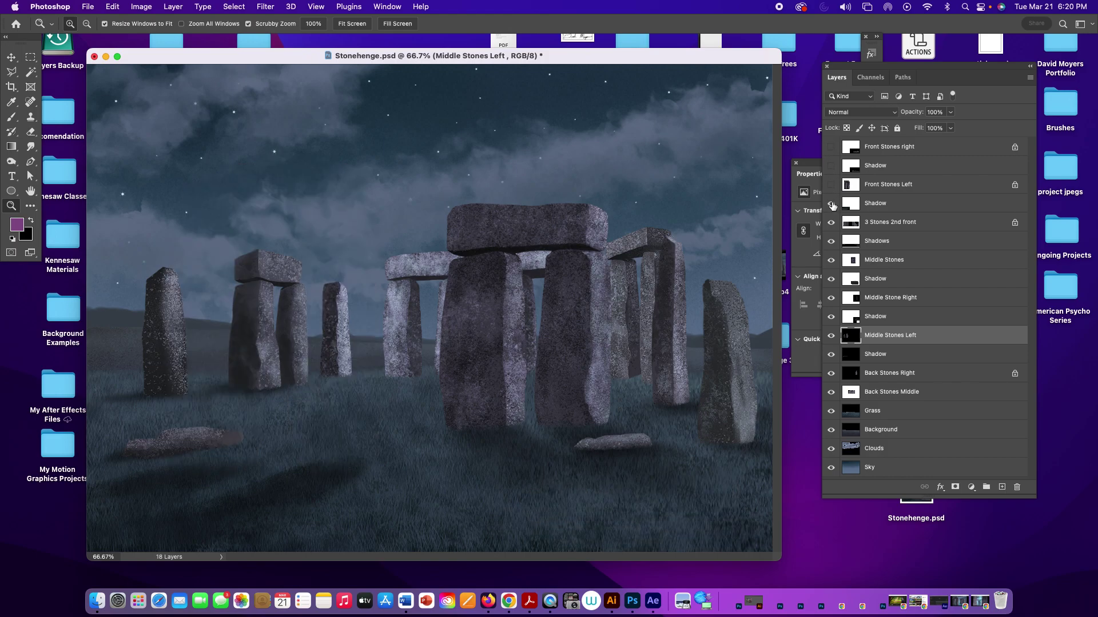
{"action": "left_click", "coordinate": [831, 204]}
{"action": "left_click", "coordinate": [832, 222]}
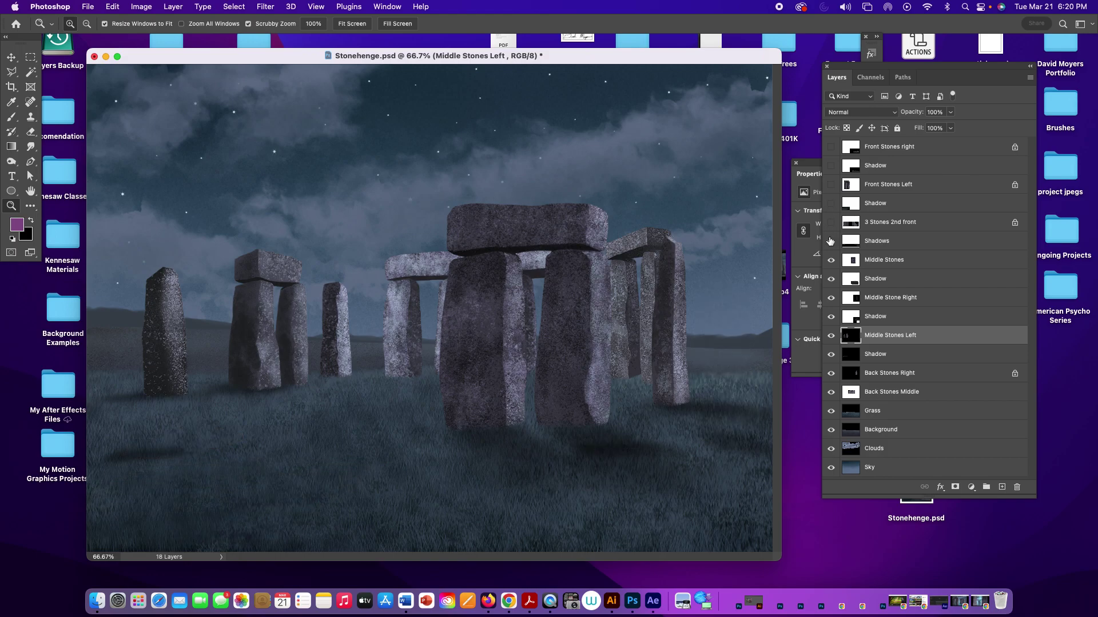
{"action": "left_click", "coordinate": [832, 242]}
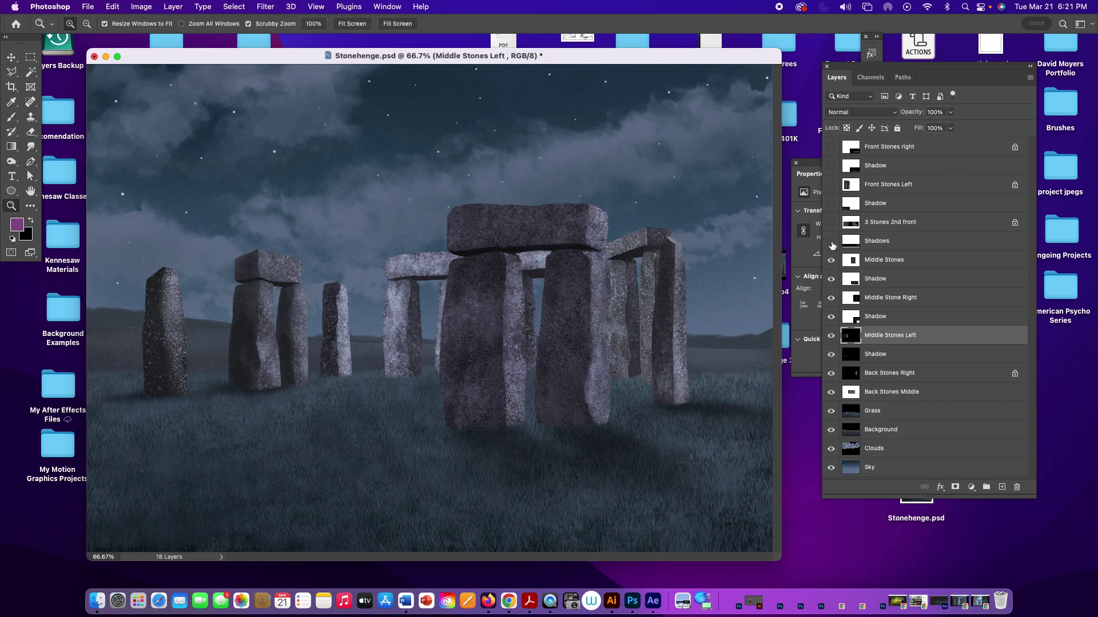
Show the six hidden layers again, from Shadows up to Front Stones right
{"action": "left_click", "coordinate": [832, 241]}
{"action": "left_click", "coordinate": [832, 222]}
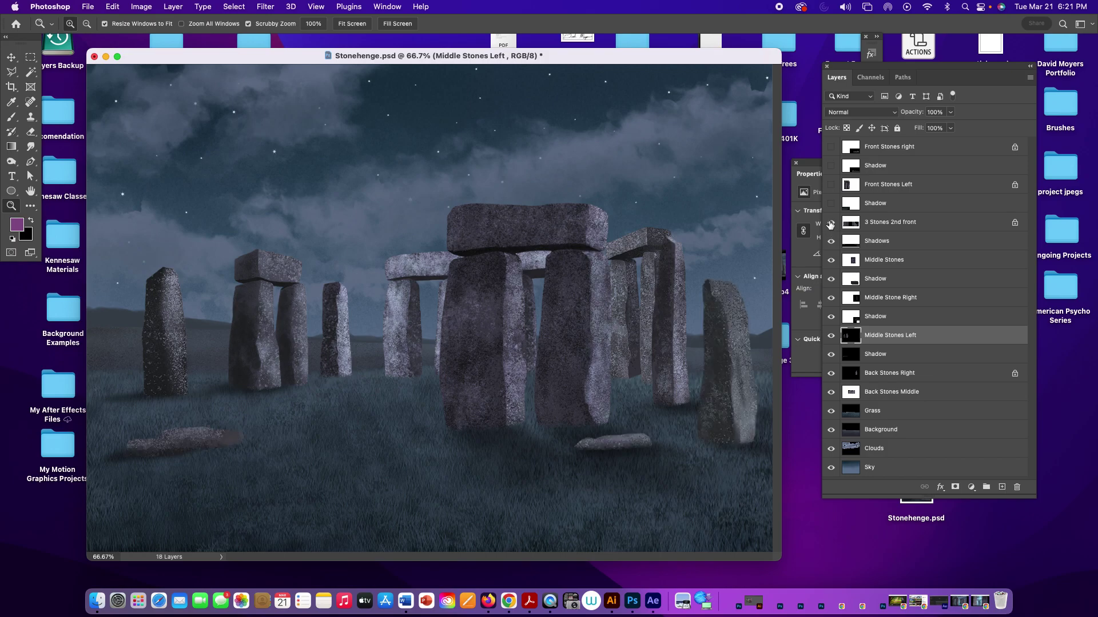
{"action": "left_click", "coordinate": [831, 204]}
{"action": "left_click", "coordinate": [831, 185]}
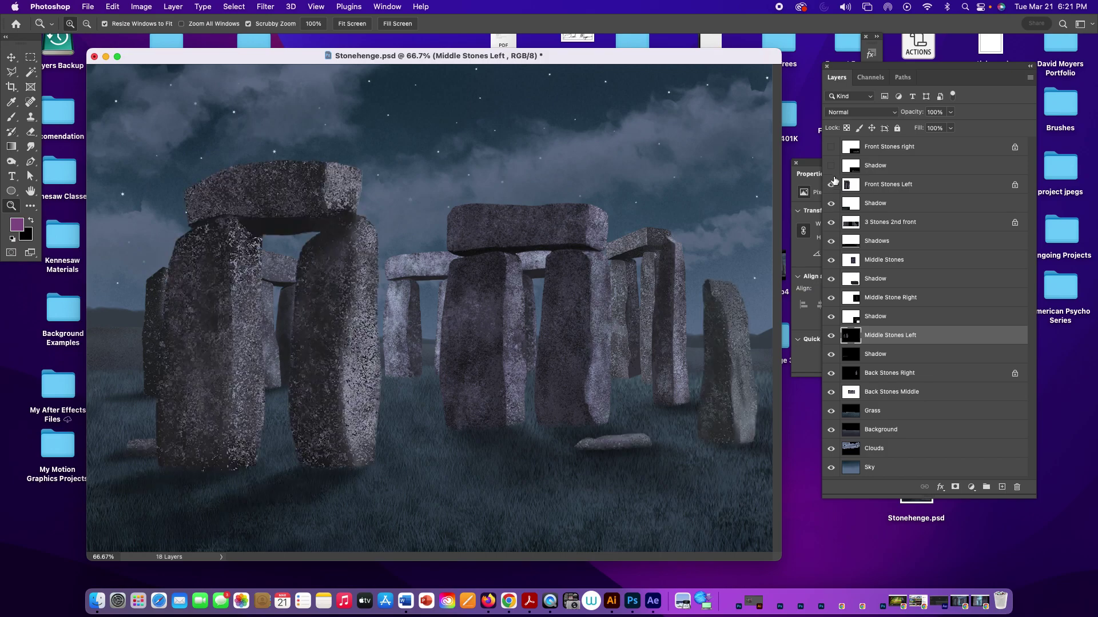
{"action": "left_click", "coordinate": [832, 166]}
{"action": "left_click", "coordinate": [831, 148]}
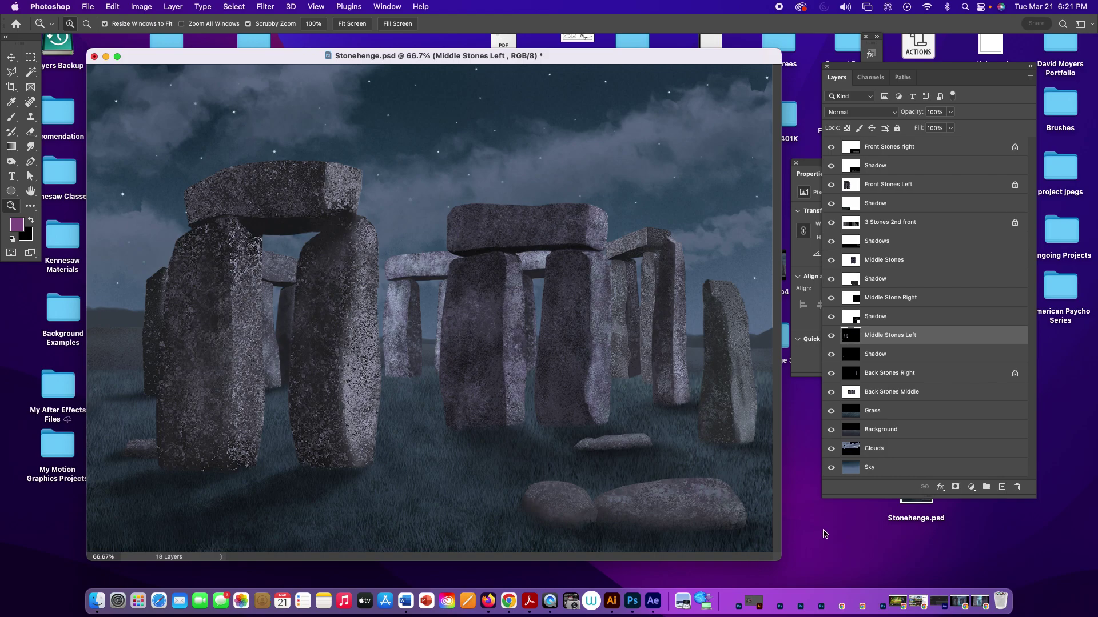
Move Stonehenge.psd from the desktop into the 3D Tutorial folder and check the folder's contents
{"action": "left_click", "coordinate": [832, 533]}
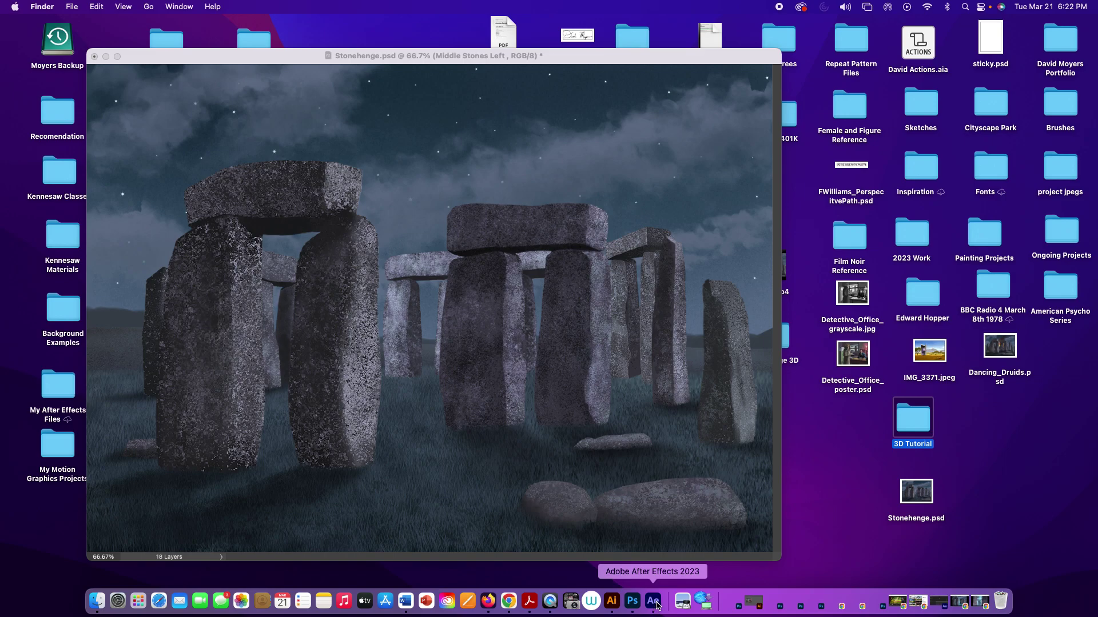
{"action": "left_click_drag", "start_coordinate": [918, 493], "coordinate": [913, 424]}
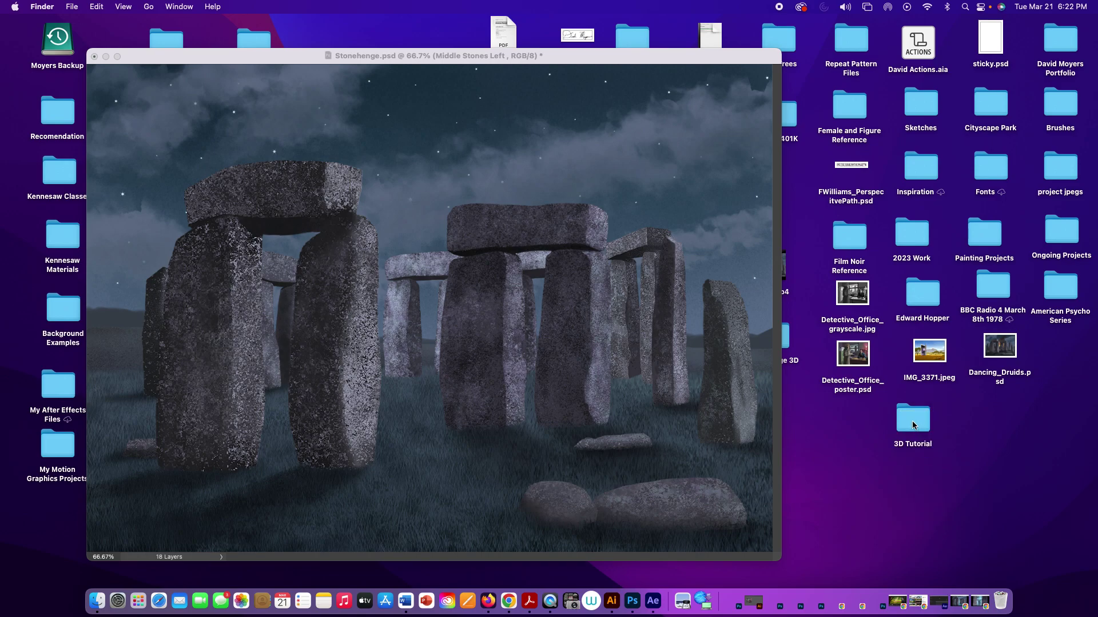
{"action": "double_click", "coordinate": [913, 424]}
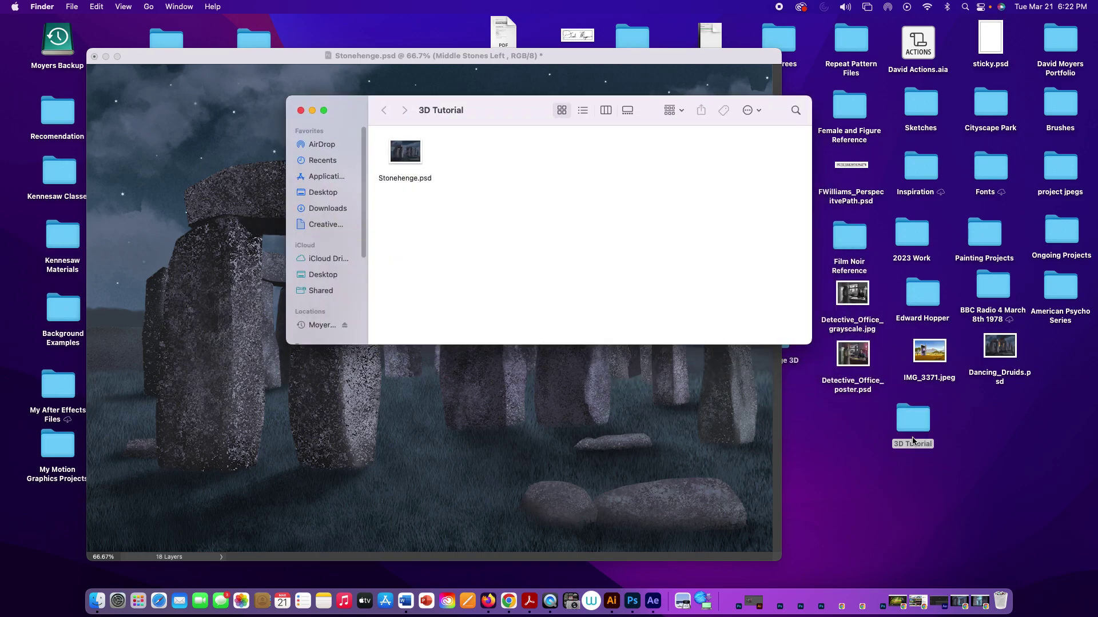
{"action": "left_click", "coordinate": [300, 110]}
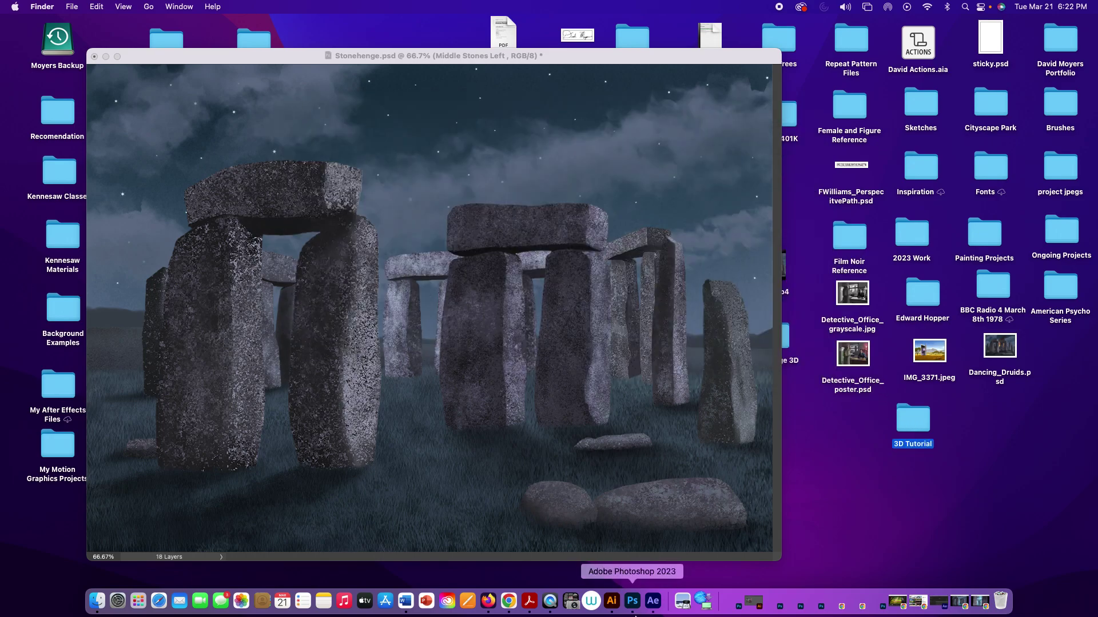
Switch to After Effects and start a new project, discarding the unsaved changes to the open untitled project
{"action": "left_click", "coordinate": [653, 601]}
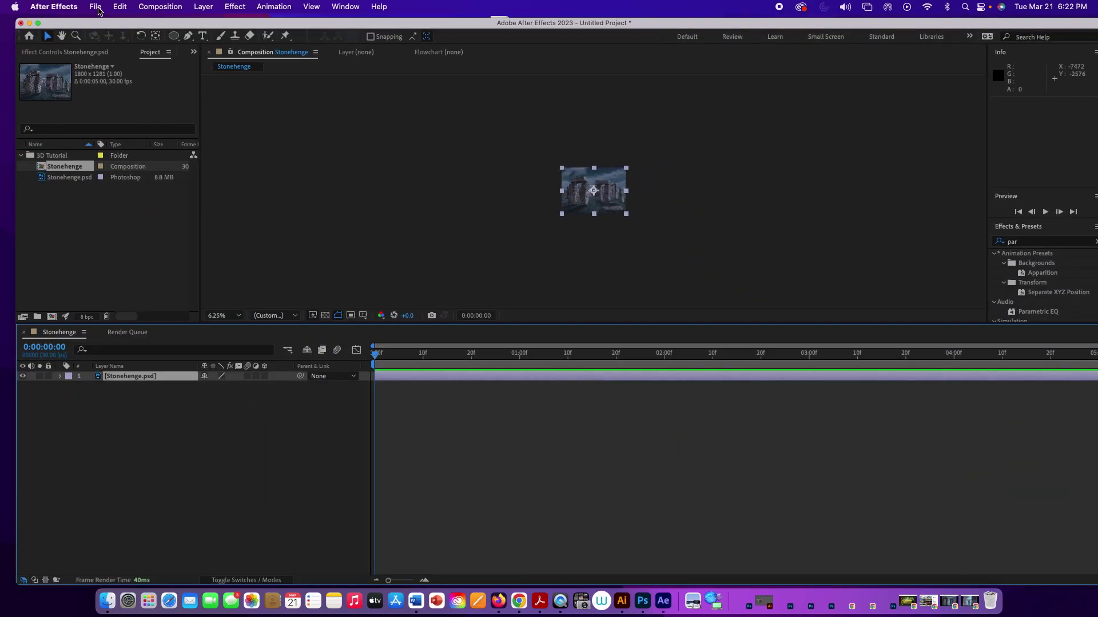
{"action": "key", "text": "period"}
{"action": "key", "text": "period"}
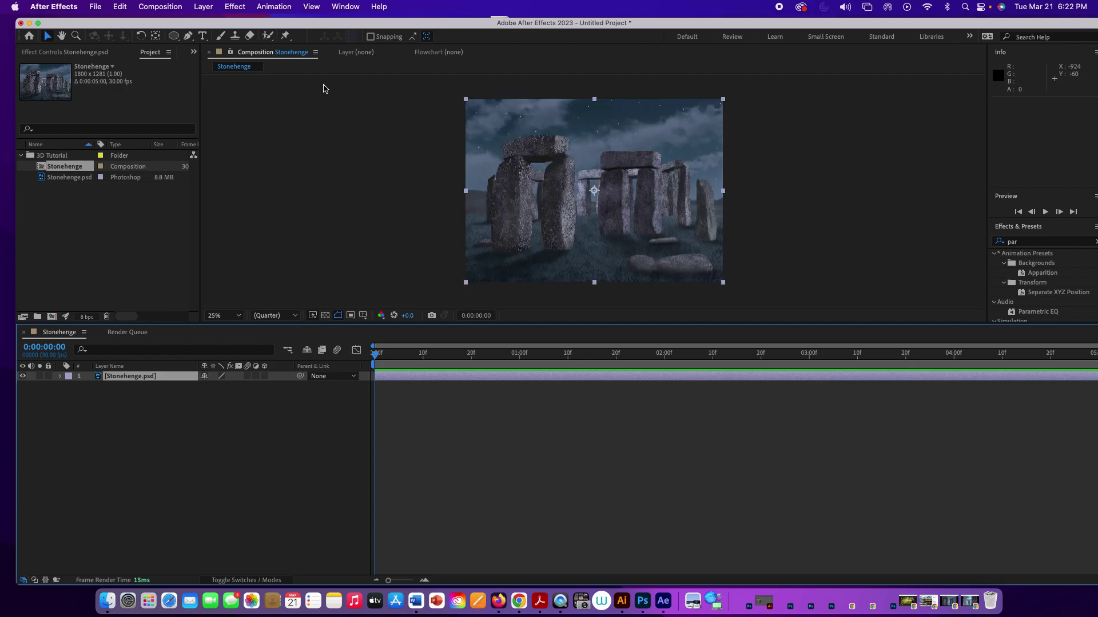
{"action": "left_click", "coordinate": [97, 6]}
{"action": "mouse_move", "coordinate": [101, 22]}
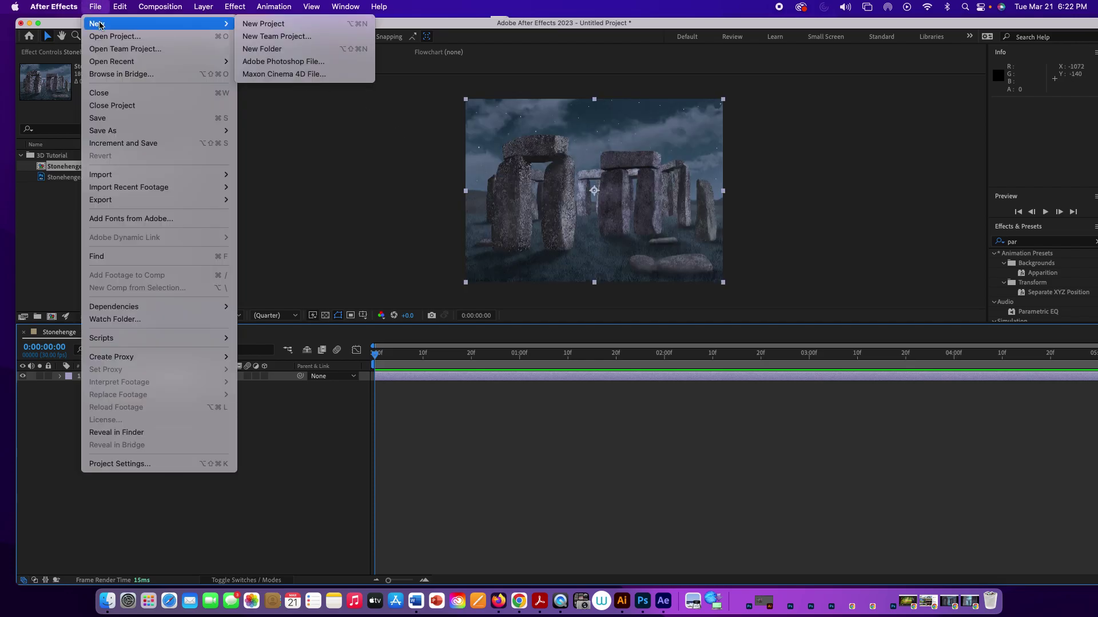
{"action": "left_click", "coordinate": [239, 24]}
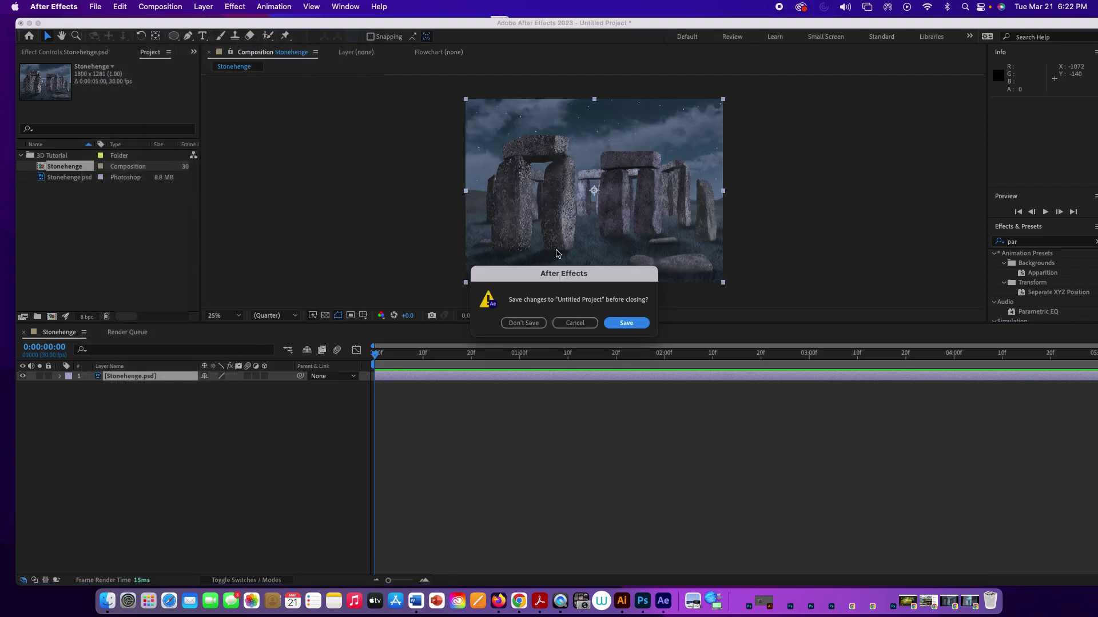
{"action": "left_click", "coordinate": [542, 323]}
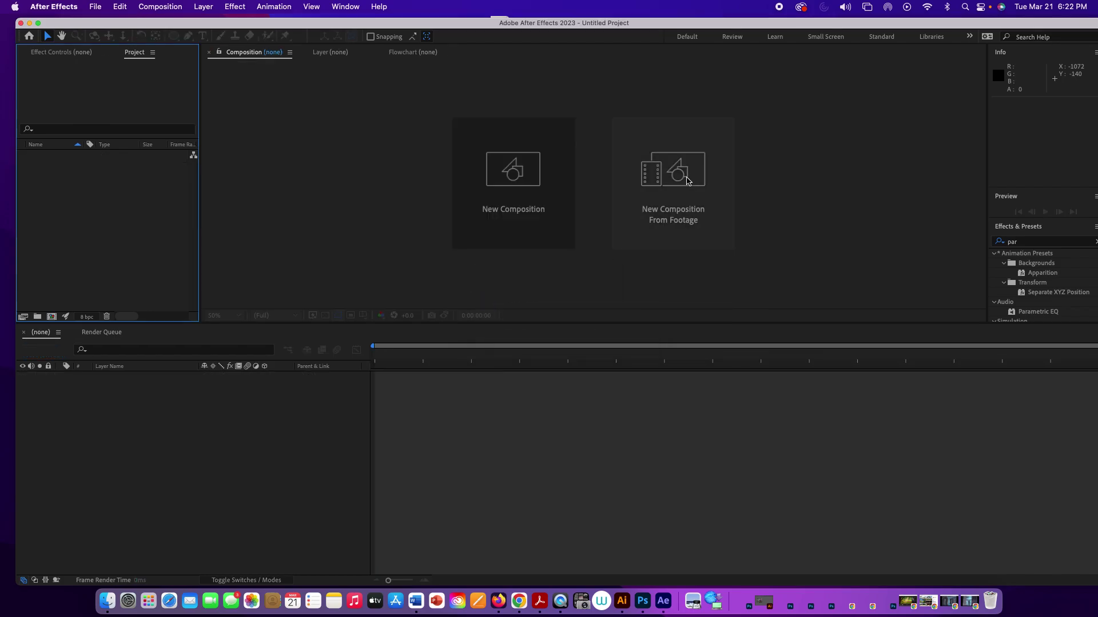
Import Stonehenge.psd from the 3D Tutorial folder as Composition - Retain Layer Sizes with editable layer styles, and open the Stonehenge composition
{"action": "left_click", "coordinate": [687, 181]}
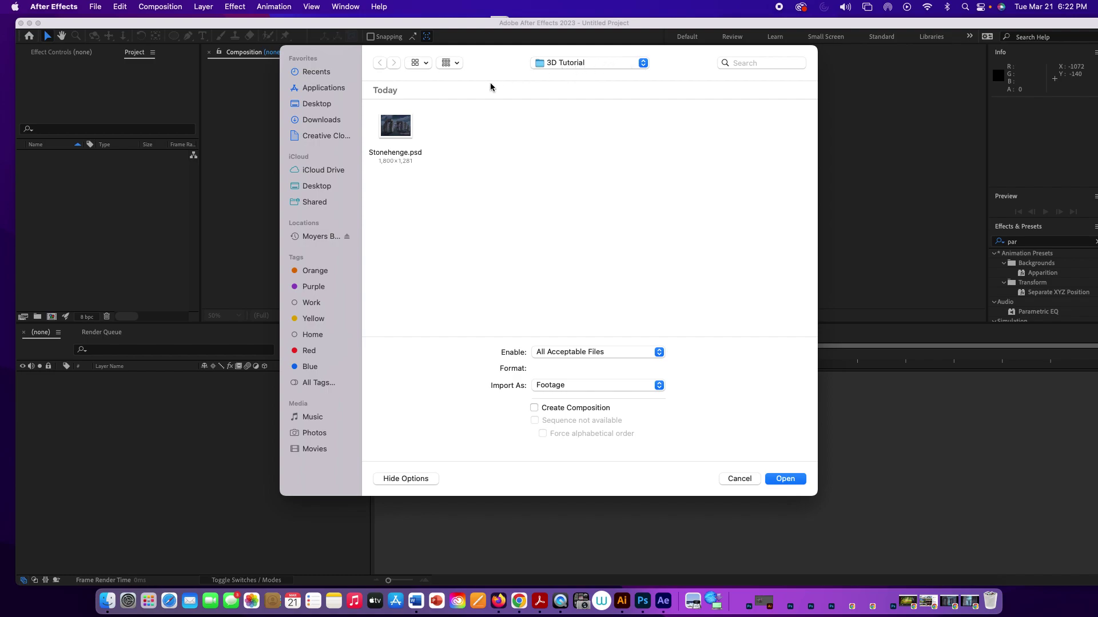
{"action": "left_click", "coordinate": [387, 137]}
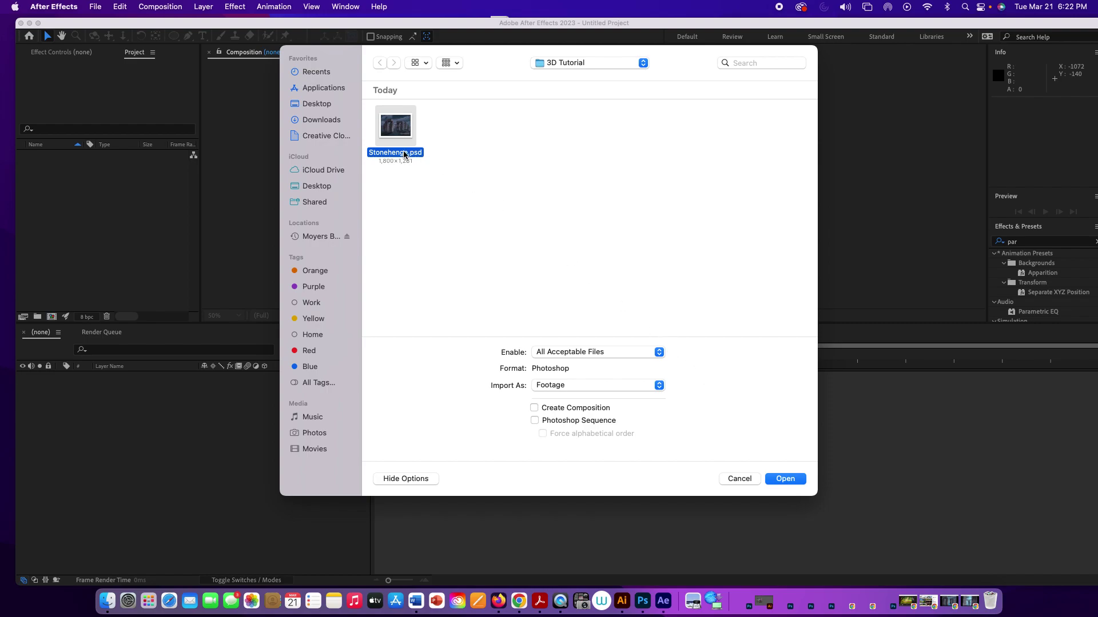
{"action": "left_click", "coordinate": [566, 391]}
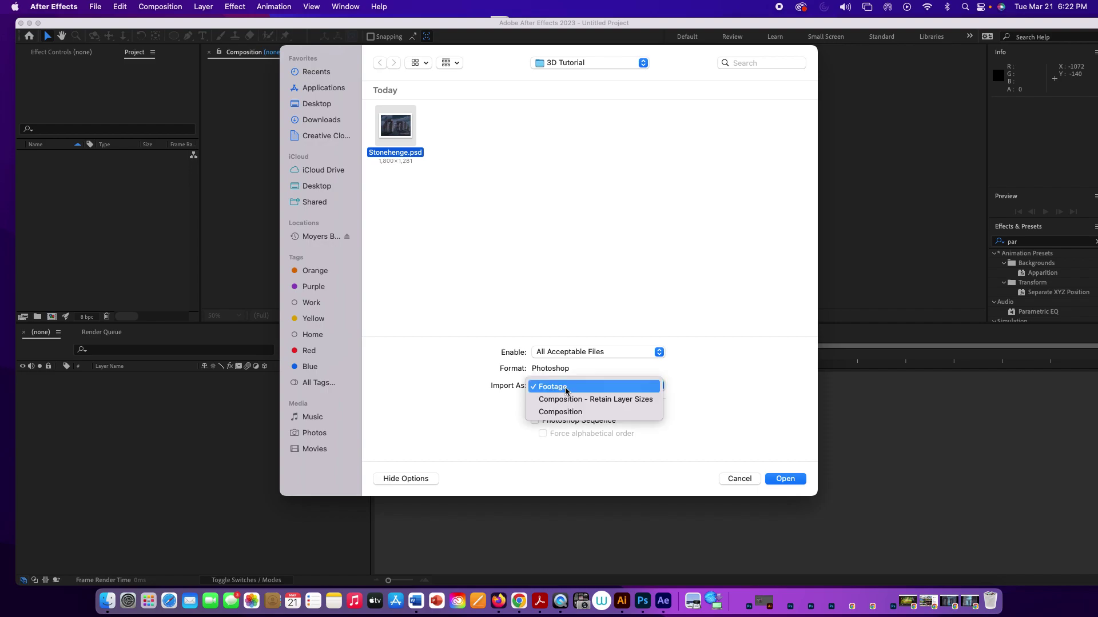
{"action": "left_click", "coordinate": [565, 400]}
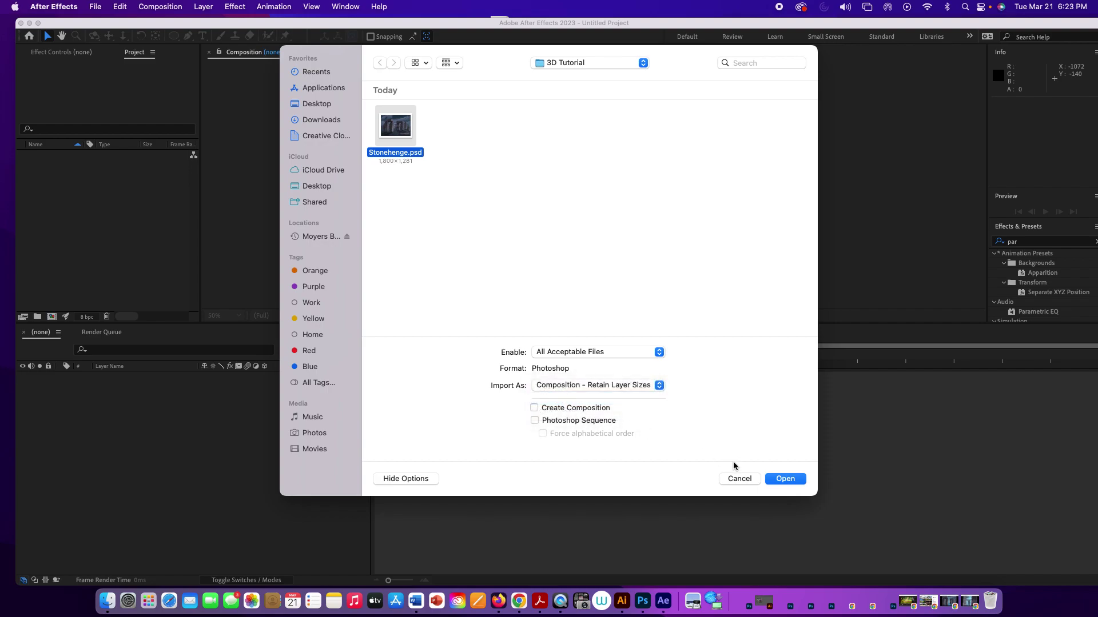
{"action": "left_click", "coordinate": [785, 479]}
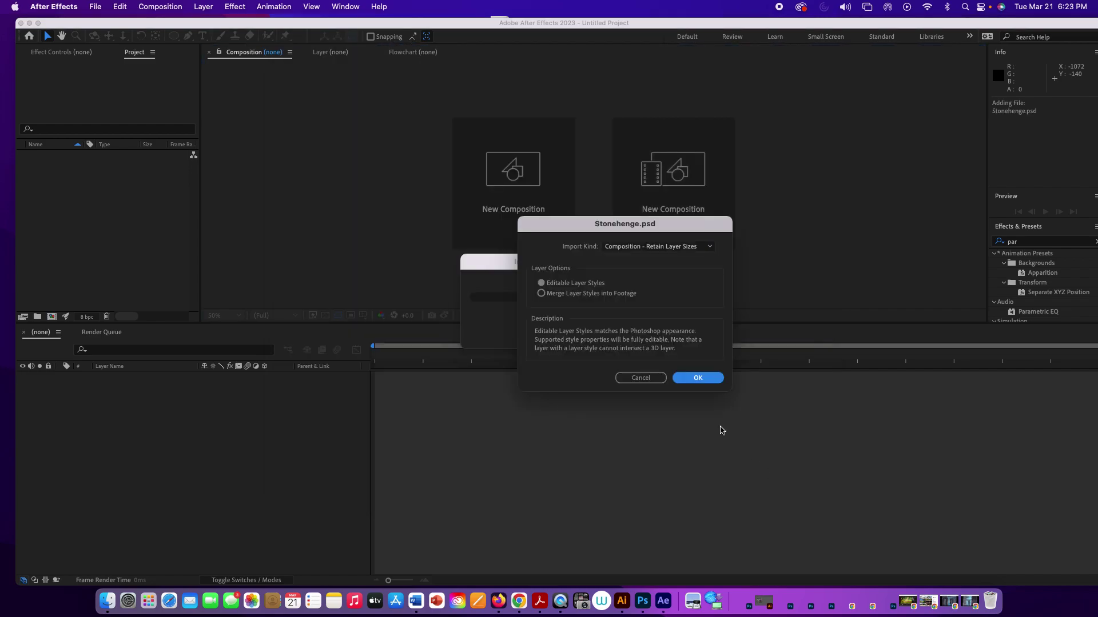
{"action": "left_click", "coordinate": [711, 378]}
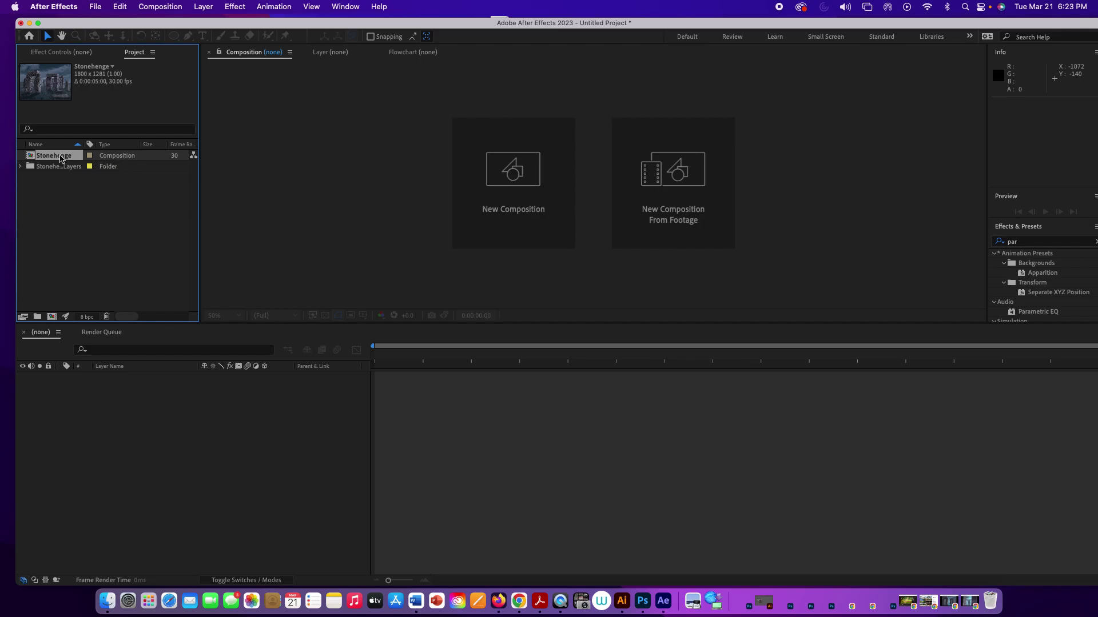
{"action": "double_click", "coordinate": [60, 158]}
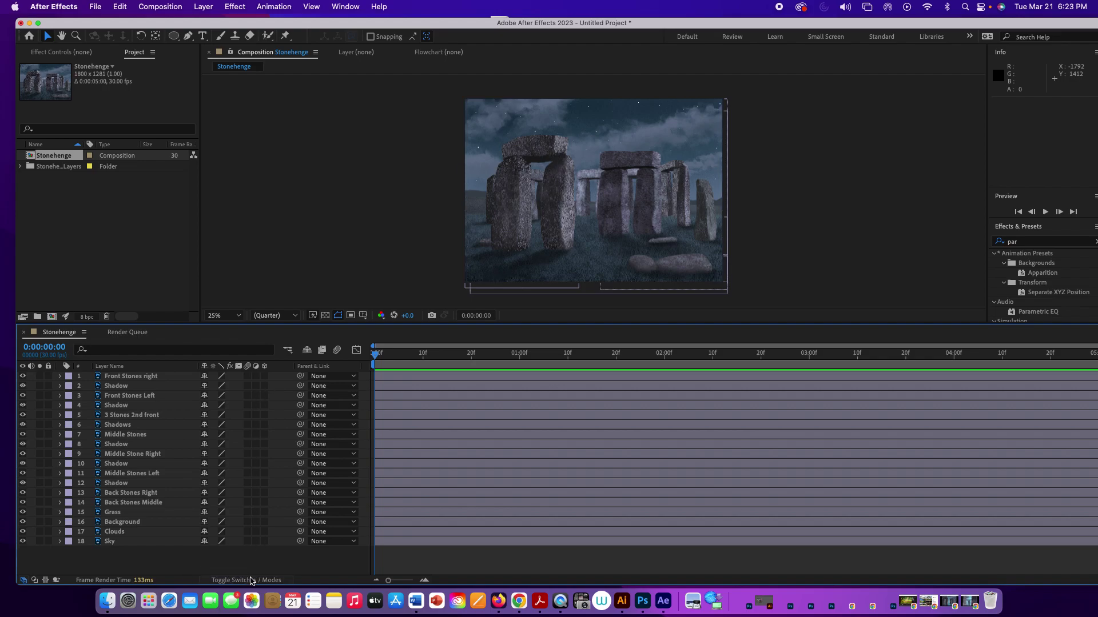
Show the layer switches in the timeline and make every layer from Front Stones right through Sky a 3D layer
{"action": "left_click", "coordinate": [254, 580]}
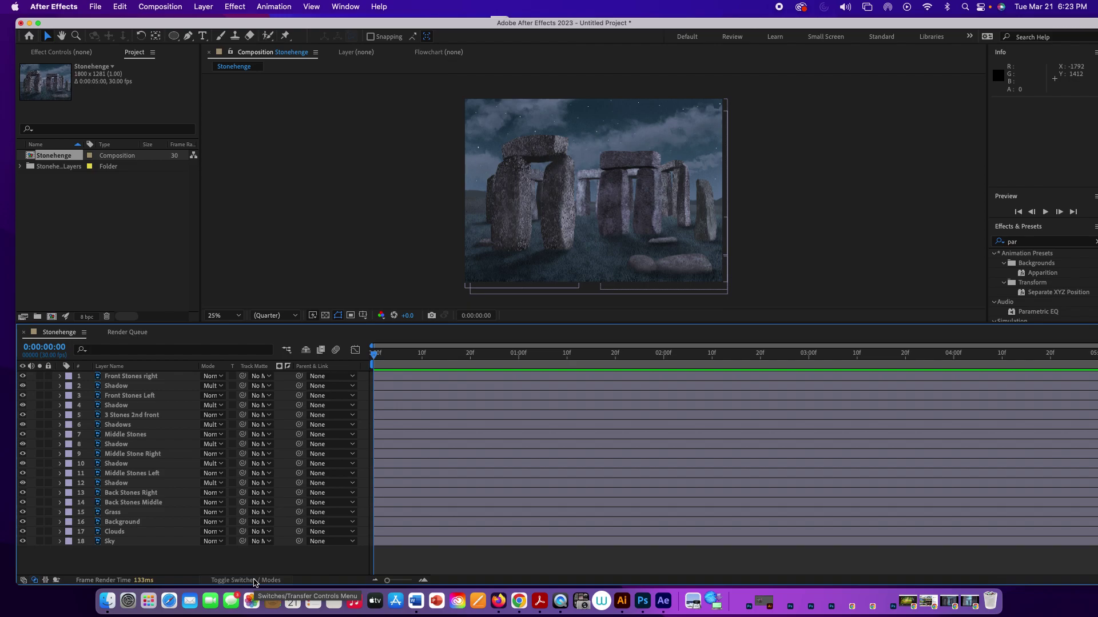
{"action": "left_click", "coordinate": [255, 581]}
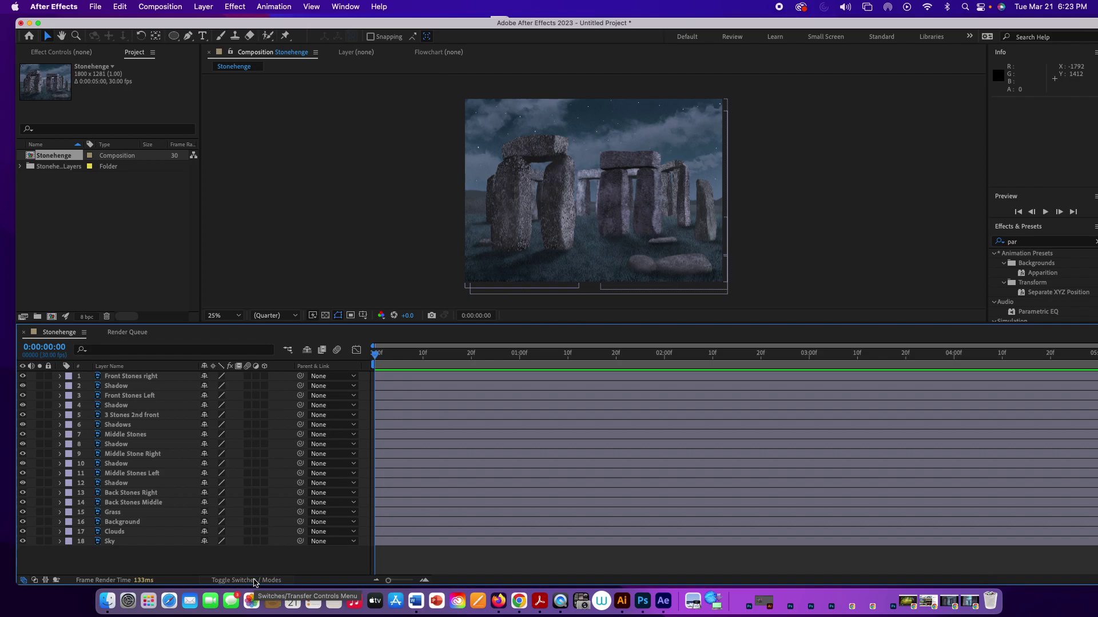
{"action": "left_click", "coordinate": [255, 581]}
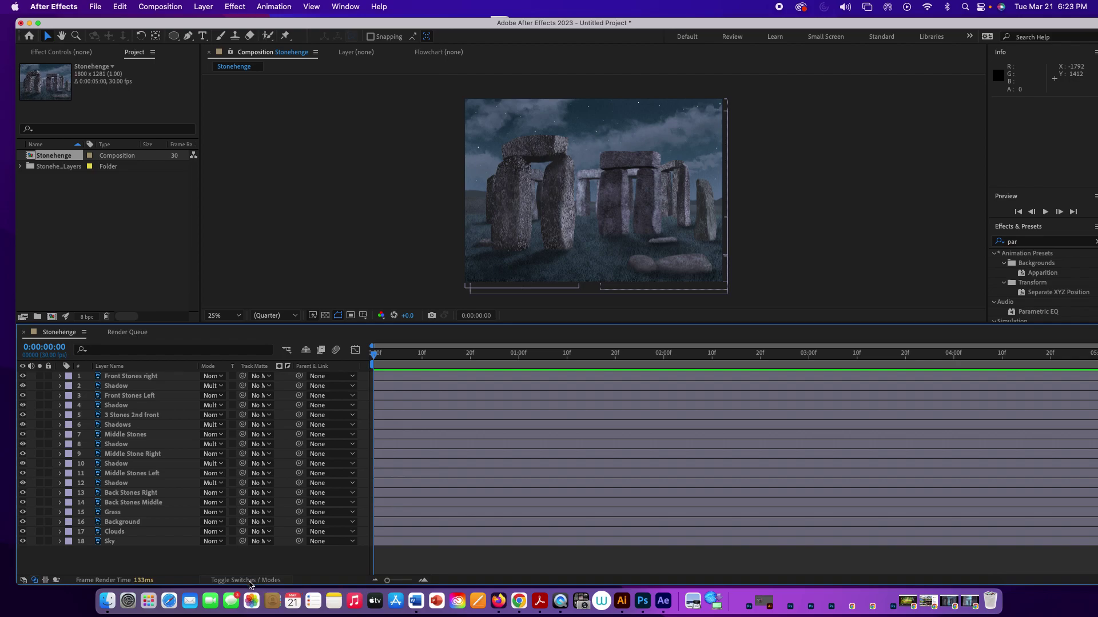
{"action": "left_click", "coordinate": [249, 581]}
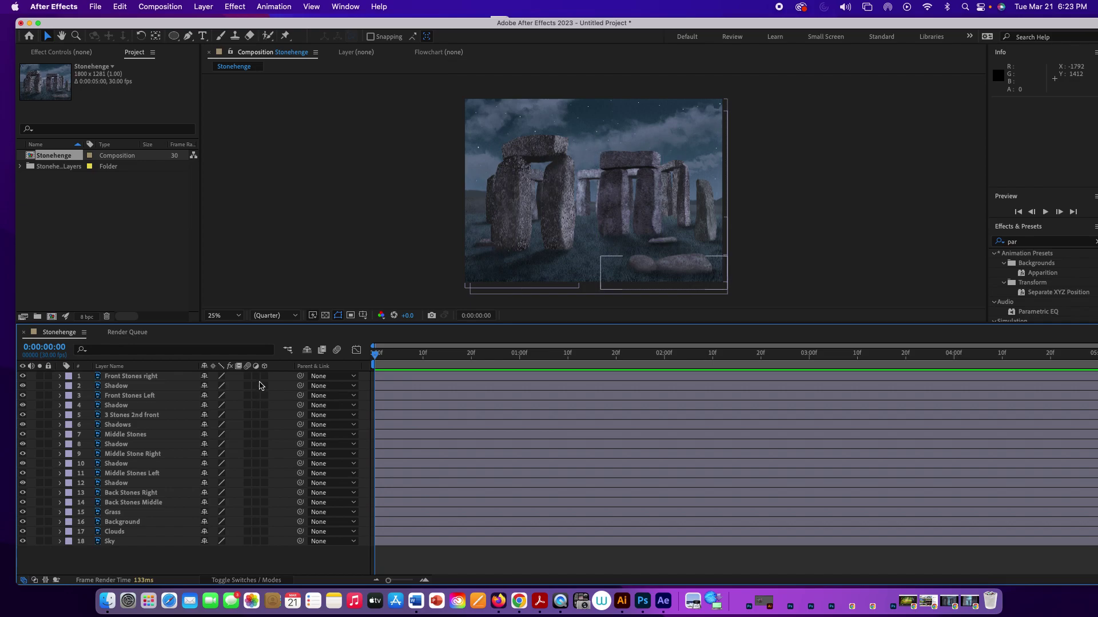
{"action": "left_click_drag", "start_coordinate": [265, 378], "coordinate": [267, 546]}
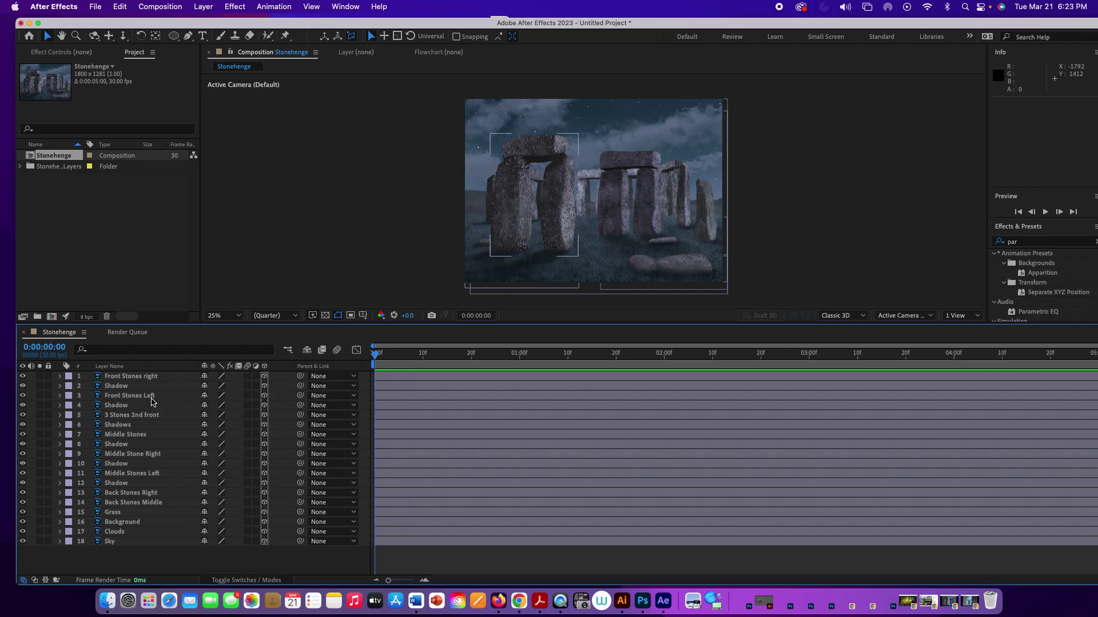
Begin a new camera layer above Front Stones right and open its camera settings
{"action": "left_click", "coordinate": [144, 377]}
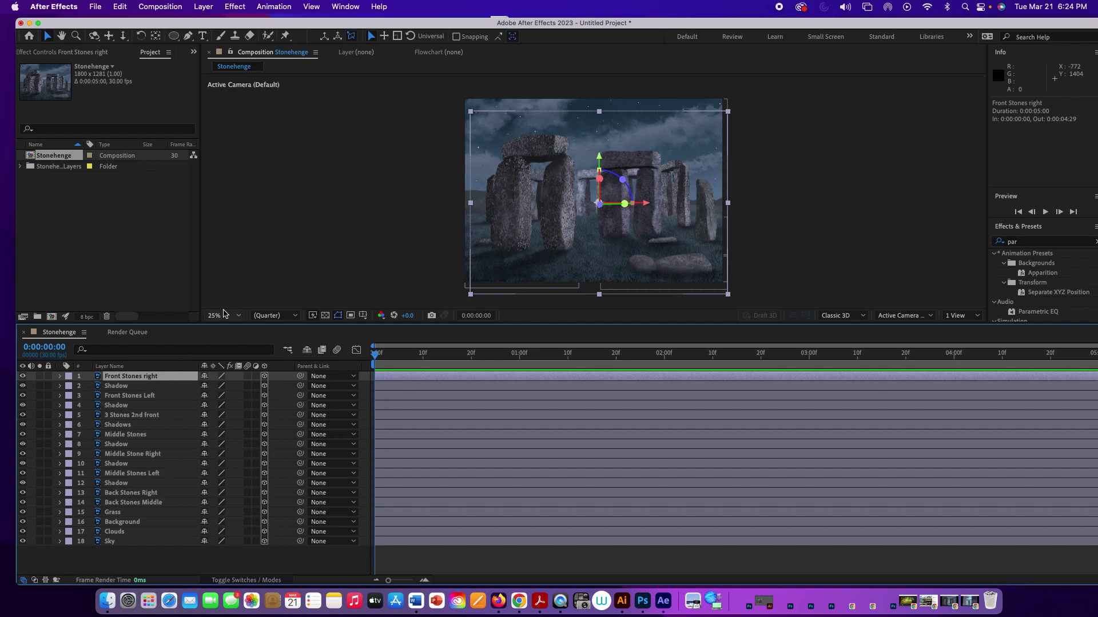
{"action": "left_click", "coordinate": [203, 7]}
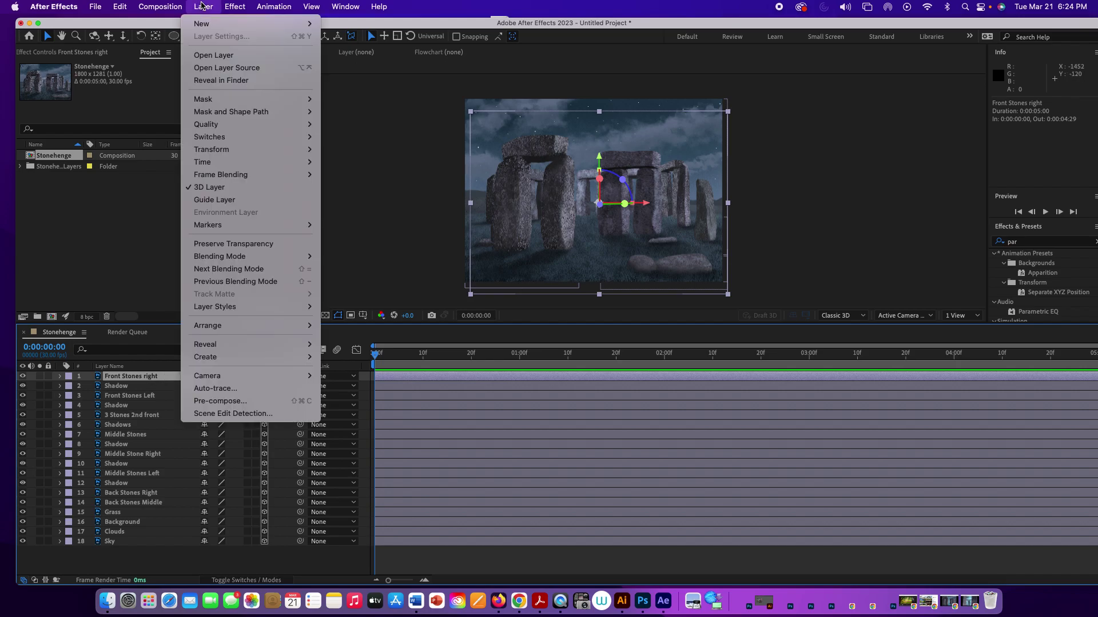
{"action": "mouse_move", "coordinate": [257, 24]}
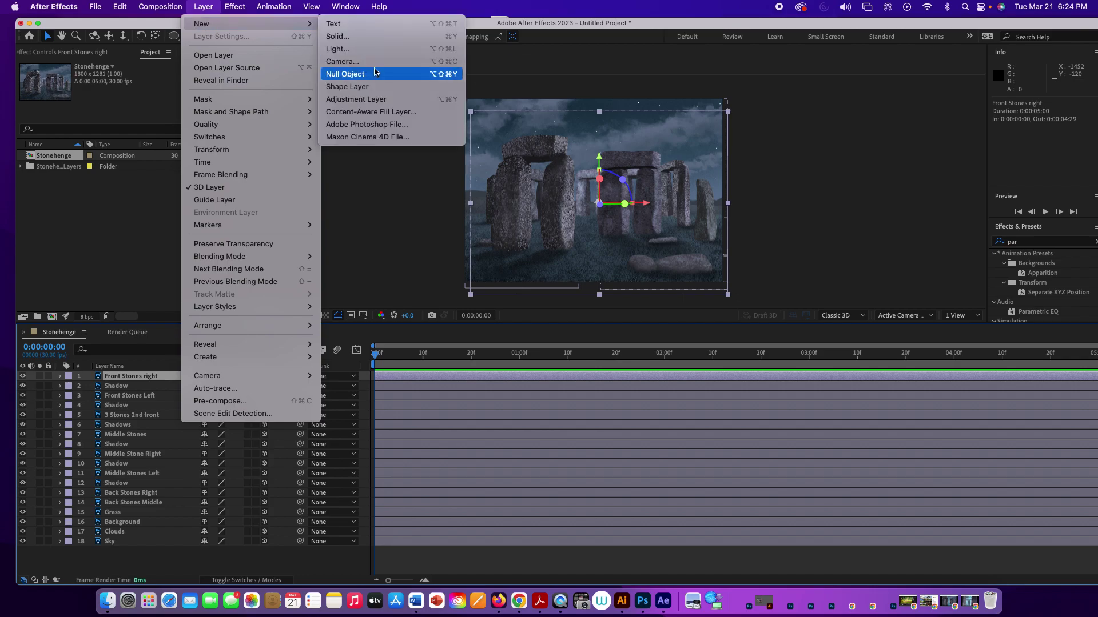
{"action": "left_click", "coordinate": [371, 62]}
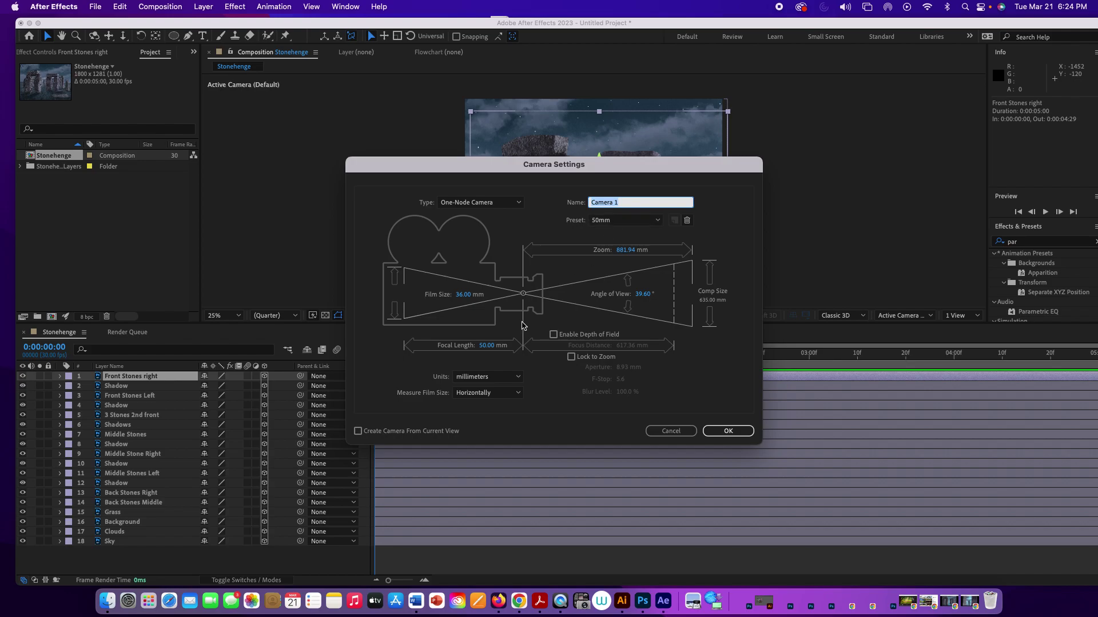
Compare the angle of view of the 15mm and 35mm camera presets and return the preset to 50mm
{"action": "left_click", "coordinate": [603, 223]}
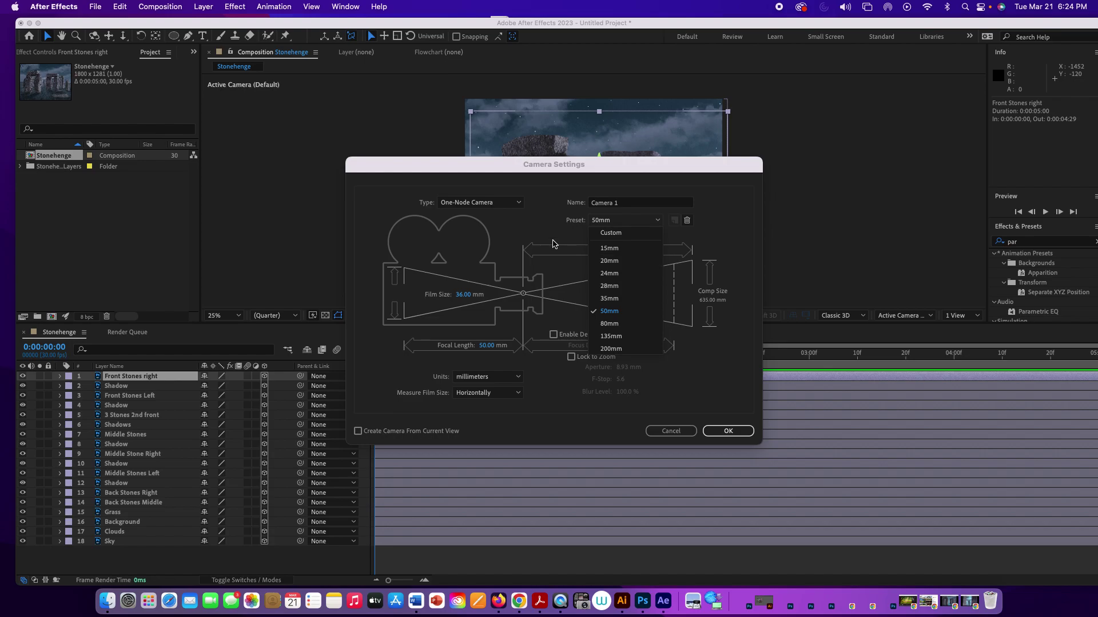
{"action": "left_click", "coordinate": [542, 230]}
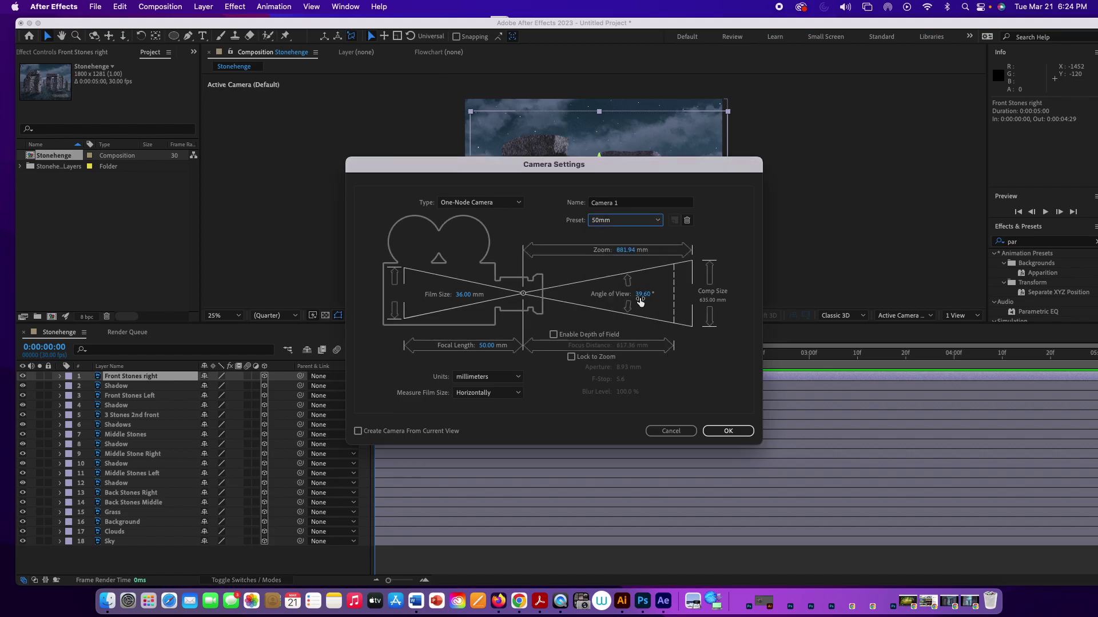
{"action": "left_click", "coordinate": [617, 223]}
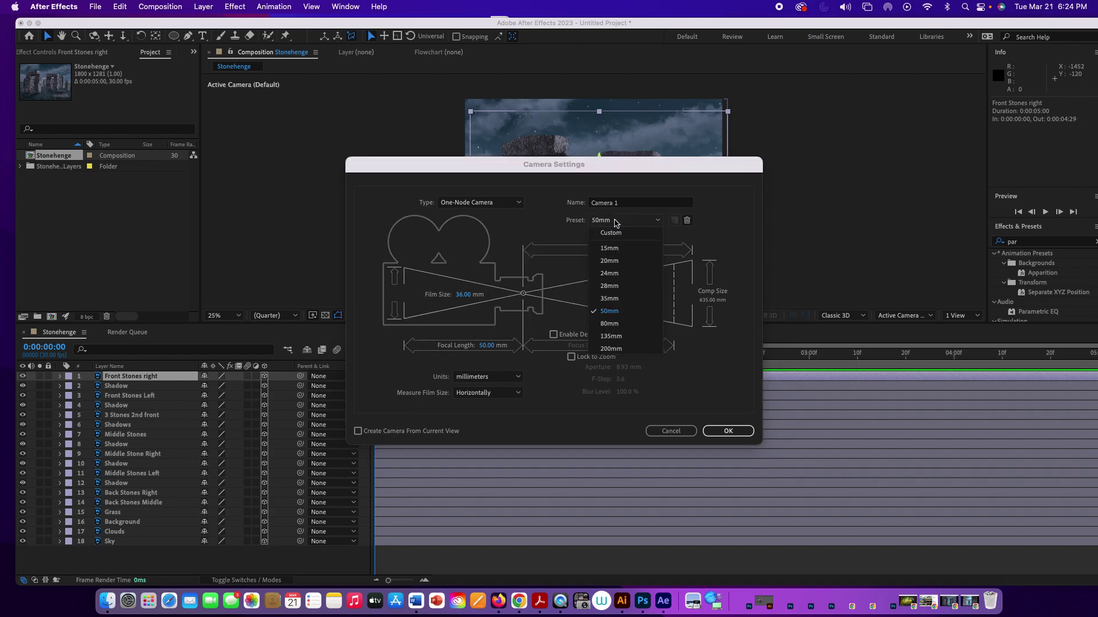
{"action": "left_click", "coordinate": [617, 251]}
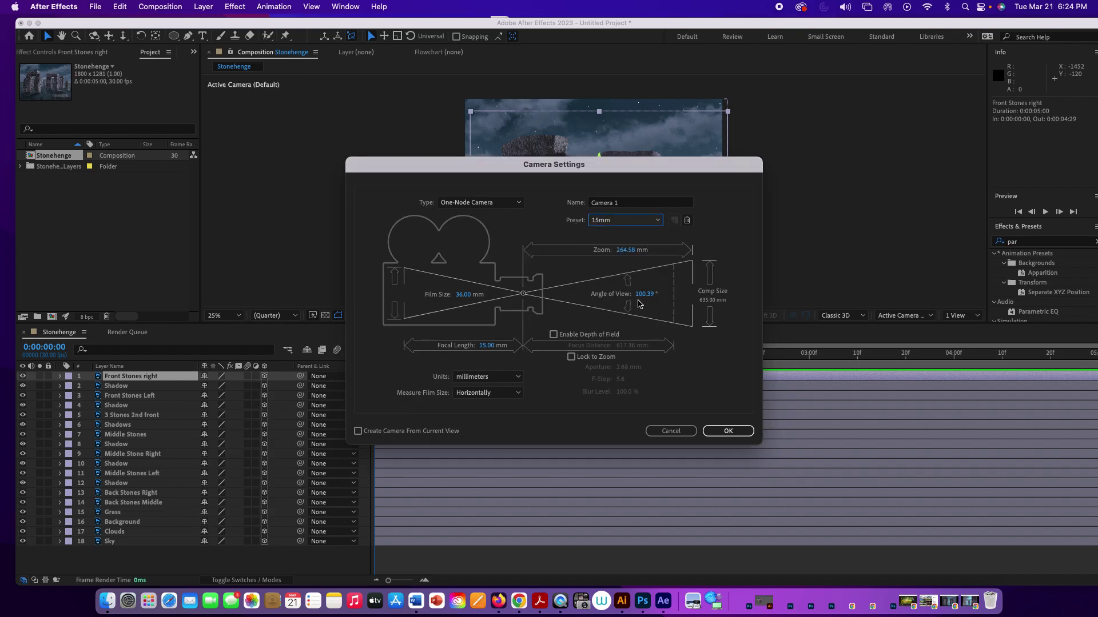
{"action": "left_click", "coordinate": [615, 223]}
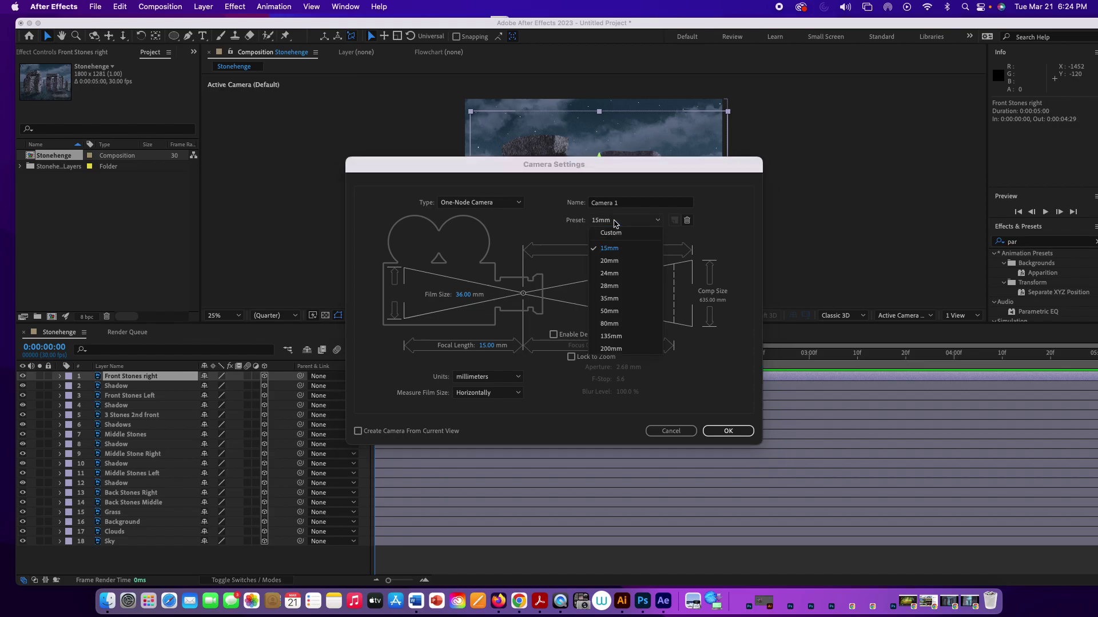
{"action": "left_click", "coordinate": [621, 299]}
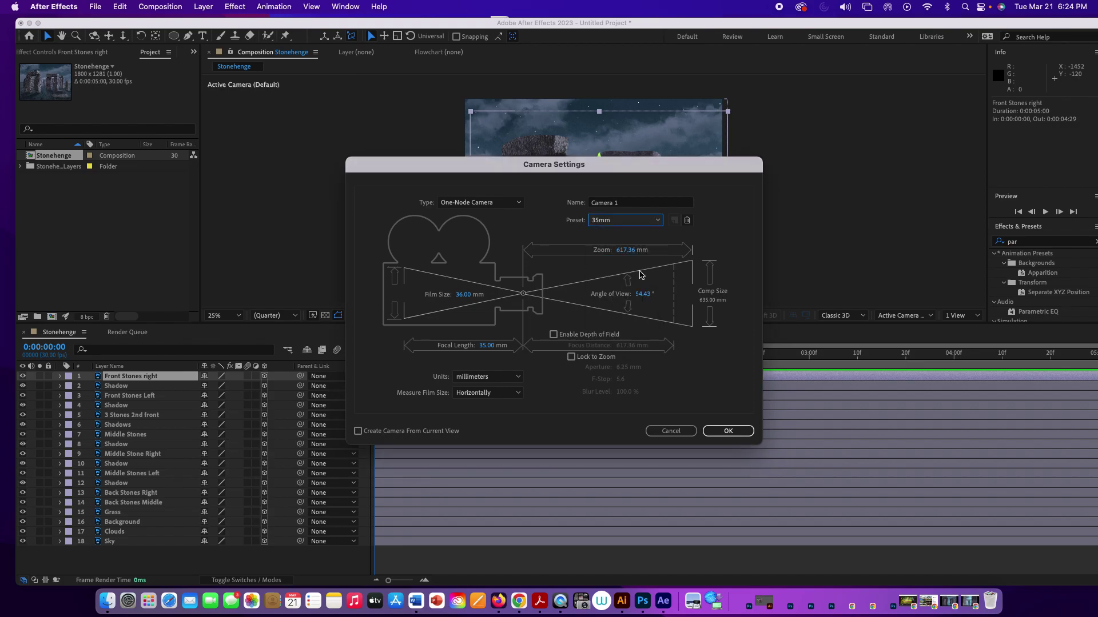
{"action": "left_click", "coordinate": [621, 222]}
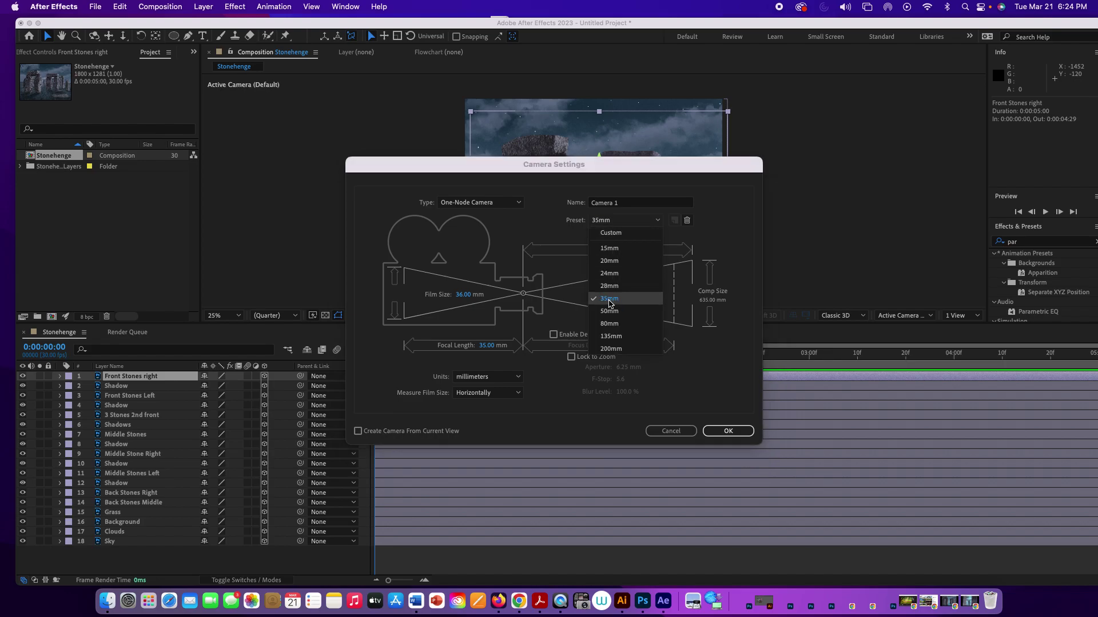
{"action": "left_click", "coordinate": [609, 312]}
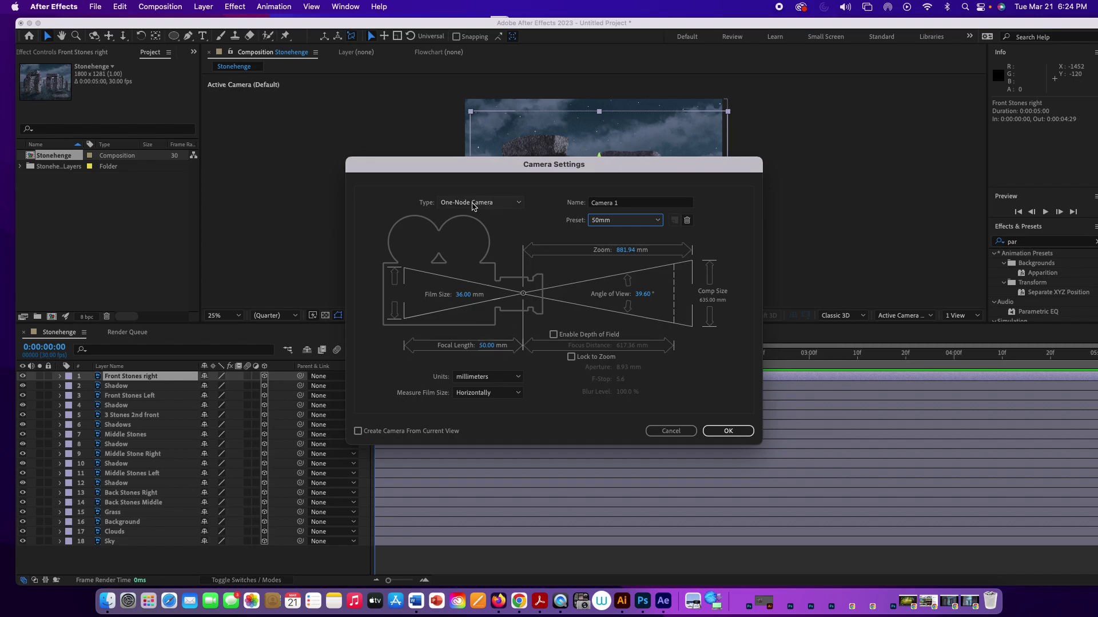
Keep the One-Node Camera type and create Camera 1 with the 50mm preset
{"action": "left_click", "coordinate": [473, 206]}
{"action": "left_click", "coordinate": [473, 206]}
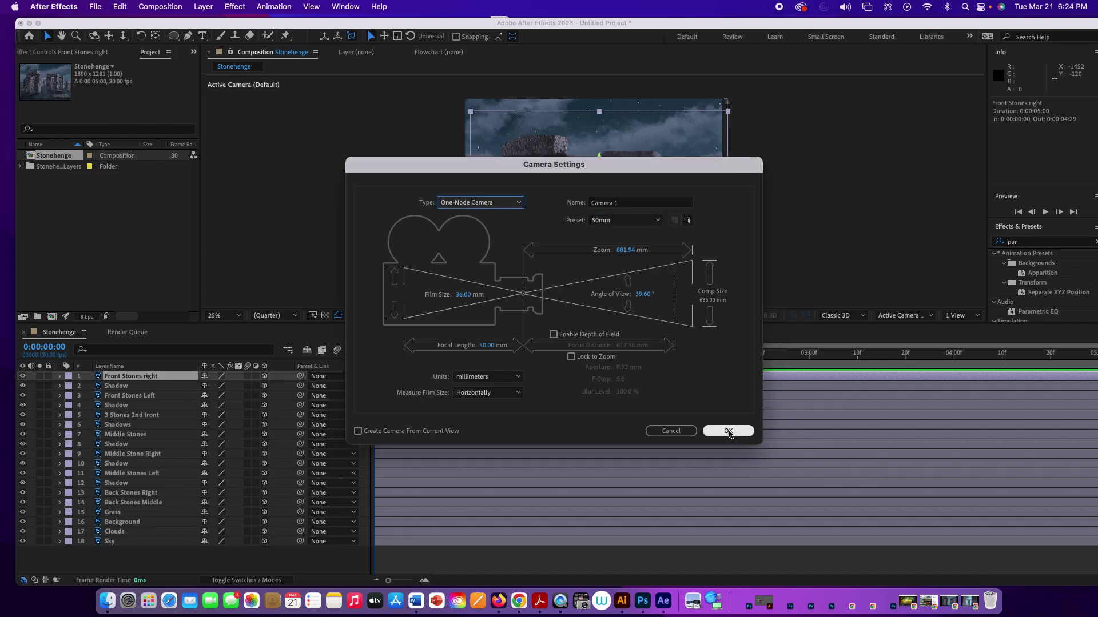
{"action": "left_click", "coordinate": [727, 432]}
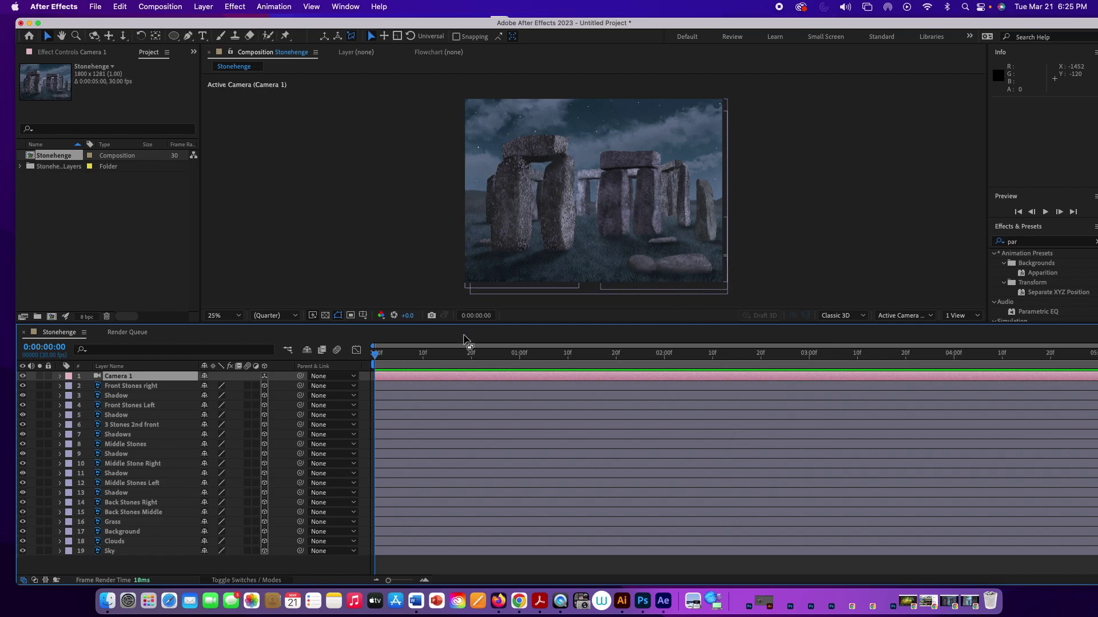
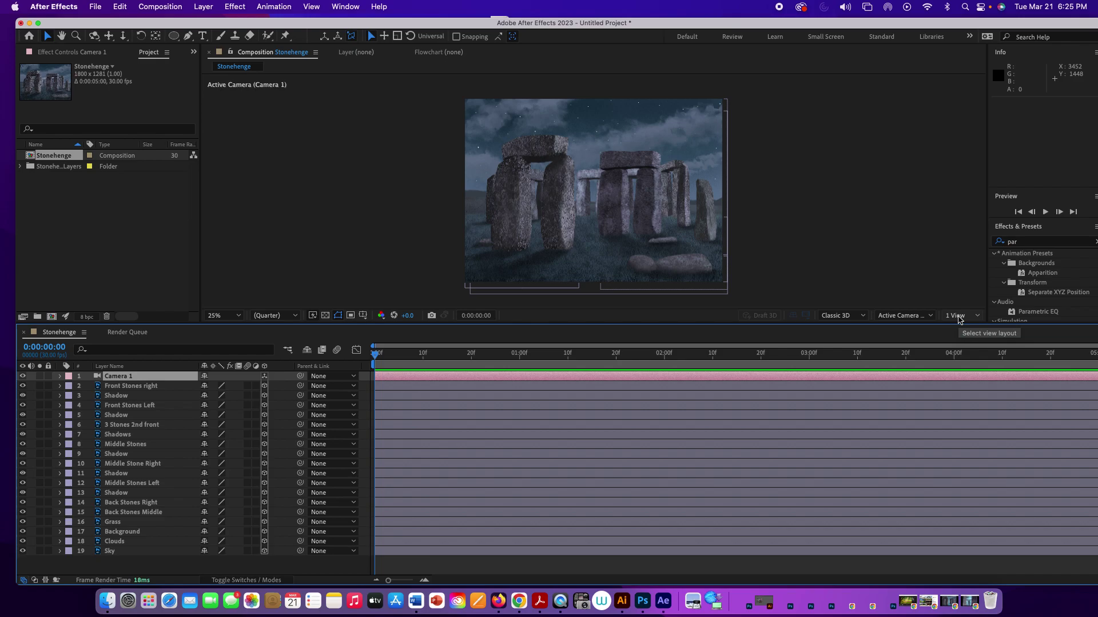
Display the composition in 2 Views, with the Top view at 6.25% so the whole camera fits in it
{"action": "left_click", "coordinate": [960, 319]}
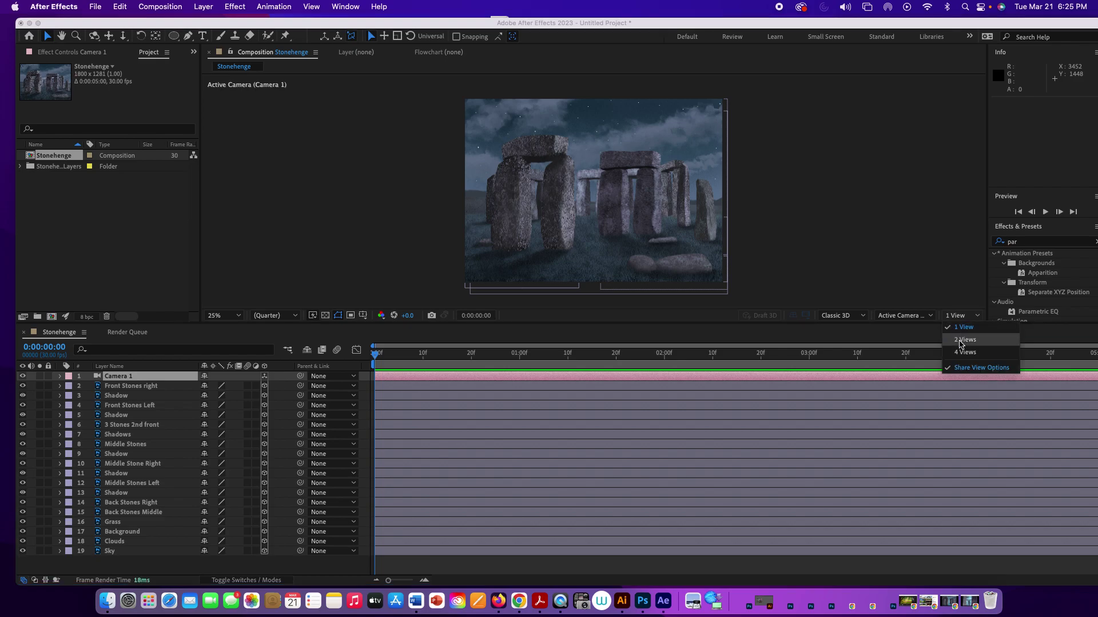
{"action": "left_click", "coordinate": [960, 344]}
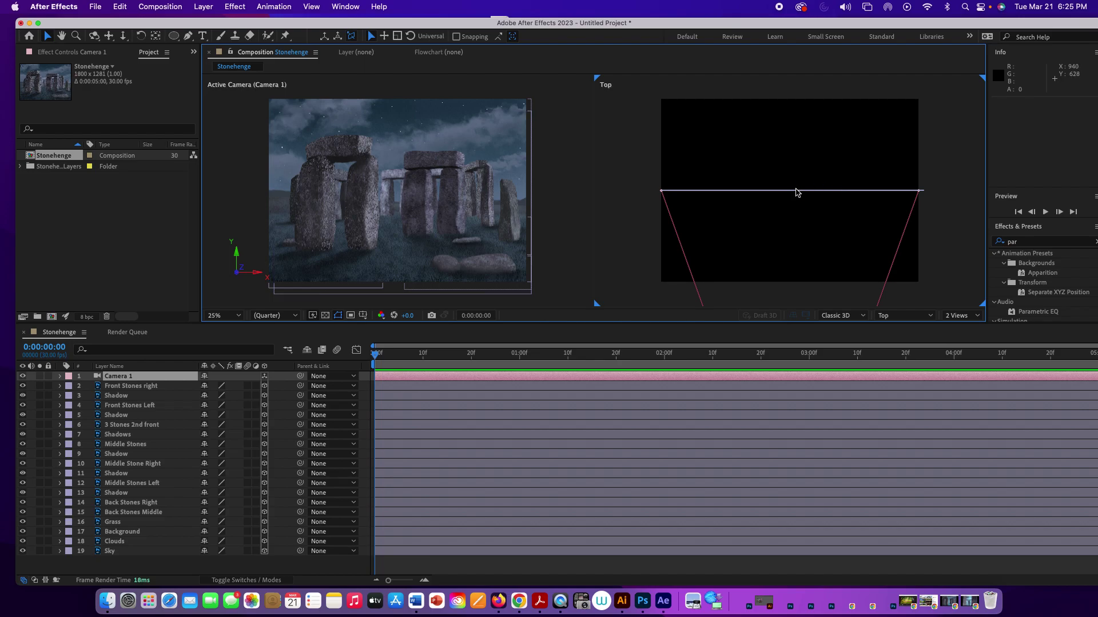
{"action": "key", "text": "comma"}
{"action": "key", "text": "comma"}
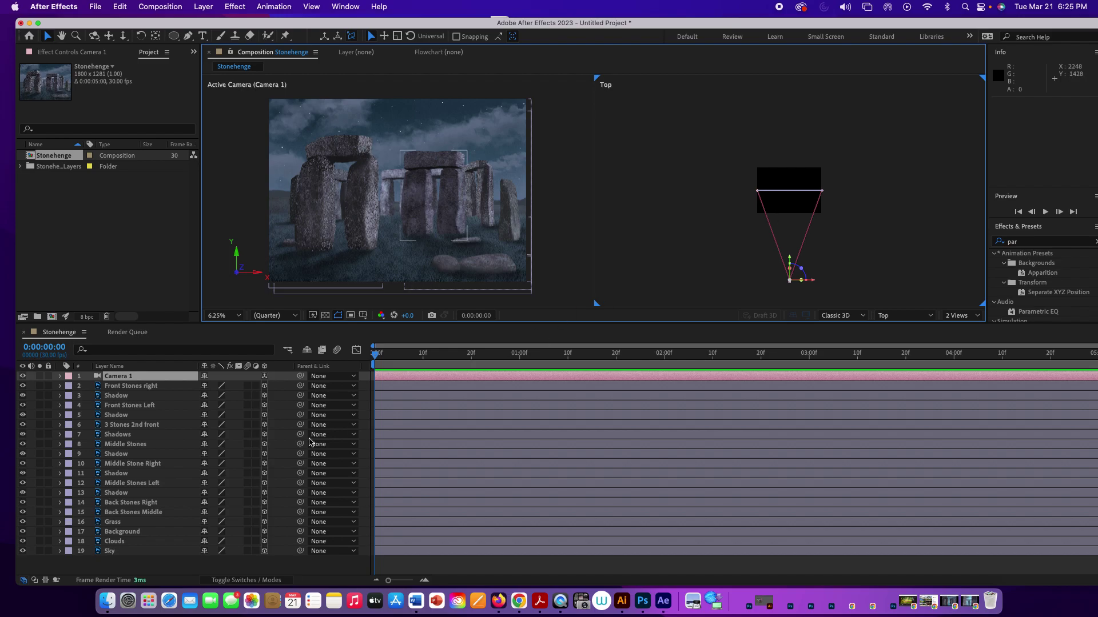
Push the Sky layer back to a Z position of 1375 and scale it up to 168% to fill the frame
{"action": "left_click", "coordinate": [155, 552]}
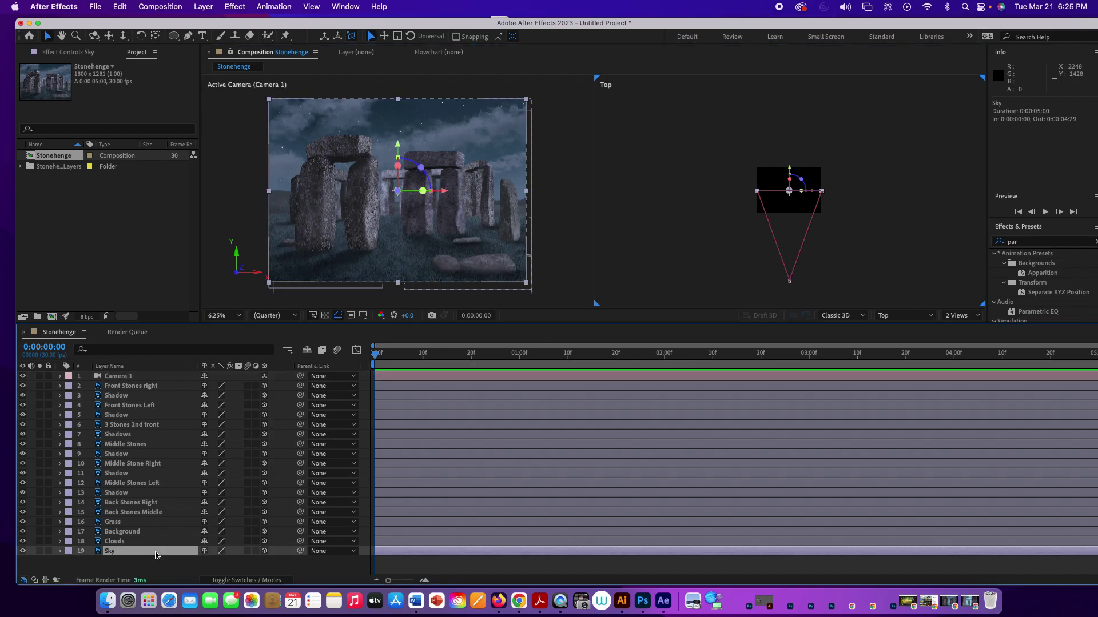
{"action": "key", "text": "p"}
{"action": "left_click_drag", "start_coordinate": [240, 566], "coordinate": [1042, 584]}
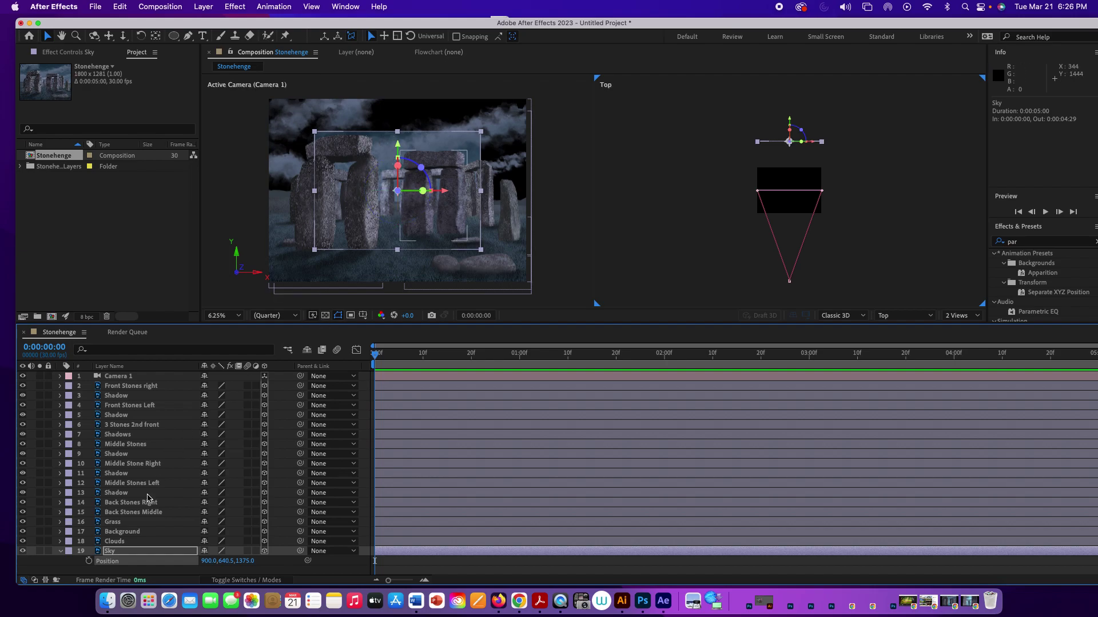
{"action": "left_click", "coordinate": [136, 553]}
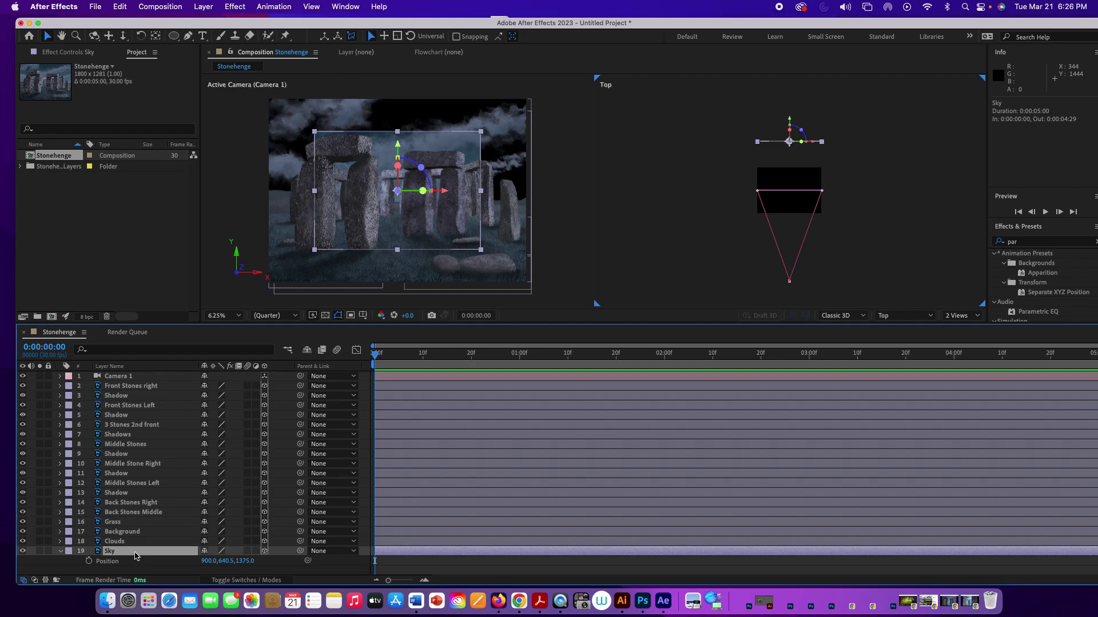
{"action": "key", "text": "shift+s"}
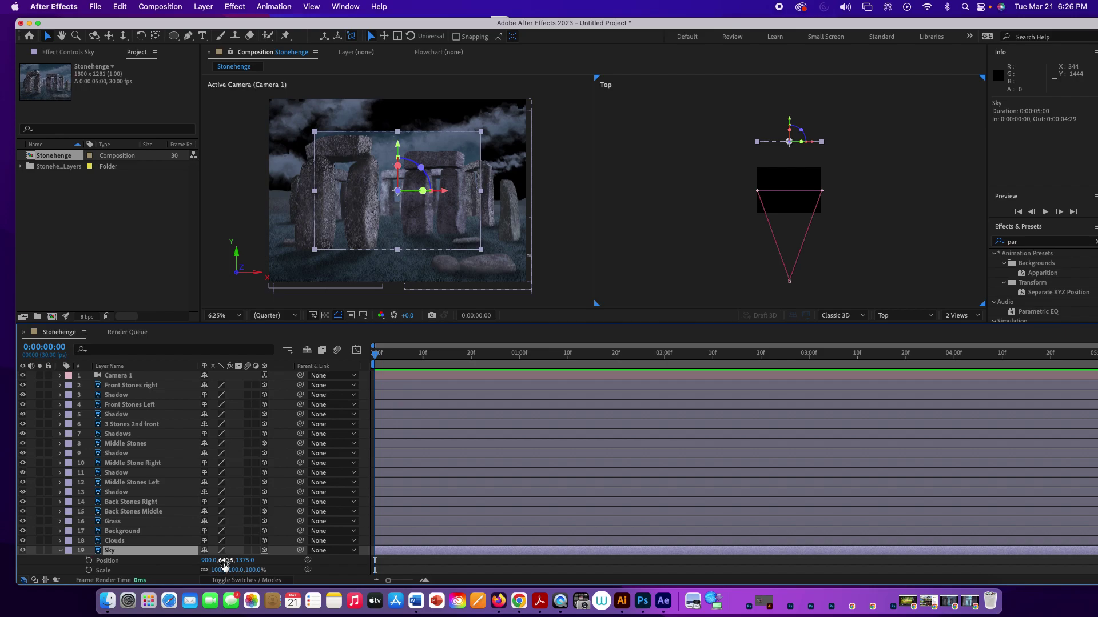
{"action": "left_click_drag", "start_coordinate": [221, 571], "coordinate": [264, 576]}
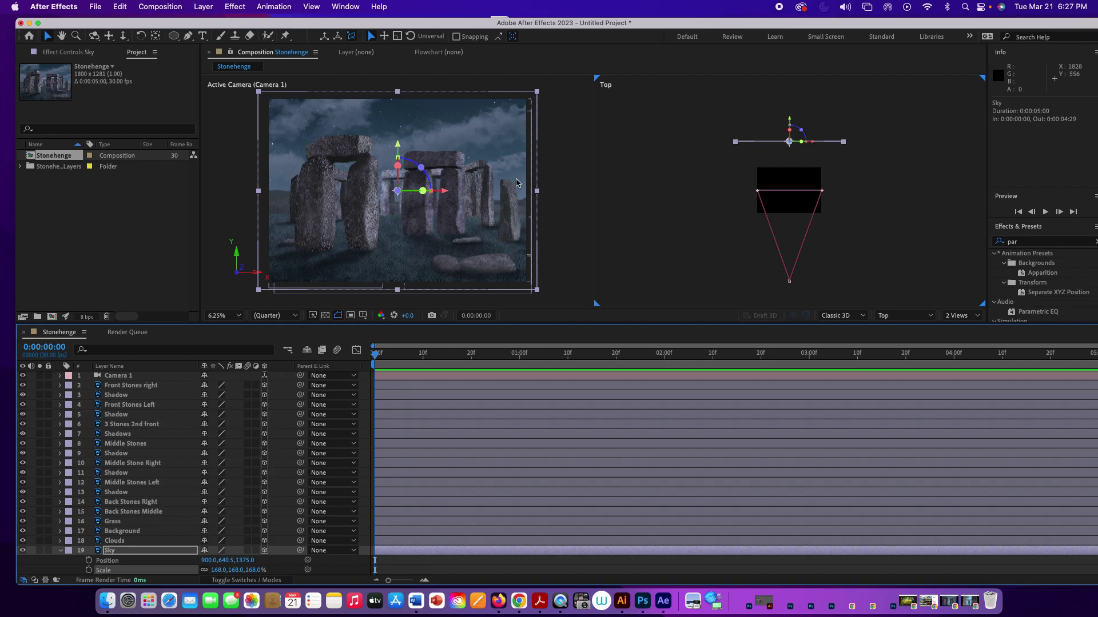
Orbit Camera 1 in the Active Camera view to check the depth behind the stones, and undo the orbit
{"action": "left_click", "coordinate": [93, 35]}
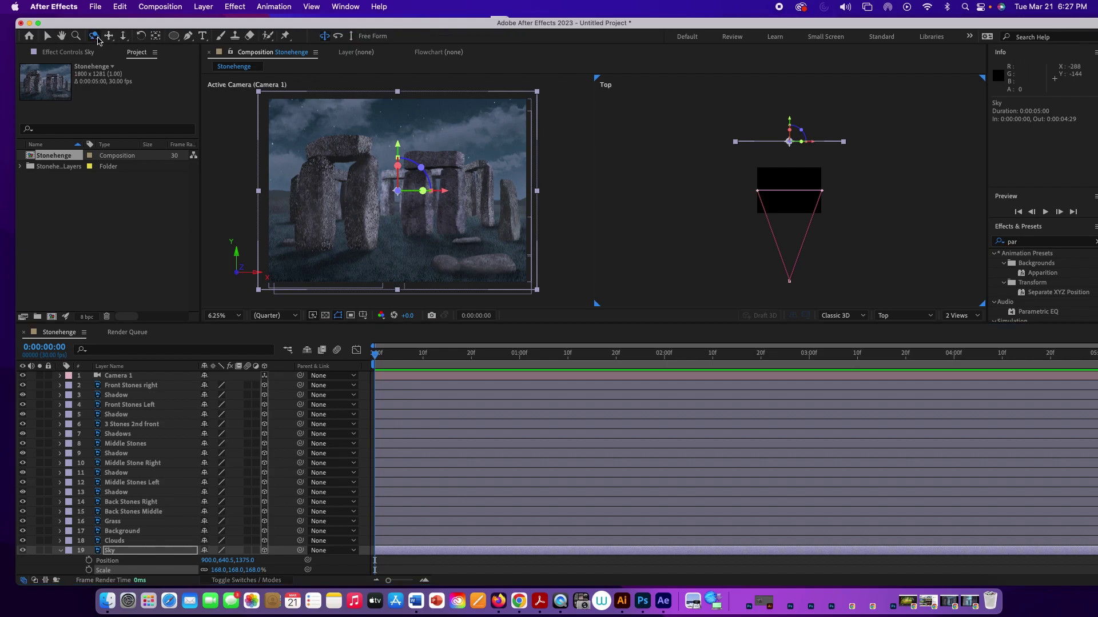
{"action": "left_click_drag", "start_coordinate": [400, 179], "coordinate": [394, 184]}
{"action": "left_click", "coordinate": [396, 182]}
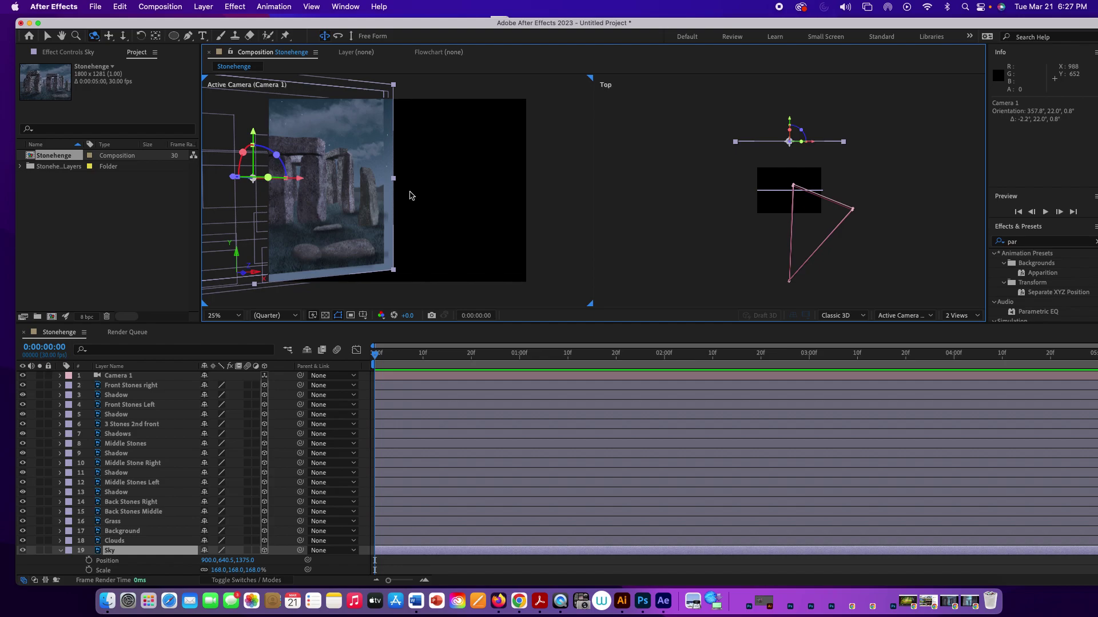
{"action": "key", "text": "super+z"}
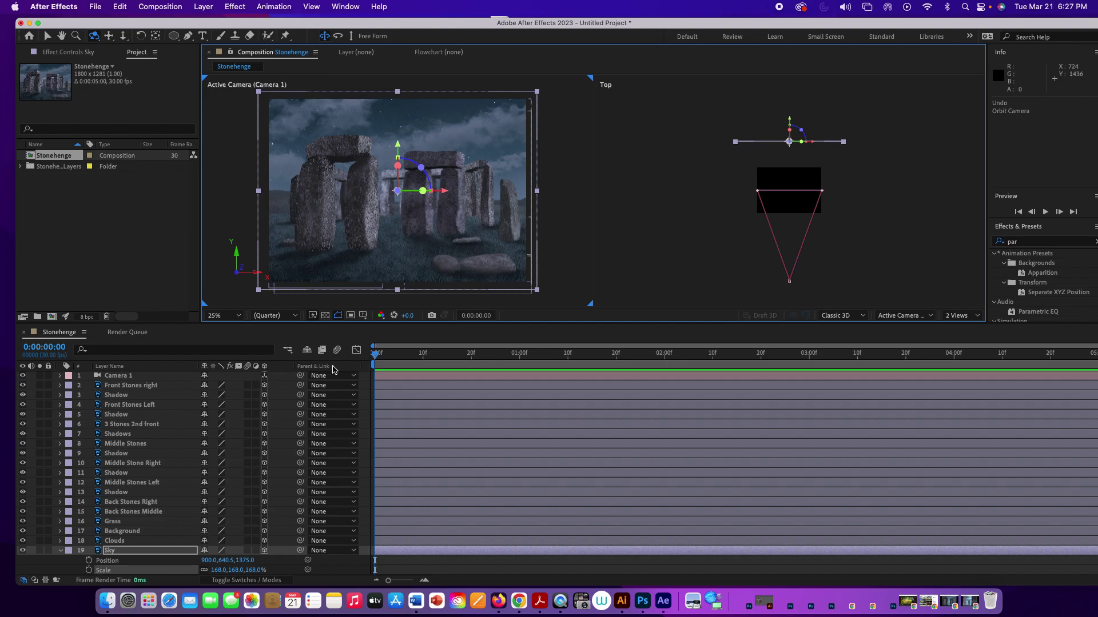
Set the Clouds layer's Z position to 806 and its scale to 145% so it sits in front of the sky
{"action": "left_click", "coordinate": [161, 541]}
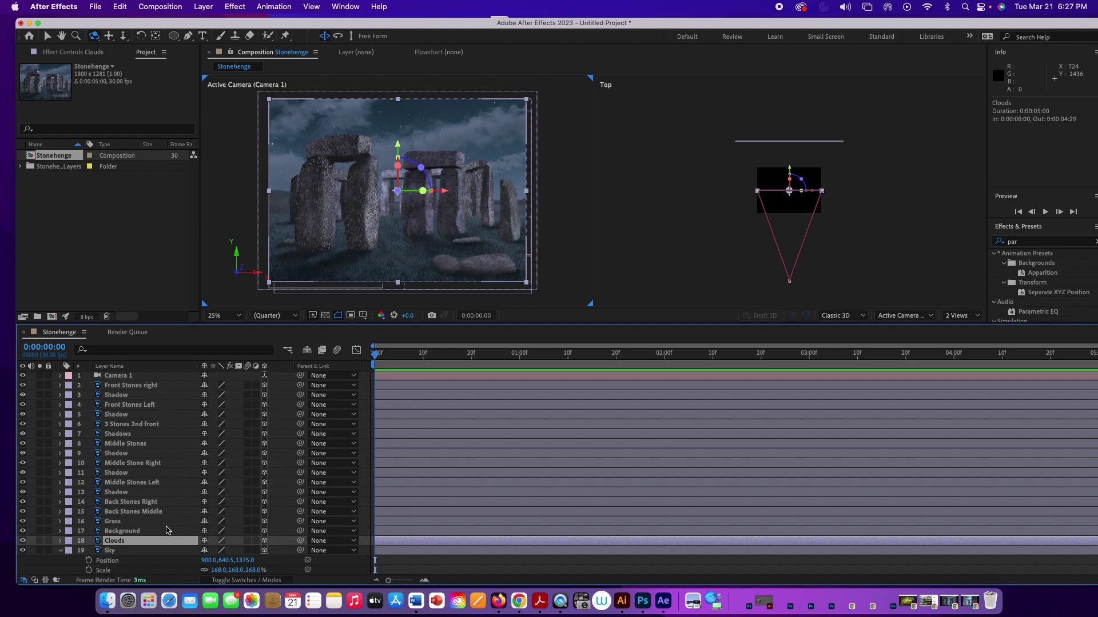
{"action": "key", "text": "p"}
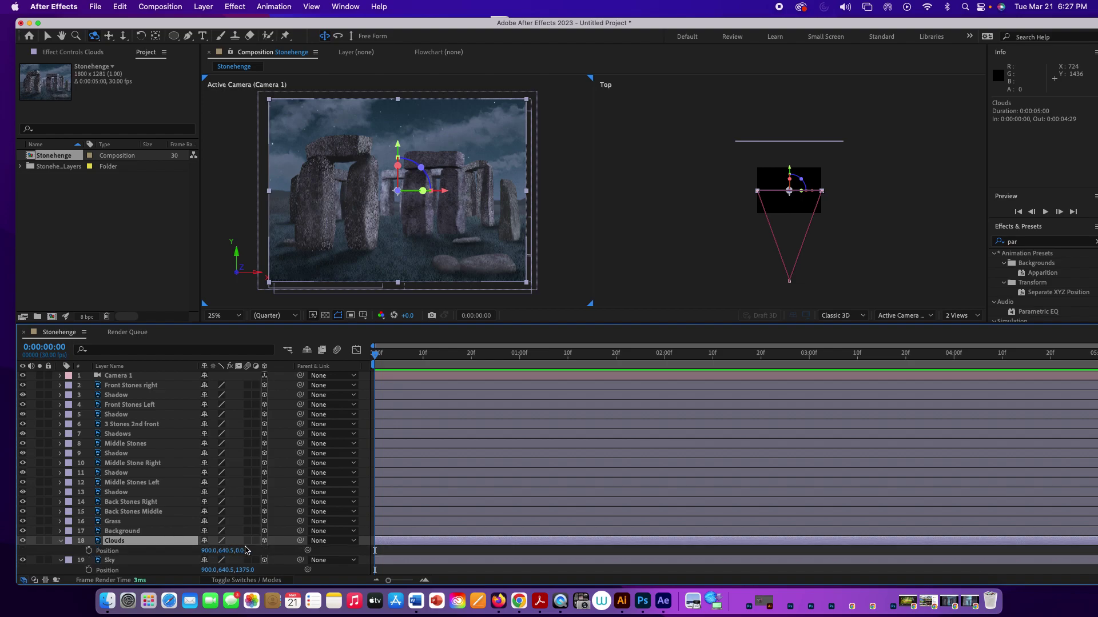
{"action": "left_click_drag", "start_coordinate": [243, 551], "coordinate": [715, 566]}
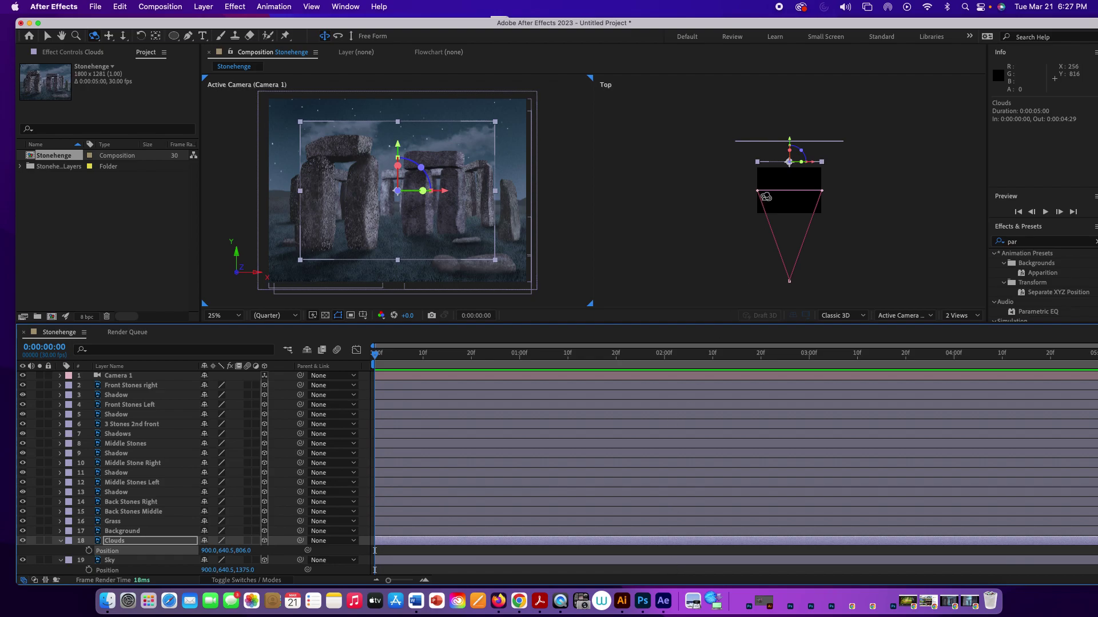
{"action": "left_click", "coordinate": [137, 542]}
{"action": "key", "text": "shift+s"}
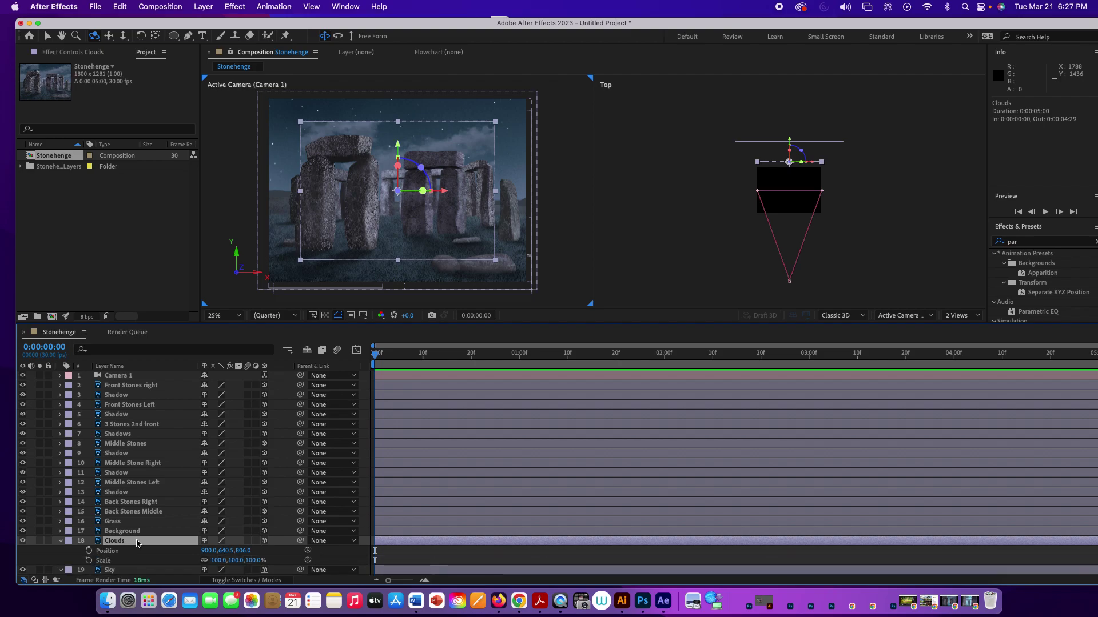
{"action": "left_click_drag", "start_coordinate": [242, 561], "coordinate": [267, 562]}
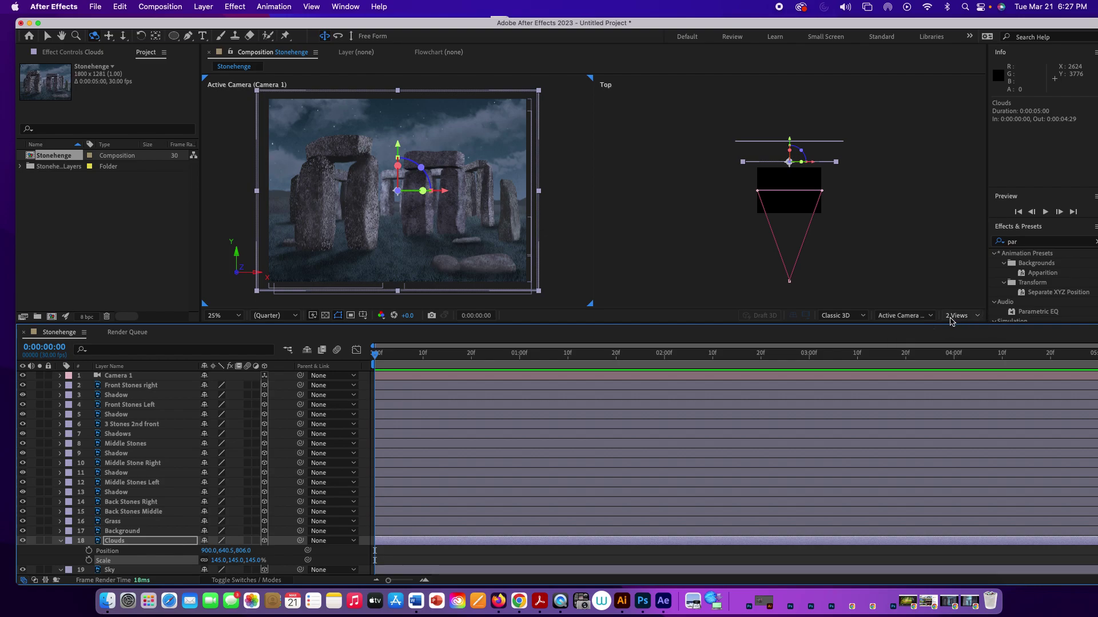
Change the Top view of the two-view layout to the Left view
{"action": "left_click", "coordinate": [923, 318]}
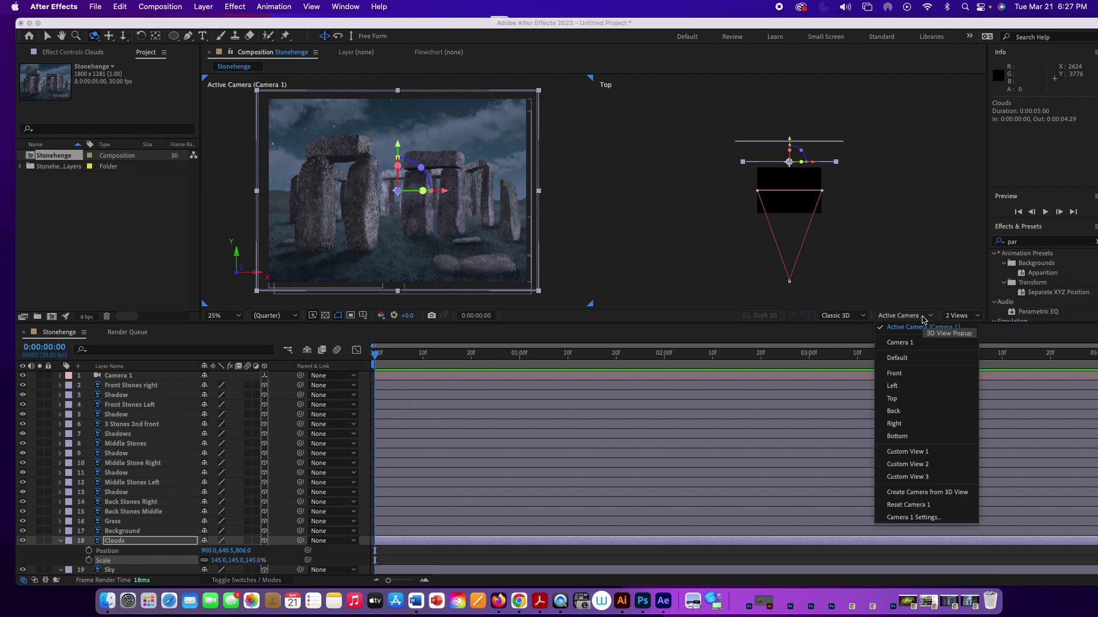
{"action": "left_click", "coordinate": [923, 319]}
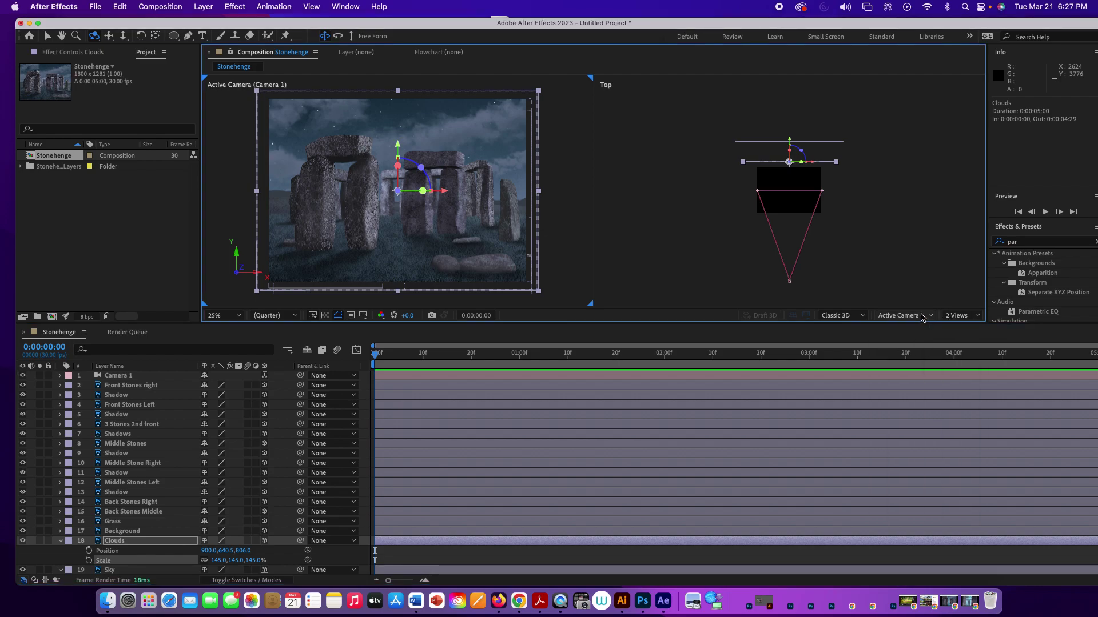
{"action": "left_click", "coordinate": [876, 125]}
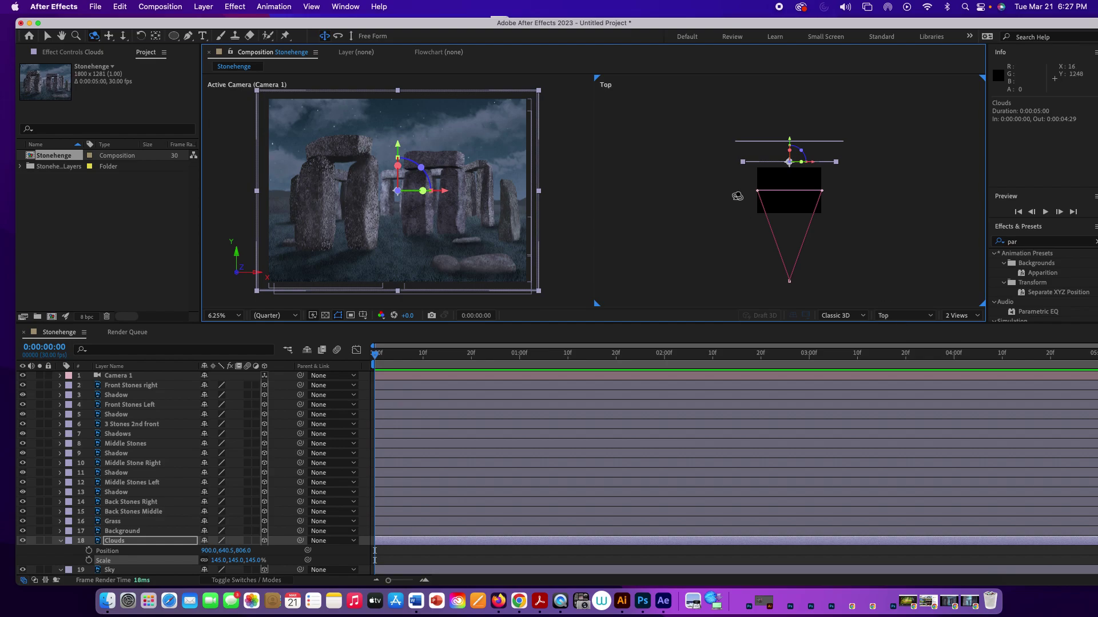
{"action": "left_click", "coordinate": [551, 81]}
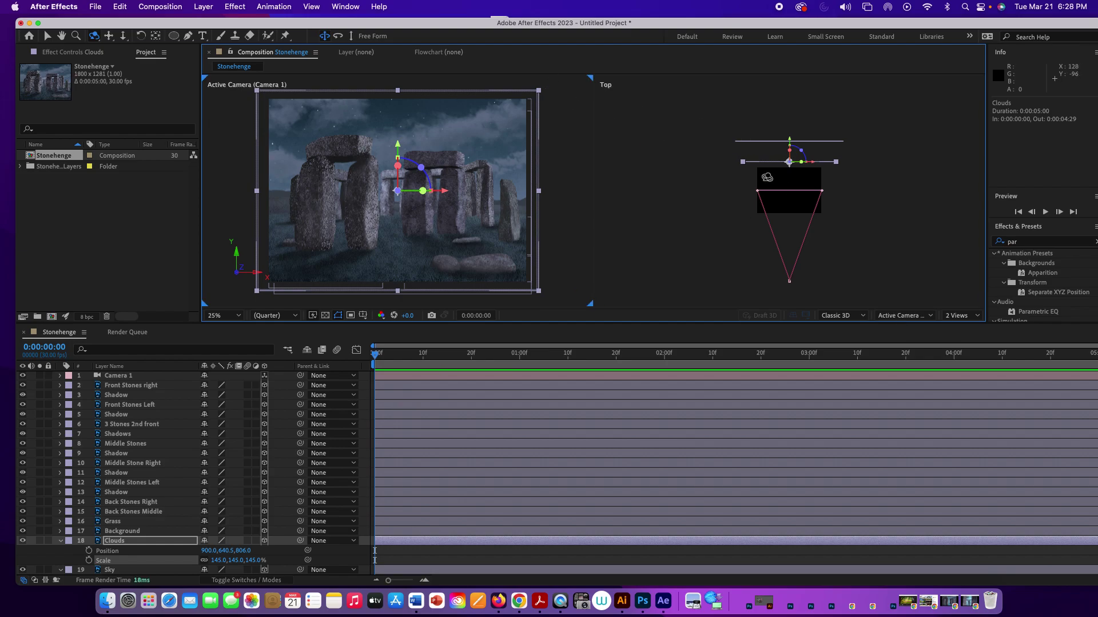
{"action": "left_click", "coordinate": [863, 220]}
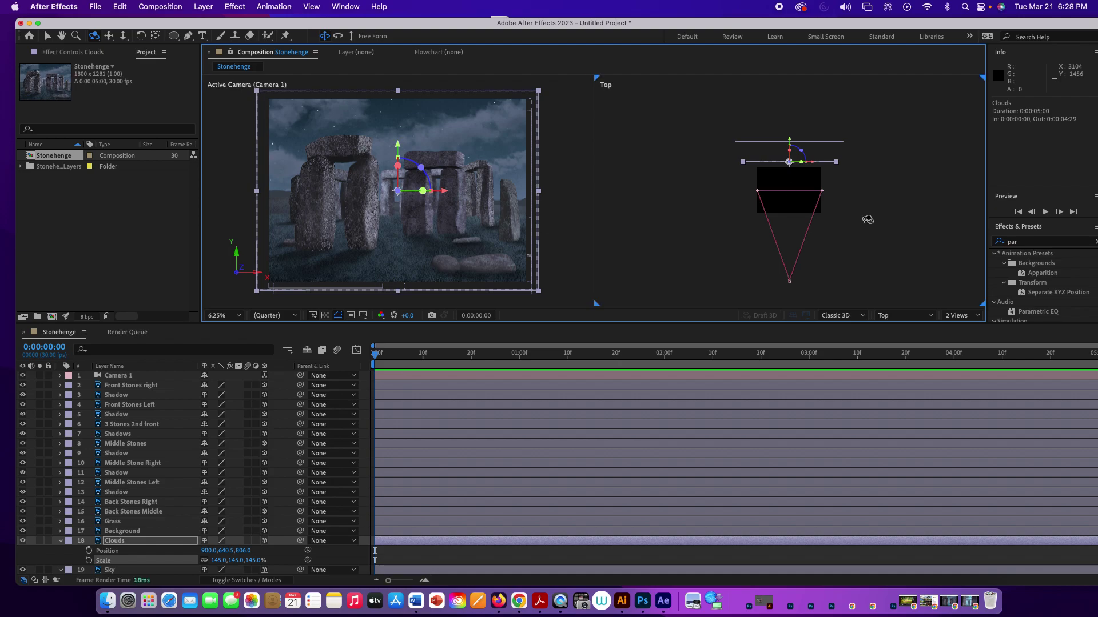
{"action": "left_click", "coordinate": [912, 318]}
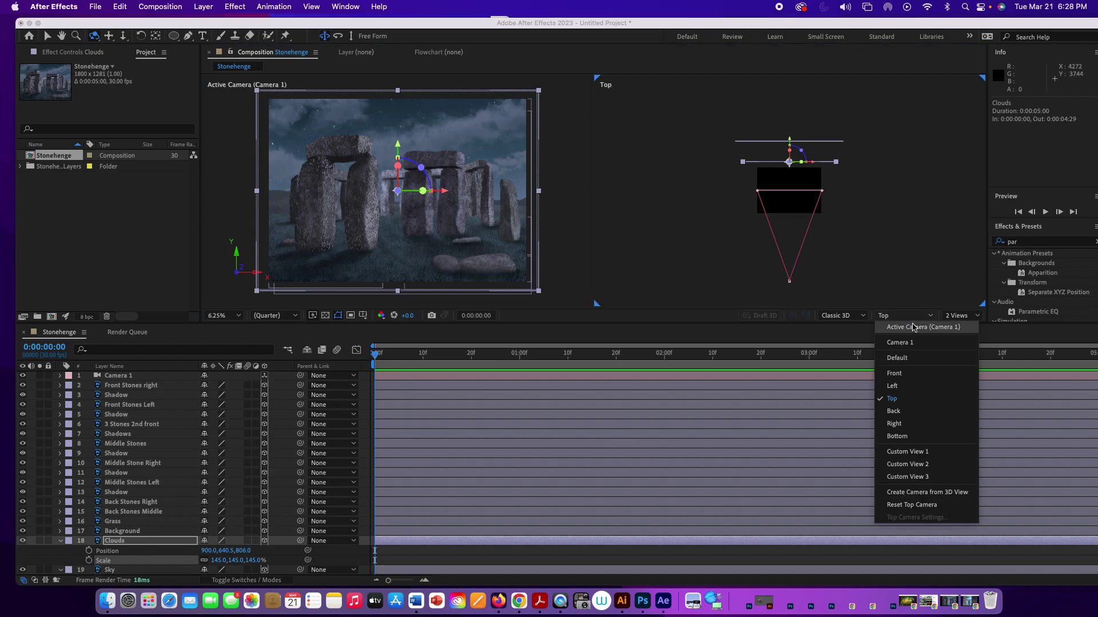
{"action": "left_click", "coordinate": [899, 386]}
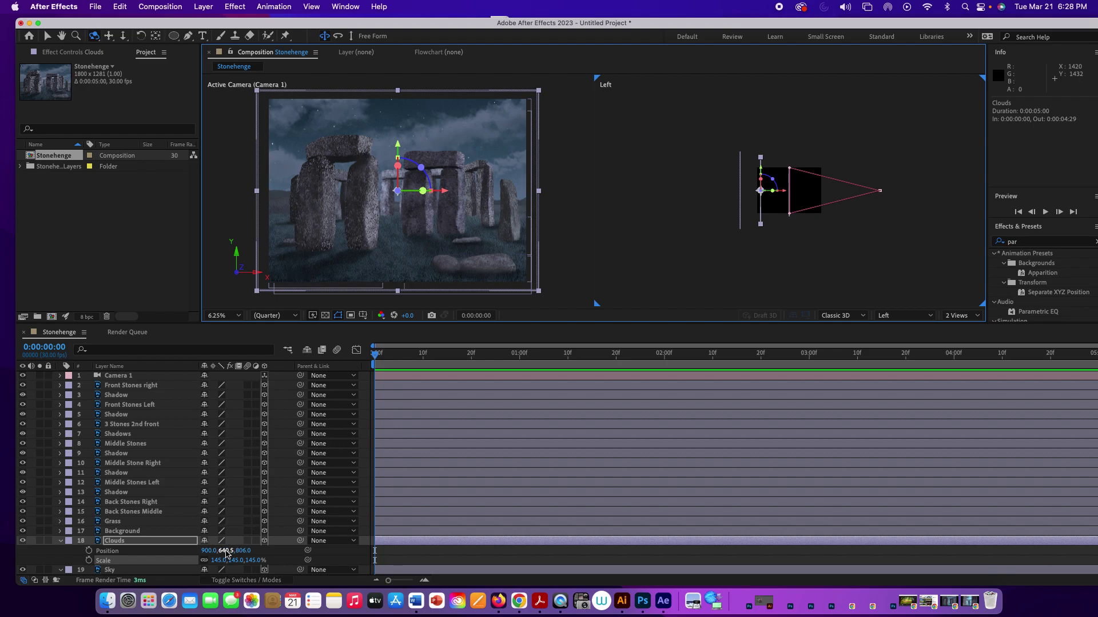
Undo a trial change to the Clouds layer's Y position and tilt the layer about 29.6° around its X axis
{"action": "mouse_move", "coordinate": [226, 553]}
{"action": "left_mouse_down"}
{"action": "mouse_move", "coordinate": [216, 551]}
{"action": "mouse_move", "coordinate": [235, 550]}
{"action": "left_mouse_up"}
{"action": "key", "text": "super+z"}
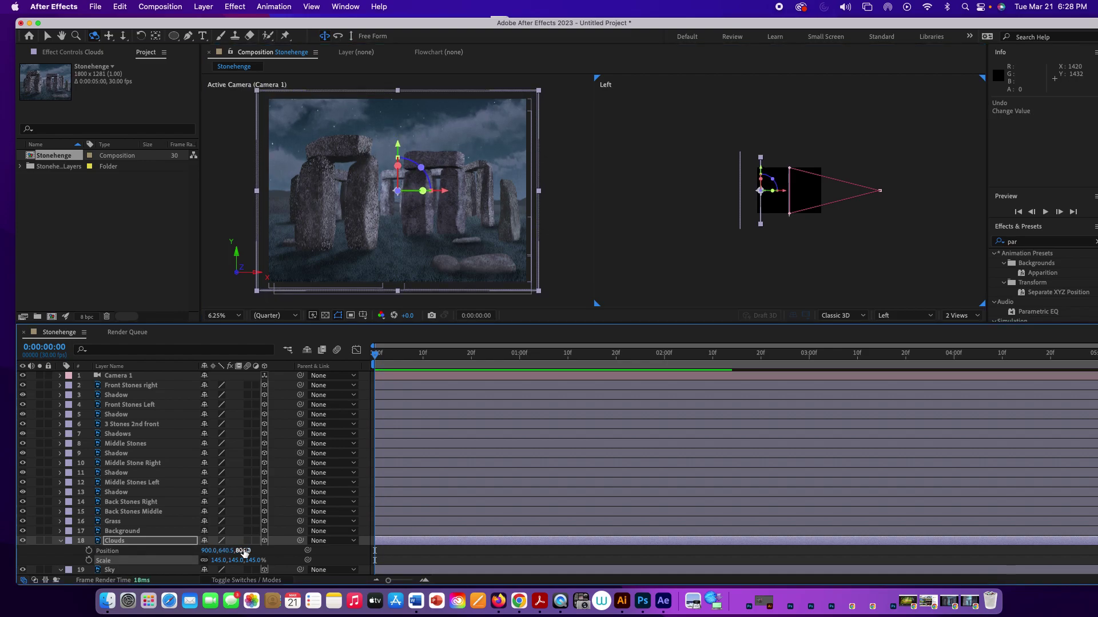
{"action": "left_click", "coordinate": [47, 37]}
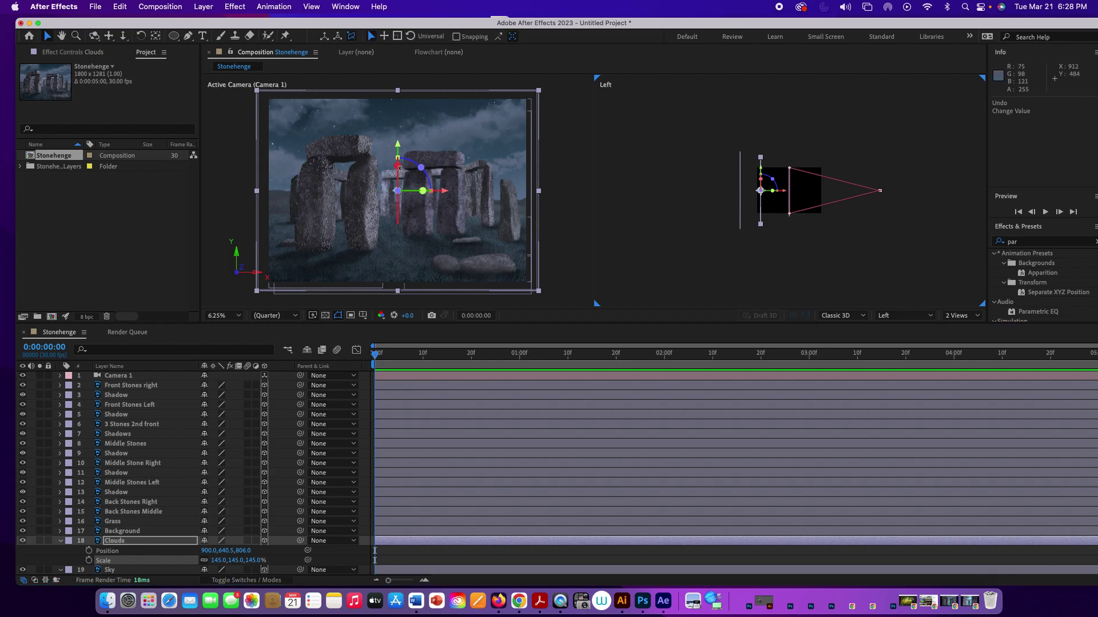
{"action": "mouse_move", "coordinate": [399, 170]}
{"action": "left_mouse_down"}
{"action": "mouse_move", "coordinate": [397, 188]}
{"action": "mouse_move", "coordinate": [390, 181]}
{"action": "left_mouse_up"}
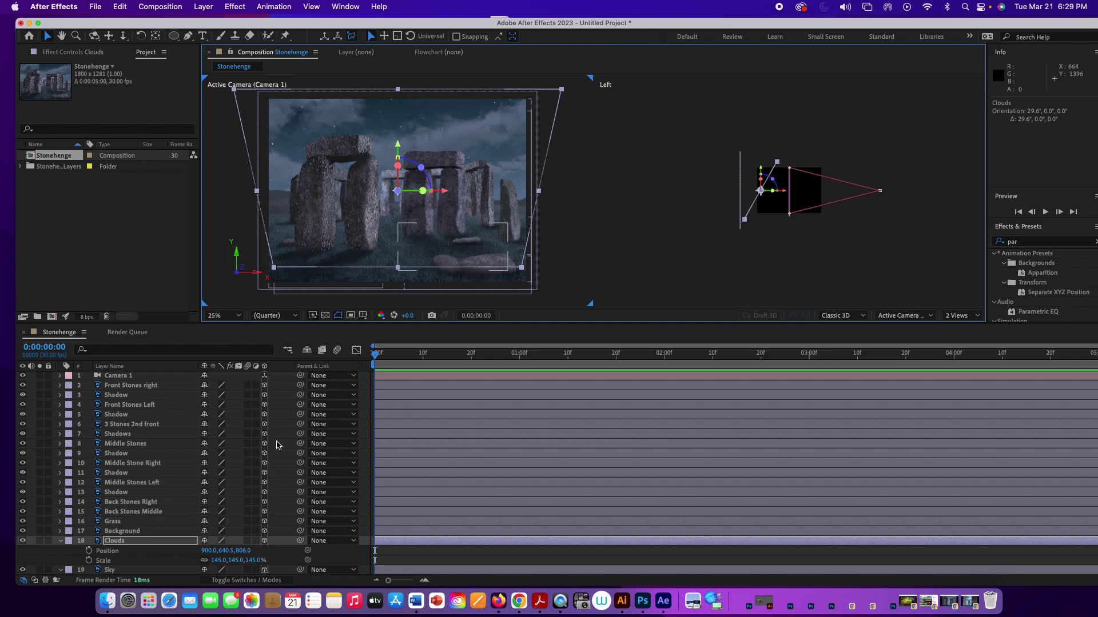
Move the Sky layer farther back to a Z position of 1807 and enlarge its scale to 194%
{"action": "scroll", "coordinate": [153, 535], "scroll_direction": "down", "scroll_amount": 2}
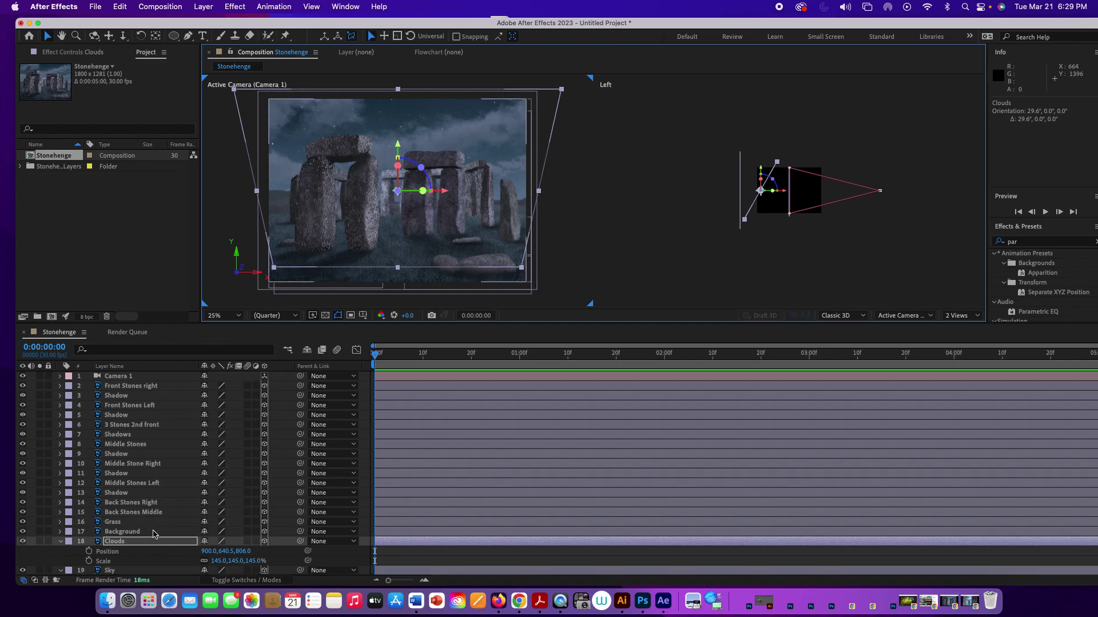
{"action": "left_click_drag", "start_coordinate": [244, 560], "coordinate": [497, 574]}
{"action": "left_click_drag", "start_coordinate": [245, 571], "coordinate": [255, 570]}
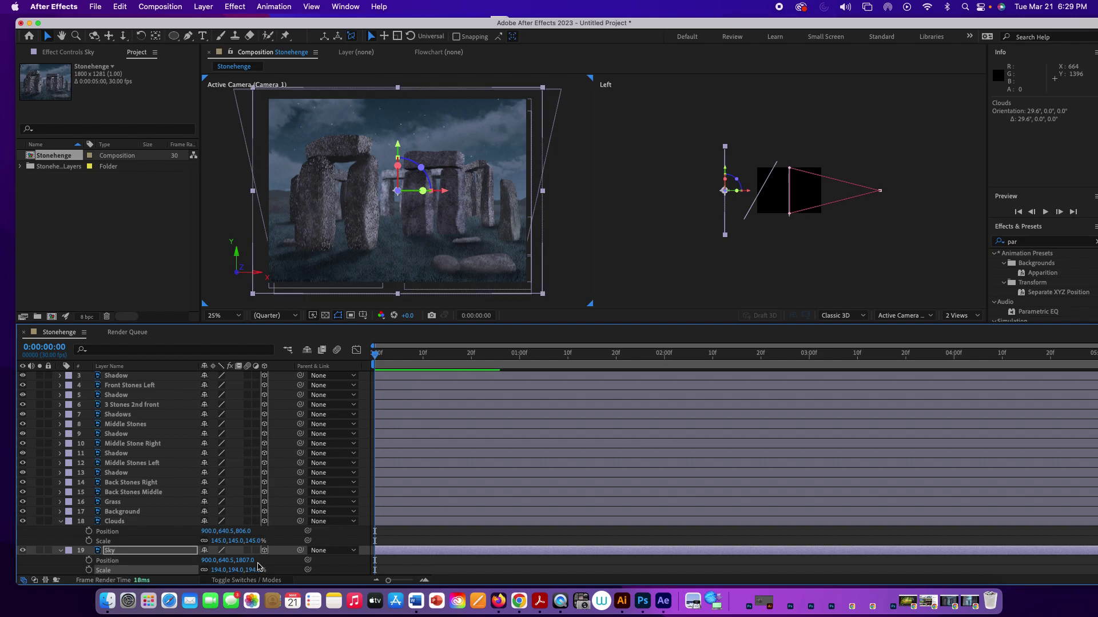
Set the tilted Clouds layer's Z position to 1217 and raise it in the frame to about X 905.4, Y 521.3
{"action": "left_click", "coordinate": [187, 521]}
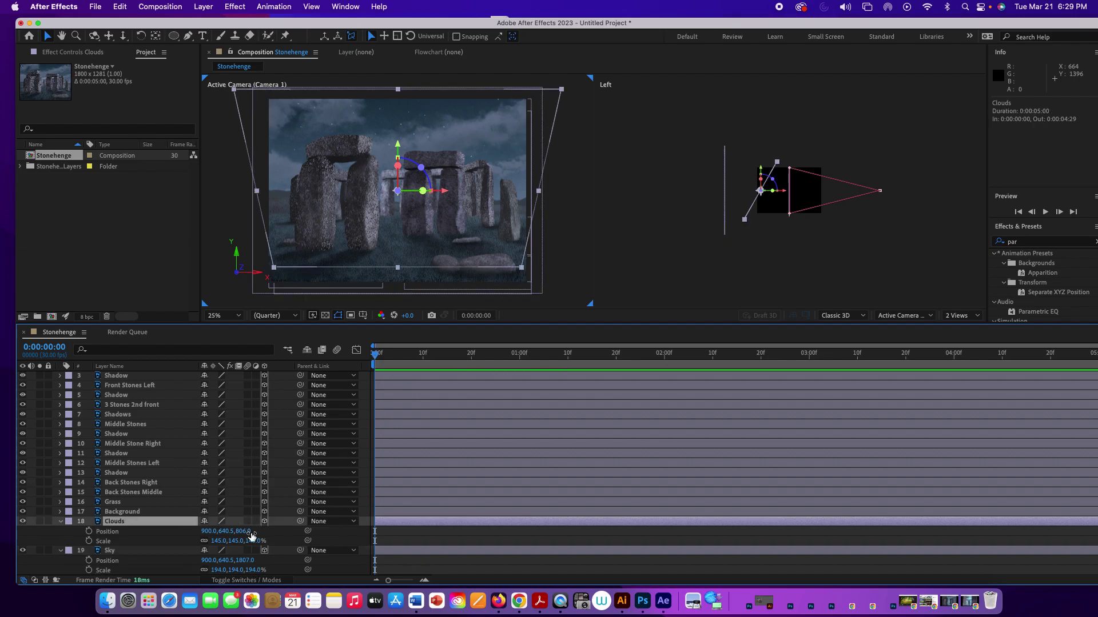
{"action": "left_click_drag", "start_coordinate": [249, 532], "coordinate": [484, 533]}
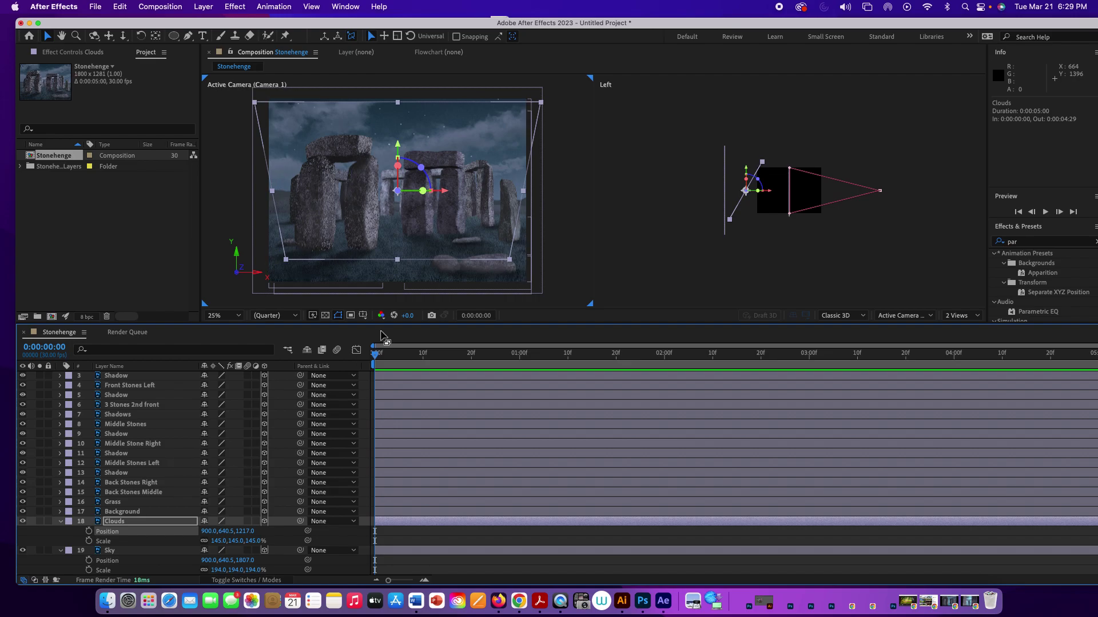
{"action": "left_click_drag", "start_coordinate": [457, 128], "coordinate": [458, 118]}
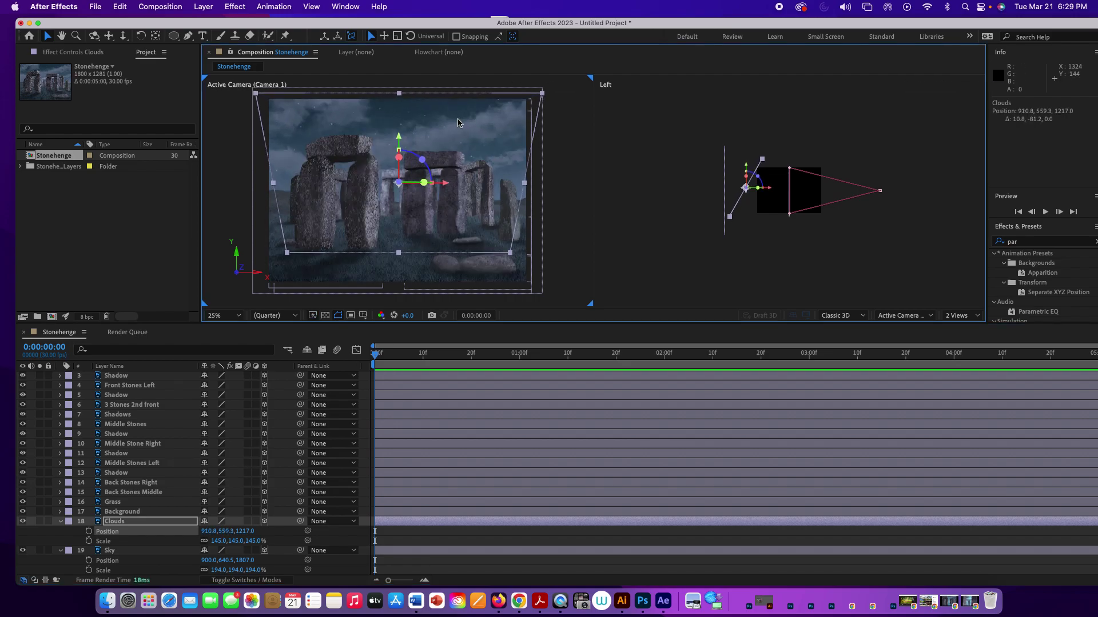
{"action": "left_click_drag", "start_coordinate": [456, 125], "coordinate": [455, 121]}
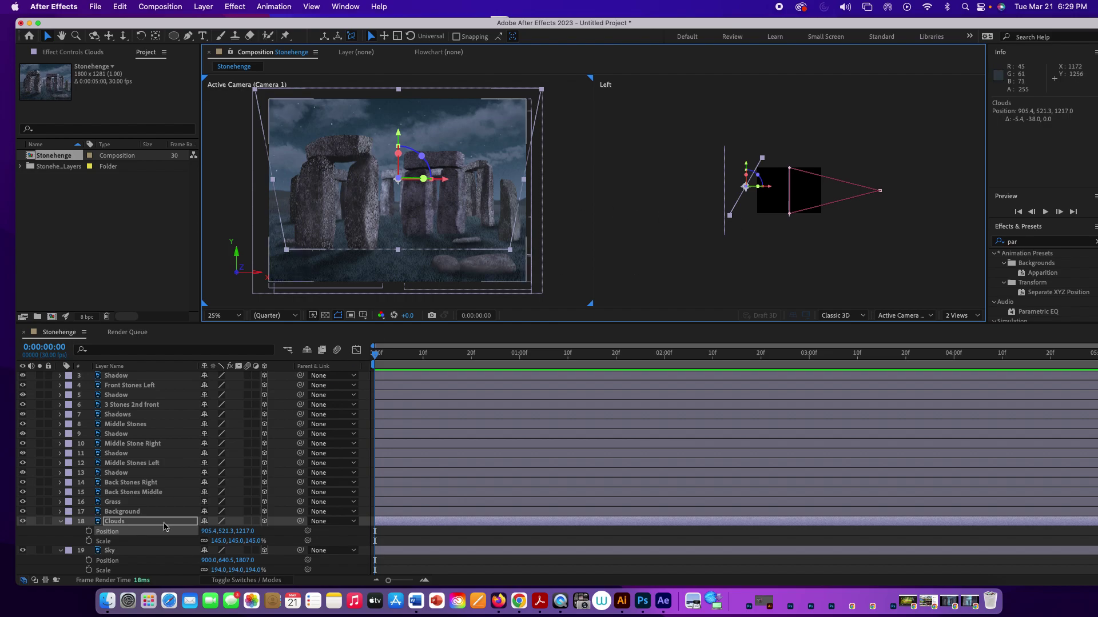
Set the Background layer's Z position to 834 and its scale to 140%
{"action": "left_click", "coordinate": [147, 514]}
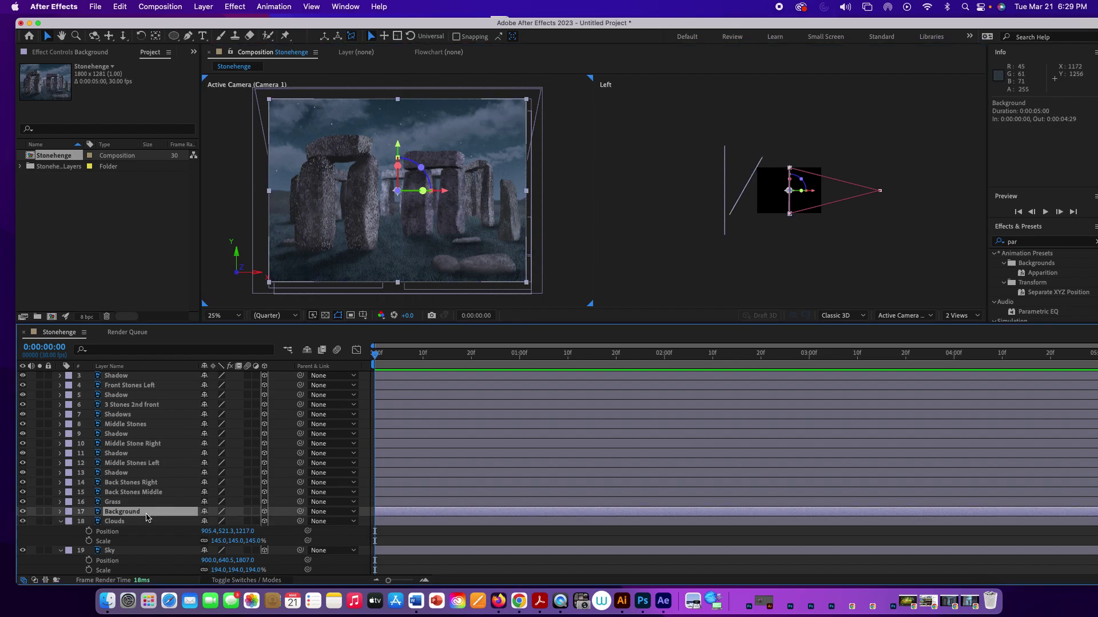
{"action": "key", "text": "p"}
{"action": "left_click_drag", "start_coordinate": [241, 522], "coordinate": [734, 543]}
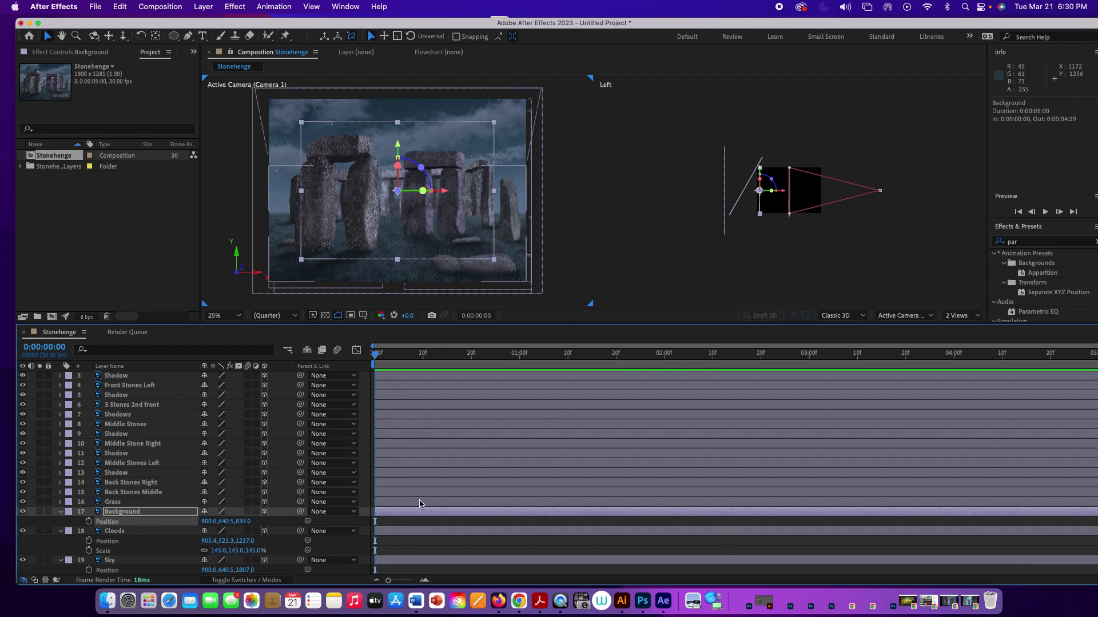
{"action": "left_click", "coordinate": [177, 513]}
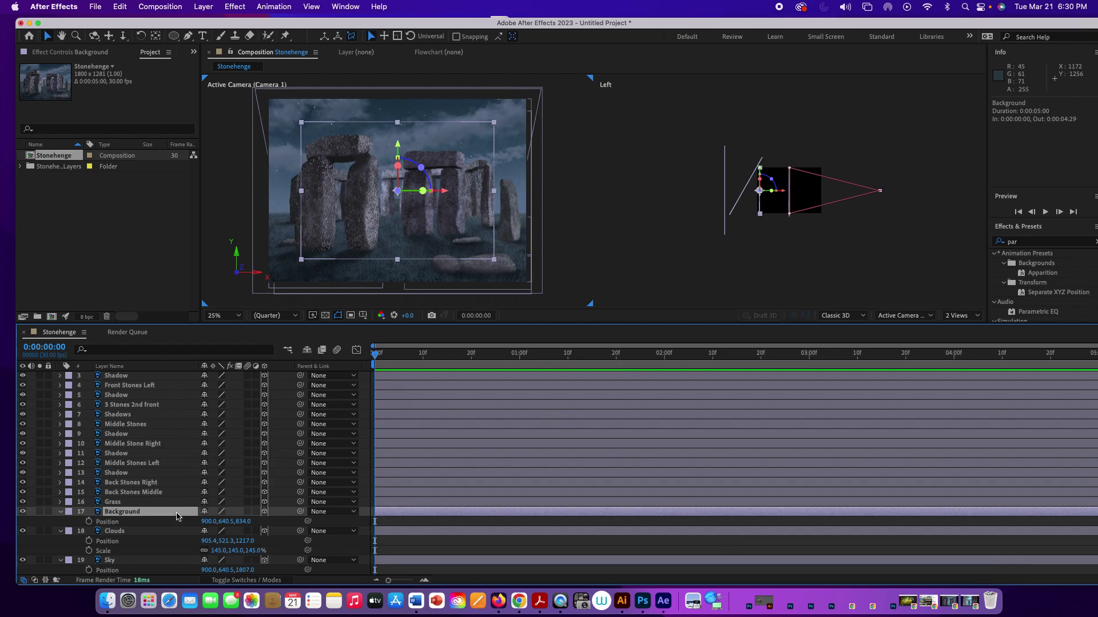
{"action": "key", "text": "shift+s"}
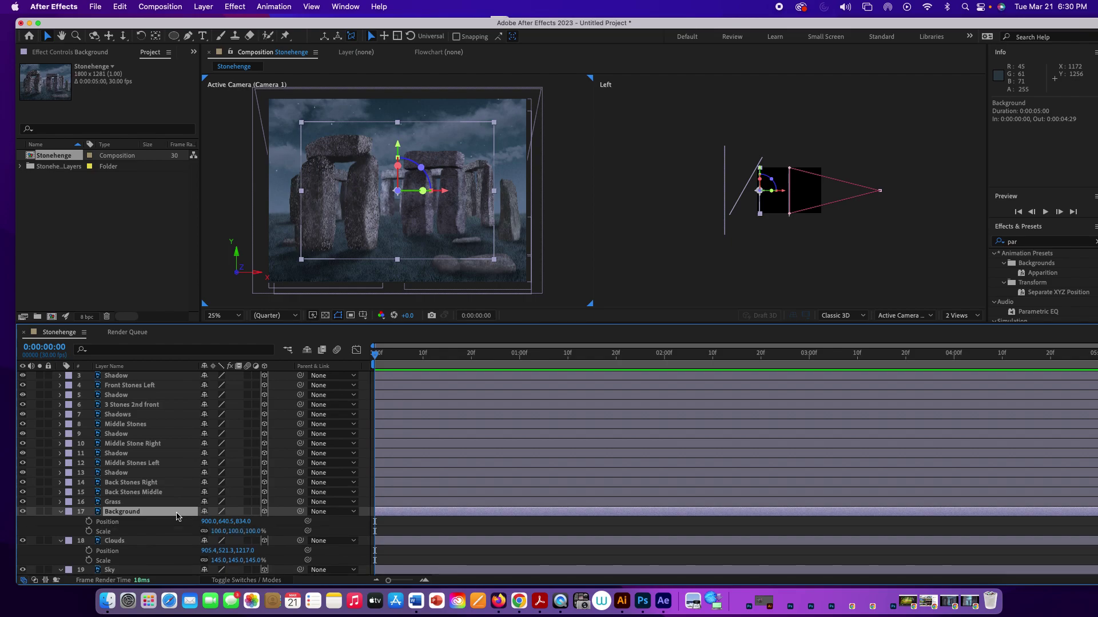
{"action": "left_click_drag", "start_coordinate": [234, 531], "coordinate": [258, 533]}
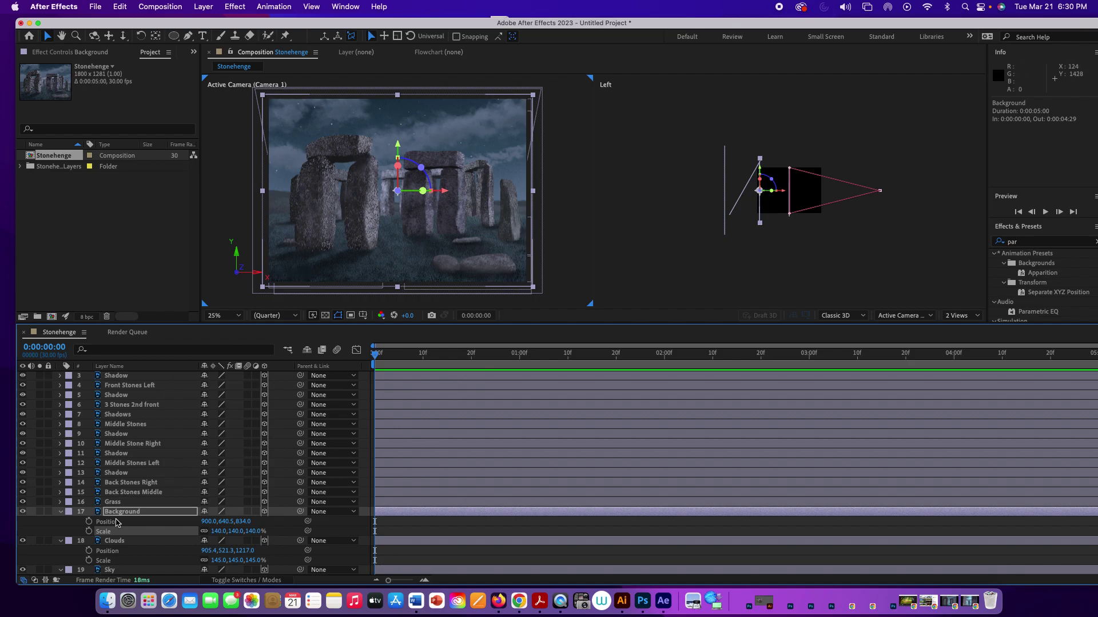
Push the Grass layer back to a Z position of 742 and tilt it to an X orientation of about 316.4°
{"action": "left_click", "coordinate": [127, 504]}
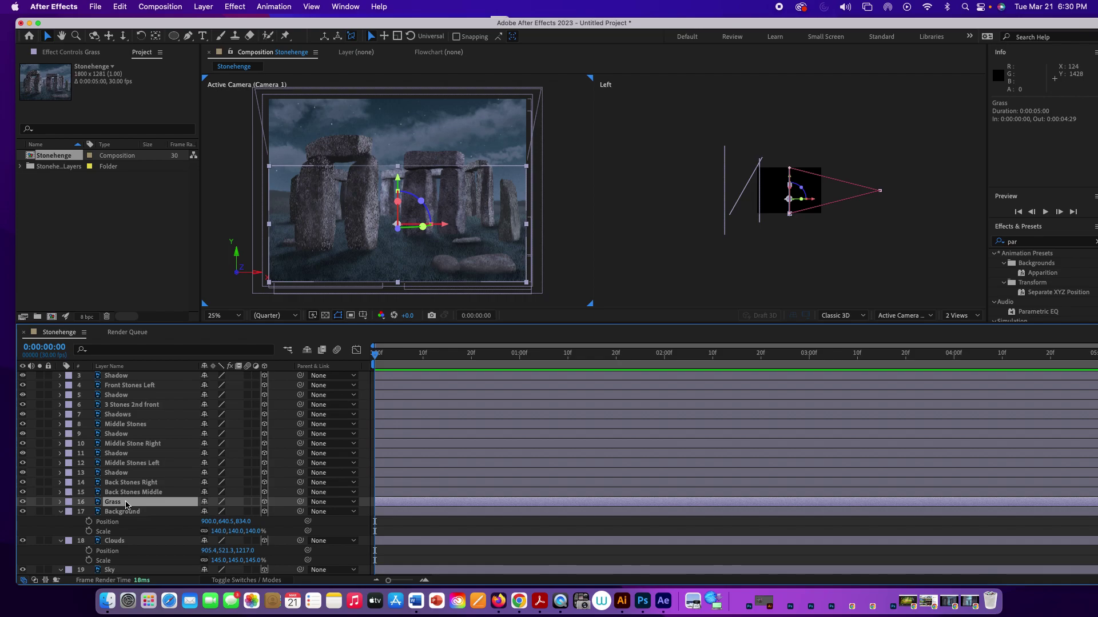
{"action": "key", "text": "p"}
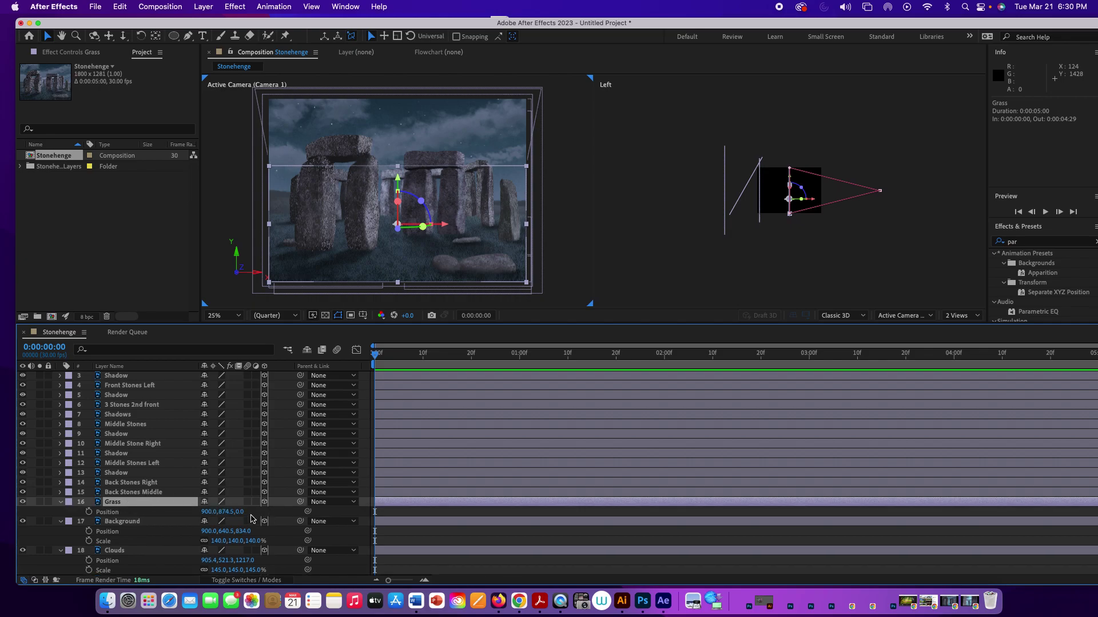
{"action": "left_click_drag", "start_coordinate": [240, 512], "coordinate": [686, 534]}
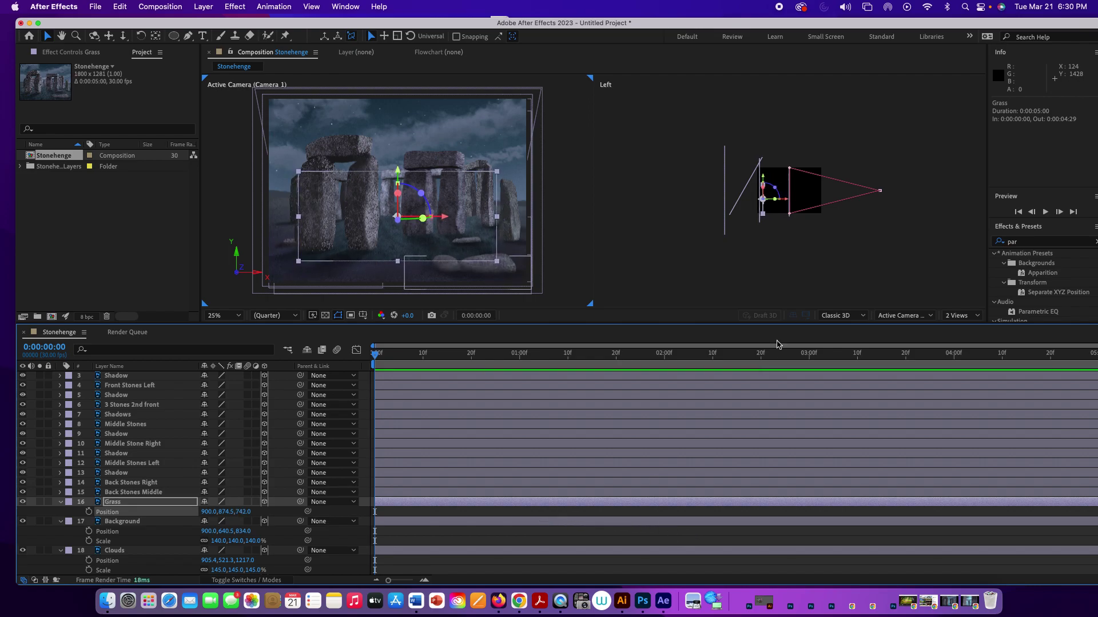
{"action": "scroll", "coordinate": [766, 234], "scroll_direction": "down", "scroll_amount": 3}
{"action": "scroll", "coordinate": [766, 234], "scroll_direction": "up", "scroll_amount": 5}
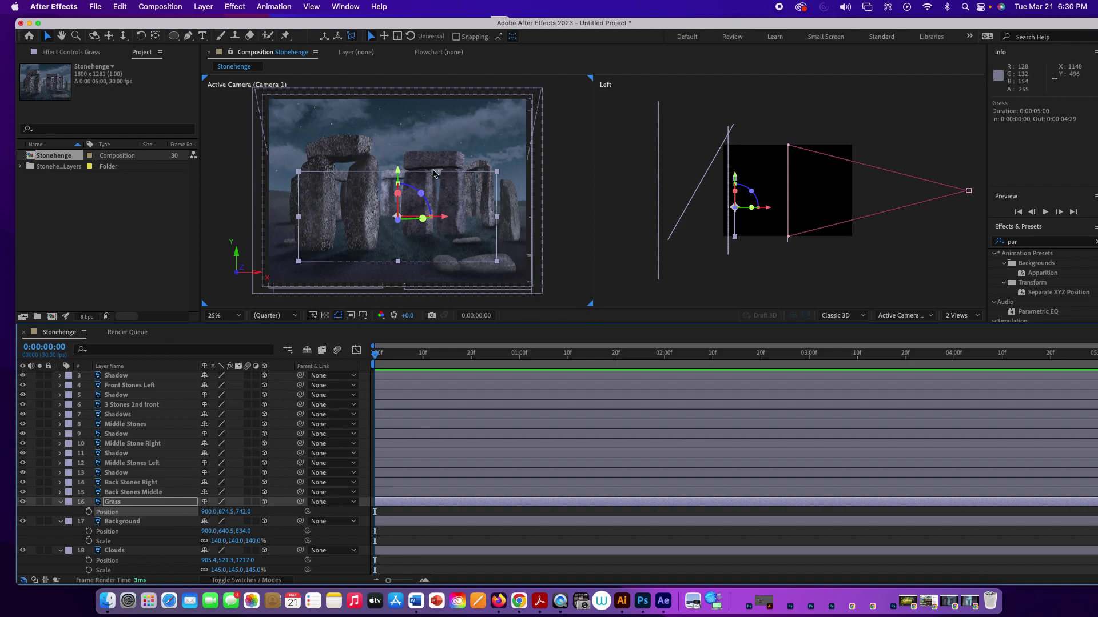
{"action": "left_click_drag", "start_coordinate": [399, 193], "coordinate": [398, 174]}
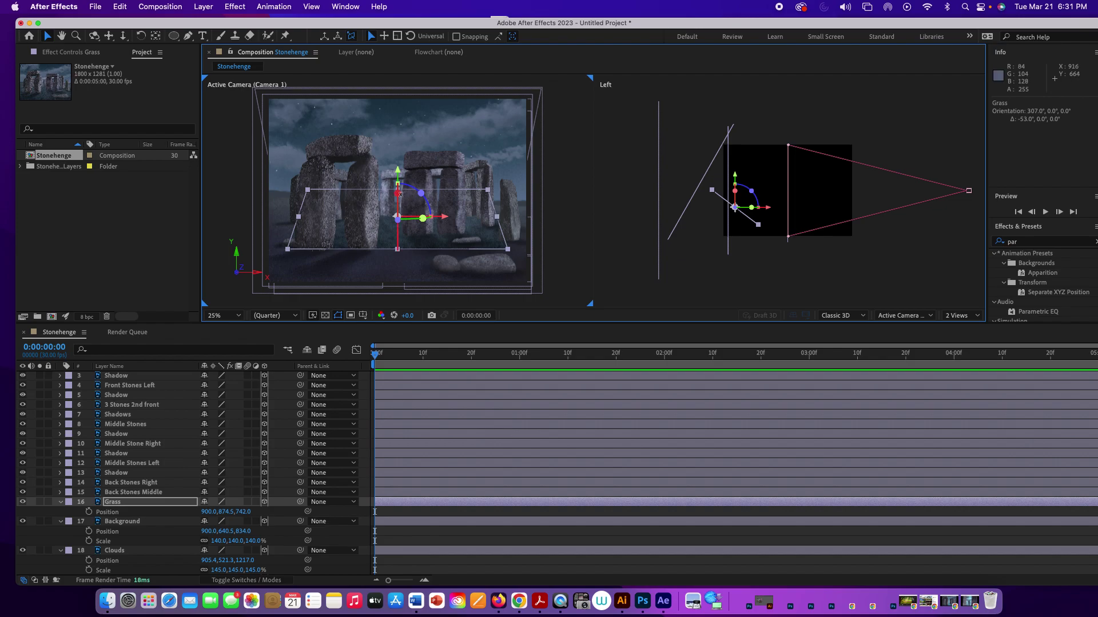
{"action": "left_click_drag", "start_coordinate": [397, 193], "coordinate": [397, 216]}
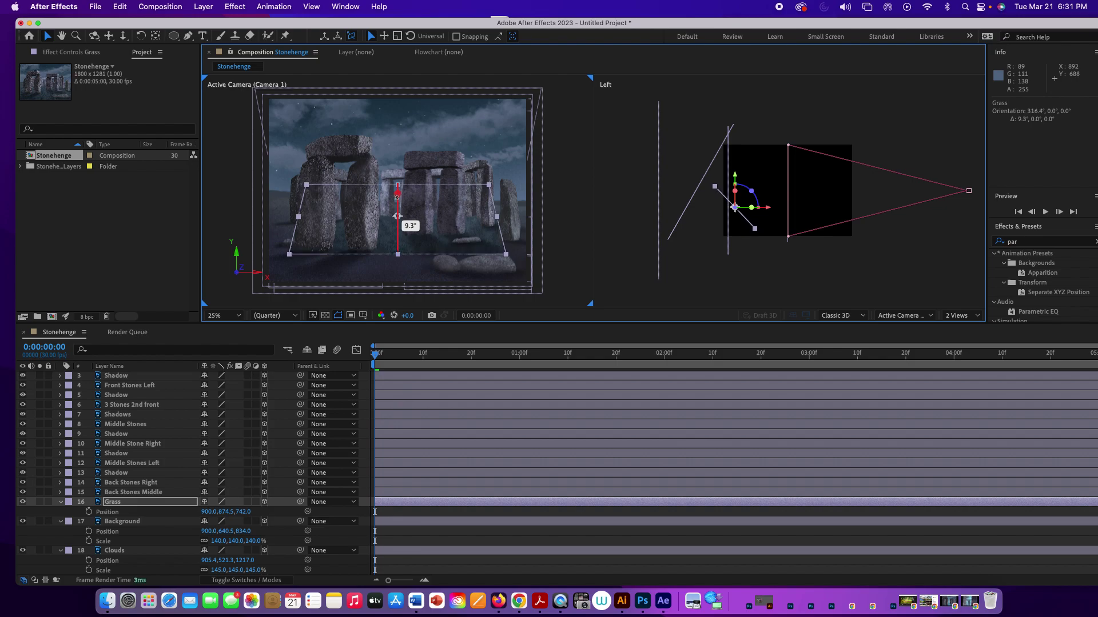
{"action": "left_click_drag", "start_coordinate": [397, 216], "coordinate": [397, 216]}
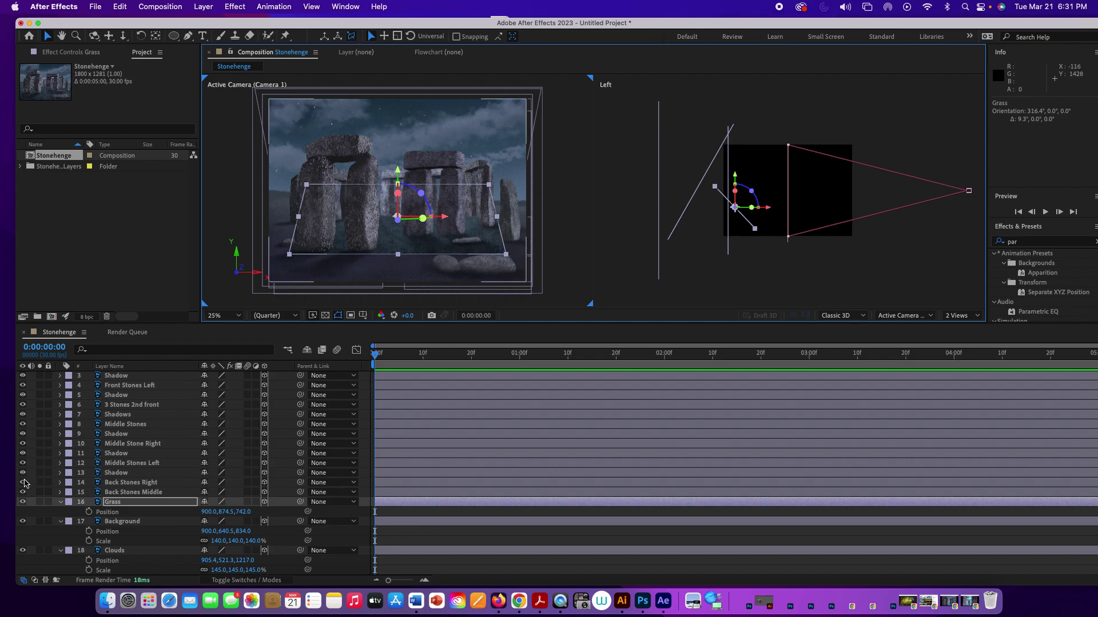
Hide all the stone and shadow layers above Grass, from Back Stones Middle up to Front Stones right
{"action": "left_click_drag", "start_coordinate": [23, 492], "coordinate": [23, 385]}
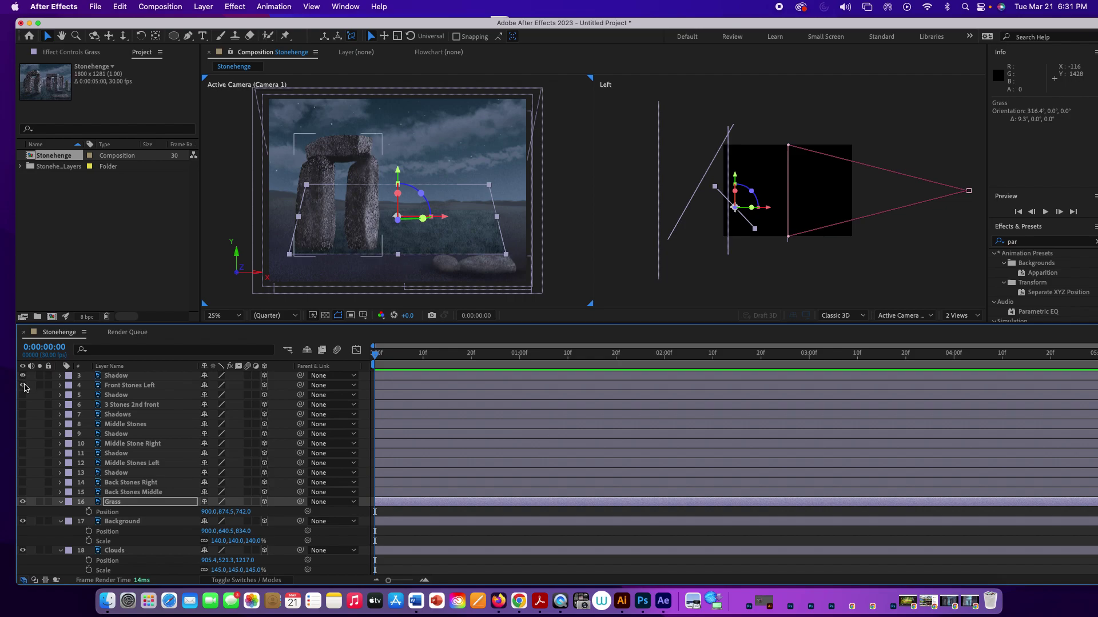
{"action": "scroll", "coordinate": [25, 380], "scroll_direction": "up", "scroll_amount": 2}
{"action": "left_click", "coordinate": [24, 382]}
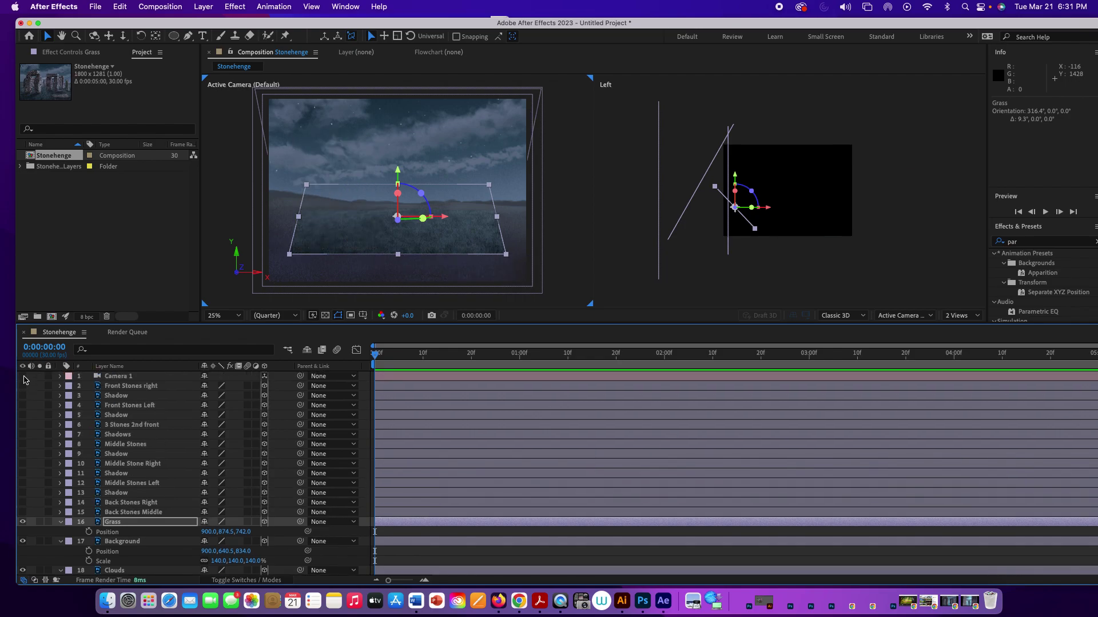
Set the Grass layer's Z position to 528 and, with its proportions unlinked, its scale to 141% X and 162% Y
{"action": "left_click", "coordinate": [130, 522]}
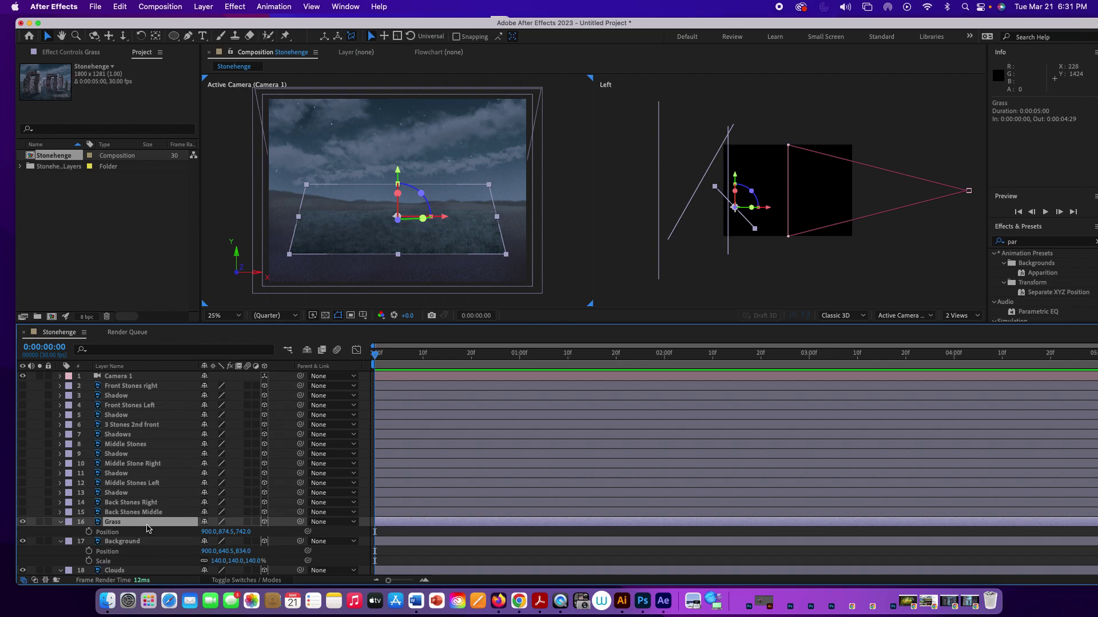
{"action": "left_click", "coordinate": [362, 231]}
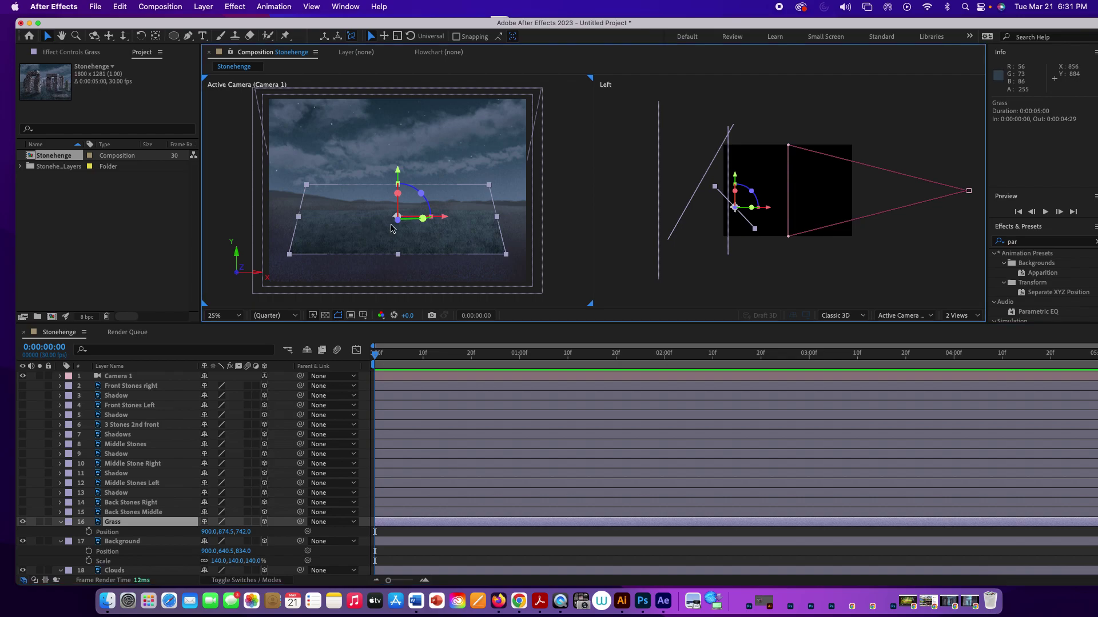
{"action": "left_click_drag", "start_coordinate": [243, 532], "coordinate": [90, 498]}
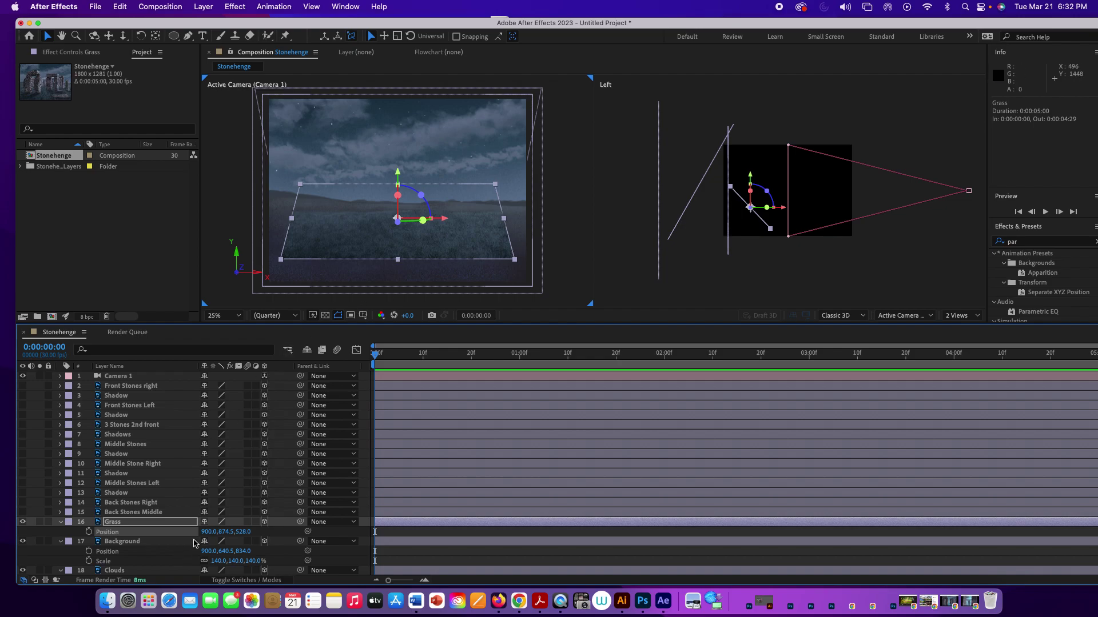
{"action": "left_click", "coordinate": [169, 523]}
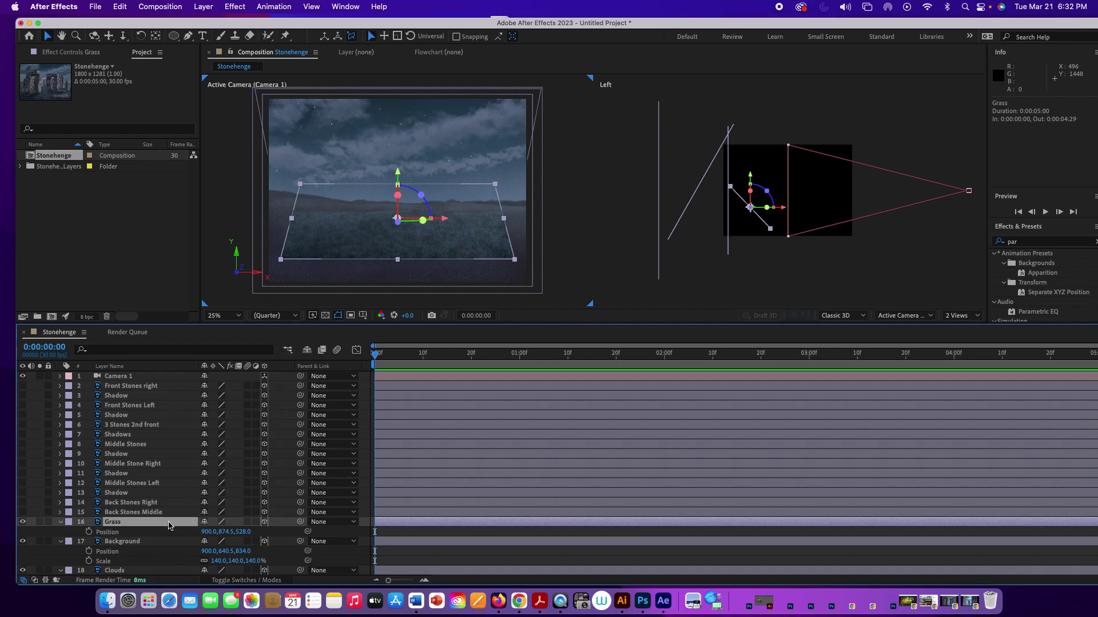
{"action": "key", "text": "shift+s"}
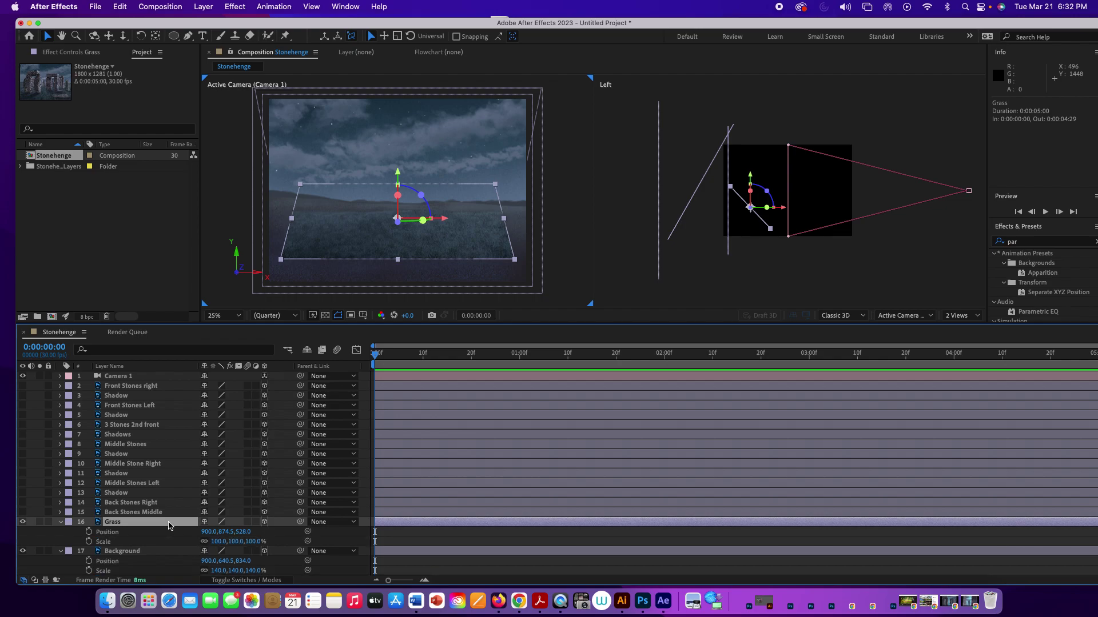
{"action": "mouse_move", "coordinate": [222, 541]}
{"action": "left_mouse_down"}
{"action": "mouse_move", "coordinate": [255, 541]}
{"action": "mouse_move", "coordinate": [243, 541]}
{"action": "left_mouse_up"}
{"action": "left_click", "coordinate": [204, 541]}
{"action": "left_click_drag", "start_coordinate": [235, 545], "coordinate": [246, 542]}
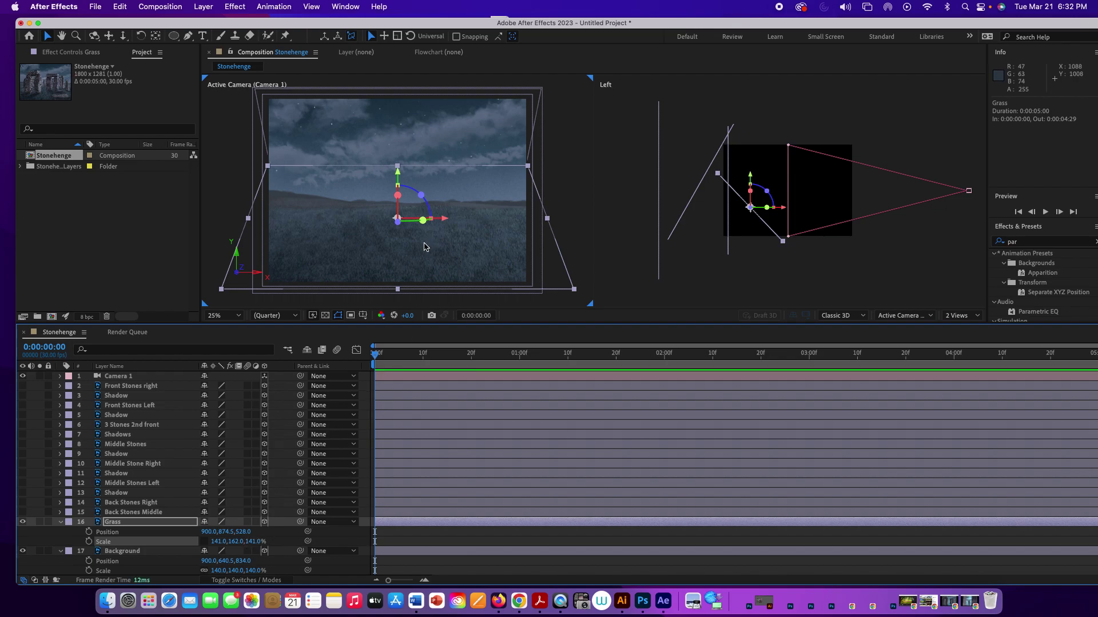
Examine in the camera view how the scaled Grass layer covers the foreground and meets the hills
{"action": "scroll", "coordinate": [423, 246], "scroll_direction": "down", "scroll_amount": 1}
{"action": "scroll", "coordinate": [424, 249], "scroll_direction": "up", "scroll_amount": 1}
{"action": "scroll", "coordinate": [423, 249], "scroll_direction": "up", "scroll_amount": 1}
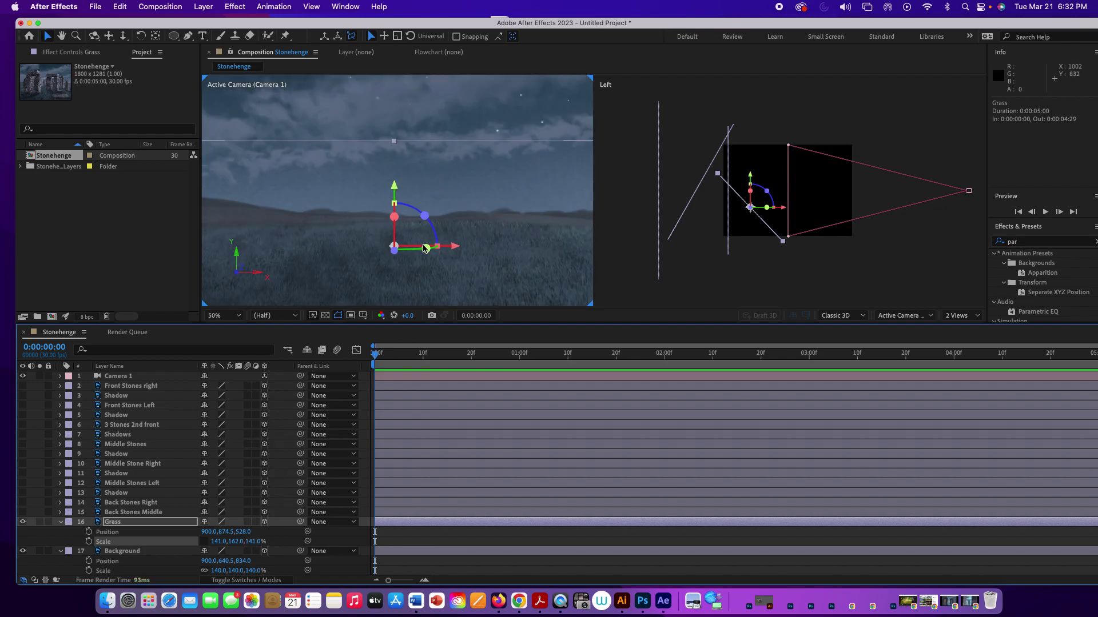
{"action": "key", "text": "h"}
{"action": "left_click_drag", "start_coordinate": [446, 263], "coordinate": [504, 213]}
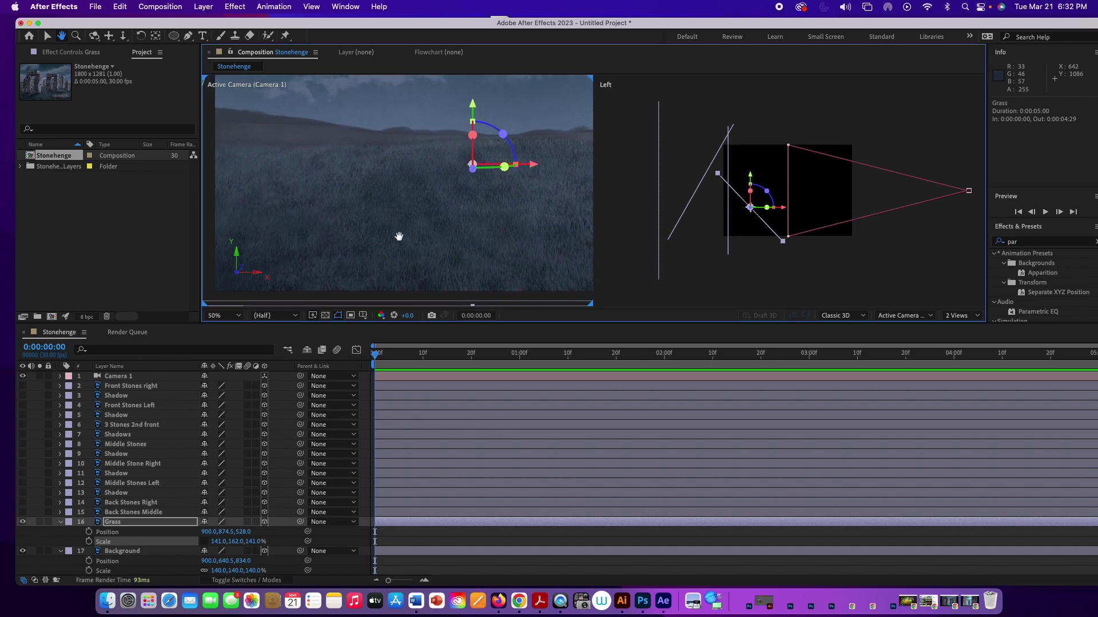
{"action": "key", "text": "v"}
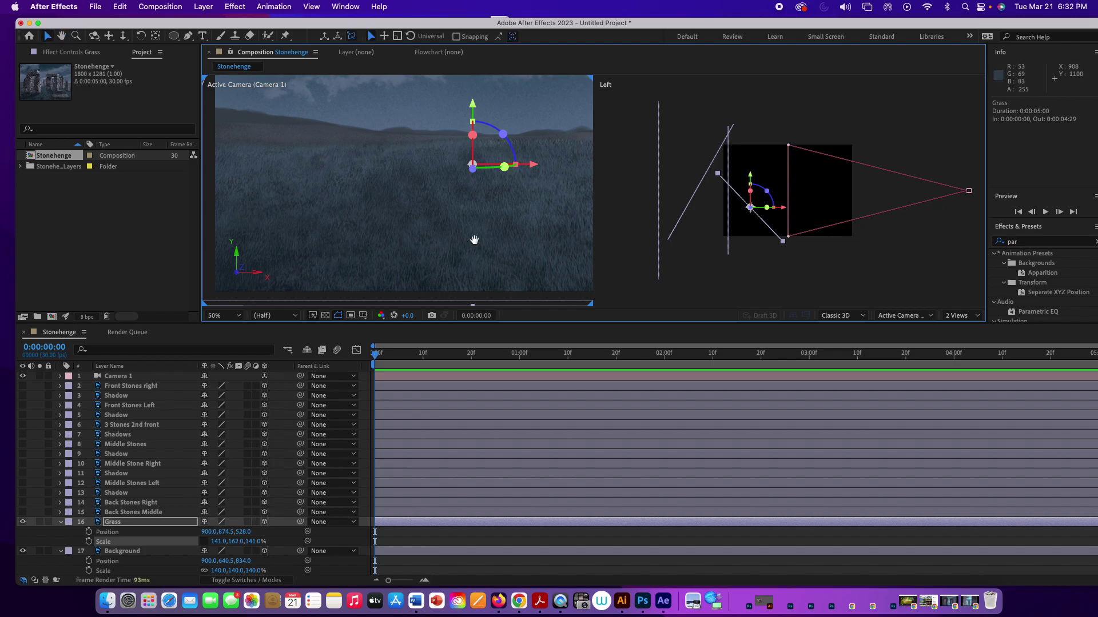
{"action": "left_click_drag", "start_coordinate": [474, 240], "coordinate": [411, 240]}
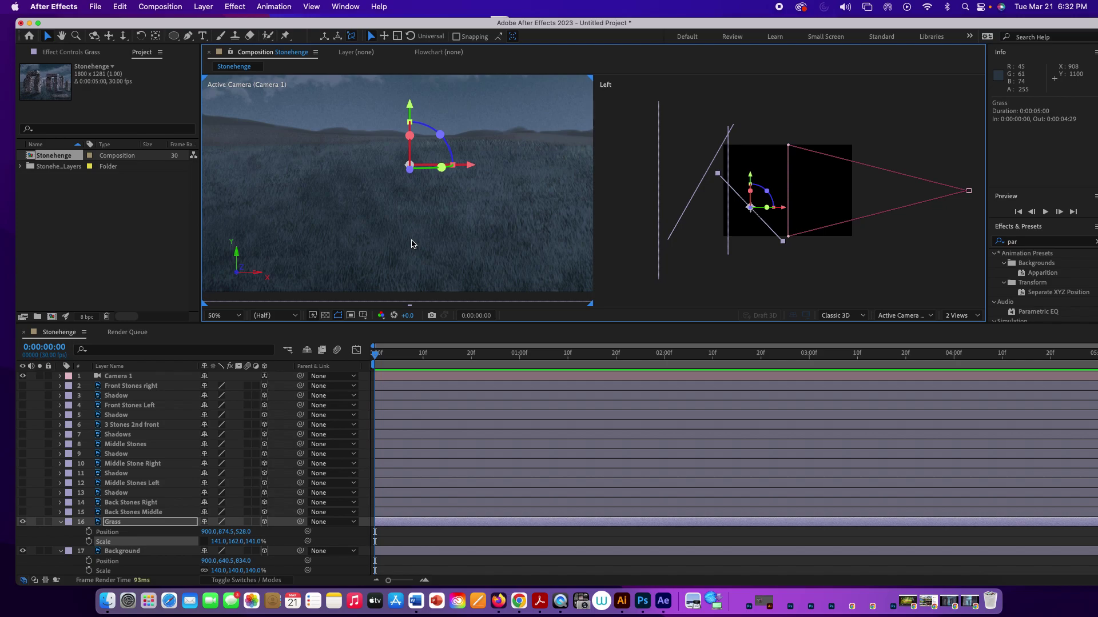
{"action": "key", "text": "comma"}
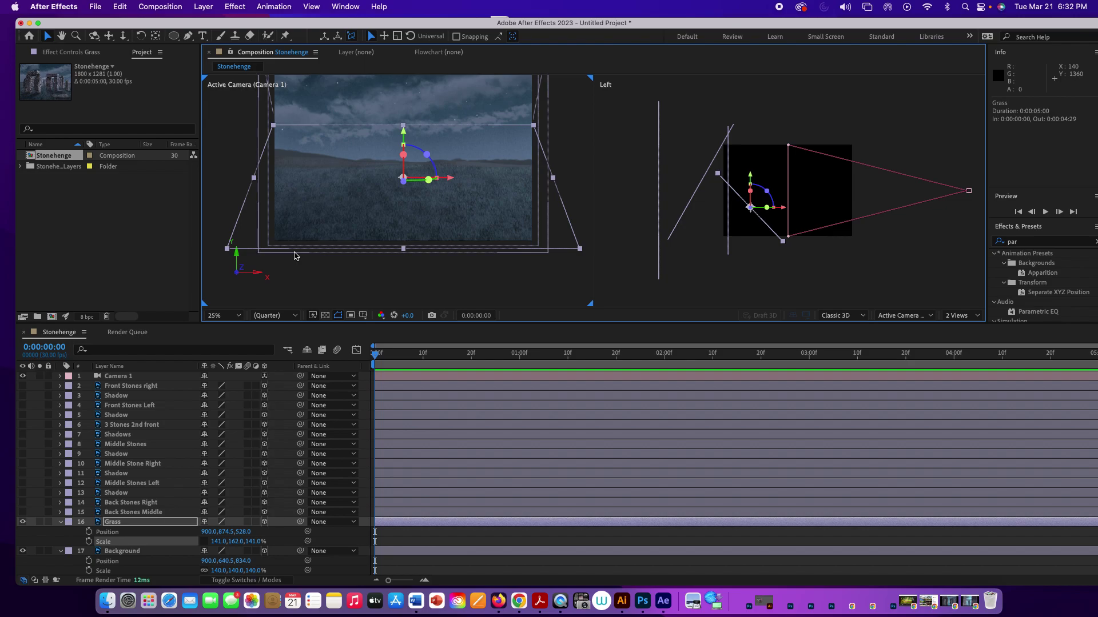
{"action": "key", "text": "period"}
{"action": "key", "text": "comma"}
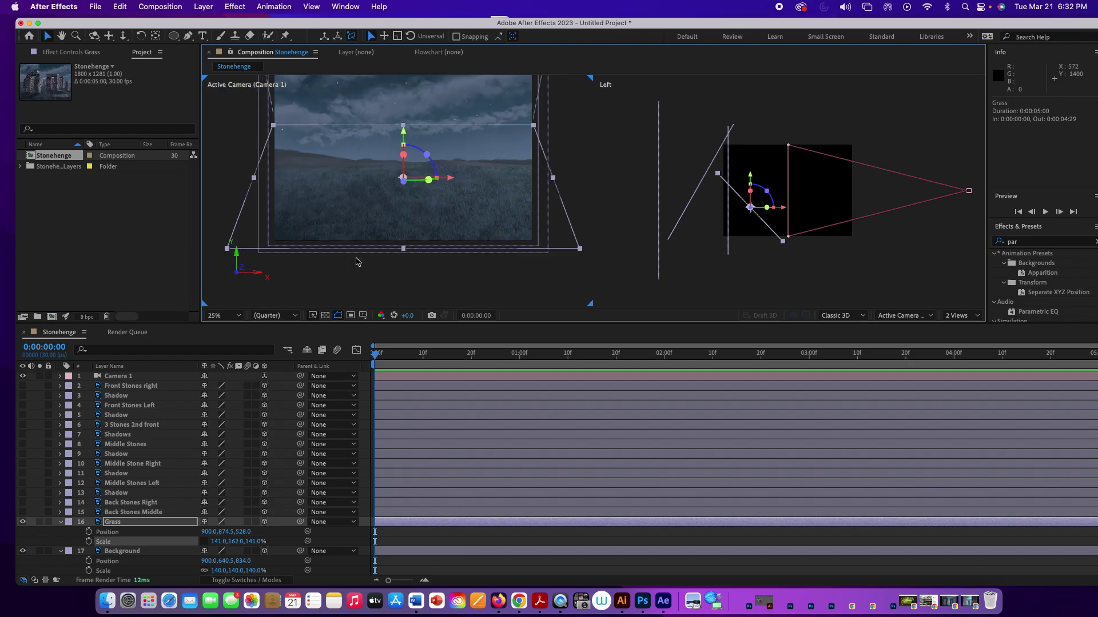
Enlarge the composition viewing area and inspect the grass and horizon at 50% magnification
{"action": "left_click_drag", "start_coordinate": [546, 324], "coordinate": [546, 375]}
{"action": "key", "text": "period"}
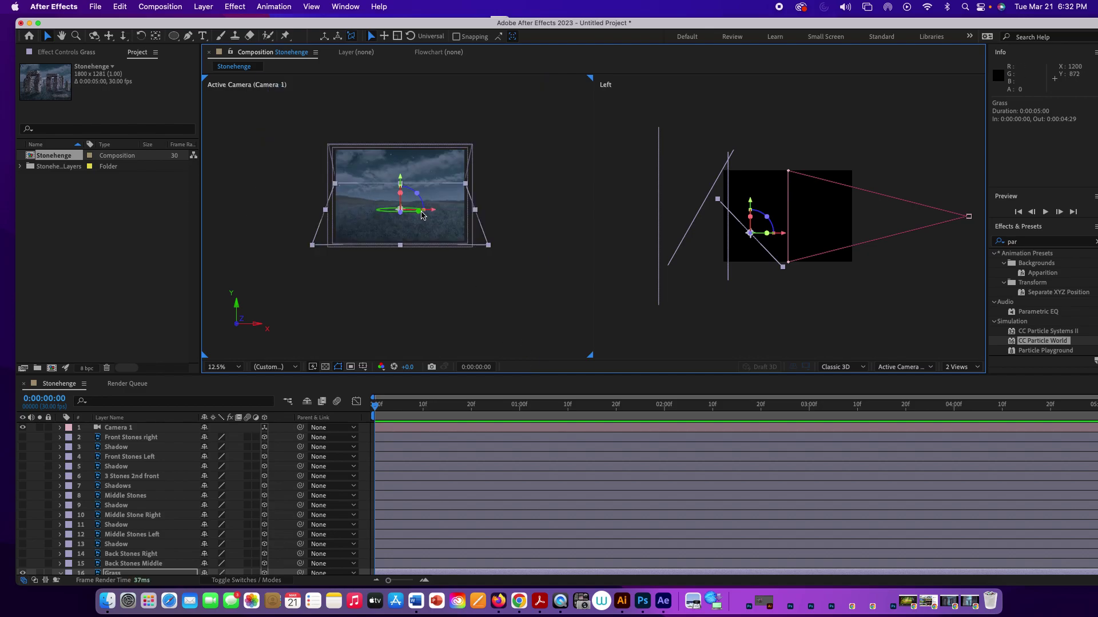
{"action": "key", "text": "space"}
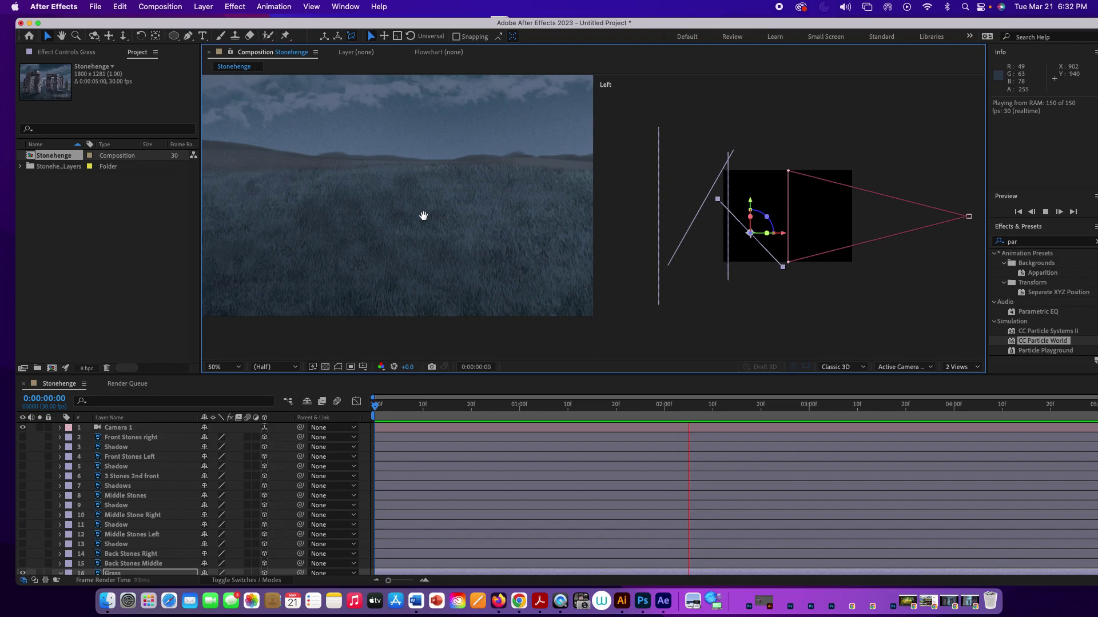
{"action": "key", "text": "space"}
{"action": "left_click_drag", "start_coordinate": [689, 407], "coordinate": [372, 407]}
{"action": "key", "text": "comma"}
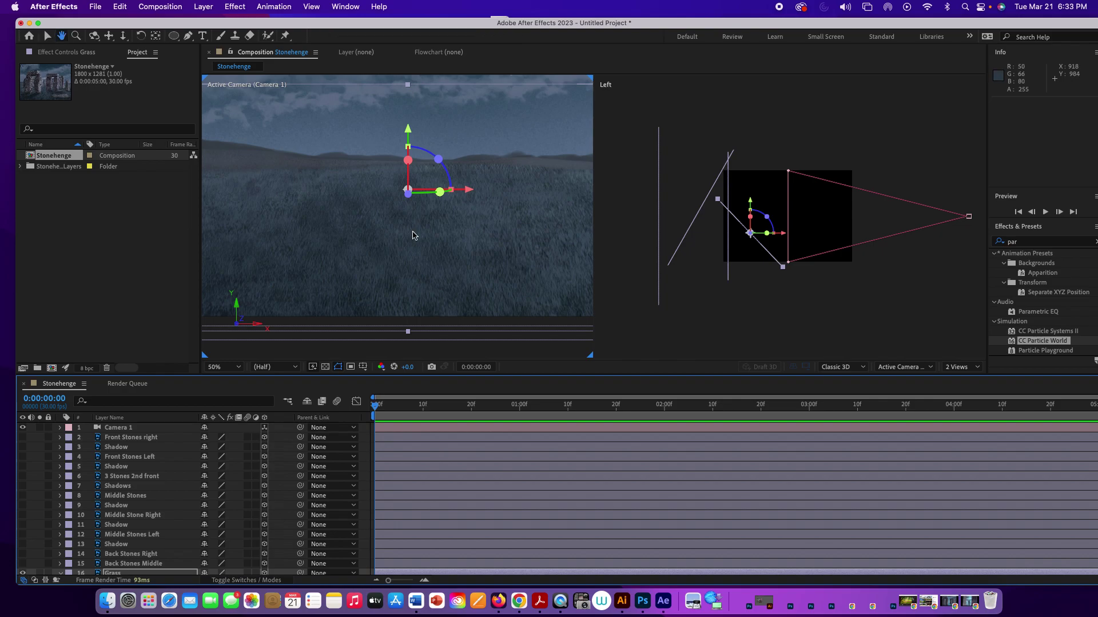
Search the effects for "corne" and apply Corner Pin to the Grass layer
{"action": "left_click", "coordinate": [1027, 240]}
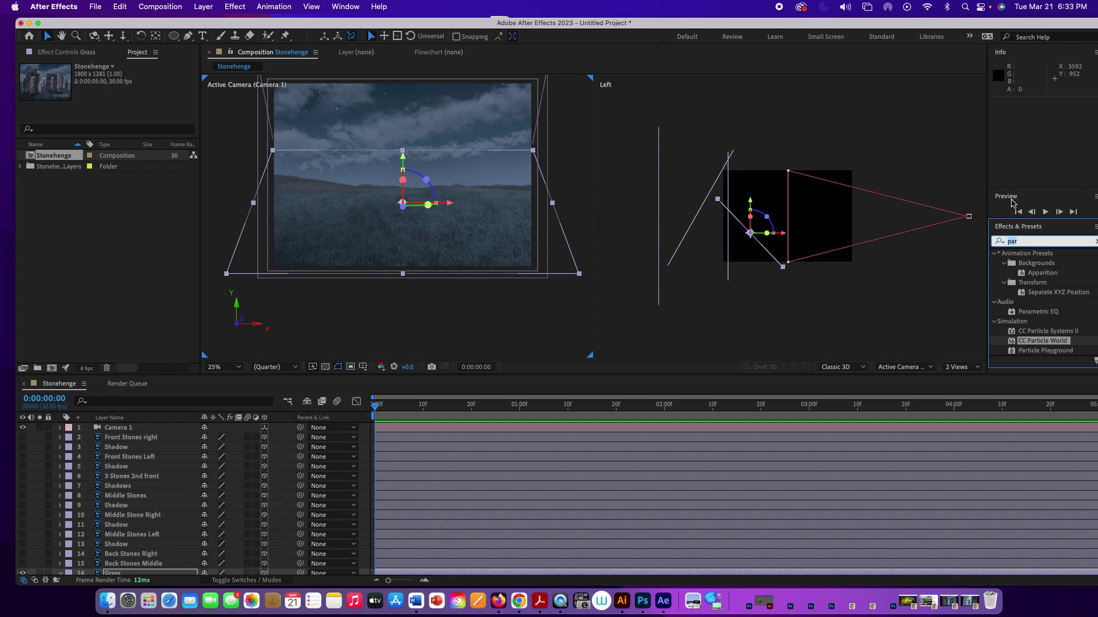
{"action": "left_click", "coordinate": [1019, 242]}
{"action": "type", "text": "corne"}
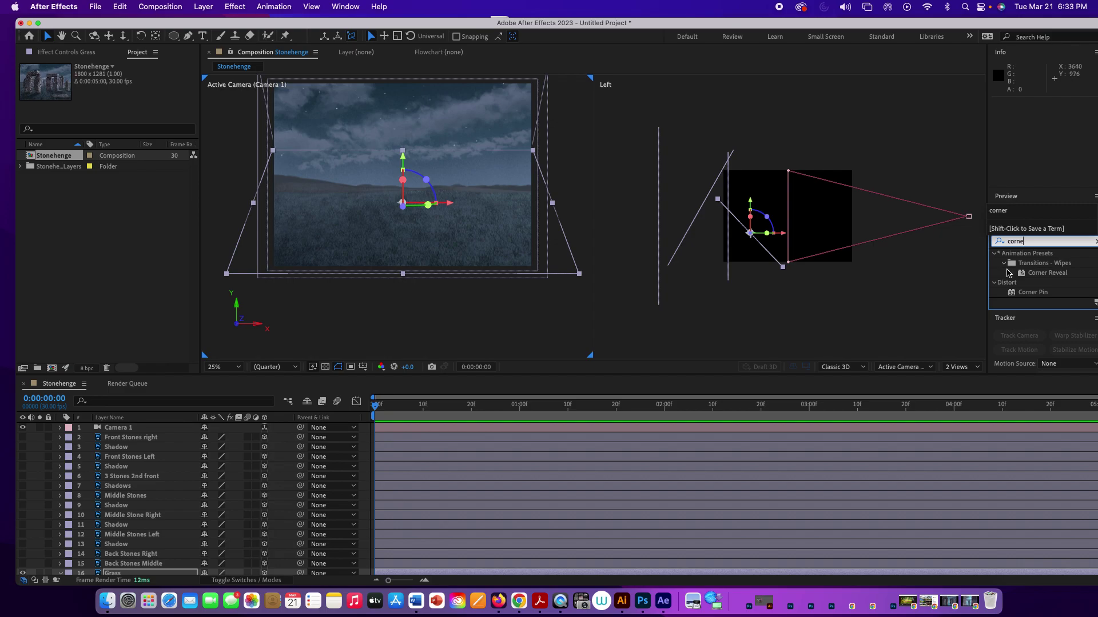
{"action": "double_click", "coordinate": [1010, 292]}
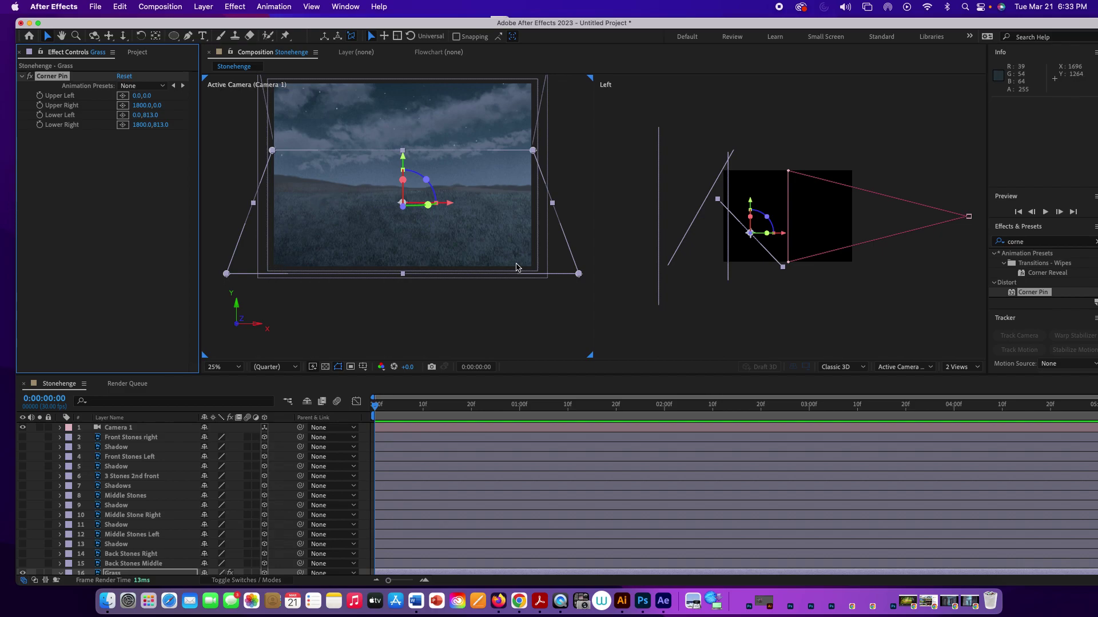
Pull the Grass layer's Corner Pin points inward, with Lower Left at 236.7, 791.4 and Lower Right at 1576.2, 777.1
{"action": "left_click", "coordinate": [123, 117]}
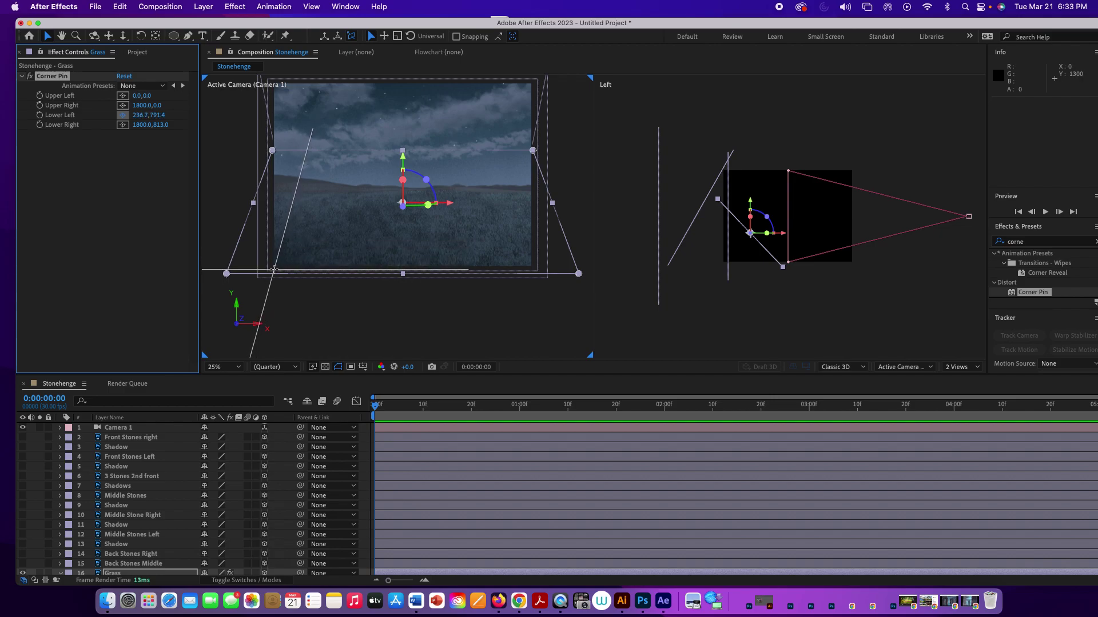
{"action": "left_click", "coordinate": [274, 269]}
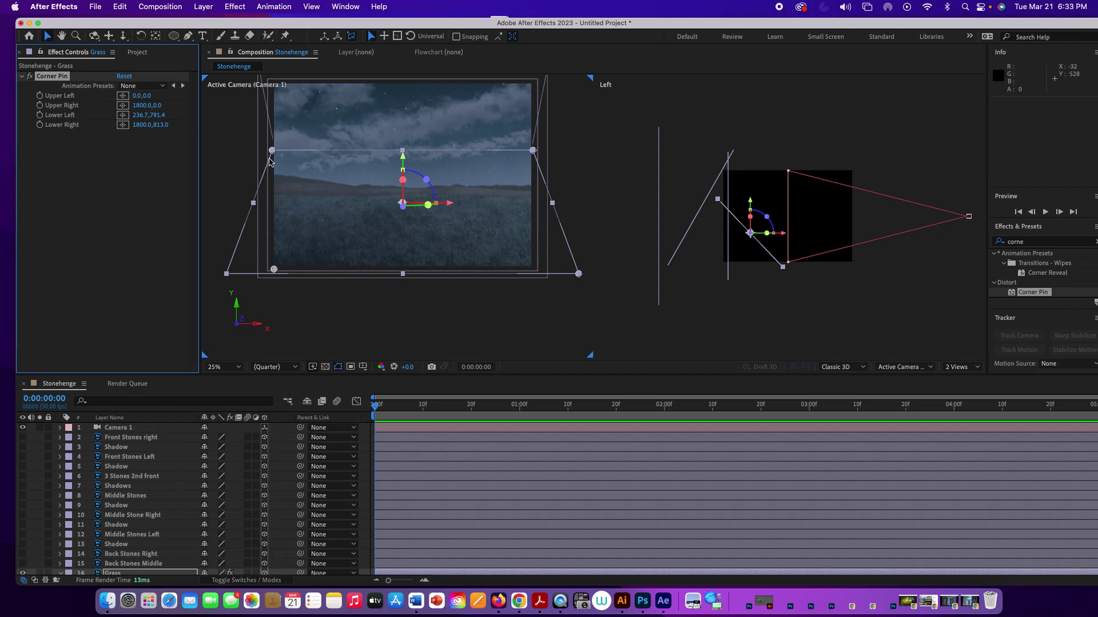
{"action": "left_click", "coordinate": [123, 125]}
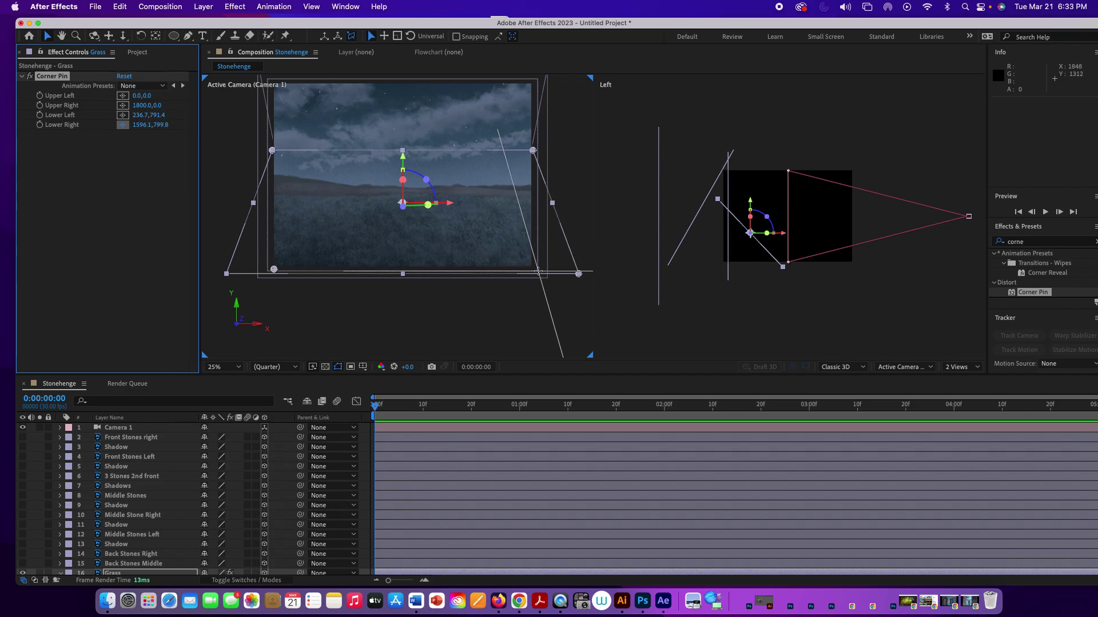
{"action": "left_click", "coordinate": [533, 267]}
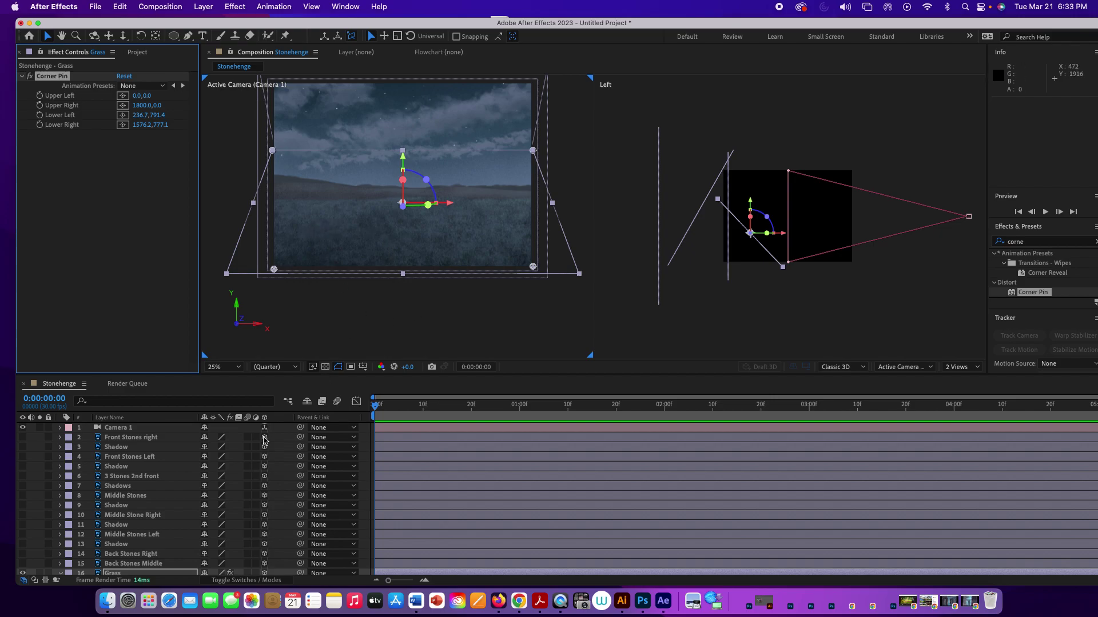
Try a Y scale of 136% on the Grass layer and undo the change
{"action": "scroll", "coordinate": [156, 480], "scroll_direction": "down", "scroll_amount": 3}
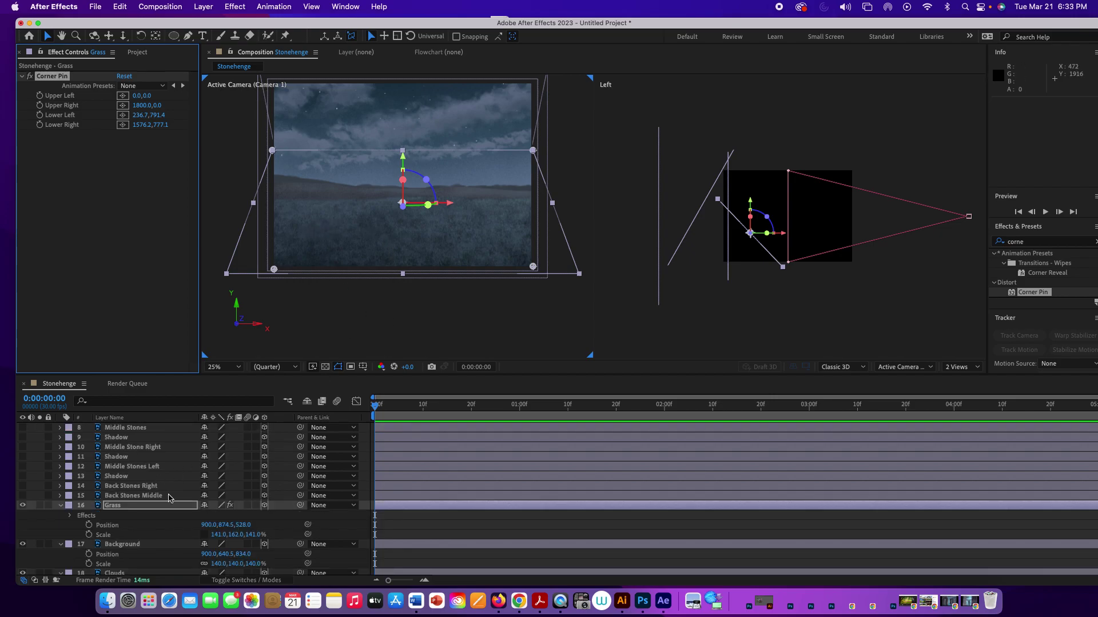
{"action": "left_click", "coordinate": [209, 537]}
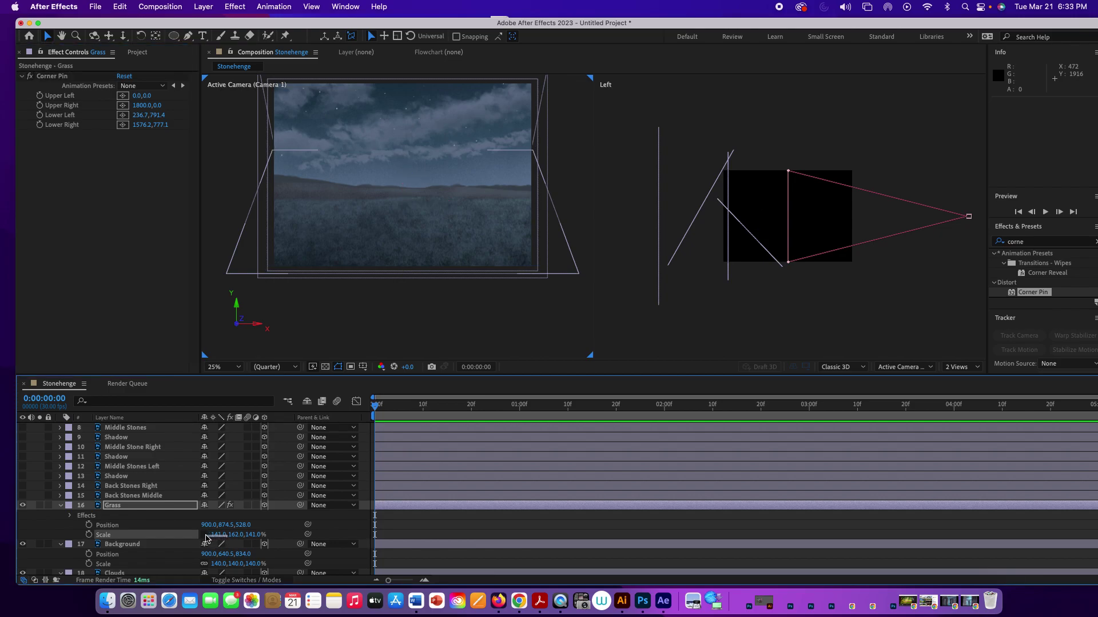
{"action": "left_click", "coordinate": [214, 535]}
{"action": "key", "text": "Tab"}
{"action": "type", "text": "136"}
{"action": "key", "text": "Return"}
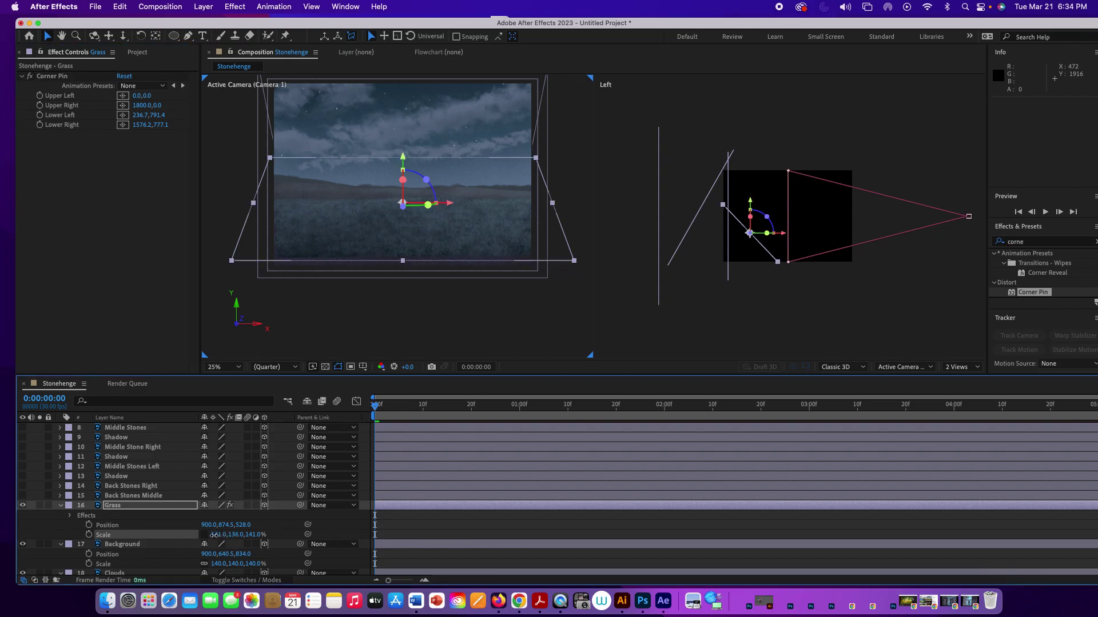
{"action": "key", "text": "super+z"}
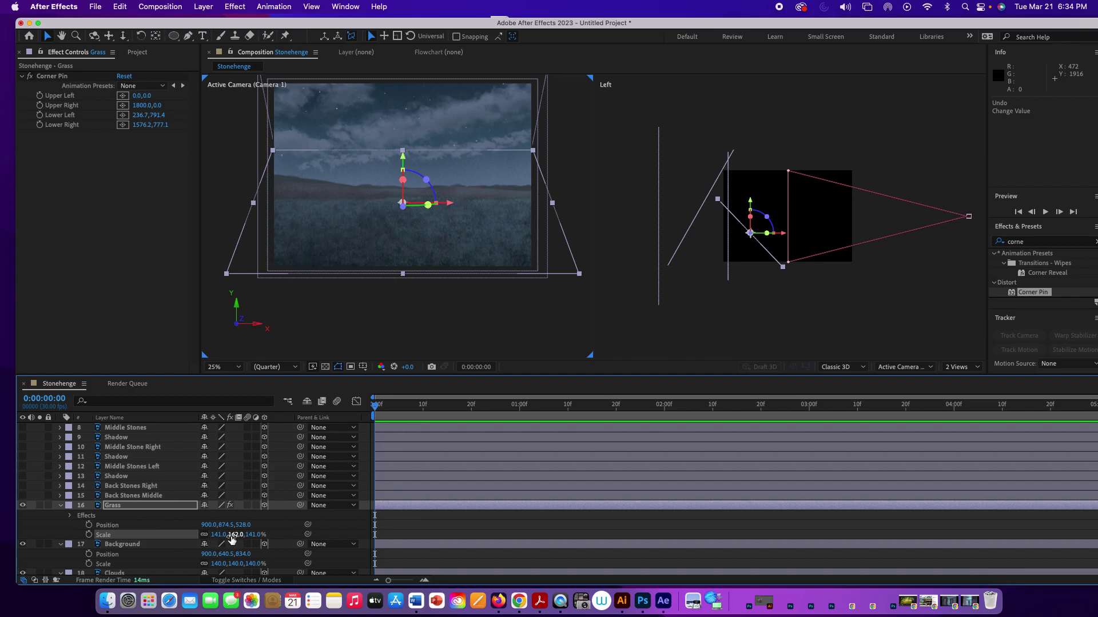
Scale the Grass layer proportionally down to 109.7, 126.0, 109.7% and lower it to a Y position of 938.9
{"action": "left_click_drag", "start_coordinate": [232, 539], "coordinate": [224, 535]}
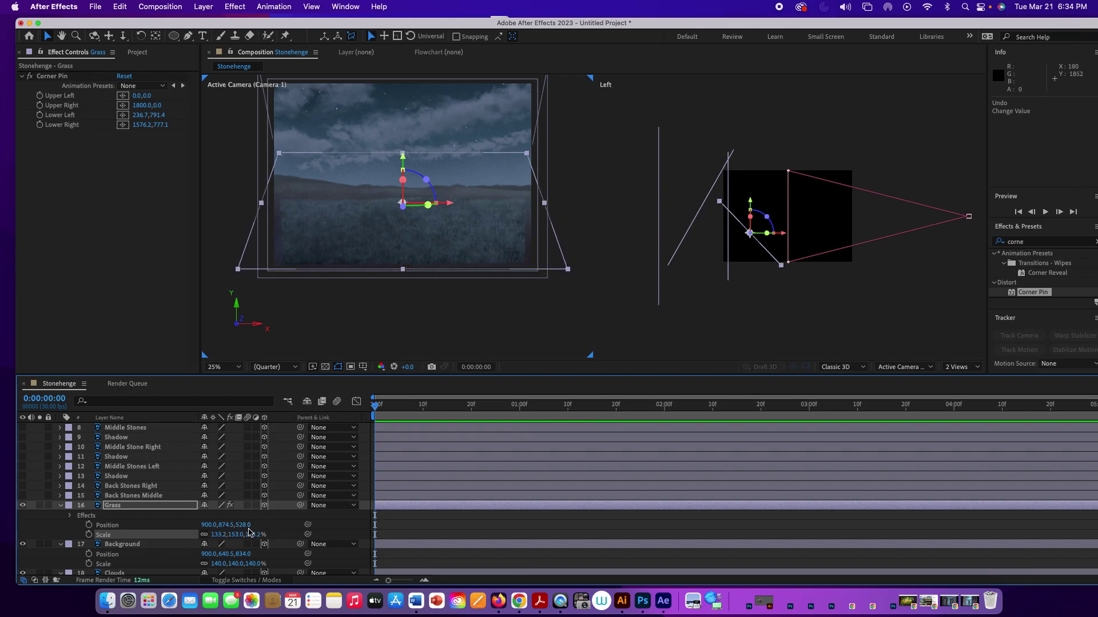
{"action": "left_click_drag", "start_coordinate": [236, 535], "coordinate": [245, 535]}
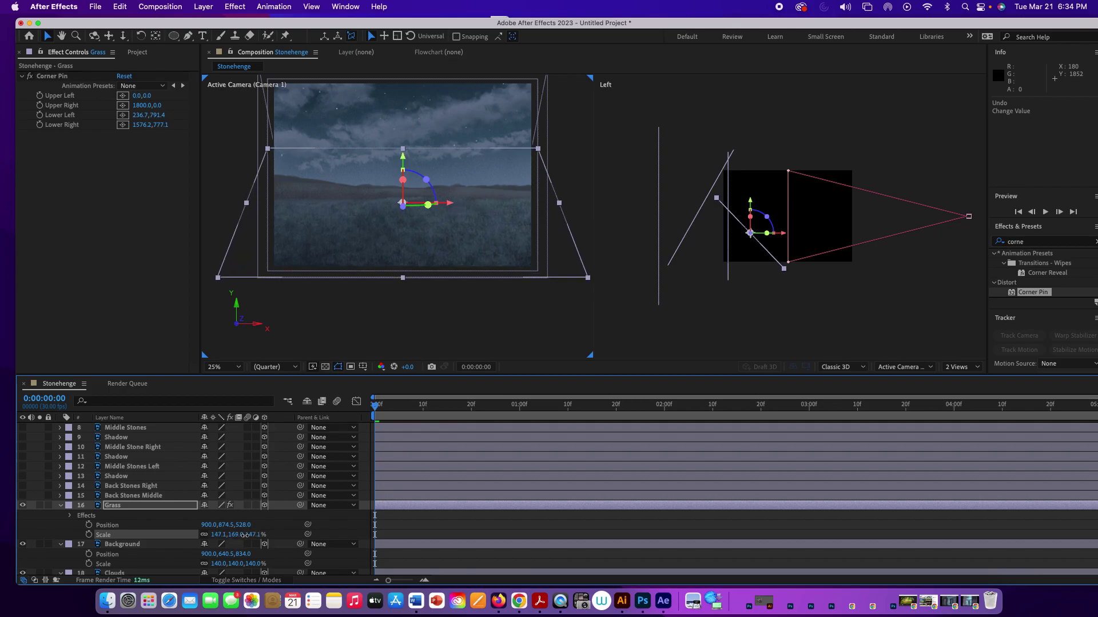
{"action": "left_click_drag", "start_coordinate": [245, 535], "coordinate": [232, 533]}
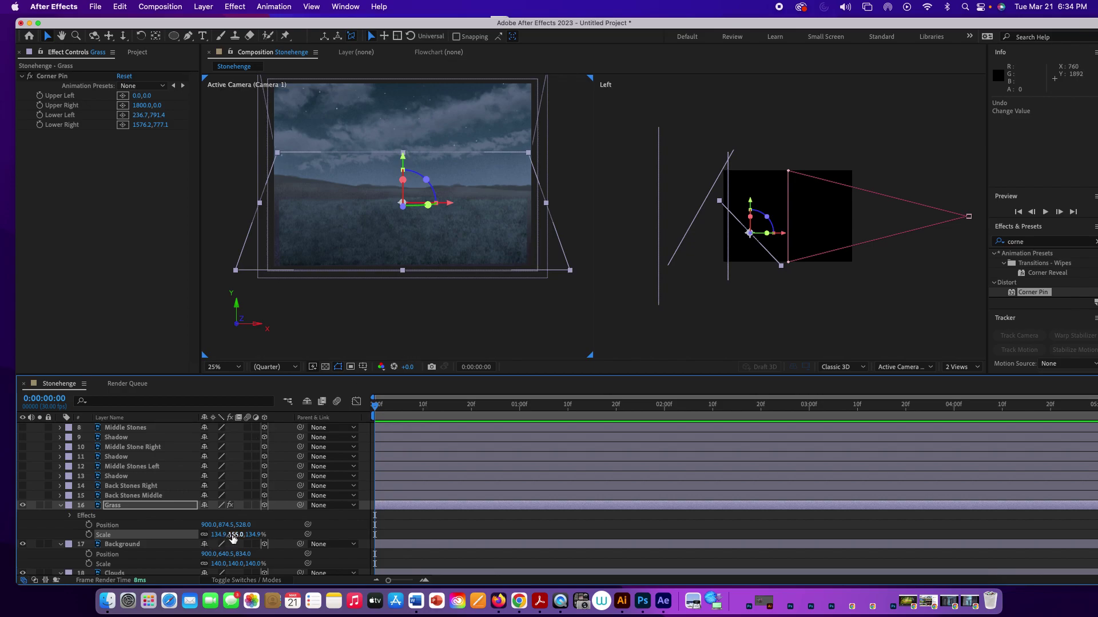
{"action": "left_click_drag", "start_coordinate": [234, 534], "coordinate": [212, 533]}
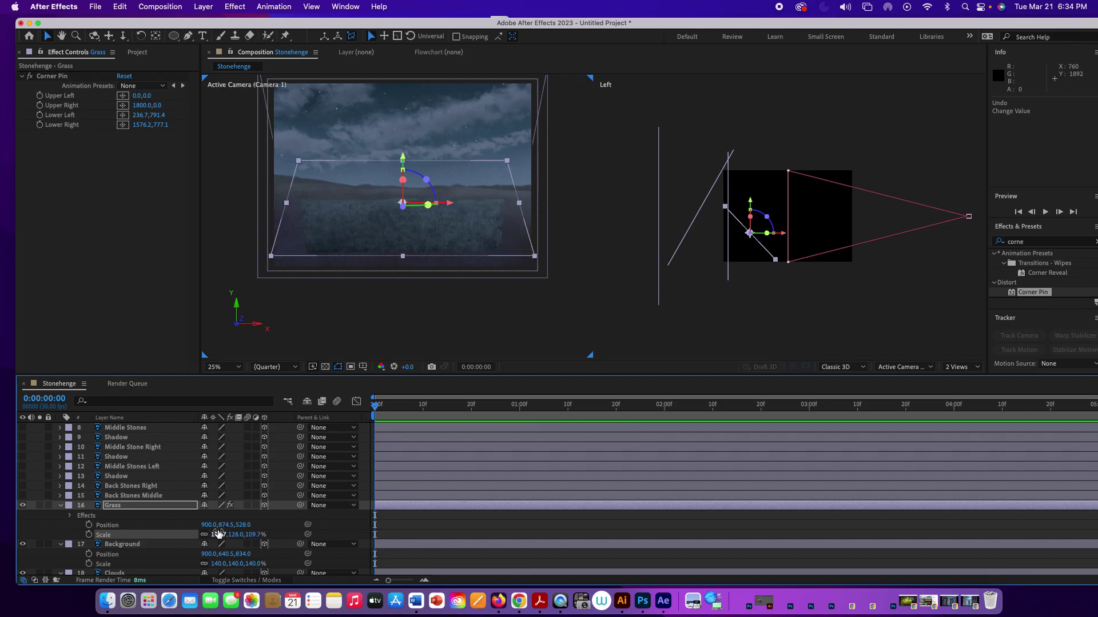
{"action": "left_click", "coordinate": [435, 228]}
{"action": "left_click_drag", "start_coordinate": [435, 227], "coordinate": [438, 255]}
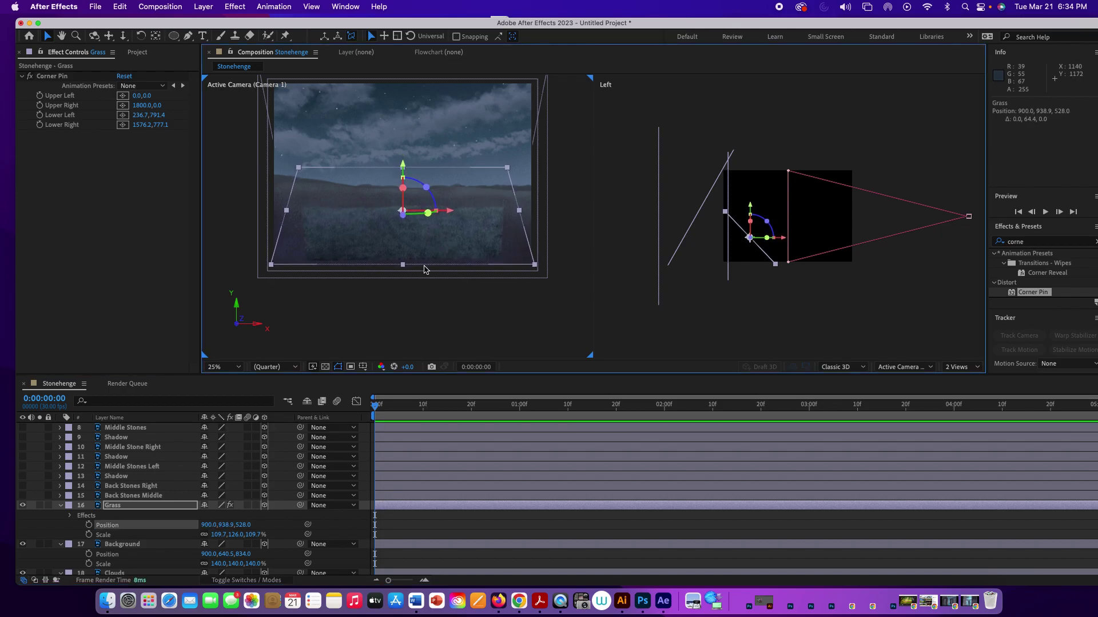
Unlink the Grass layer's scale, set it to 152.7% in X and 150% in Y, and raise the layer to Y position 916.6
{"action": "left_click", "coordinate": [245, 538]}
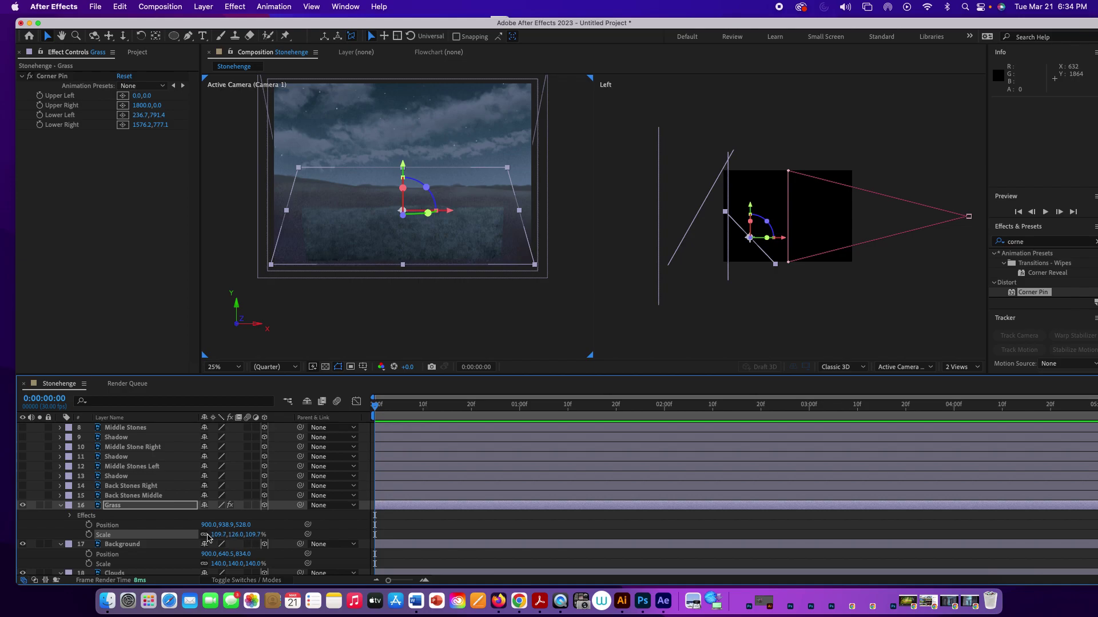
{"action": "left_click_drag", "start_coordinate": [217, 535], "coordinate": [243, 535]}
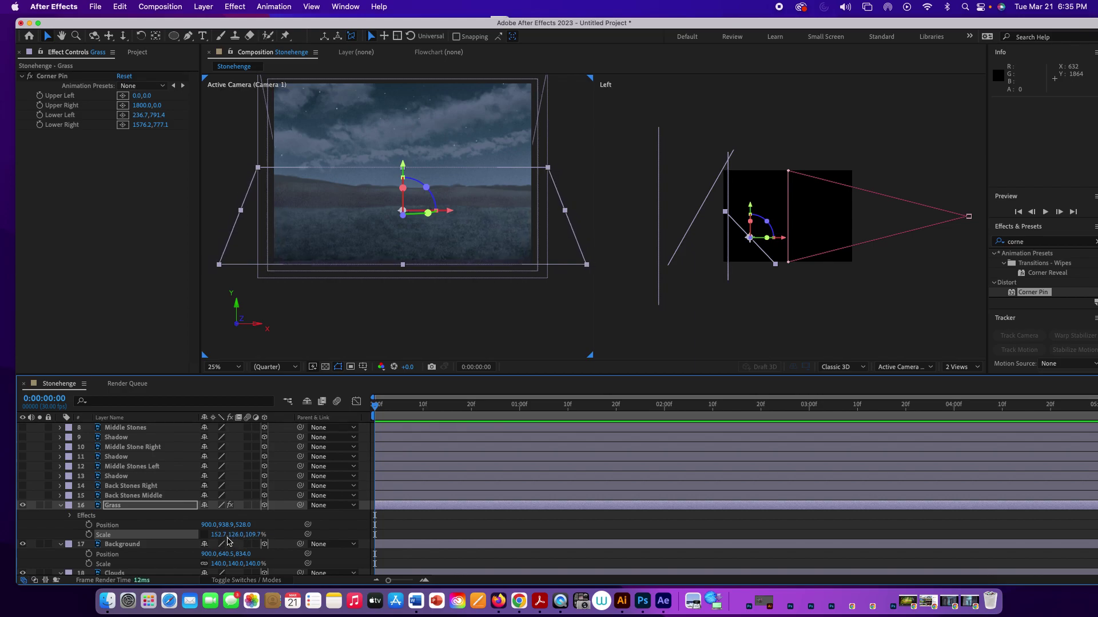
{"action": "left_click_drag", "start_coordinate": [240, 535], "coordinate": [247, 535]}
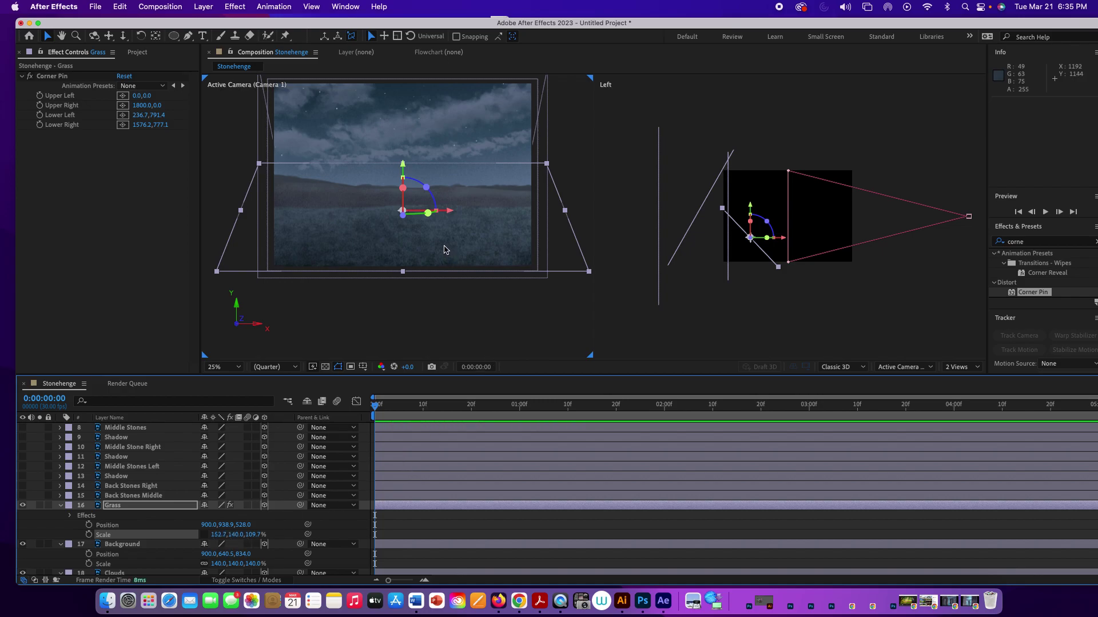
{"action": "left_click_drag", "start_coordinate": [444, 249], "coordinate": [444, 246]}
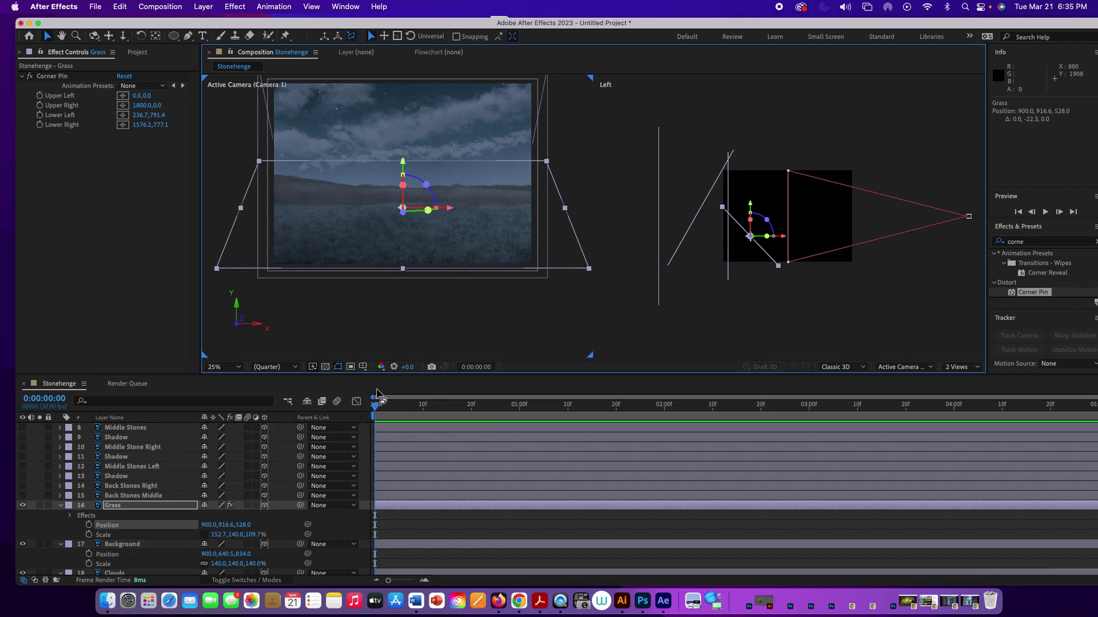
{"action": "left_click_drag", "start_coordinate": [235, 535], "coordinate": [241, 534]}
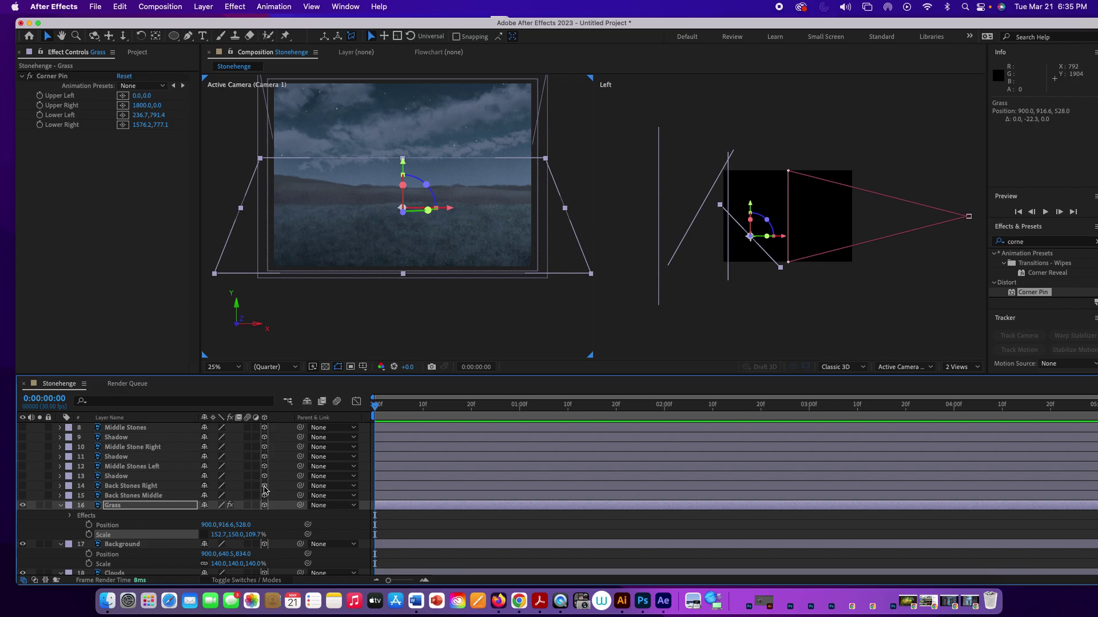
Push the Grass layer back to position 900.0, 868.9, 668.0 and stretch its Y scale to 171%
{"action": "left_click_drag", "start_coordinate": [244, 528], "coordinate": [327, 528]}
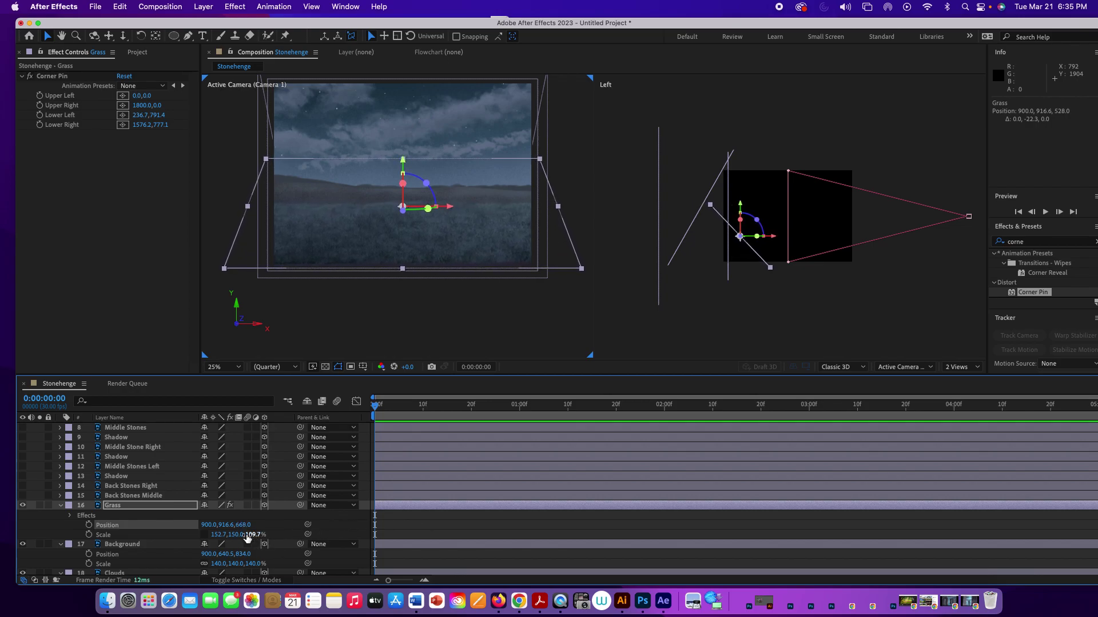
{"action": "left_click_drag", "start_coordinate": [231, 535], "coordinate": [243, 536]}
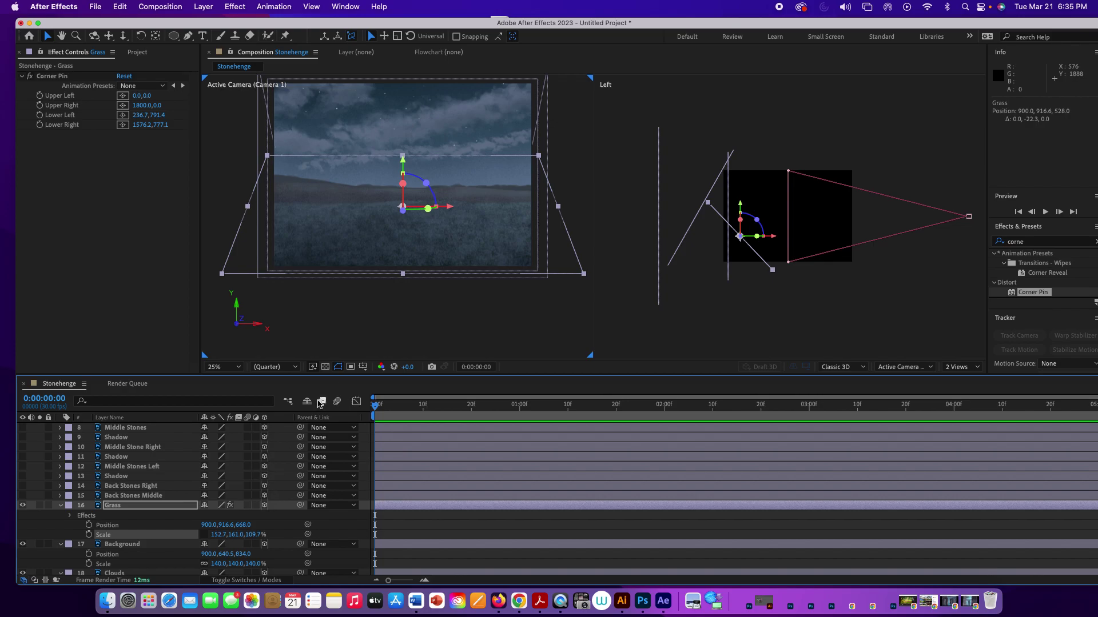
{"action": "left_click_drag", "start_coordinate": [386, 238], "coordinate": [387, 231]}
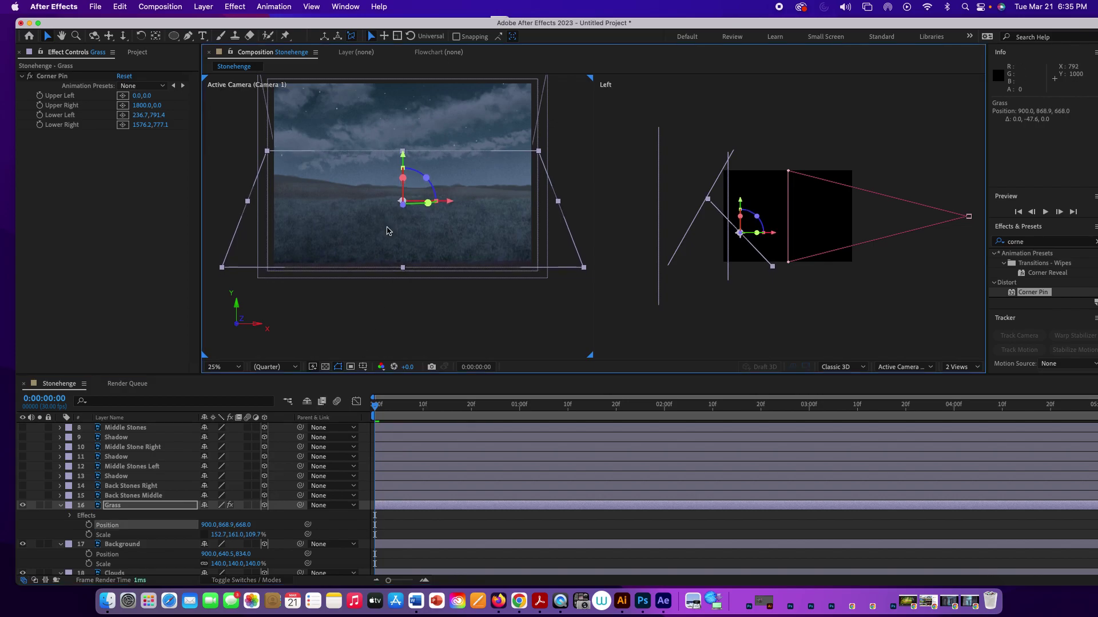
{"action": "left_click_drag", "start_coordinate": [241, 537], "coordinate": [247, 537]}
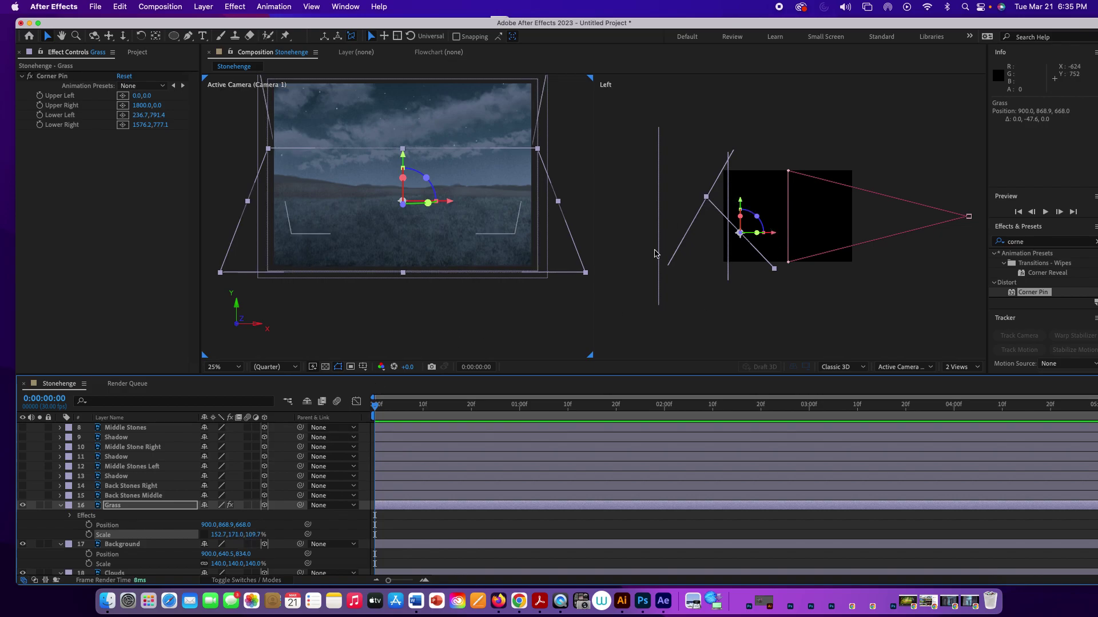
Push the Sky layer back to Z 2080 at 207% scale and the Clouds layer to Z 1415 at 160% scale
{"action": "scroll", "coordinate": [207, 509], "scroll_direction": "down", "scroll_amount": 3}
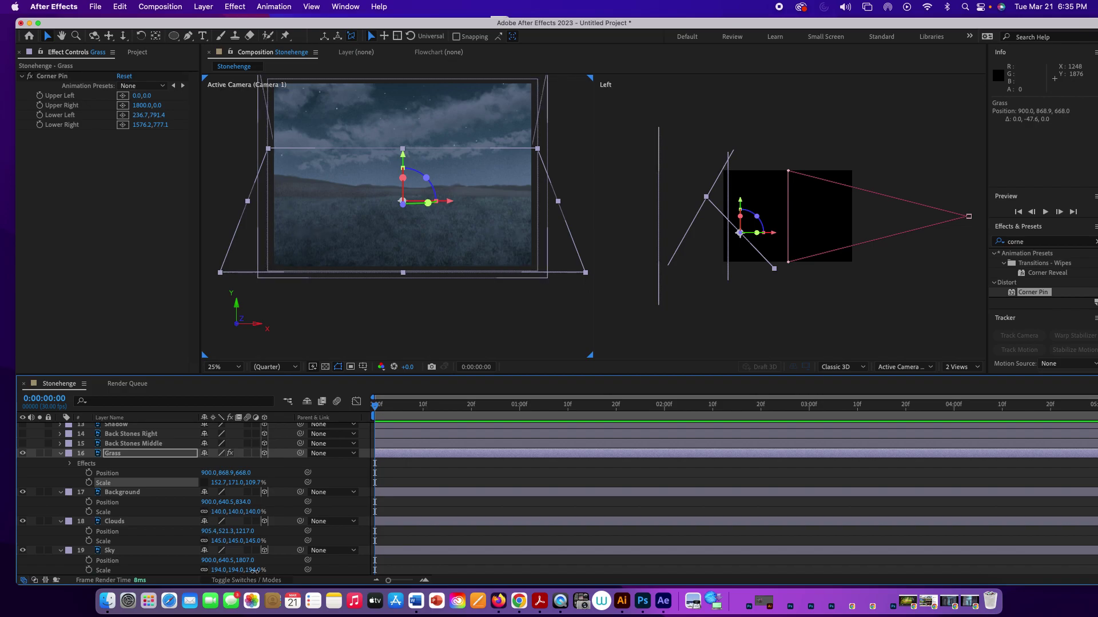
{"action": "key", "text": "cmd+z"}
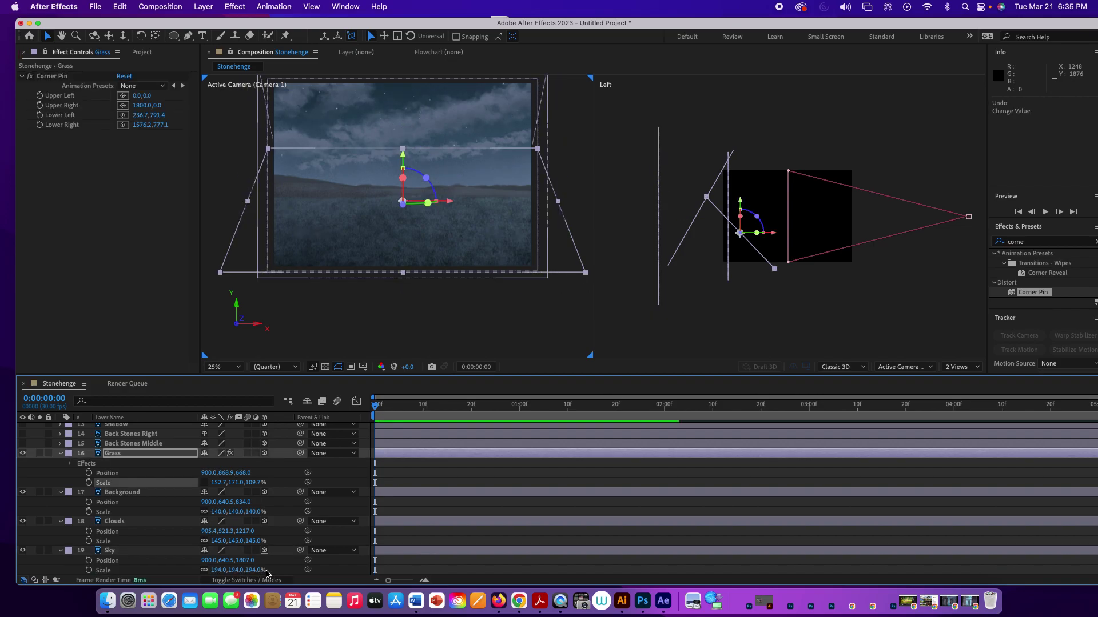
{"action": "left_click_drag", "start_coordinate": [243, 560], "coordinate": [262, 574]}
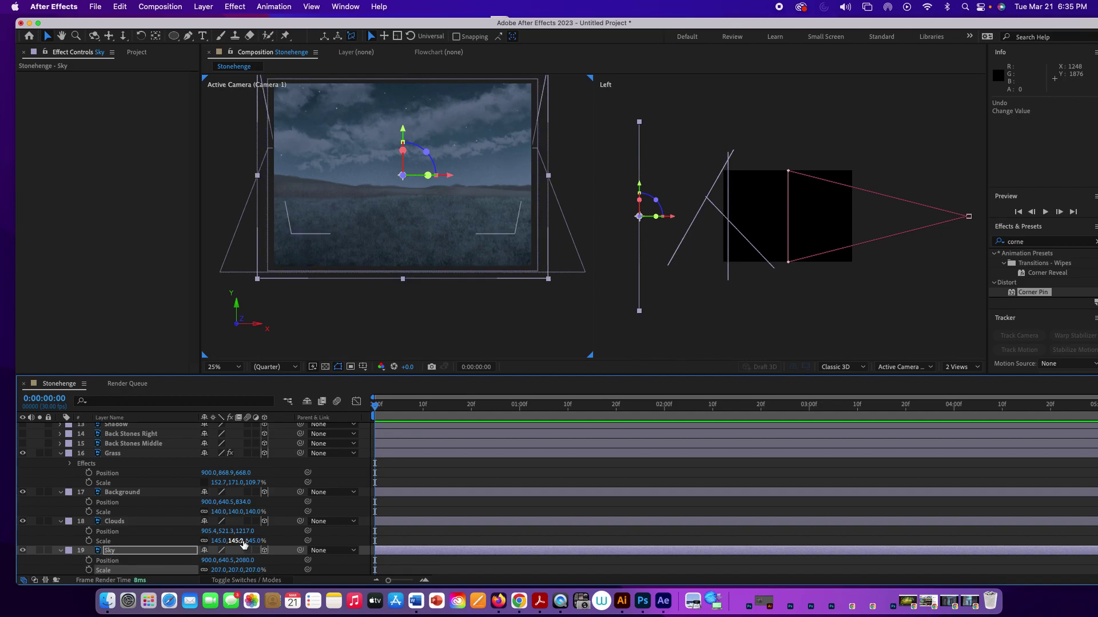
{"action": "left_click_drag", "start_coordinate": [245, 531], "coordinate": [359, 531]}
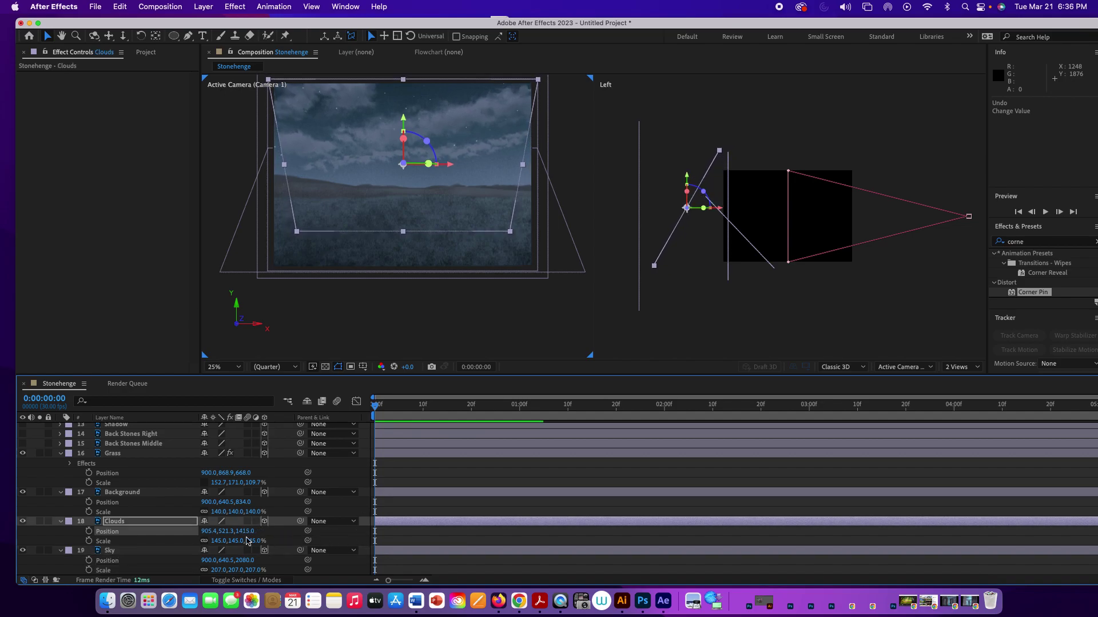
{"action": "left_click_drag", "start_coordinate": [219, 542], "coordinate": [228, 543]}
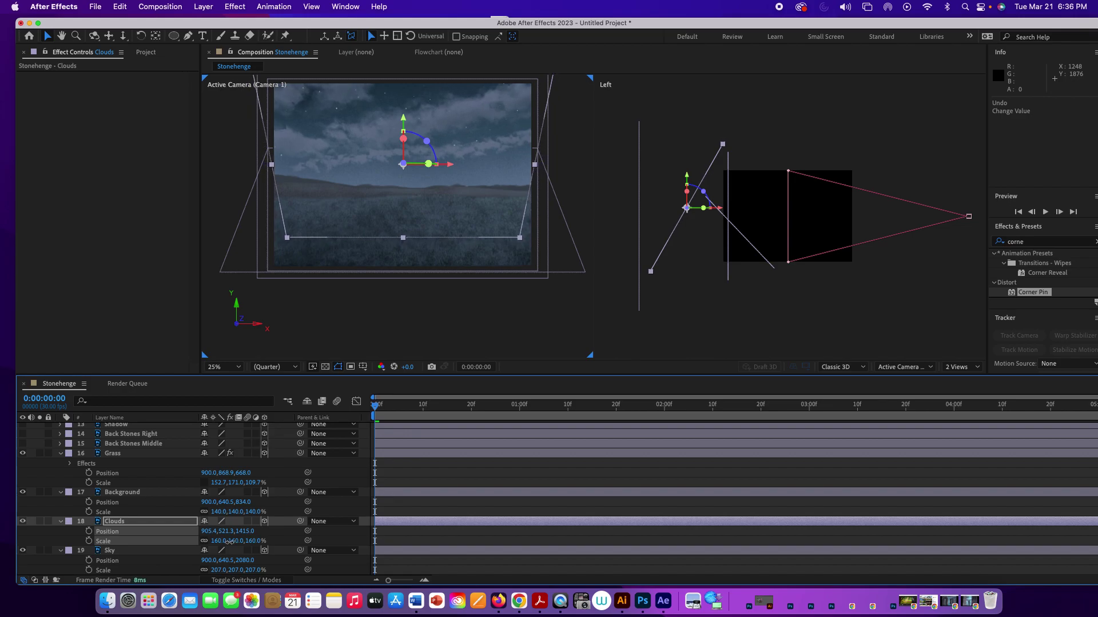
Move the Background layer back to a Z position of 972 and deselect it
{"action": "left_click", "coordinate": [140, 492]}
{"action": "left_click_drag", "start_coordinate": [245, 502], "coordinate": [329, 508]}
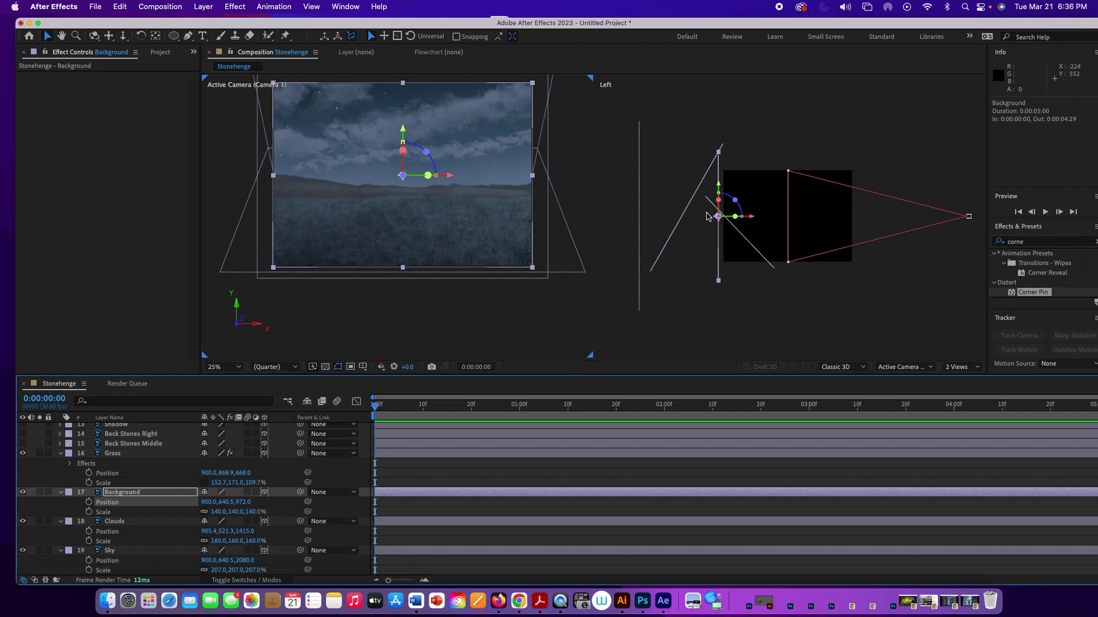
{"action": "left_click", "coordinate": [439, 328]}
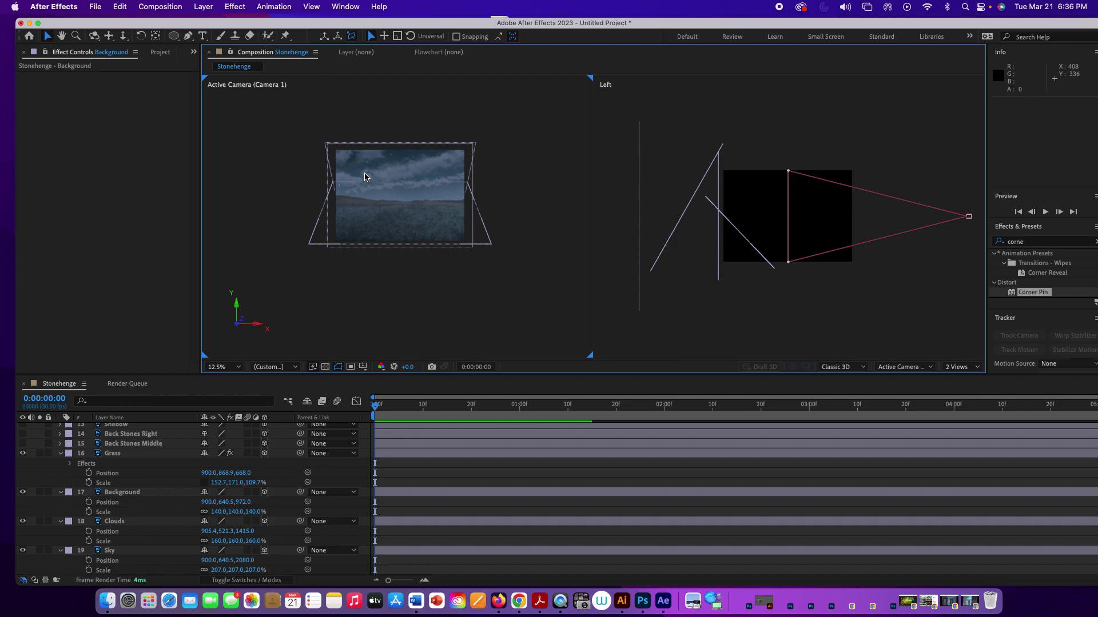
Test the scene's depth at 50% magnification by dollying the camera in and out, and undo the last dolly move
{"action": "scroll", "coordinate": [367, 177], "scroll_direction": "up", "scroll_amount": 2}
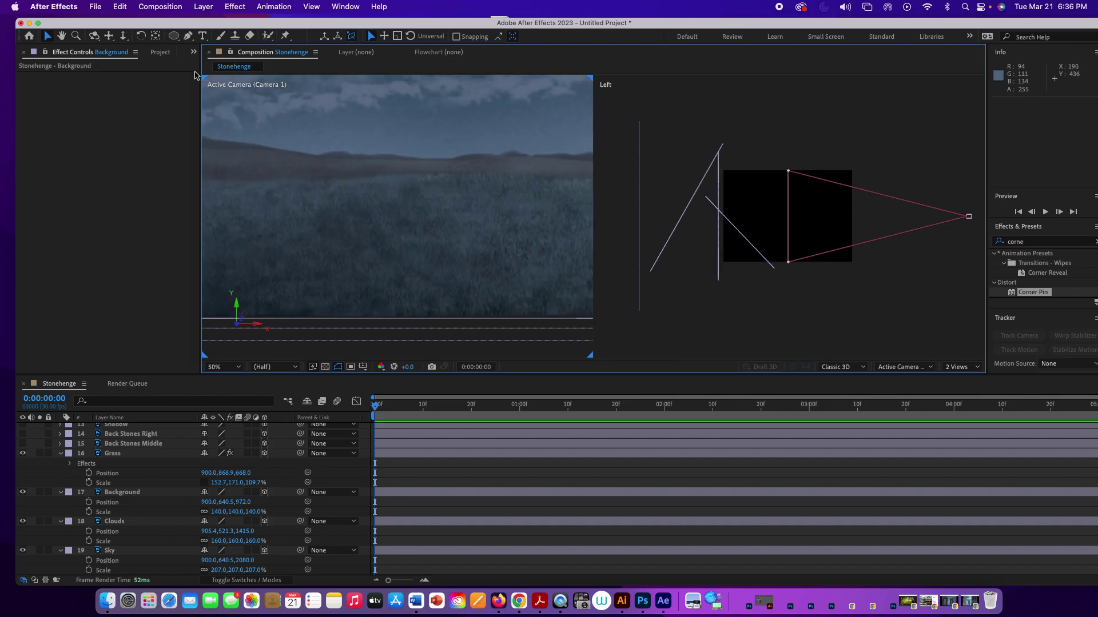
{"action": "key", "text": "h"}
{"action": "left_click_drag", "start_coordinate": [391, 150], "coordinate": [392, 186]}
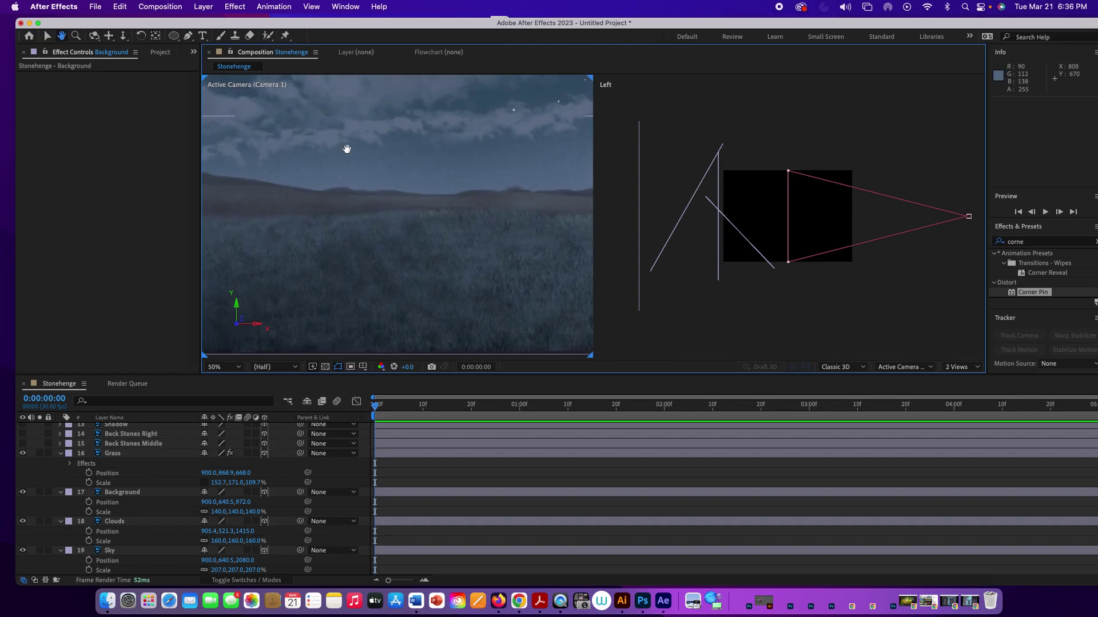
{"action": "left_click", "coordinate": [123, 35]}
{"action": "left_click_drag", "start_coordinate": [457, 265], "coordinate": [441, 144]}
{"action": "left_click_drag", "start_coordinate": [437, 187], "coordinate": [445, 233]}
{"action": "left_click_drag", "start_coordinate": [458, 183], "coordinate": [443, 166]}
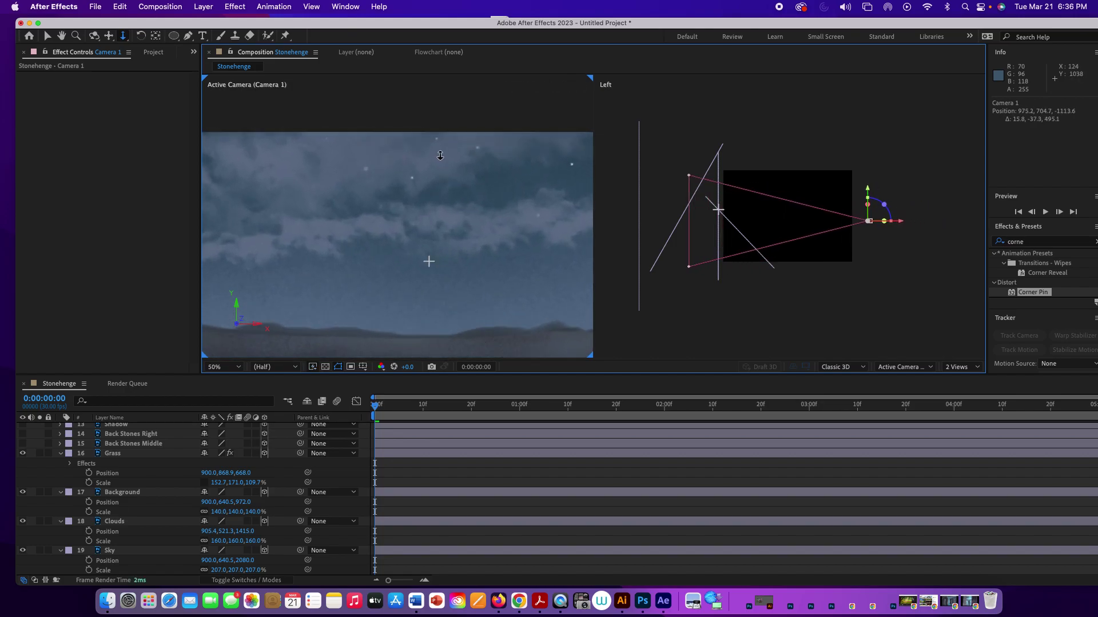
{"action": "left_click_drag", "start_coordinate": [439, 161], "coordinate": [554, 276]}
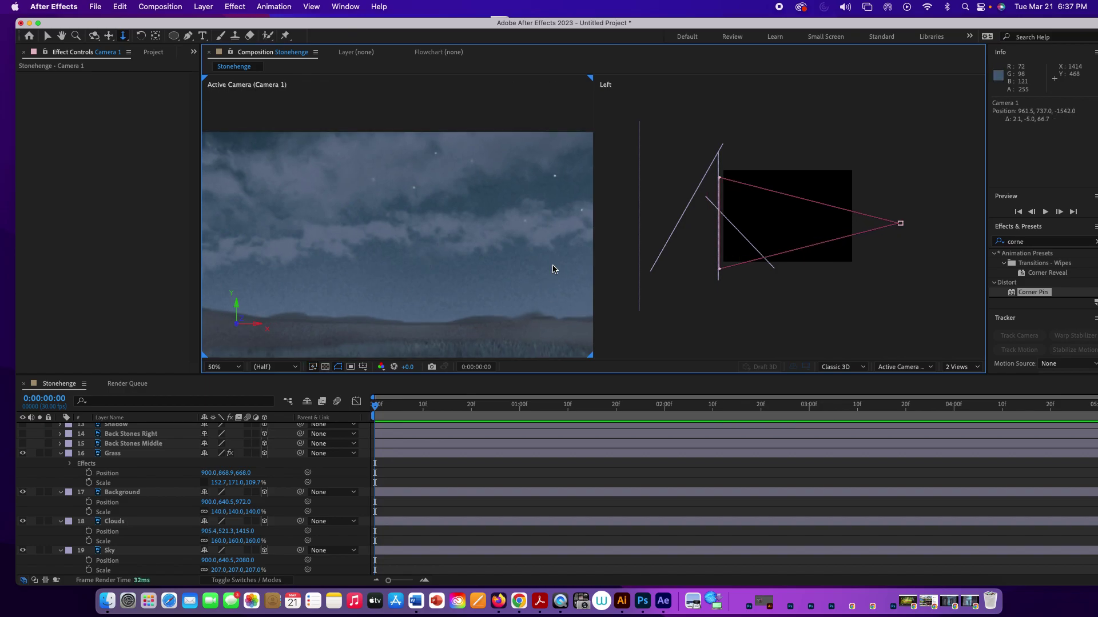
{"action": "key", "text": "super+z"}
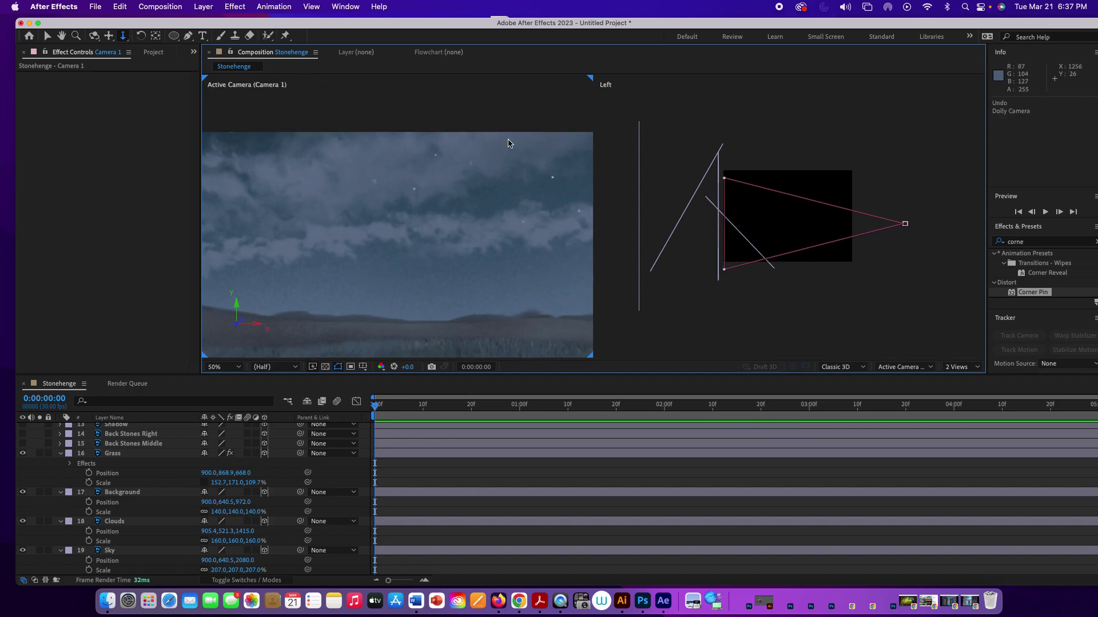
Dolly the camera back to position 938.1, 716.6, -2179.0 with the view at 25% magnification
{"action": "scroll", "coordinate": [420, 186], "scroll_direction": "down", "scroll_amount": 2}
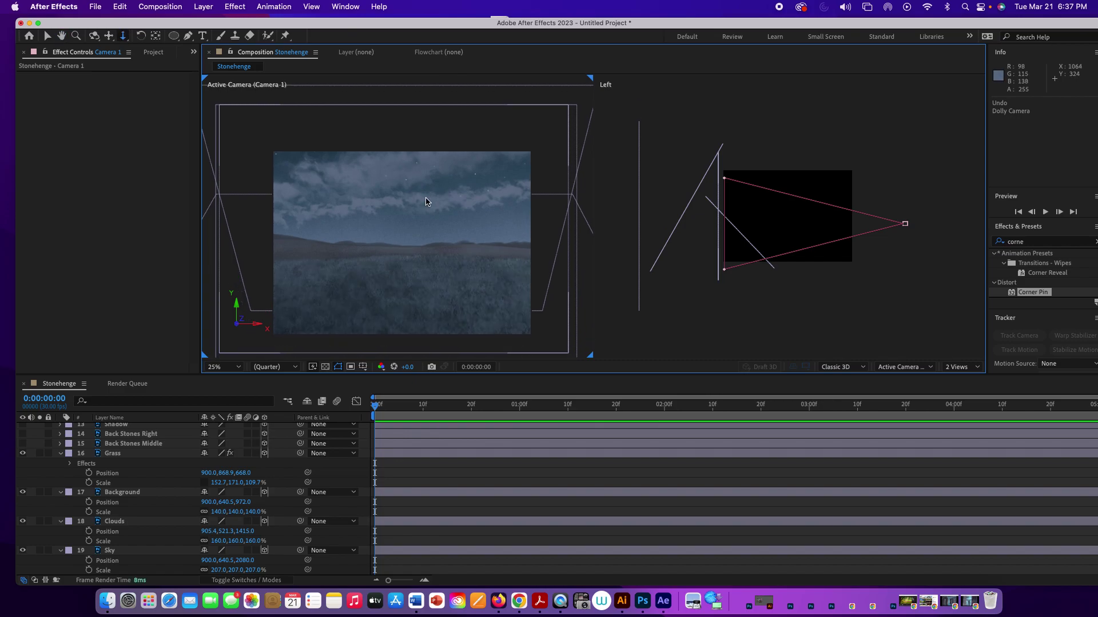
{"action": "scroll", "coordinate": [426, 201], "scroll_direction": "down", "scroll_amount": 3}
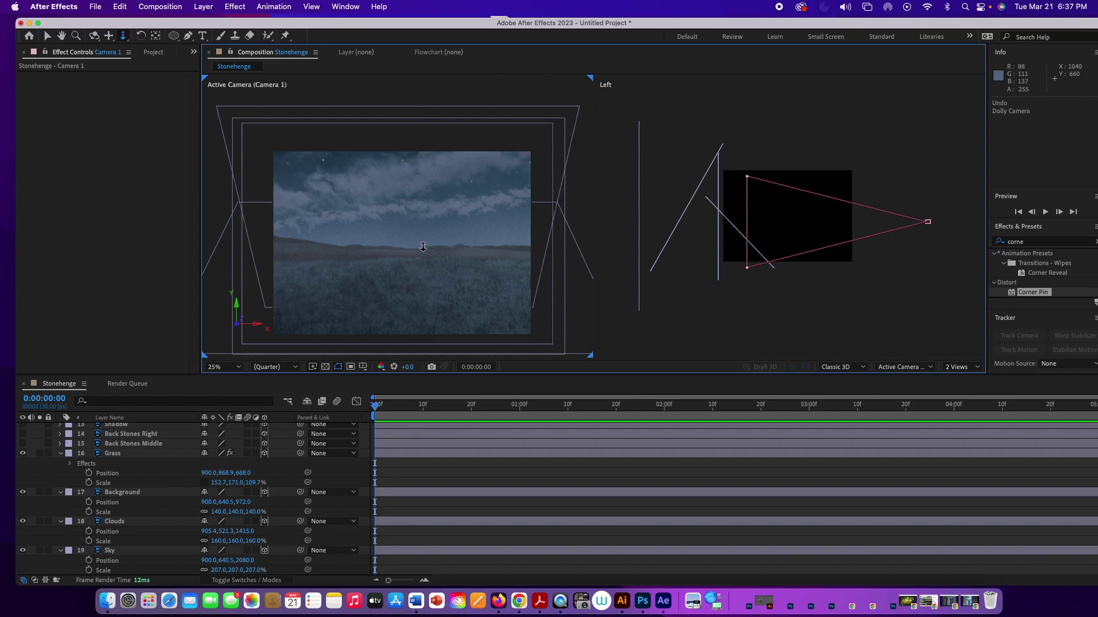
{"action": "left_click_drag", "start_coordinate": [407, 233], "coordinate": [408, 256]}
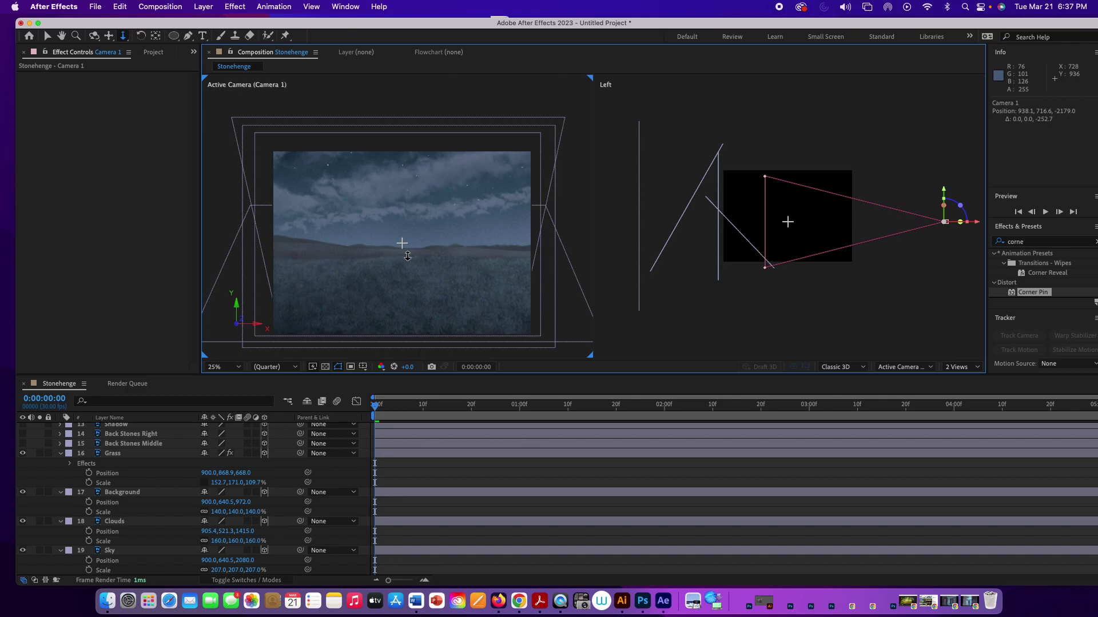
Make the Back Stones Middle layer visible and push it back to a Z position of 619
{"action": "left_click", "coordinate": [132, 445]}
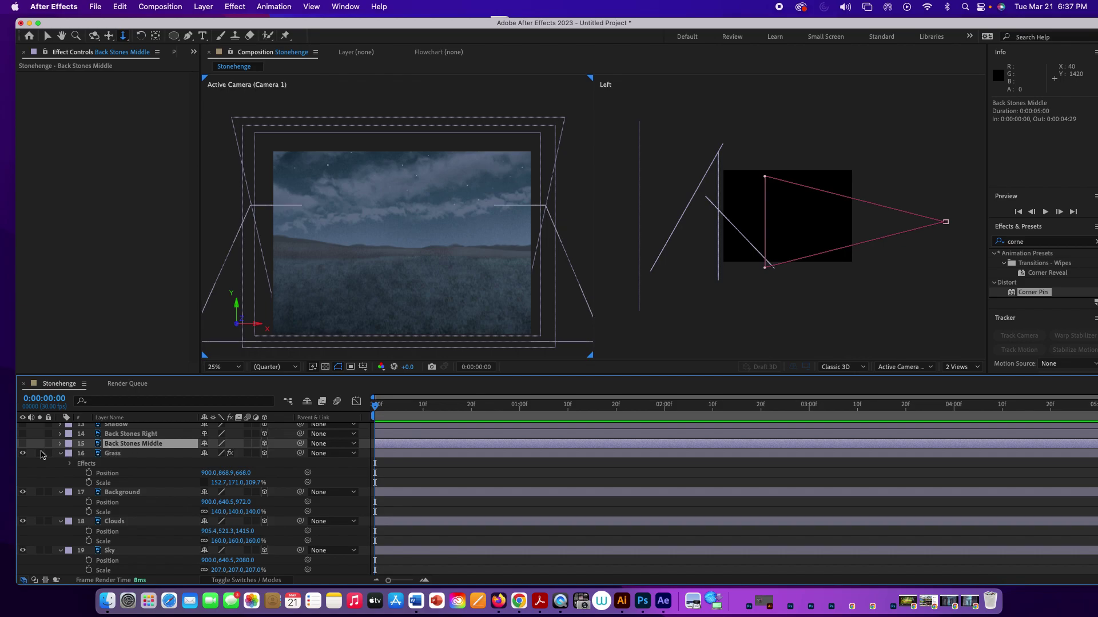
{"action": "left_click", "coordinate": [23, 444]}
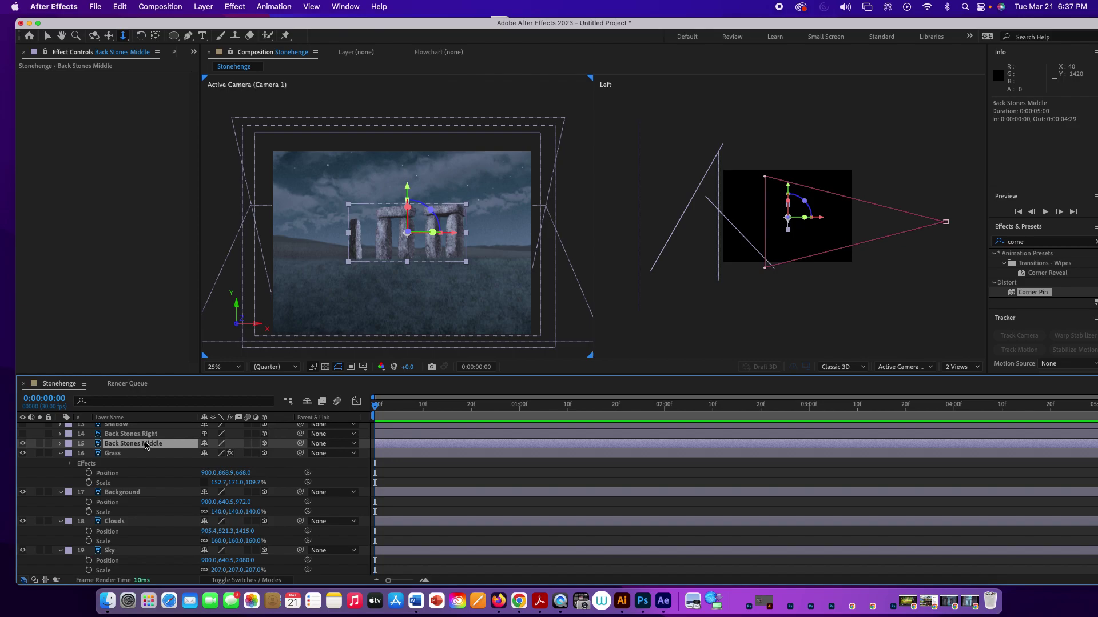
{"action": "key", "text": "p"}
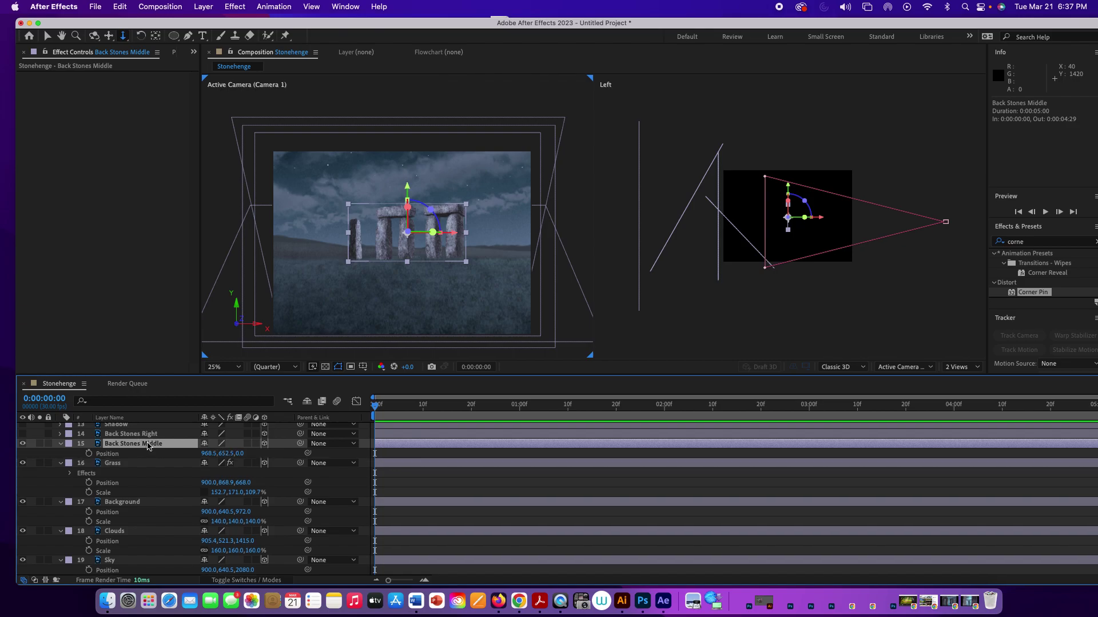
{"action": "left_click_drag", "start_coordinate": [239, 455], "coordinate": [607, 470]}
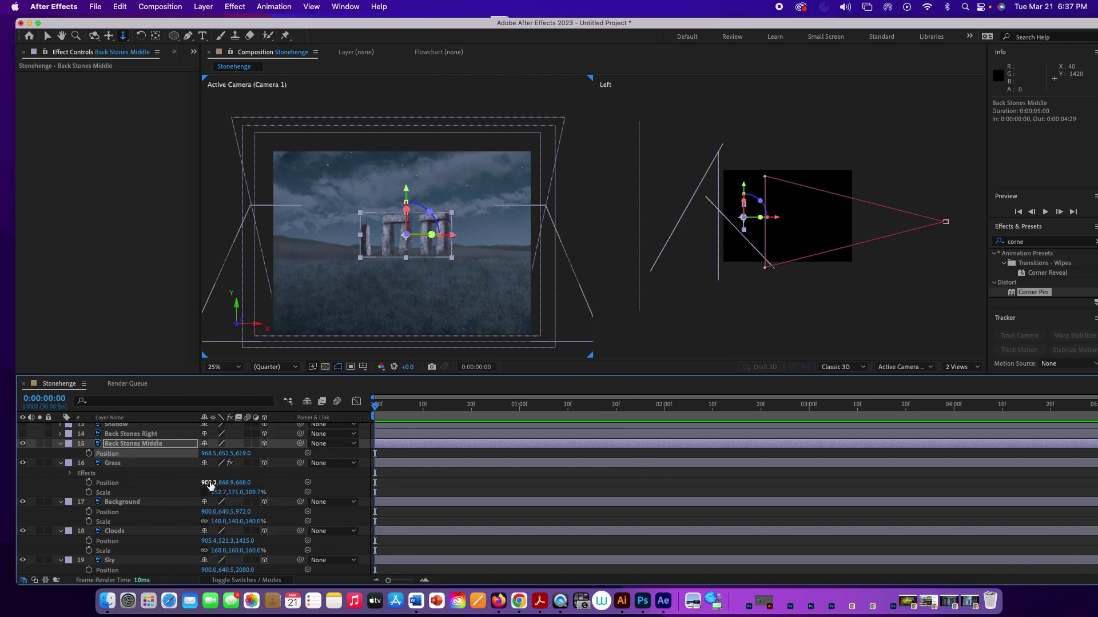
Reveal the Back Stones Middle layer's scale alongside its position and enlarge it proportionally to 211%
{"action": "left_click", "coordinate": [166, 445]}
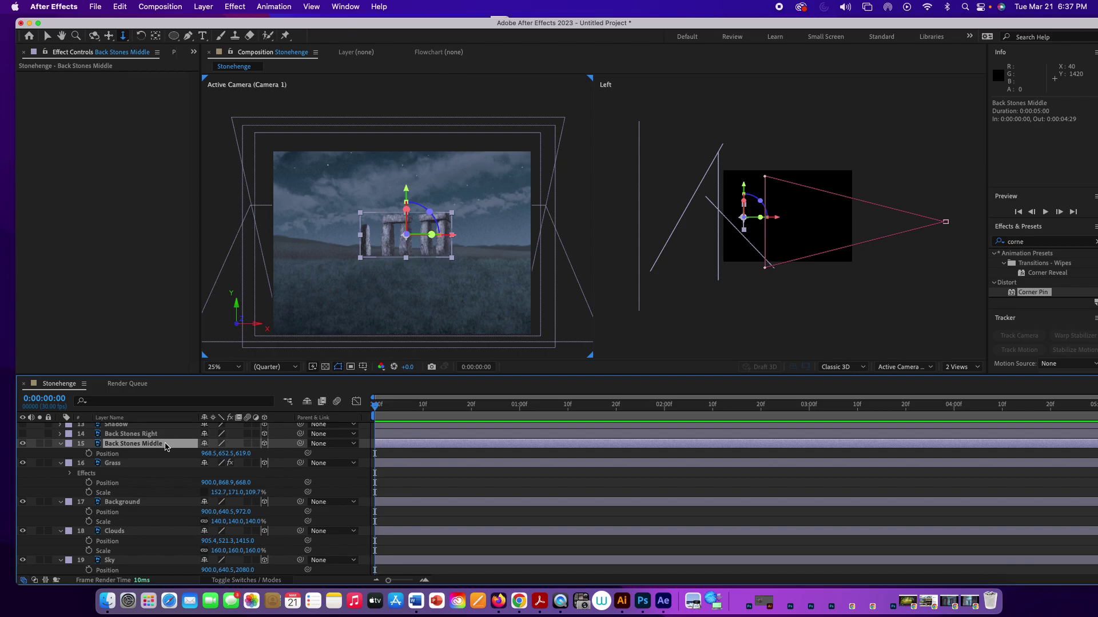
{"action": "key", "text": "shift+s"}
{"action": "left_click_drag", "start_coordinate": [233, 463], "coordinate": [295, 461]}
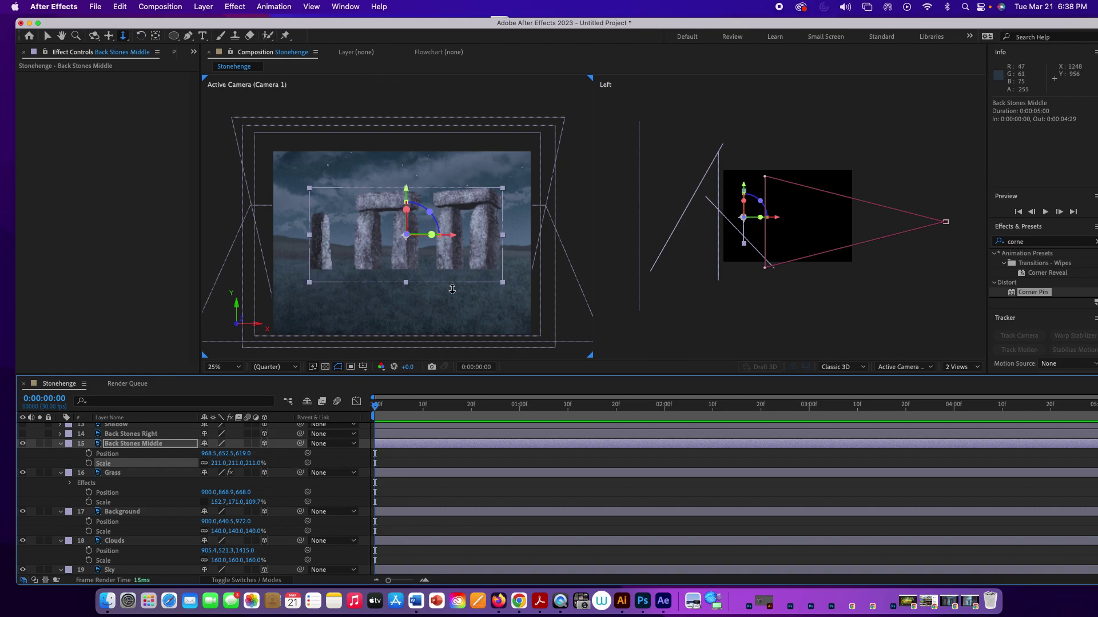
Reduce the Back Stones Middle layer's scale proportionally to 138%
{"action": "key", "text": "comma"}
{"action": "key", "text": "period"}
{"action": "key", "text": "period"}
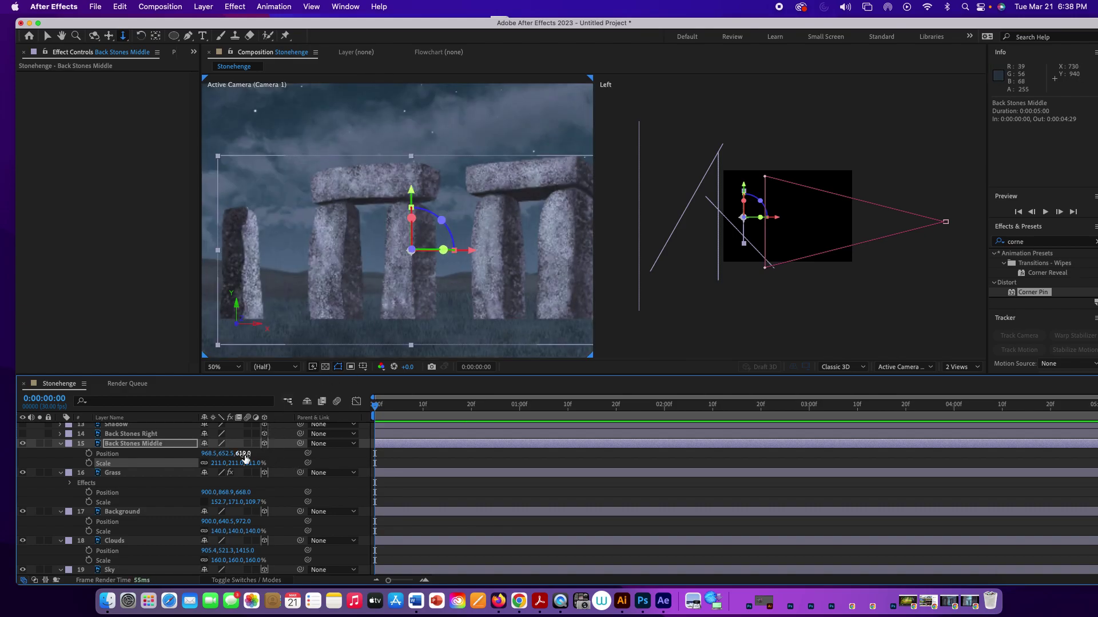
{"action": "left_click_drag", "start_coordinate": [249, 463], "coordinate": [217, 467]}
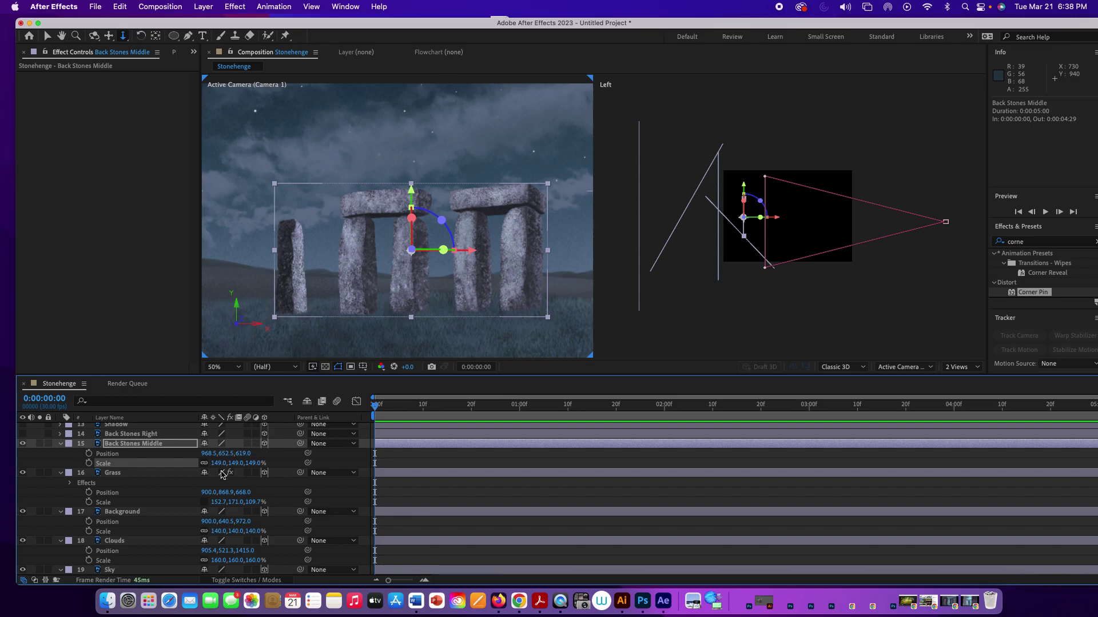
{"action": "left_click_drag", "start_coordinate": [234, 466], "coordinate": [228, 464]}
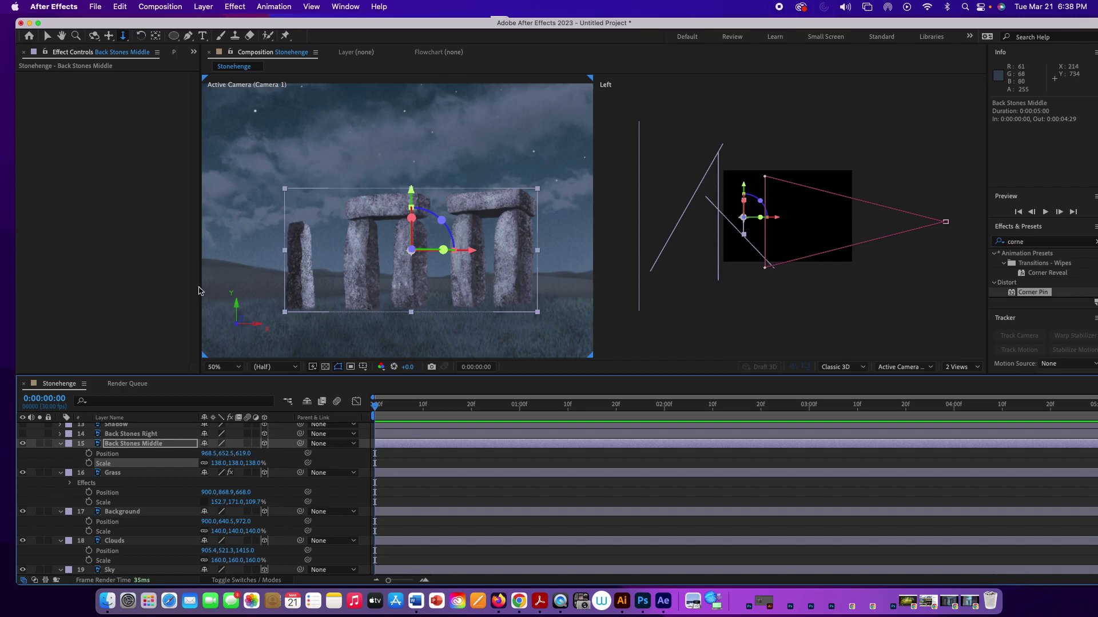
Make the Back Stones Right layer visible and push it back to a Z position of 591
{"action": "left_click", "coordinate": [22, 434]}
{"action": "left_click", "coordinate": [136, 436]}
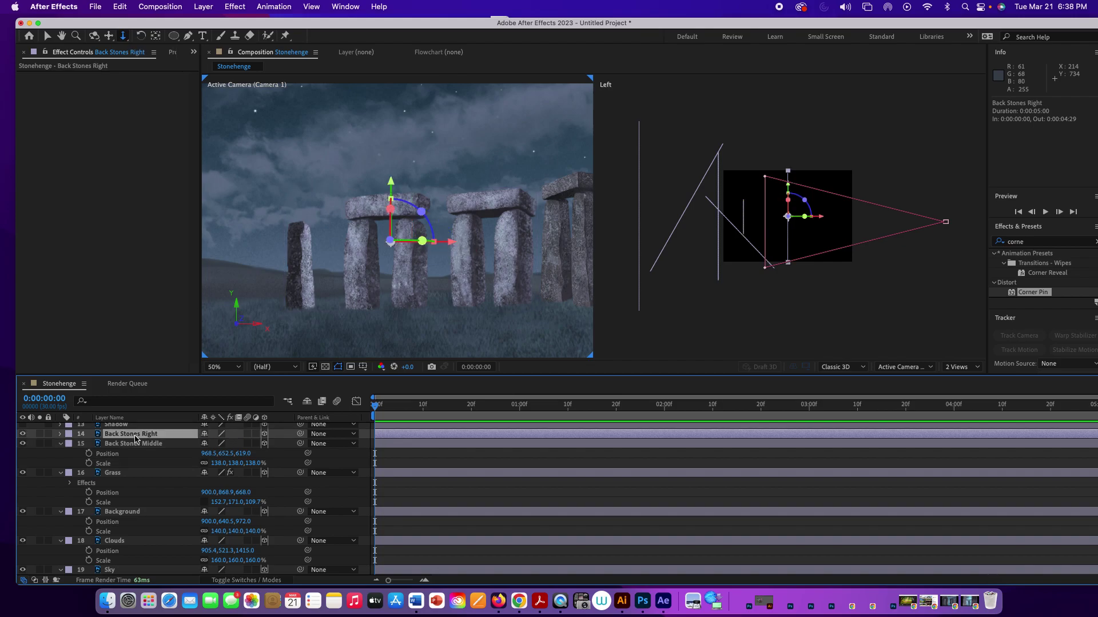
{"action": "key", "text": "p"}
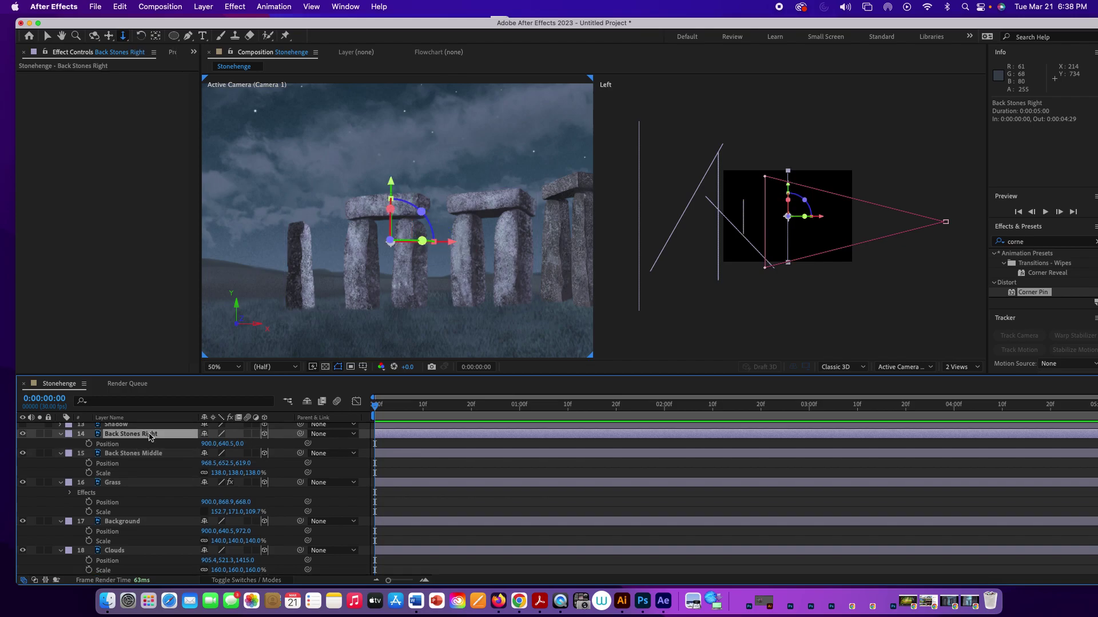
{"action": "left_click_drag", "start_coordinate": [242, 450], "coordinate": [263, 450]}
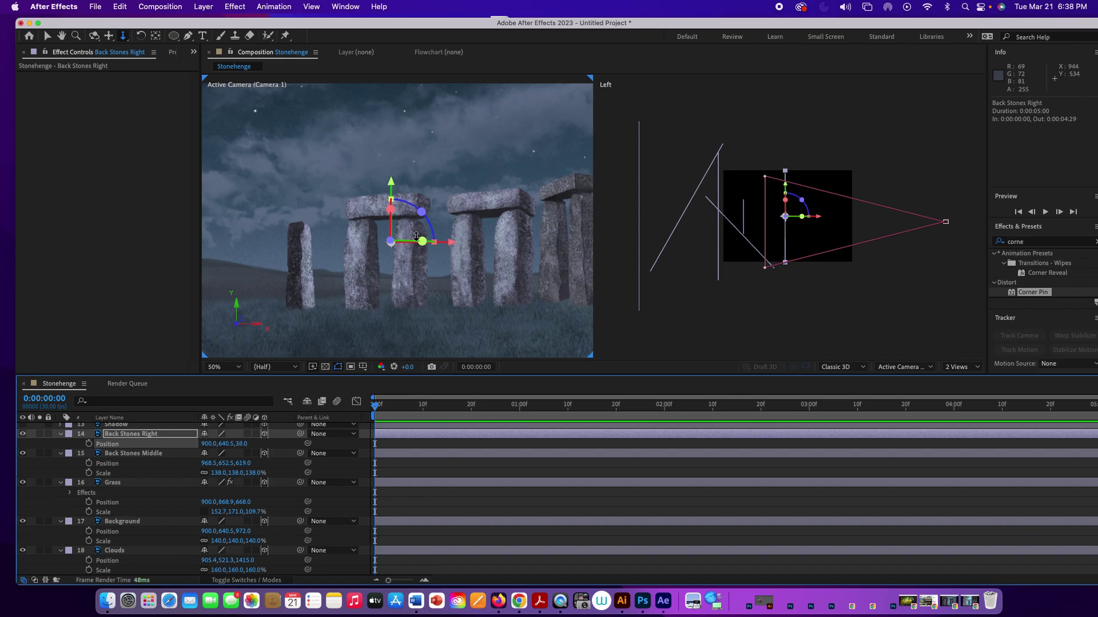
{"action": "scroll", "coordinate": [402, 278], "scroll_direction": "down", "scroll_amount": 2}
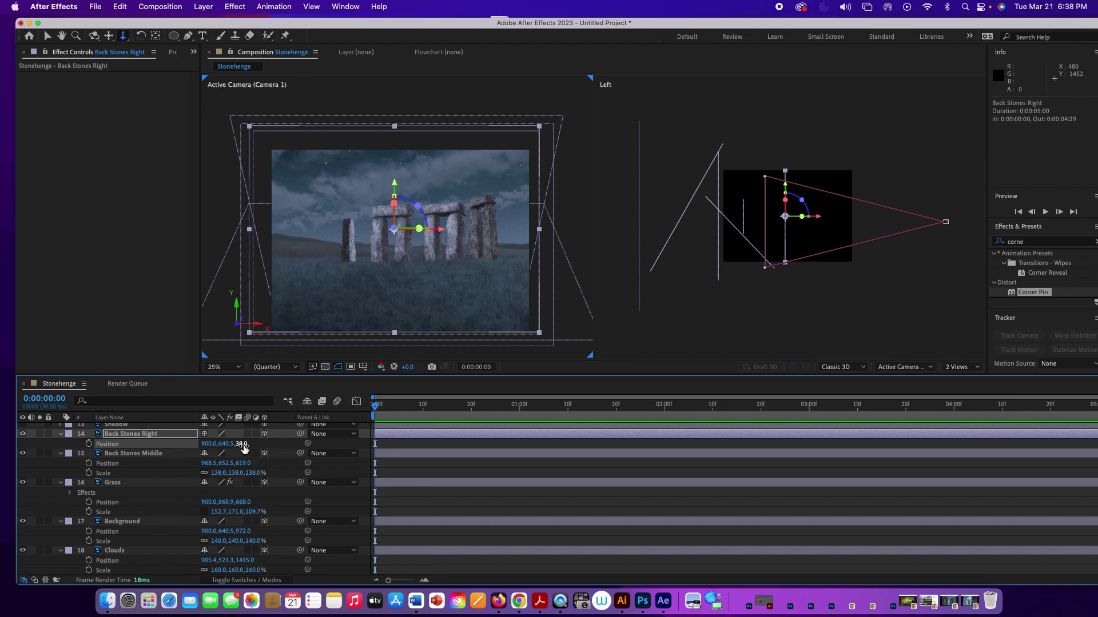
{"action": "left_click_drag", "start_coordinate": [244, 449], "coordinate": [557, 443]}
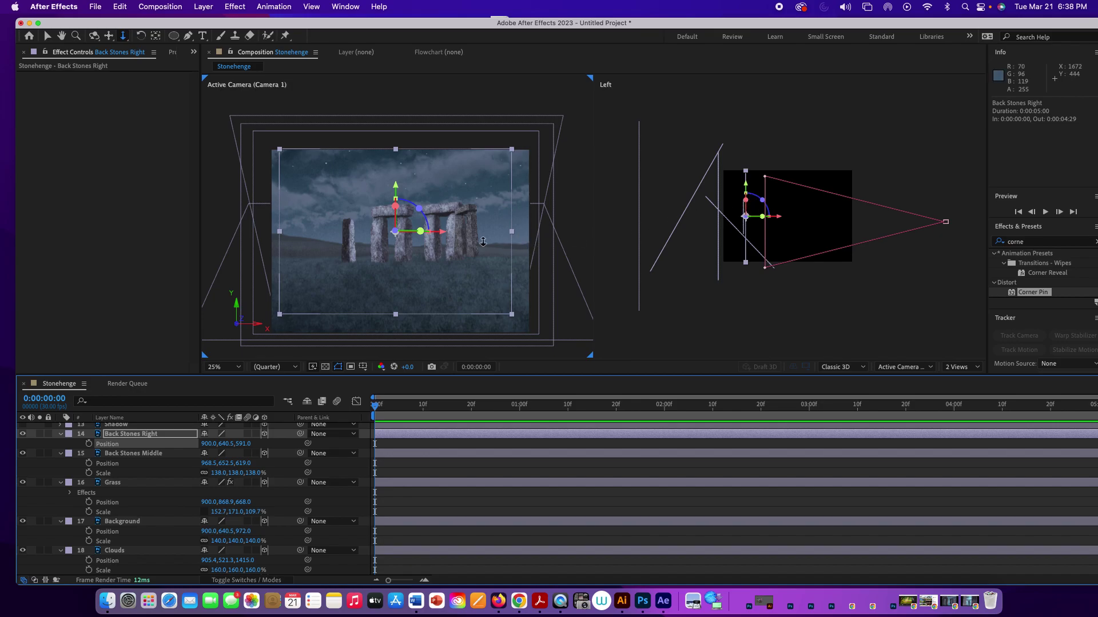
Reveal the Back Stones Right layer's scale alongside its position and enlarge it proportionally to 129%
{"action": "left_click", "coordinate": [147, 438]}
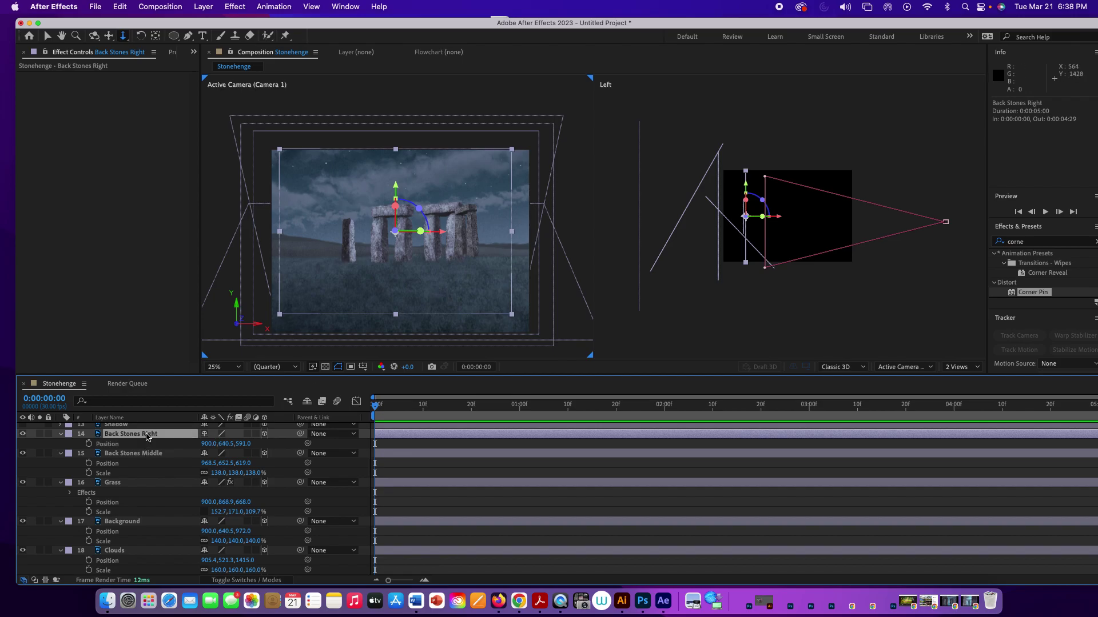
{"action": "key", "text": "shift+s"}
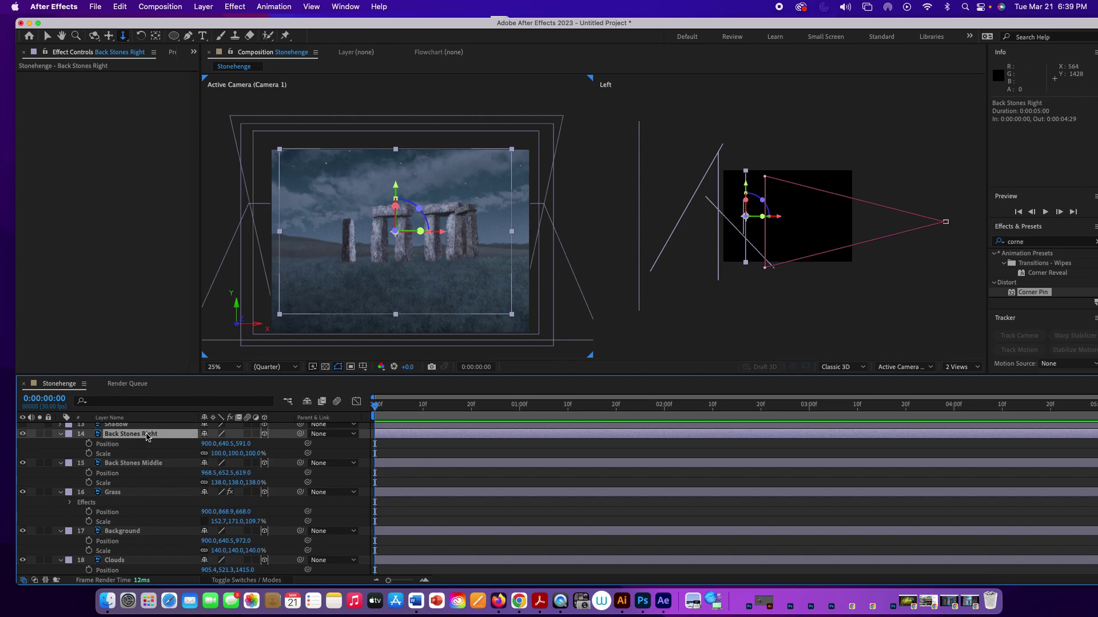
{"action": "left_click_drag", "start_coordinate": [230, 455], "coordinate": [243, 454]}
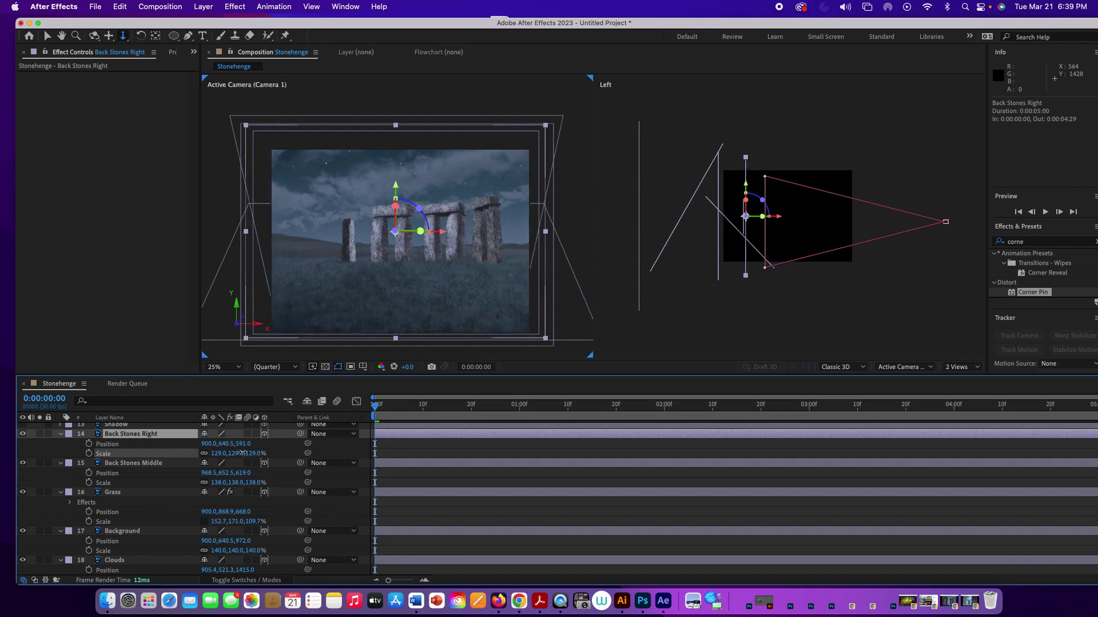
{"action": "left_click", "coordinate": [243, 453]}
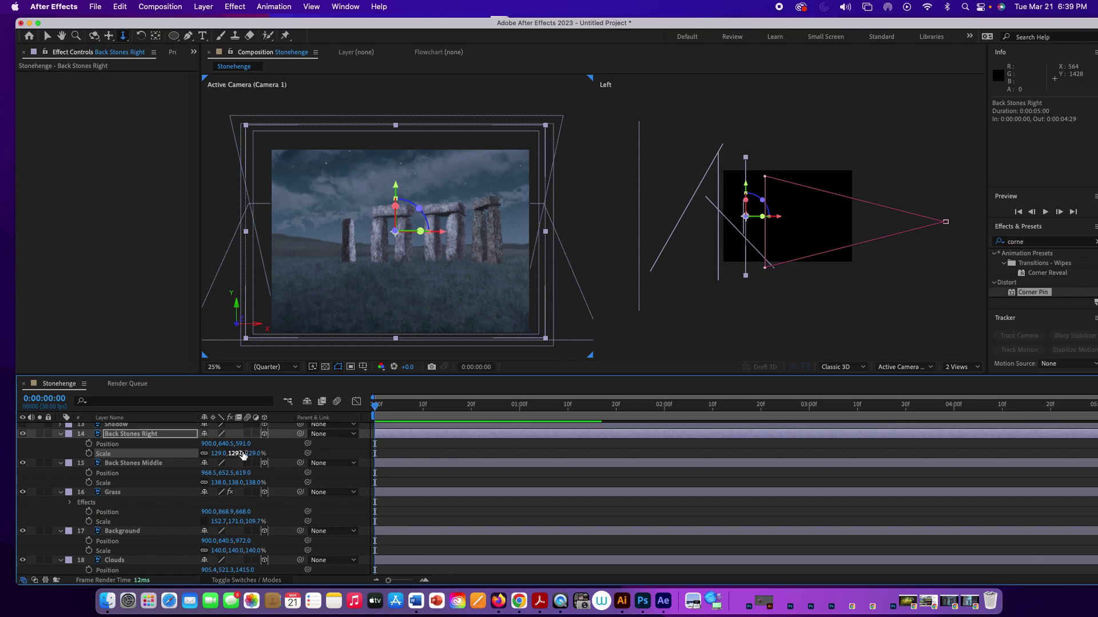
{"action": "key", "text": "Return"}
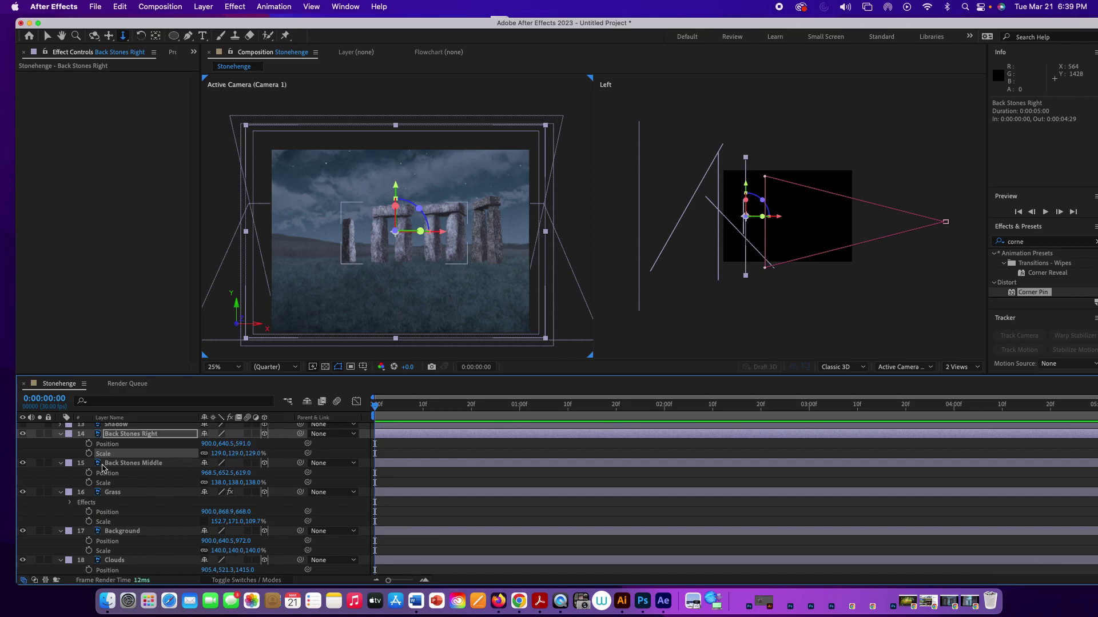
Make Middle Stones Left and the Shadow layer directly beneath it visible, and give both the Cyan label colour
{"action": "scroll", "coordinate": [126, 434], "scroll_direction": "up", "scroll_amount": 4}
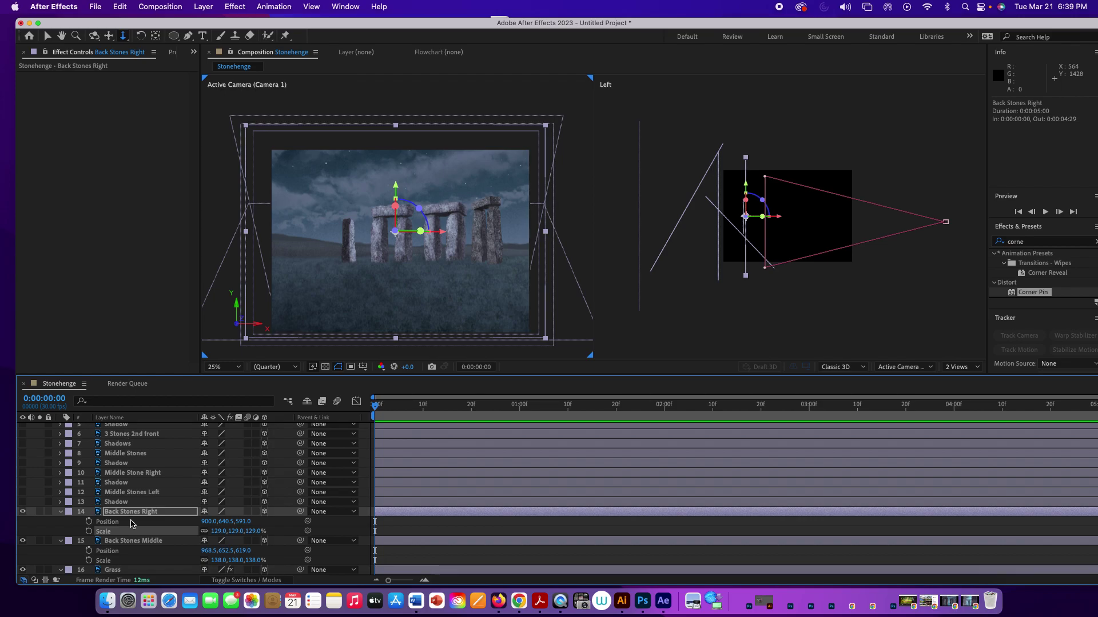
{"action": "left_click", "coordinate": [132, 493]}
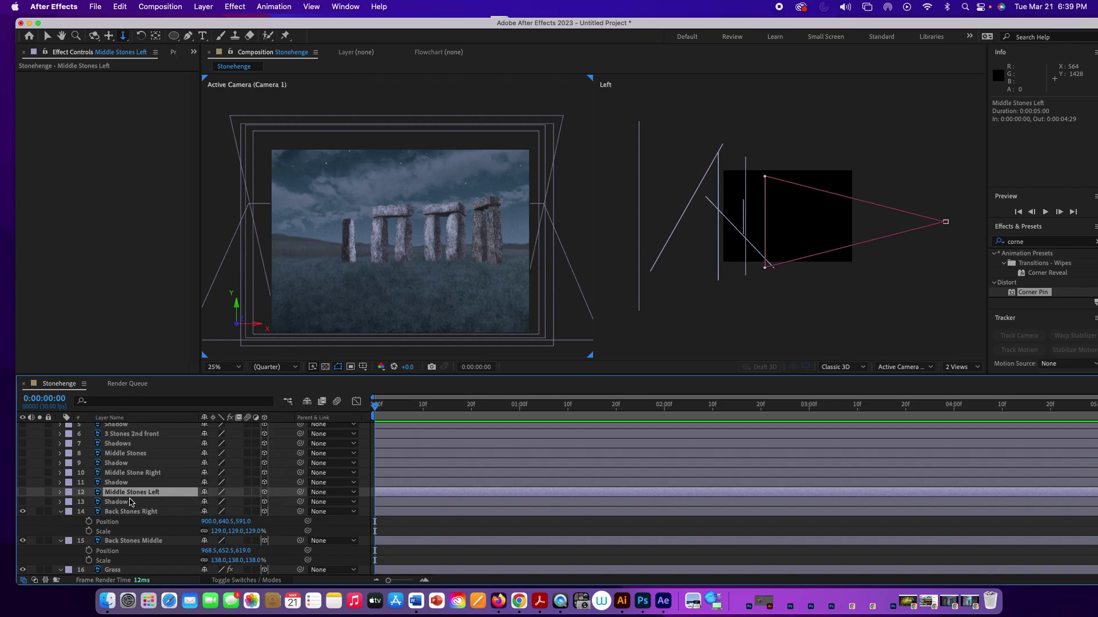
{"action": "scroll", "coordinate": [130, 503], "scroll_direction": "up", "scroll_amount": 2}
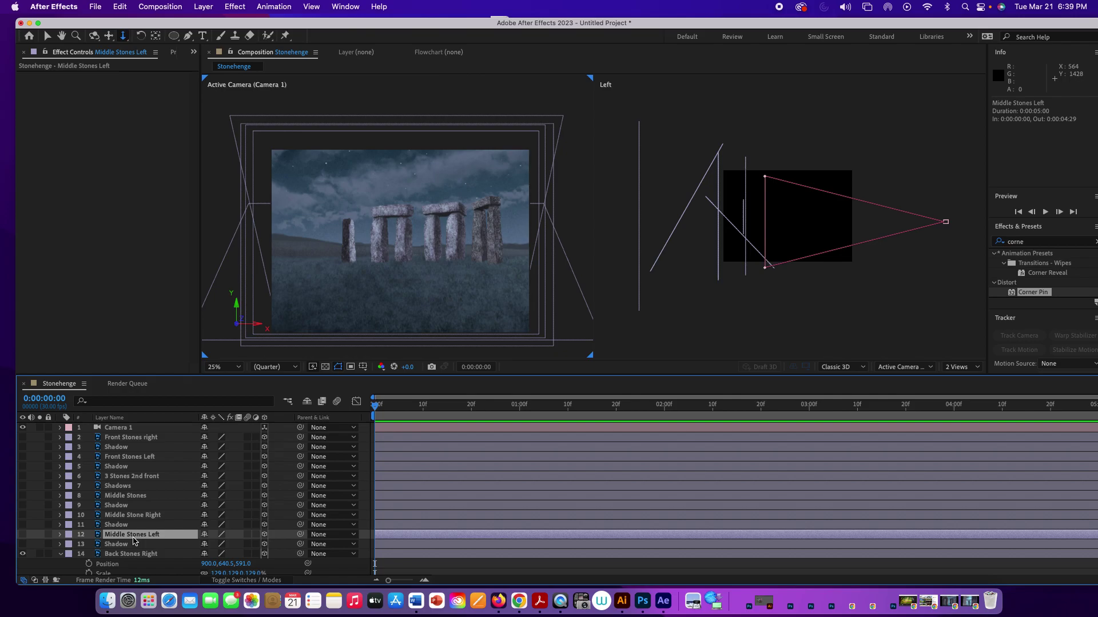
{"action": "left_click", "coordinate": [22, 536]}
{"action": "left_click", "coordinate": [22, 544]}
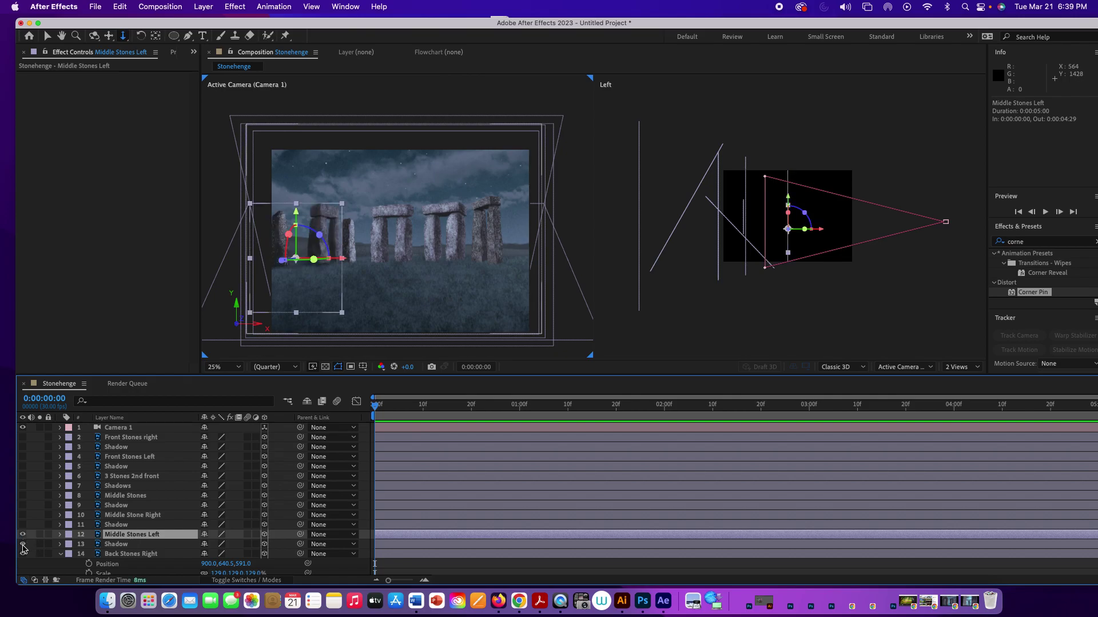
{"action": "left_click", "coordinate": [22, 554]}
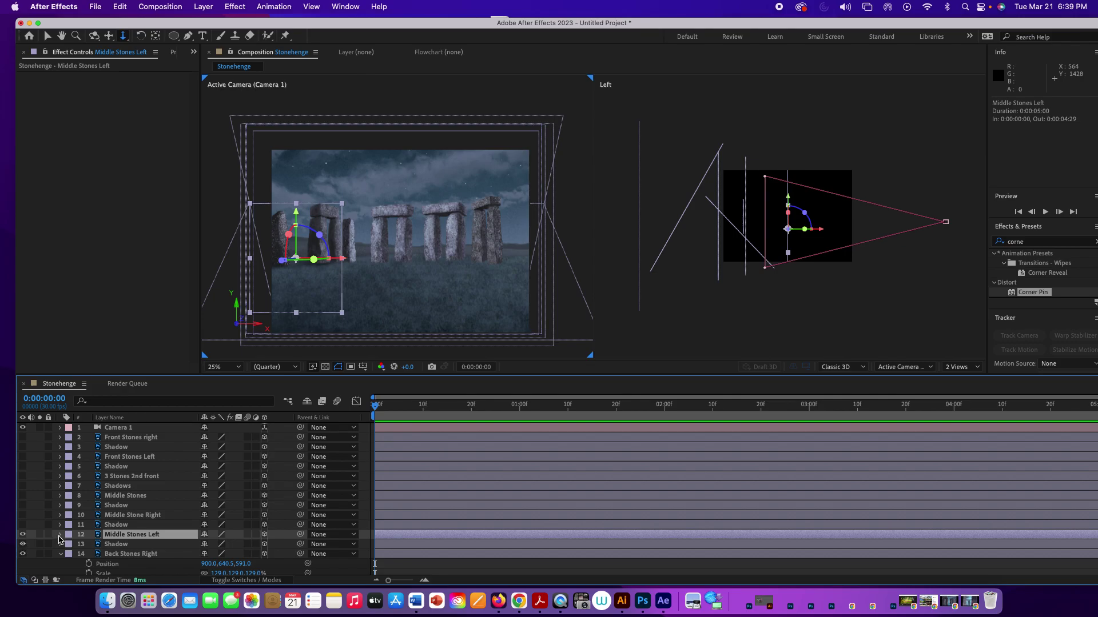
{"action": "left_click", "coordinate": [151, 545], "text": "shift"}
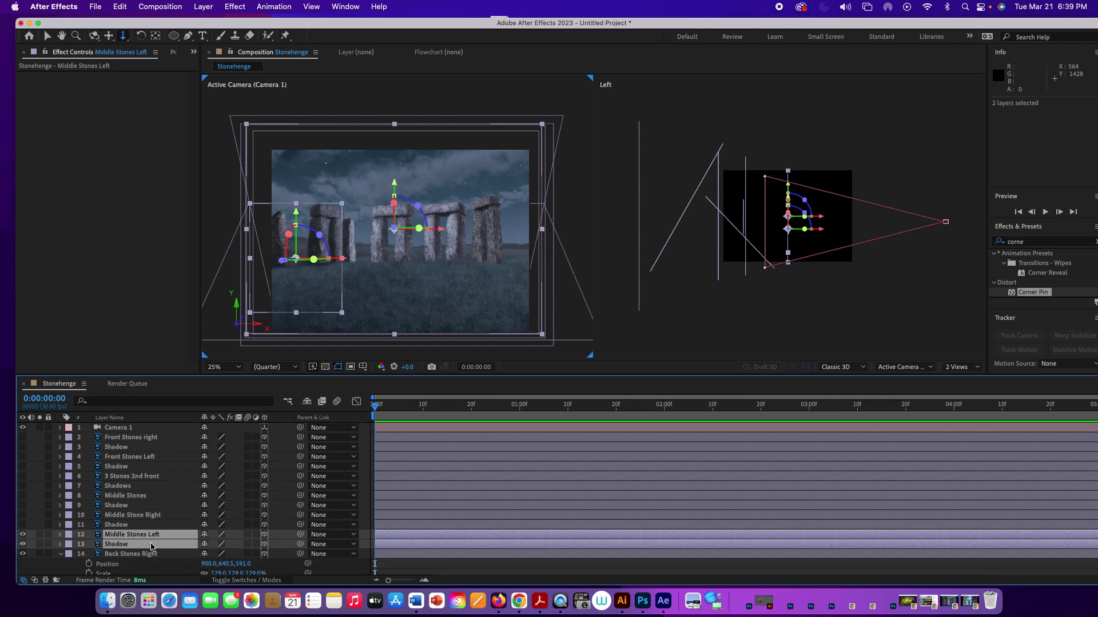
{"action": "left_click", "coordinate": [69, 536]}
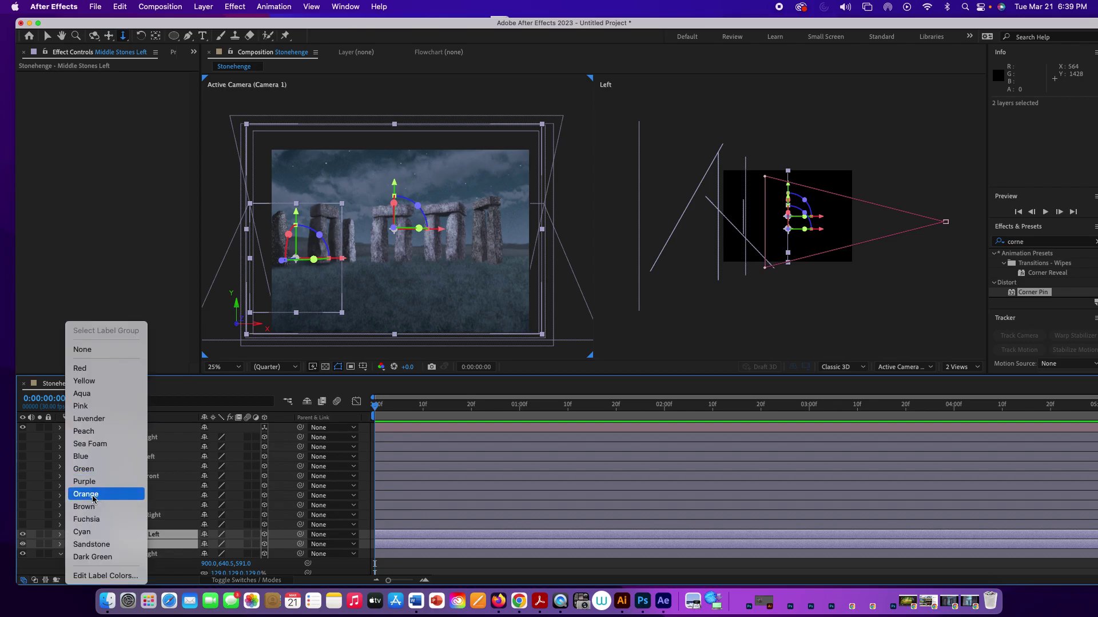
{"action": "left_click", "coordinate": [97, 532]}
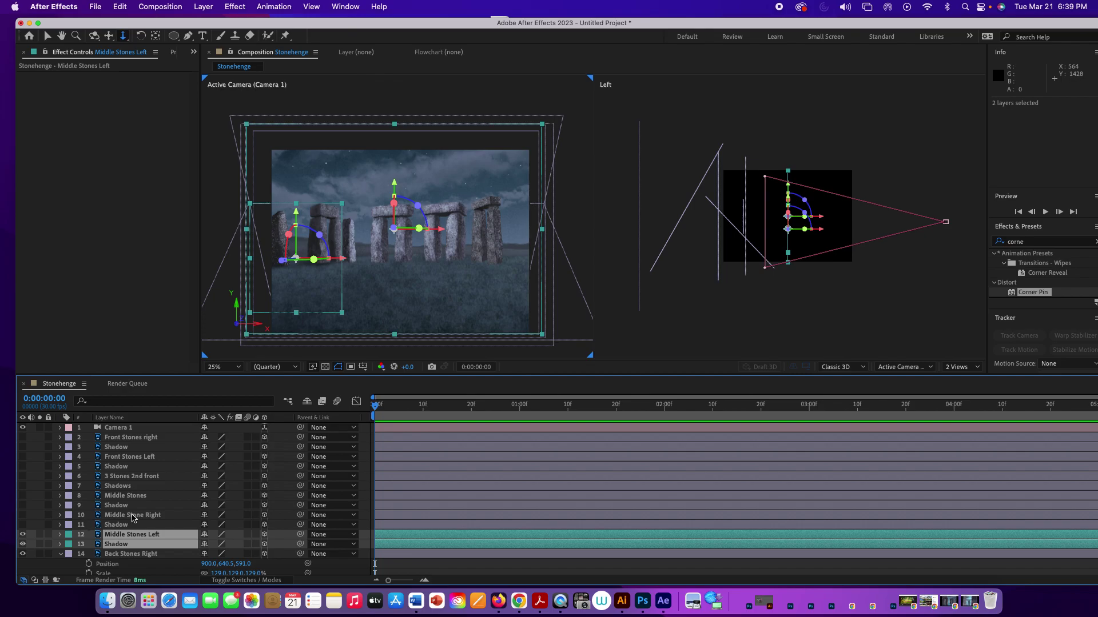
Make Middle Stone Right and the Shadow layer directly beneath it visible, and give both the Orange label colour
{"action": "left_click", "coordinate": [23, 515]}
{"action": "left_click", "coordinate": [23, 525]}
{"action": "left_click", "coordinate": [132, 517]}
{"action": "left_click", "coordinate": [133, 527], "text": "shift"}
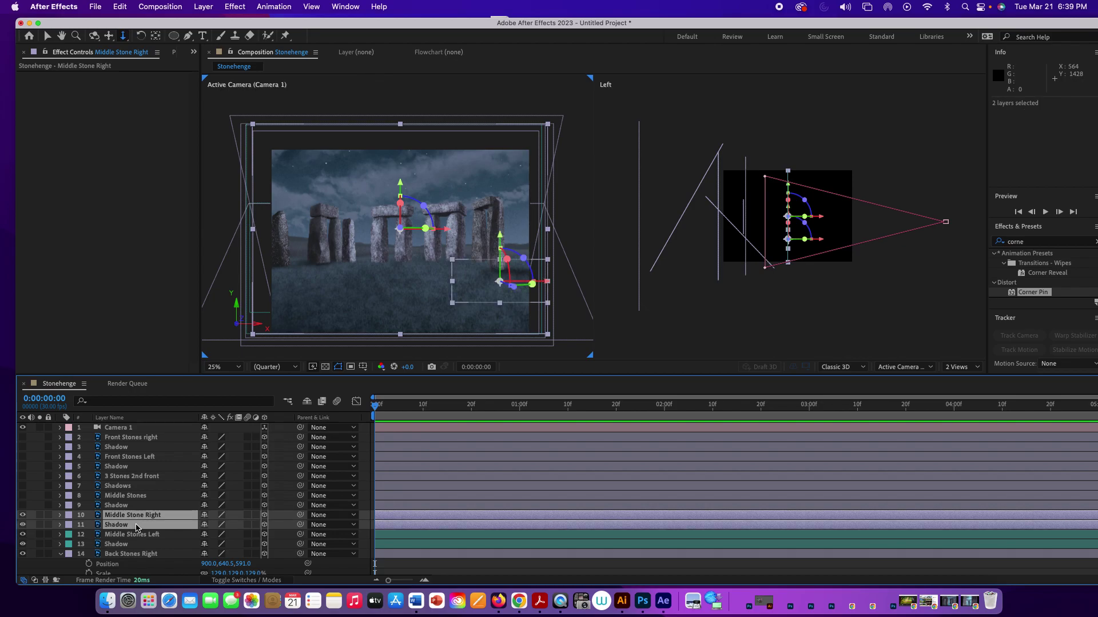
{"action": "left_click", "coordinate": [69, 518]}
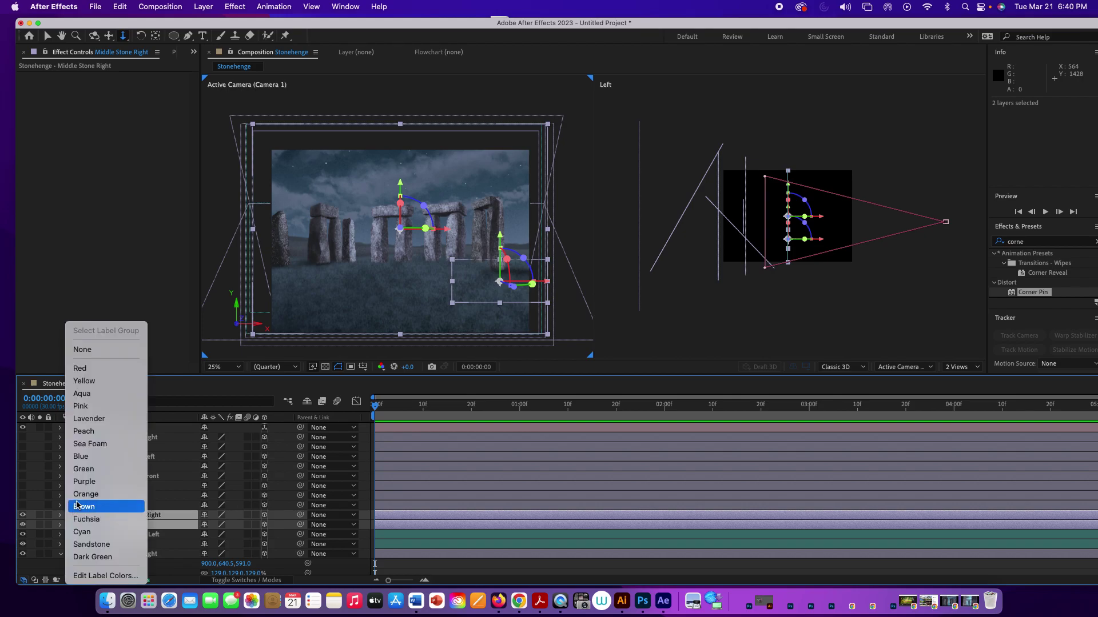
{"action": "left_click", "coordinate": [80, 495]}
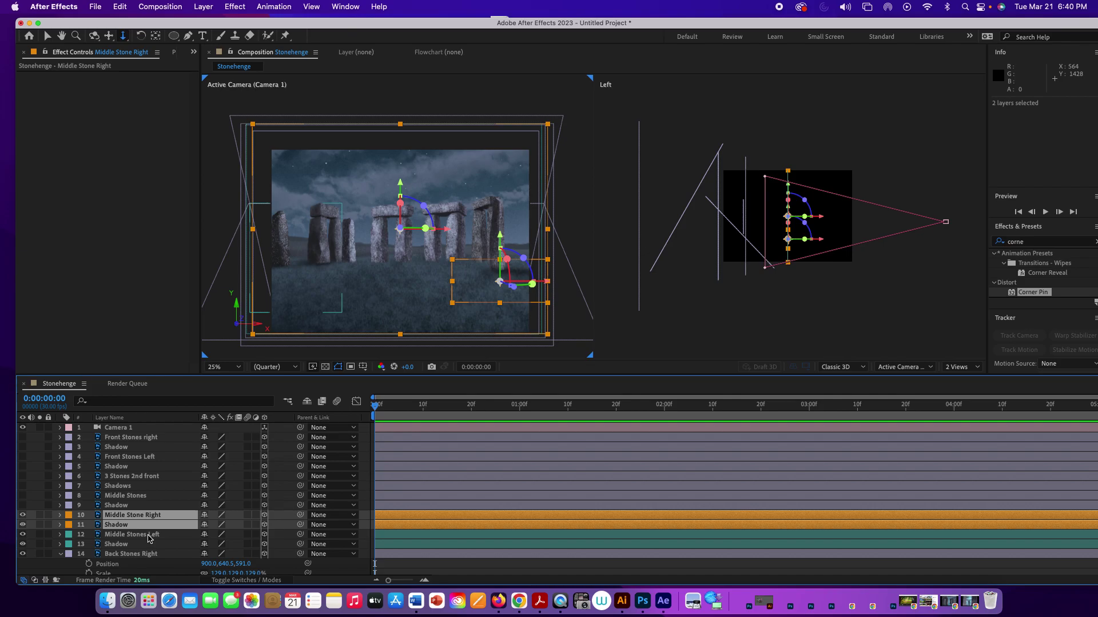
Make Middle Stones and the Shadow layer directly beneath it visible, and give both the Purple label colour
{"action": "left_click", "coordinate": [131, 496]}
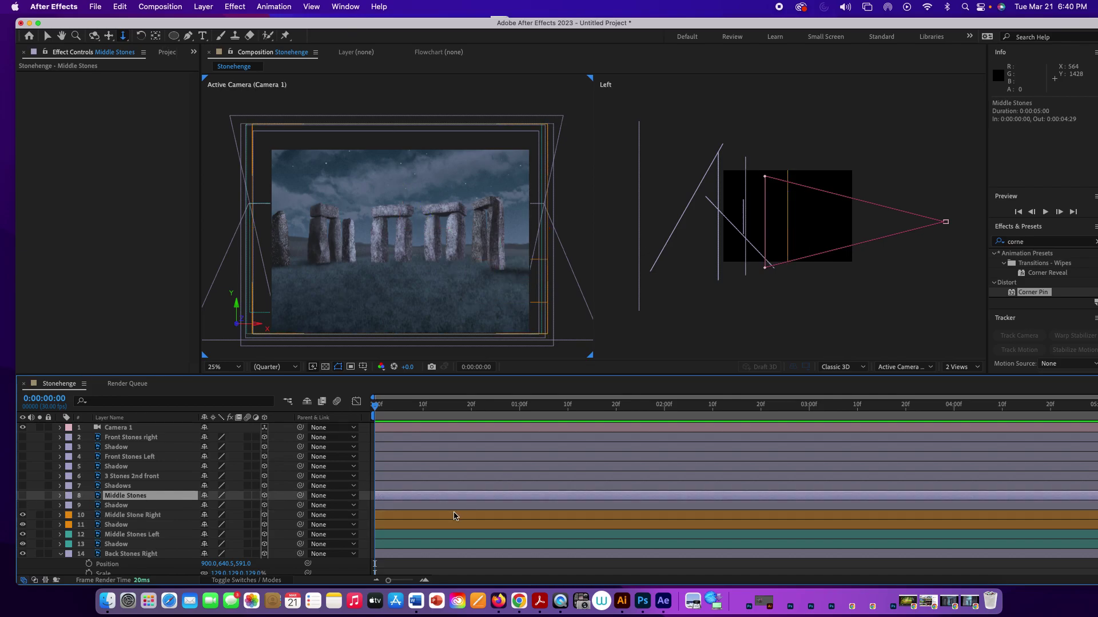
{"action": "left_click", "coordinate": [121, 508], "text": "shift"}
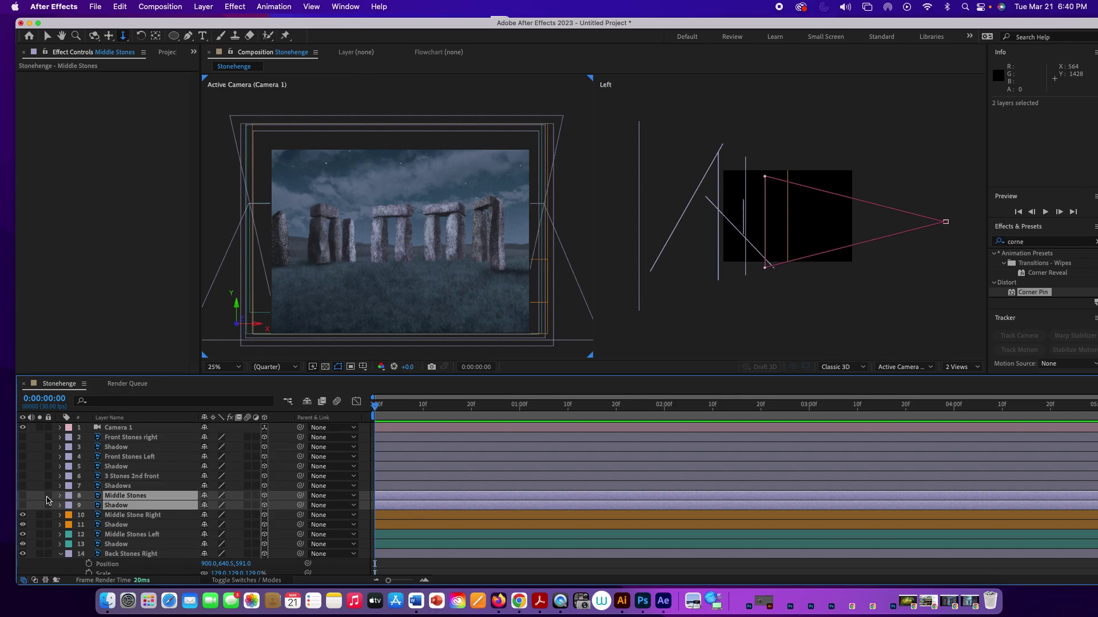
{"action": "left_click_drag", "start_coordinate": [22, 495], "coordinate": [23, 507]}
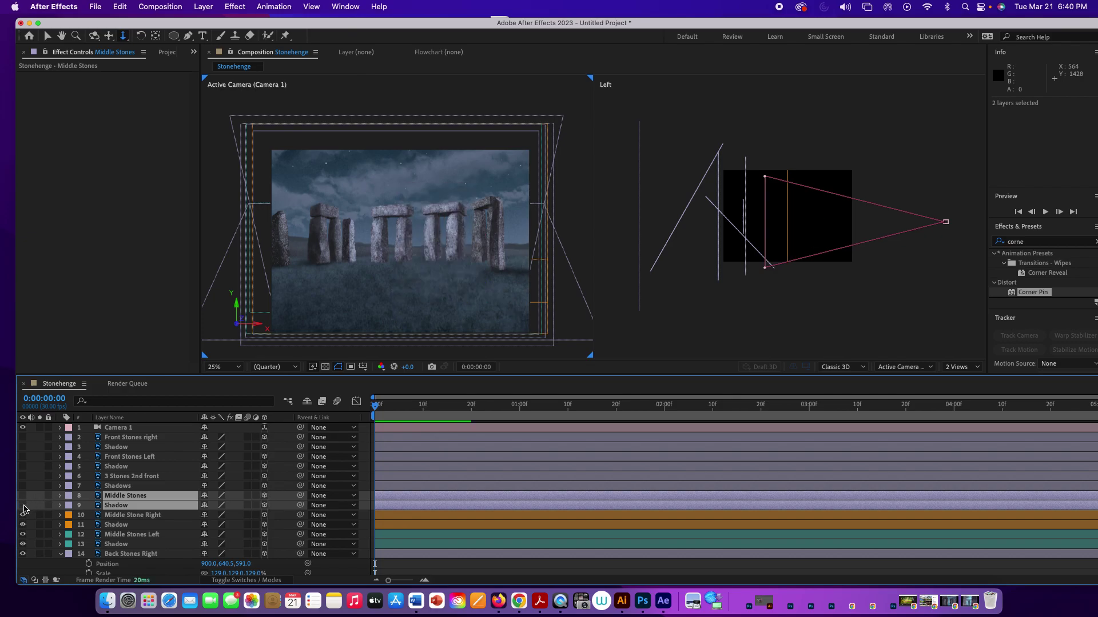
{"action": "left_click", "coordinate": [69, 497]}
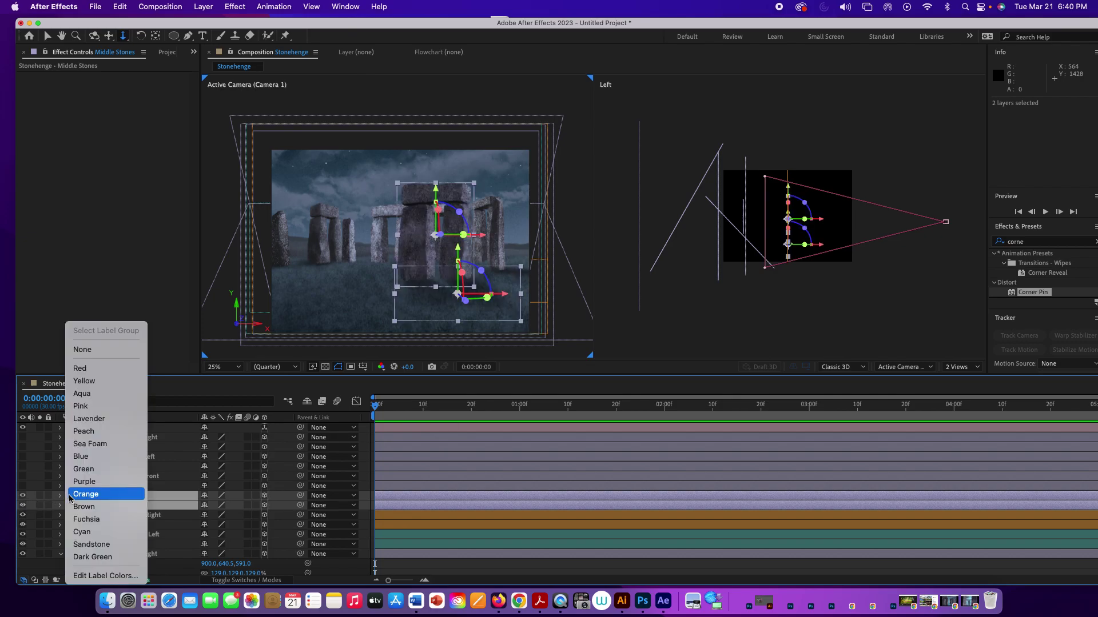
{"action": "left_click", "coordinate": [83, 481]}
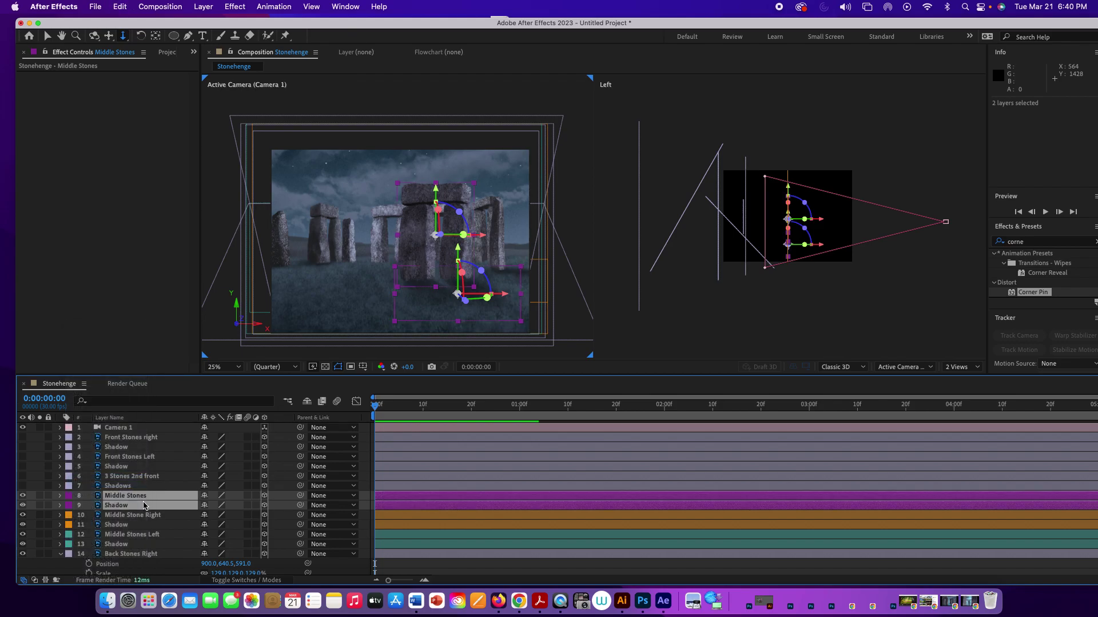
Make the 3 Stones 2nd front and Shadows layers visible, and give both the Green label colour
{"action": "left_click", "coordinate": [120, 486]}
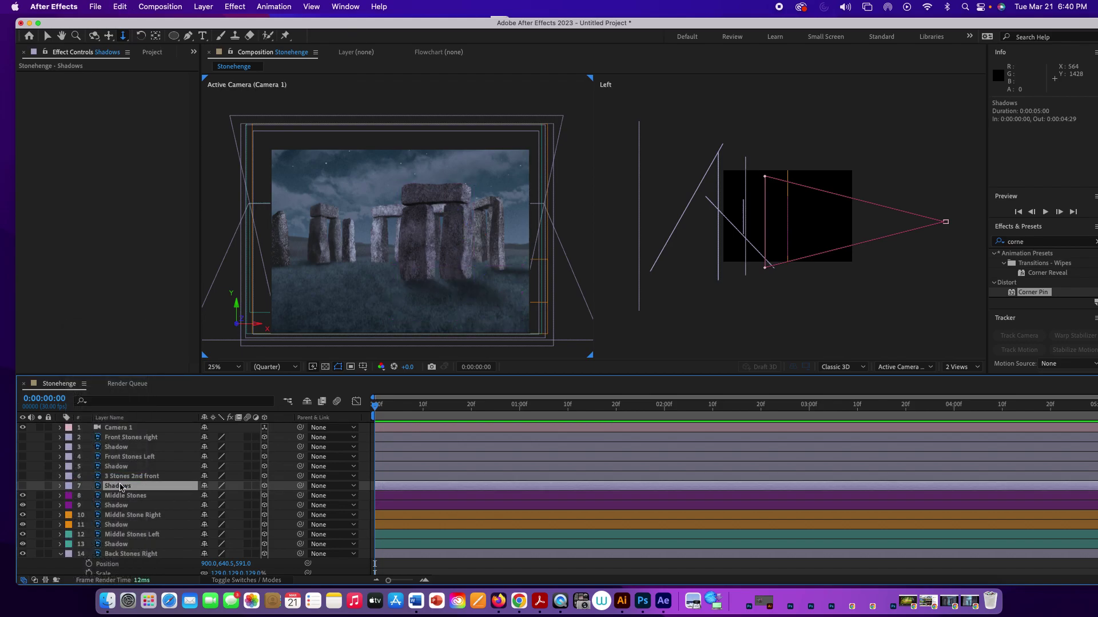
{"action": "left_click", "coordinate": [121, 477]}
{"action": "left_click", "coordinate": [23, 476]}
{"action": "left_click", "coordinate": [23, 486]}
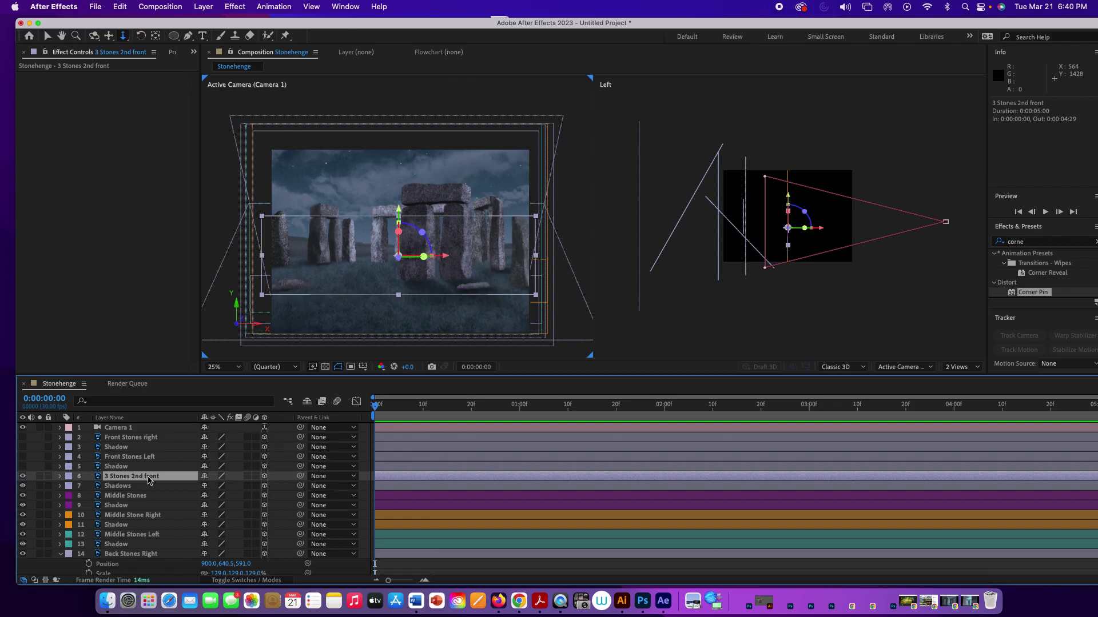
{"action": "left_click", "coordinate": [69, 478]}
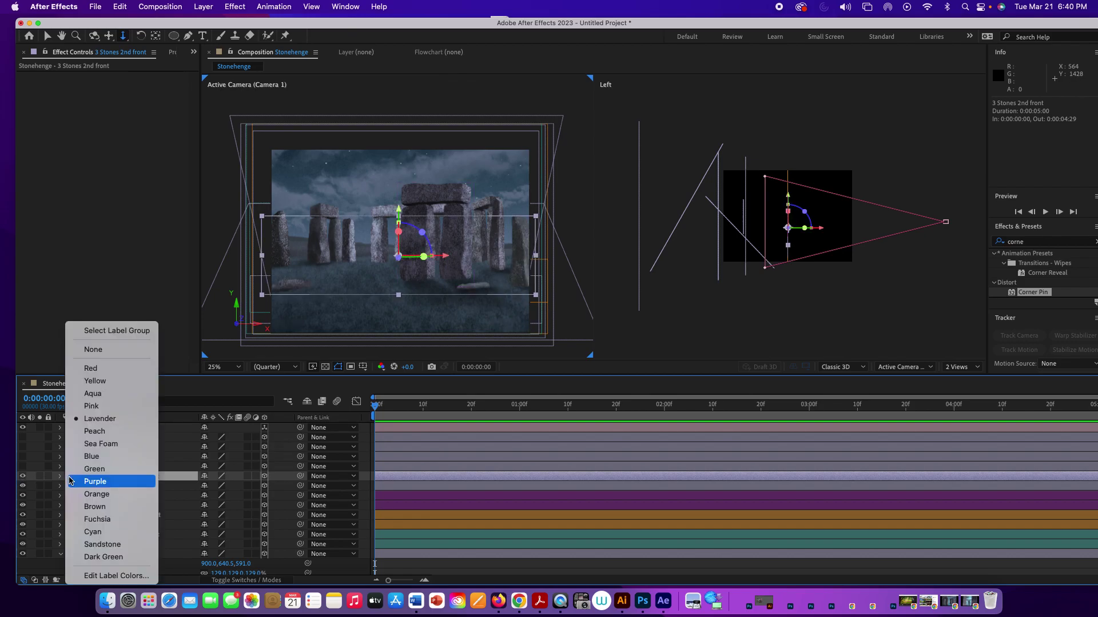
{"action": "left_click", "coordinate": [79, 469]}
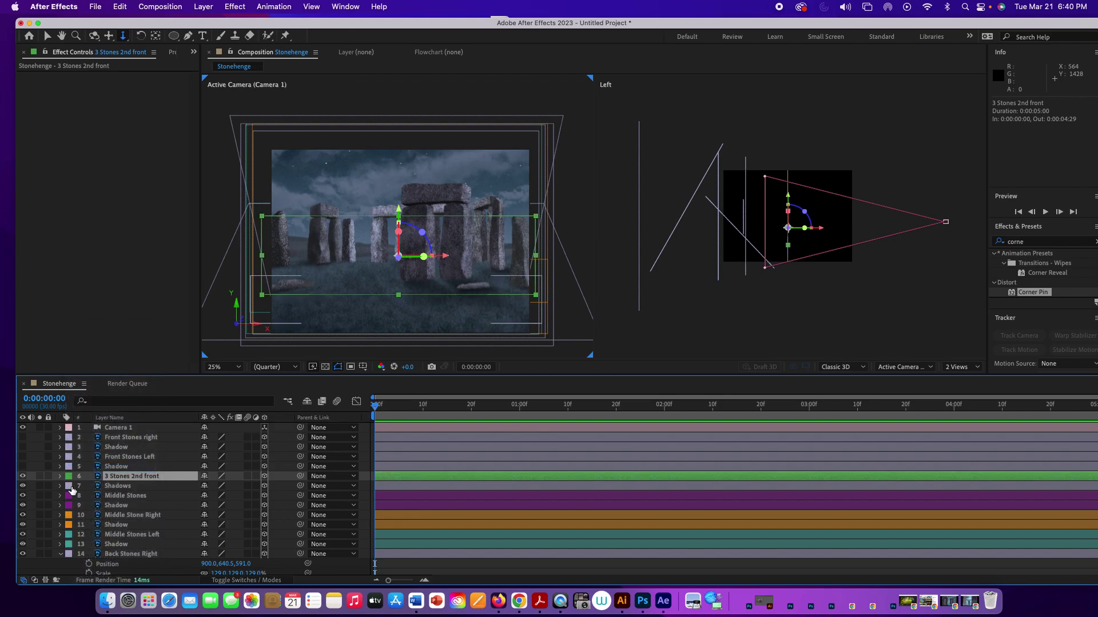
{"action": "left_click", "coordinate": [69, 486]}
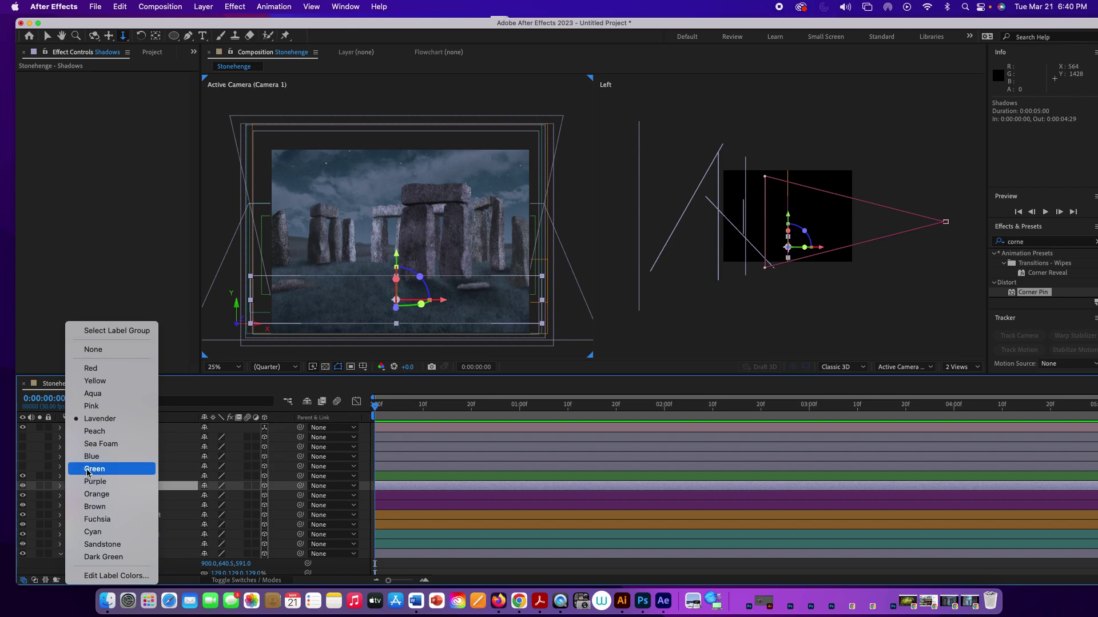
{"action": "left_click", "coordinate": [89, 470]}
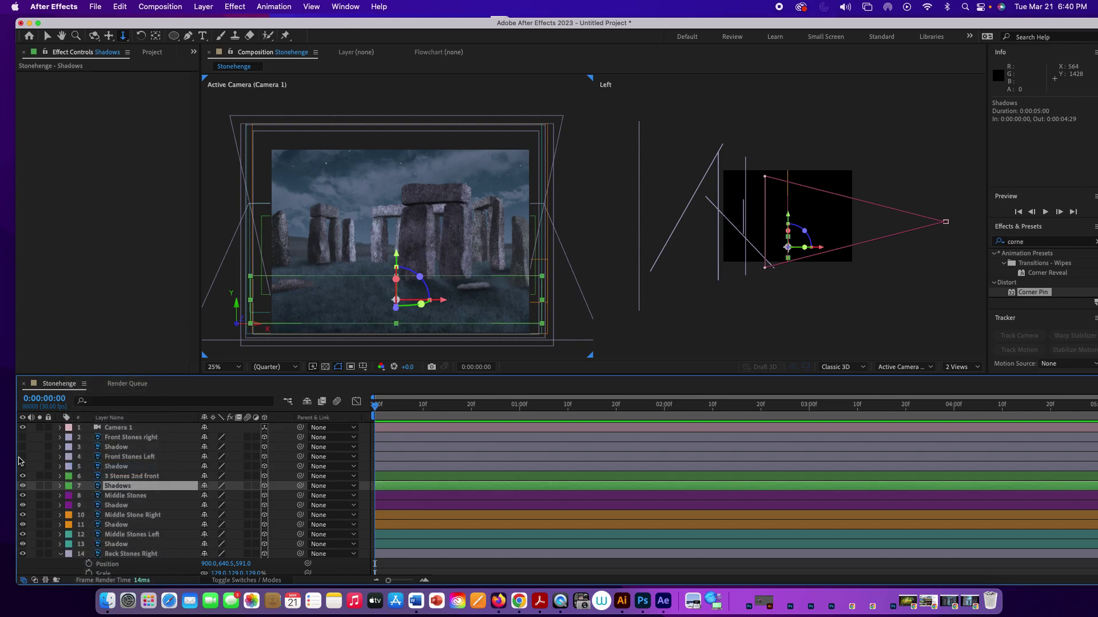
Make Front Stones Left and the Shadow layer directly beneath it visible, and give both the Sea Foam label colour
{"action": "left_click_drag", "start_coordinate": [22, 466], "coordinate": [23, 457]}
{"action": "left_click", "coordinate": [116, 456], "text": "shift"}
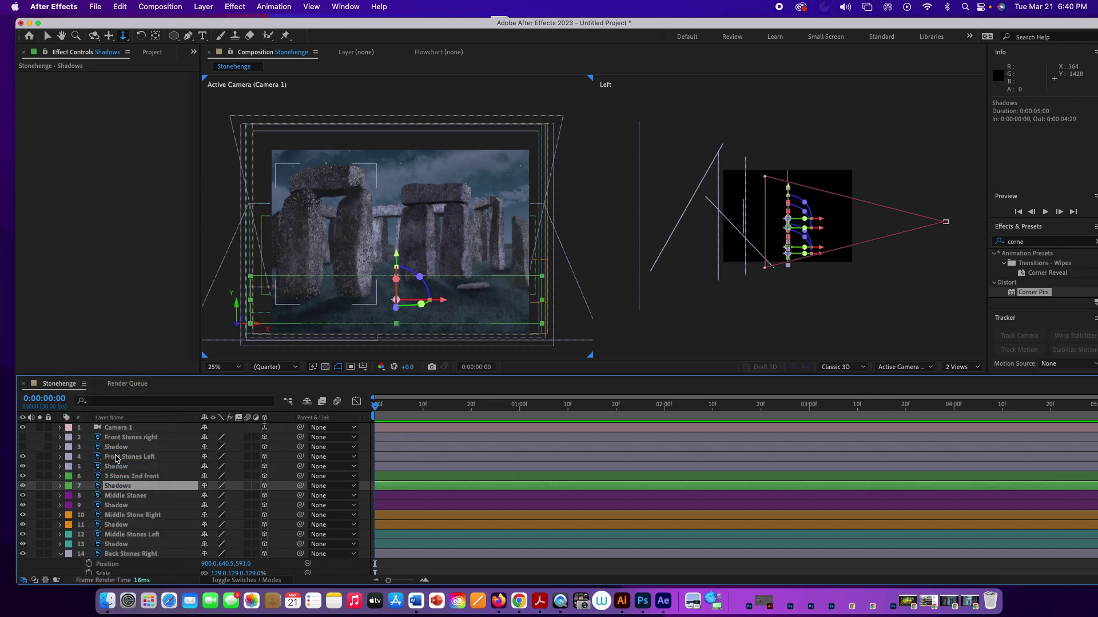
{"action": "double_click", "coordinate": [127, 456]}
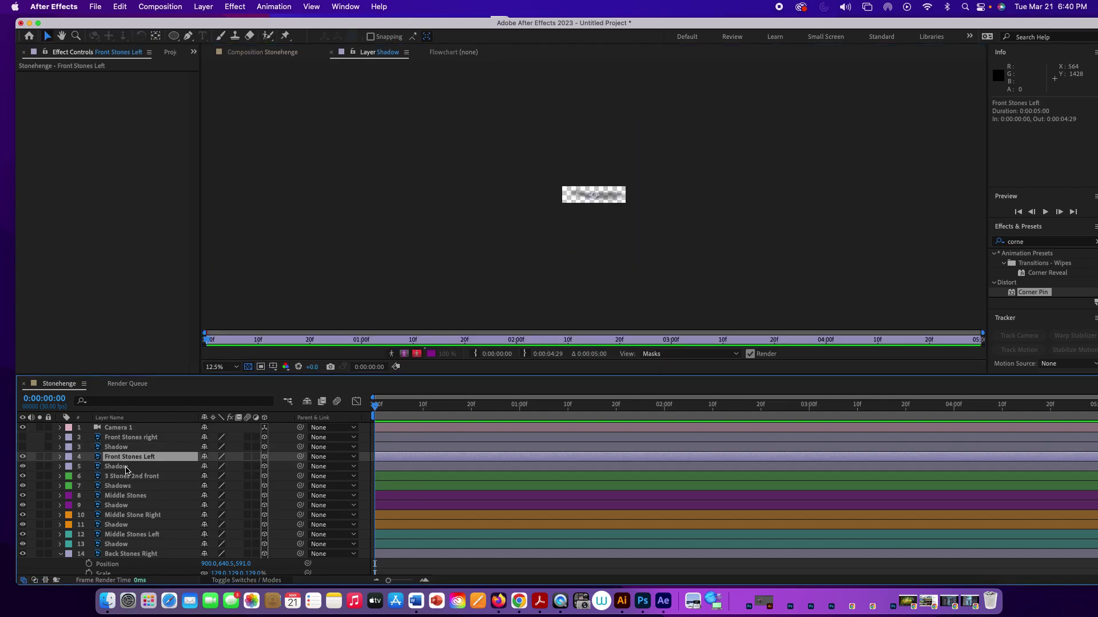
{"action": "left_click", "coordinate": [127, 467], "text": "shift"}
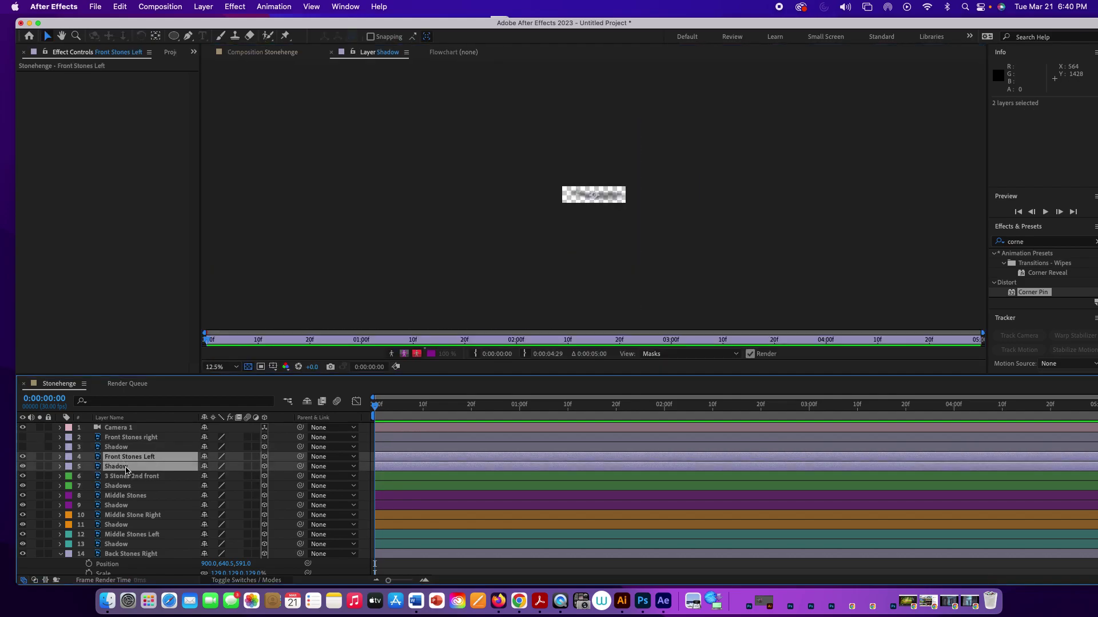
{"action": "left_click", "coordinate": [69, 457]}
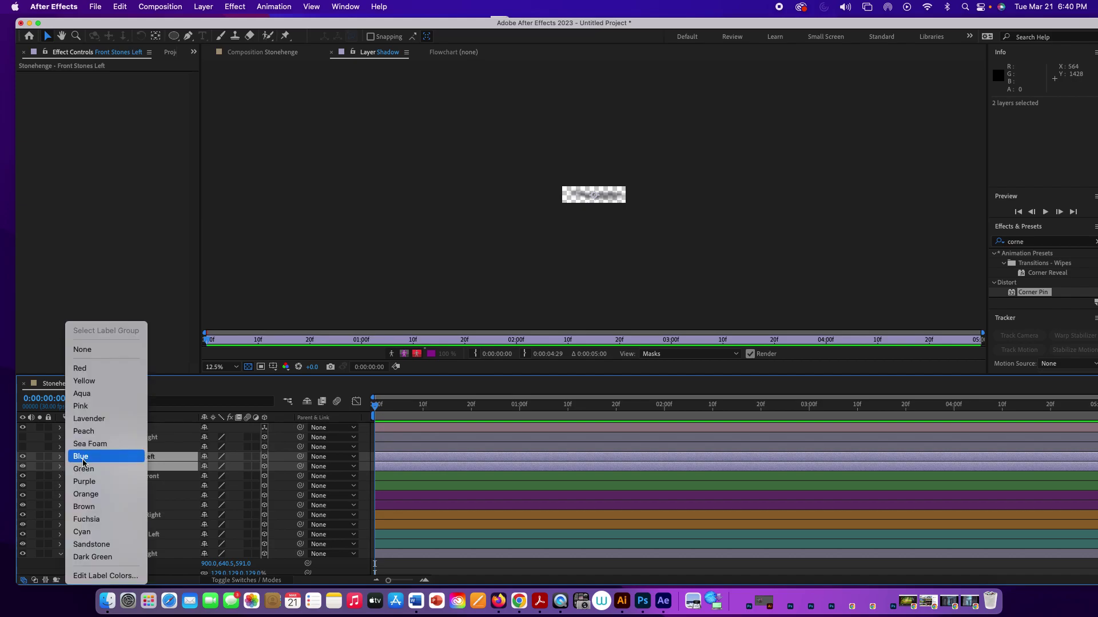
{"action": "left_click", "coordinate": [85, 422]}
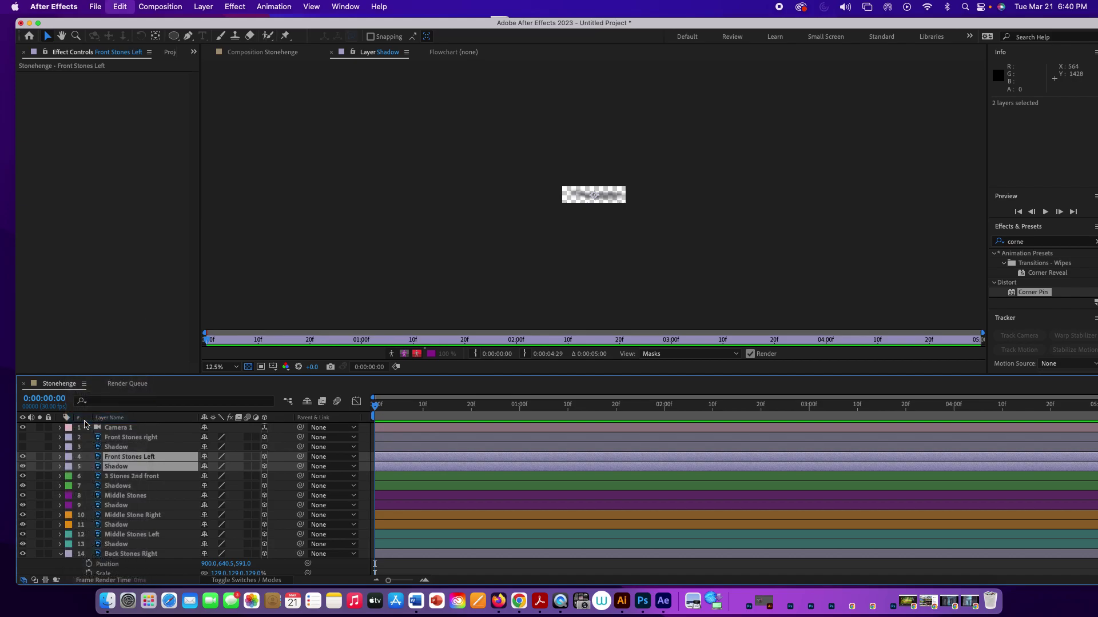
{"action": "right_click", "coordinate": [124, 461]}
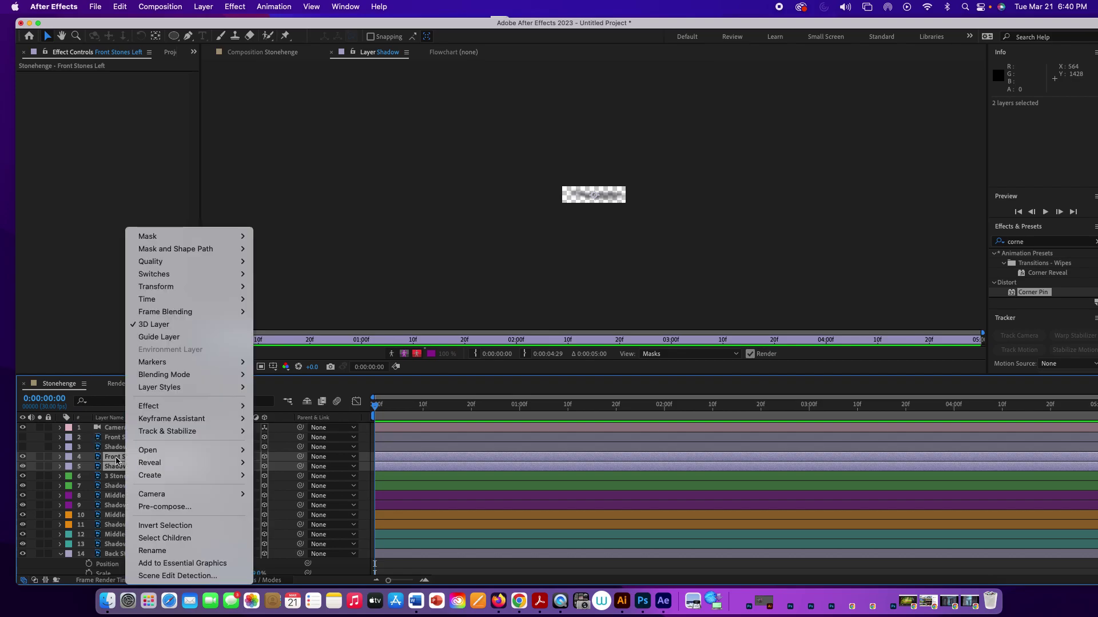
{"action": "left_click", "coordinate": [70, 461]}
{"action": "left_click", "coordinate": [69, 461]}
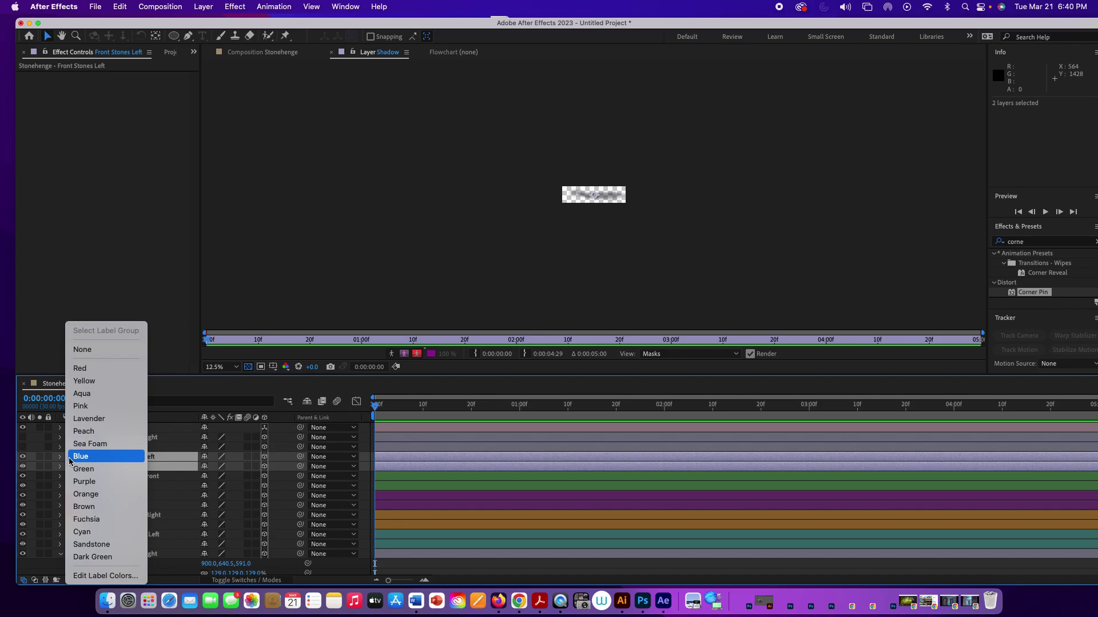
{"action": "left_click", "coordinate": [79, 445]}
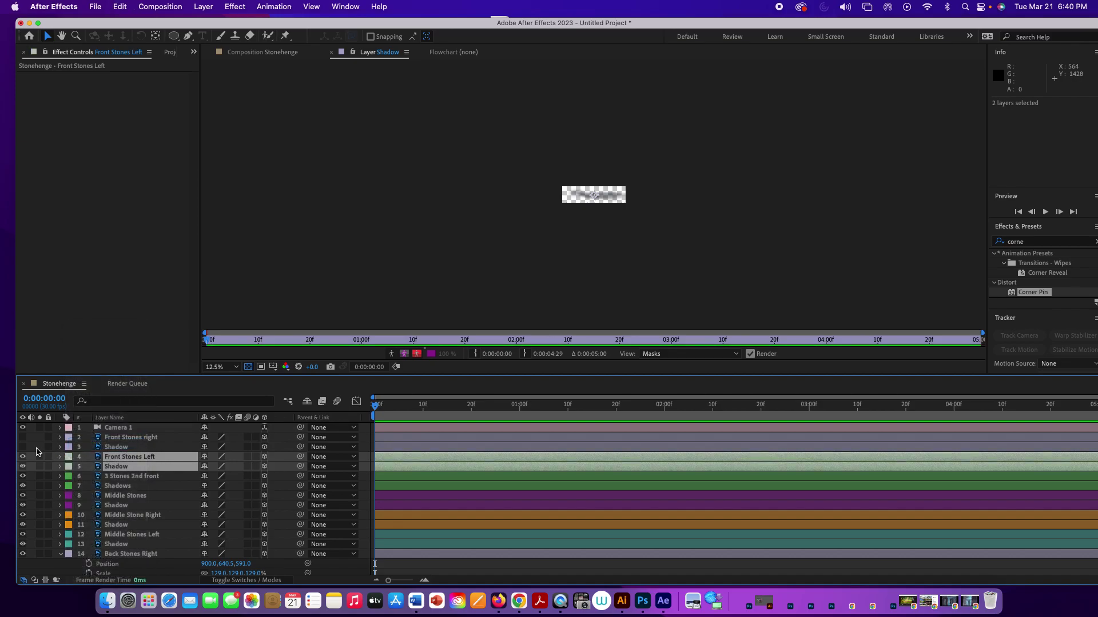
Make Front Stones right and the Shadow layer directly beneath it visible, return to the Stonehenge composition view, and label both layers Yellow
{"action": "left_click_drag", "start_coordinate": [23, 437], "coordinate": [23, 447]}
{"action": "left_click", "coordinate": [143, 438]}
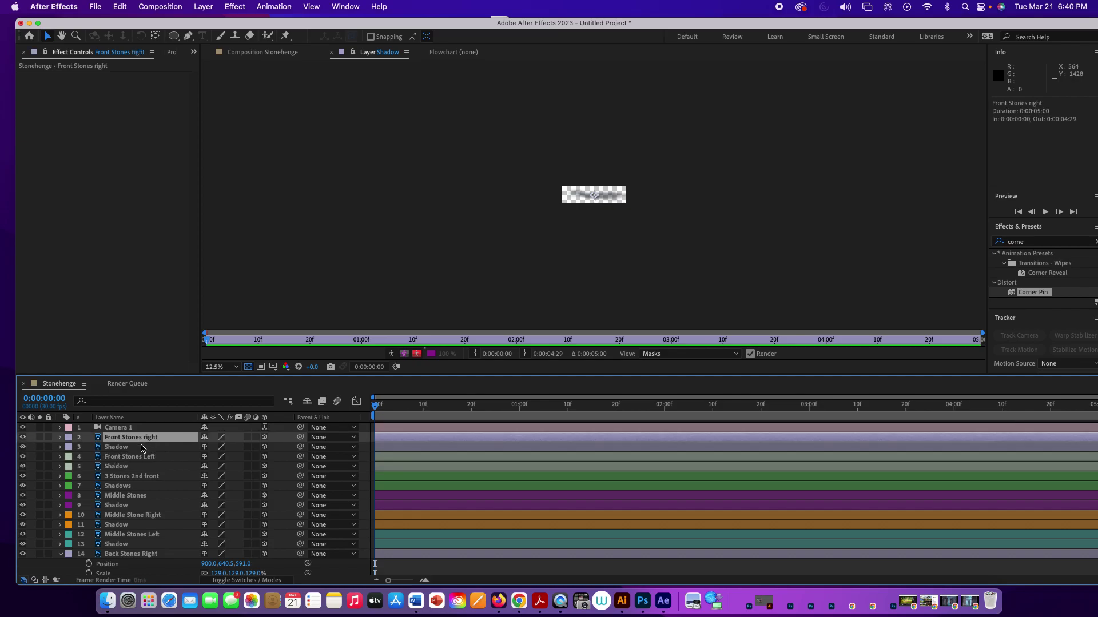
{"action": "left_click", "coordinate": [143, 448], "text": "shift"}
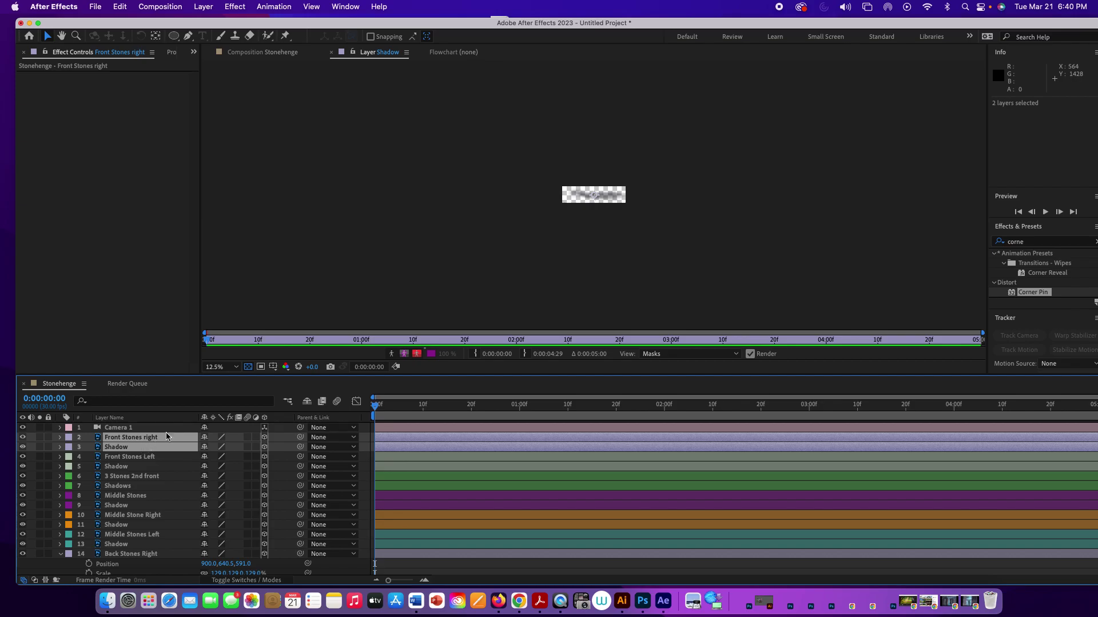
{"action": "left_click", "coordinate": [279, 55]}
{"action": "left_click", "coordinate": [279, 55]}
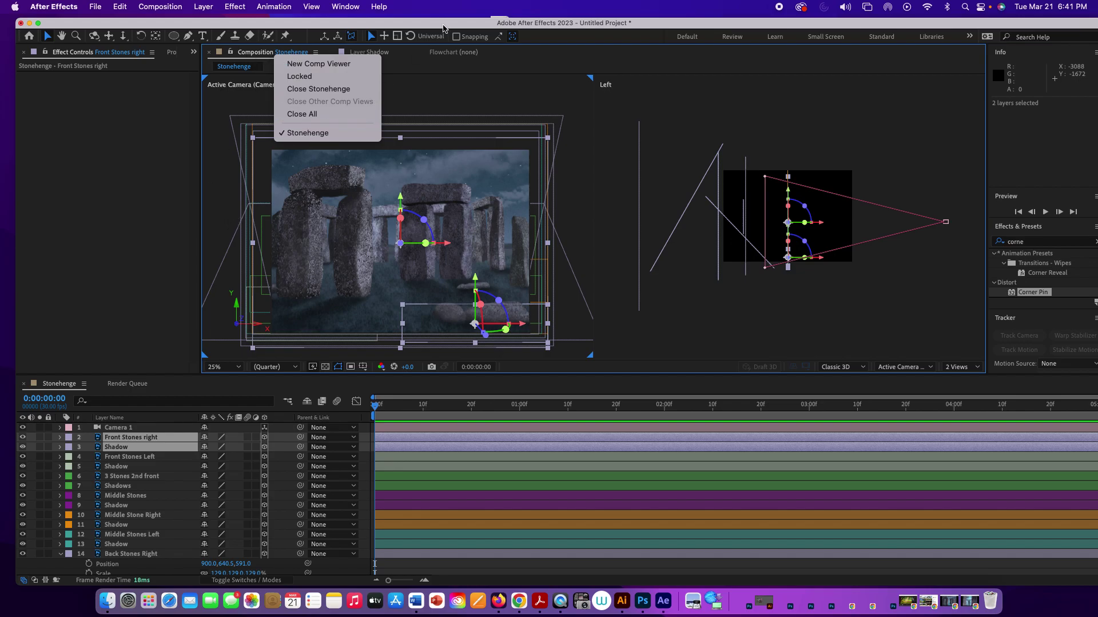
{"action": "left_click", "coordinate": [71, 440]}
{"action": "left_click", "coordinate": [69, 438]}
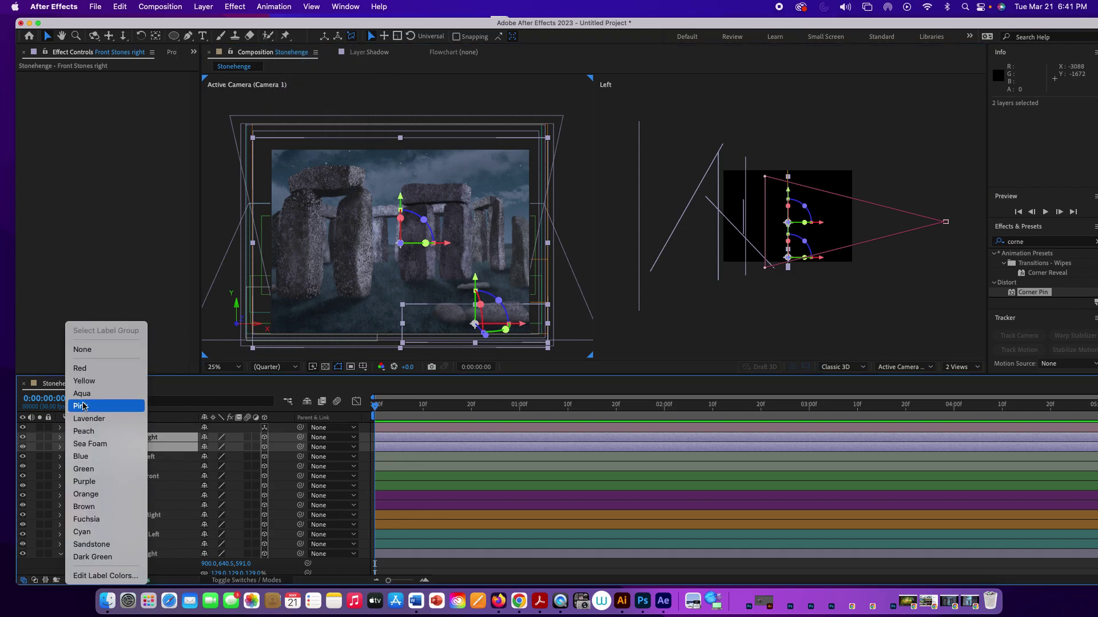
{"action": "left_click", "coordinate": [86, 381]}
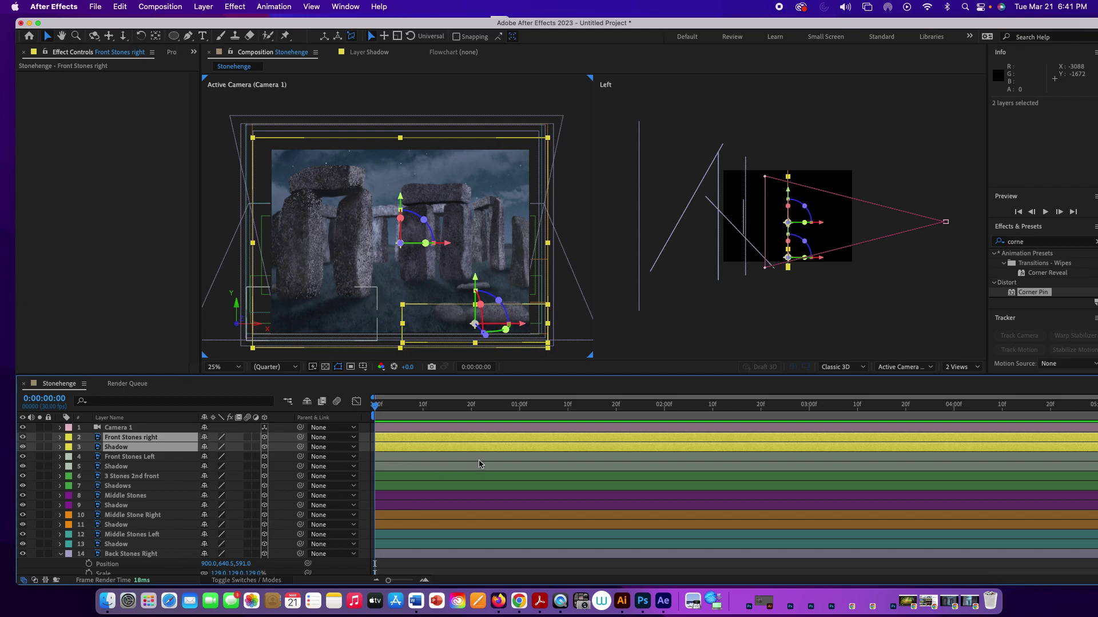
Parent the cyan, orange and purple Shadow layers to Middle Stones Left, Middle Stone Right and Middle Stones respectively
{"action": "left_click", "coordinate": [126, 546]}
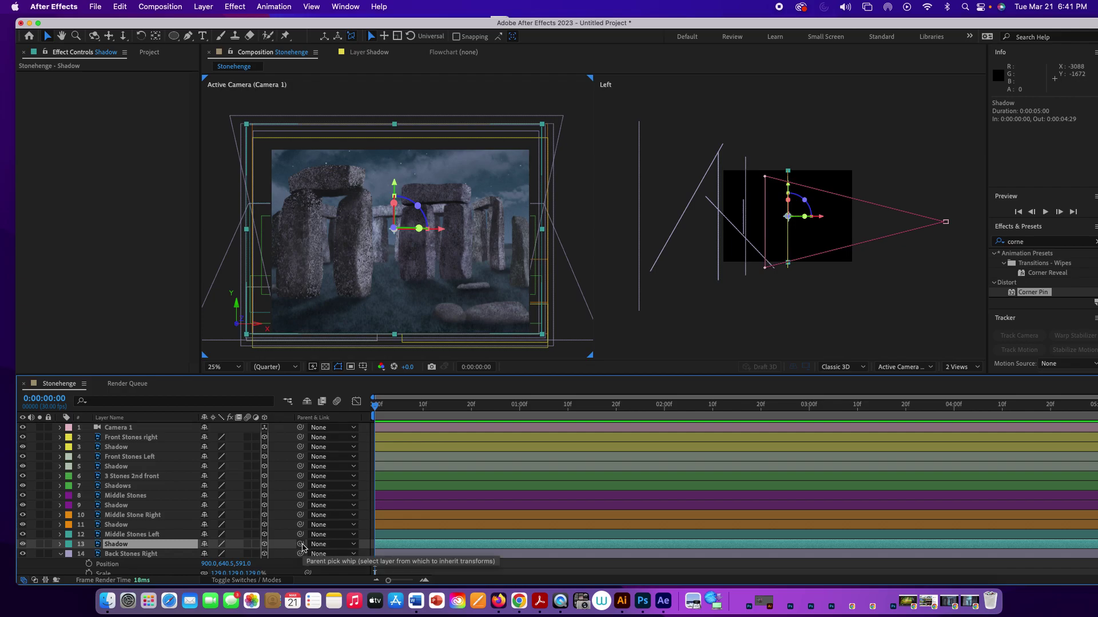
{"action": "left_click_drag", "start_coordinate": [302, 548], "coordinate": [169, 538]}
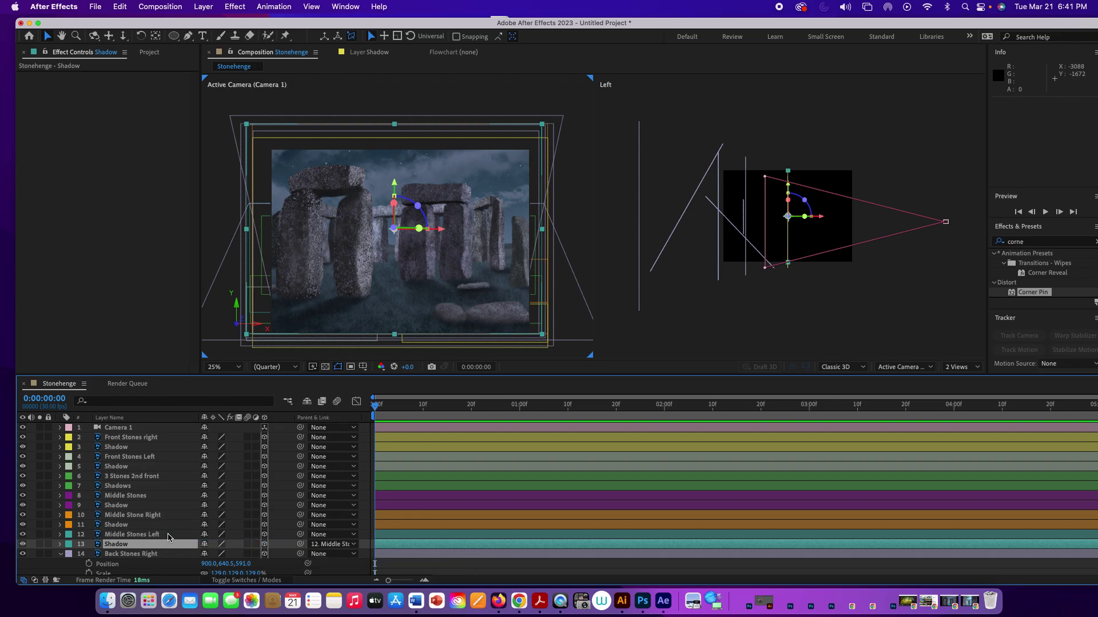
{"action": "left_click", "coordinate": [166, 527]}
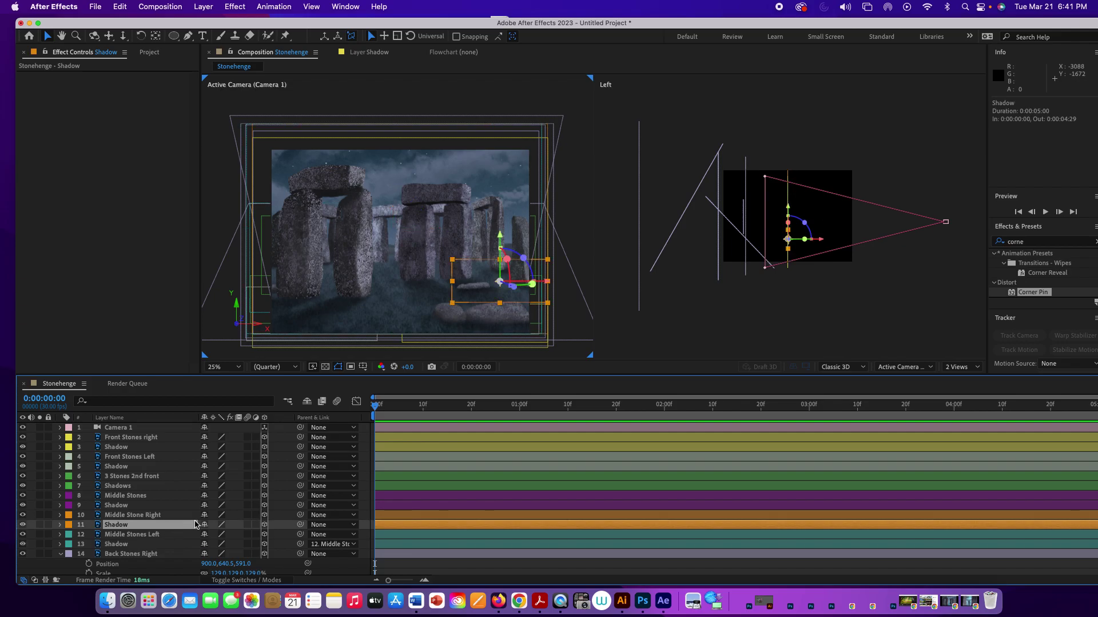
{"action": "left_click_drag", "start_coordinate": [301, 527], "coordinate": [170, 516]}
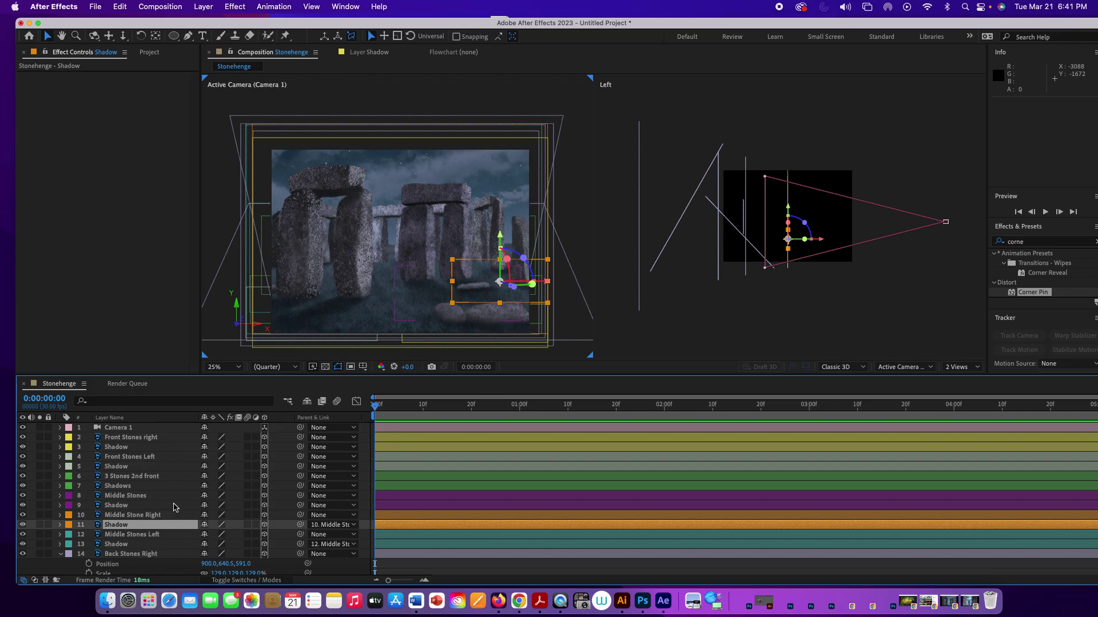
{"action": "left_click", "coordinate": [175, 506]}
{"action": "left_click_drag", "start_coordinate": [299, 505], "coordinate": [175, 496]}
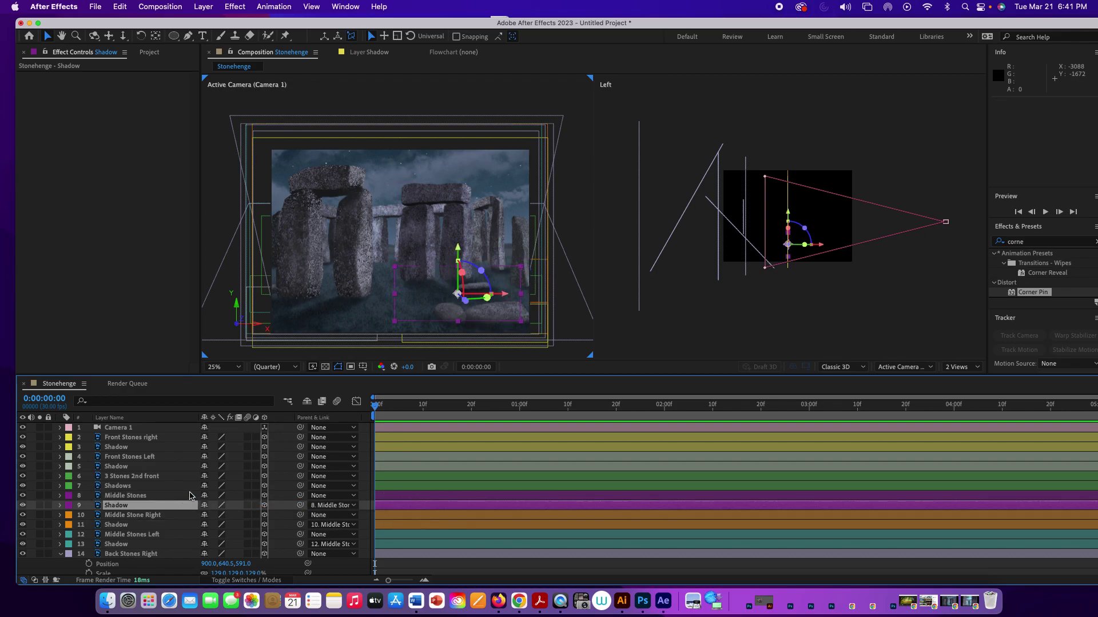
Parent the green, sea foam and yellow shadow layers to 3 Stones 2nd front, Front Stones Left and Front Stones right respectively
{"action": "left_click", "coordinate": [167, 477]}
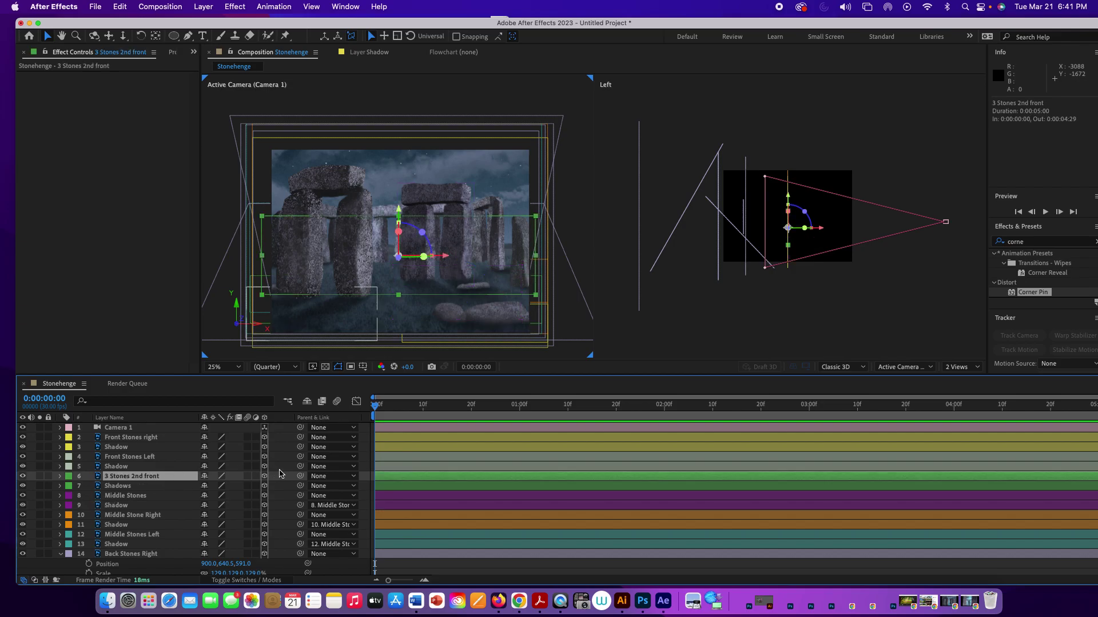
{"action": "left_click", "coordinate": [153, 489]}
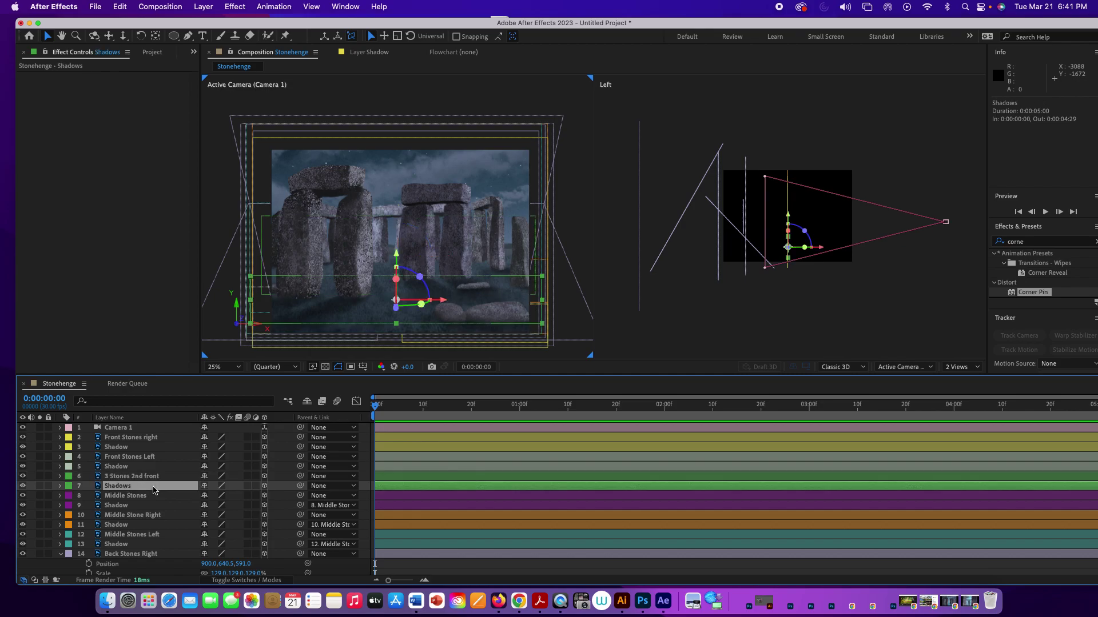
{"action": "left_click_drag", "start_coordinate": [300, 486], "coordinate": [131, 478]}
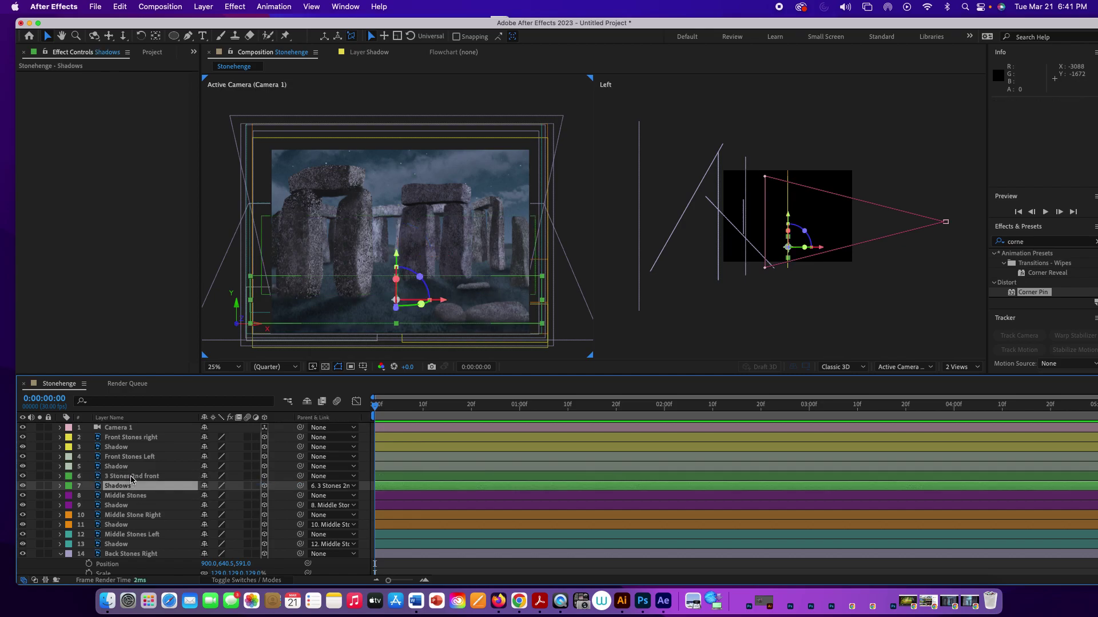
{"action": "left_click", "coordinate": [145, 468]}
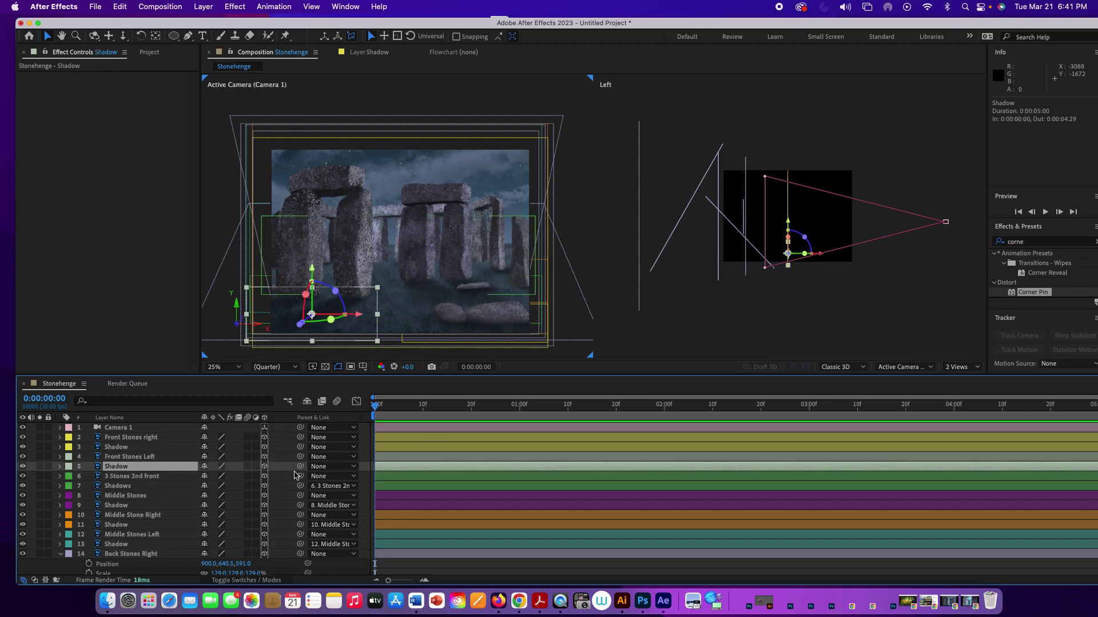
{"action": "left_click_drag", "start_coordinate": [300, 467], "coordinate": [158, 457]}
{"action": "left_click", "coordinate": [158, 447]}
{"action": "left_click_drag", "start_coordinate": [300, 447], "coordinate": [188, 439]}
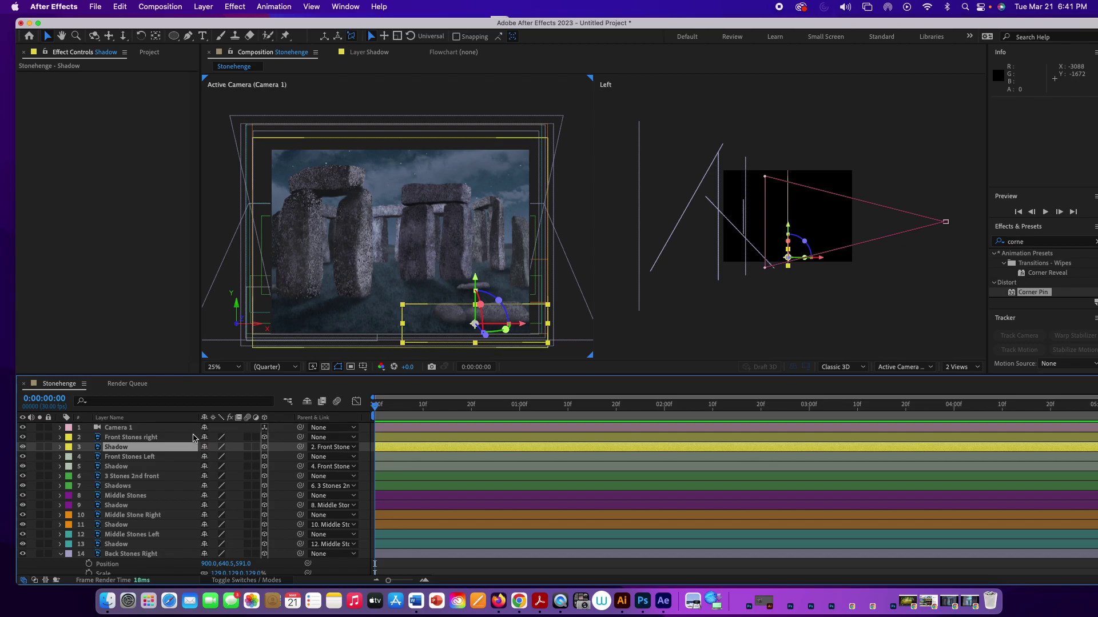
Hide layers 2 through 11 and push Middle Stones Left back in depth to a Z position of 584
{"action": "left_click_drag", "start_coordinate": [22, 437], "coordinate": [27, 524]}
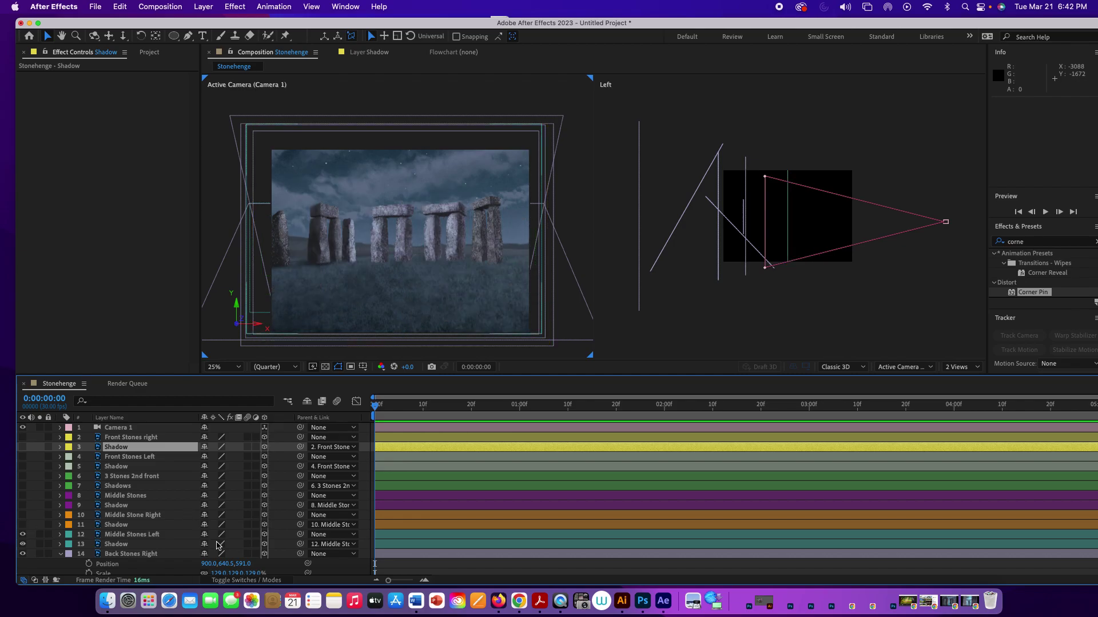
{"action": "left_click", "coordinate": [153, 537]}
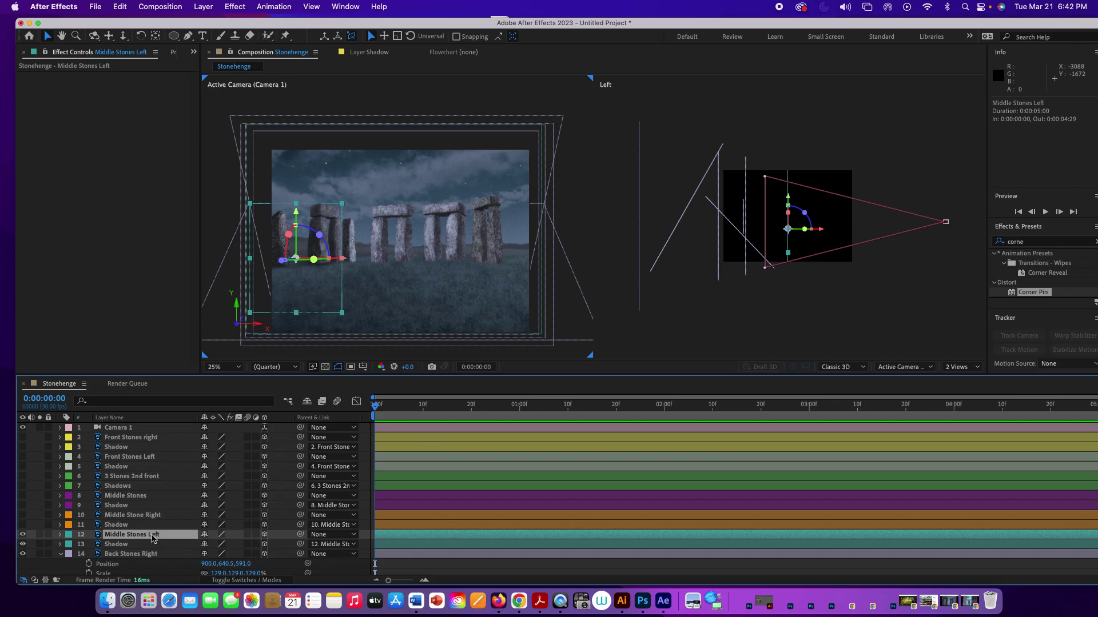
{"action": "key", "text": "p"}
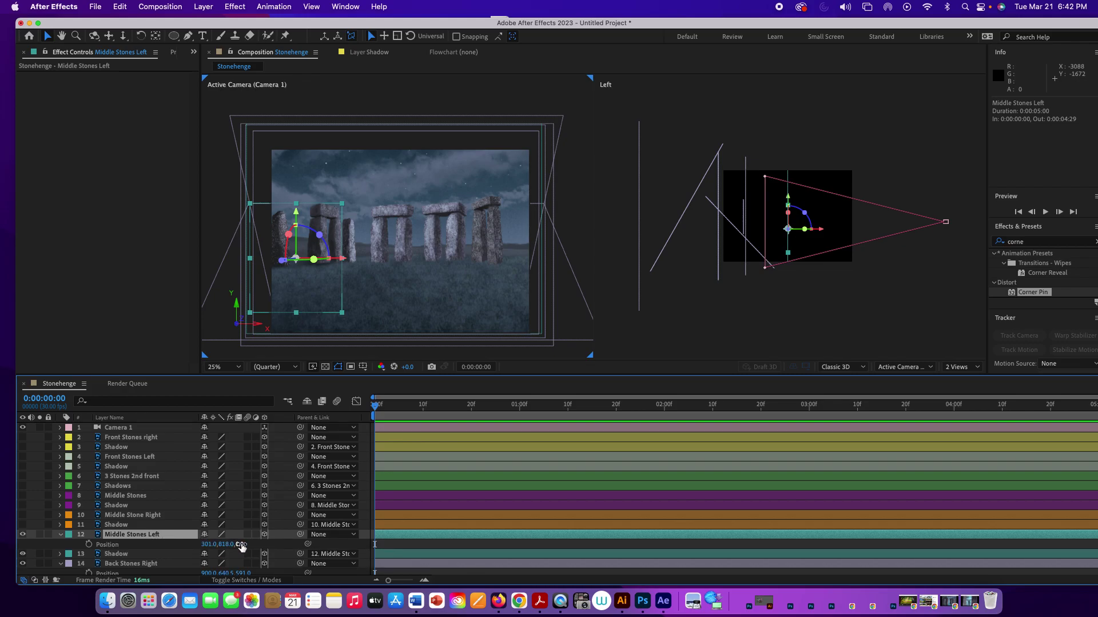
{"action": "left_click_drag", "start_coordinate": [247, 544], "coordinate": [561, 531]}
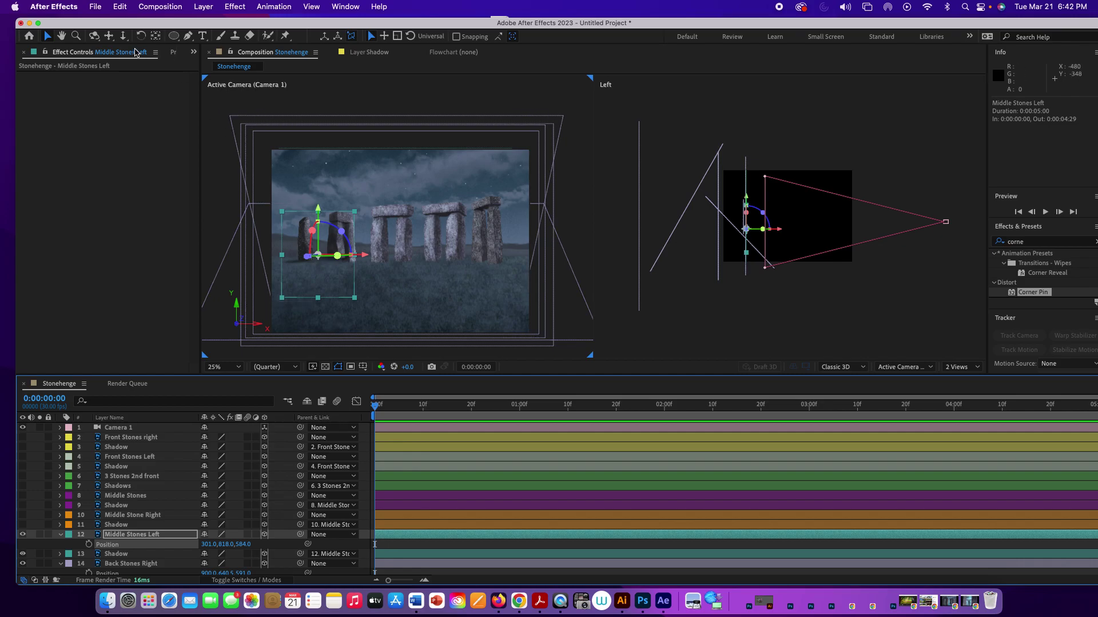
Dolly the camera back to about Z -2234.8 and scale Middle Stones Left to 122%
{"action": "key", "text": "c"}
{"action": "left_click_drag", "start_coordinate": [425, 223], "coordinate": [425, 192]}
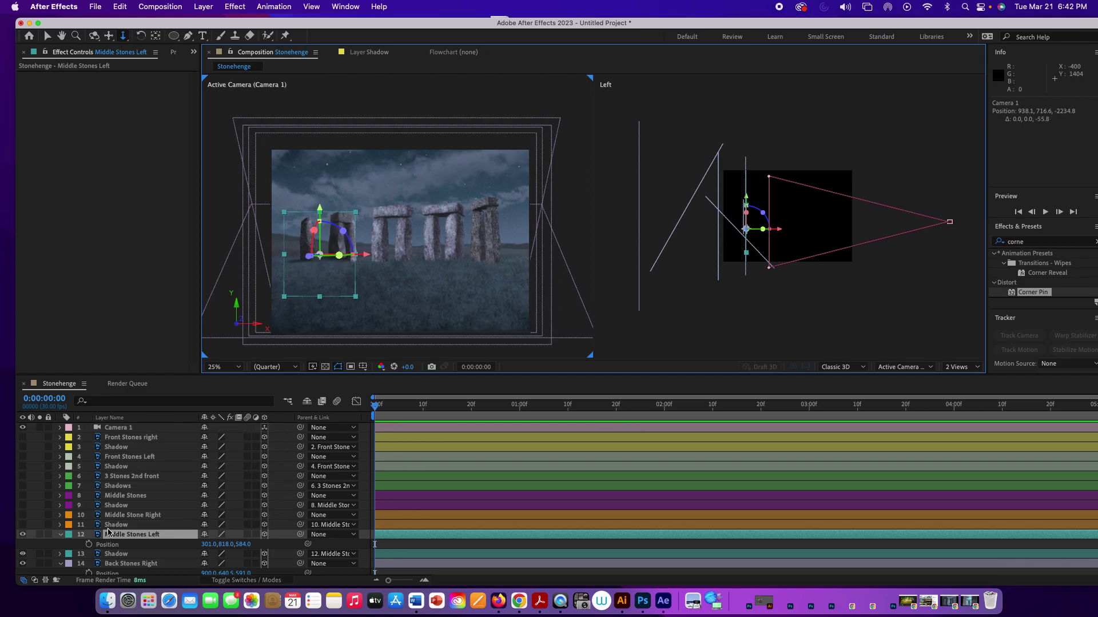
{"action": "left_click", "coordinate": [151, 540]}
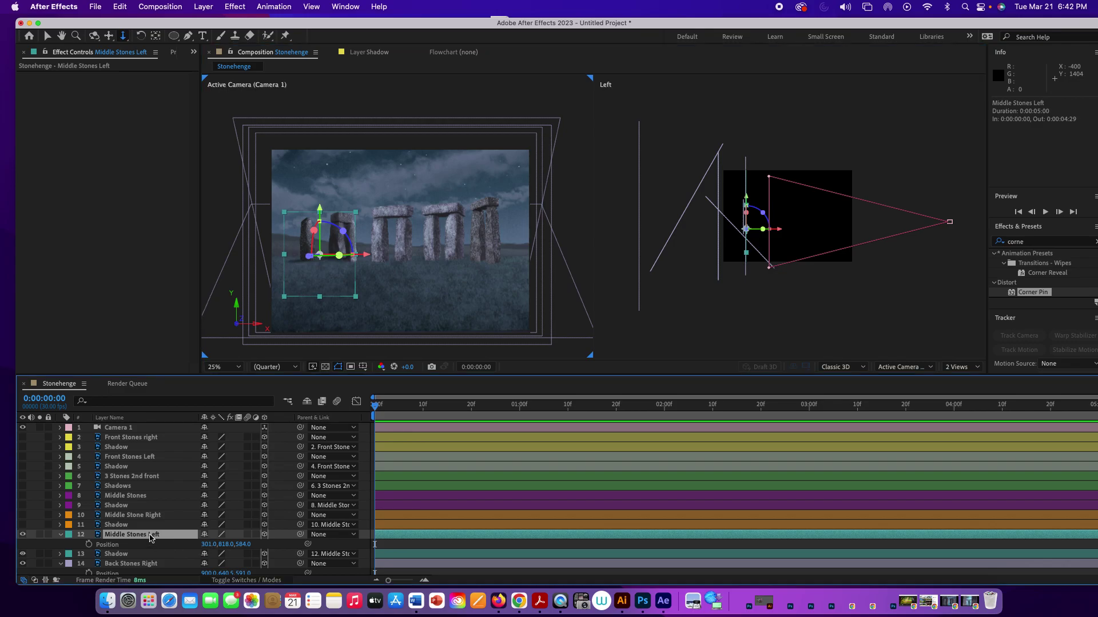
{"action": "key", "text": "shift+s"}
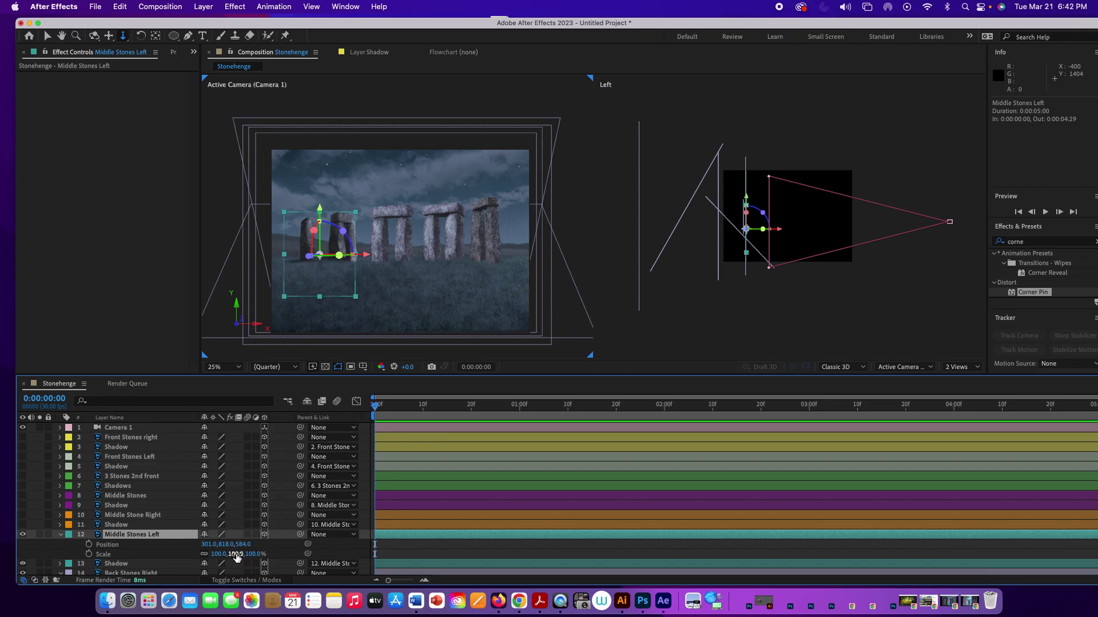
{"action": "left_click_drag", "start_coordinate": [235, 554], "coordinate": [248, 554]}
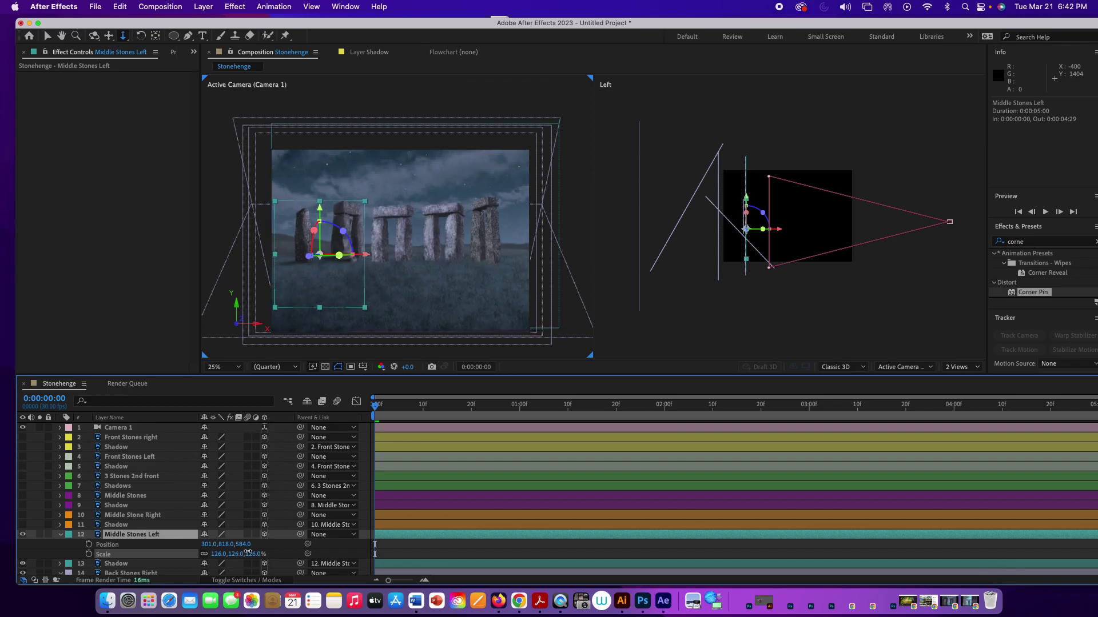
{"action": "left_click_drag", "start_coordinate": [248, 554], "coordinate": [245, 554]}
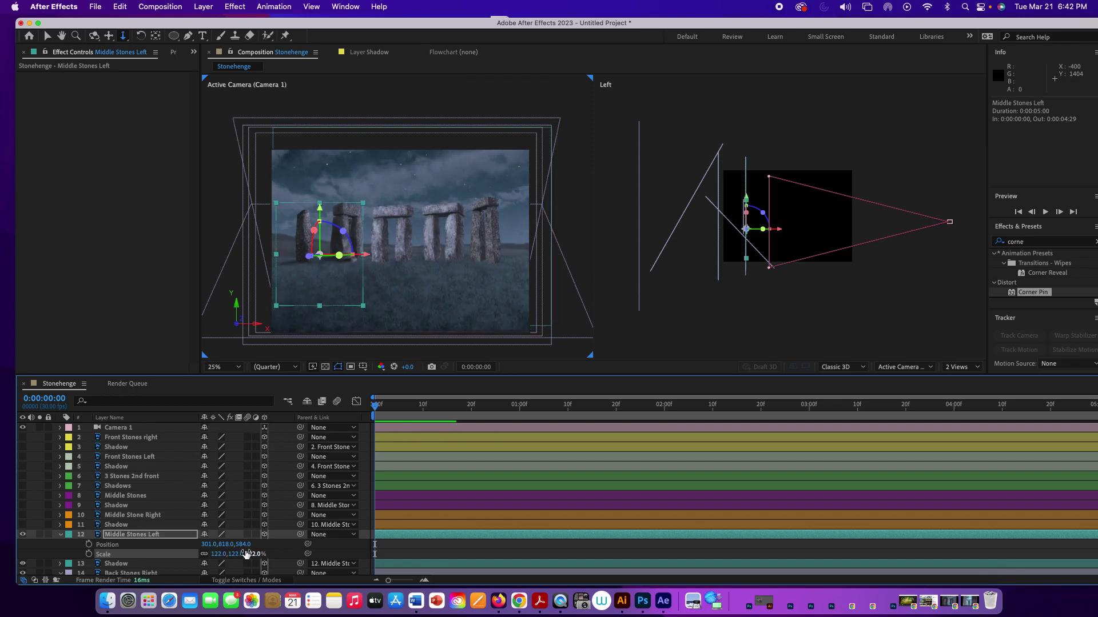
Set the X position of Middle Stones Left to 149 and dolly the camera back to about Z -2334.9
{"action": "left_click_drag", "start_coordinate": [213, 546], "coordinate": [161, 543]}
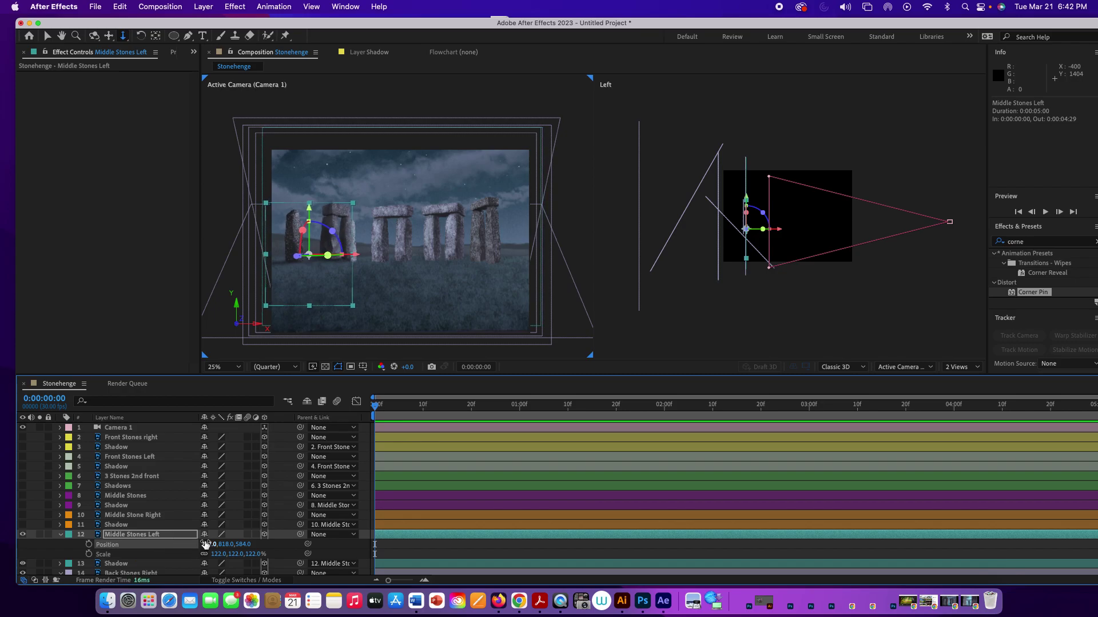
{"action": "left_click_drag", "start_coordinate": [206, 545], "coordinate": [171, 544]}
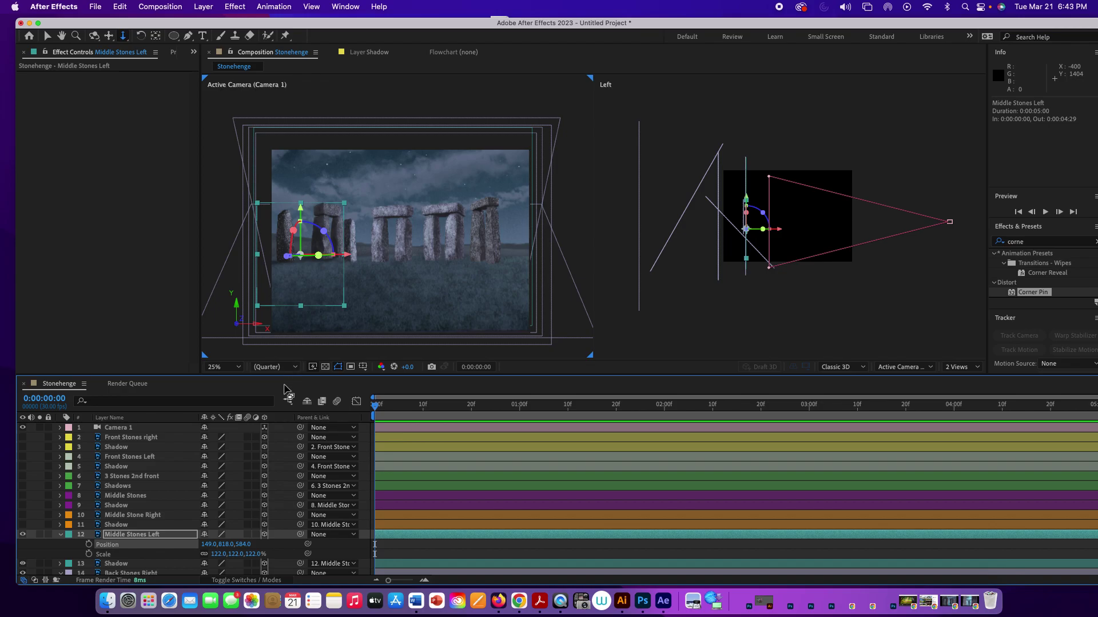
{"action": "left_click", "coordinate": [321, 247]}
{"action": "scroll", "coordinate": [321, 247], "scroll_direction": "down", "scroll_amount": 2}
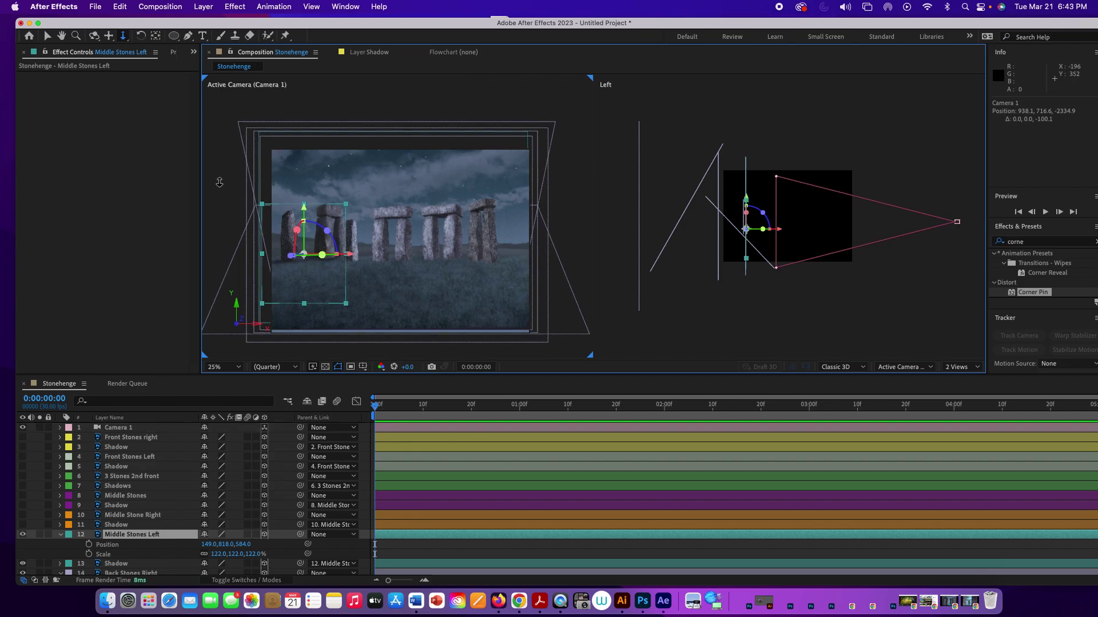
Move Middle Stones Left in the camera view to about X 121, Y 855.4, and deselect it
{"action": "left_click", "coordinate": [47, 36]}
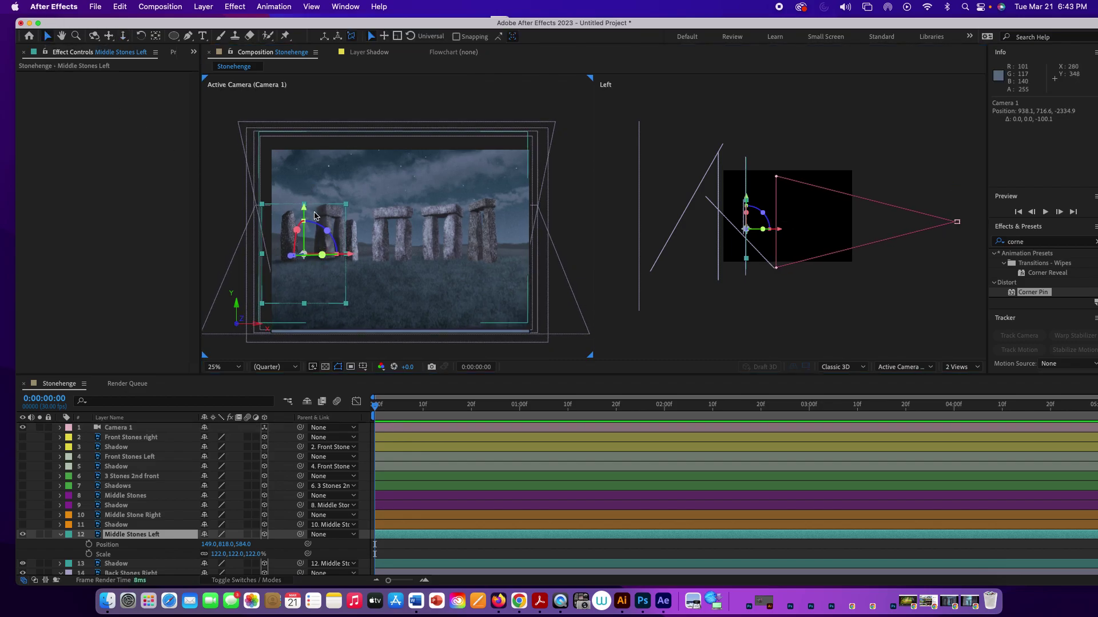
{"action": "left_click_drag", "start_coordinate": [323, 240], "coordinate": [320, 245]}
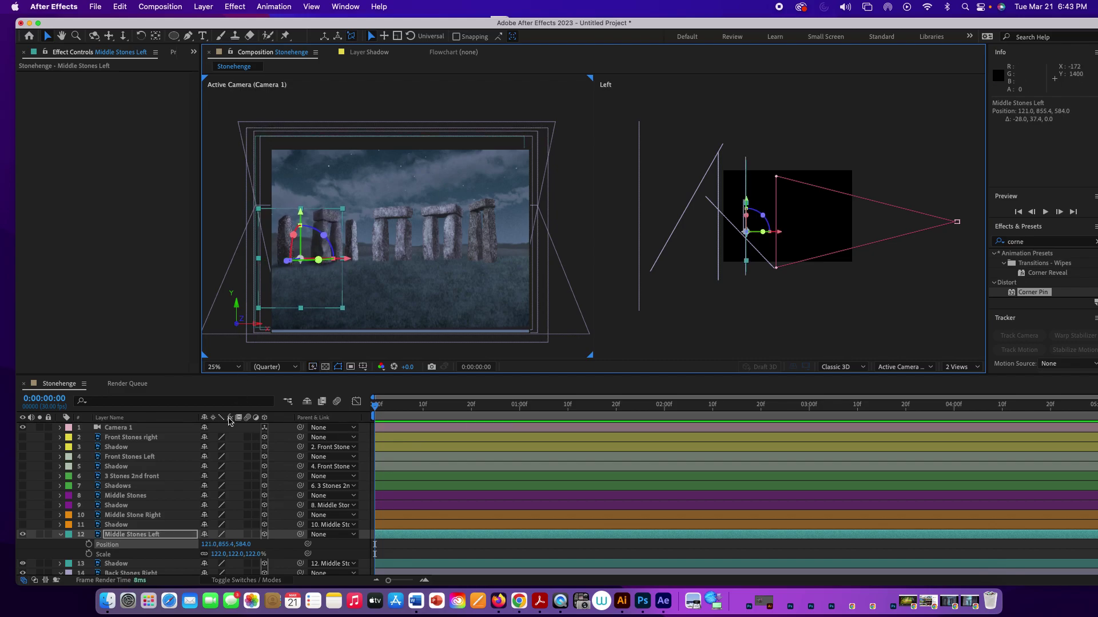
{"action": "key", "text": "F2"}
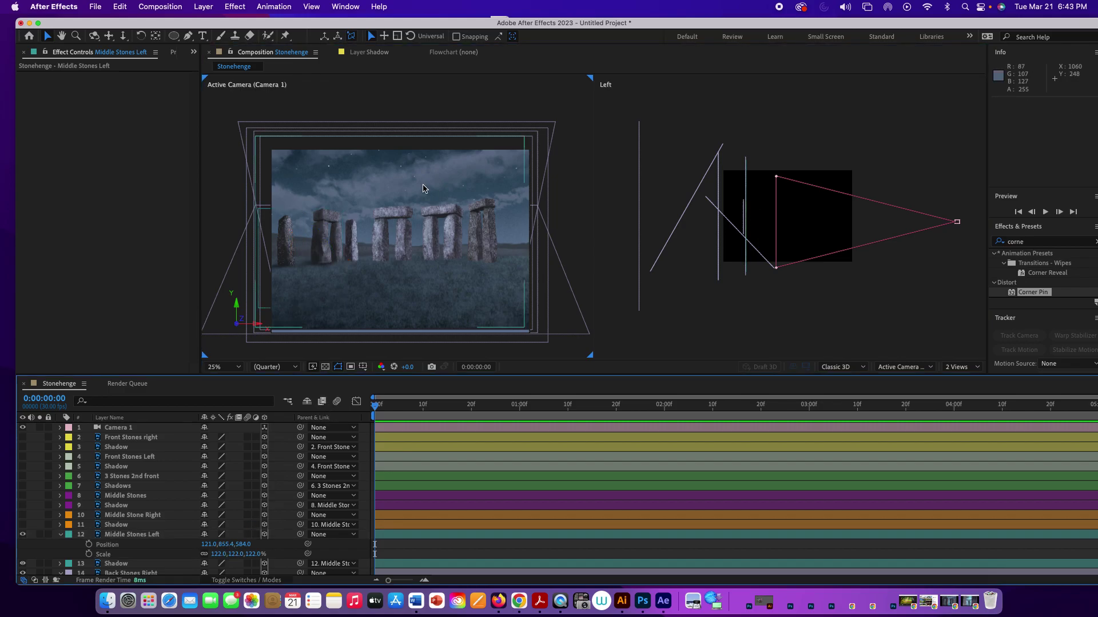
{"action": "left_click", "coordinate": [125, 34]}
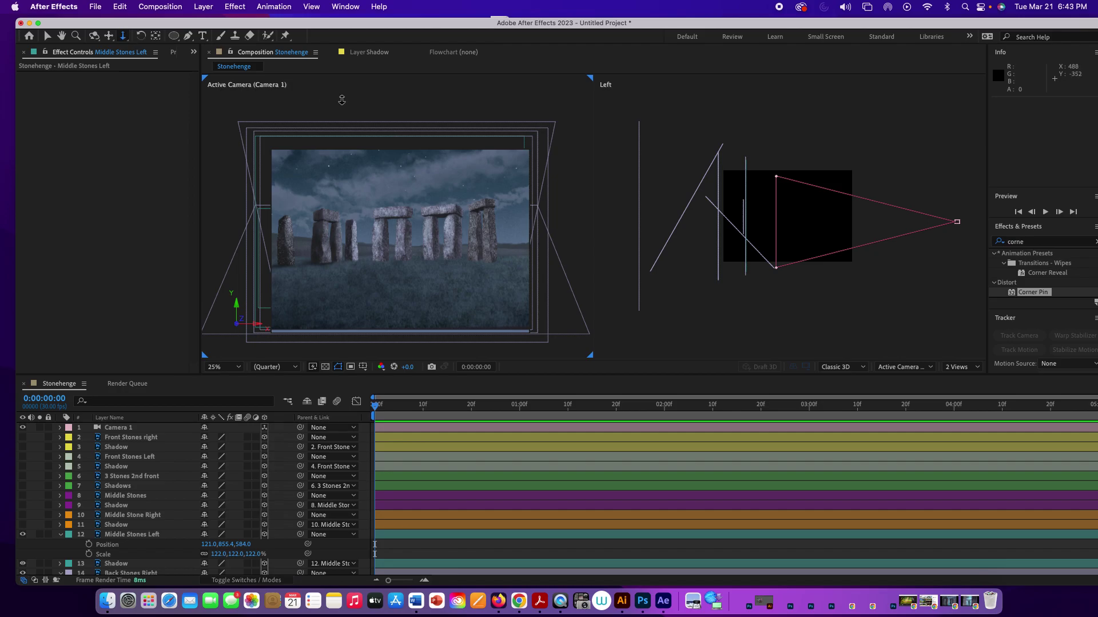
{"action": "left_click_drag", "start_coordinate": [403, 269], "coordinate": [377, 217]}
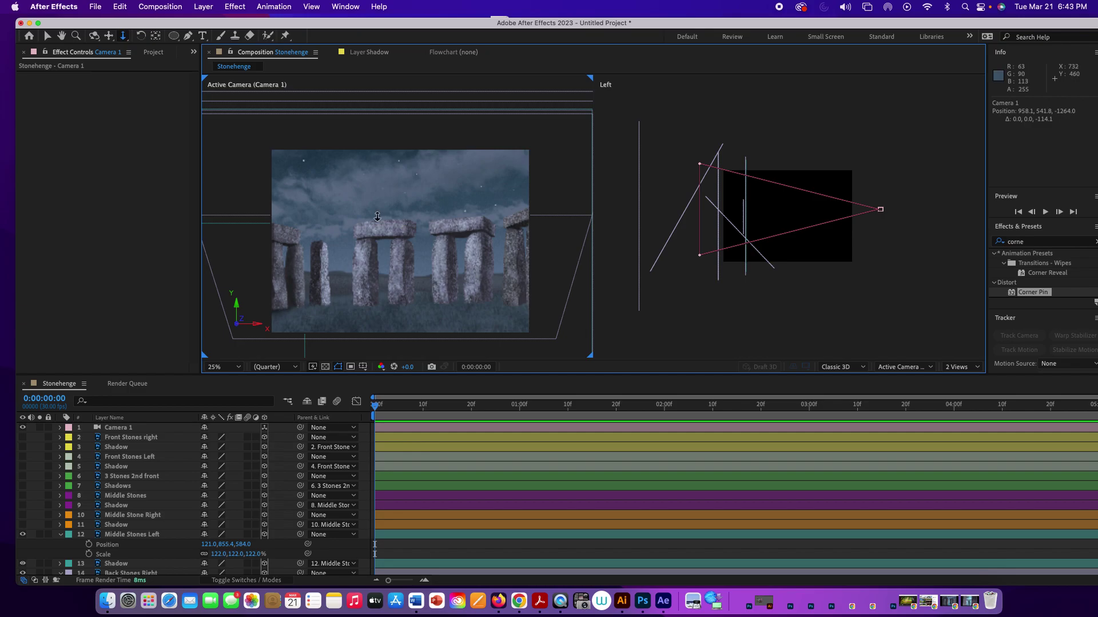
{"action": "key", "text": "cmd+z"}
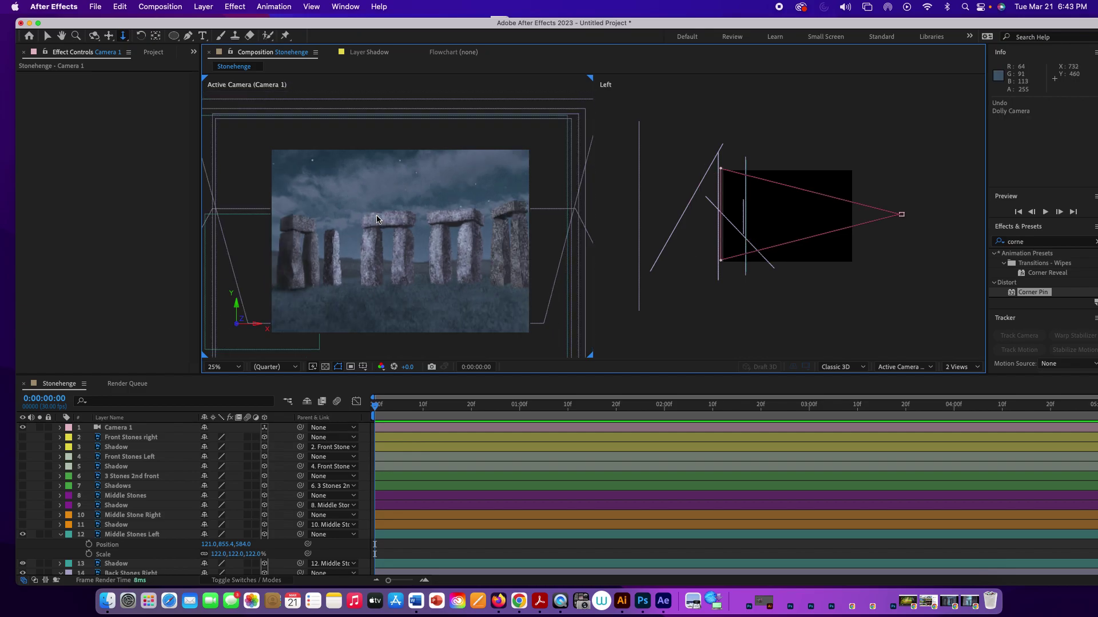
{"action": "key", "text": "super+z"}
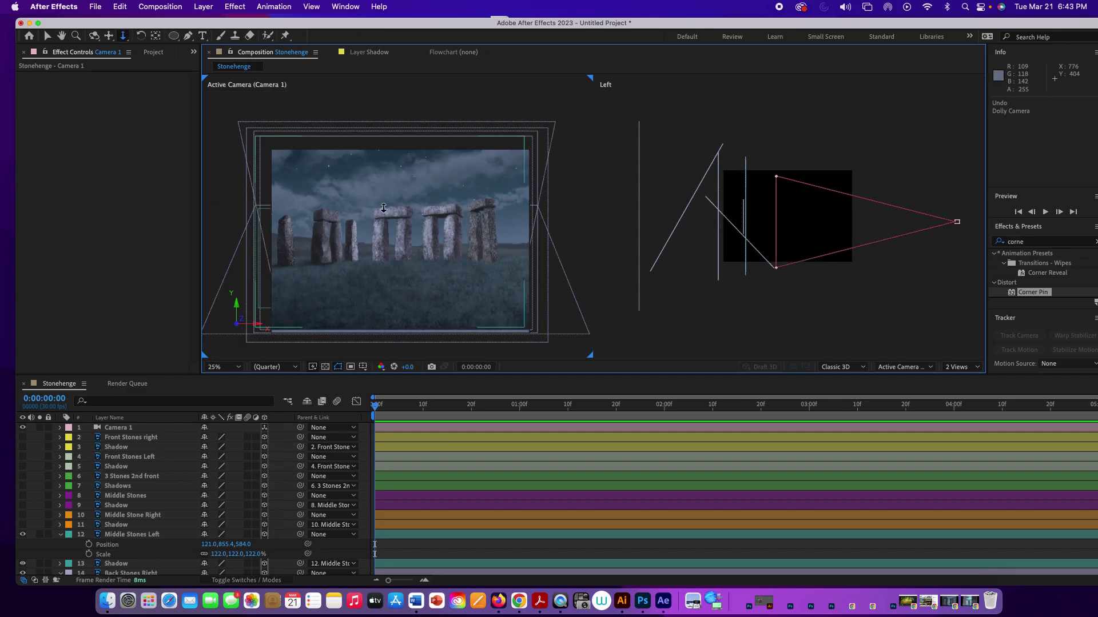
Pan the camera to about X 903.4, Y 620.8 and dolly it back to about Z -2489.7
{"action": "left_click_drag", "start_coordinate": [381, 207], "coordinate": [407, 215]}
{"action": "key", "text": "super+shift+a"}
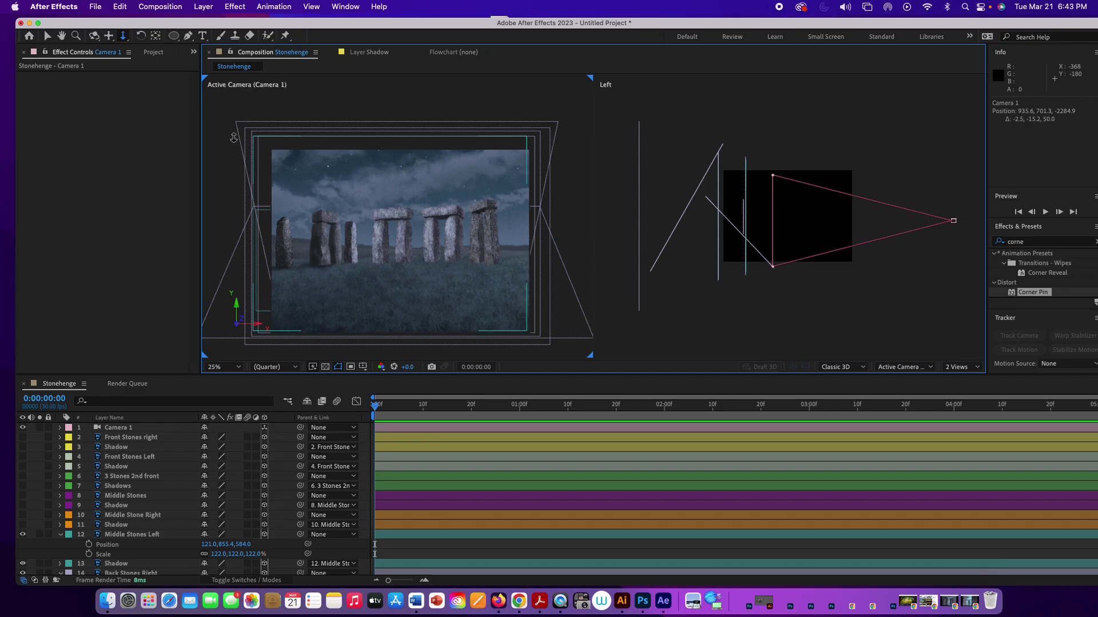
{"action": "left_click", "coordinate": [109, 35]}
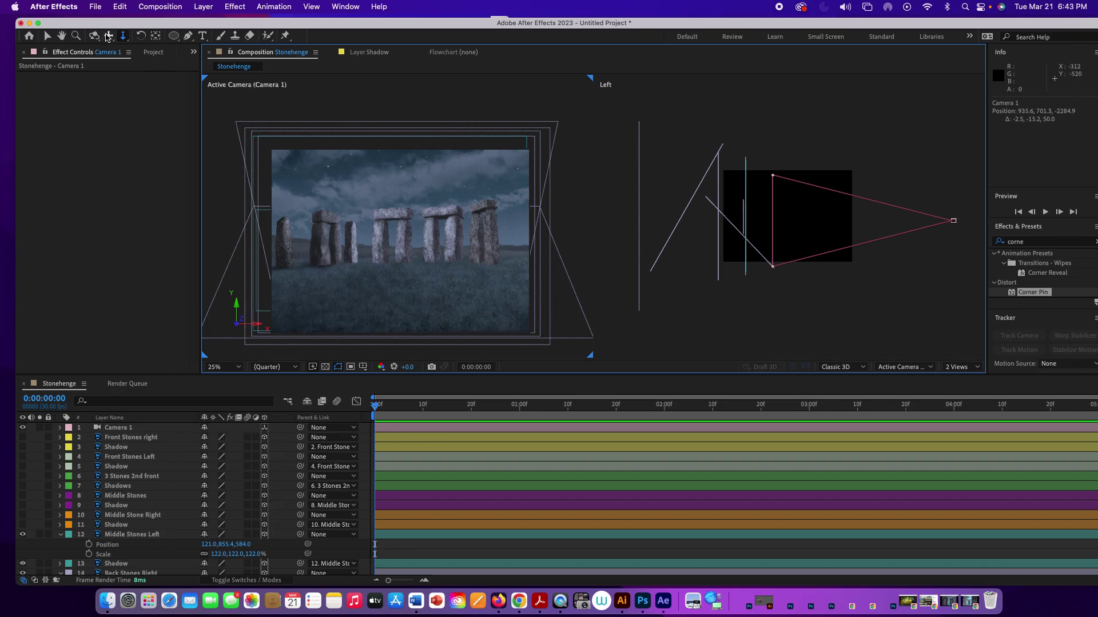
{"action": "left_click_drag", "start_coordinate": [355, 161], "coordinate": [361, 174]}
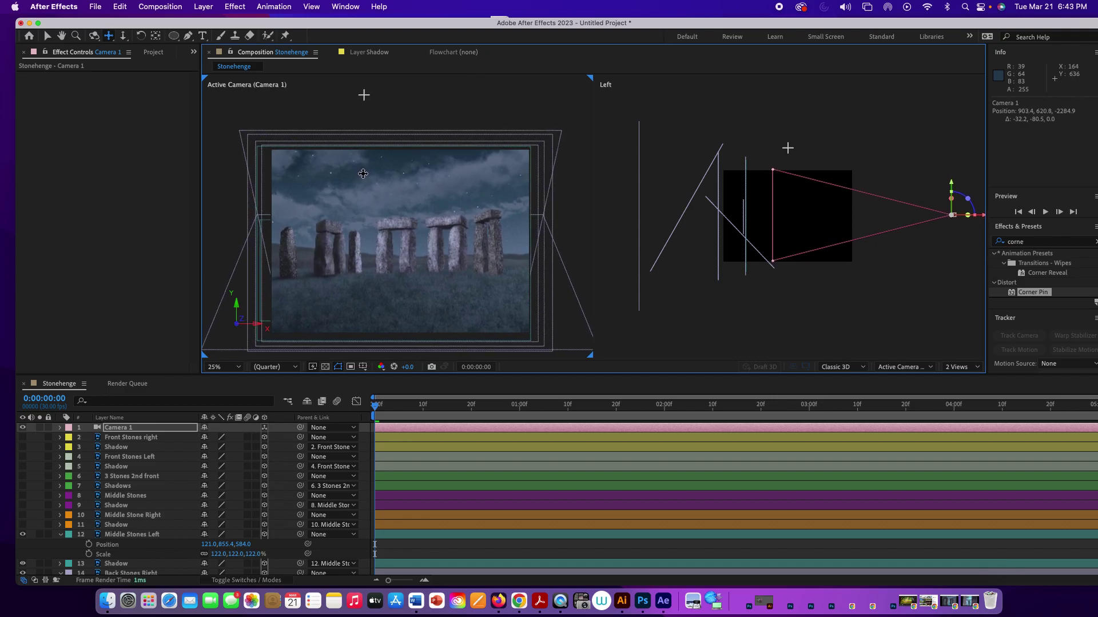
{"action": "key", "text": "F2"}
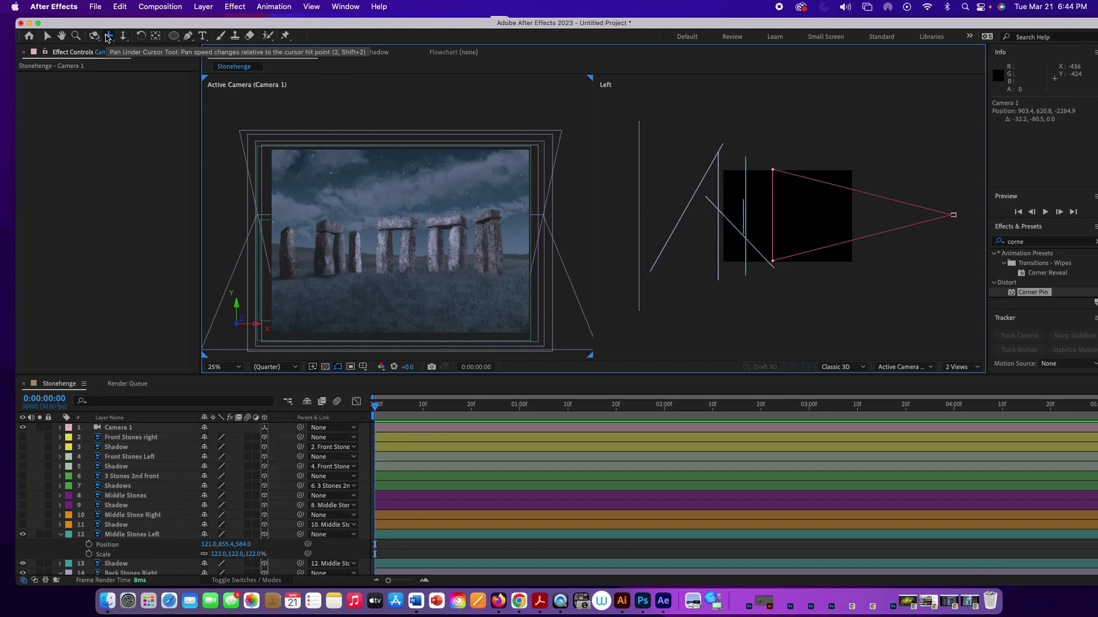
{"action": "left_click", "coordinate": [123, 35]}
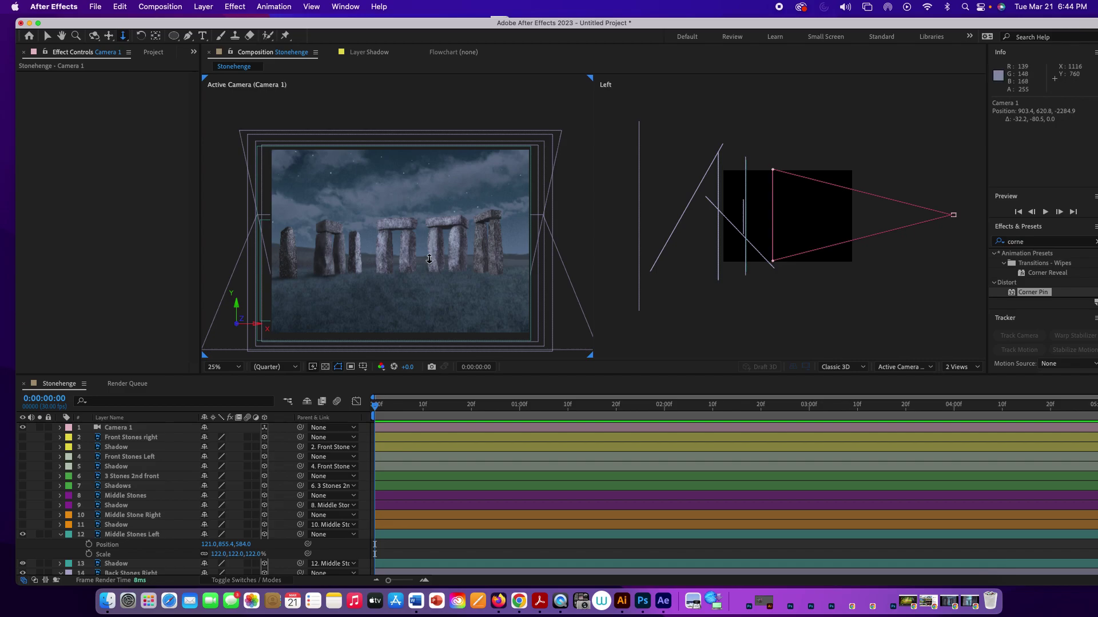
{"action": "left_click_drag", "start_coordinate": [429, 183], "coordinate": [421, 269]}
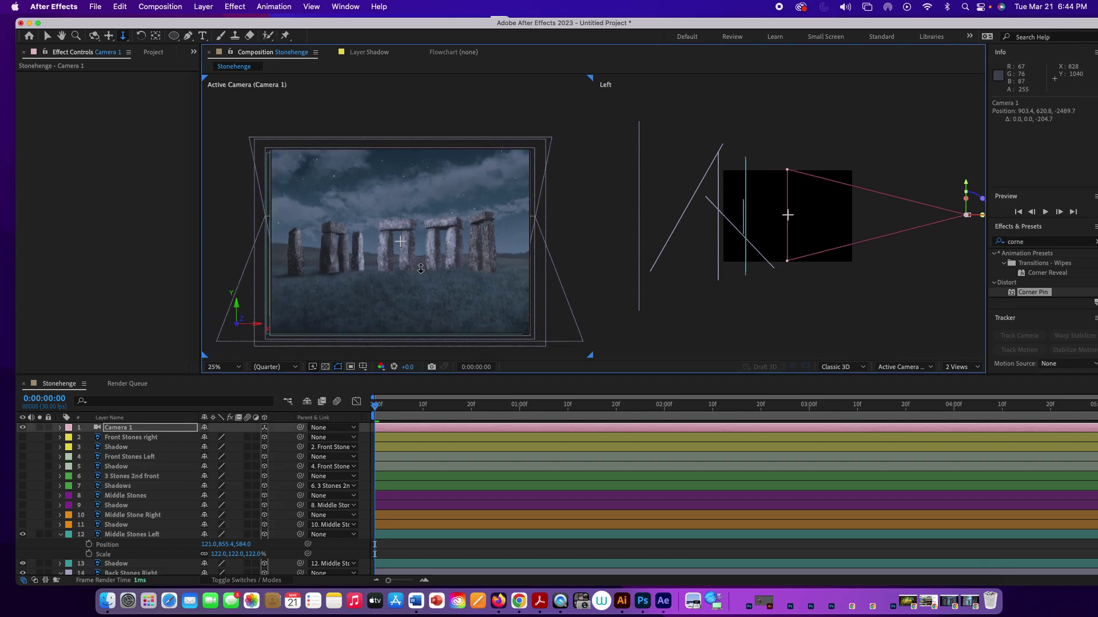
{"action": "key", "text": "super+shift+a"}
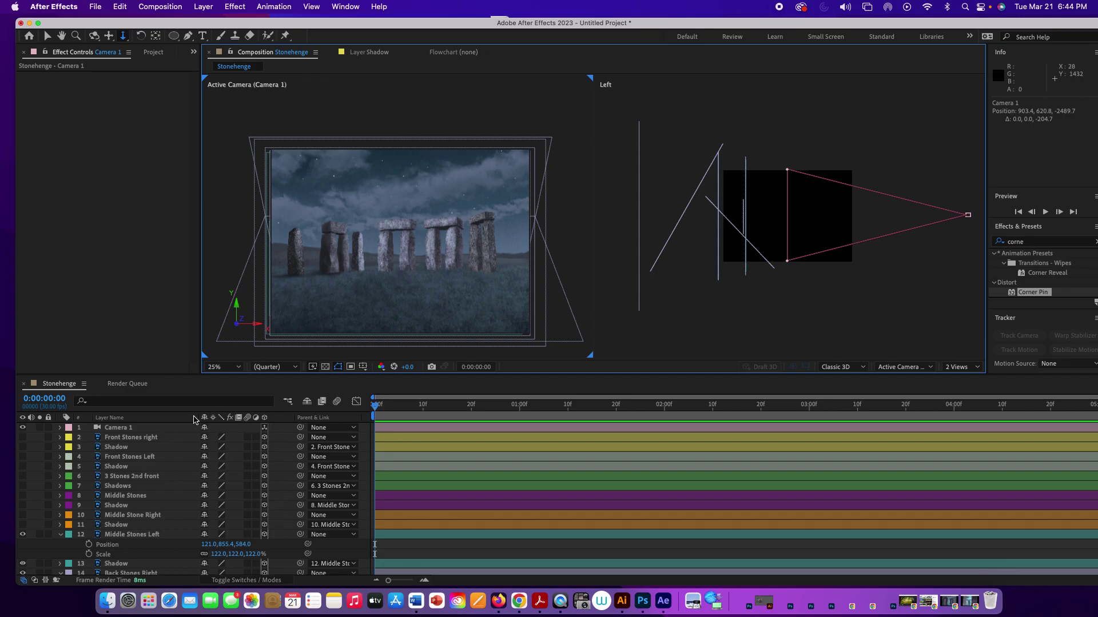
Show Middle Stone Right and its shadow, and push Middle Stone Right back in depth to a Z position of 517
{"action": "left_click", "coordinate": [116, 526]}
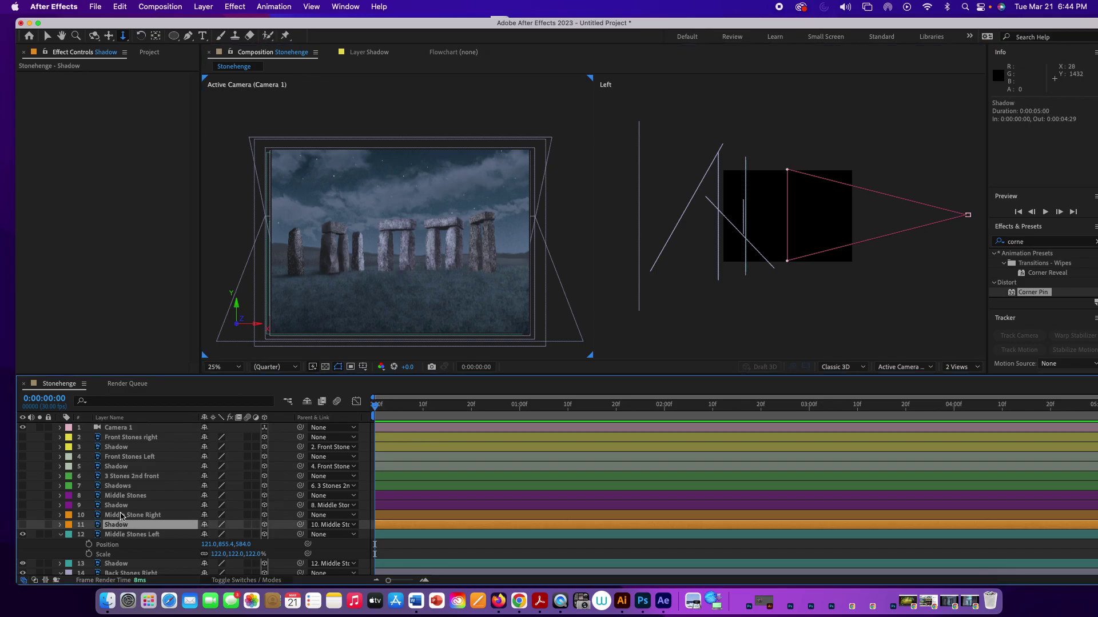
{"action": "left_click", "coordinate": [121, 516]}
{"action": "left_click", "coordinate": [23, 515]}
{"action": "left_click", "coordinate": [23, 526]}
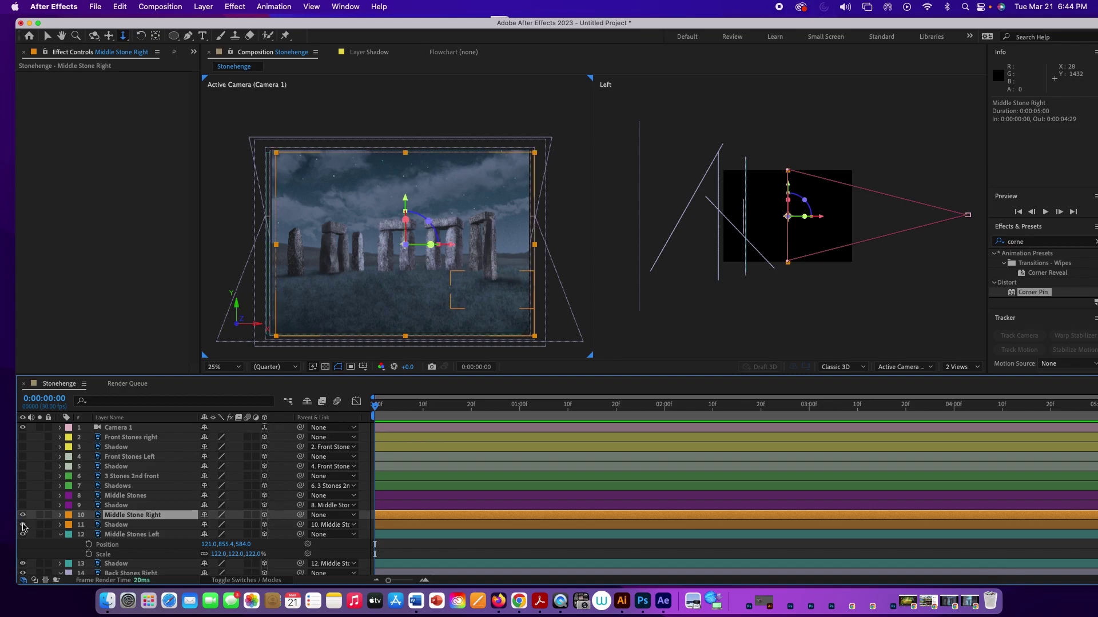
{"action": "left_click", "coordinate": [23, 535]}
{"action": "key", "text": "p"}
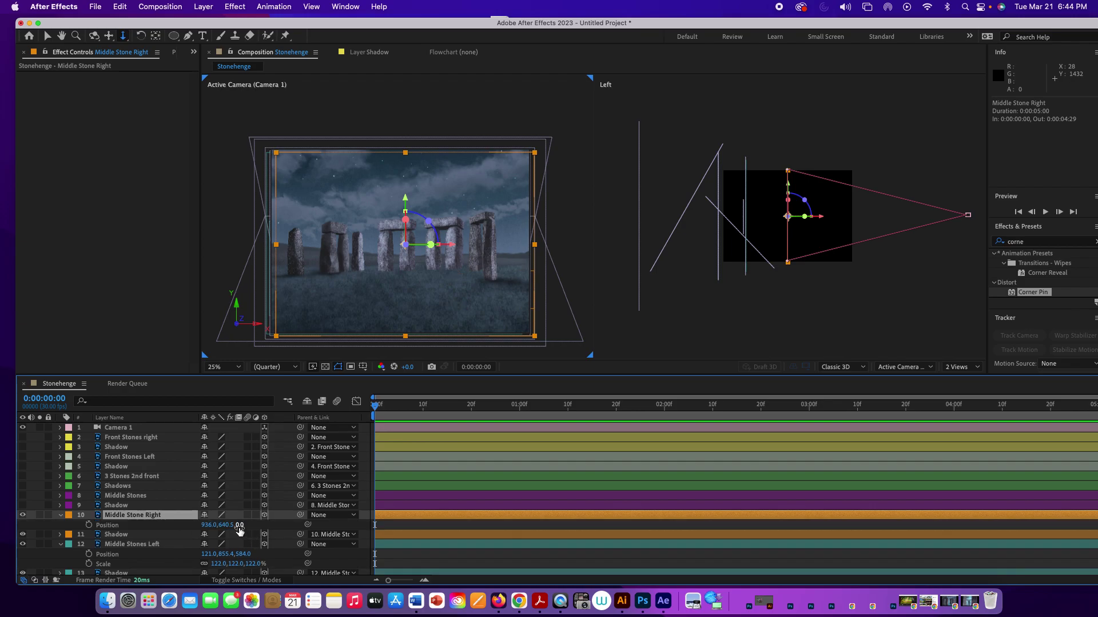
{"action": "left_click_drag", "start_coordinate": [239, 527], "coordinate": [582, 575]}
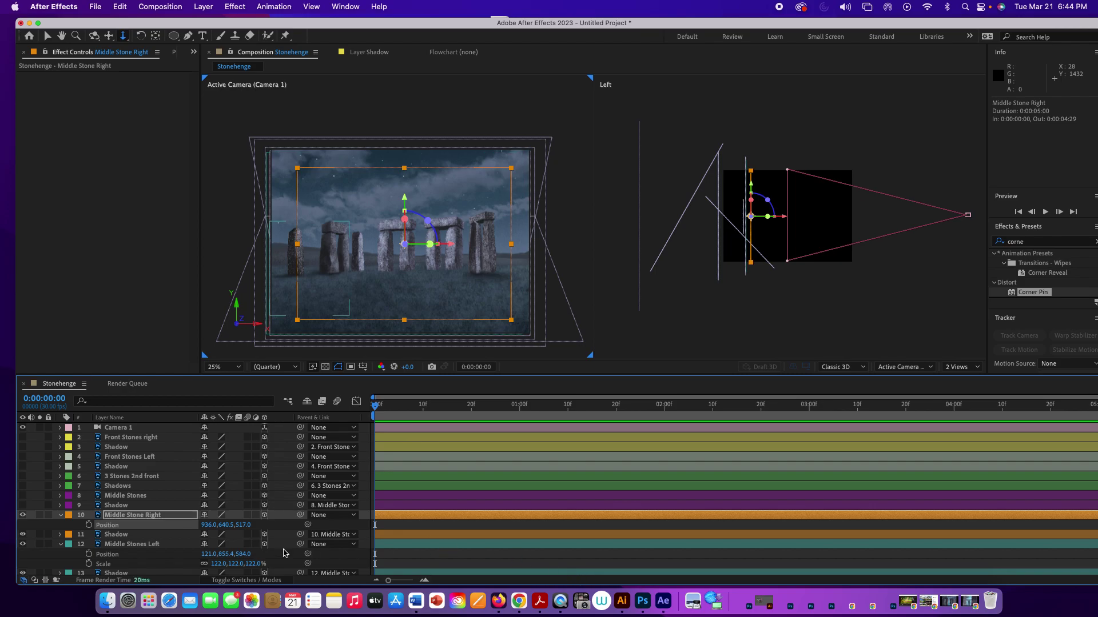
Scale Middle Stone Right to 127%
{"action": "left_click", "coordinate": [172, 517]}
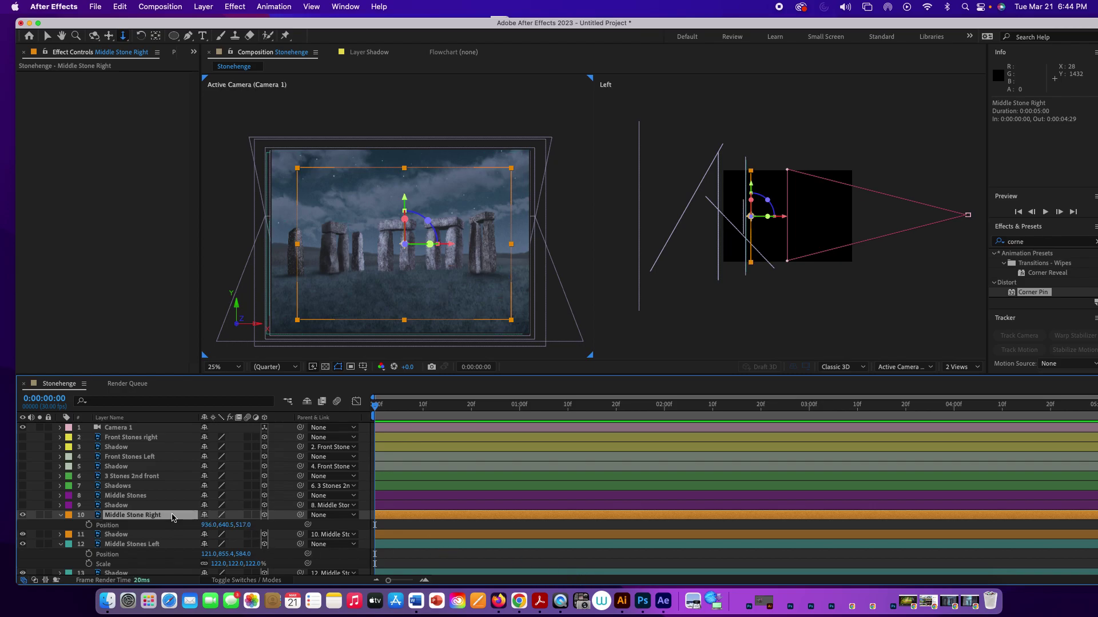
{"action": "key", "text": "shift+s"}
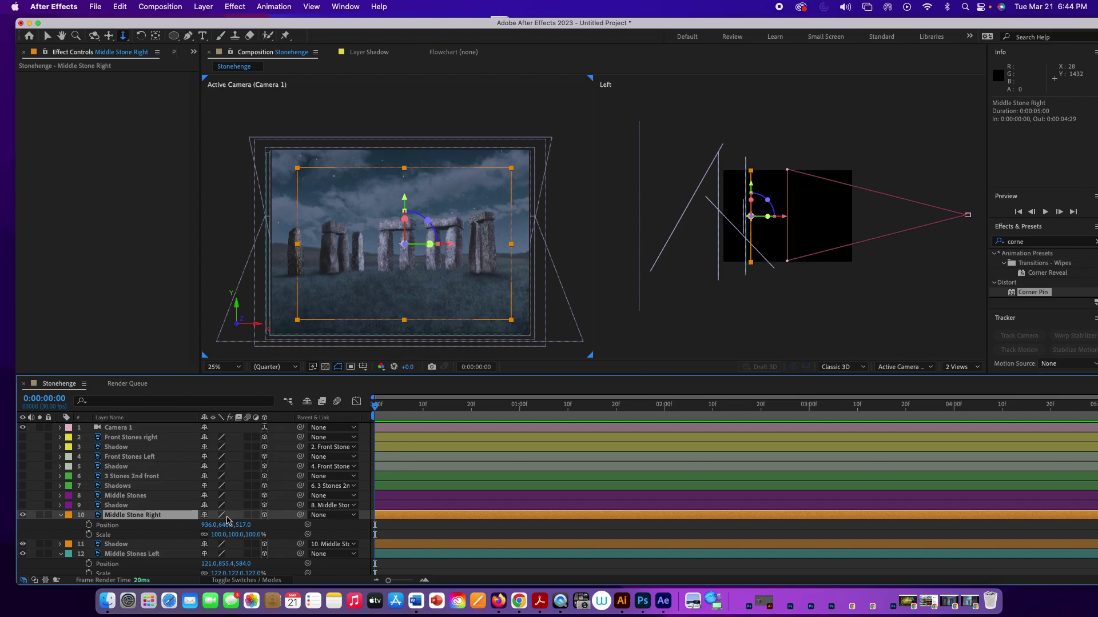
{"action": "left_click_drag", "start_coordinate": [232, 535], "coordinate": [247, 534]}
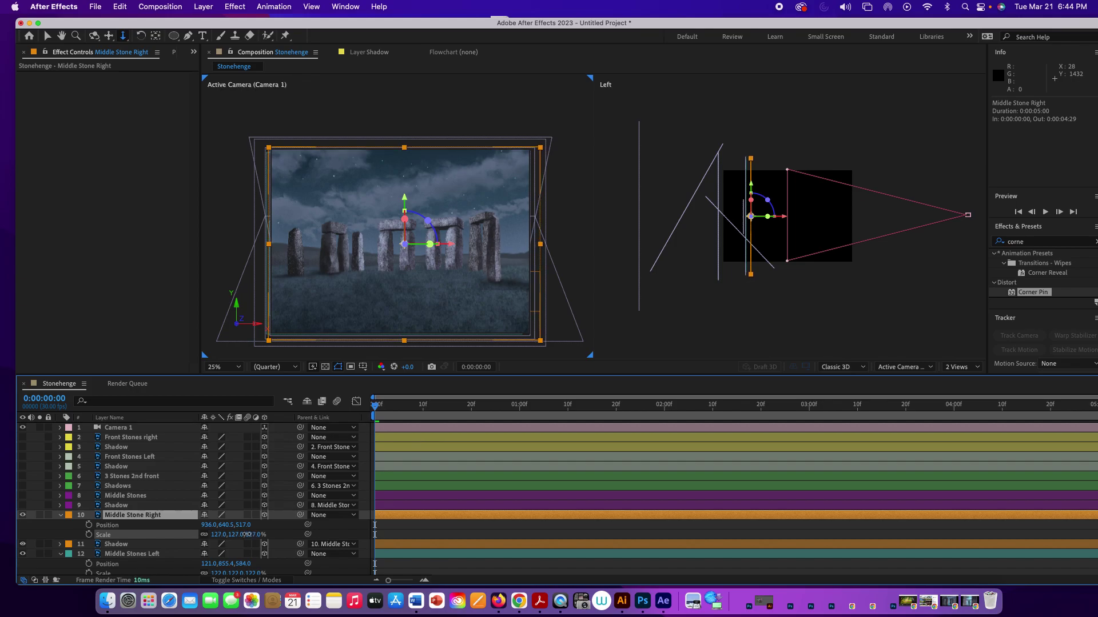
{"action": "key", "text": "Return"}
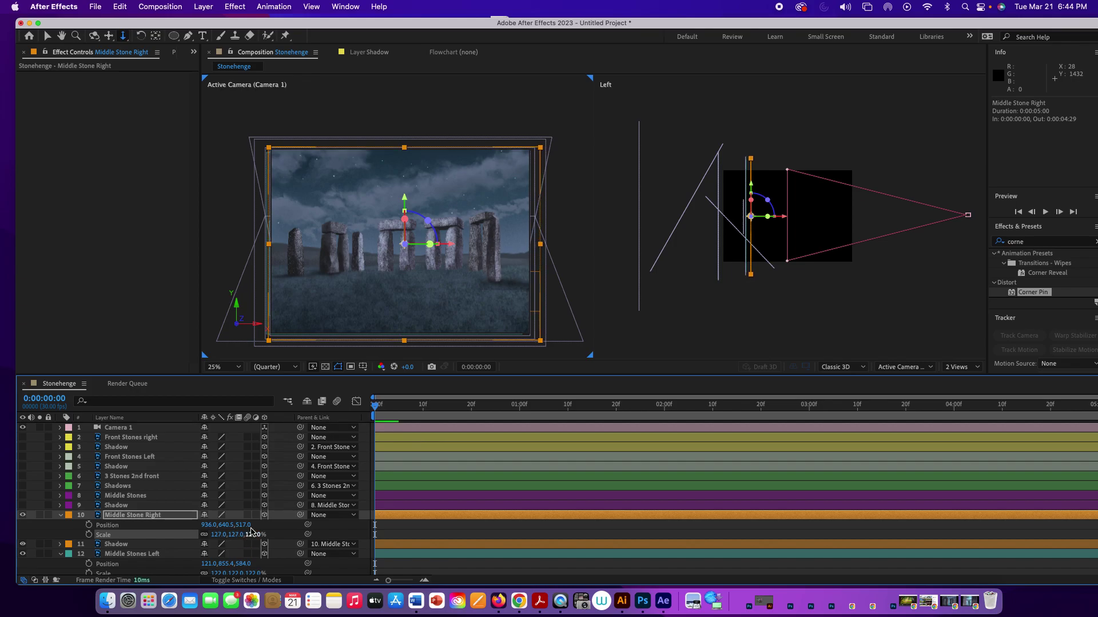
Show Middle Stones and its shadow, and push Middle Stones back in depth to a Z position of 372
{"action": "left_click", "coordinate": [112, 497]}
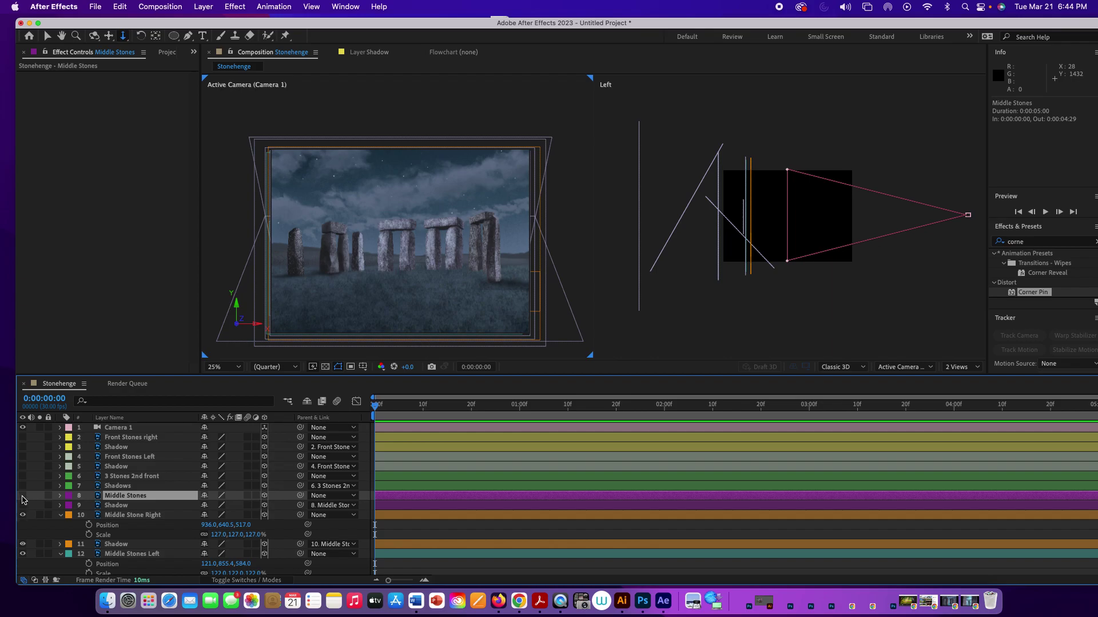
{"action": "left_click", "coordinate": [22, 496]}
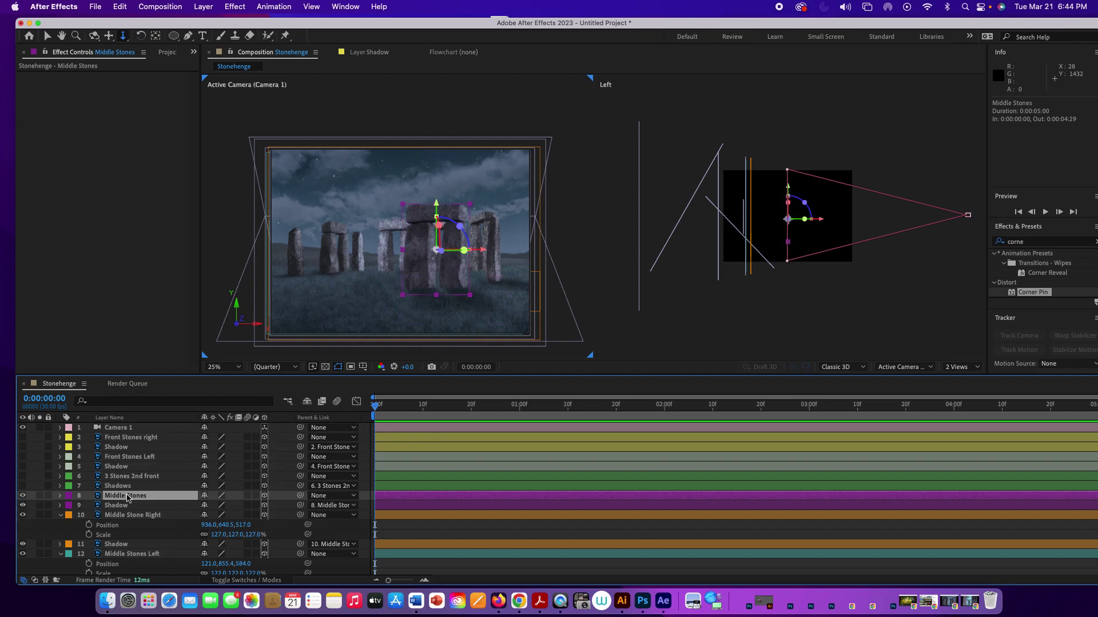
{"action": "key", "text": "p"}
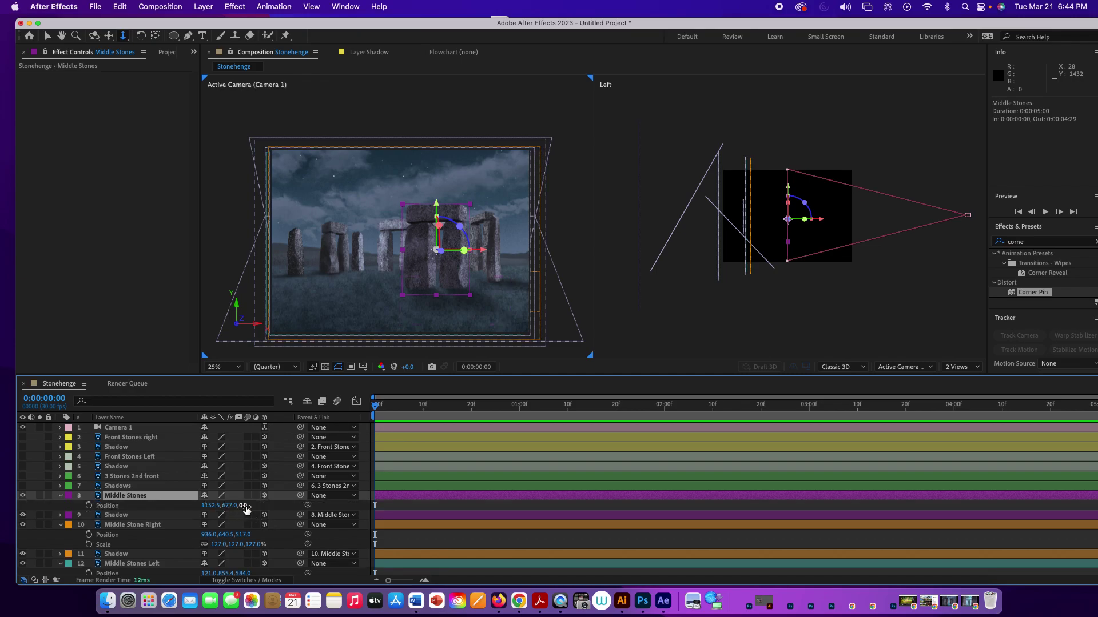
{"action": "left_click_drag", "start_coordinate": [244, 506], "coordinate": [538, 519]}
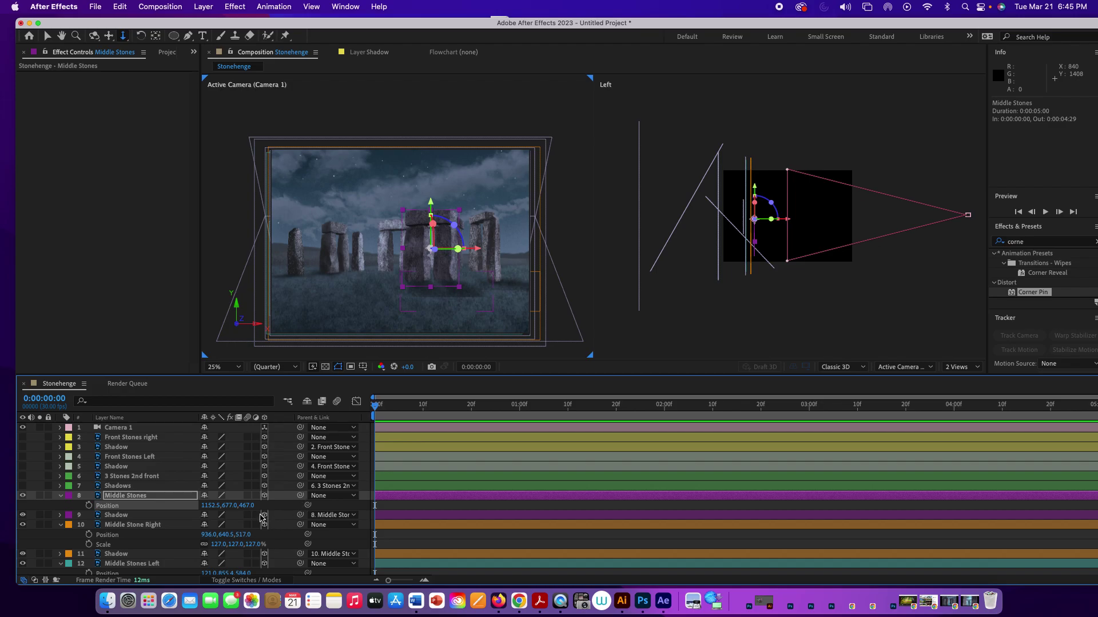
{"action": "left_click_drag", "start_coordinate": [248, 506], "coordinate": [213, 510]}
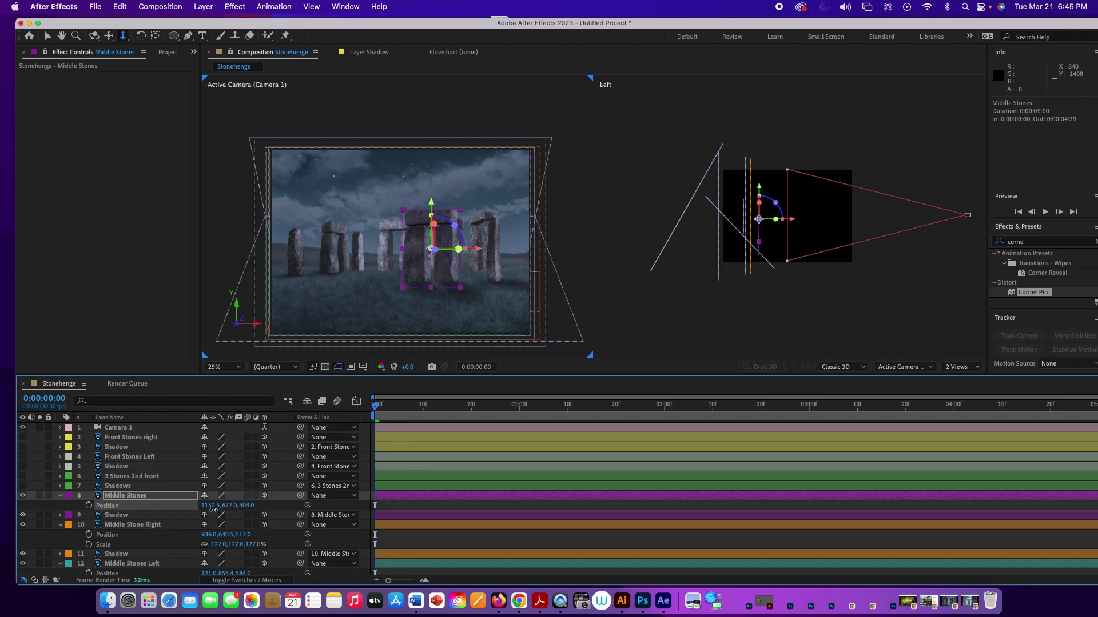
{"action": "left_click_drag", "start_coordinate": [212, 511], "coordinate": [200, 514]}
Scale Middle Stones to 110%
{"action": "left_click", "coordinate": [117, 497]}
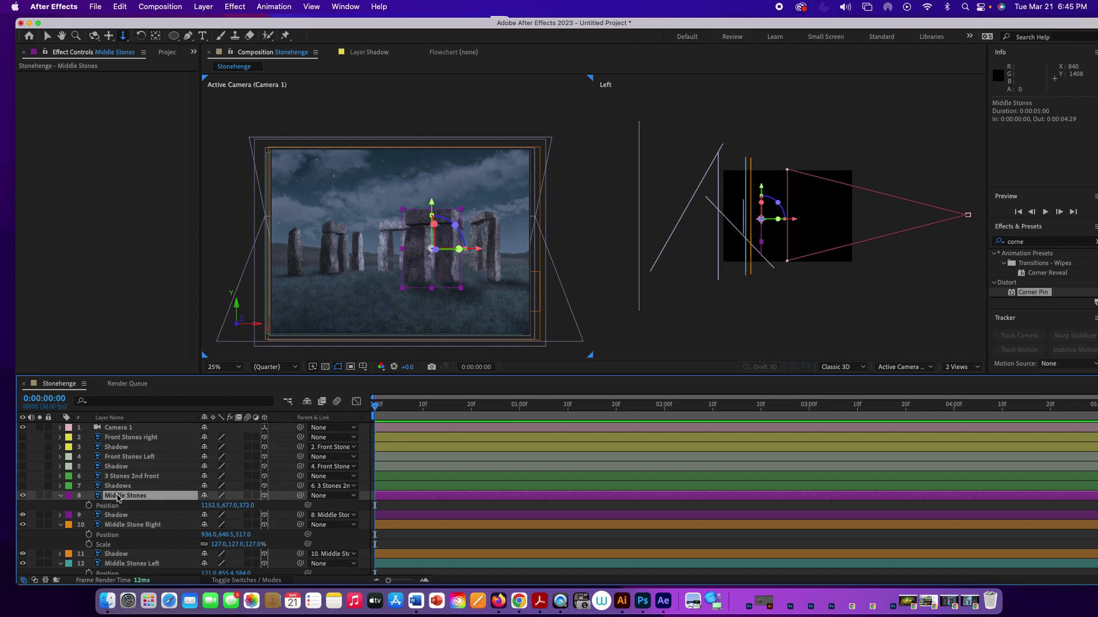
{"action": "key", "text": "shift+s"}
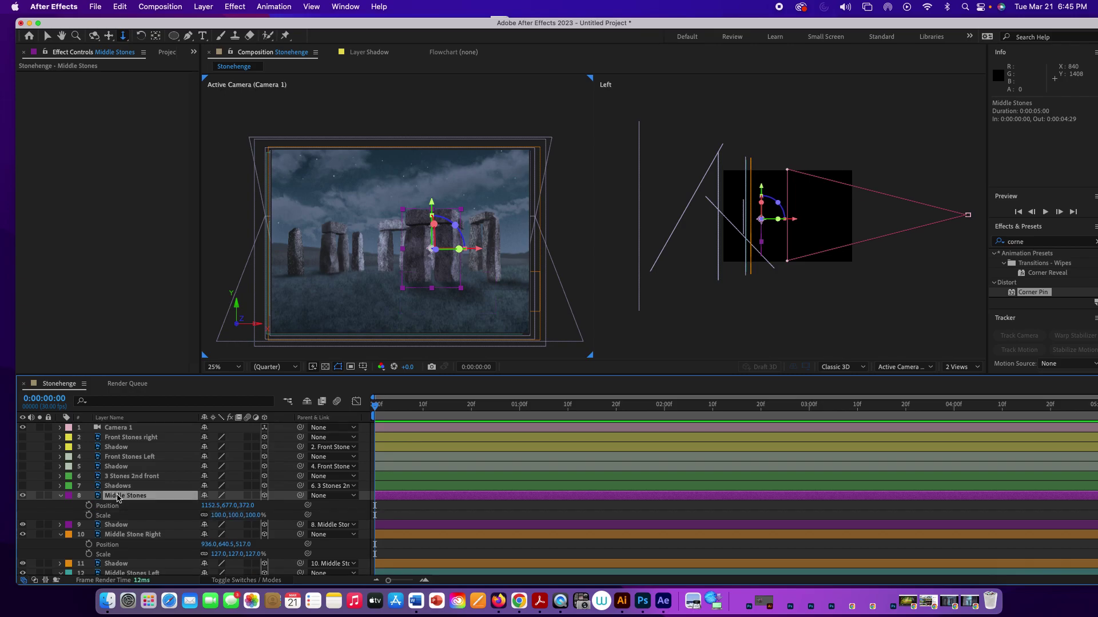
{"action": "left_click_drag", "start_coordinate": [235, 515], "coordinate": [243, 516]}
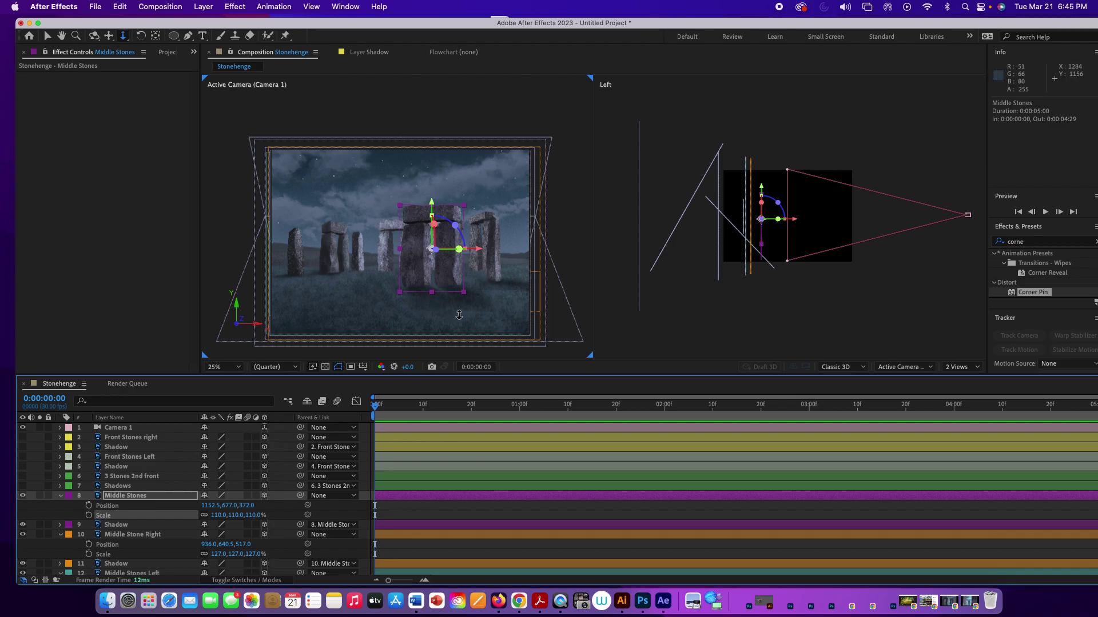
Give the timeline more height to show more layers, and set the Z position of Middle Stones to 287
{"action": "scroll", "coordinate": [470, 309], "scroll_direction": "down", "scroll_amount": 2}
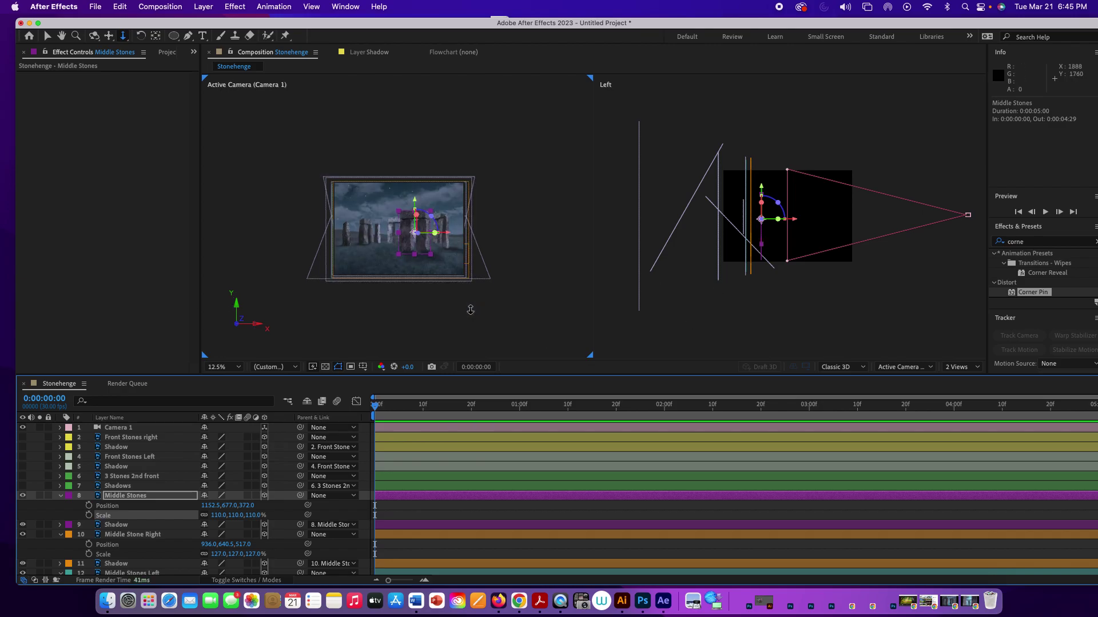
{"action": "scroll", "coordinate": [455, 279], "scroll_direction": "up", "scroll_amount": 2}
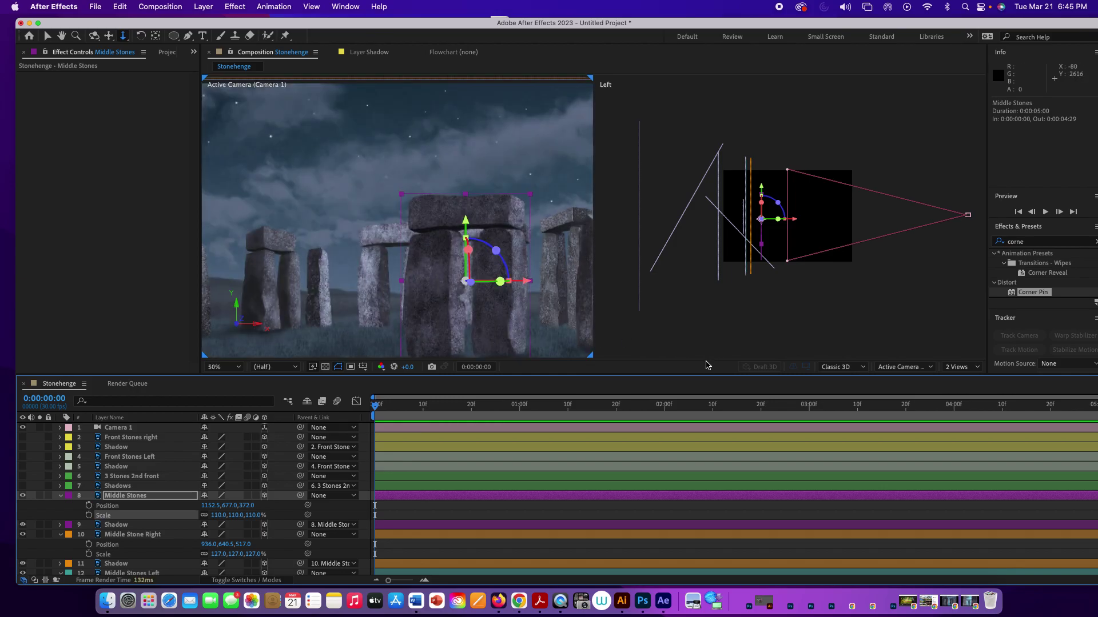
{"action": "left_click_drag", "start_coordinate": [703, 374], "coordinate": [629, 524]}
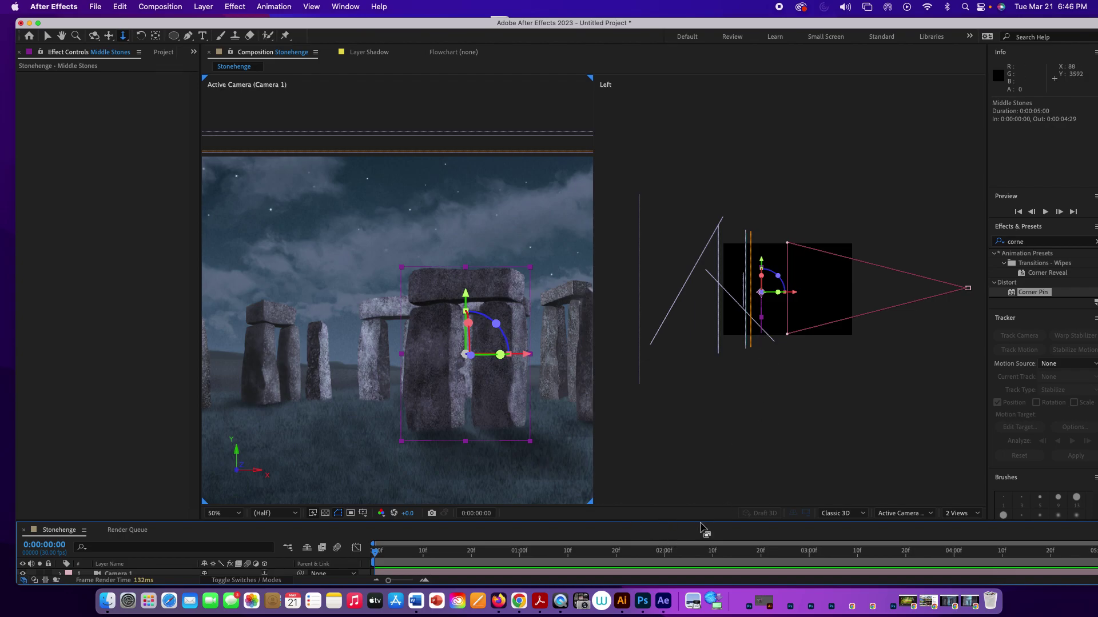
{"action": "left_click_drag", "start_coordinate": [702, 522], "coordinate": [696, 318]}
{"action": "scroll", "coordinate": [493, 211], "scroll_direction": "down", "scroll_amount": 2}
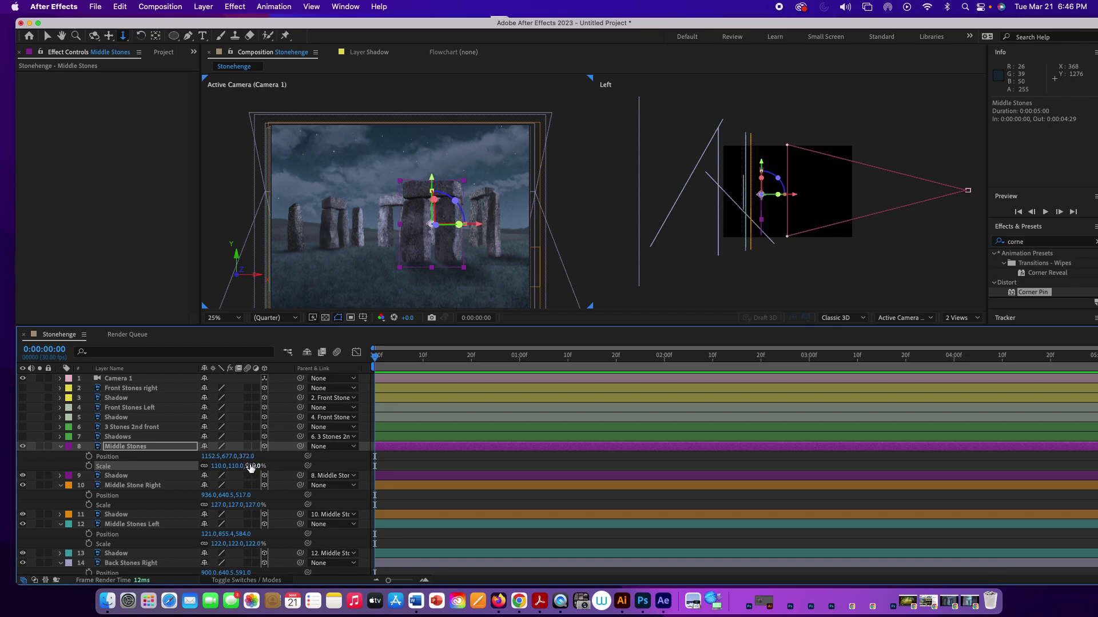
{"action": "left_click_drag", "start_coordinate": [246, 456], "coordinate": [196, 458]}
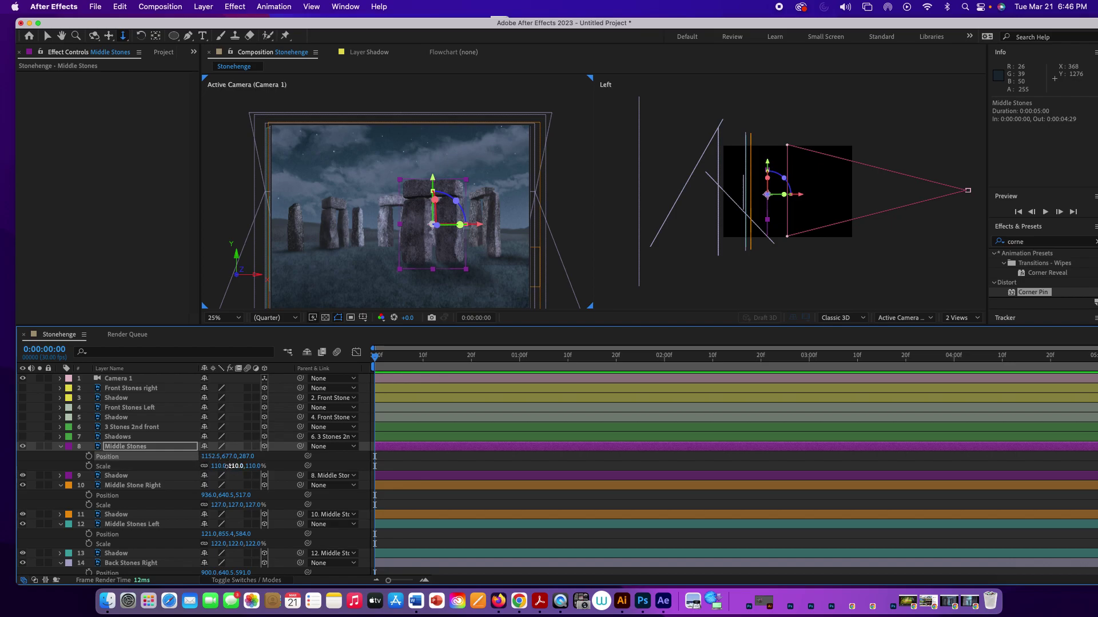
Reduce the scale of Middle Stones to 105%
{"action": "left_click_drag", "start_coordinate": [228, 466], "coordinate": [222, 466]}
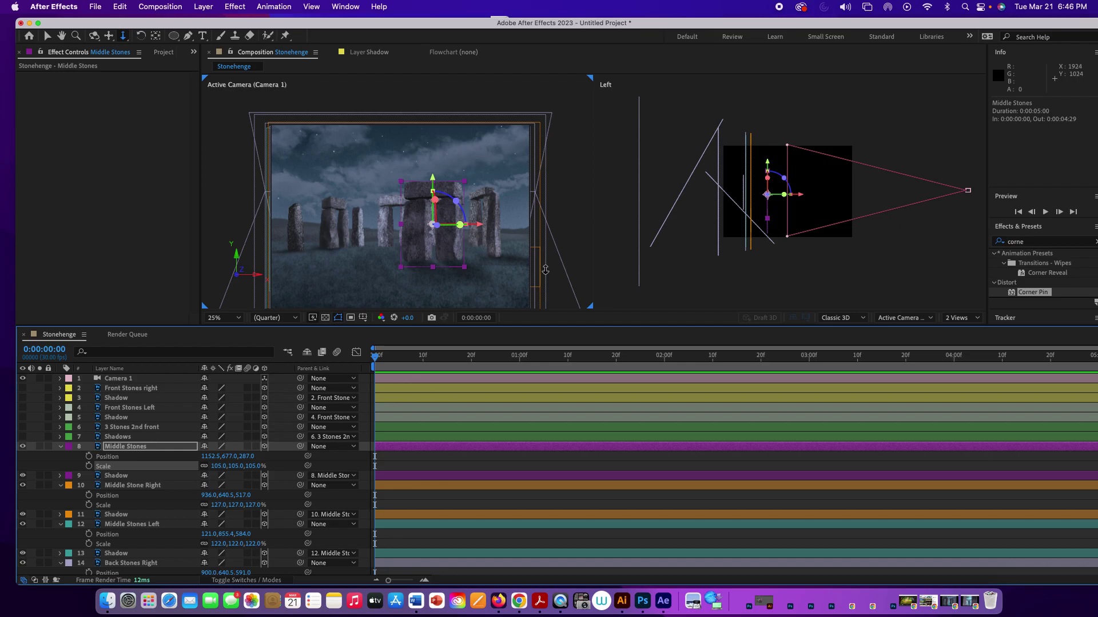
Show 3 Stones 2nd front and its shadows, and push 3 Stones 2nd front back in depth to a Z position of 152
{"action": "left_click", "coordinate": [142, 428]}
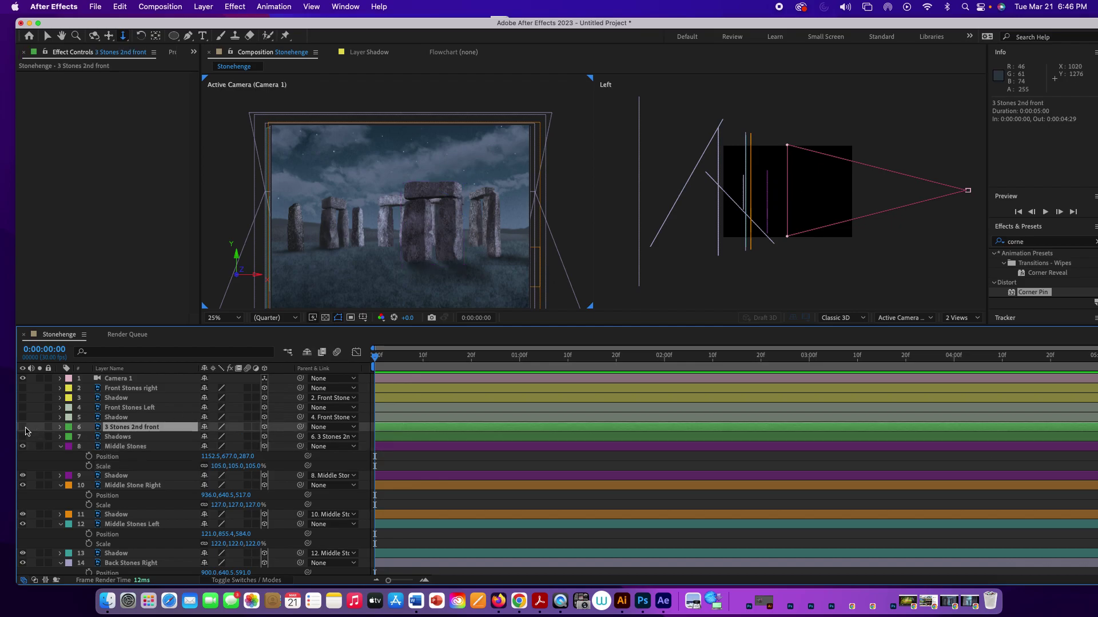
{"action": "left_click", "coordinate": [22, 428]}
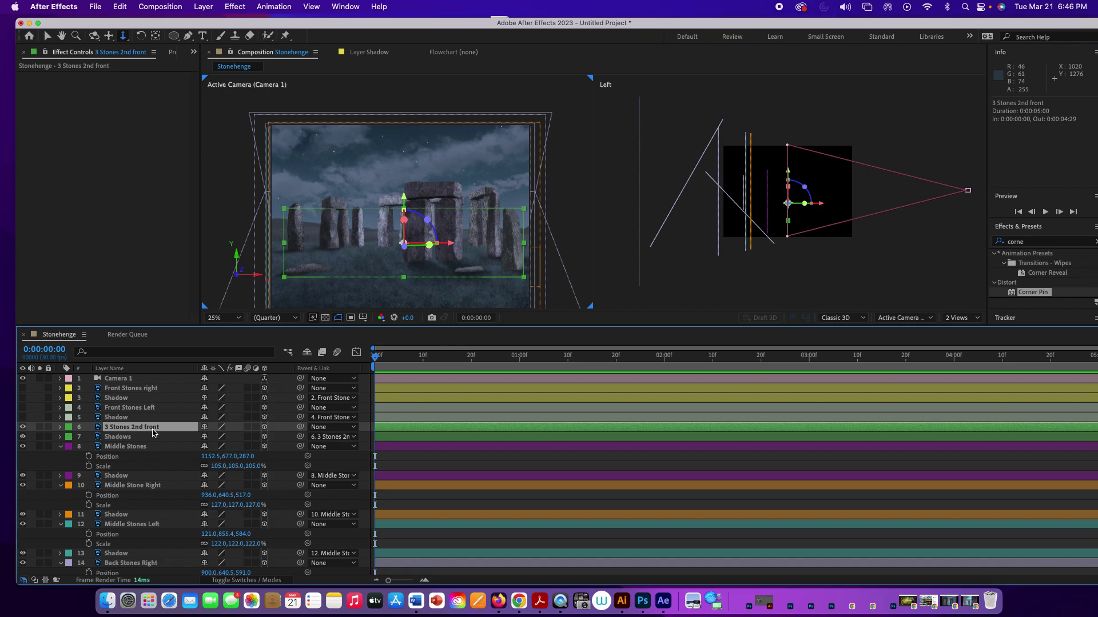
{"action": "key", "text": "p"}
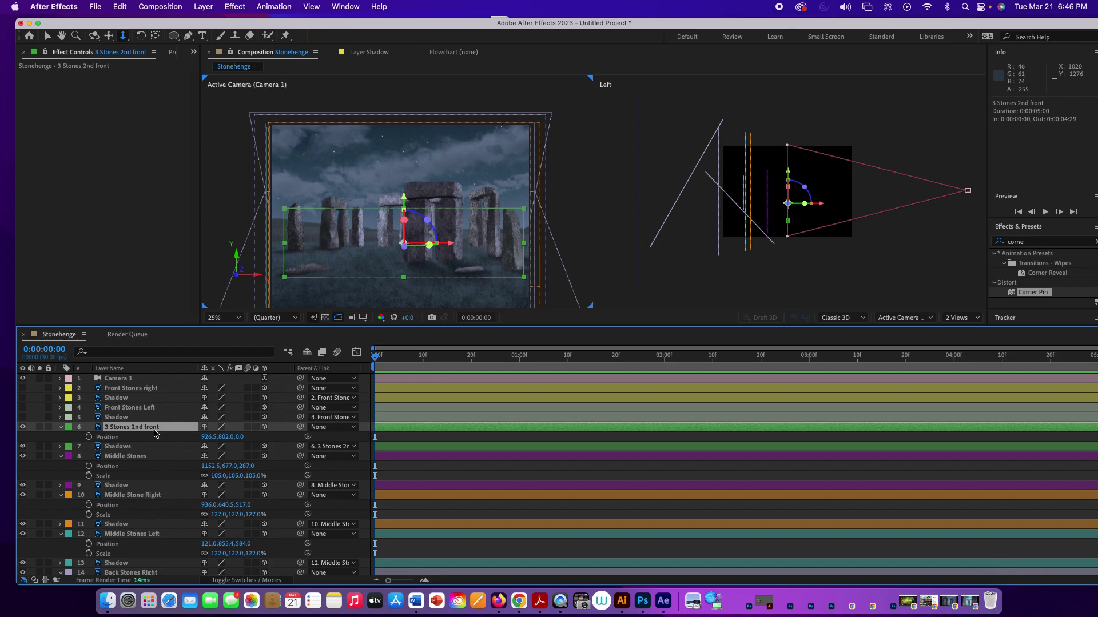
{"action": "left_click", "coordinate": [248, 441]}
{"action": "left_click_drag", "start_coordinate": [248, 441], "coordinate": [309, 438]}
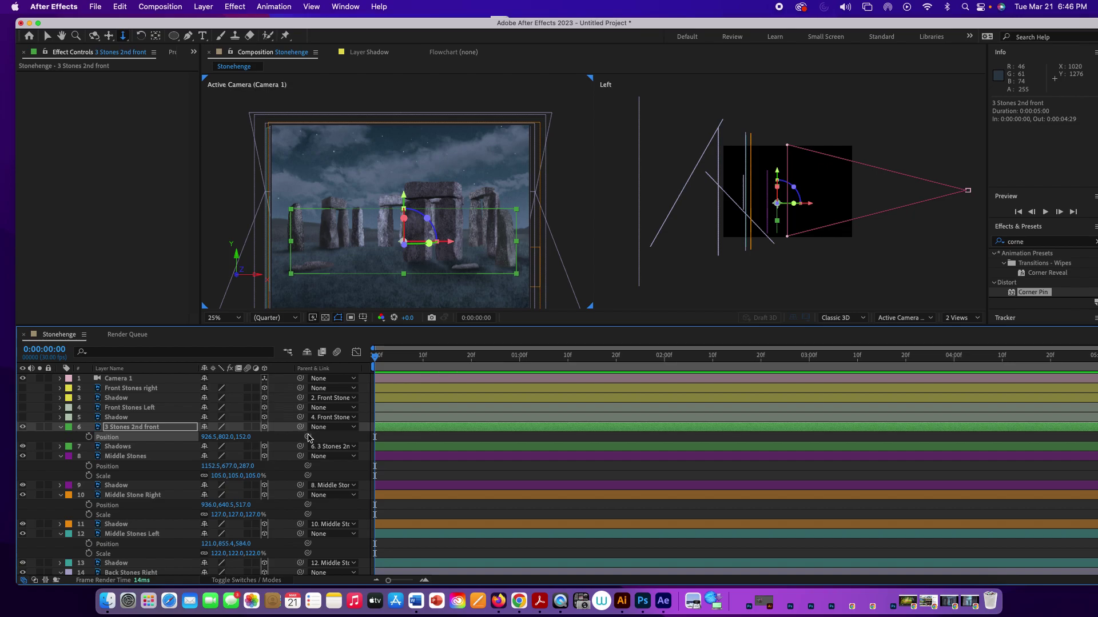
Reveal the scale of 3 Stones 2nd front alongside its position and set it to 109%
{"action": "left_click", "coordinate": [160, 428]}
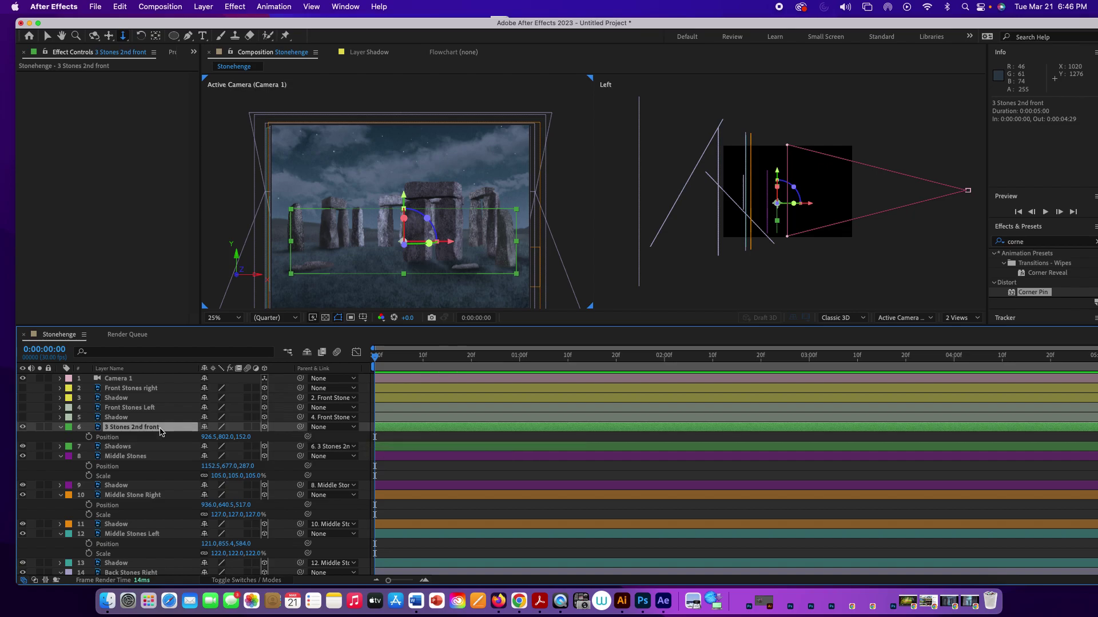
{"action": "key", "text": "shift+s"}
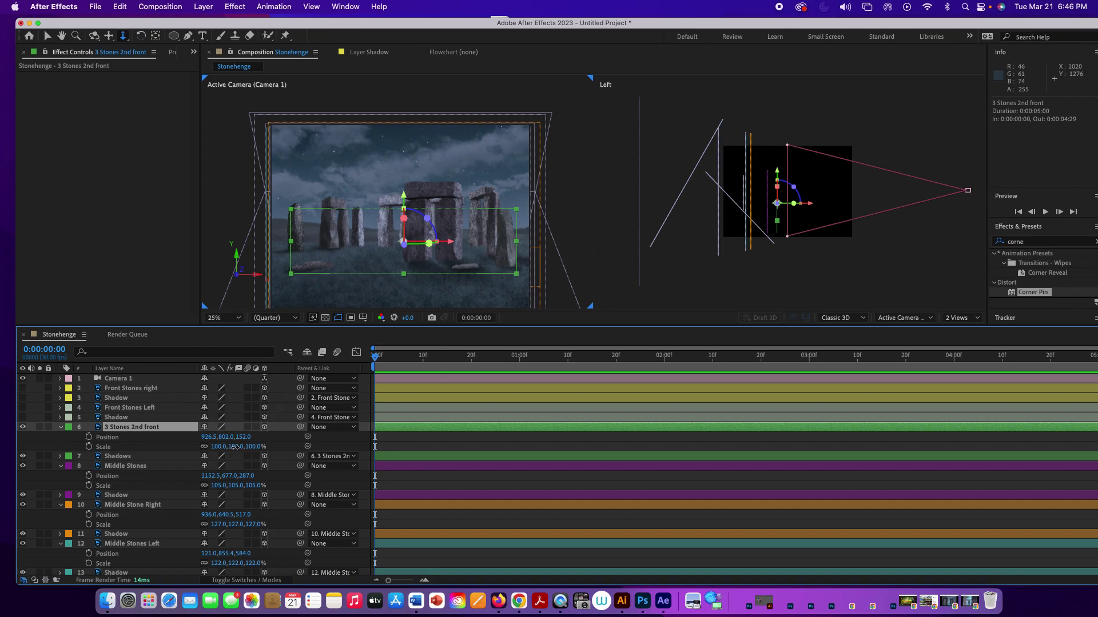
{"action": "left_click_drag", "start_coordinate": [237, 447], "coordinate": [236, 447]}
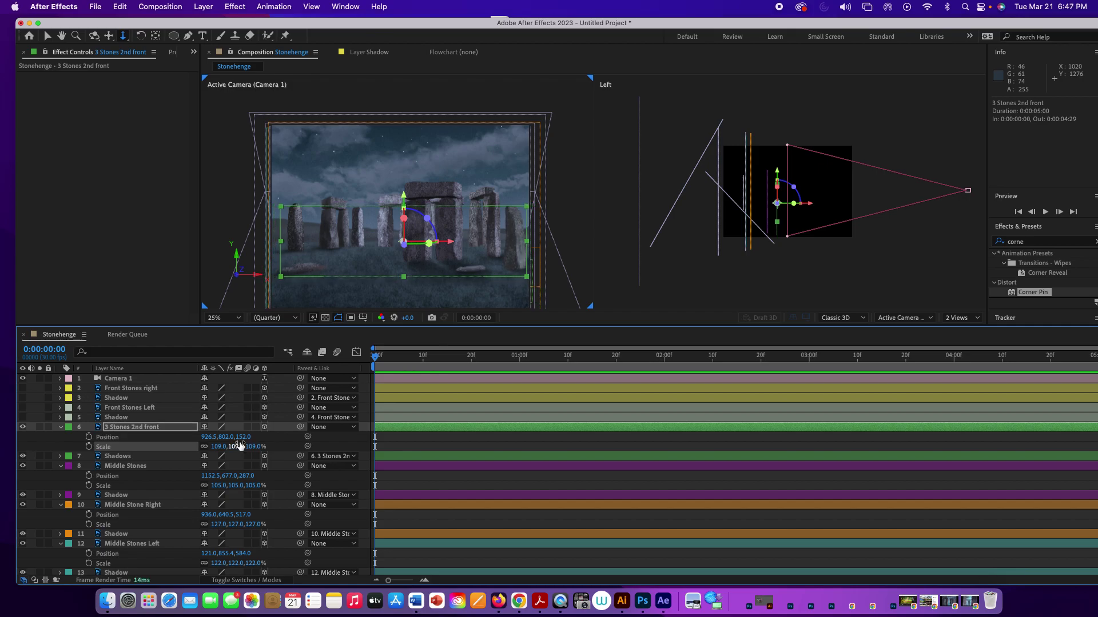
Show Front Stones Left and its shadow, and push Front Stones Left back in depth to a Z position of 91
{"action": "left_click", "coordinate": [138, 410]}
{"action": "left_click", "coordinate": [23, 407]}
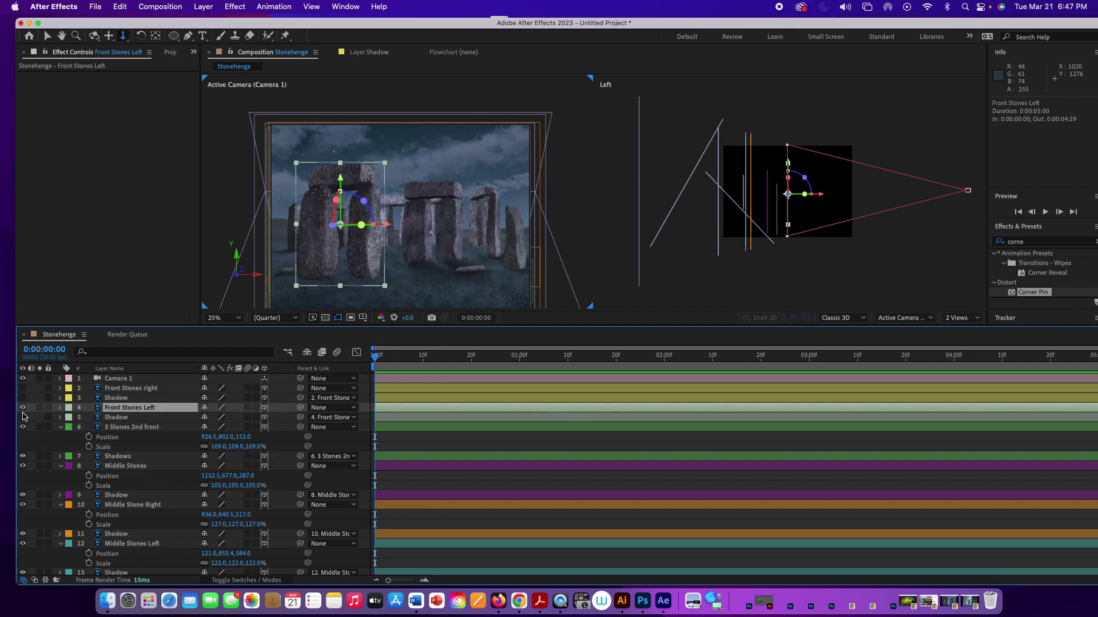
{"action": "left_click", "coordinate": [23, 417]}
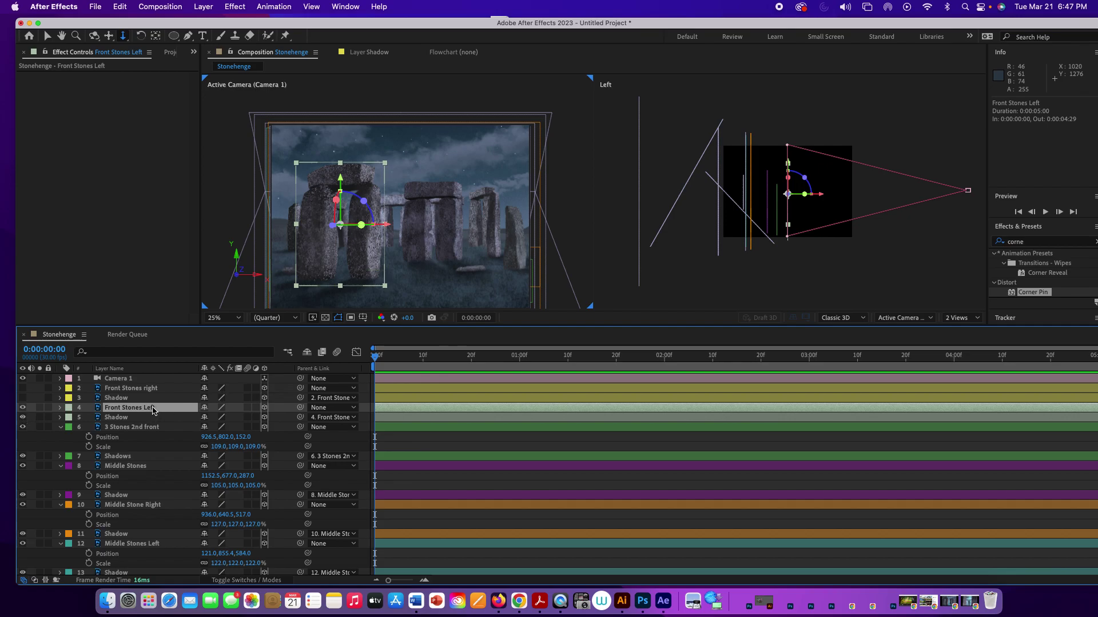
{"action": "key", "text": "p"}
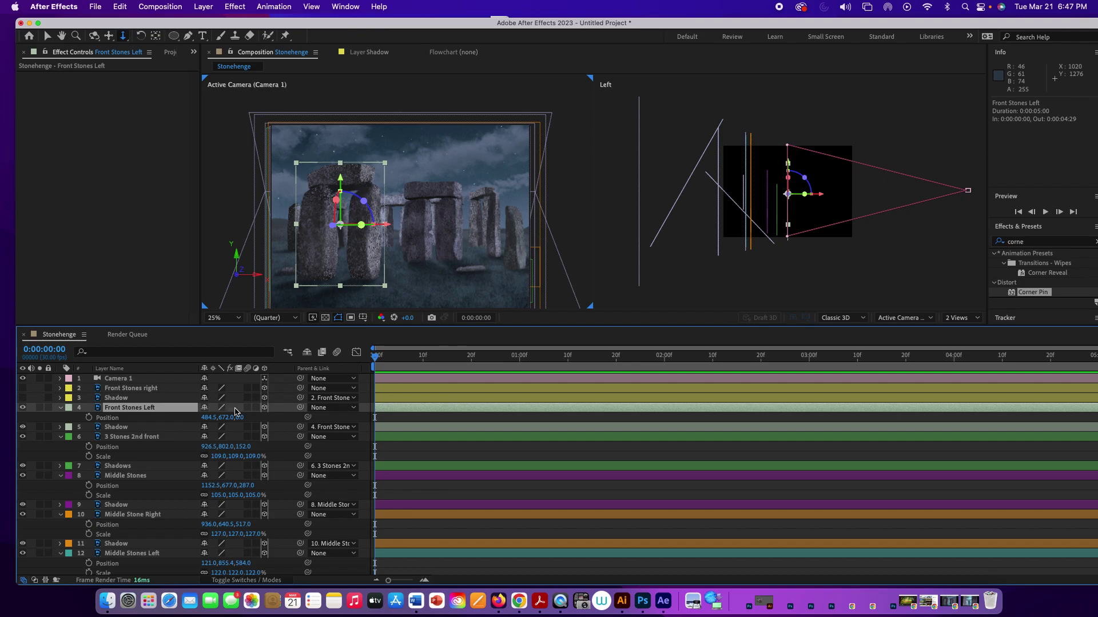
{"action": "left_click_drag", "start_coordinate": [238, 418], "coordinate": [286, 414]}
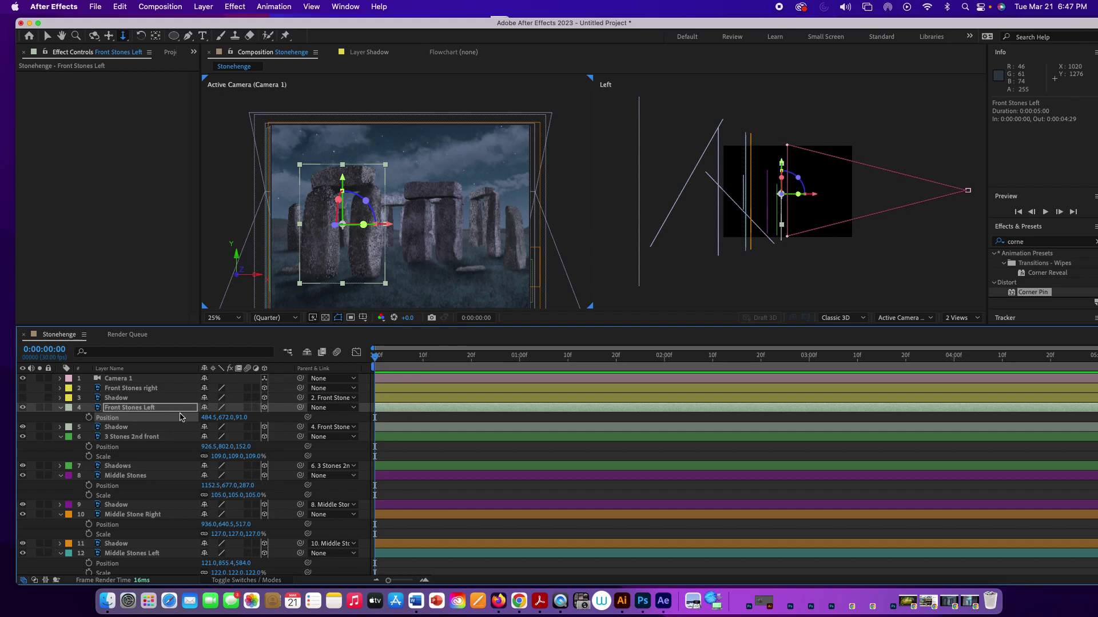
Reveal the Scale property of Front Stones Left alongside its Position
{"action": "left_click", "coordinate": [160, 408]}
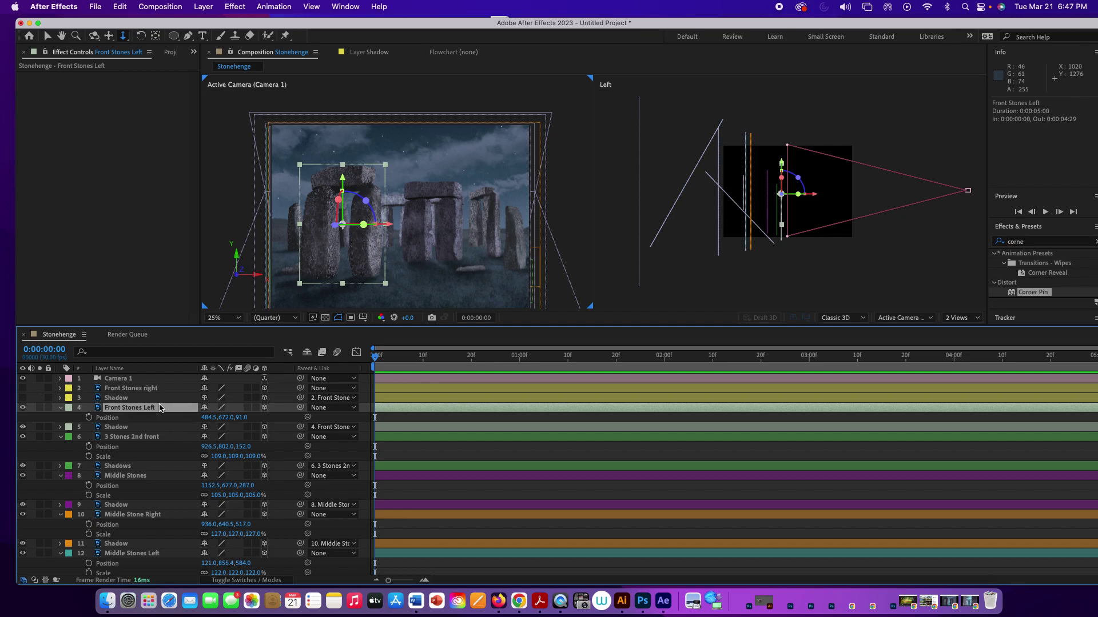
{"action": "key", "text": "shift+s"}
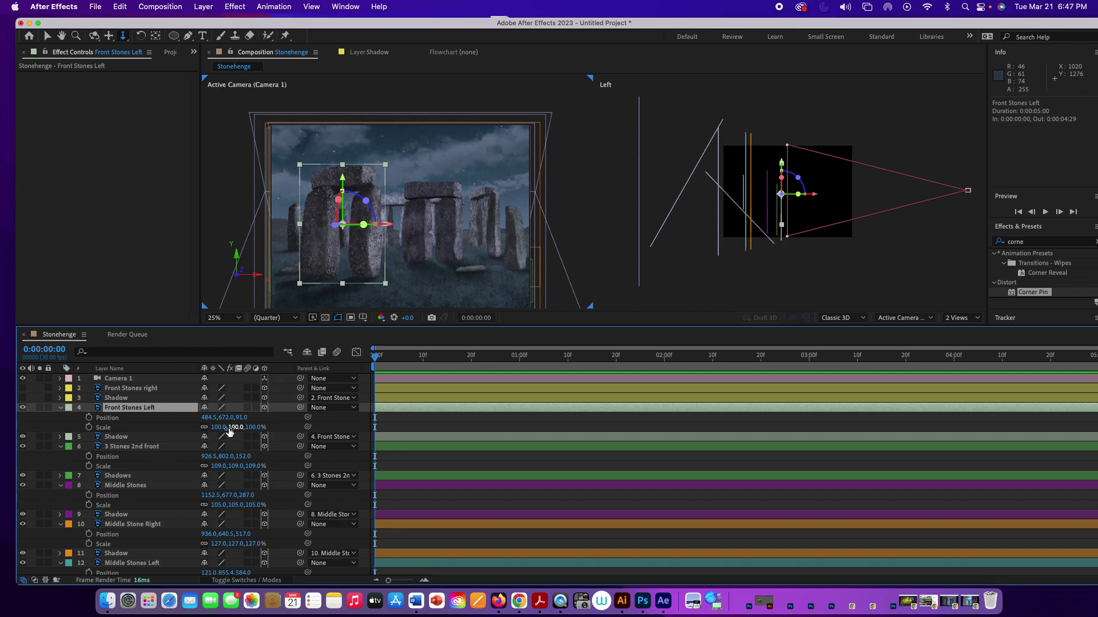
Scale the Front Stones Left layer to 105%
{"action": "left_click_drag", "start_coordinate": [227, 430], "coordinate": [232, 430]}
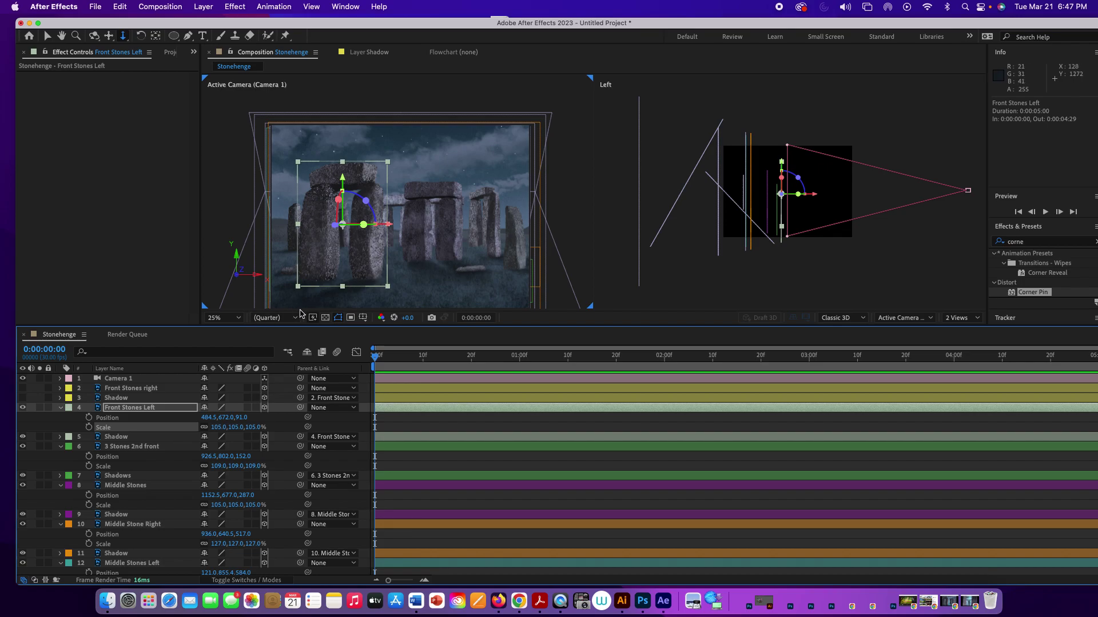
Make the Front Stones right layer and its Shadow visible, and set the stones' Z position to 87
{"action": "left_click", "coordinate": [115, 389]}
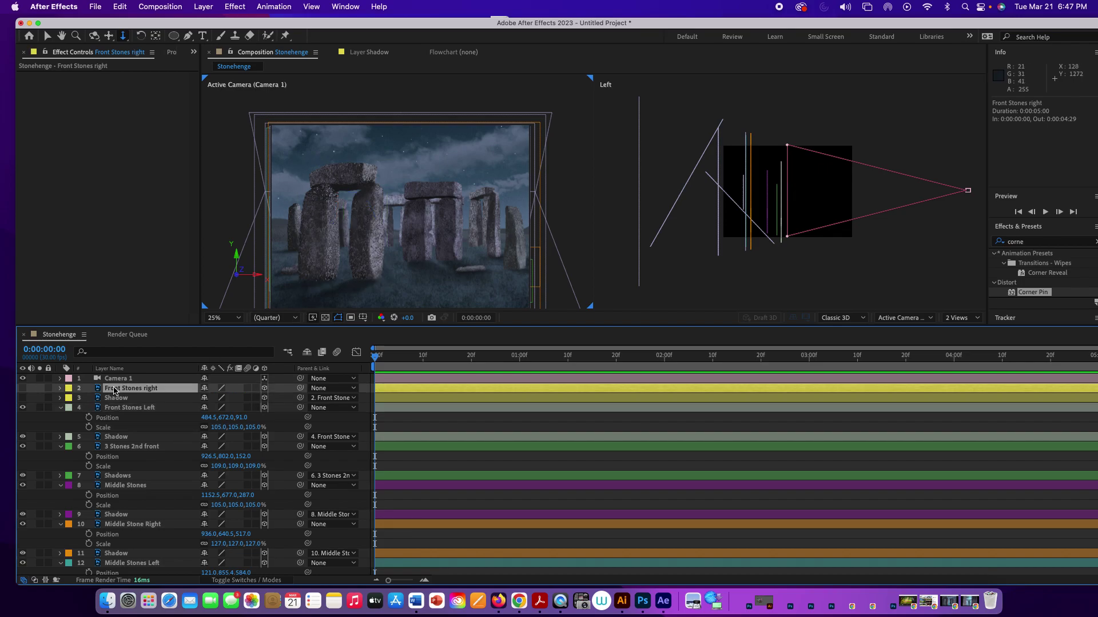
{"action": "left_click", "coordinate": [23, 389]}
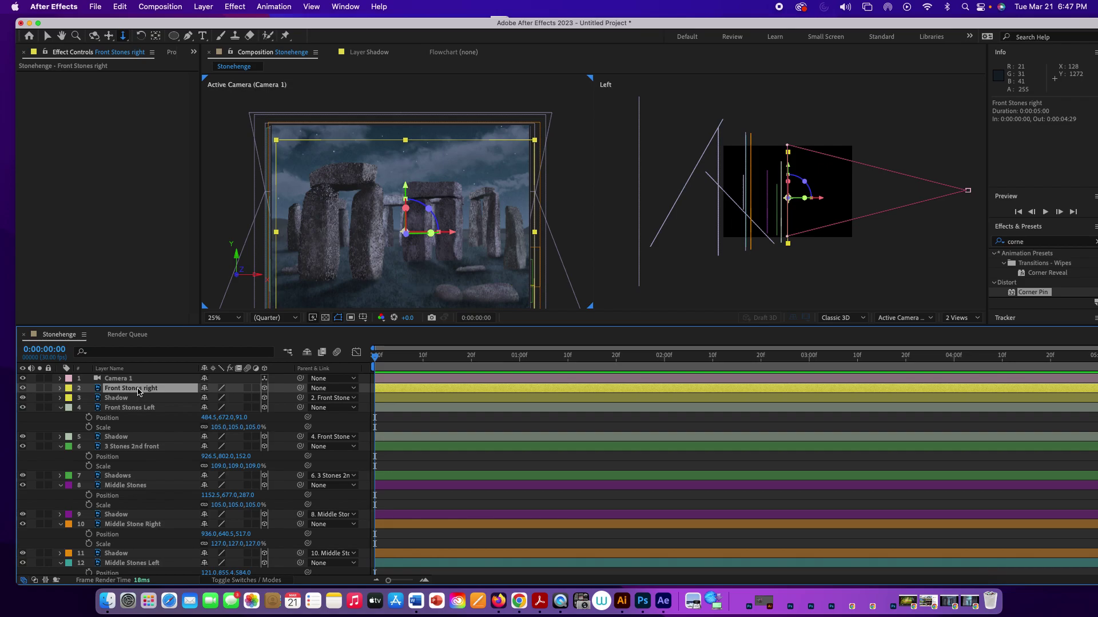
{"action": "key", "text": "p"}
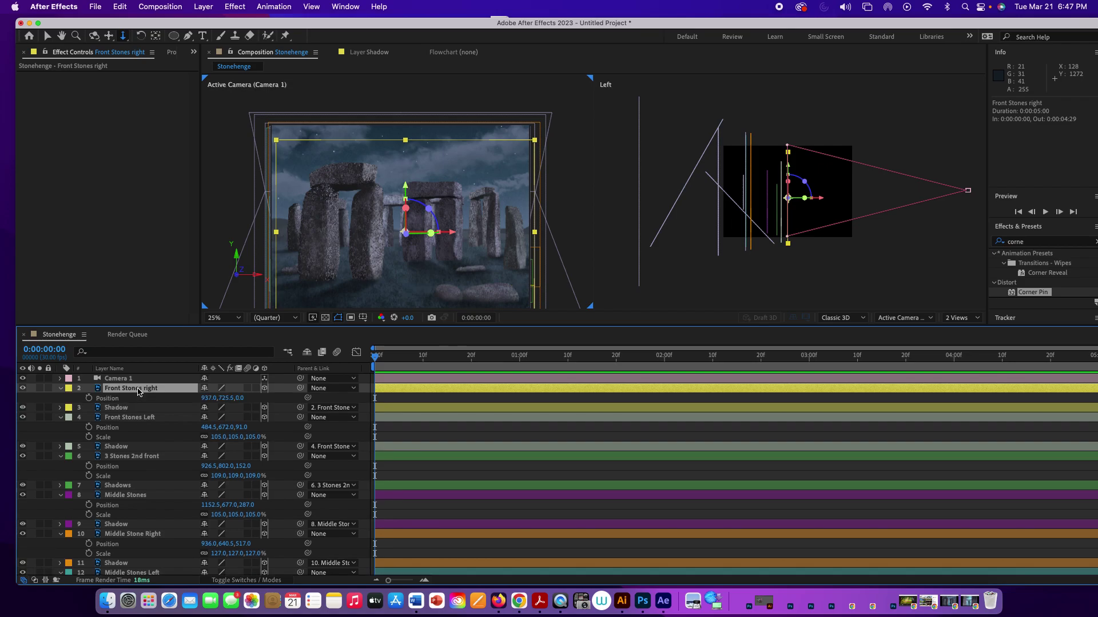
{"action": "left_click_drag", "start_coordinate": [242, 398], "coordinate": [284, 398]}
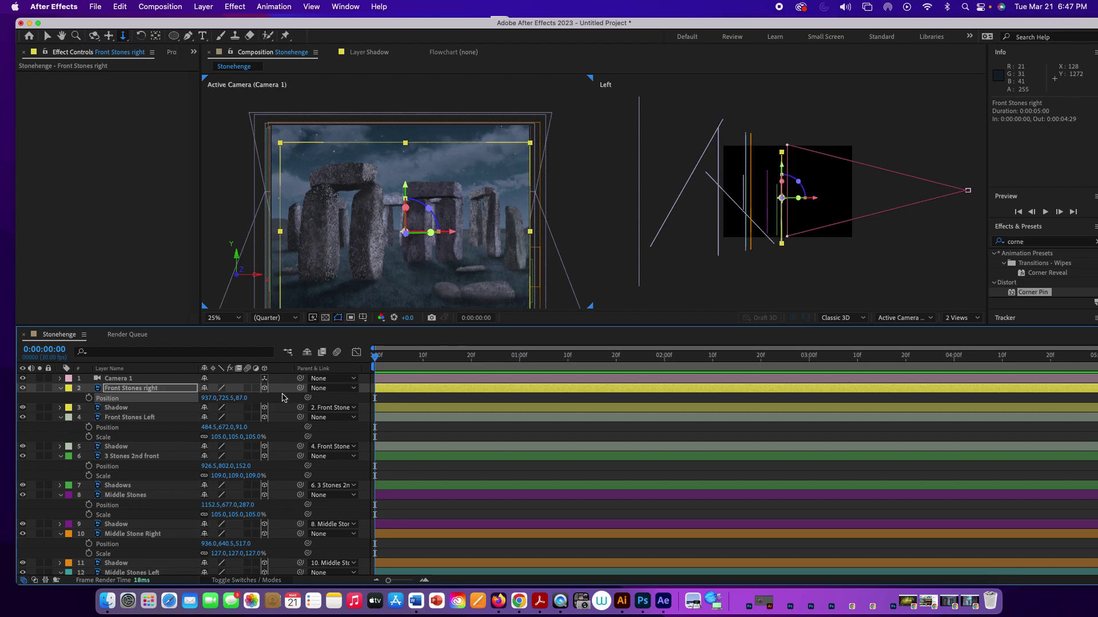
Scale the Front Stones right layer to 105%
{"action": "left_click", "coordinate": [136, 389]}
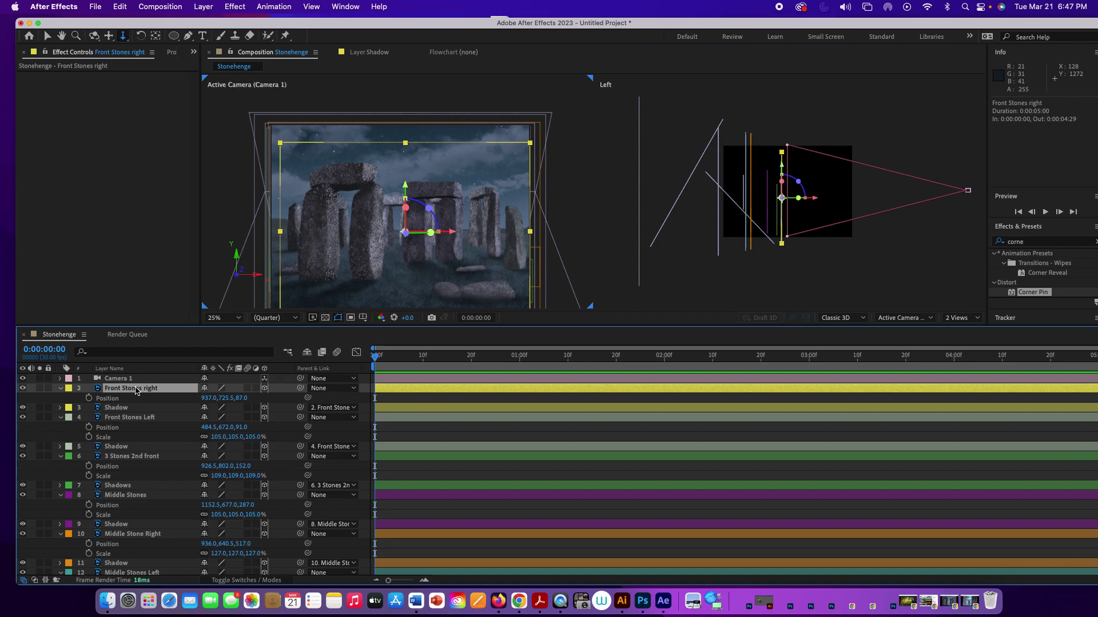
{"action": "key", "text": "shift+s"}
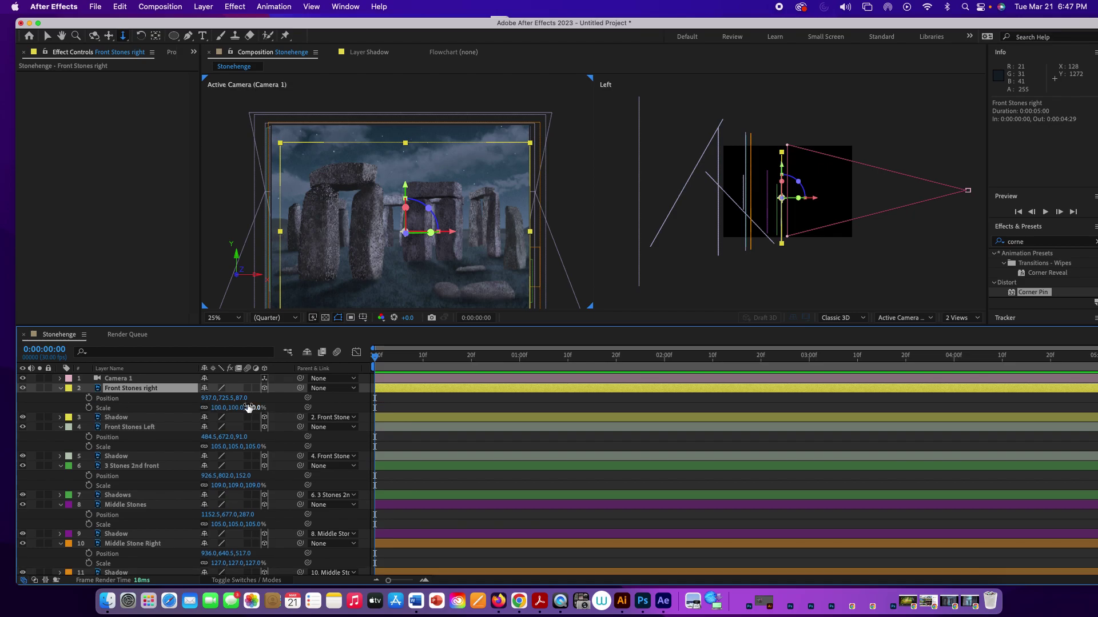
{"action": "left_click_drag", "start_coordinate": [245, 408], "coordinate": [245, 408]}
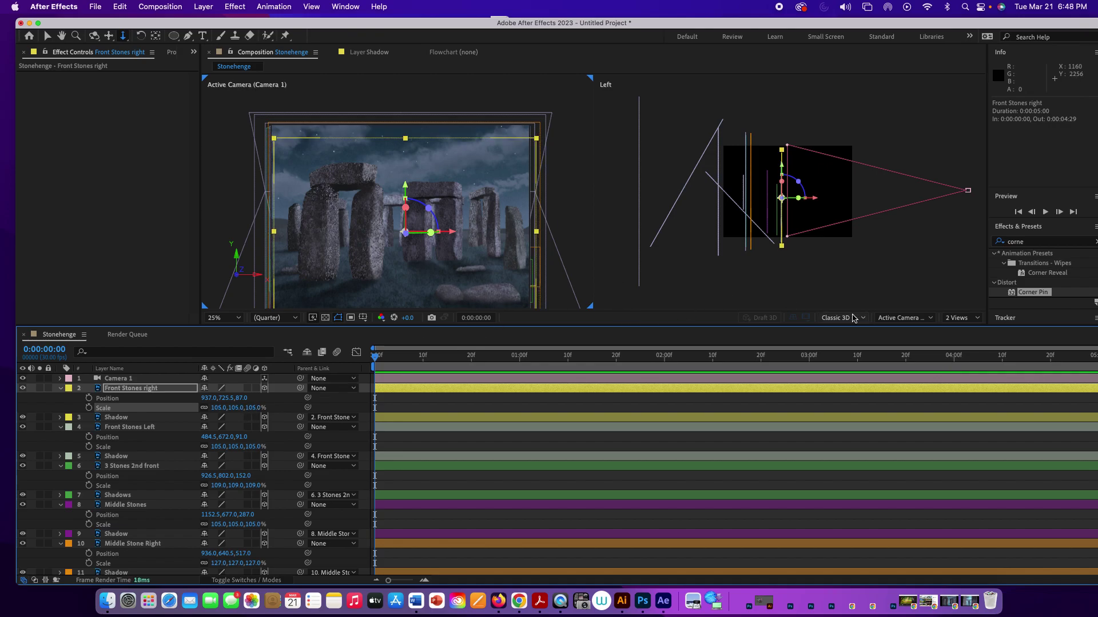
Switch the composition to a single camera view, enlarge the viewer area and magnify it to 50%
{"action": "left_click", "coordinate": [959, 318]}
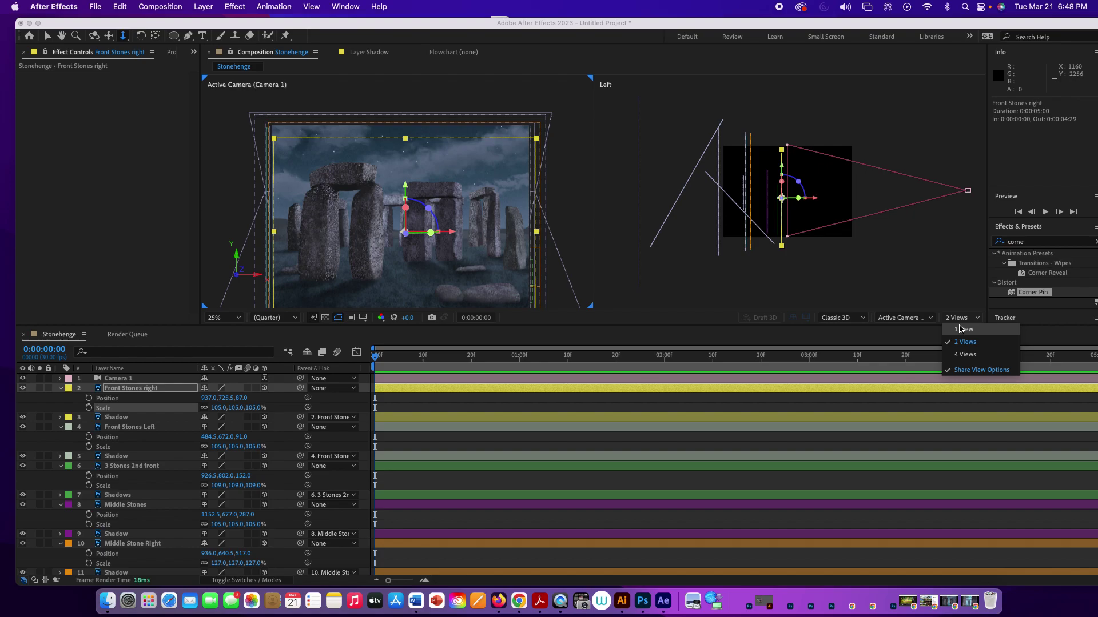
{"action": "left_click", "coordinate": [959, 329]}
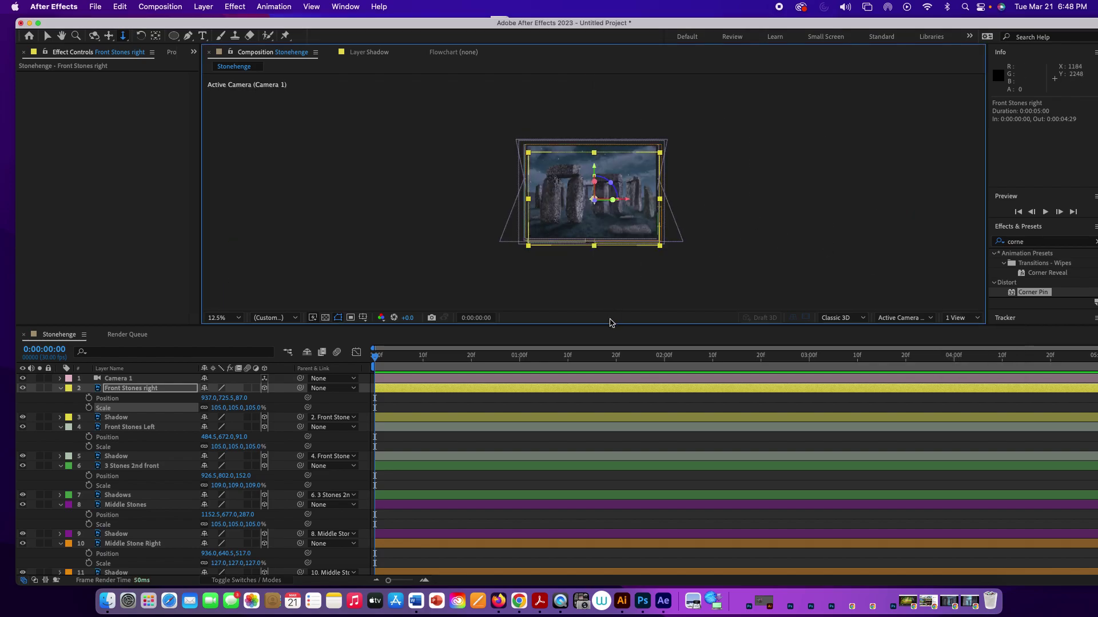
{"action": "left_click_drag", "start_coordinate": [614, 325], "coordinate": [635, 443]}
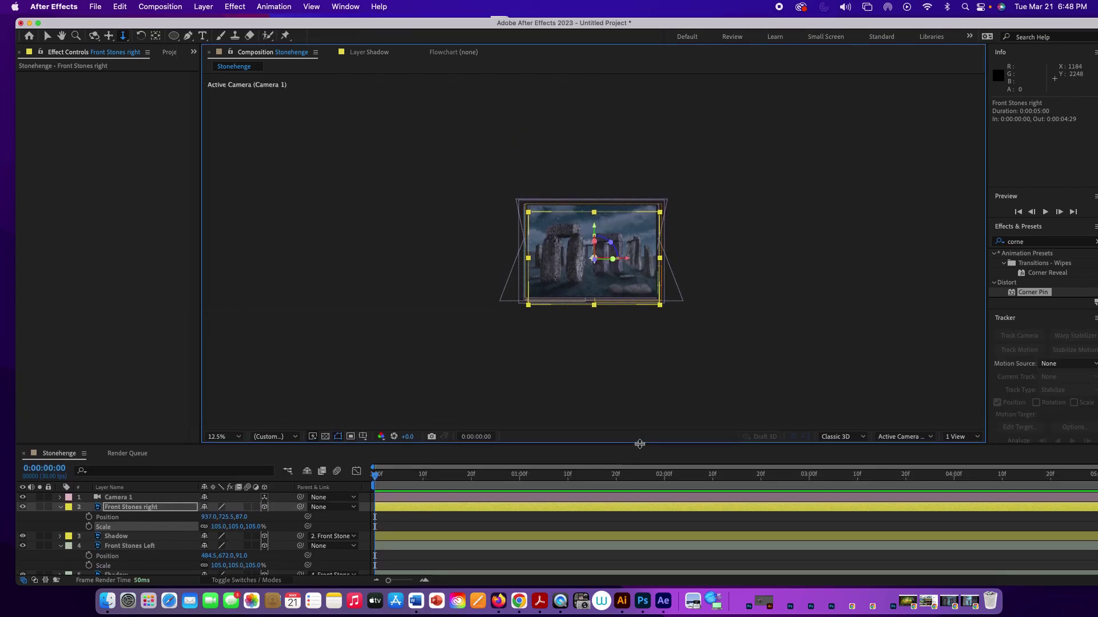
{"action": "key", "text": "period"}
{"action": "key", "text": "period"}
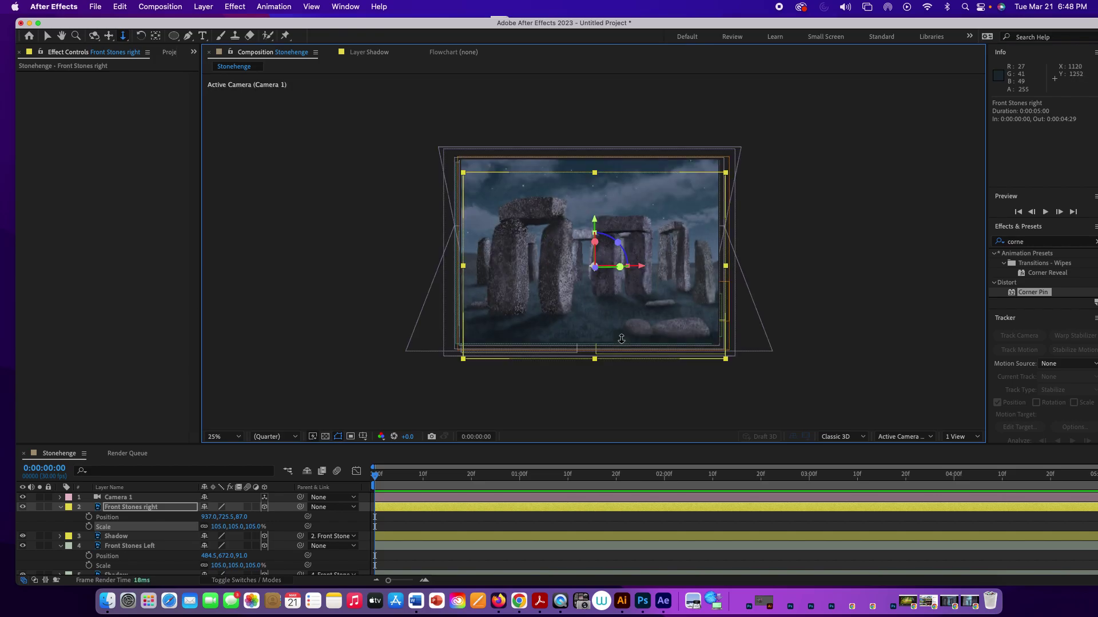
{"action": "key", "text": "period"}
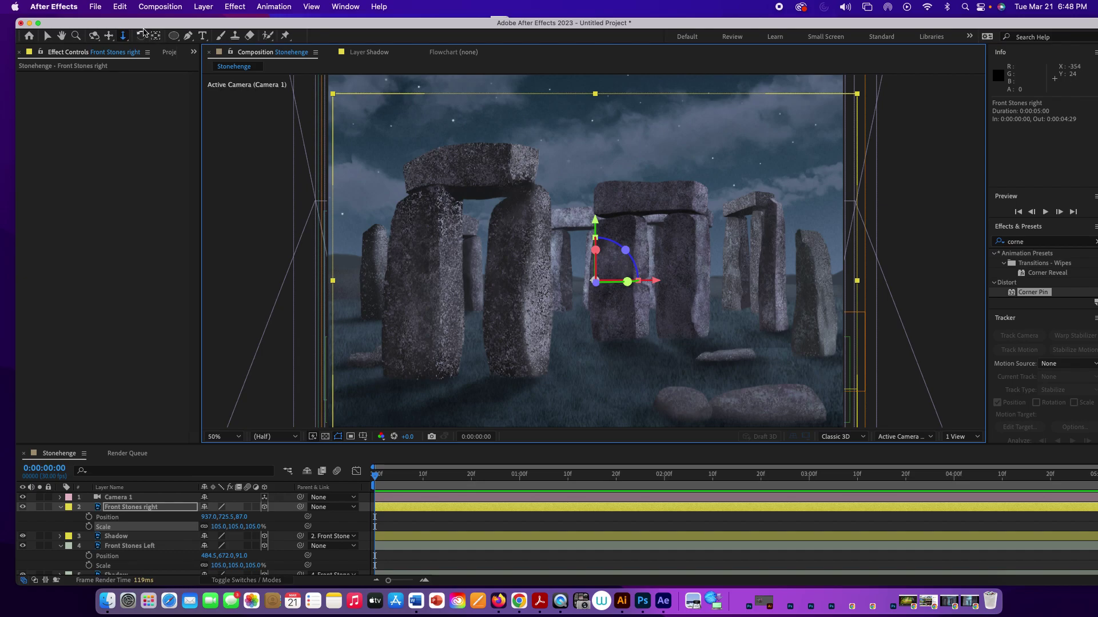
Test dollying the camera in and out among the stones, and undo the test moves while keeping the front right stones' scale
{"action": "left_click_drag", "start_coordinate": [586, 308], "coordinate": [541, 139]}
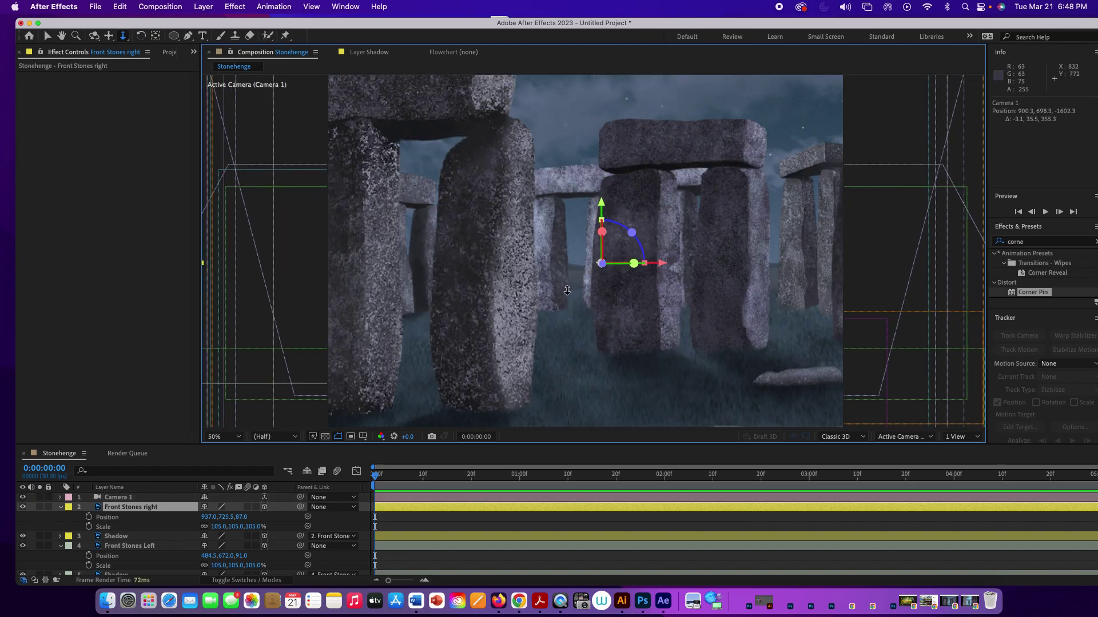
{"action": "left_click_drag", "start_coordinate": [540, 139], "coordinate": [571, 261]}
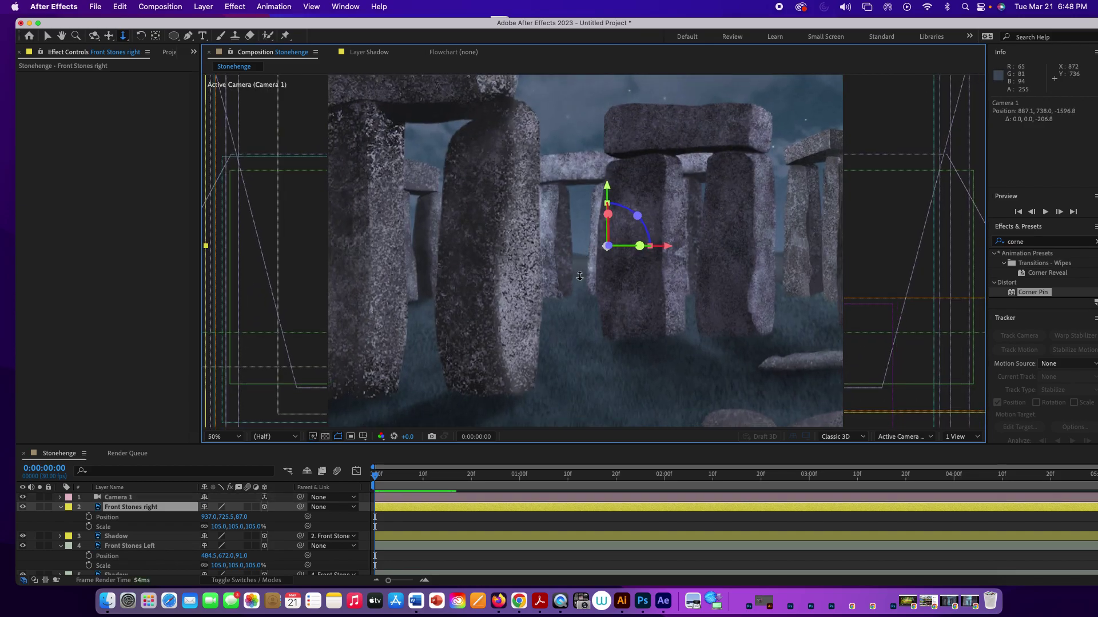
{"action": "scroll", "coordinate": [641, 205], "scroll_direction": "up", "scroll_amount": 5}
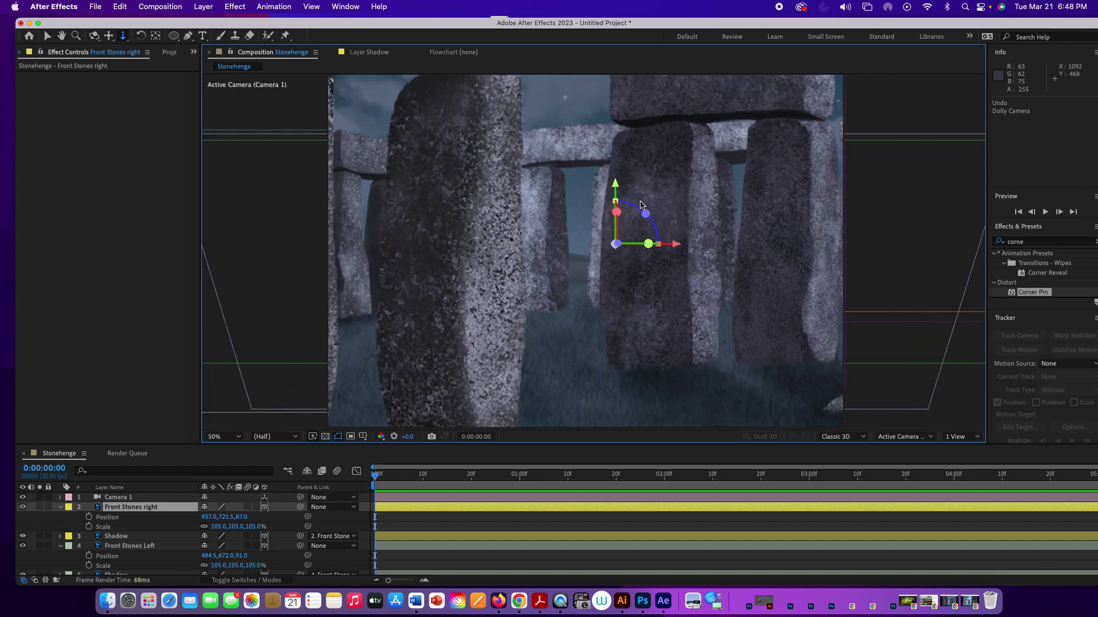
{"action": "scroll", "coordinate": [640, 205], "scroll_direction": "down", "scroll_amount": 5}
{"action": "scroll", "coordinate": [640, 205], "scroll_direction": "down", "scroll_amount": 6}
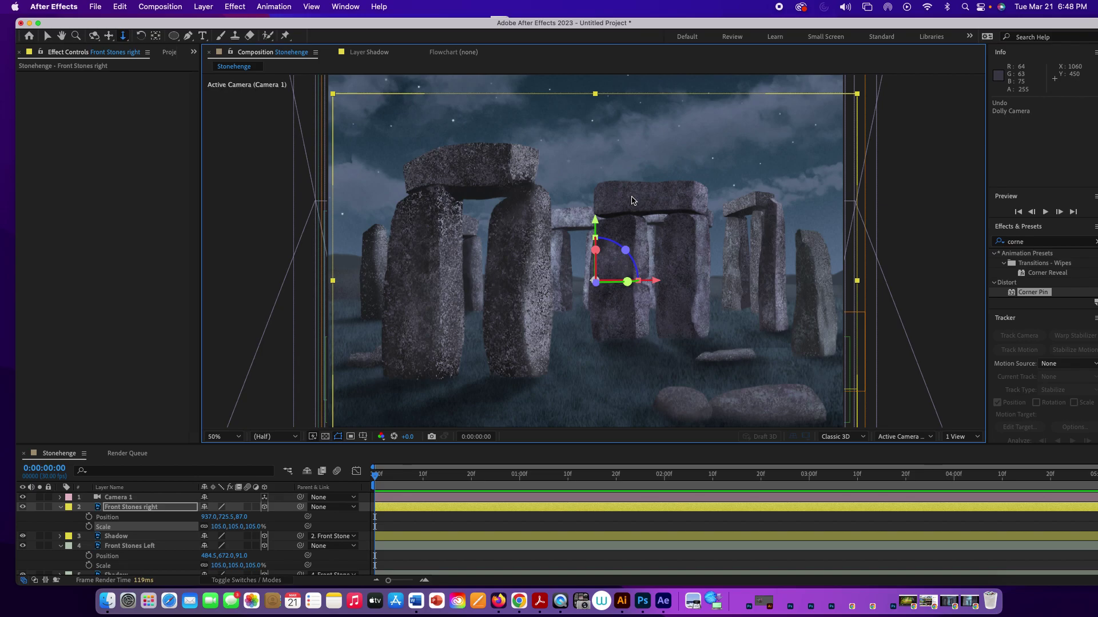
{"action": "key", "text": "Return"}
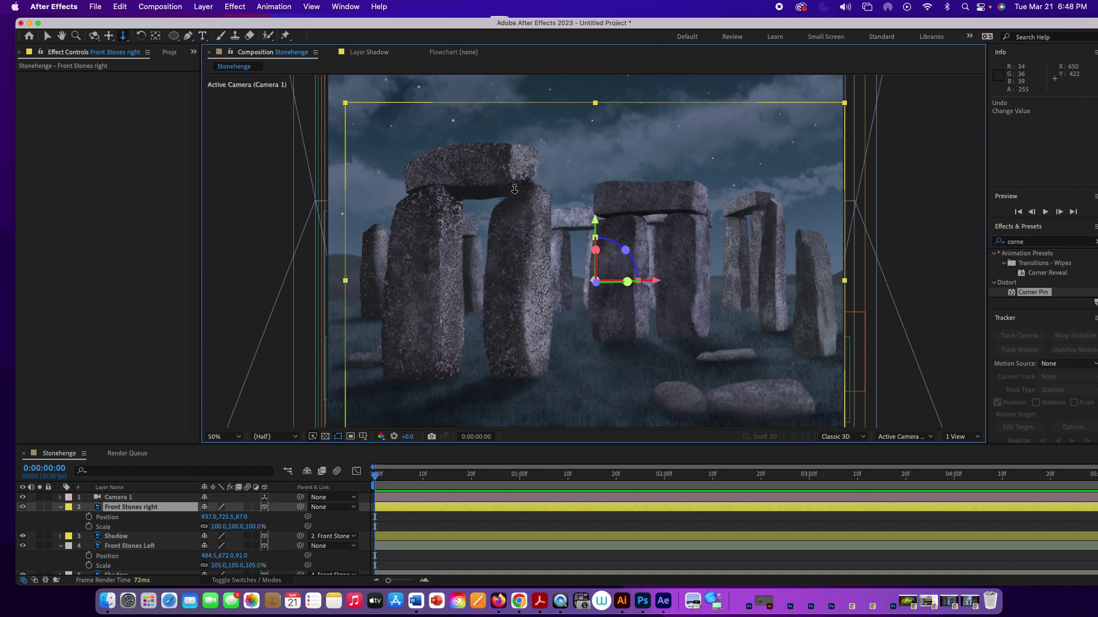
{"action": "left_click", "coordinate": [118, 6]}
{"action": "left_click", "coordinate": [135, 35]}
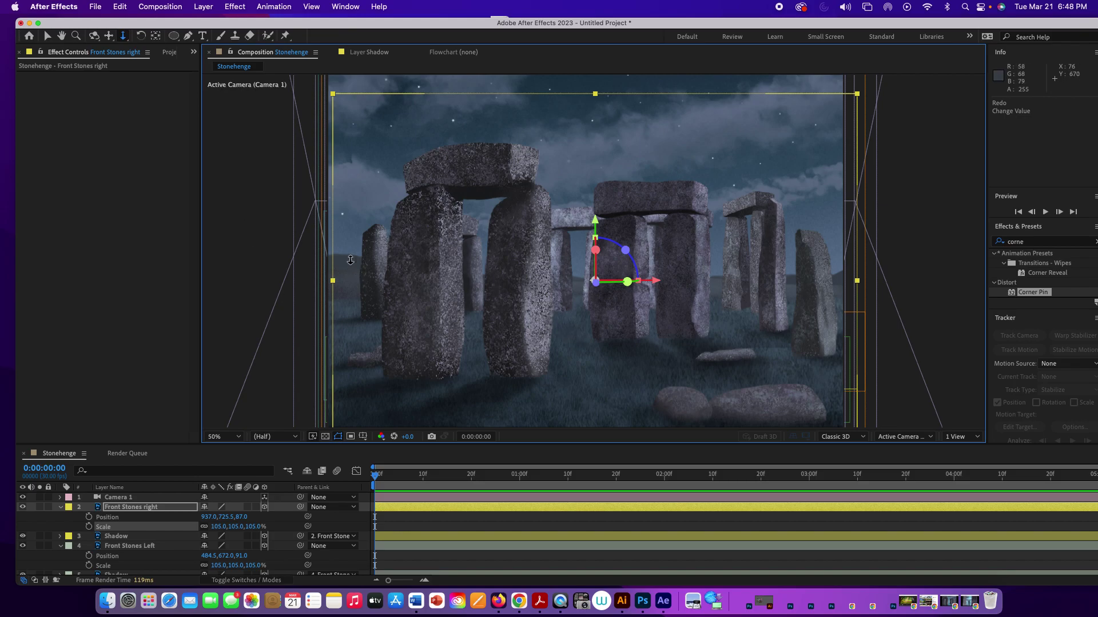
Reveal Camera 1's Position and set its first keyframe at 0:00:00:00
{"action": "left_click", "coordinate": [142, 498]}
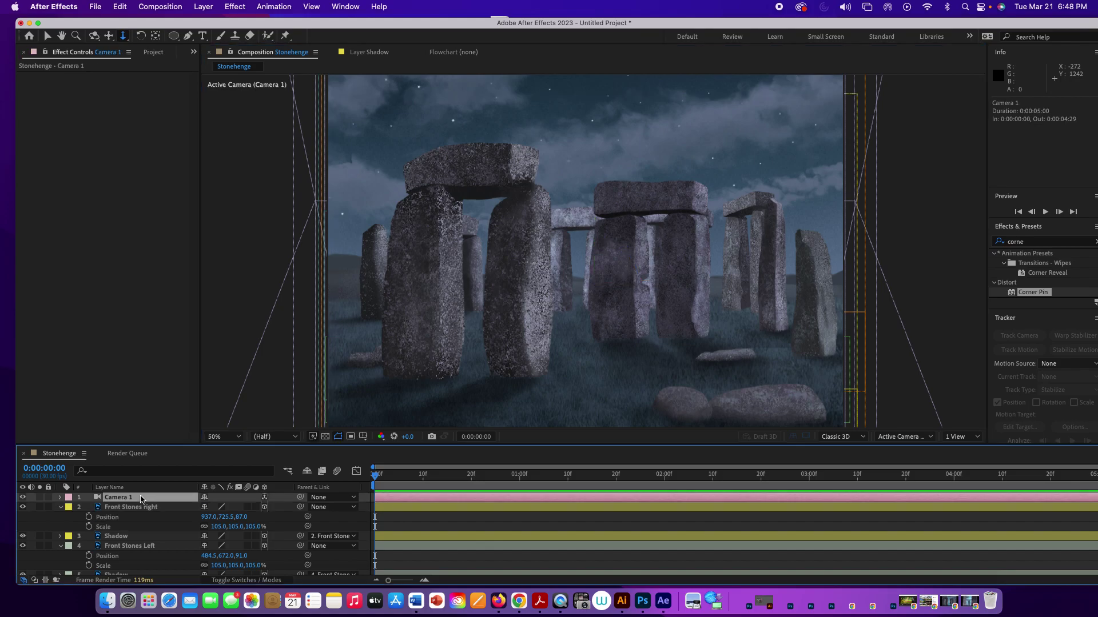
{"action": "key", "text": "p"}
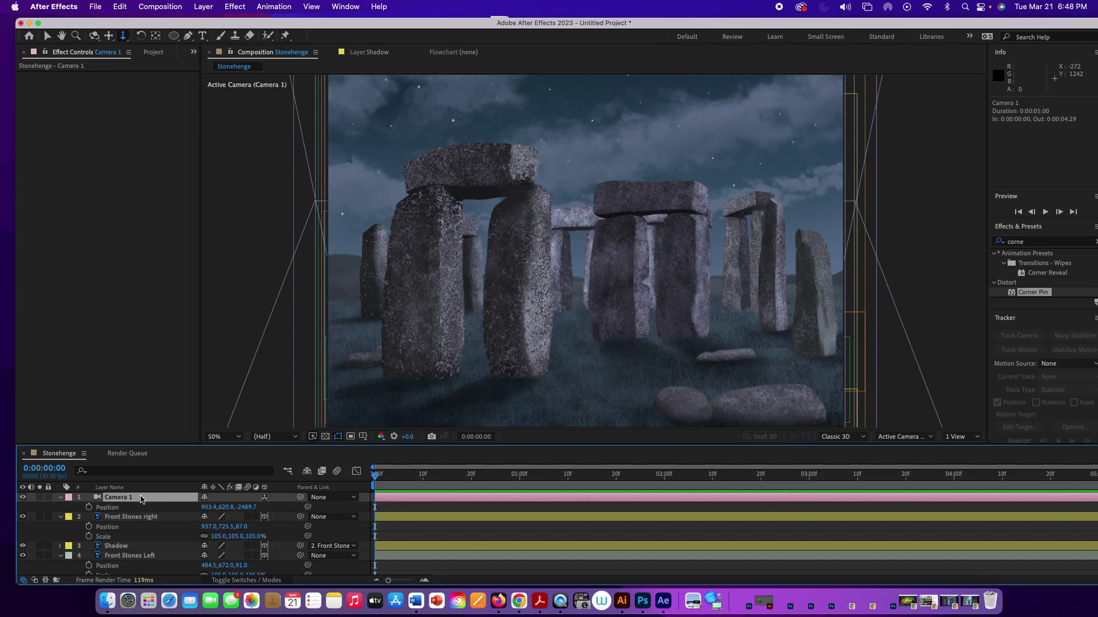
{"action": "left_click", "coordinate": [89, 508]}
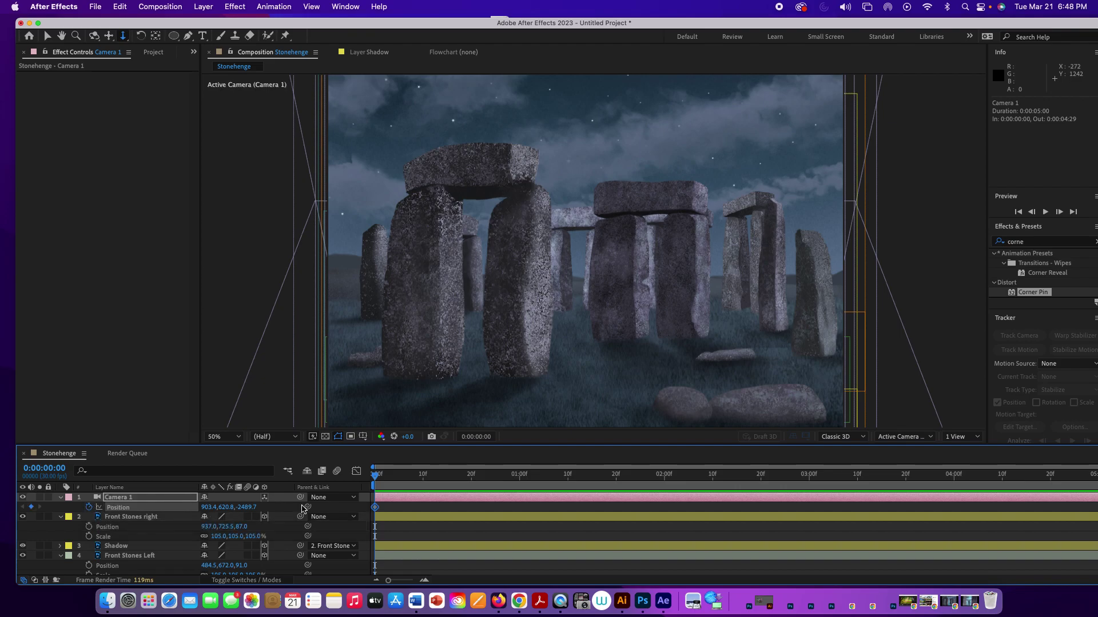
At 0:00:04:29, keyframe Camera 1's position at 903.4, 723.8, -798.7 to bring it in close to the stones
{"action": "left_click_drag", "start_coordinate": [376, 475], "coordinate": [636, 476]}
{"action": "left_click_drag", "start_coordinate": [938, 475], "coordinate": [1094, 476]}
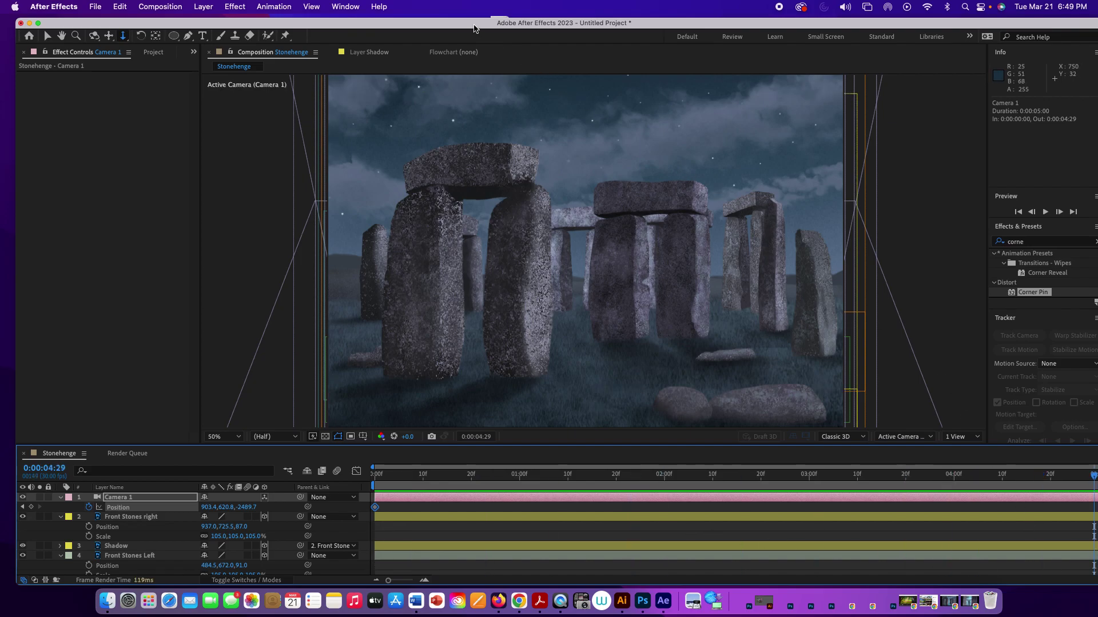
{"action": "left_click_drag", "start_coordinate": [473, 22], "coordinate": [459, 18]}
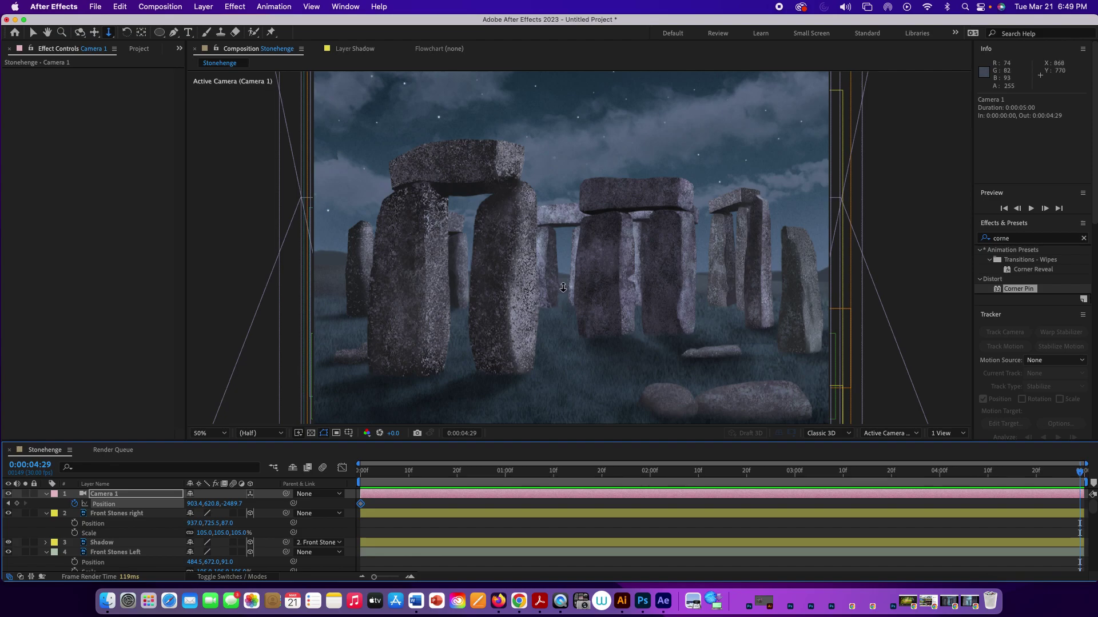
{"action": "left_click_drag", "start_coordinate": [568, 297], "coordinate": [578, 162]}
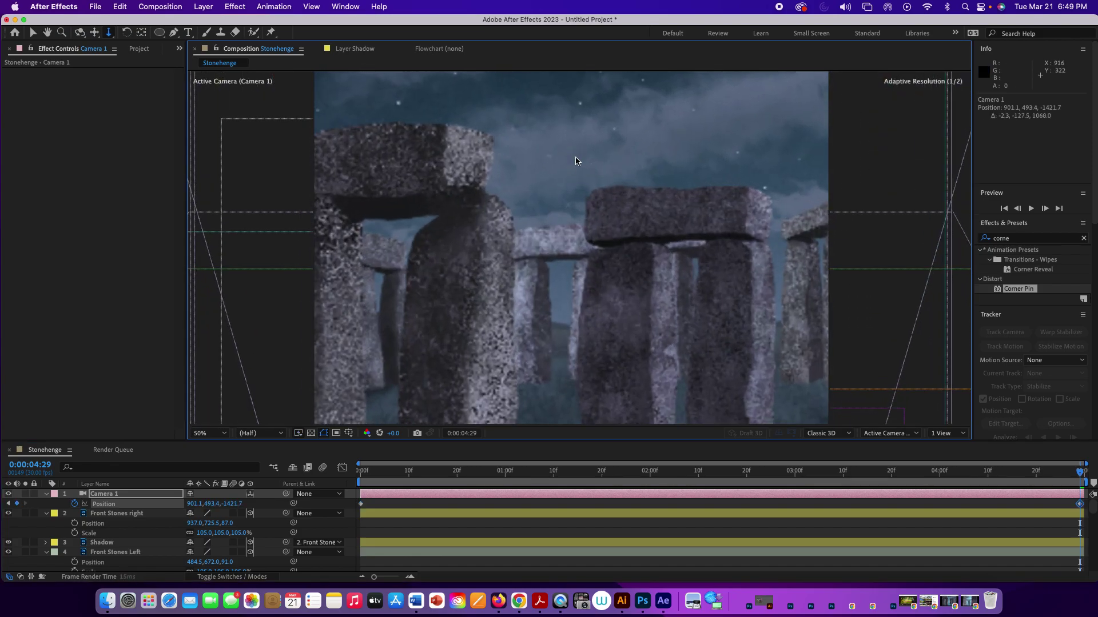
{"action": "key", "text": "super+z"}
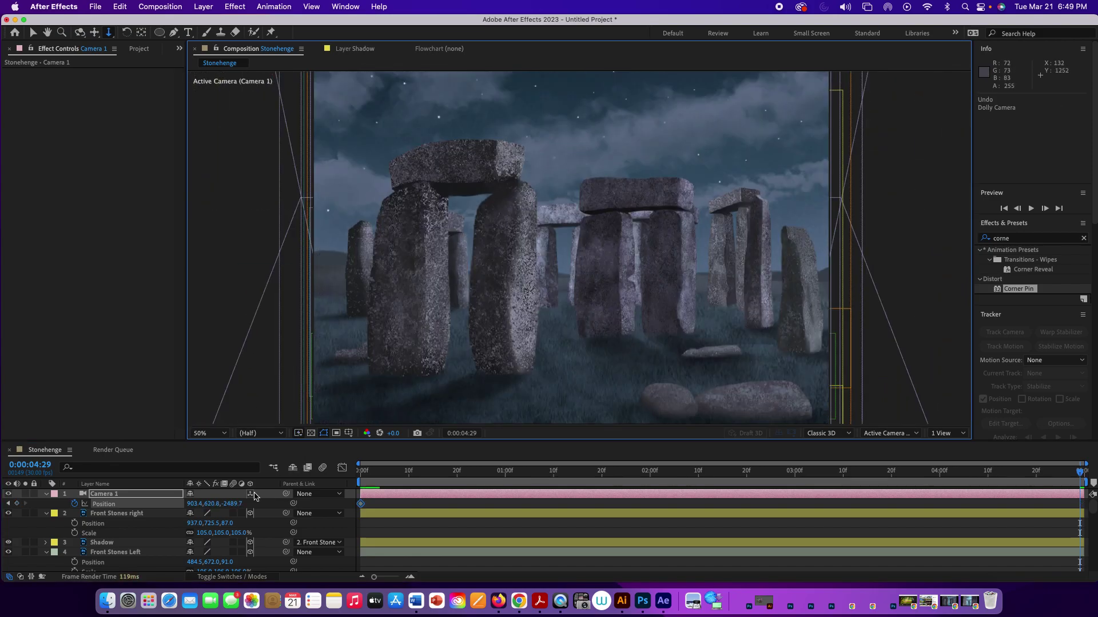
{"action": "left_click_drag", "start_coordinate": [236, 509], "coordinate": [886, 518]}
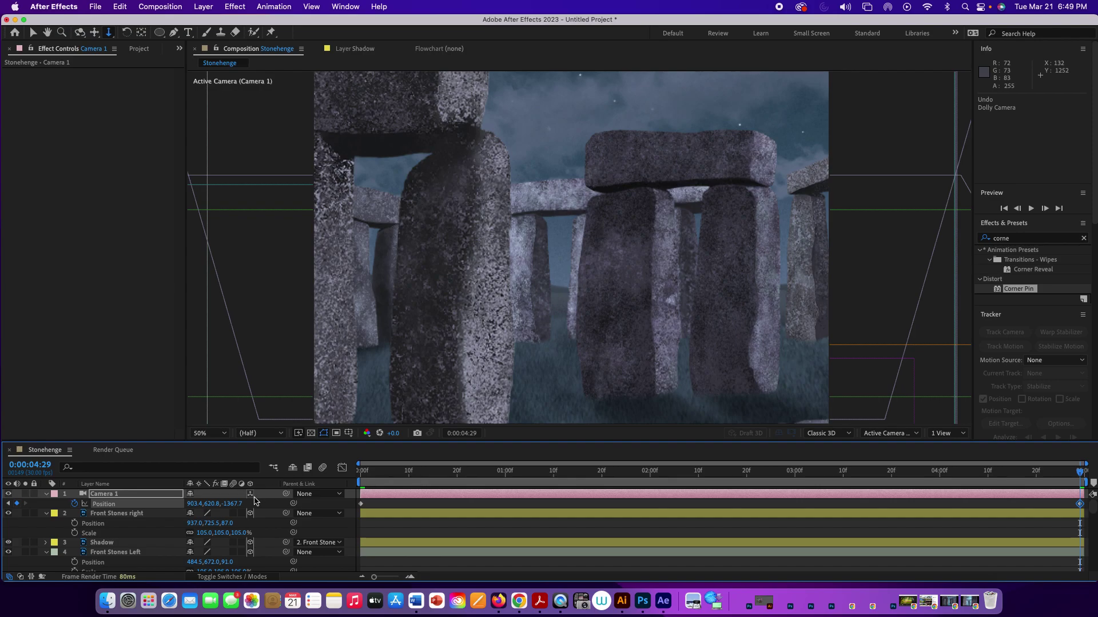
{"action": "left_click_drag", "start_coordinate": [236, 504], "coordinate": [602, 548]}
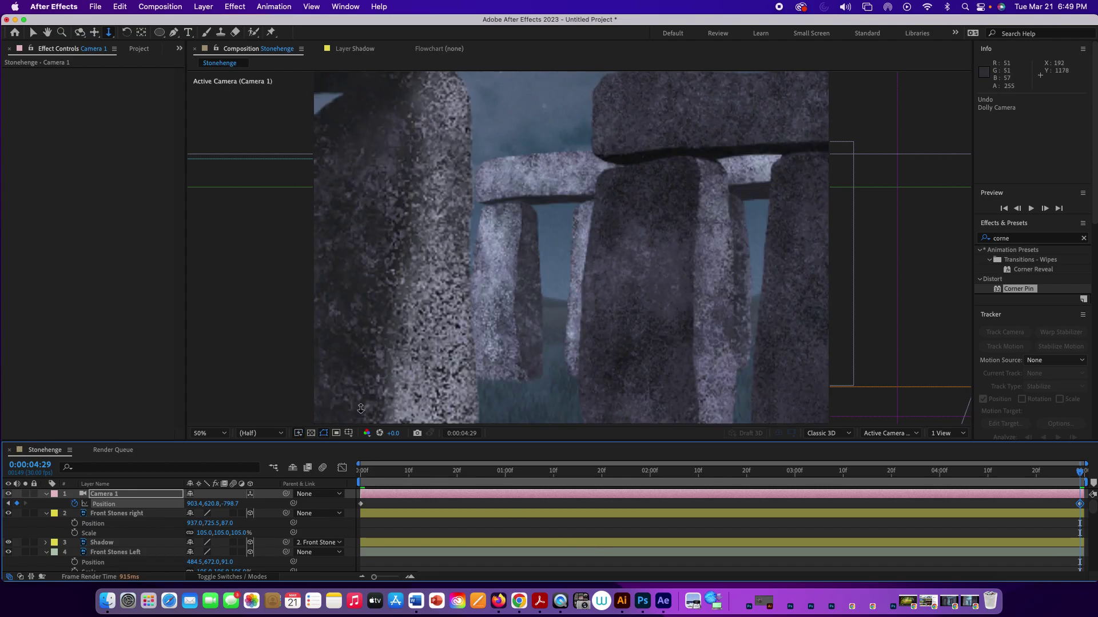
{"action": "left_click_drag", "start_coordinate": [210, 507], "coordinate": [268, 508]}
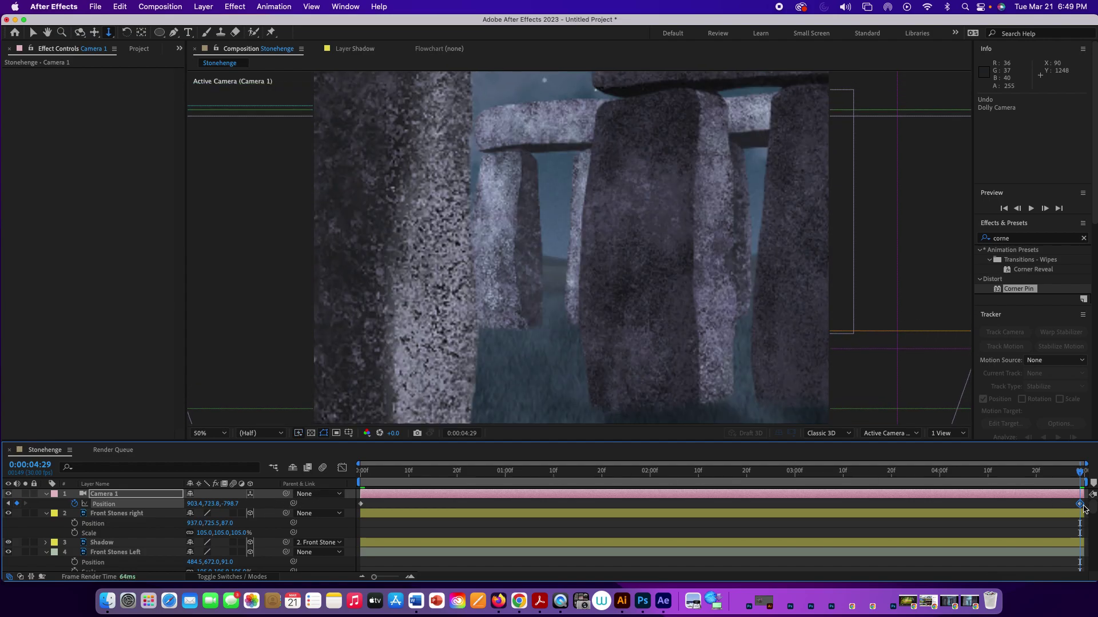
Move the second Camera 1 position keyframe to 0:00:03:24 and preview the animation from the start
{"action": "left_click_drag", "start_coordinate": [1083, 507], "coordinate": [910, 504]}
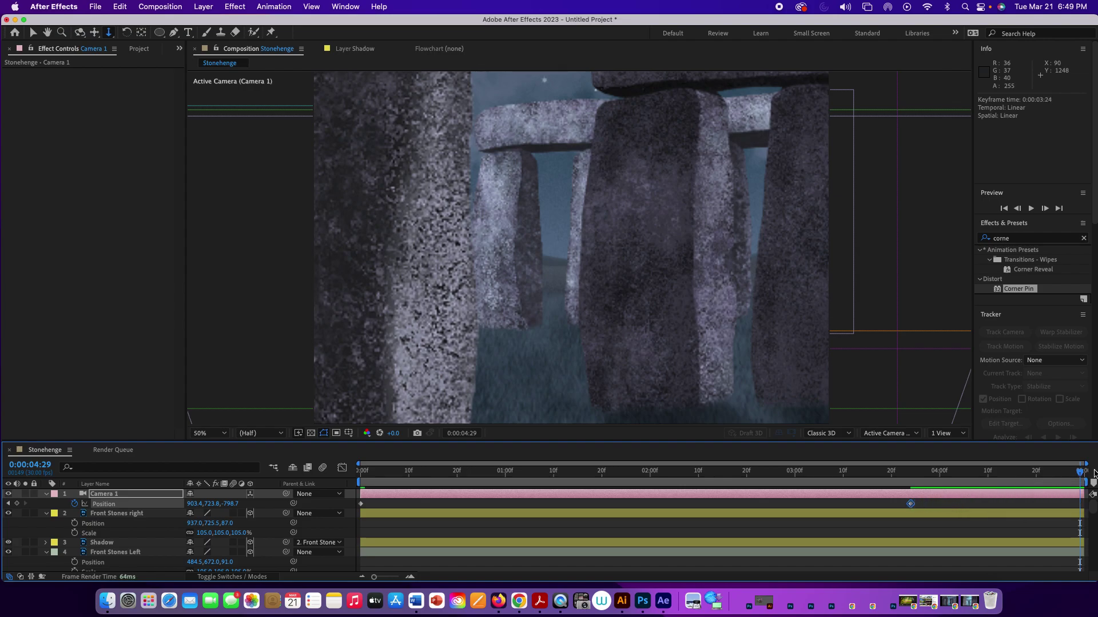
{"action": "left_click_drag", "start_coordinate": [1083, 474], "coordinate": [360, 386]}
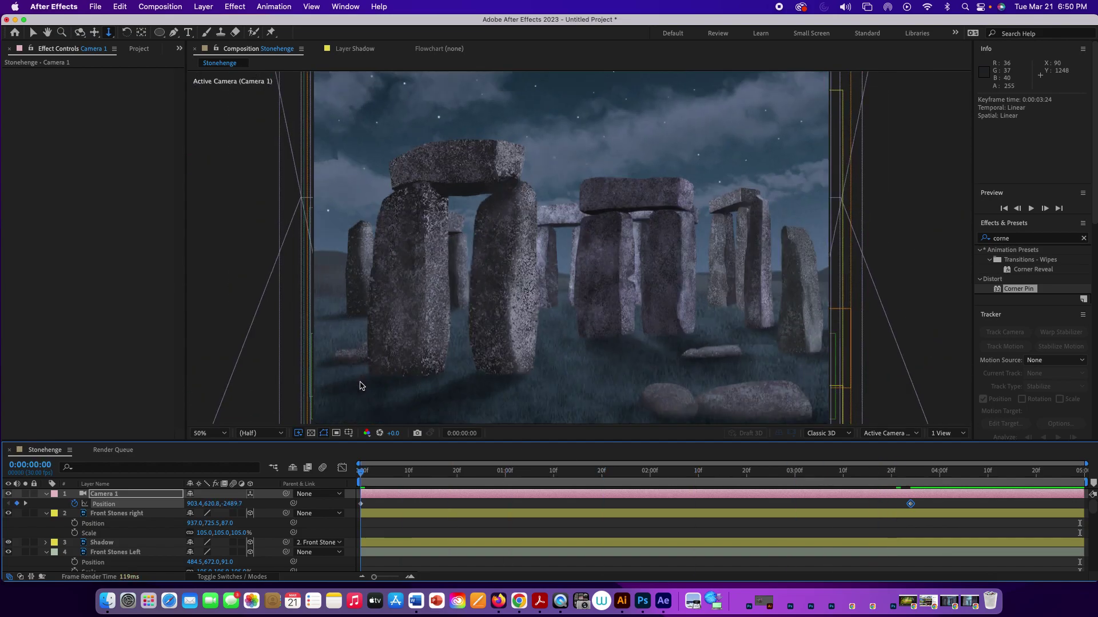
{"action": "key", "text": "space"}
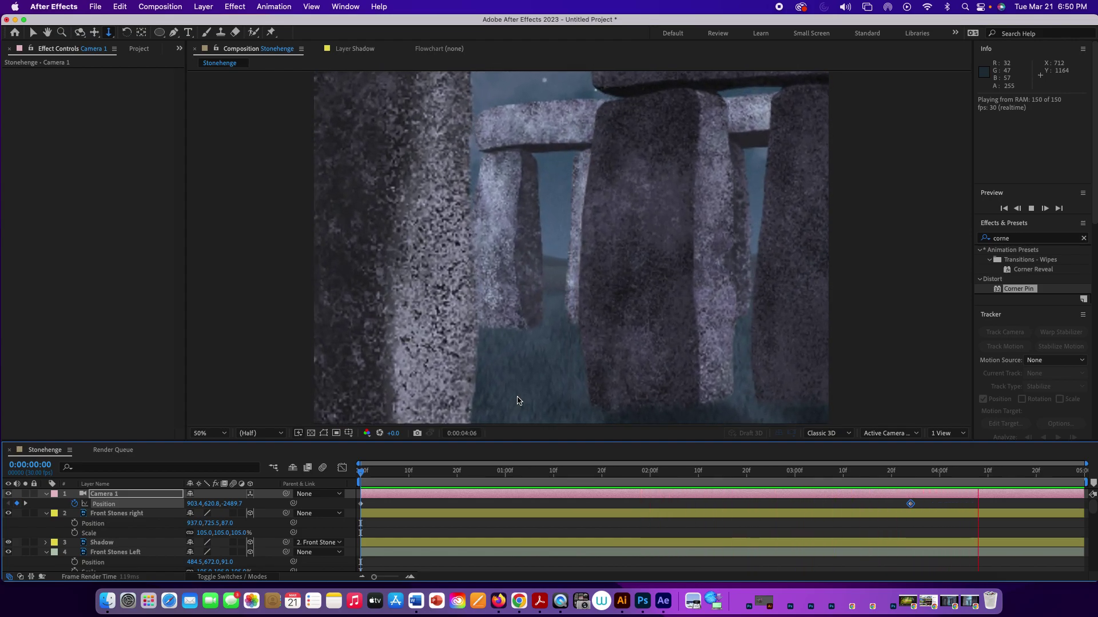
{"action": "key", "text": "space"}
At 0:00:04:29, add a Camera 1 position keyframe with the Y value set to 556.8
{"action": "key", "text": "Page_Down"}
{"action": "key", "text": "Page_Down"}
{"action": "key", "text": "Page_Down"}
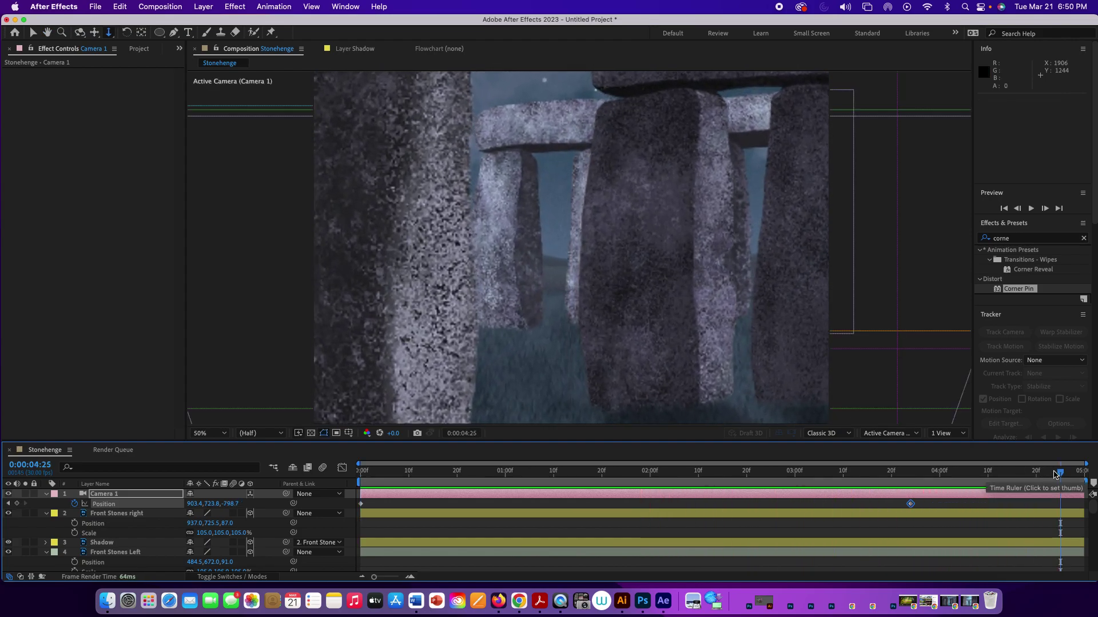
{"action": "key", "text": "Page_Down"}
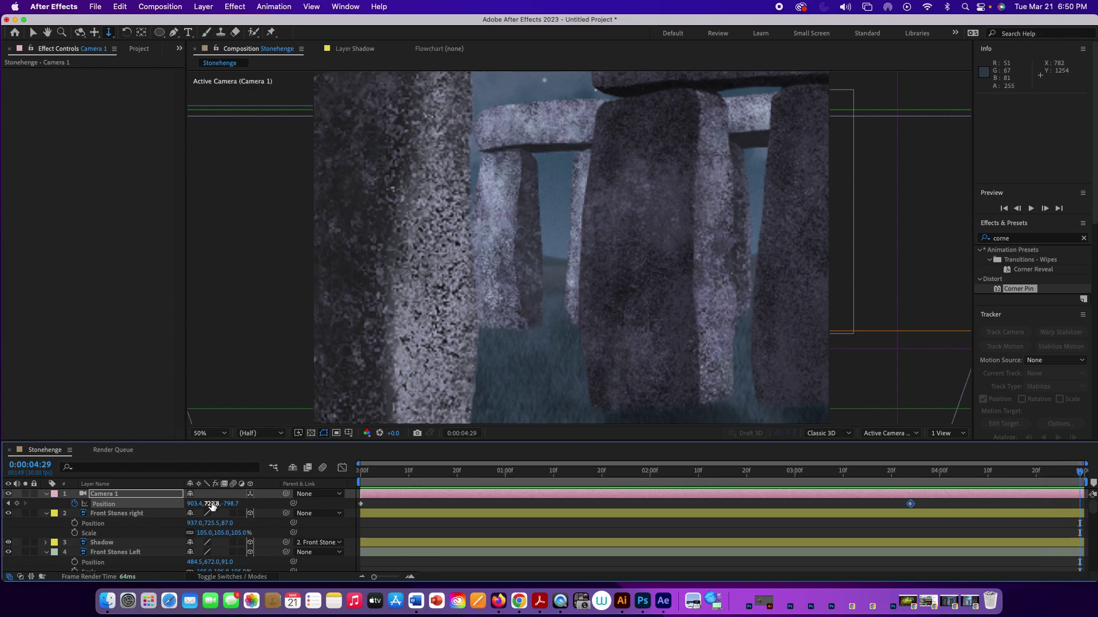
{"action": "left_click_drag", "start_coordinate": [212, 505], "coordinate": [129, 504]}
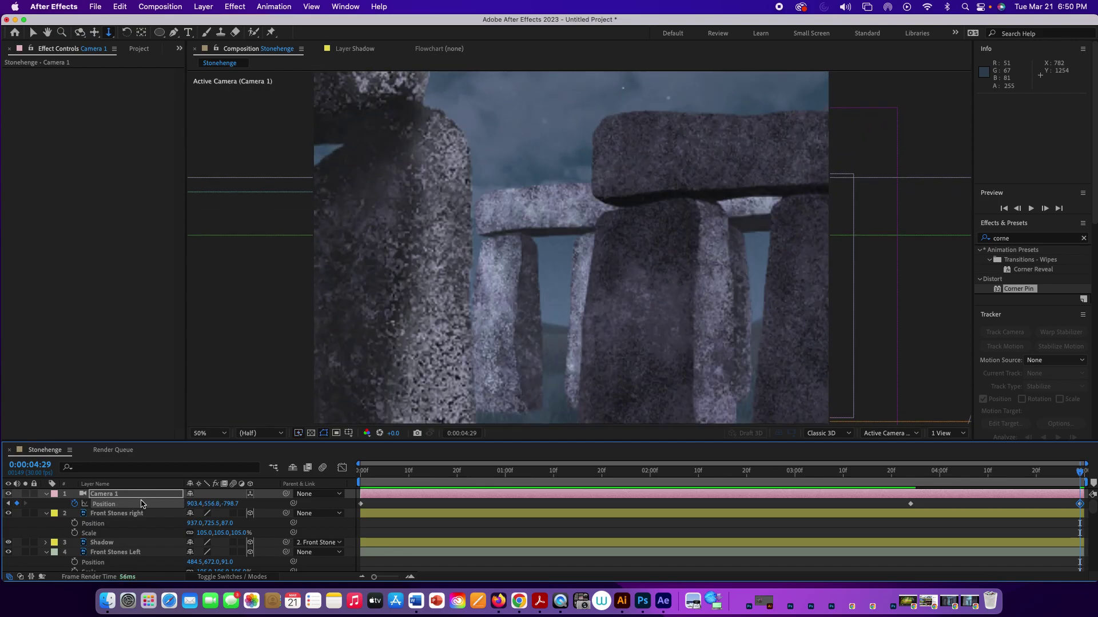
Reveal Camera 1's orientation and rotation properties alongside its Position
{"action": "left_click", "coordinate": [142, 495]}
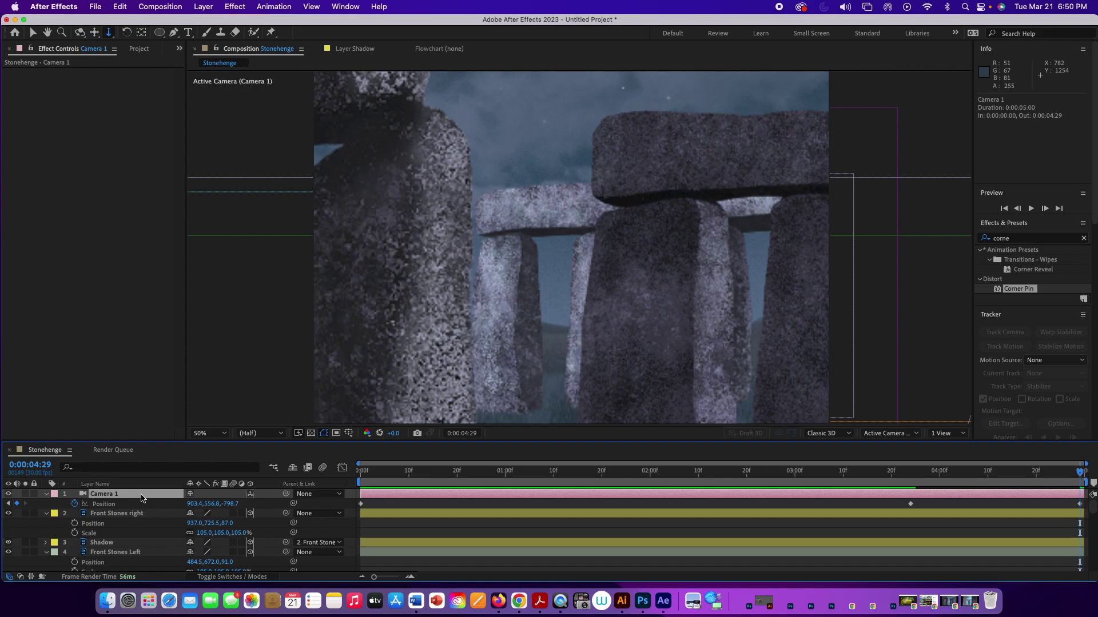
{"action": "key", "text": "shift+r"}
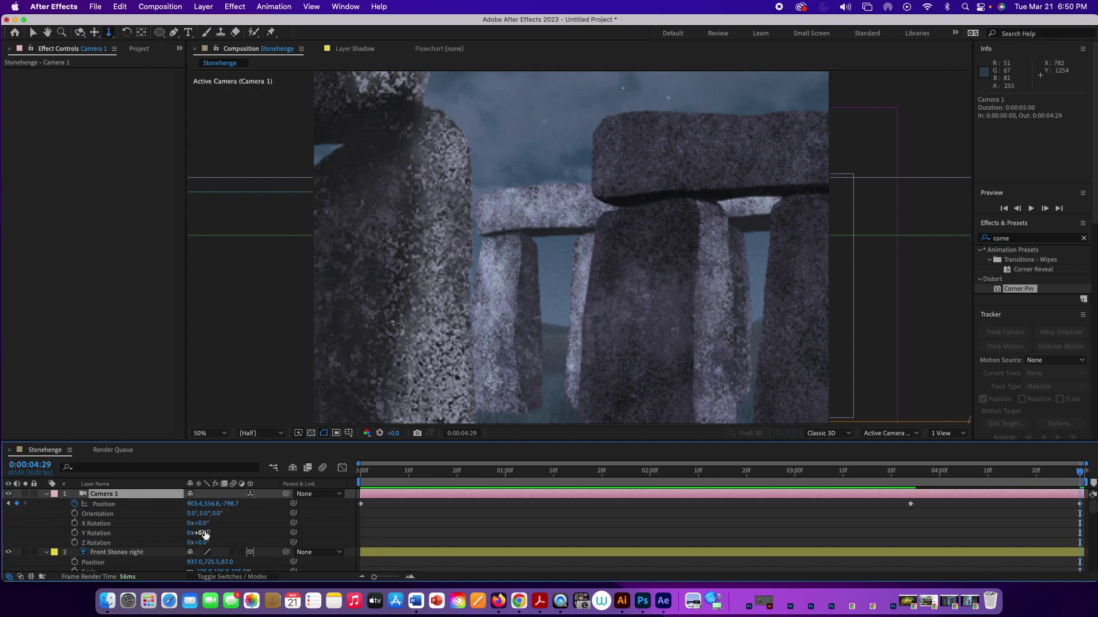
Try tilting Camera 1 and setting its Y Rotation to -2.0° without keyframes, preview the animation, and undo the rotation change
{"action": "left_click_drag", "start_coordinate": [209, 524], "coordinate": [206, 527]}
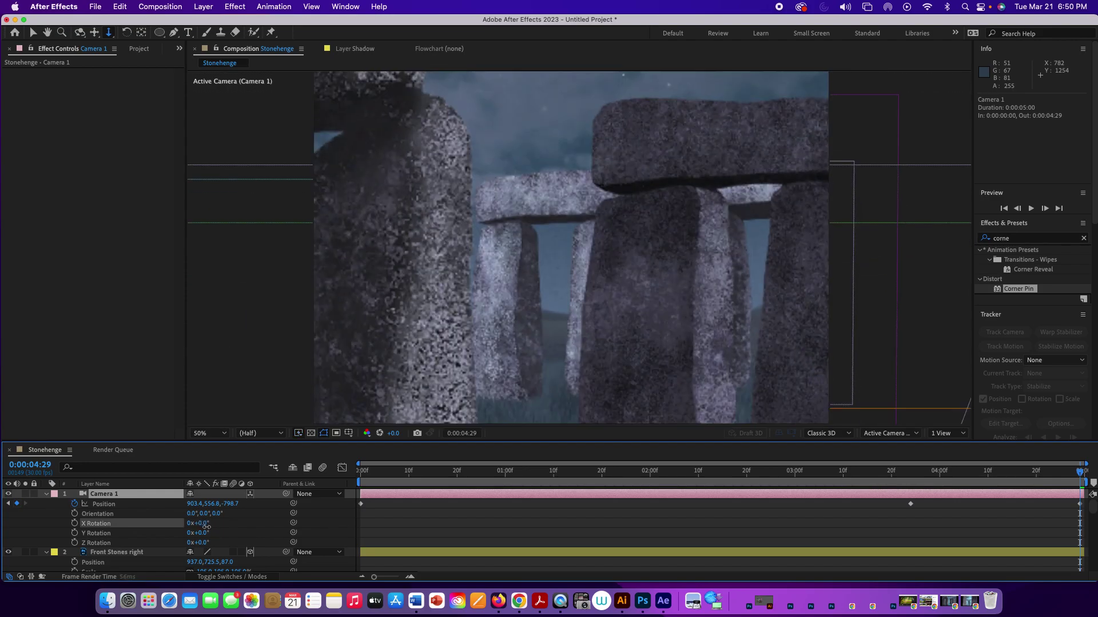
{"action": "left_click_drag", "start_coordinate": [205, 533], "coordinate": [200, 533]}
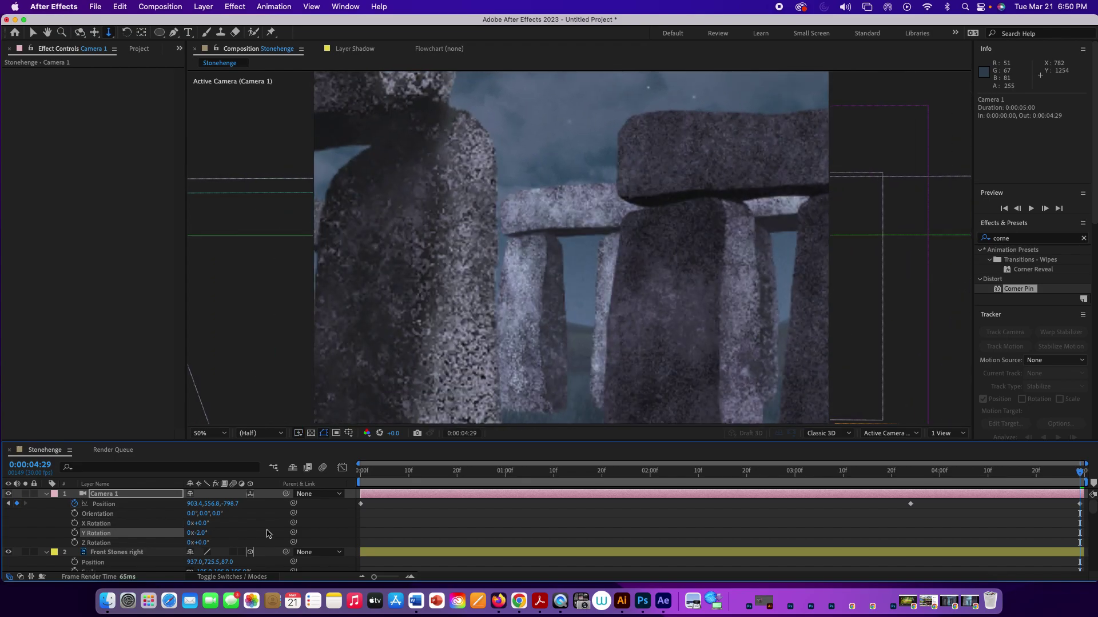
{"action": "key", "text": "space"}
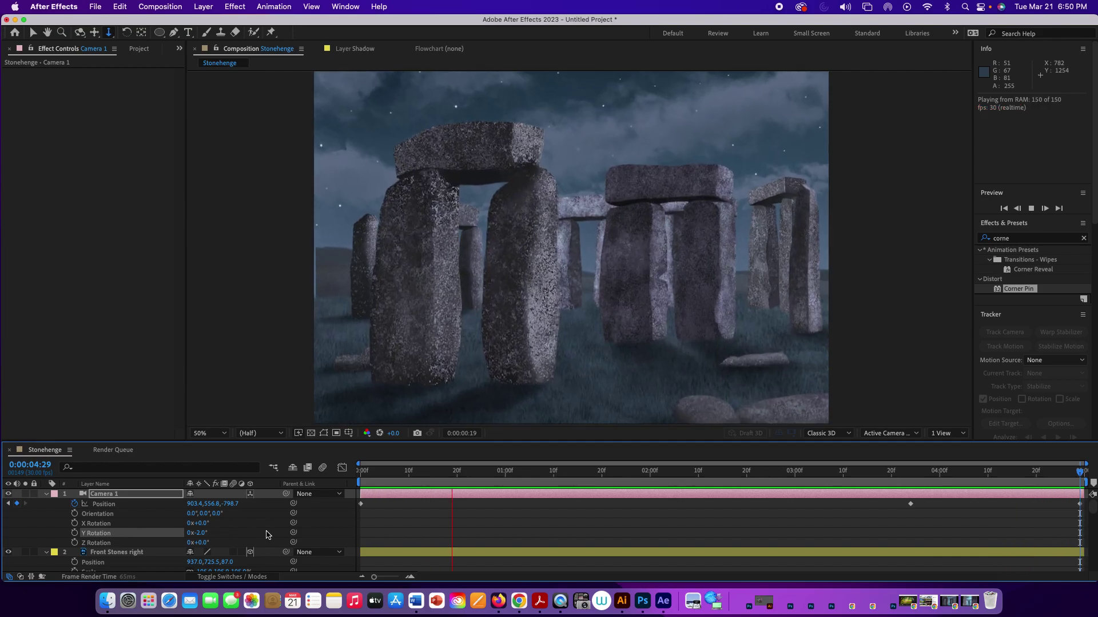
{"action": "key", "text": "space"}
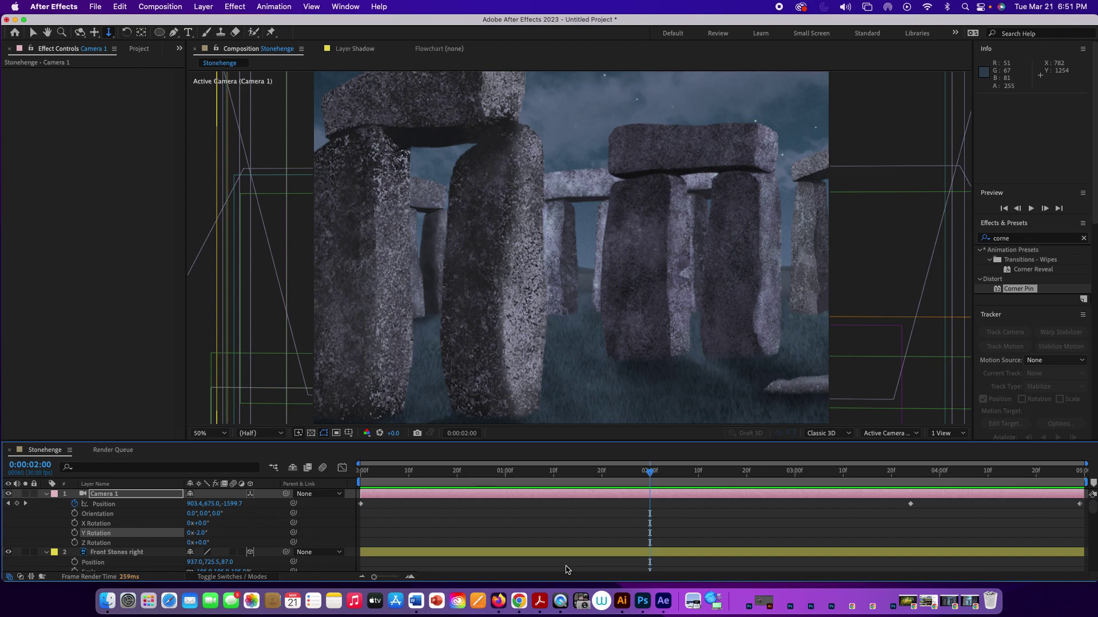
{"action": "key", "text": "super+z"}
{"action": "key", "text": "End"}
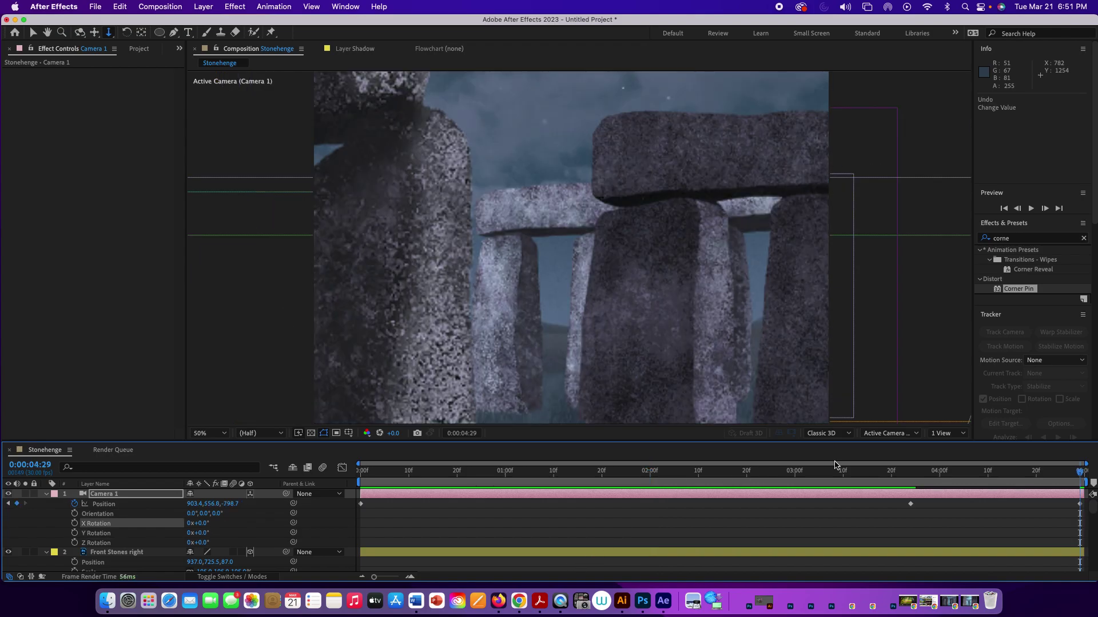
At 0:00:00:00, set the first keyframes for Camera 1's X Rotation and Y Rotation at 0°
{"action": "left_click_drag", "start_coordinate": [1081, 473], "coordinate": [348, 482]}
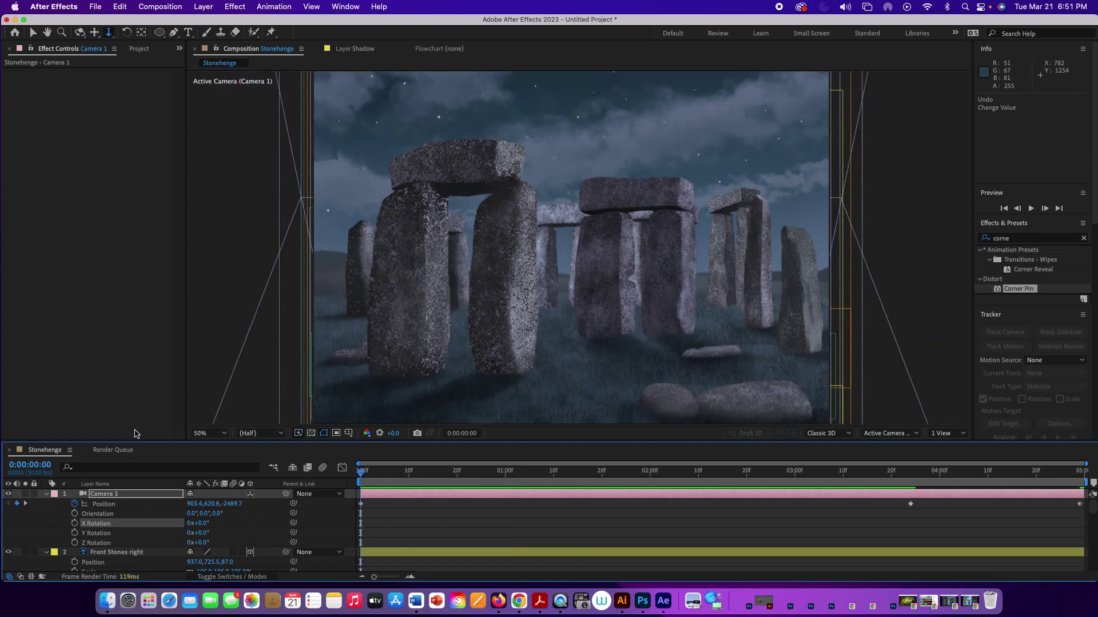
{"action": "left_click", "coordinate": [75, 525]}
{"action": "left_click", "coordinate": [75, 534]}
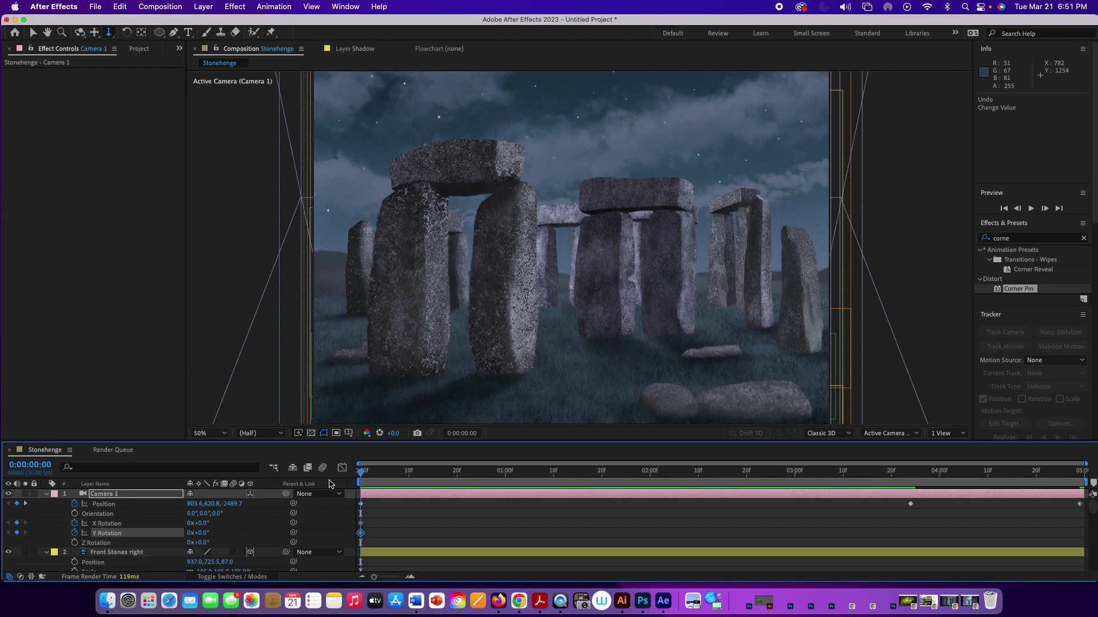
At 0:00:03:24, add 0° keyframes to Camera 1's X Rotation and Y Rotation, aligned with the middle Position keyframe
{"action": "left_click_drag", "start_coordinate": [361, 472], "coordinate": [678, 472]}
{"action": "key", "text": "k"}
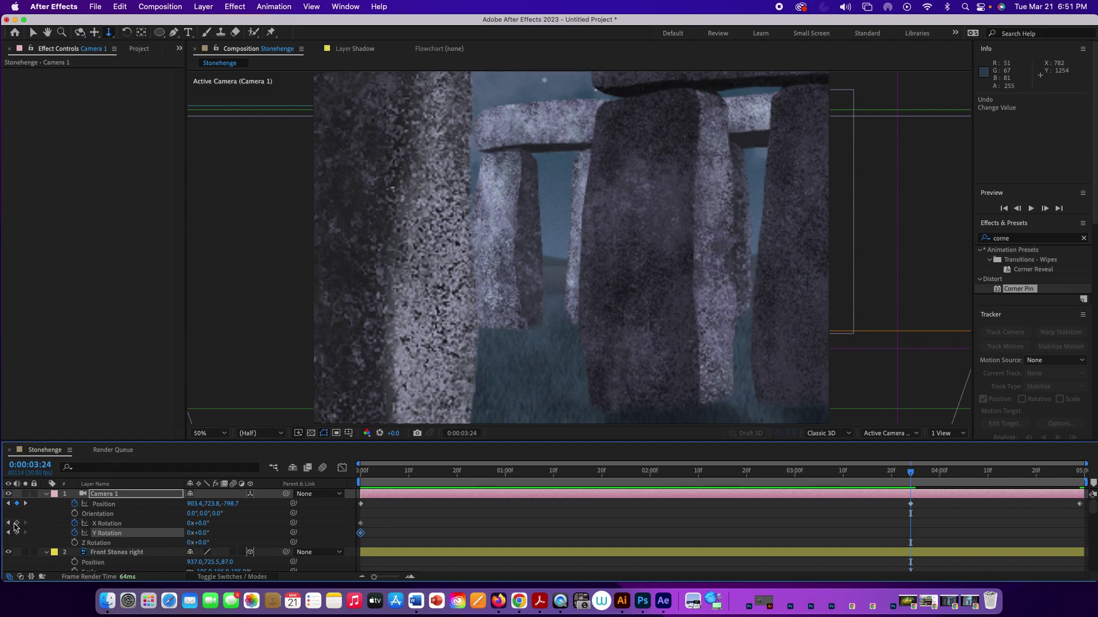
{"action": "left_click", "coordinate": [16, 523]}
{"action": "left_click", "coordinate": [17, 533]}
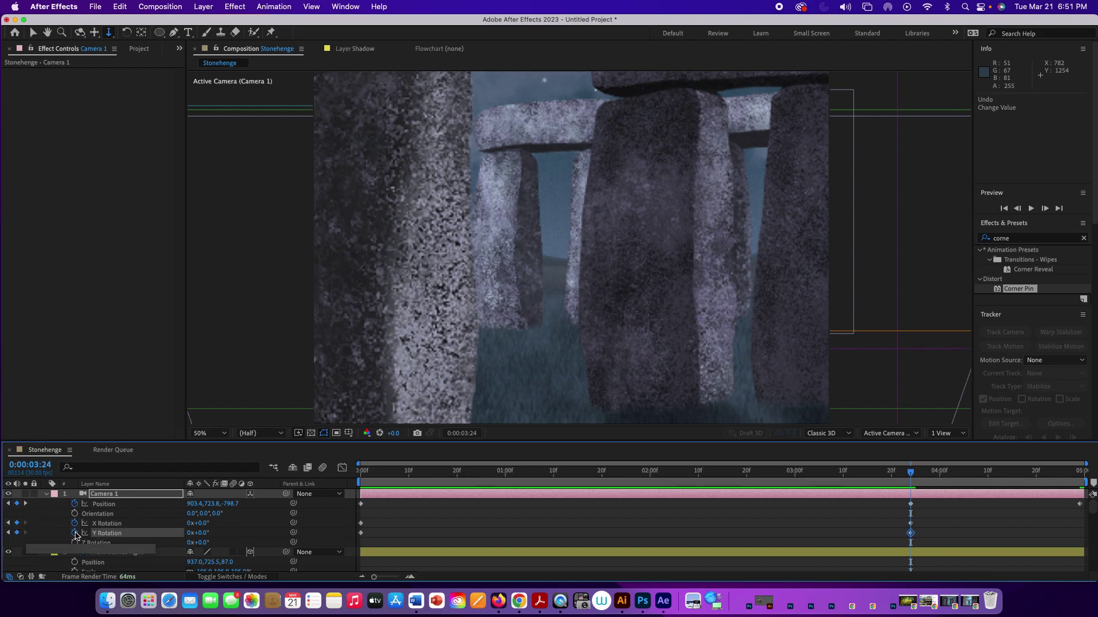
At 0:00:04:29, keyframe Camera 1's X Rotation at -3.0° and Y Rotation at -1.0°, and preview the animation
{"action": "left_click_drag", "start_coordinate": [913, 475], "coordinate": [1092, 490]}
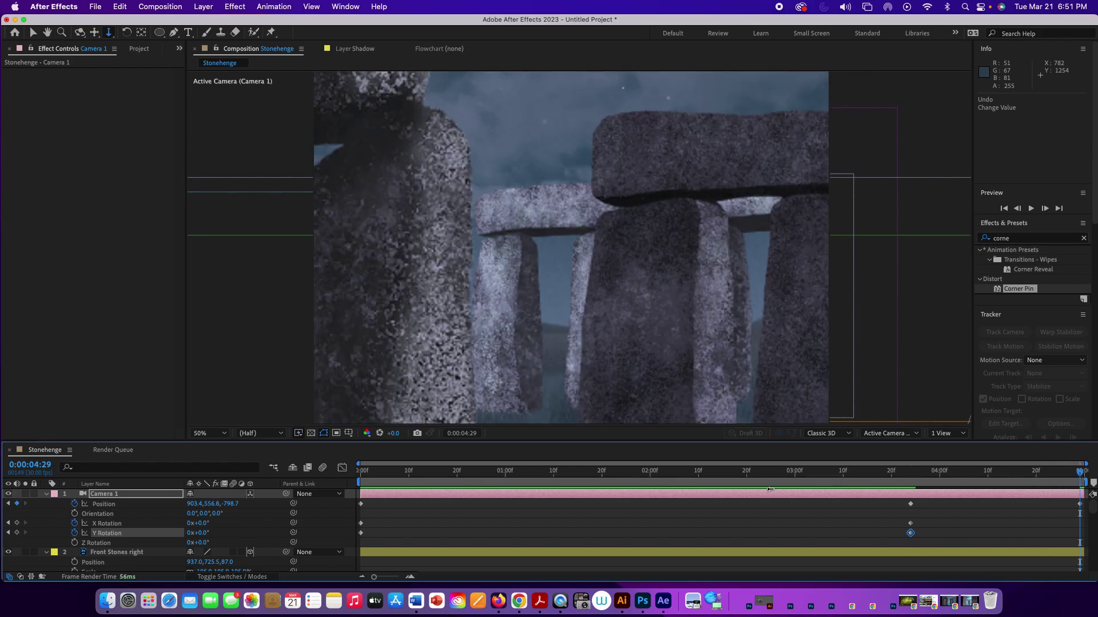
{"action": "key", "text": "super+shift+a"}
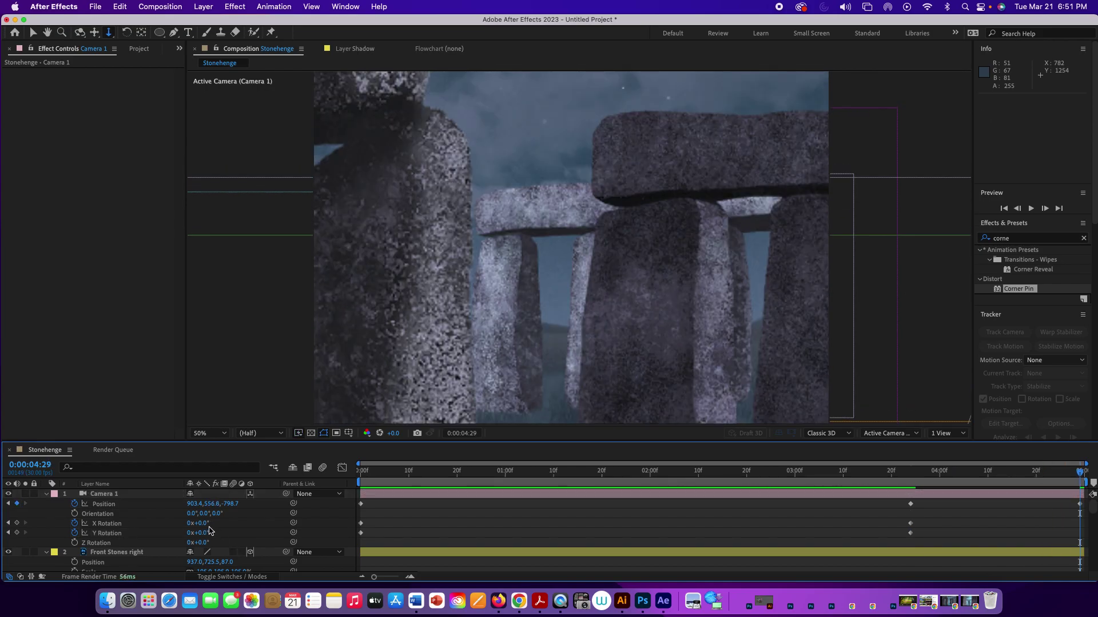
{"action": "left_click_drag", "start_coordinate": [206, 525], "coordinate": [199, 534]}
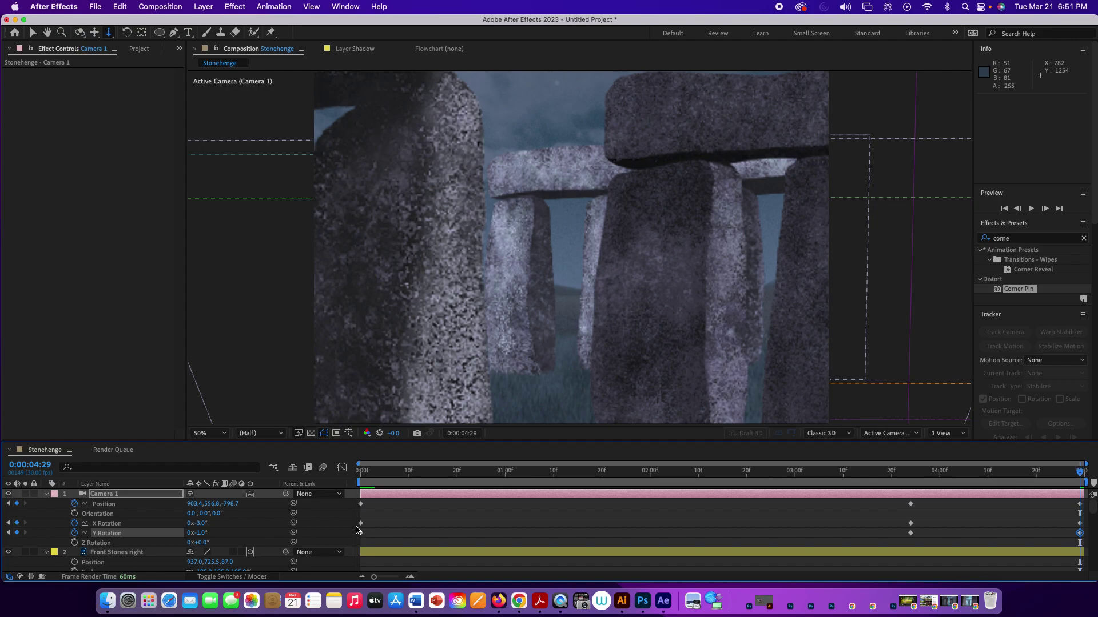
{"action": "key", "text": "space"}
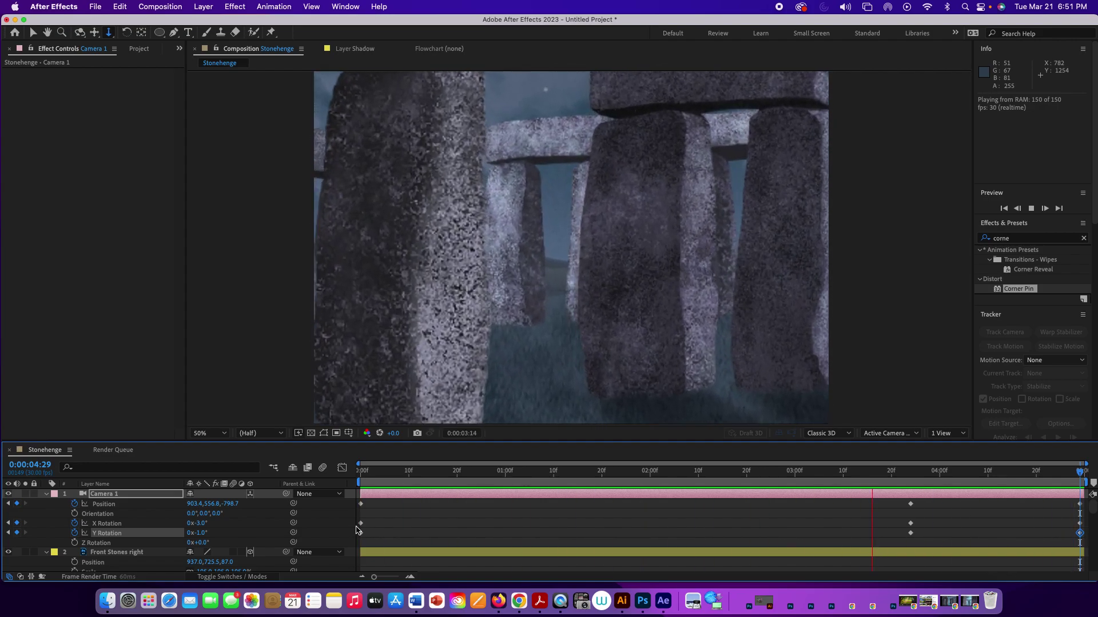
{"action": "key", "text": "space"}
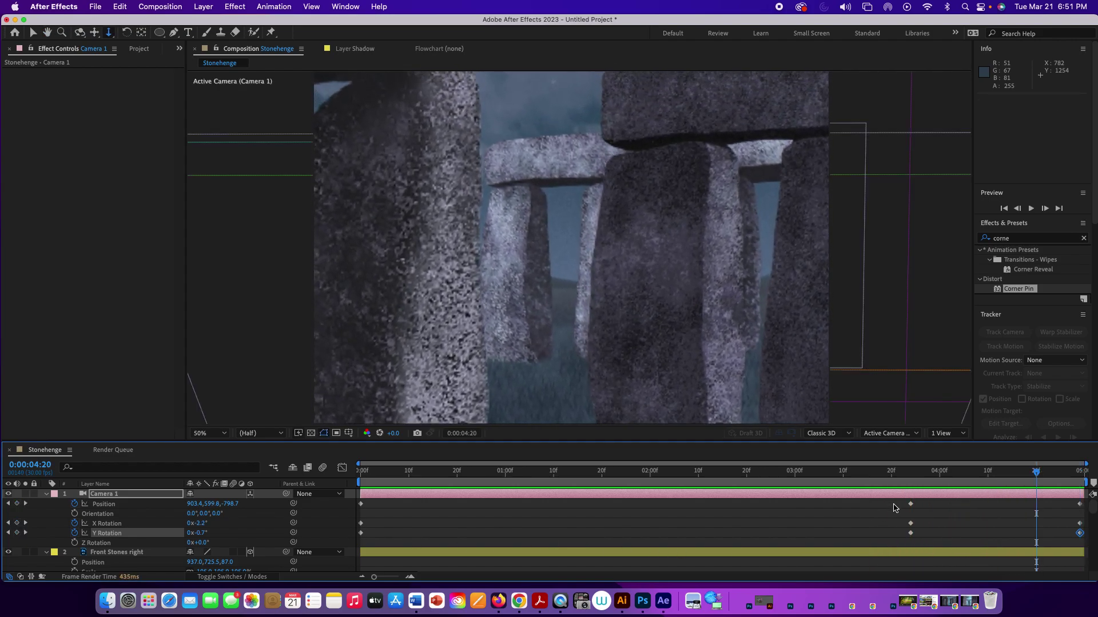
At 0:00:04:29, set the Y value of Camera 1's Position to 623.8 and preview the animation
{"action": "left_click_drag", "start_coordinate": [1039, 476], "coordinate": [1082, 476]}
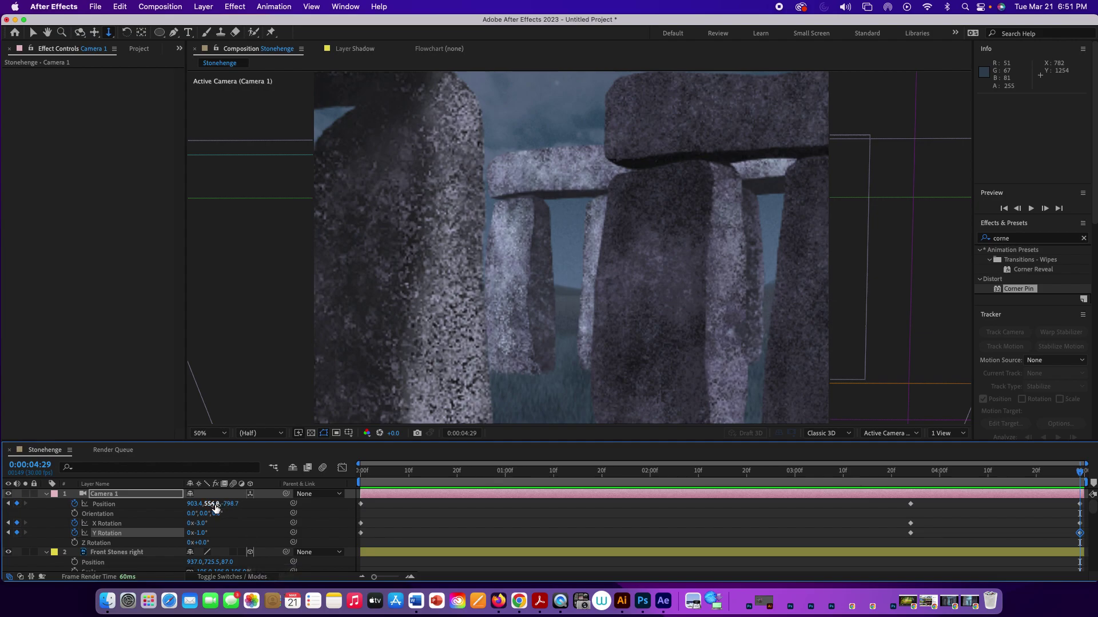
{"action": "left_click_drag", "start_coordinate": [215, 505], "coordinate": [209, 504]}
{"action": "left_click_drag", "start_coordinate": [204, 504], "coordinate": [255, 503]}
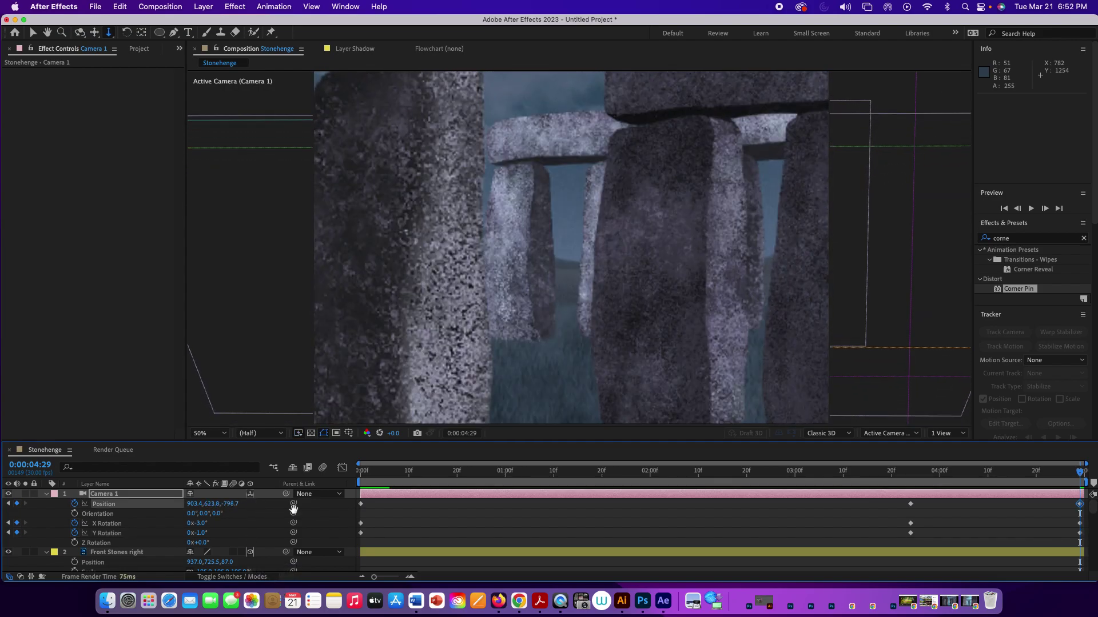
{"action": "key", "text": "space"}
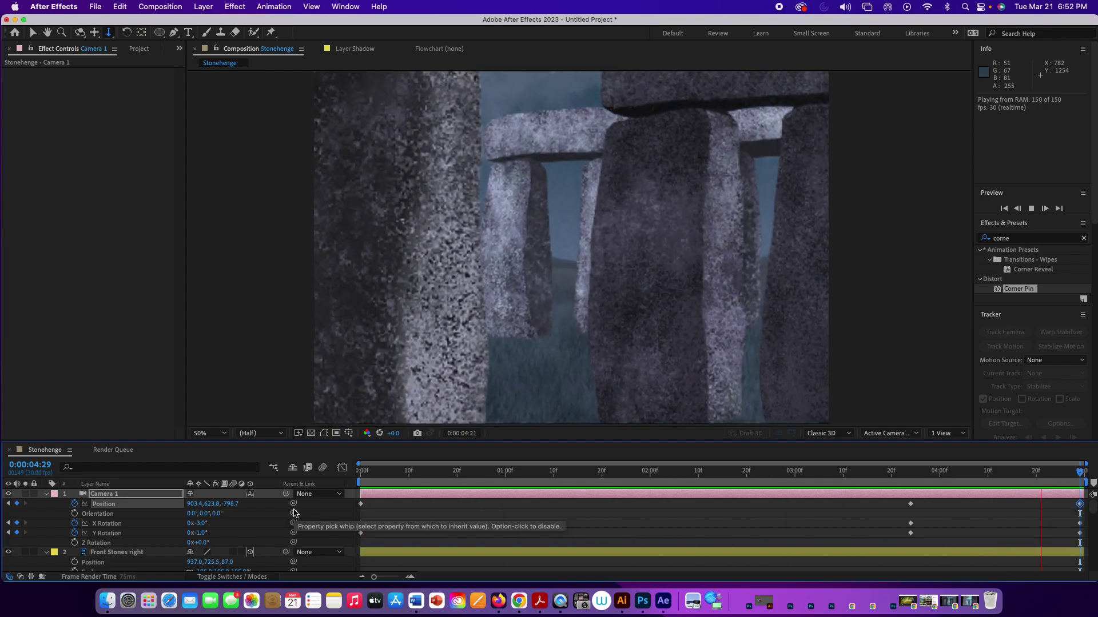
{"action": "key", "text": "space"}
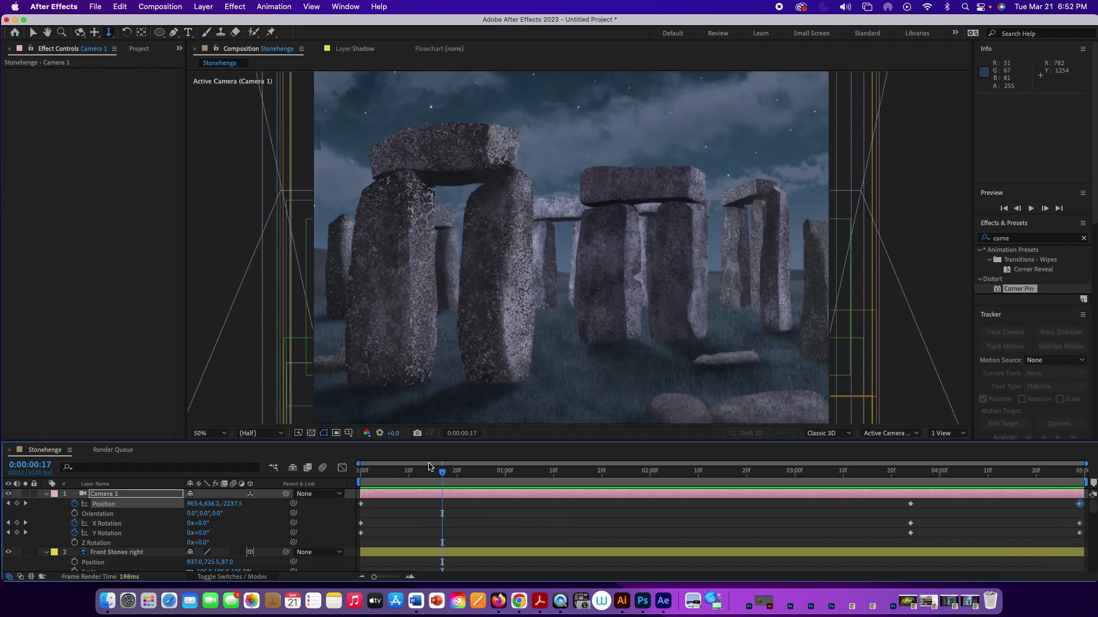
Return to 0:00:00:00, enlarge the timeline area, and collapse the properties of all layers, leaving nothing selected
{"action": "left_click_drag", "start_coordinate": [440, 472], "coordinate": [344, 482]}
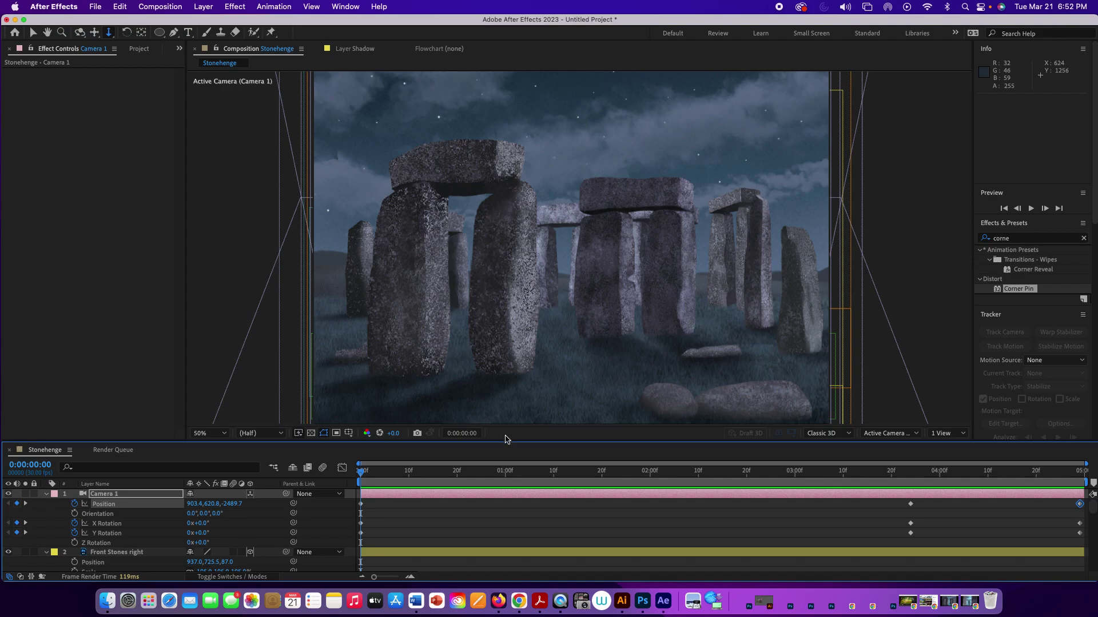
{"action": "left_click_drag", "start_coordinate": [511, 441], "coordinate": [496, 284]}
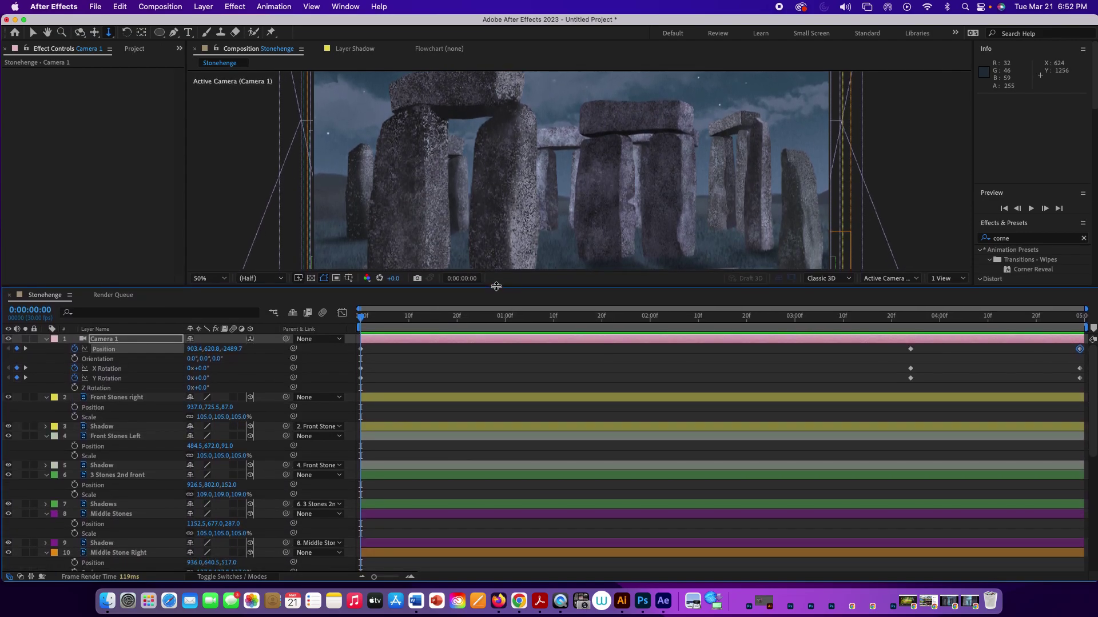
{"action": "left_click", "coordinate": [125, 340]}
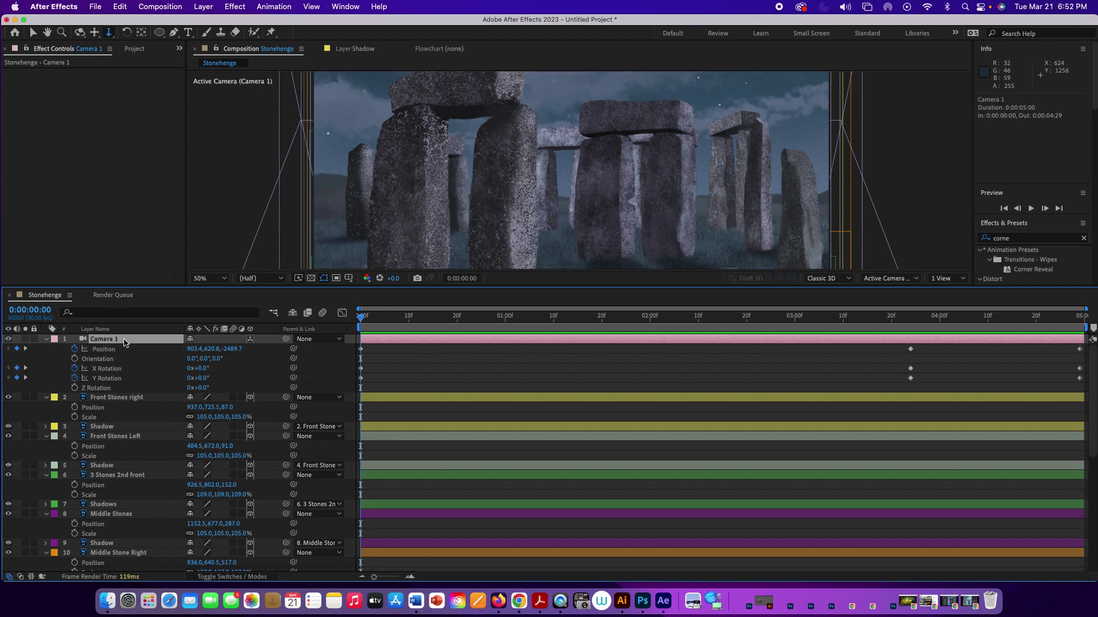
{"action": "key", "text": "super+a"}
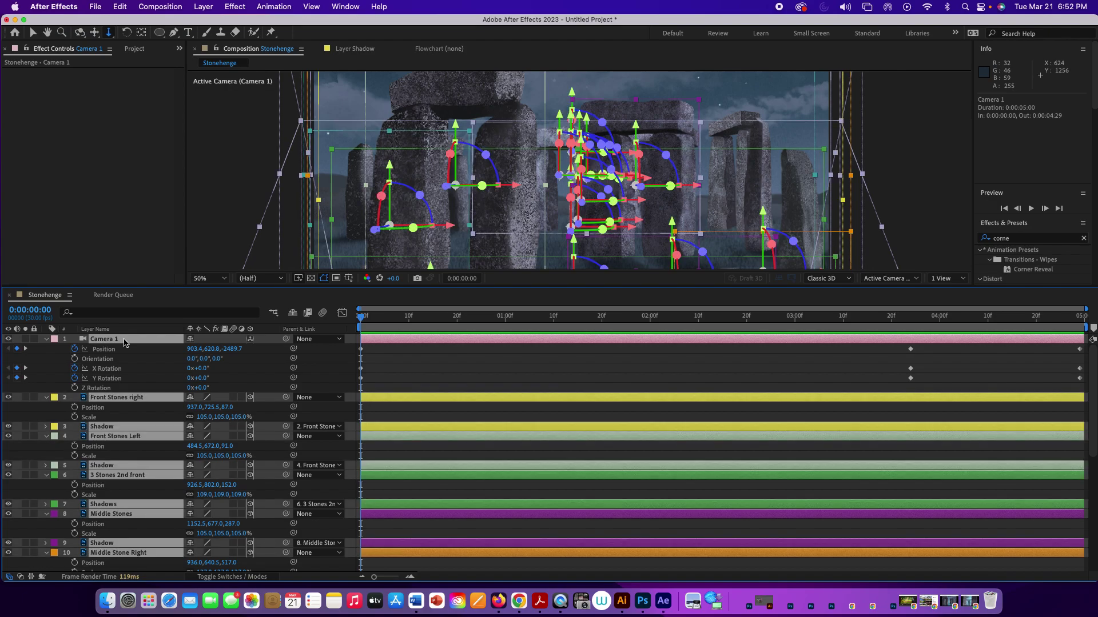
{"action": "left_click", "coordinate": [46, 339]}
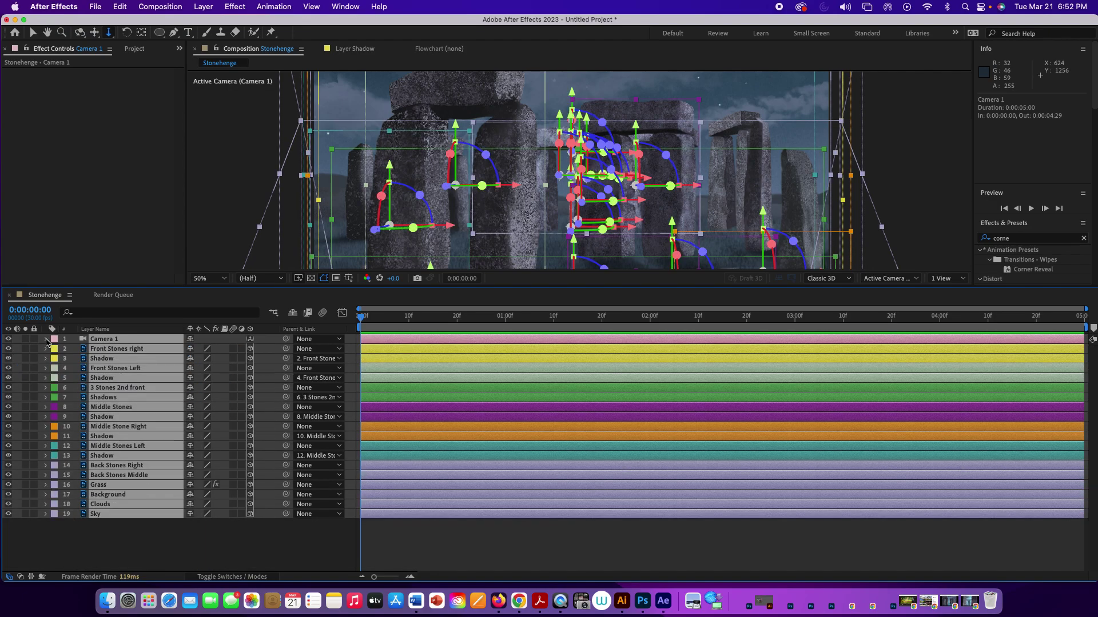
{"action": "left_click", "coordinate": [179, 553]}
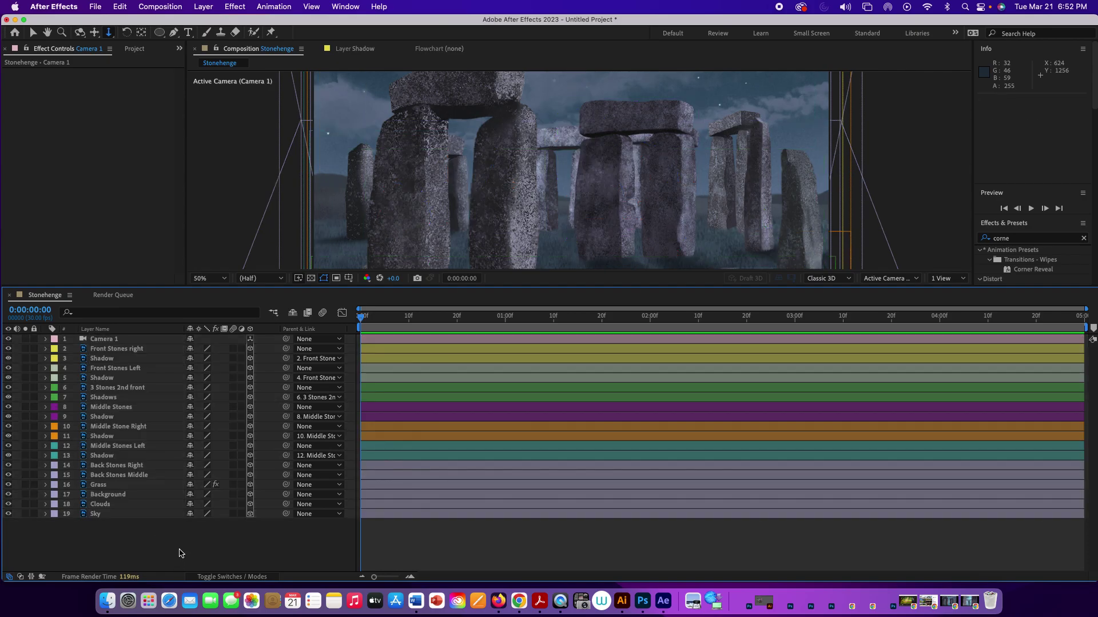
{"action": "left_click", "coordinate": [119, 438]}
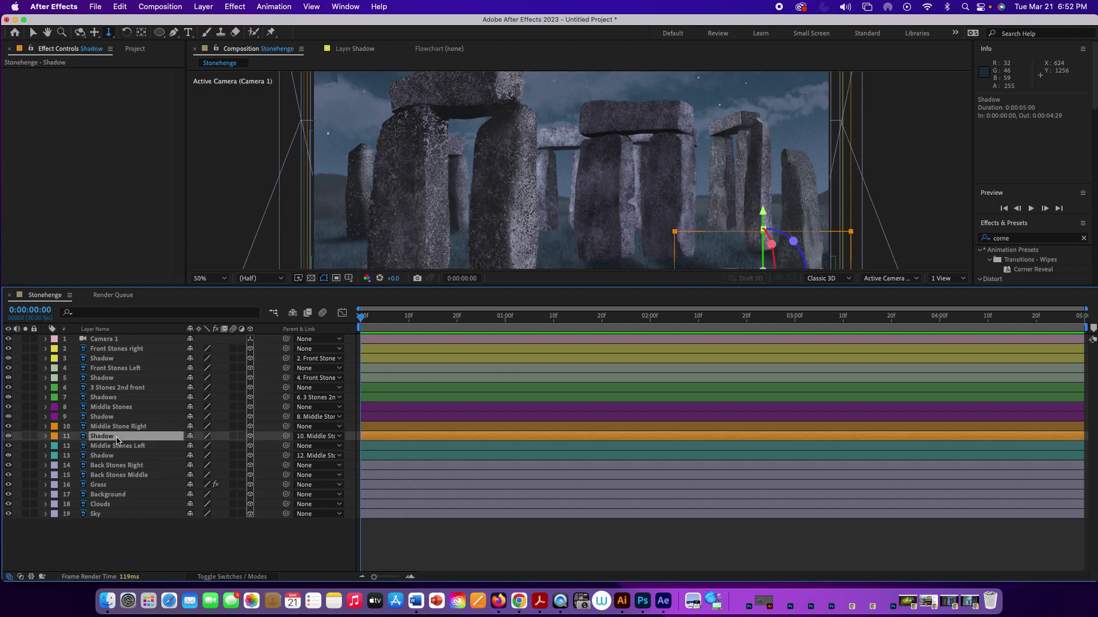
{"action": "left_click", "coordinate": [119, 428]}
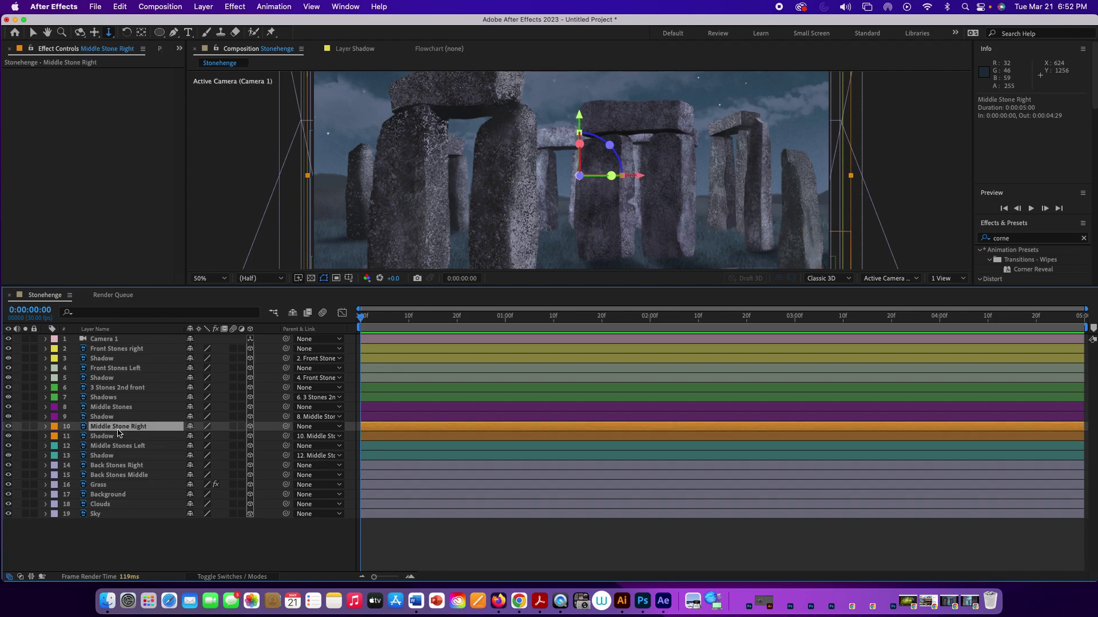
{"action": "left_click", "coordinate": [124, 516]}
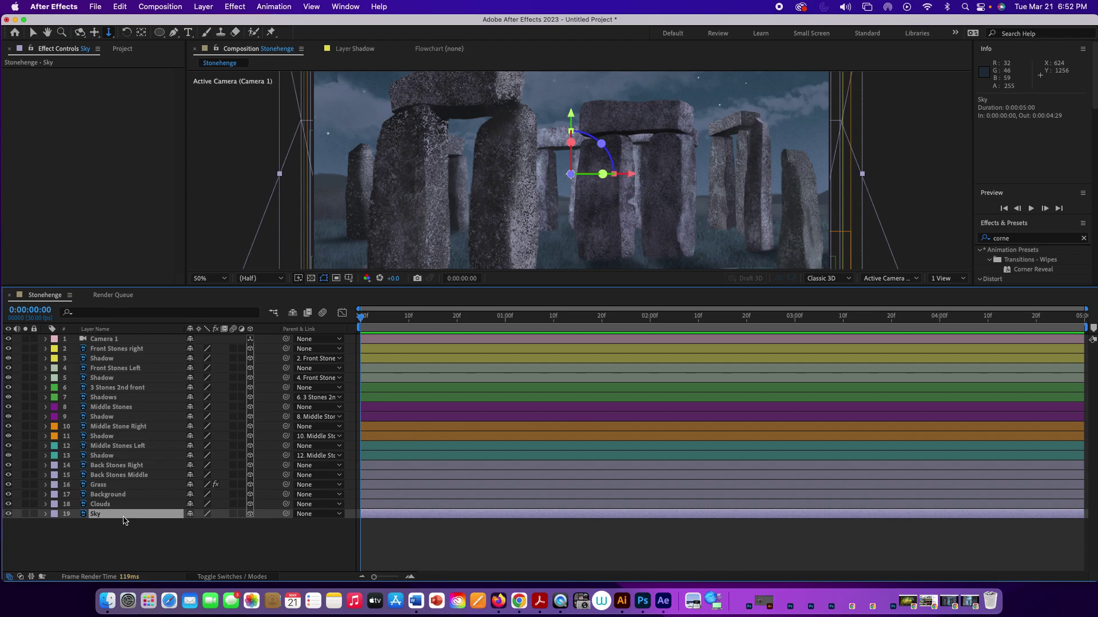
{"action": "left_click", "coordinate": [46, 514]}
{"action": "left_click", "coordinate": [47, 515]}
Show only Camera 1's keyframed properties, minimize the Microsoft Outlook verification window, and collapse the properties again
{"action": "left_click", "coordinate": [150, 339]}
{"action": "key", "text": "u"}
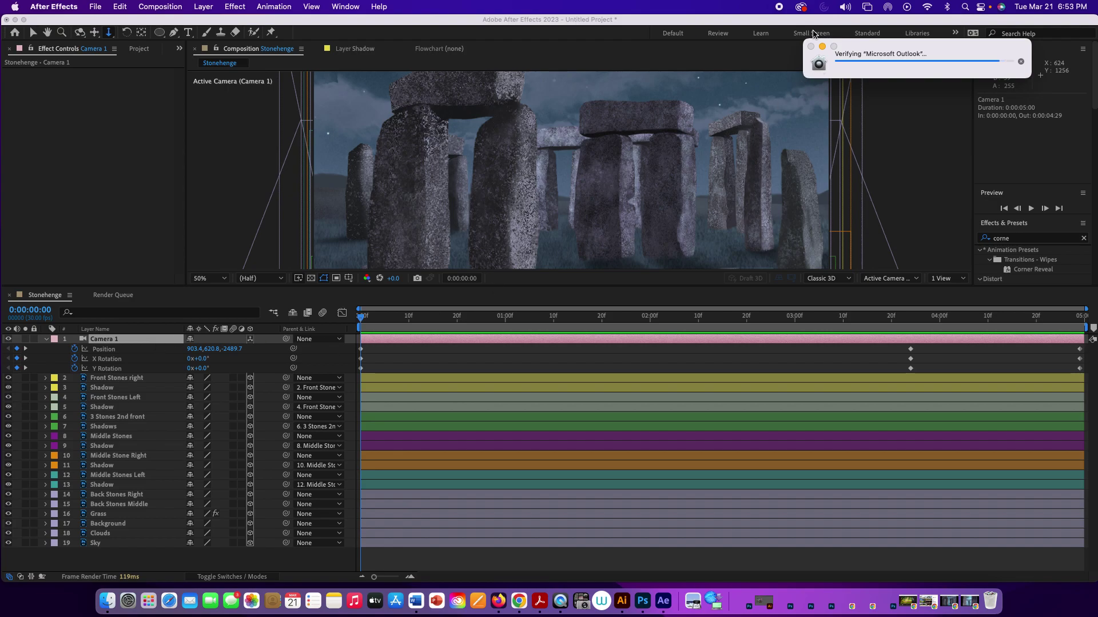
{"action": "left_click", "coordinate": [822, 47]}
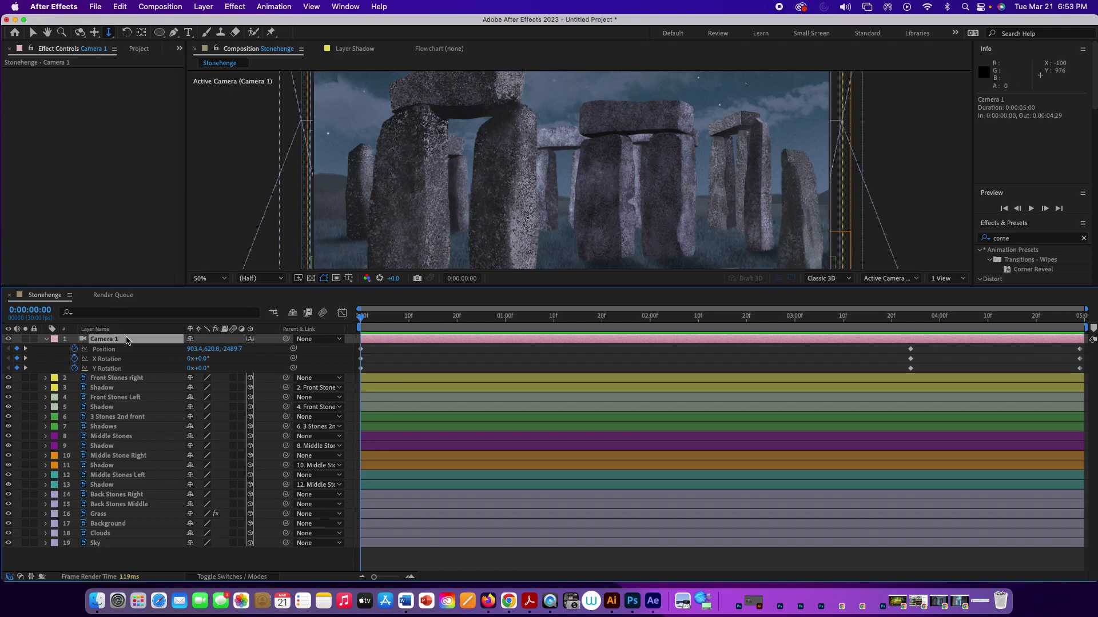
{"action": "key", "text": "u"}
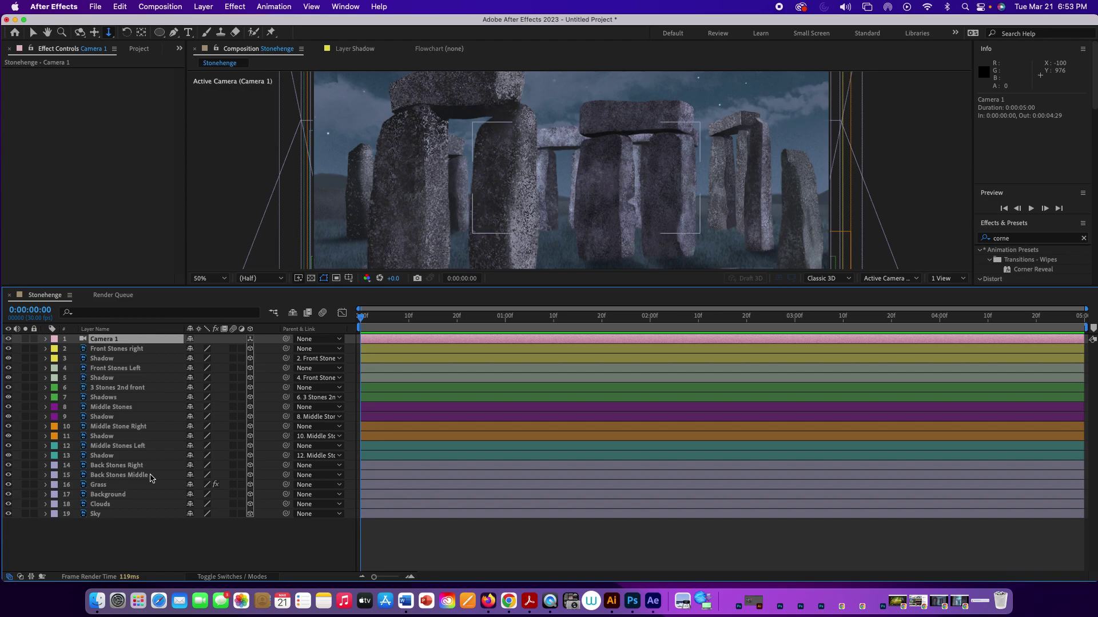
Select the Sky layer and reduce the timeline's height to give the composition view more room
{"action": "left_click", "coordinate": [45, 514]}
{"action": "left_click", "coordinate": [46, 514]}
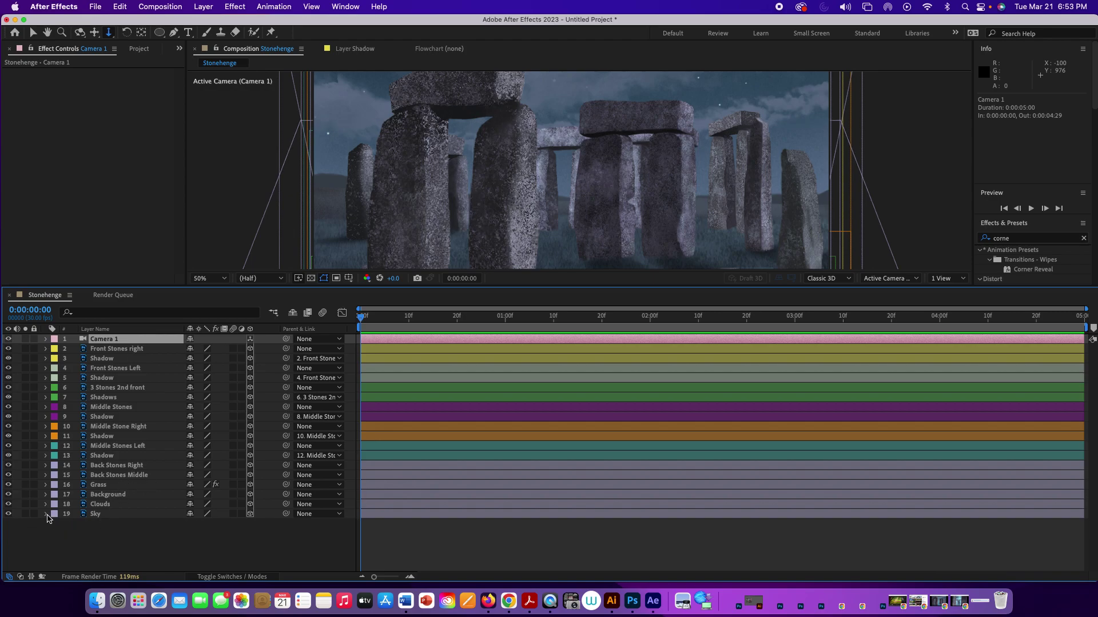
{"action": "left_click", "coordinate": [114, 515]}
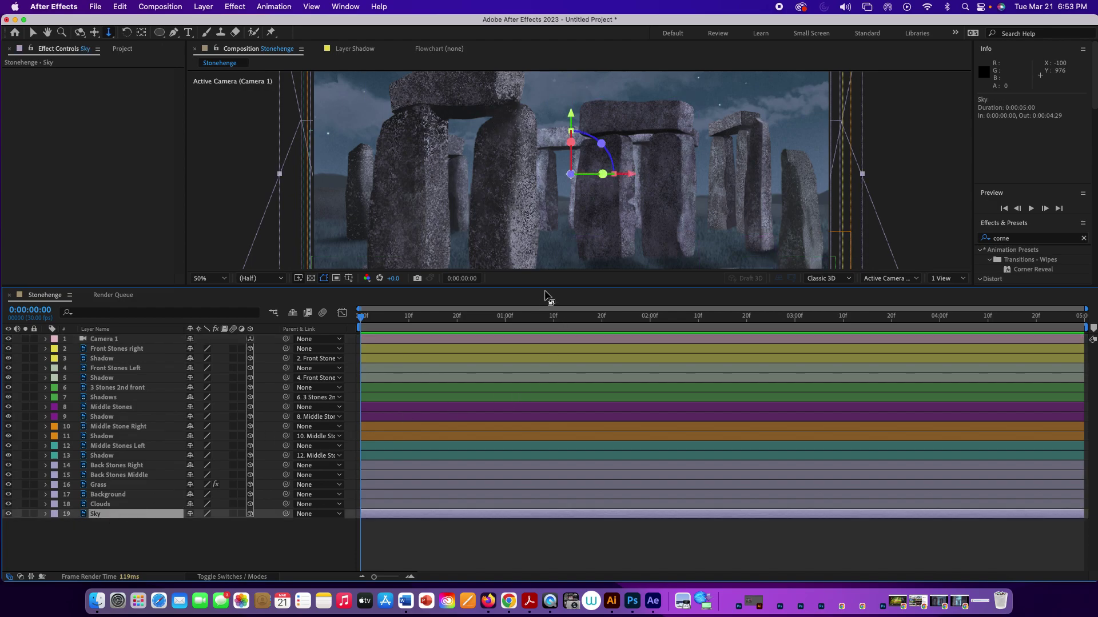
{"action": "left_click_drag", "start_coordinate": [549, 286], "coordinate": [552, 352]}
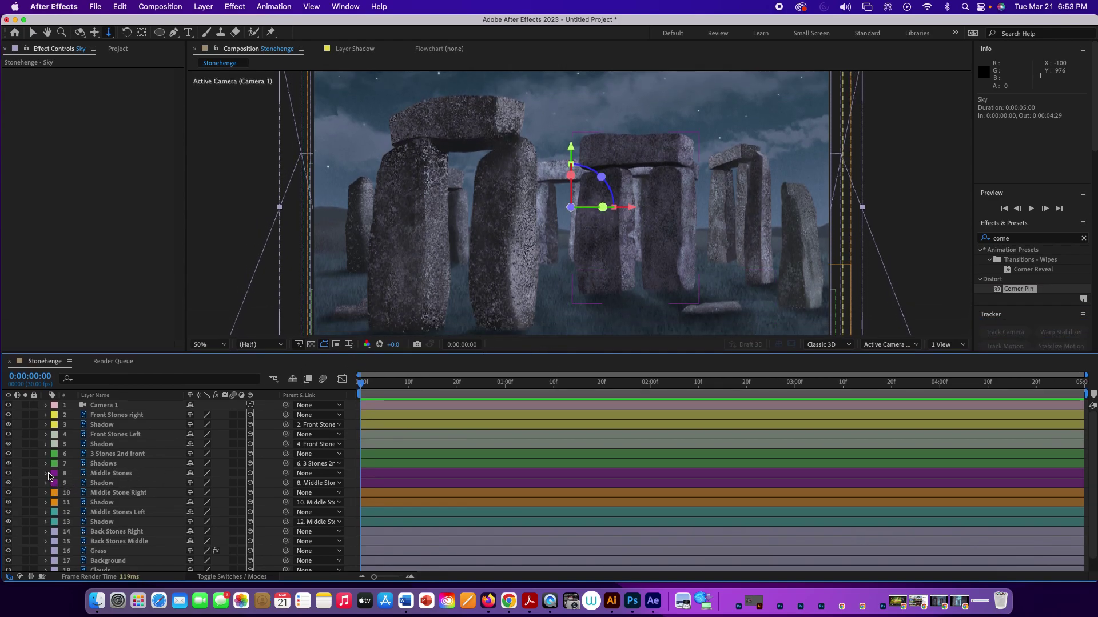
Hide layers 2 through 11, from Front Stones right to Middle Stone Right's Shadow, and add a shape layer directly above Middle Stones Left
{"action": "left_click_drag", "start_coordinate": [8, 417], "coordinate": [10, 503]}
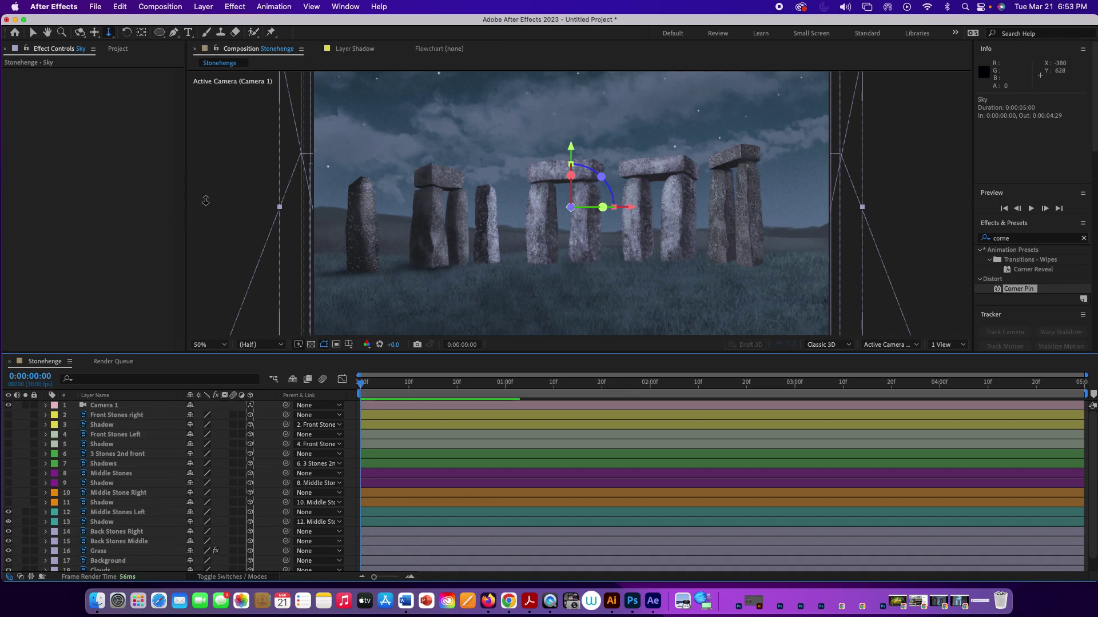
{"action": "left_click", "coordinate": [136, 514]}
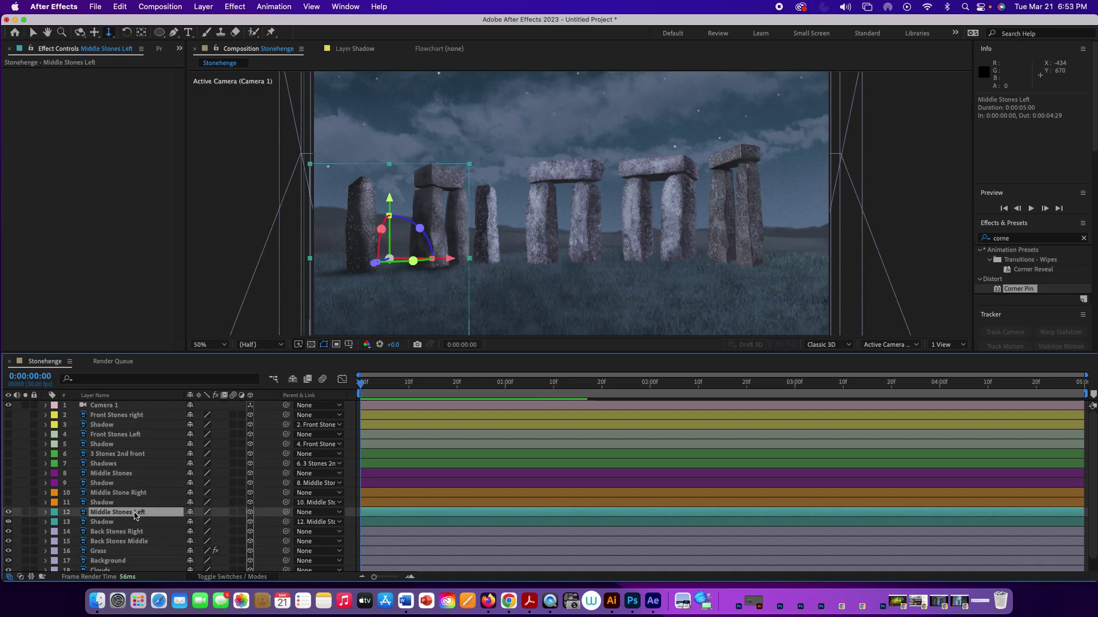
{"action": "left_click", "coordinate": [200, 6]}
{"action": "mouse_move", "coordinate": [217, 23]}
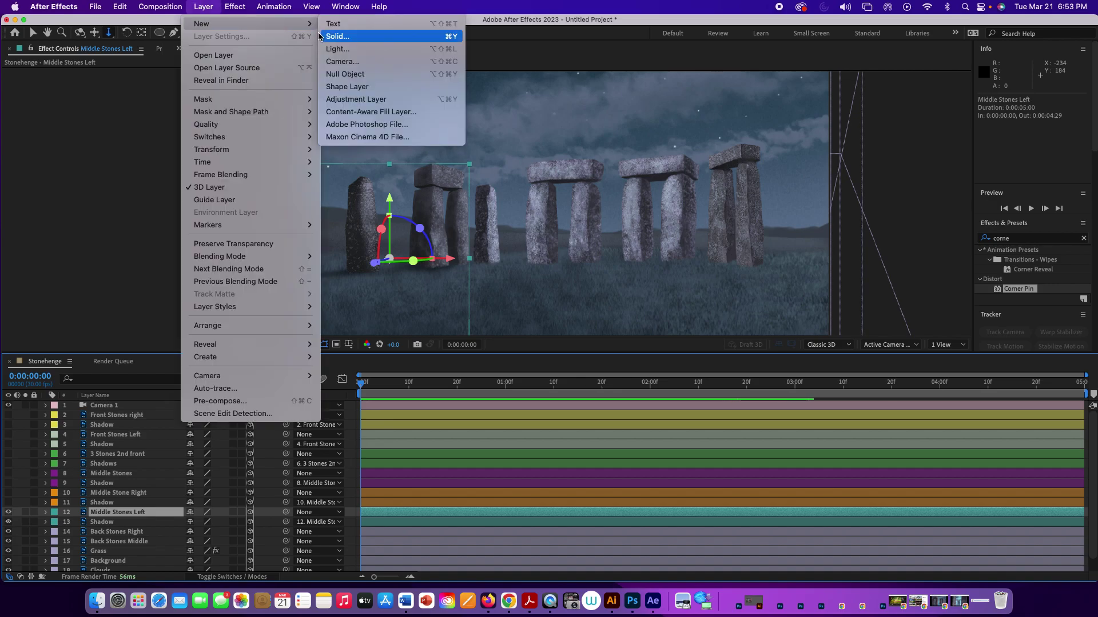
{"action": "left_click", "coordinate": [349, 87]}
{"action": "left_click", "coordinate": [309, 34]}
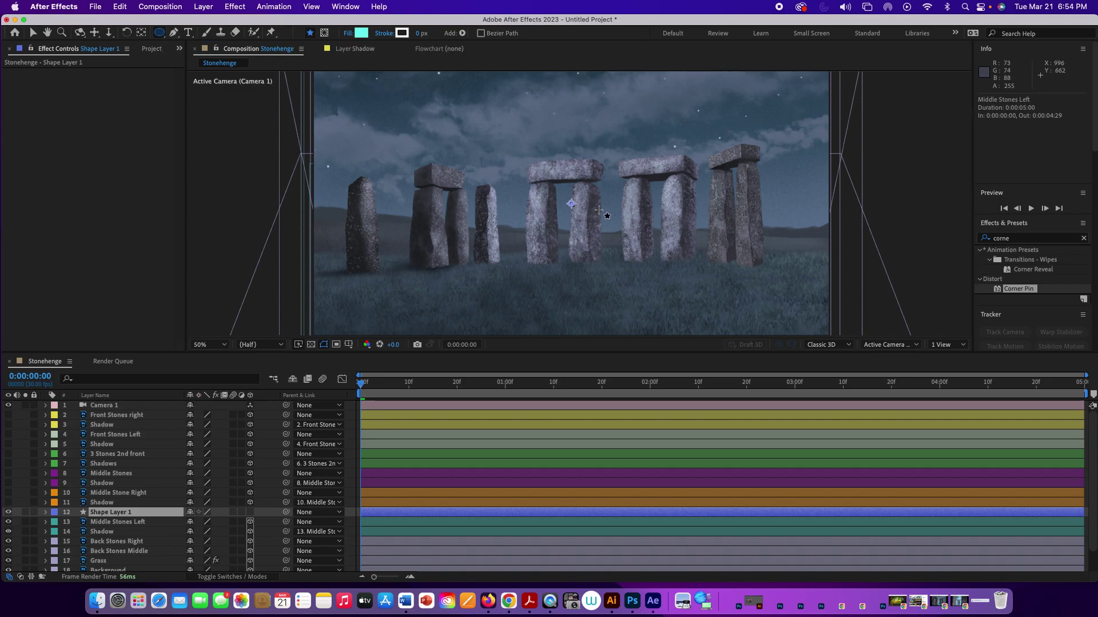
Draw a circle about 332 px wide on the shape layer and move it over the central back stones
{"action": "left_click", "coordinate": [541, 178]}
{"action": "left_click_drag", "start_coordinate": [541, 179], "coordinate": [635, 246]}
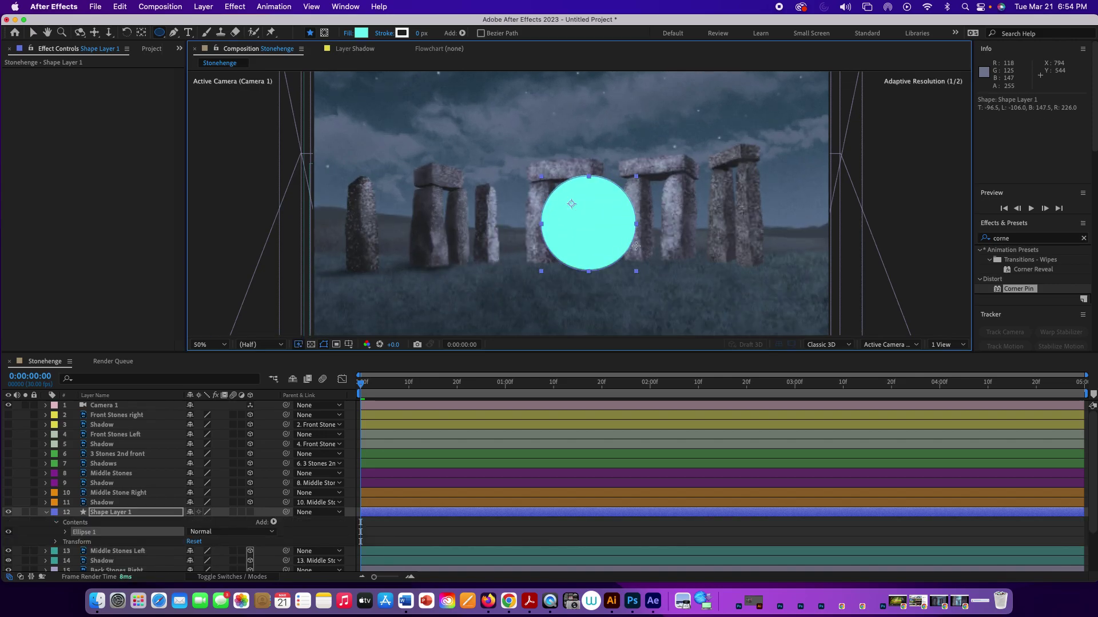
{"action": "left_click", "coordinate": [33, 33]}
{"action": "left_click_drag", "start_coordinate": [564, 221], "coordinate": [535, 212]}
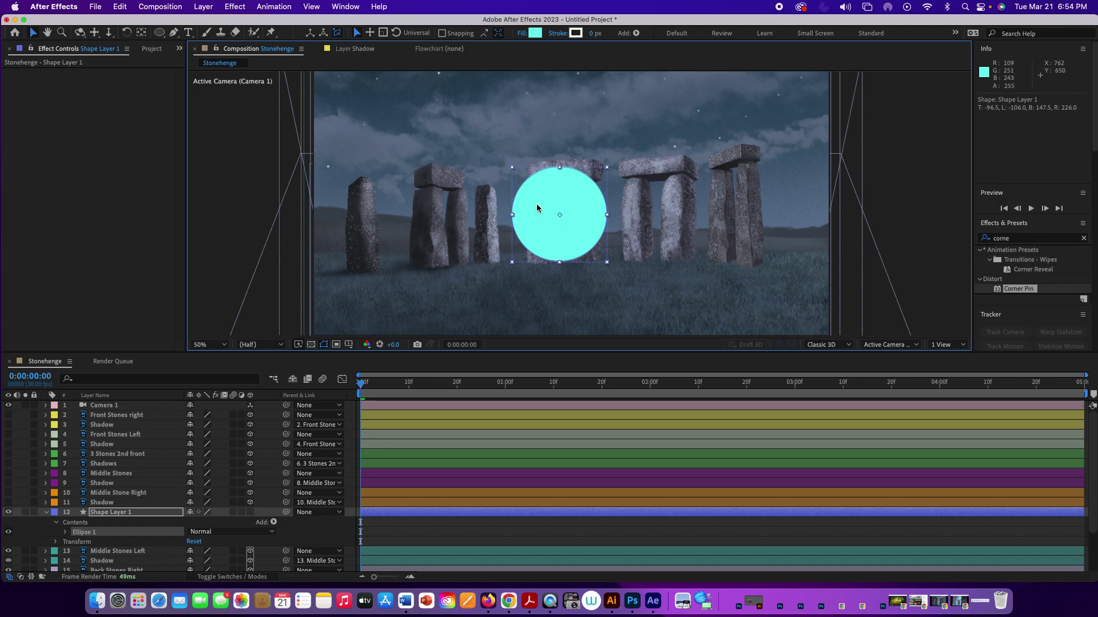
Search the effects for "part", apply CC Particle World to Shape Layer 1, and preview the animation
{"action": "left_click", "coordinate": [1017, 240]}
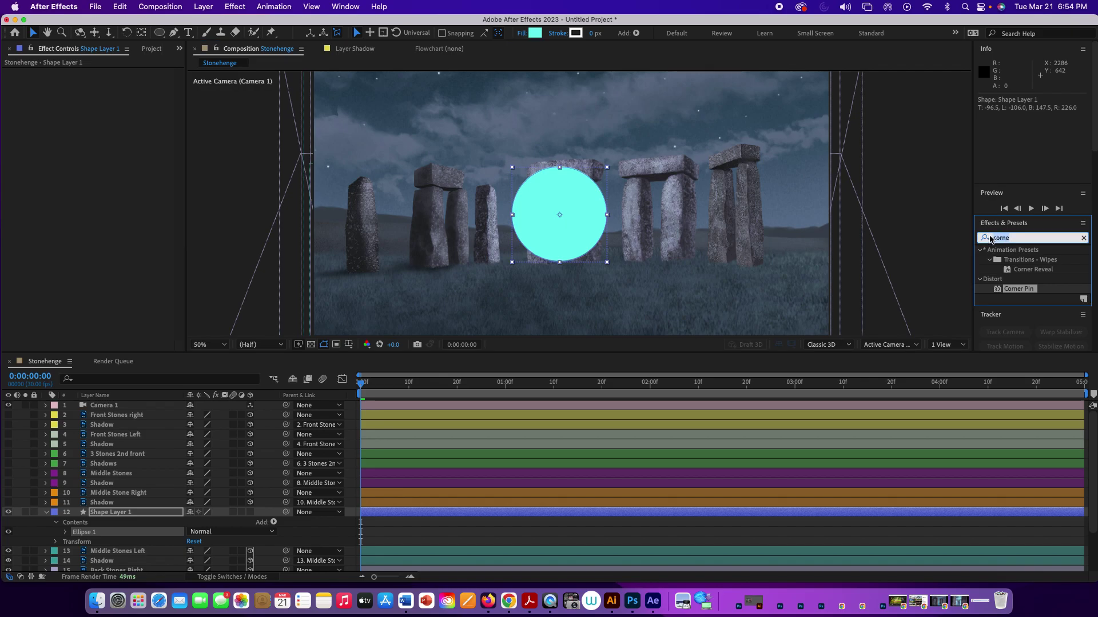
{"action": "type", "text": "part"}
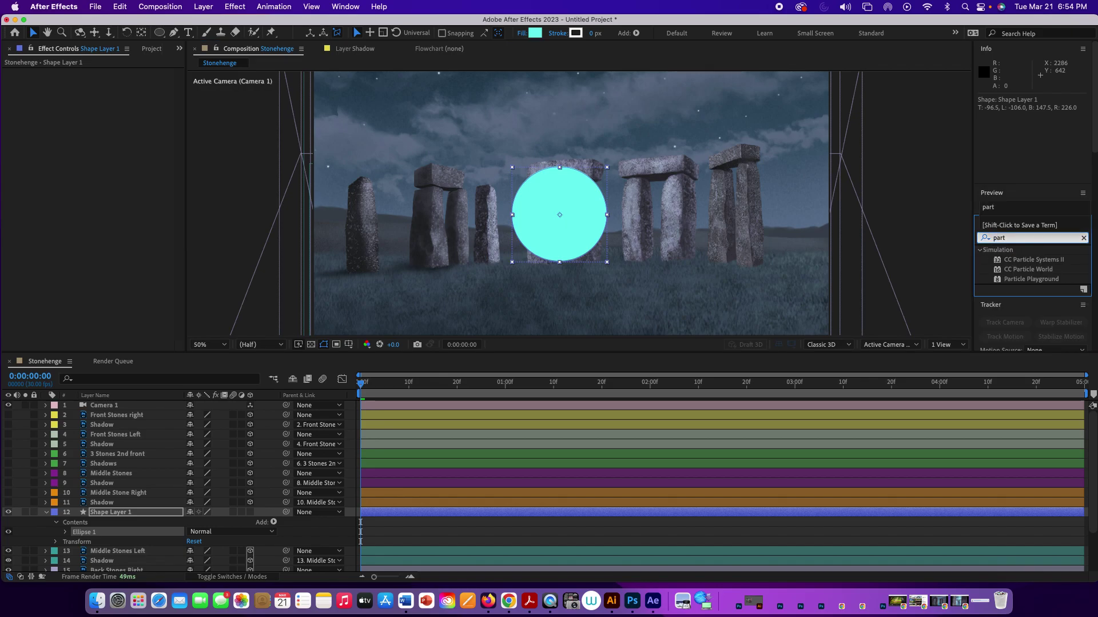
{"action": "double_click", "coordinate": [1050, 273]}
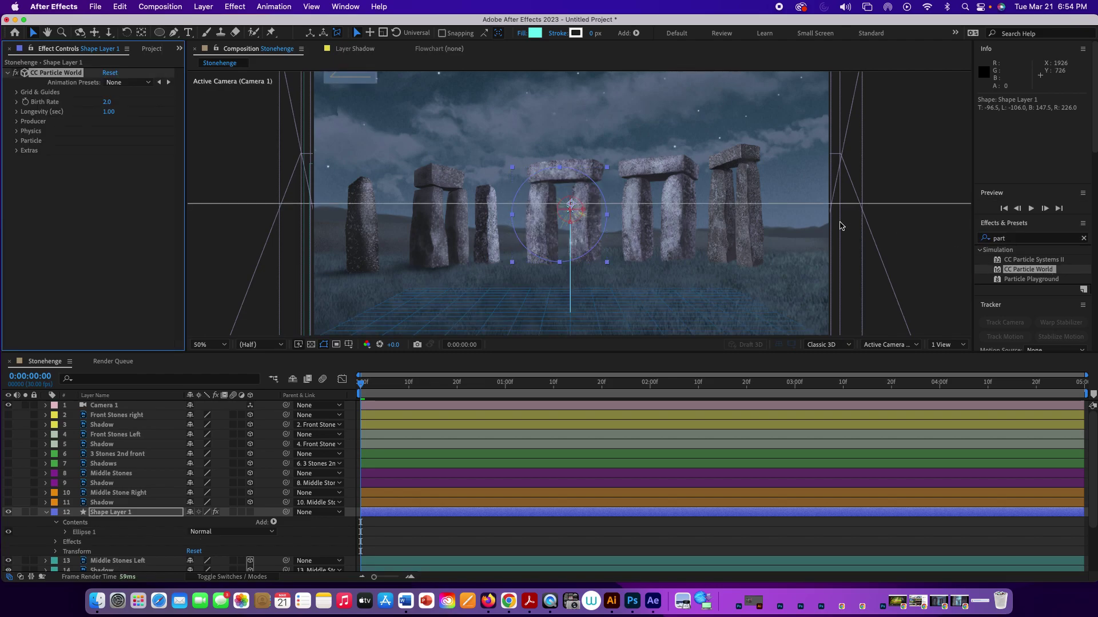
{"action": "key", "text": "space"}
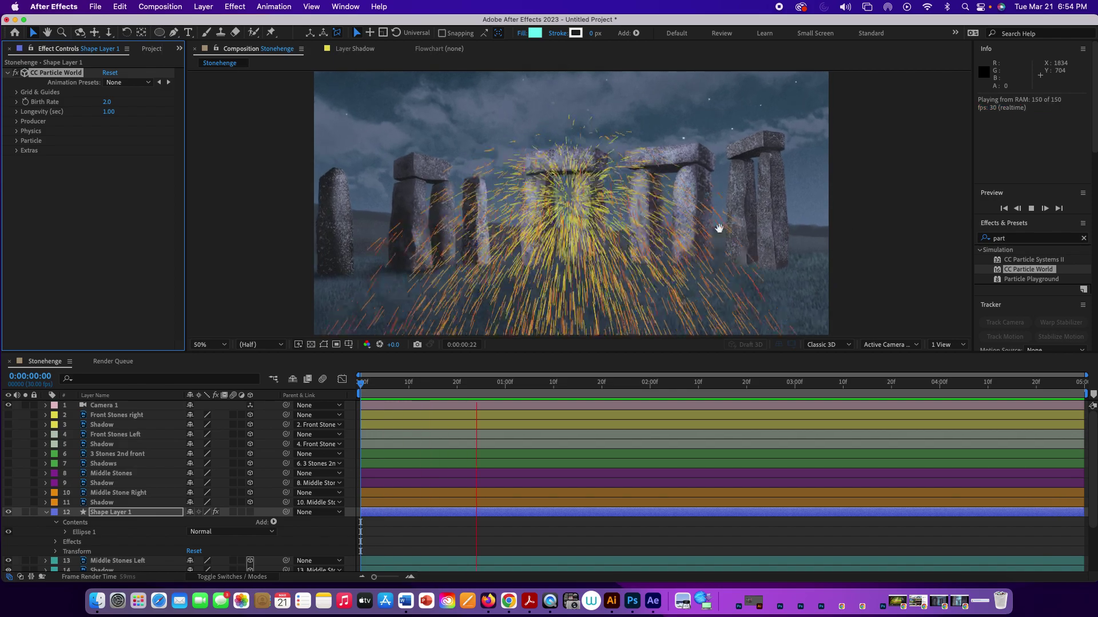
{"action": "key", "text": "space"}
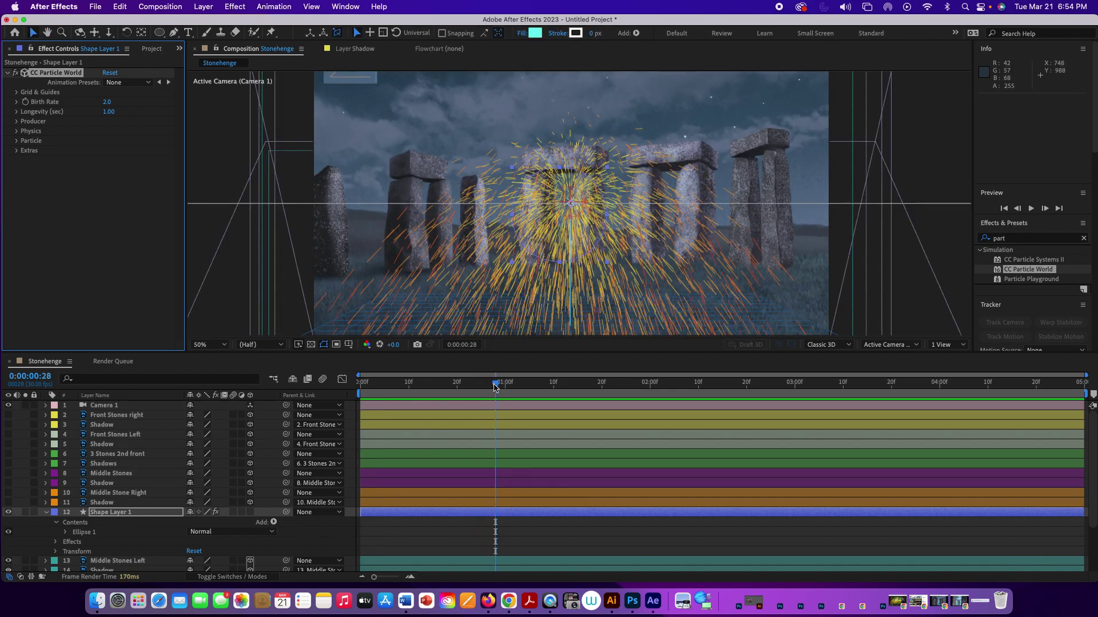
At 0:00:00:07, set CC Particle World's Particle Type to Star and preview the result
{"action": "left_click_drag", "start_coordinate": [495, 387], "coordinate": [360, 382]}
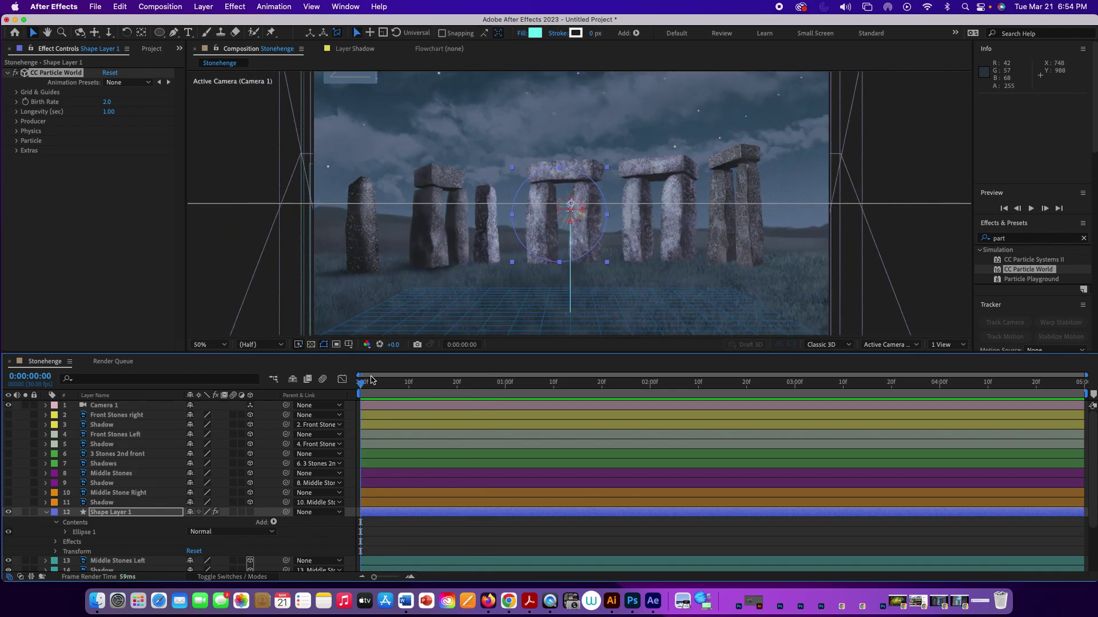
{"action": "left_click_drag", "start_coordinate": [370, 382], "coordinate": [394, 389]}
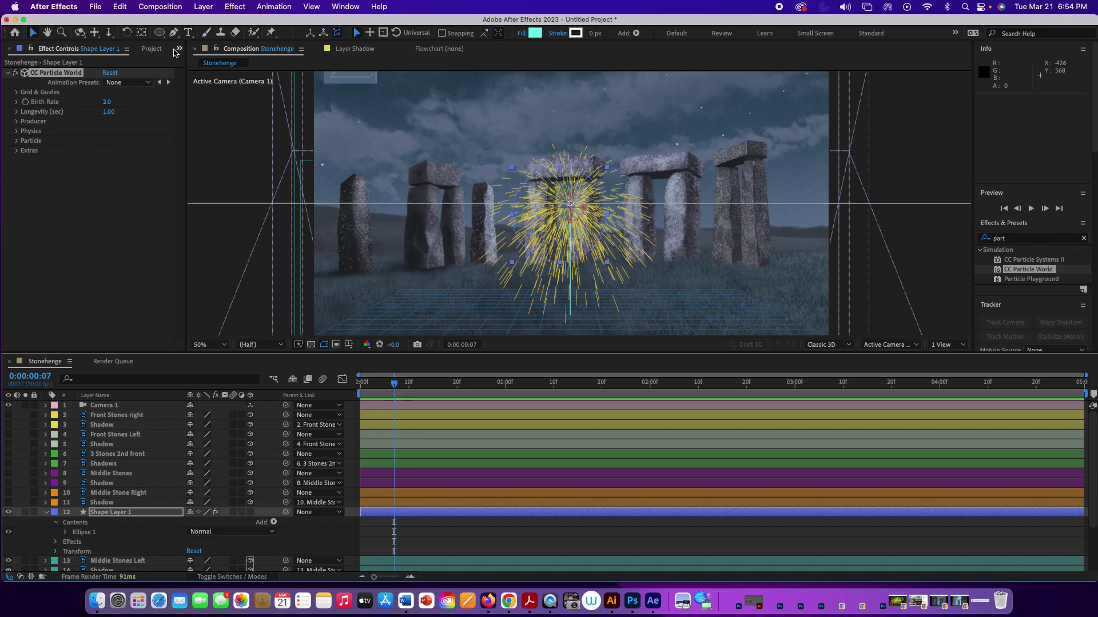
{"action": "left_click", "coordinate": [150, 49]}
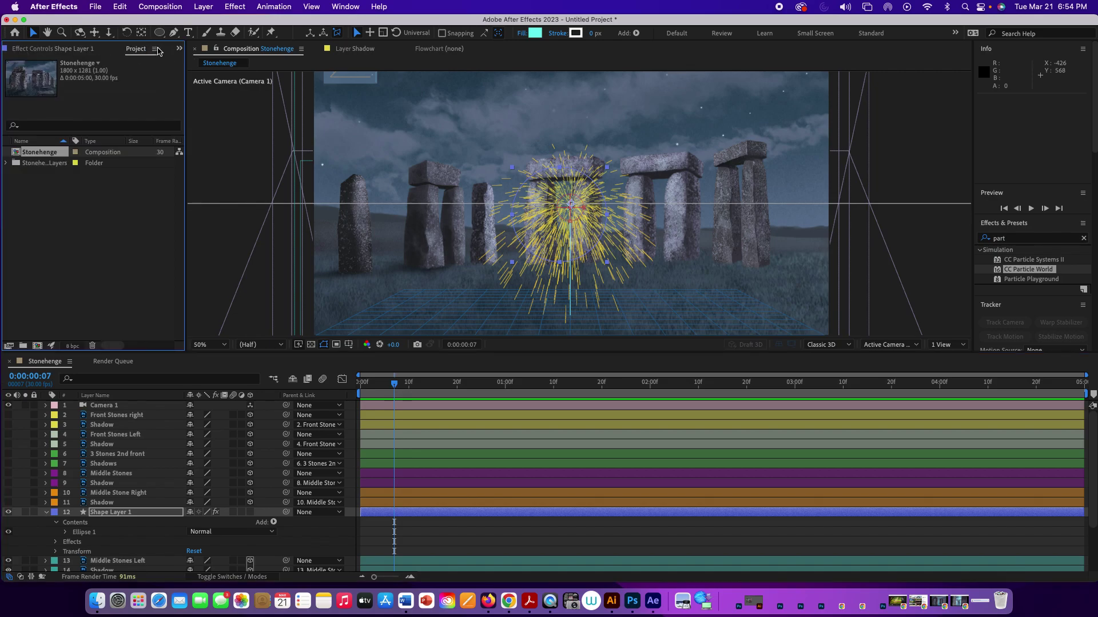
{"action": "left_click", "coordinate": [76, 49]}
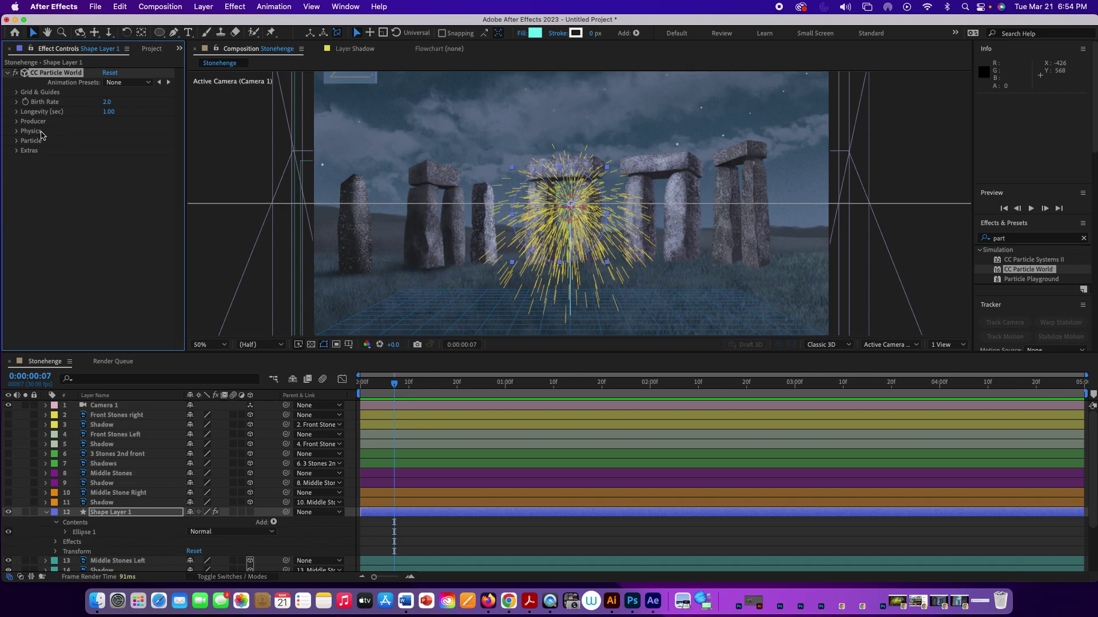
{"action": "left_click", "coordinate": [16, 141]}
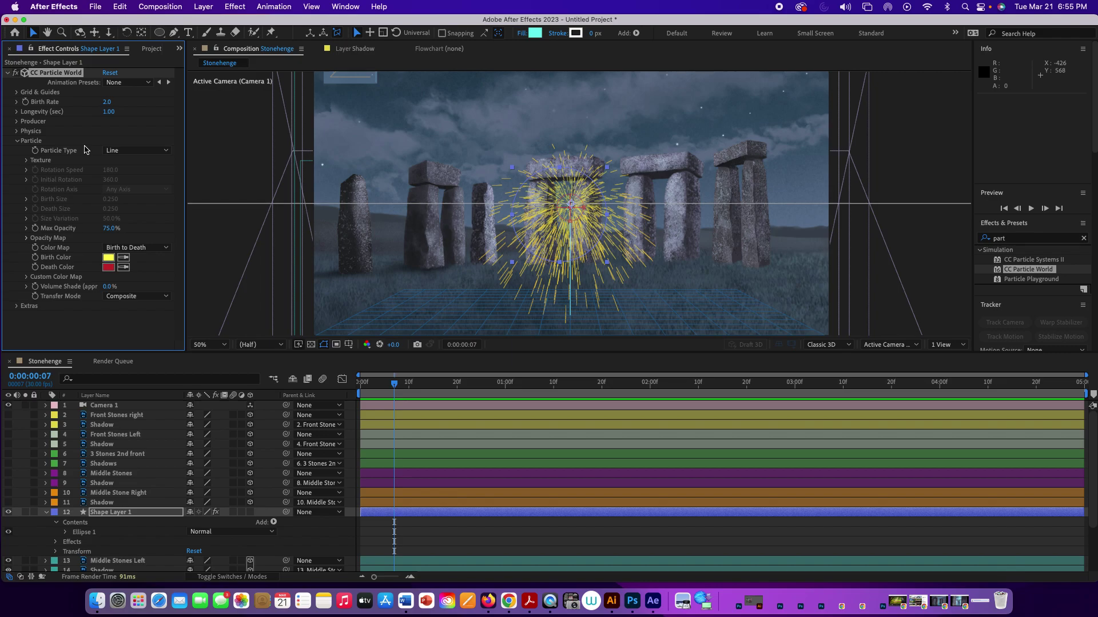
{"action": "left_click", "coordinate": [130, 151]}
{"action": "left_click", "coordinate": [130, 151]}
{"action": "left_click", "coordinate": [131, 151]}
{"action": "left_click", "coordinate": [131, 176]}
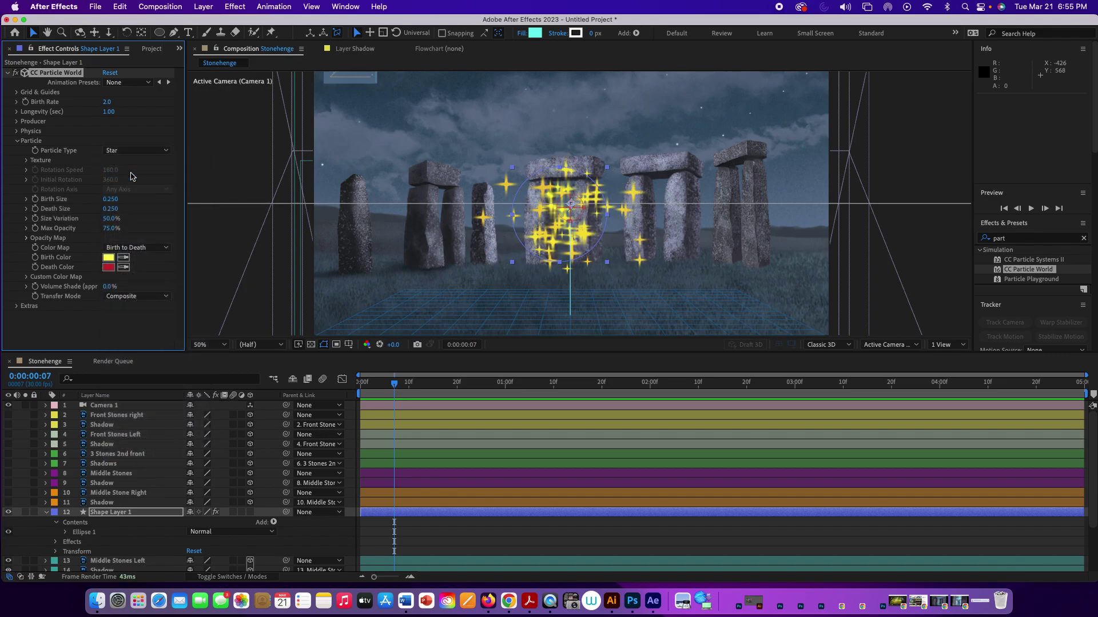
{"action": "key", "text": "space"}
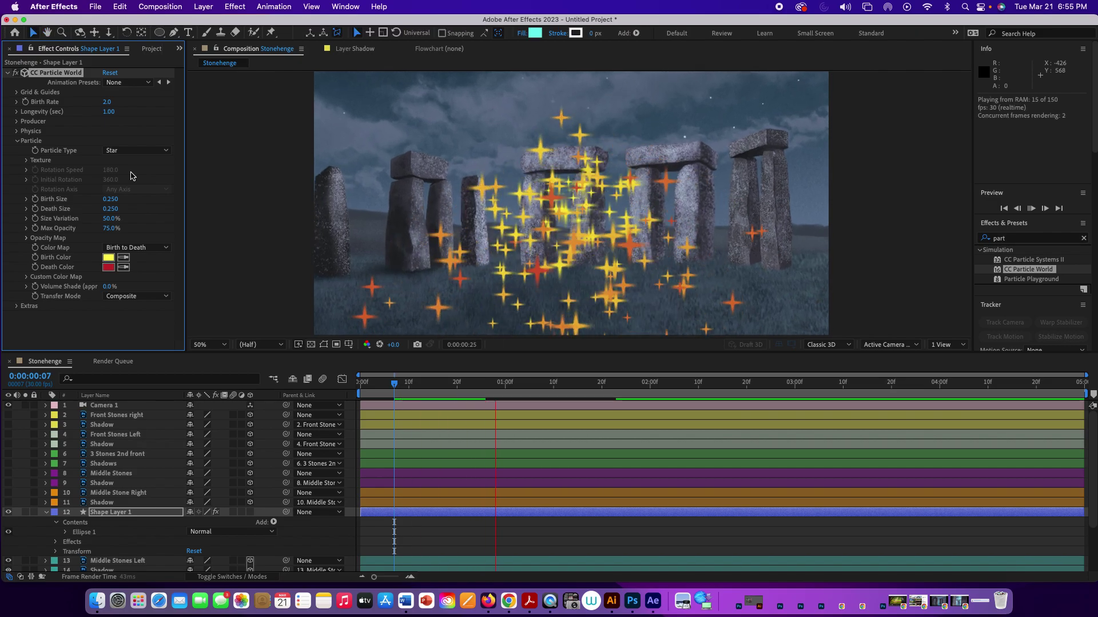
{"action": "key", "text": "space"}
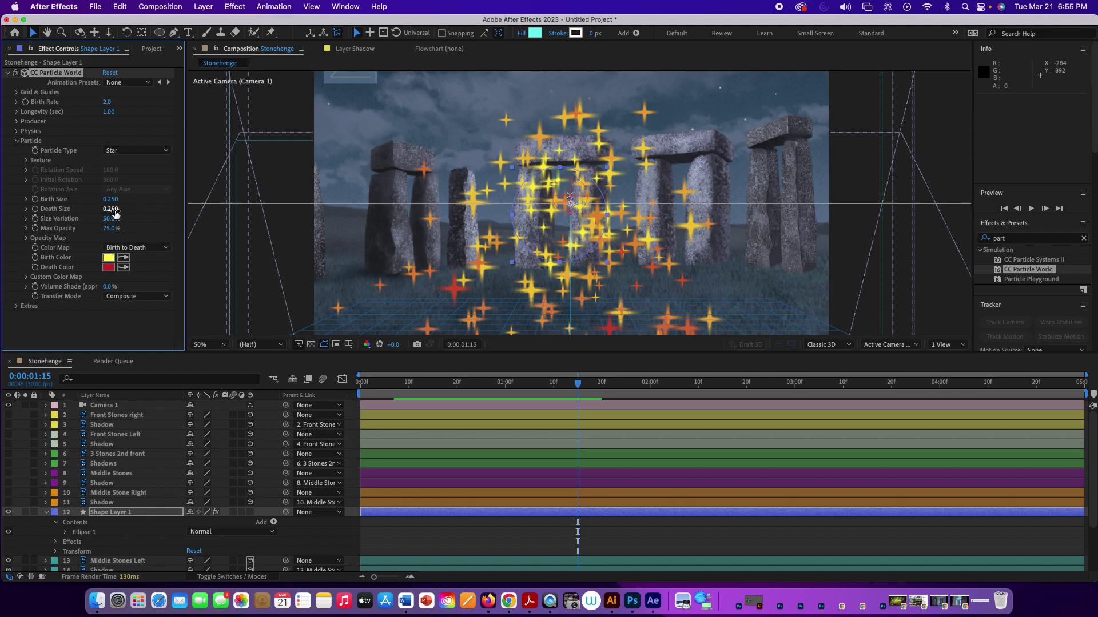
Set the particles' Gravity to 0.000 in the Physics settings and preview the animation
{"action": "left_click", "coordinate": [17, 131]}
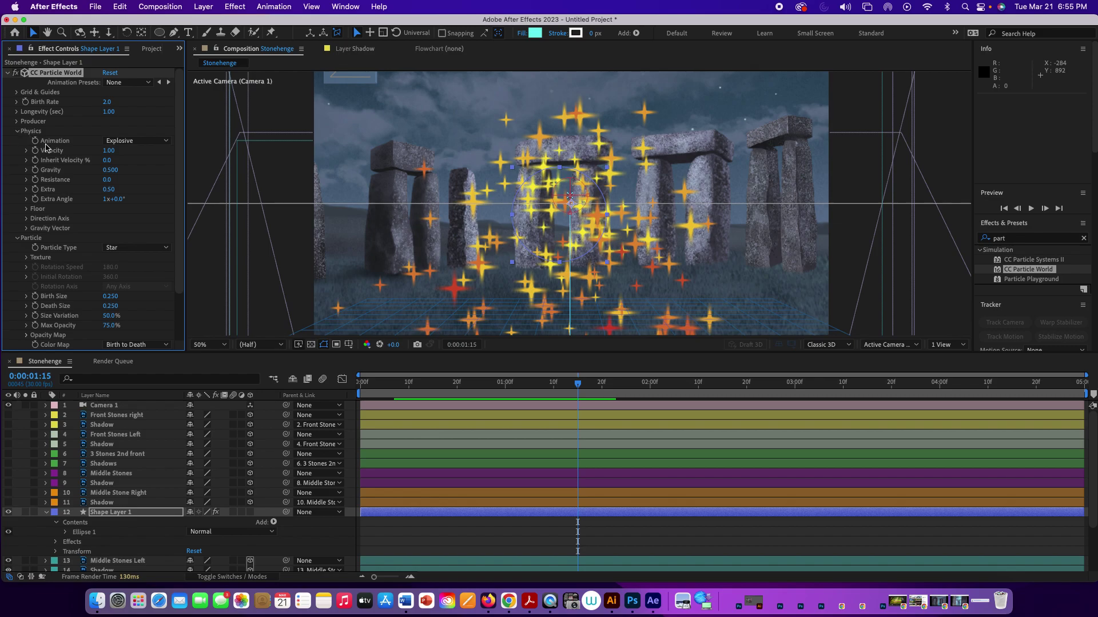
{"action": "left_click_drag", "start_coordinate": [111, 173], "coordinate": [91, 170]}
{"action": "left_click_drag", "start_coordinate": [87, 170], "coordinate": [82, 169]}
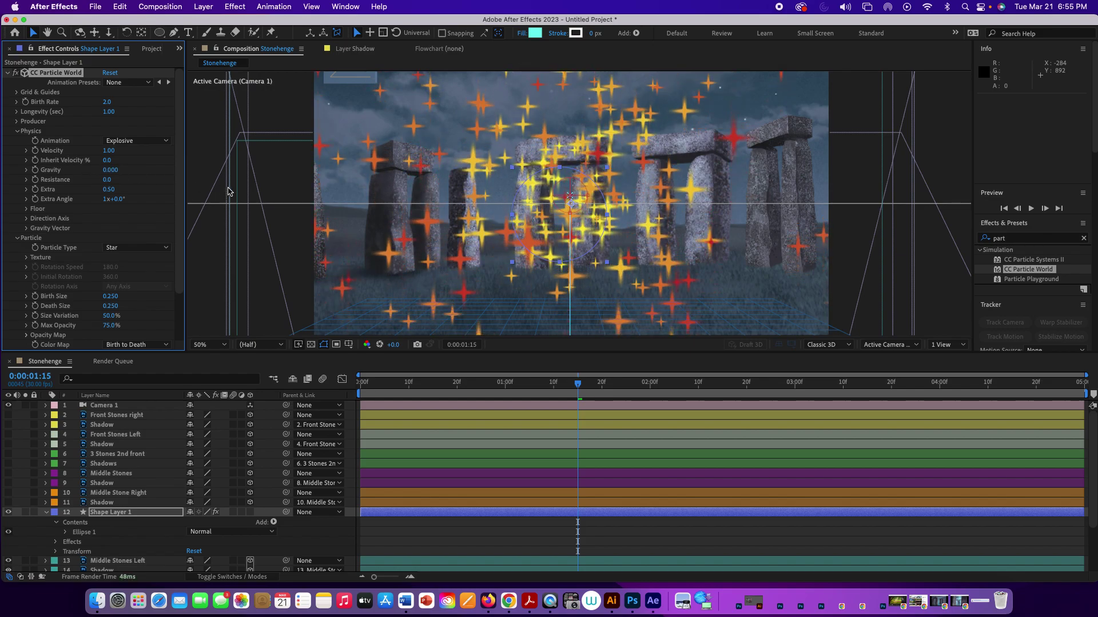
{"action": "key", "text": "space"}
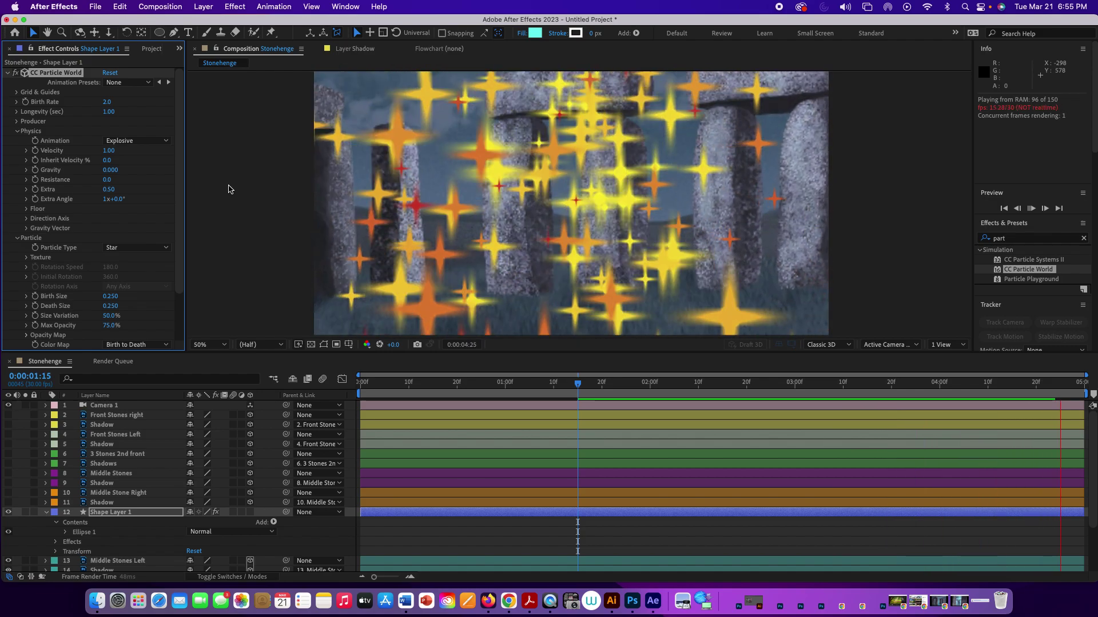
{"action": "key", "text": "space"}
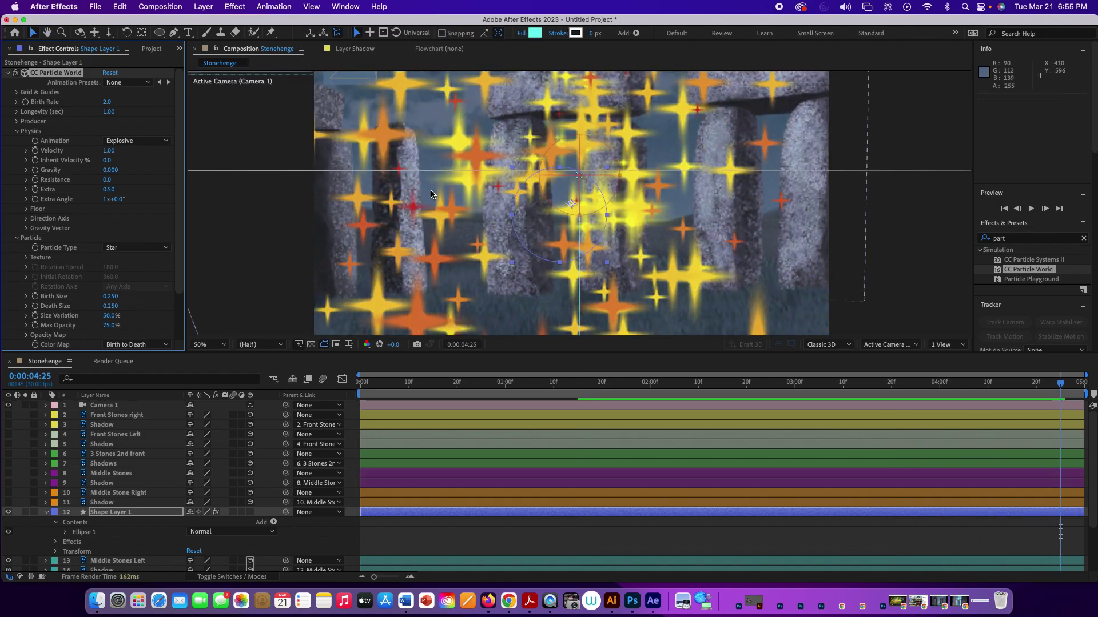
Scrub the opening frames to 0:00:00:11, set the particles' Longevity to 0.27 seconds, and preview the animation
{"action": "left_click", "coordinate": [364, 391]}
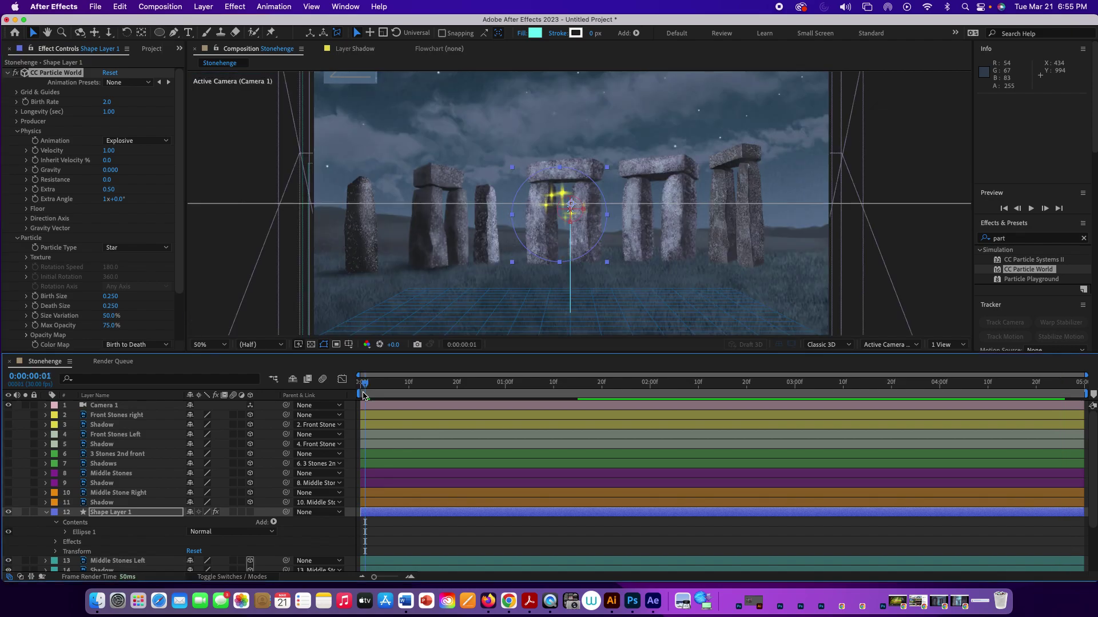
{"action": "left_click", "coordinate": [377, 386]}
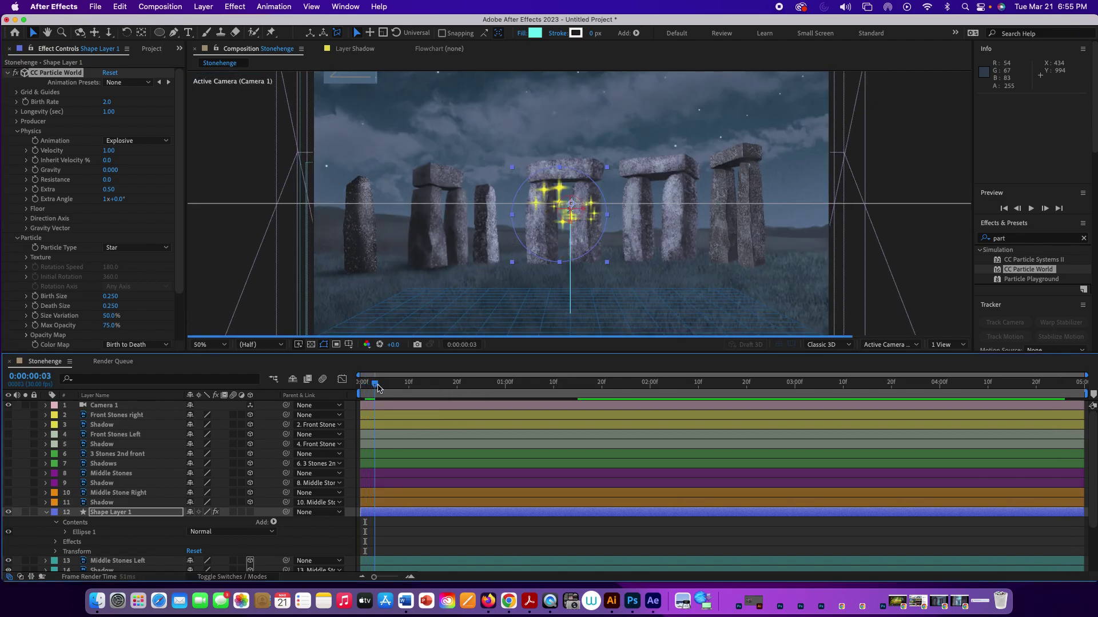
{"action": "left_click_drag", "start_coordinate": [378, 386], "coordinate": [414, 388]}
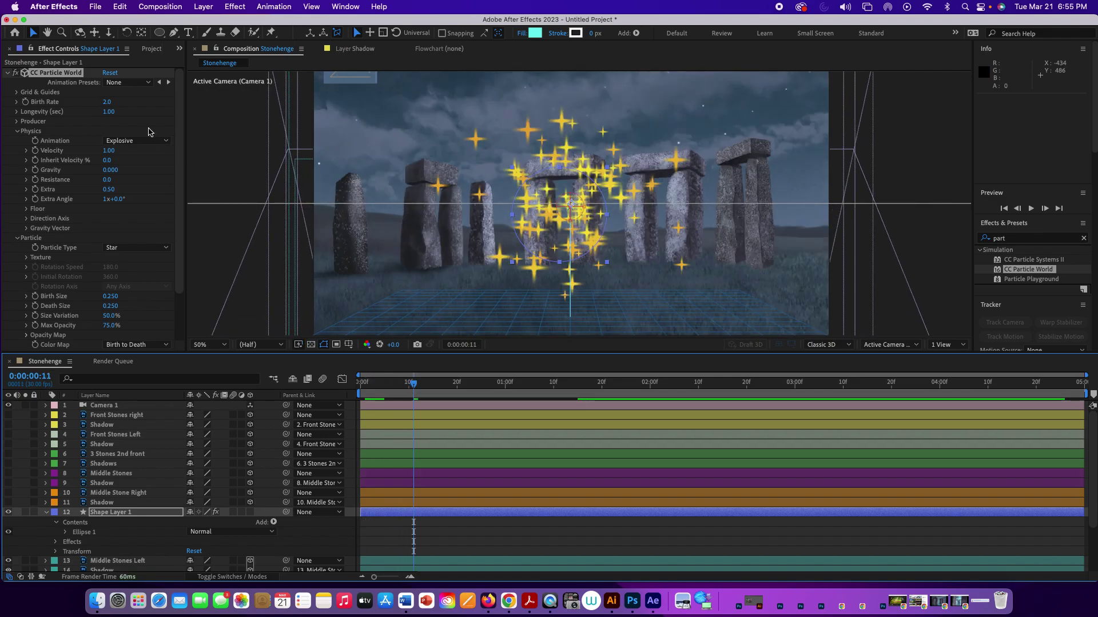
{"action": "left_click_drag", "start_coordinate": [109, 112], "coordinate": [79, 119]}
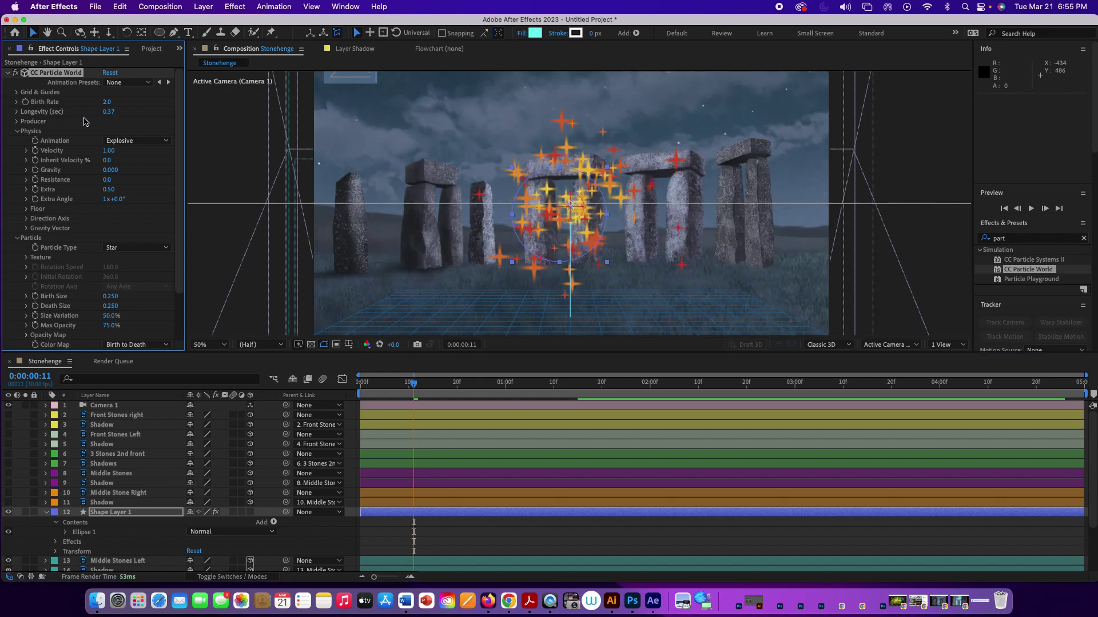
{"action": "left_click_drag", "start_coordinate": [109, 112], "coordinate": [106, 112]}
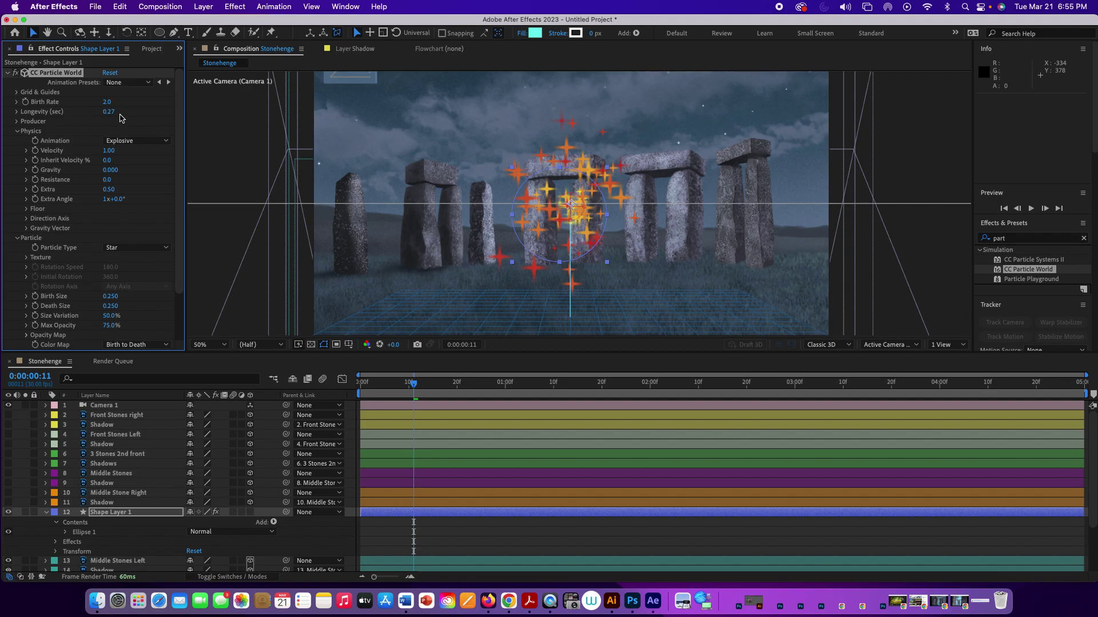
{"action": "key", "text": "space"}
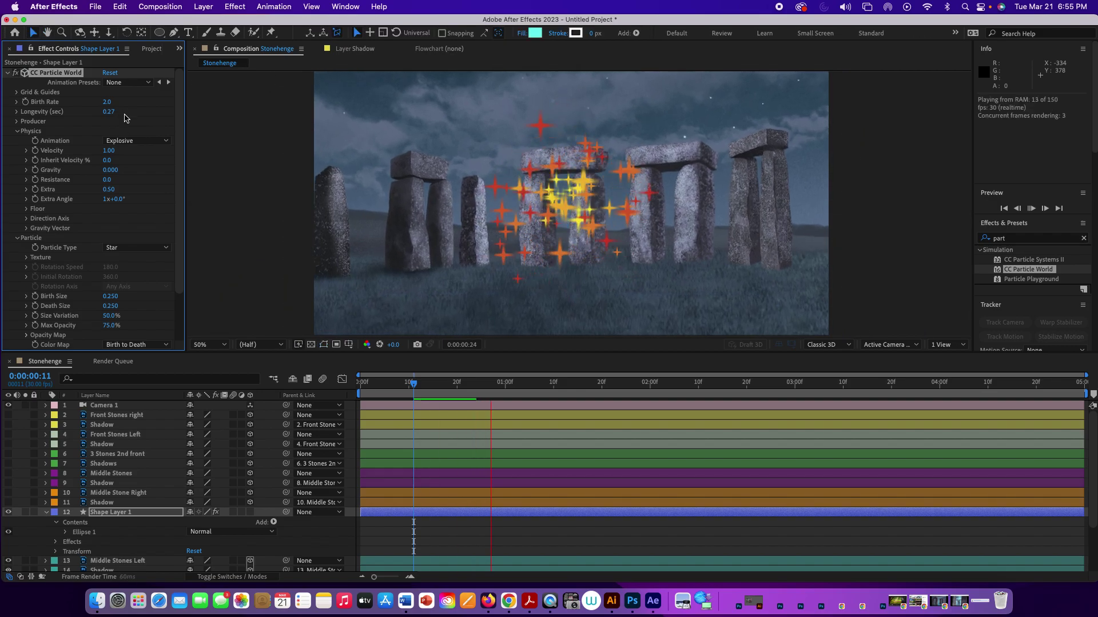
{"action": "left_click", "coordinate": [562, 389]}
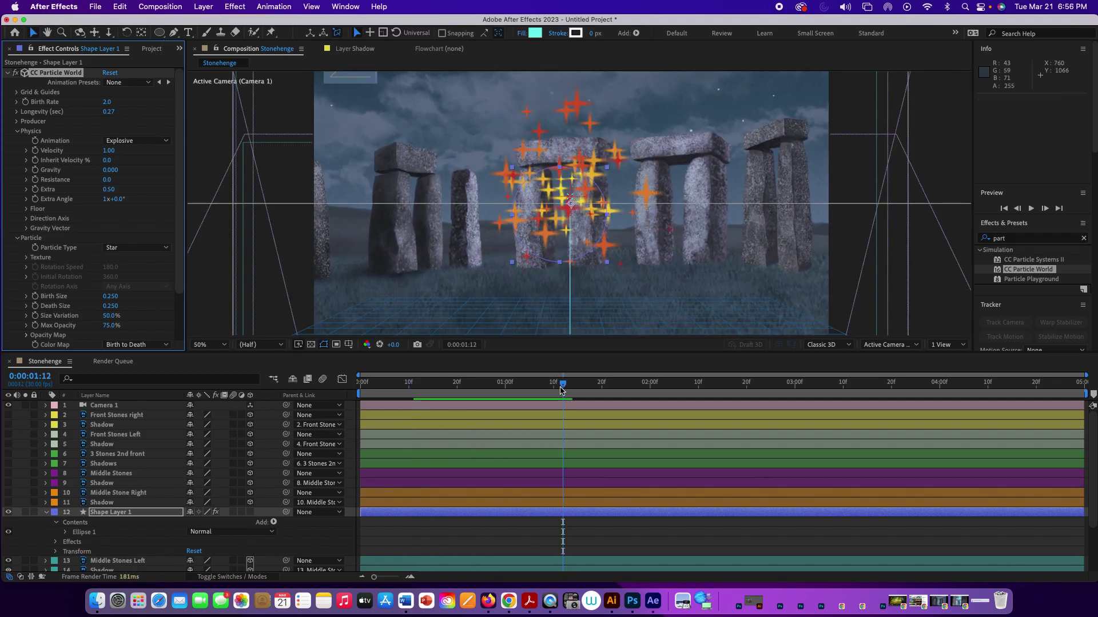
At 0:00:00:09, set the particles' Birth Size to 0.030 and Death Size to 0.200, and preview the animation
{"action": "left_click_drag", "start_coordinate": [564, 388], "coordinate": [402, 387]}
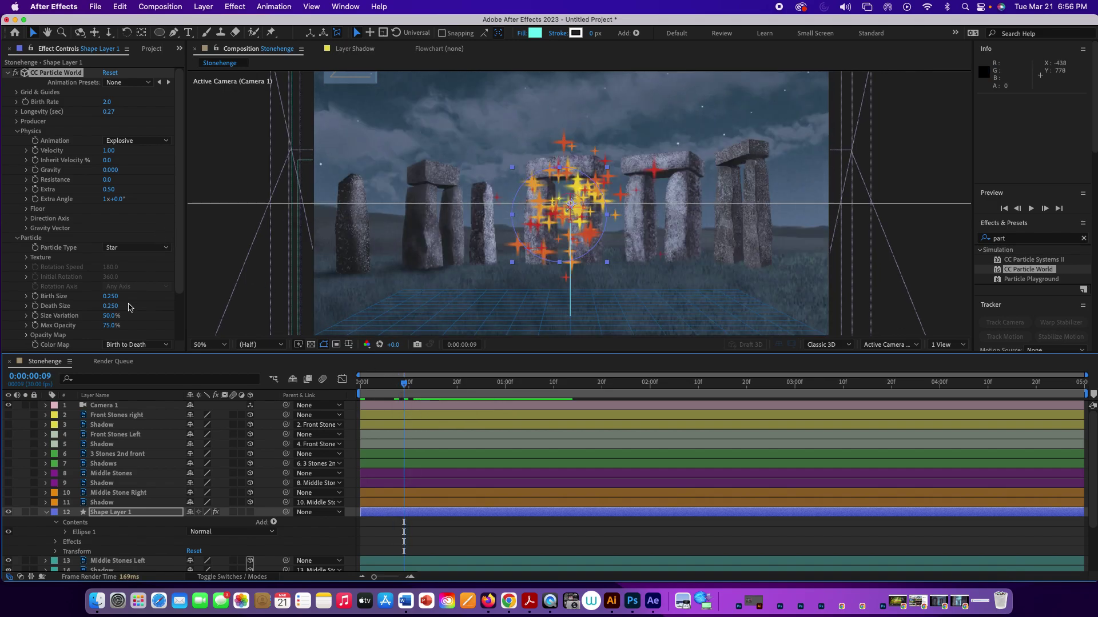
{"action": "scroll", "coordinate": [169, 275], "scroll_direction": "down", "scroll_amount": 5}
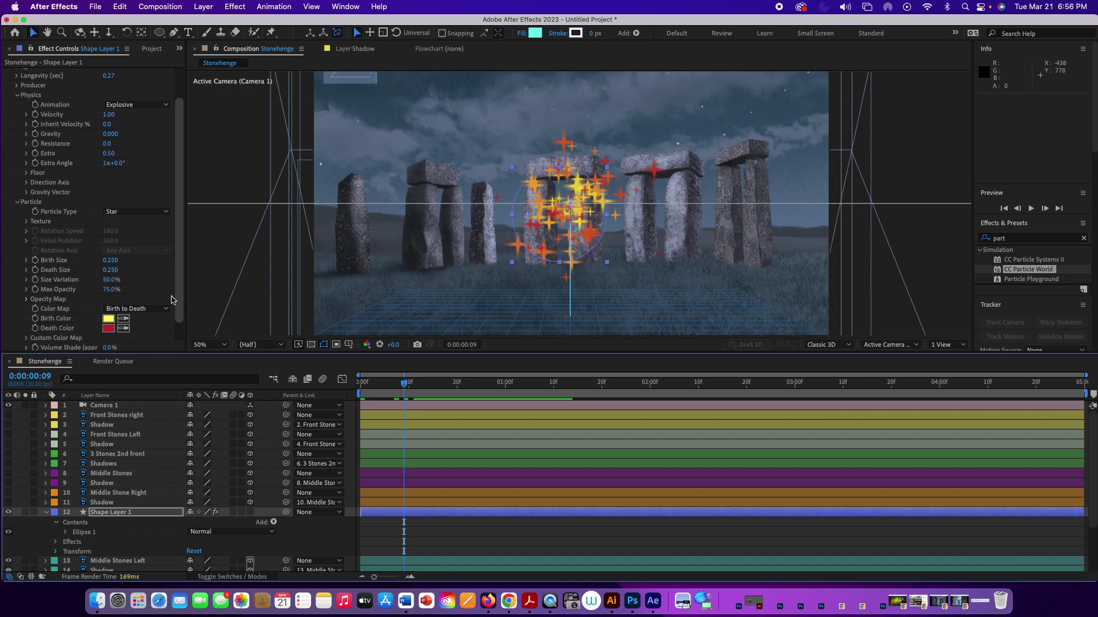
{"action": "left_click", "coordinate": [109, 244]}
{"action": "left_click_drag", "start_coordinate": [105, 245], "coordinate": [104, 245]}
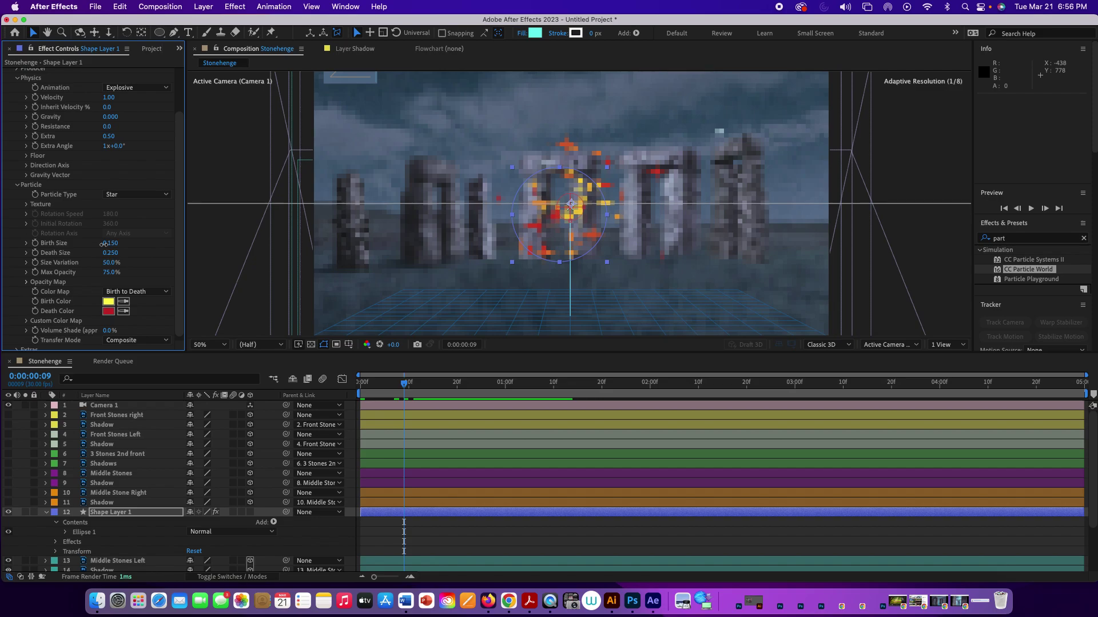
{"action": "left_click_drag", "start_coordinate": [101, 245], "coordinate": [99, 245]}
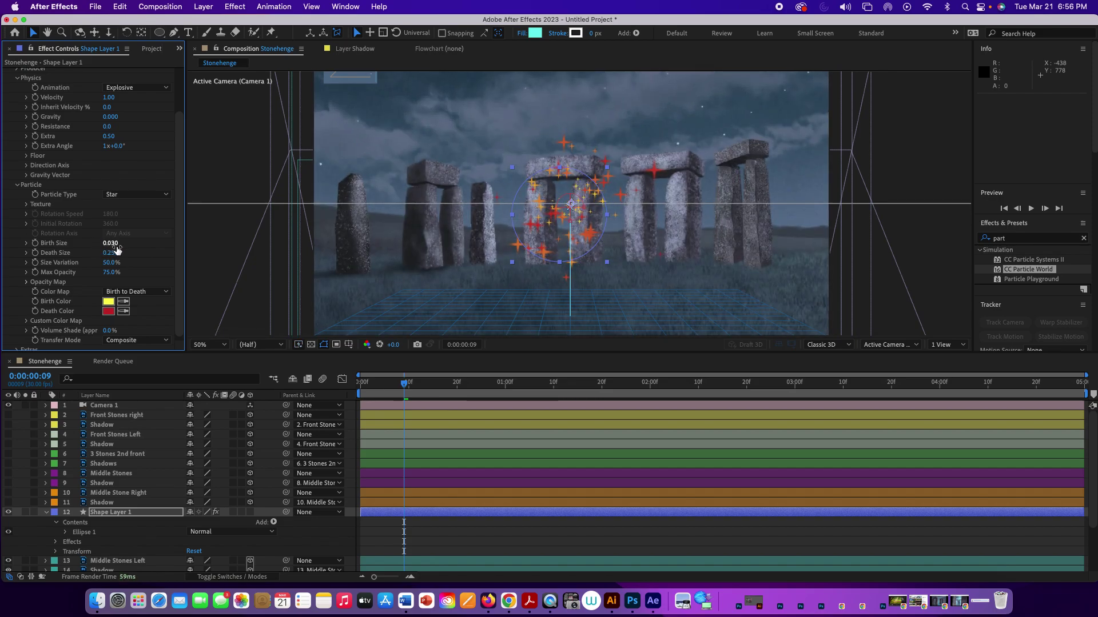
{"action": "left_click_drag", "start_coordinate": [108, 252], "coordinate": [107, 253]}
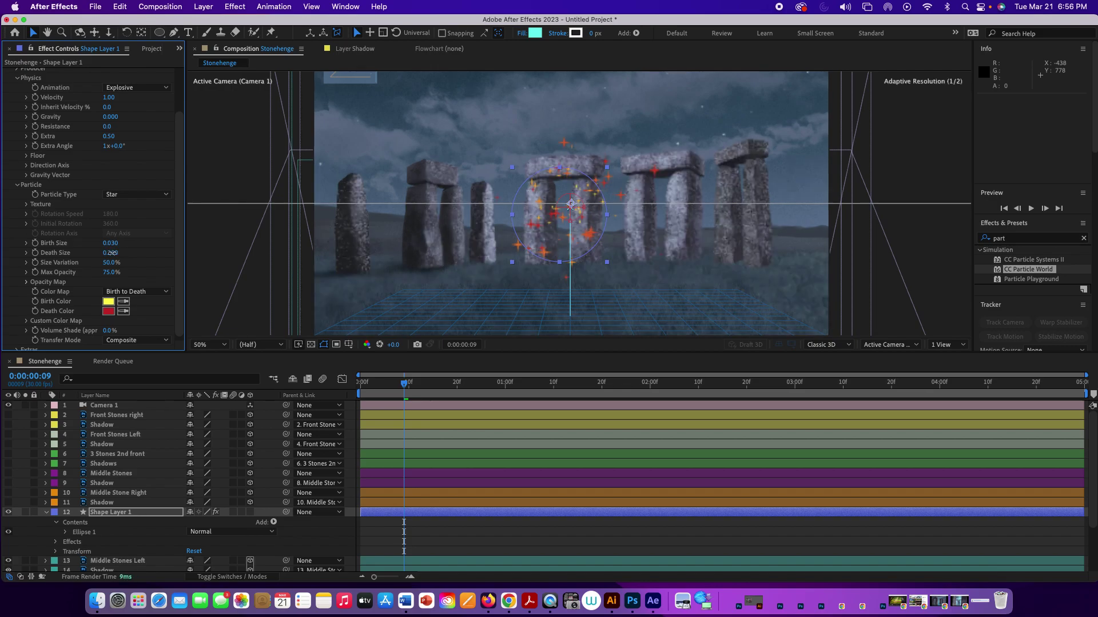
{"action": "key", "text": "space"}
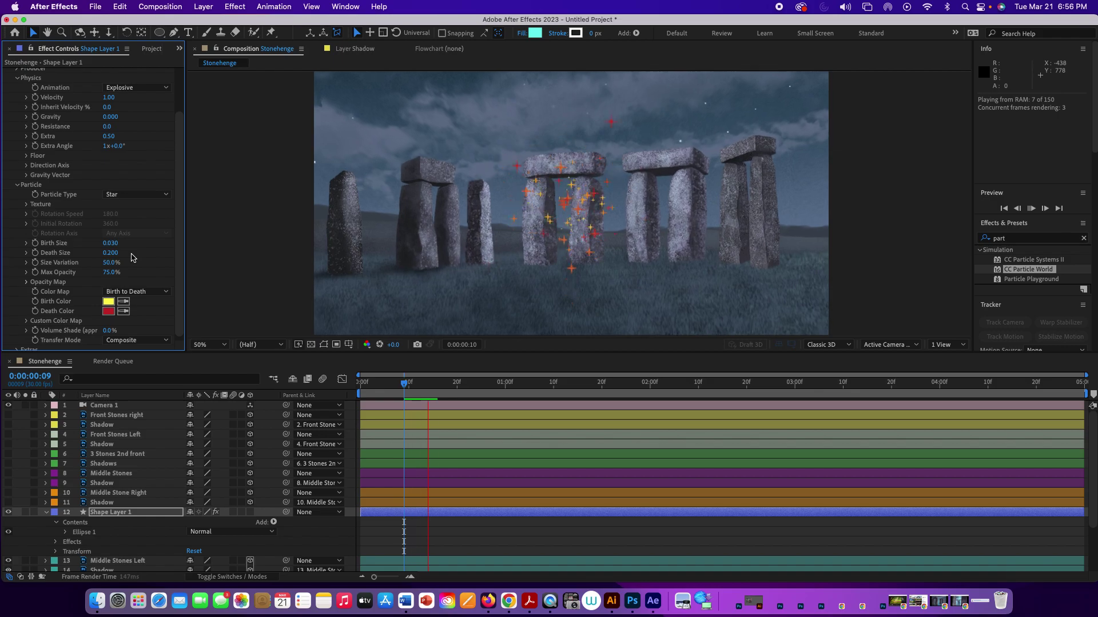
{"action": "key", "text": "space"}
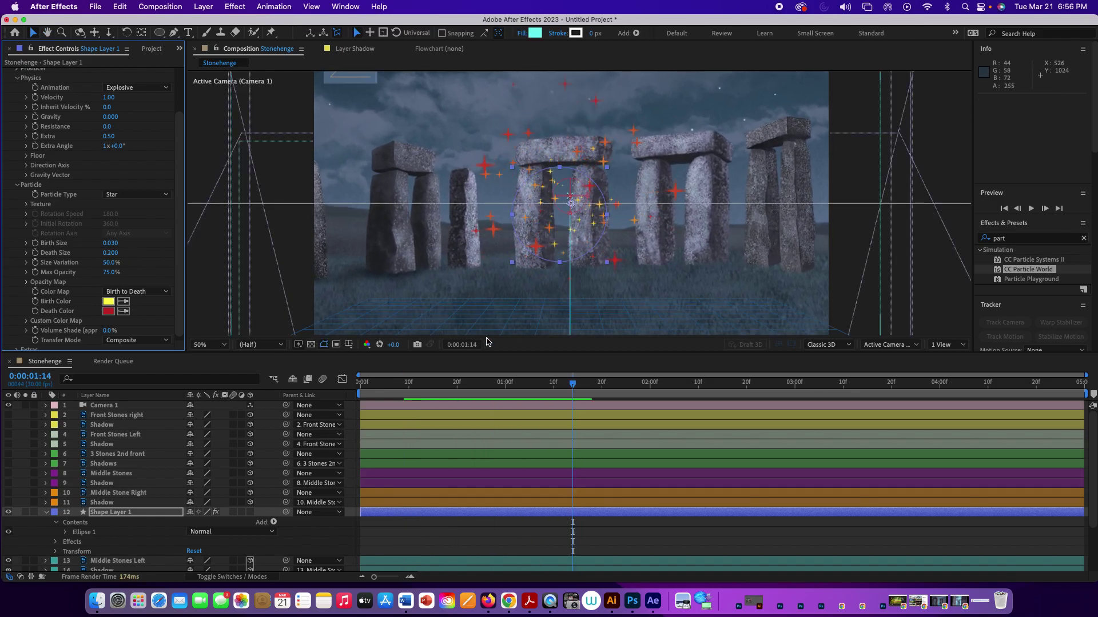
At 0:00:00:15, change the particles' Birth Color to near-white FCFCFA
{"action": "left_click_drag", "start_coordinate": [573, 384], "coordinate": [435, 383]}
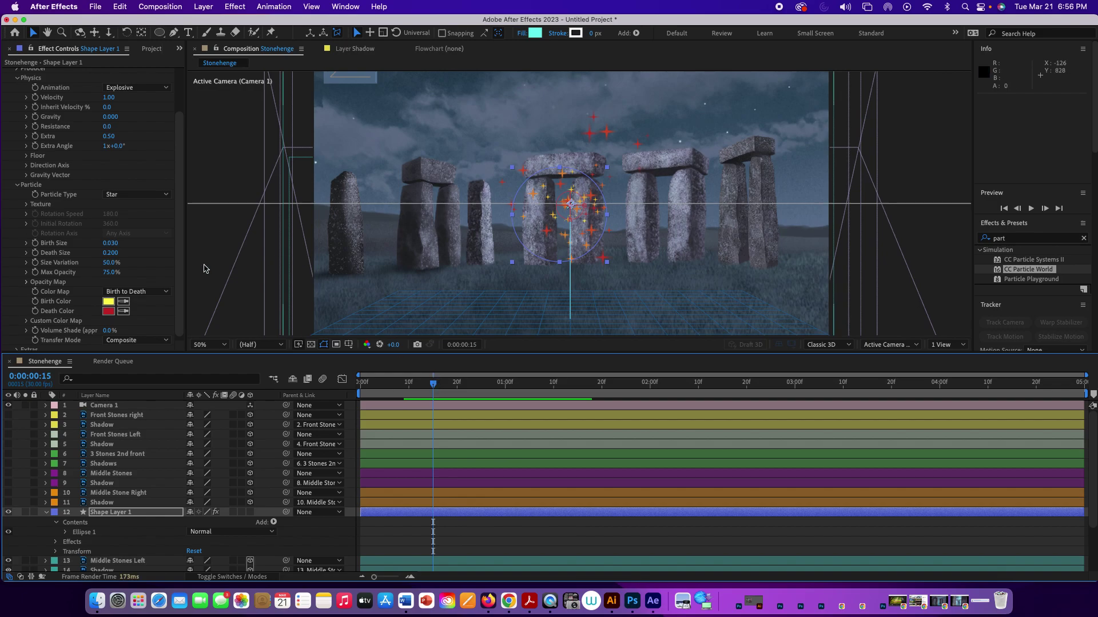
{"action": "left_click", "coordinate": [109, 303]}
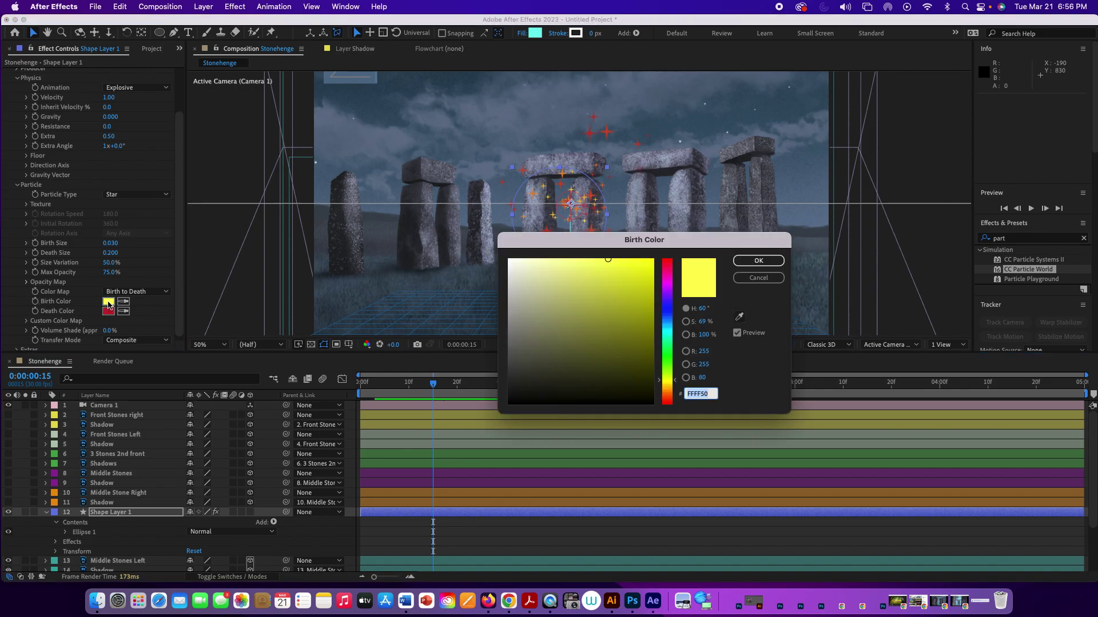
{"action": "left_click", "coordinate": [509, 260]}
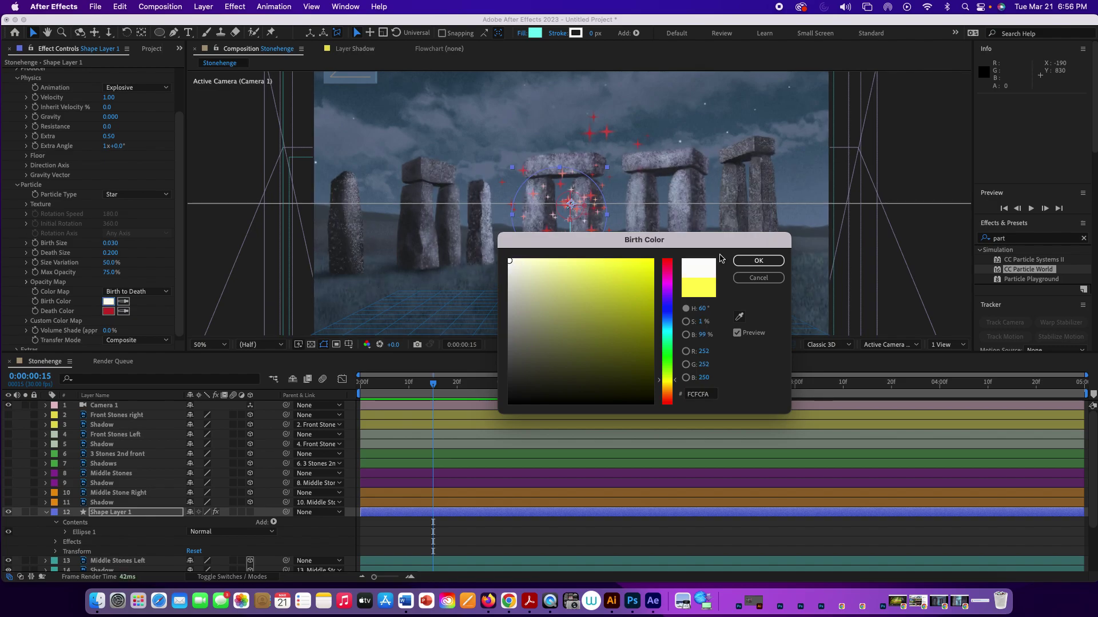
{"action": "left_click", "coordinate": [747, 261]}
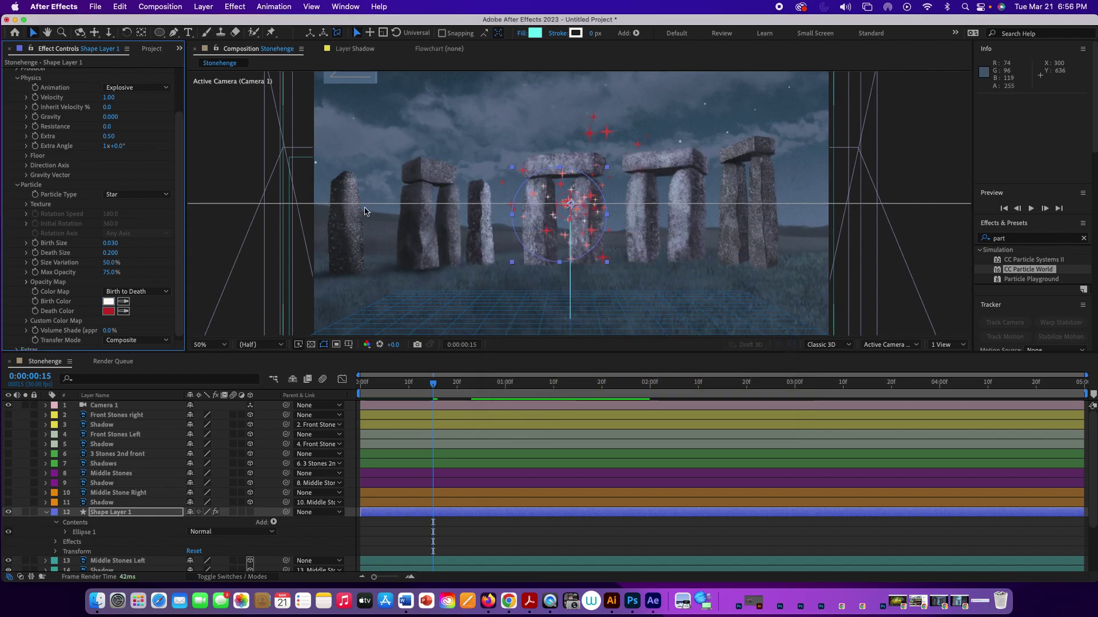
Change the particles' Death Color to light blue 6ED8FB and preview the animation
{"action": "left_click", "coordinate": [108, 312]}
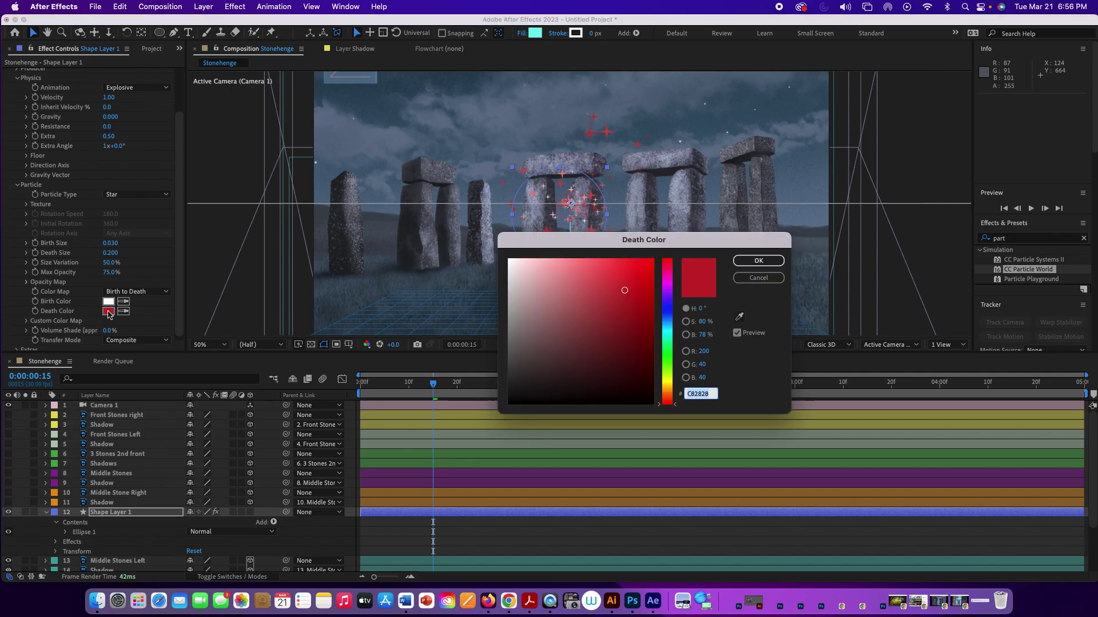
{"action": "left_click", "coordinate": [668, 326]}
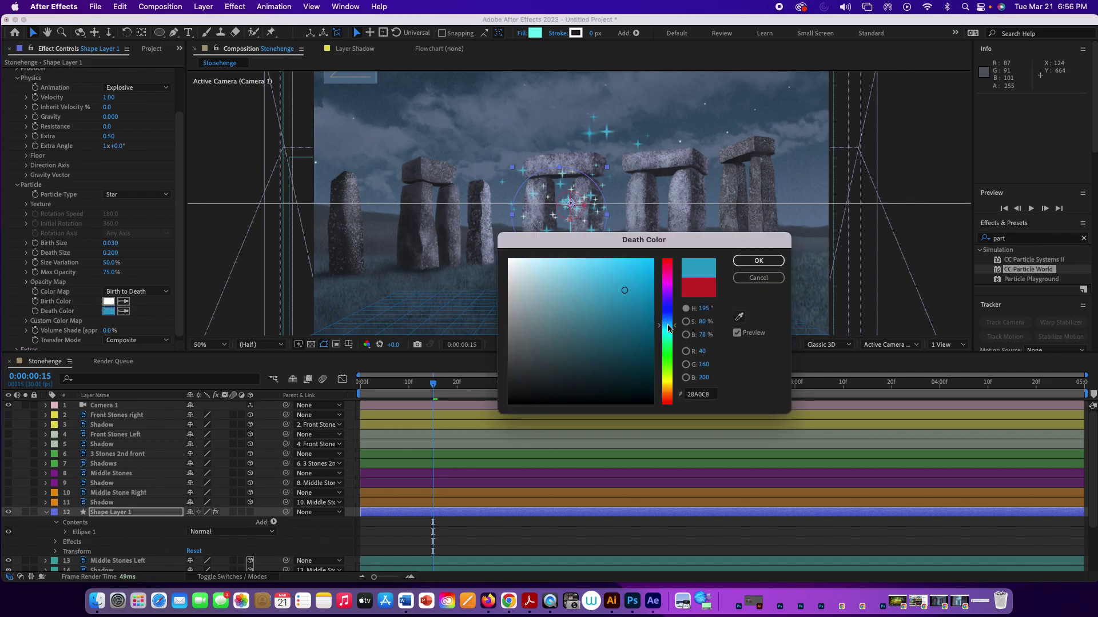
{"action": "left_click", "coordinate": [590, 260]}
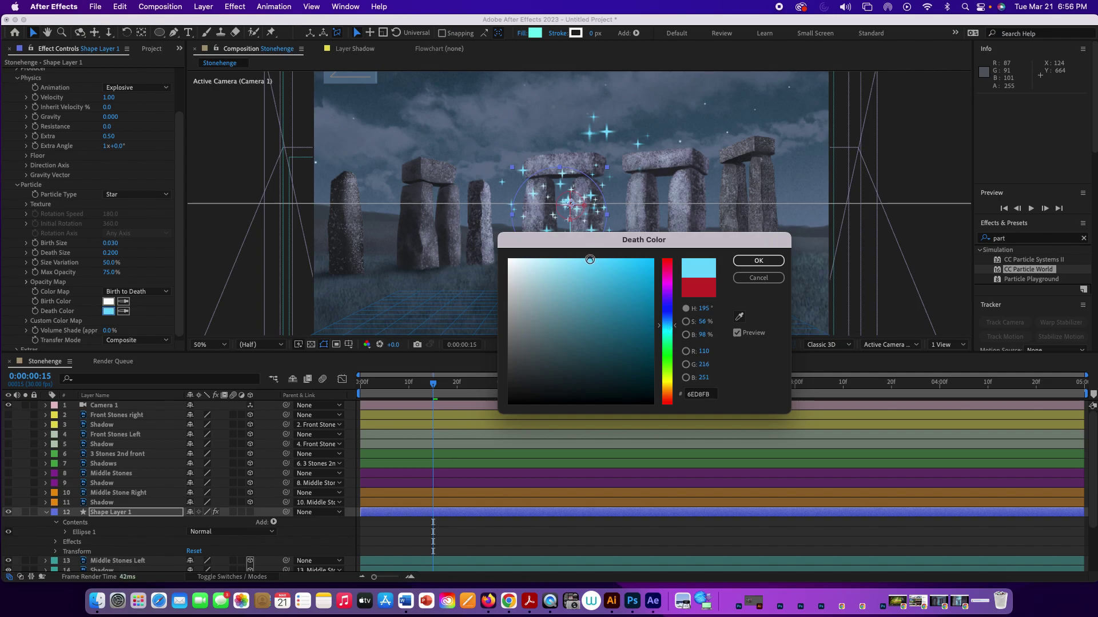
{"action": "left_click", "coordinate": [756, 261]}
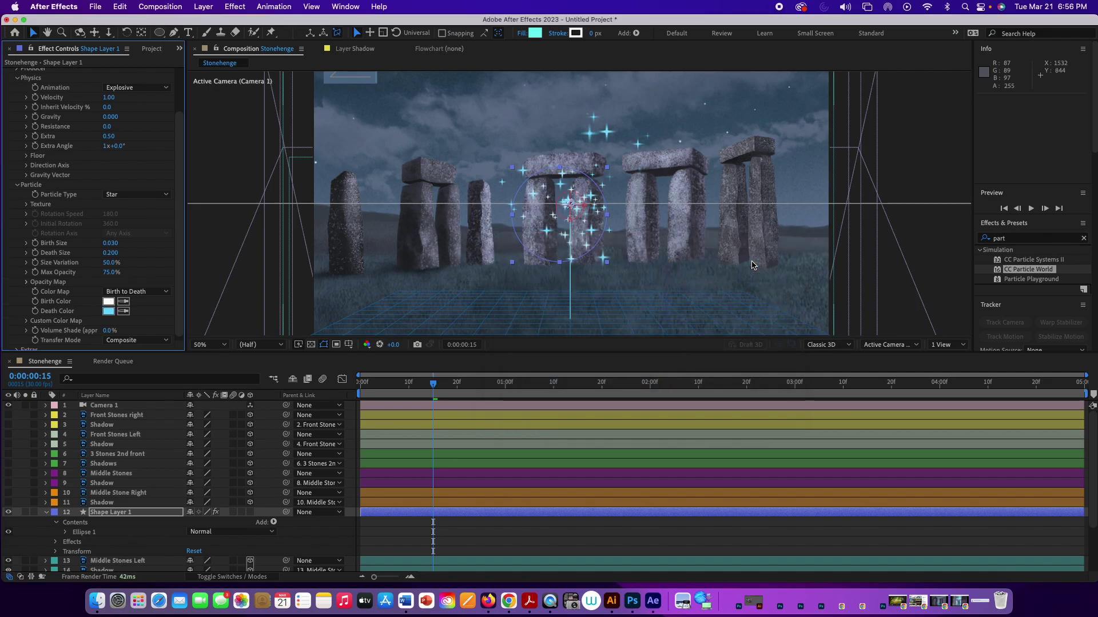
{"action": "key", "text": "space"}
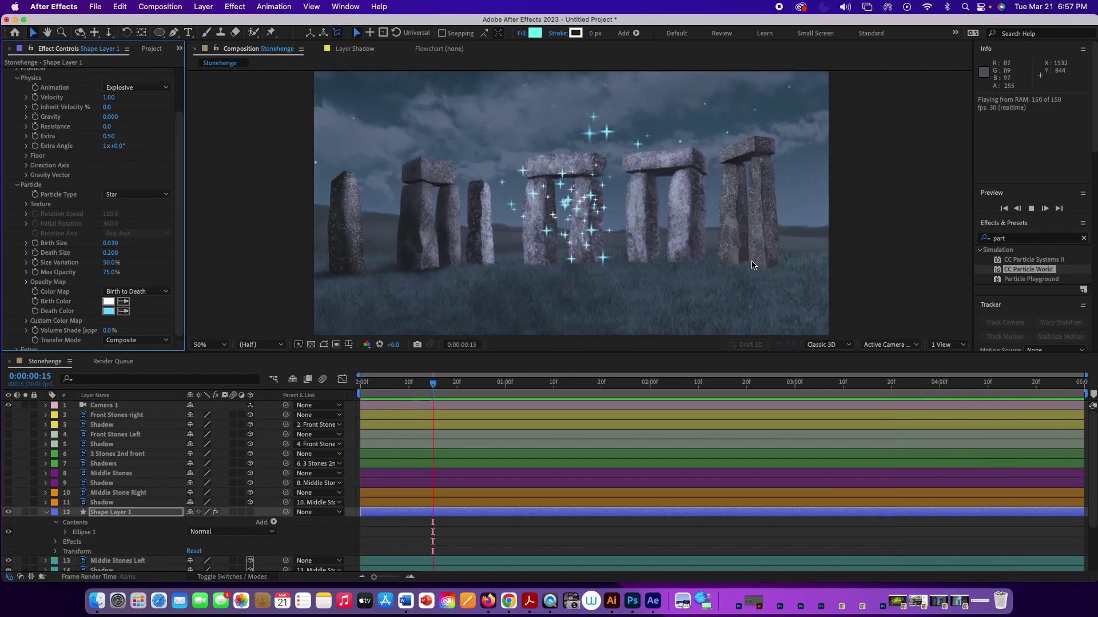
{"action": "key", "text": "space"}
At 0:00:00:08, set the Physics Animation of the star particles to Twirly and preview the result
{"action": "left_click_drag", "start_coordinate": [494, 386], "coordinate": [401, 385]}
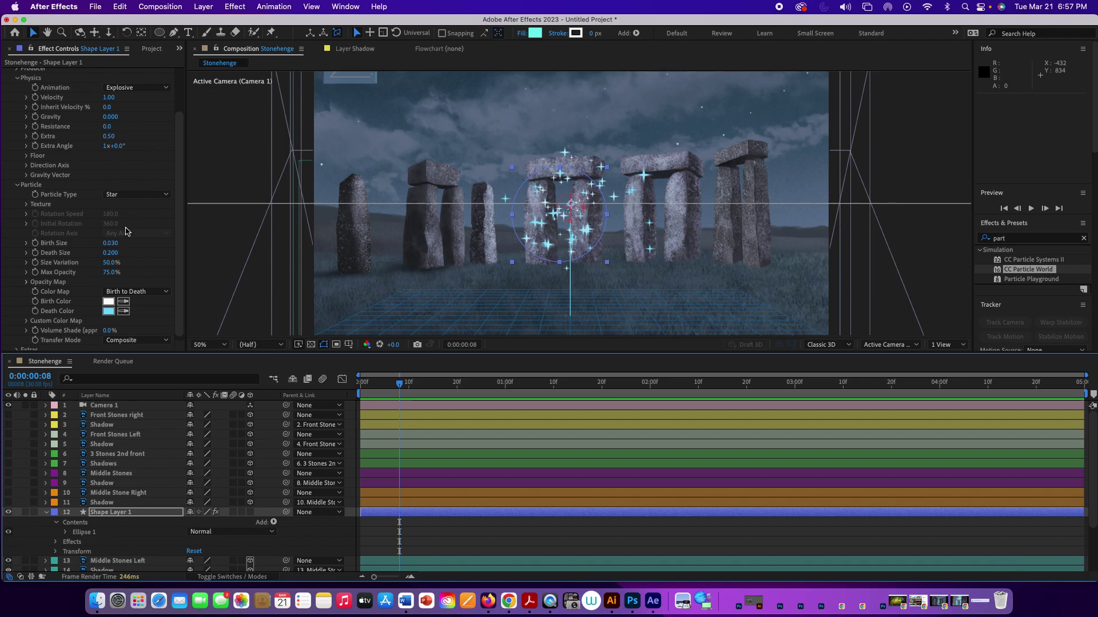
{"action": "left_click", "coordinate": [131, 90]}
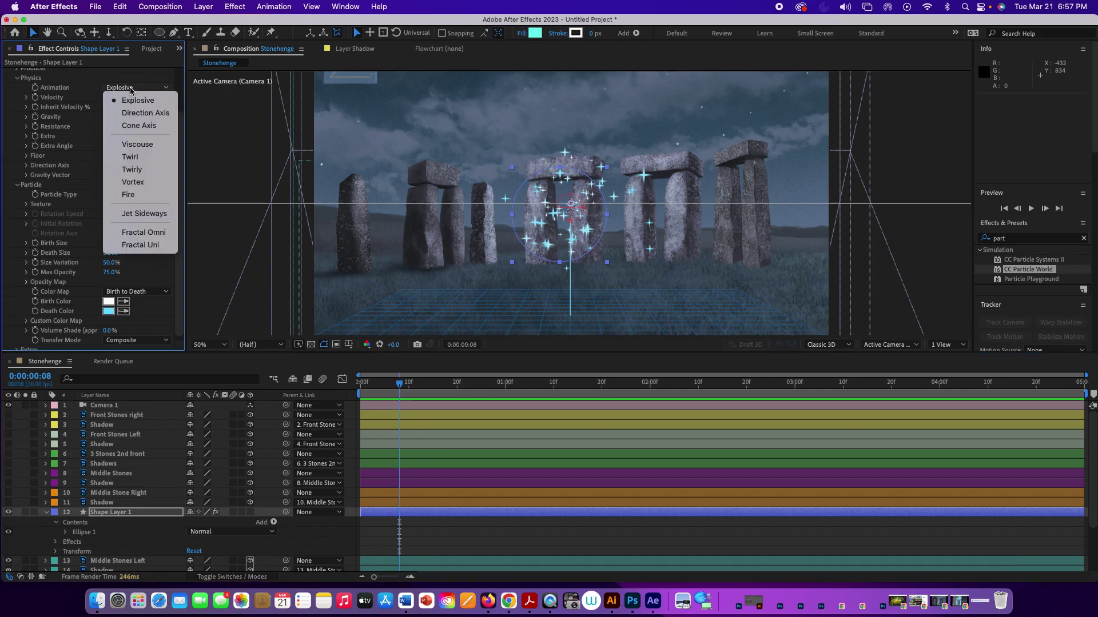
{"action": "left_click", "coordinate": [148, 169]}
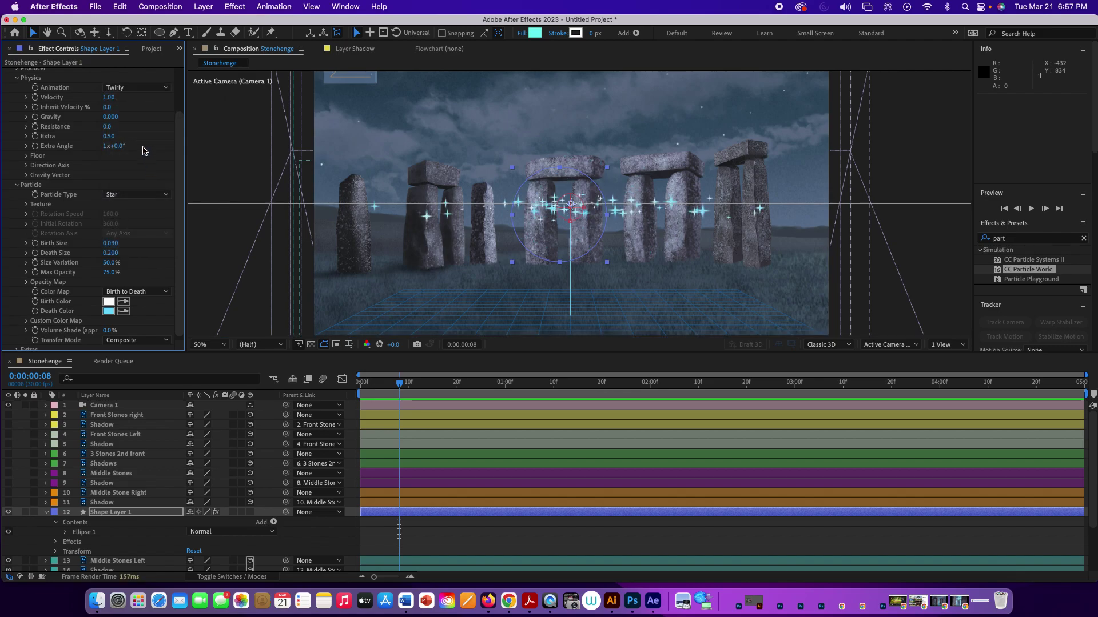
{"action": "key", "text": "space"}
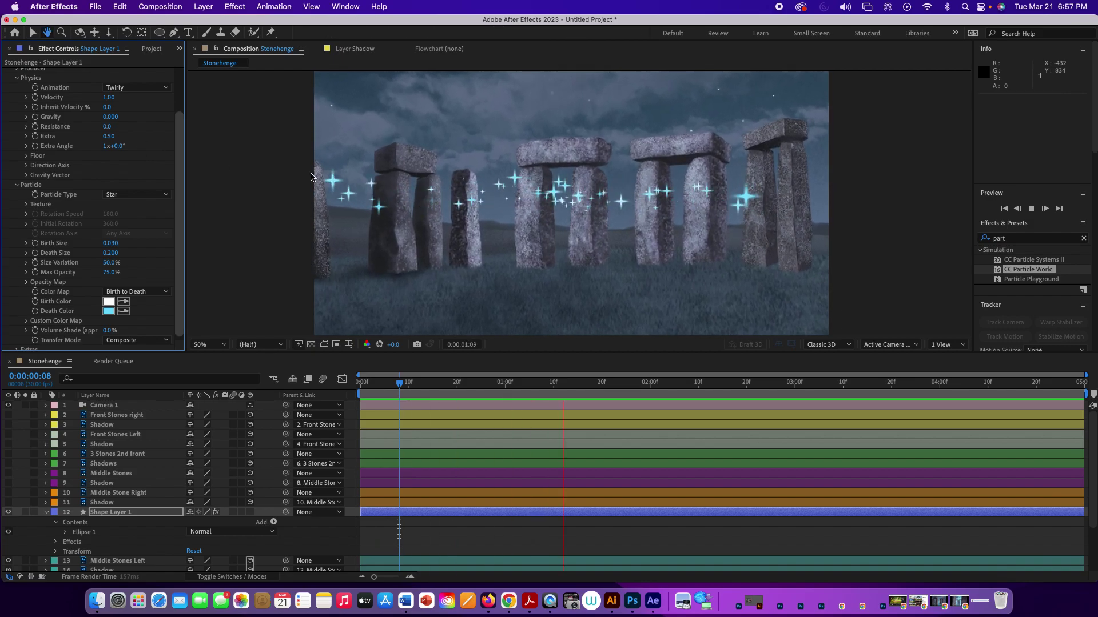
{"action": "key", "text": "space"}
At 0:00:00:27, set the particles' Longevity to 0.19 seconds and preview the animation
{"action": "left_click_drag", "start_coordinate": [564, 387], "coordinate": [492, 413]}
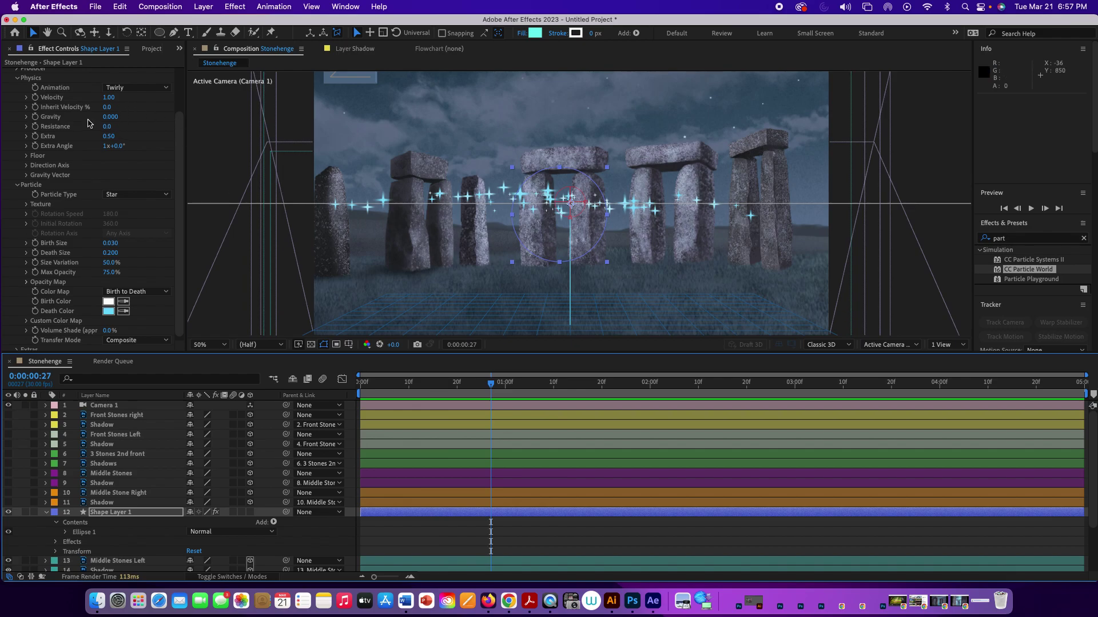
{"action": "scroll", "coordinate": [87, 124], "scroll_direction": "up", "scroll_amount": 3}
{"action": "left_click", "coordinate": [111, 111]}
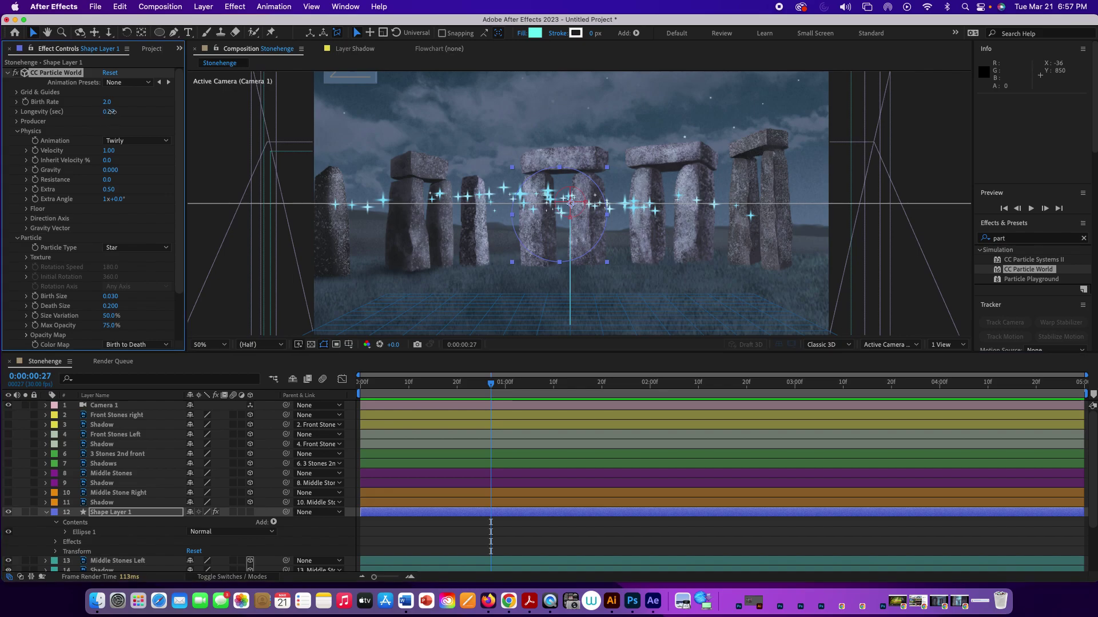
{"action": "left_click_drag", "start_coordinate": [108, 111], "coordinate": [107, 111]}
{"action": "key", "text": "space"}
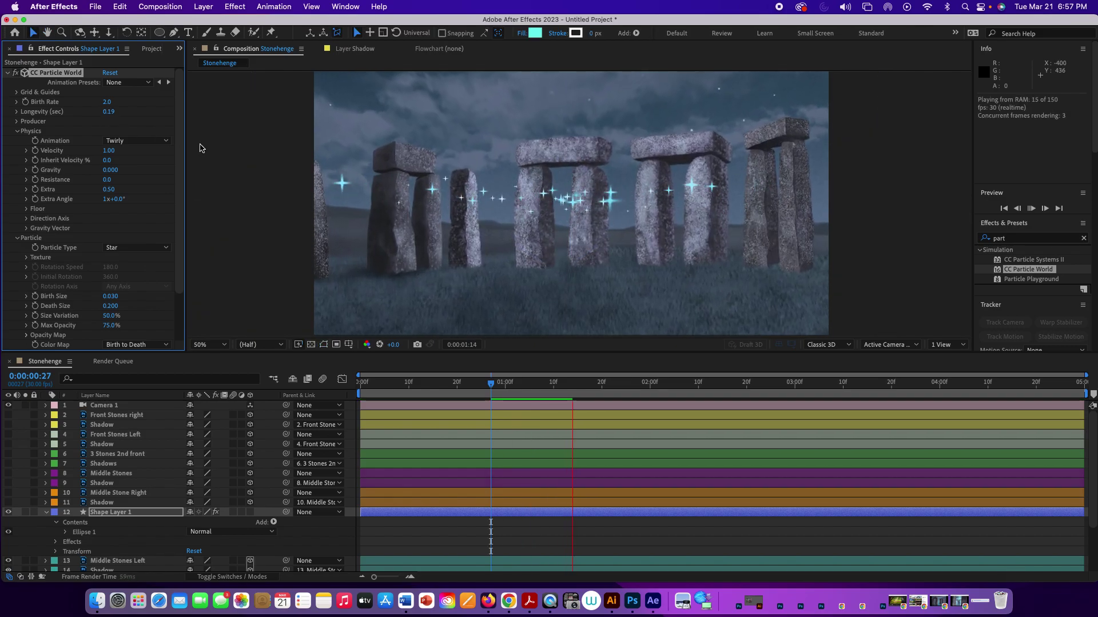
{"action": "key", "text": "space"}
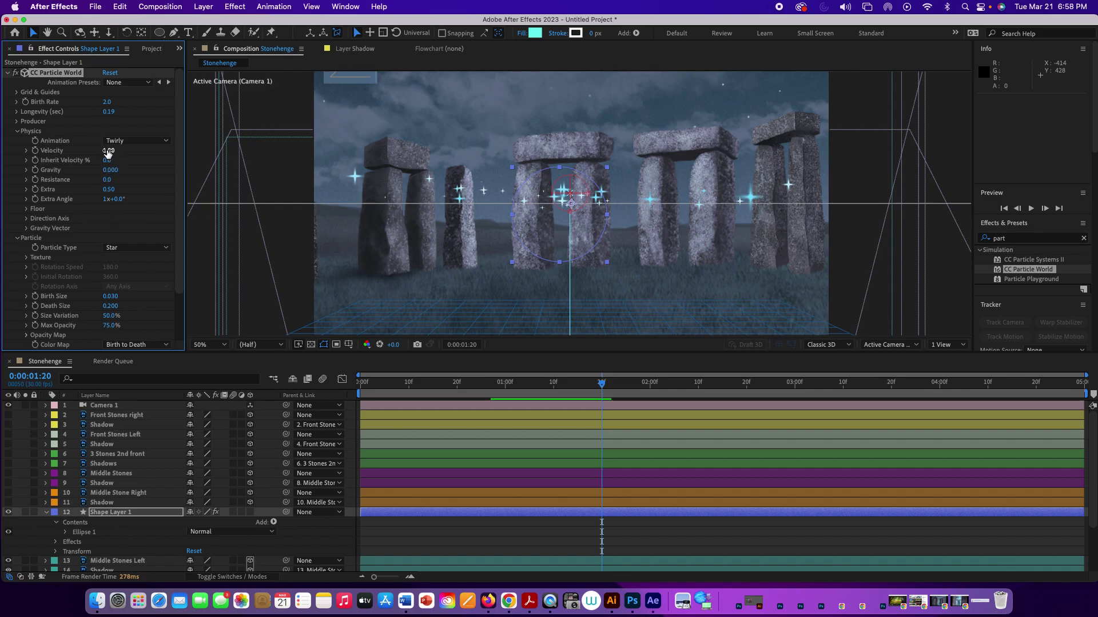
Set the particles' Velocity to 0.67 in the Physics settings and preview the animation
{"action": "mouse_move", "coordinate": [103, 151]}
{"action": "left_mouse_down"}
{"action": "mouse_move", "coordinate": [89, 152]}
{"action": "mouse_move", "coordinate": [97, 161]}
{"action": "left_mouse_up"}
{"action": "key", "text": "space"}
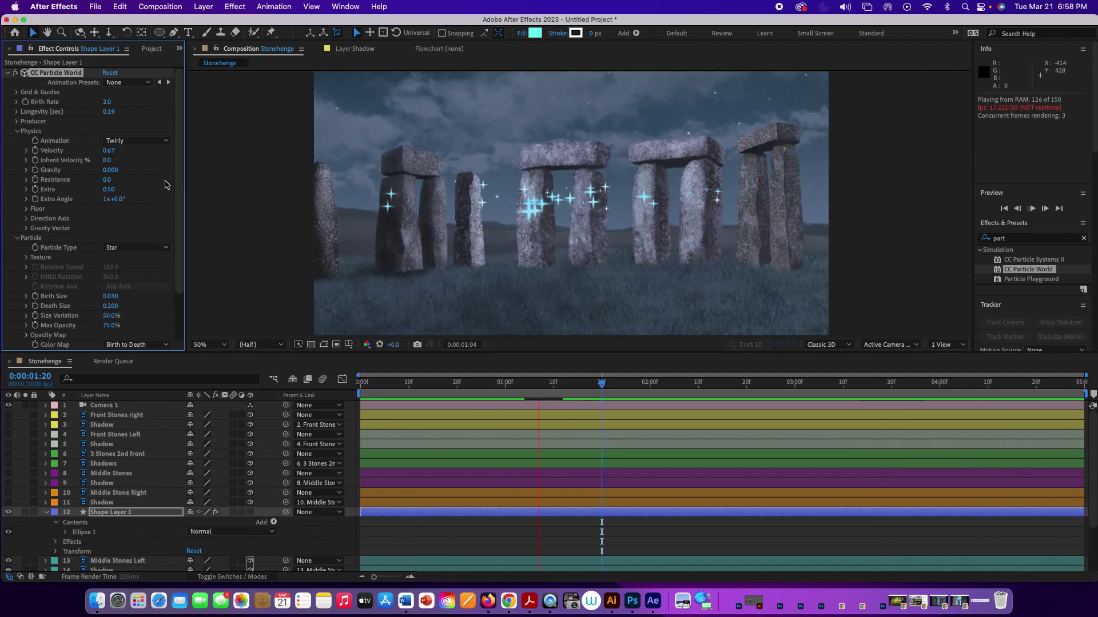
{"action": "key", "text": "space"}
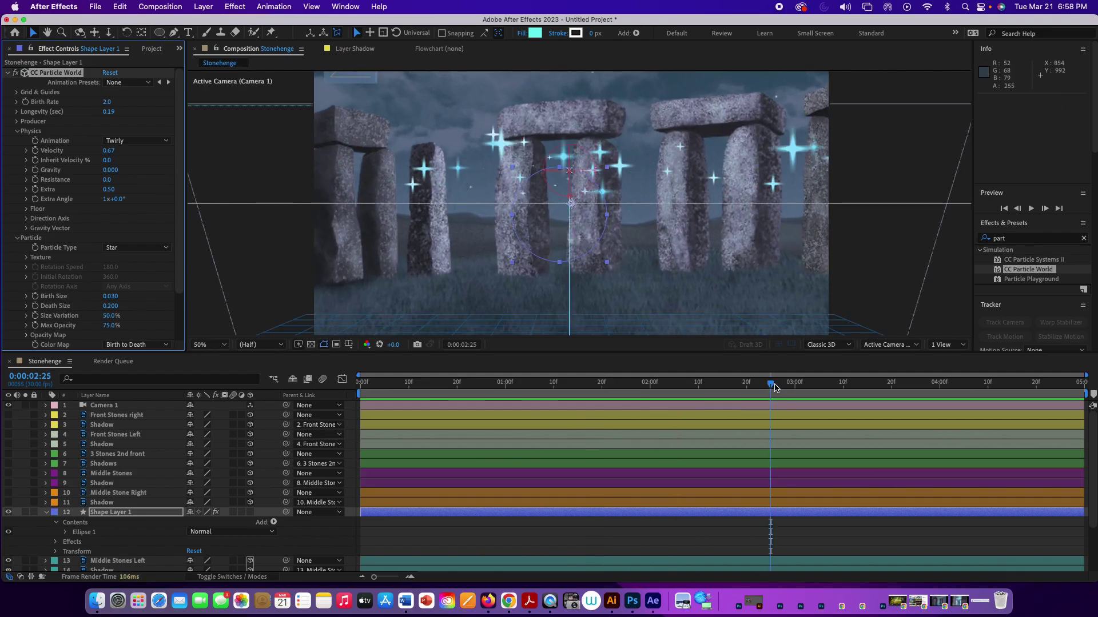
Move the playhead to 0:00:00:03 and duplicate Shape Layer 1 with its particle effect
{"action": "key", "text": "Home"}
{"action": "key", "text": "Page_Down"}
{"action": "key", "text": "Page_Down"}
{"action": "key", "text": "Page_Down"}
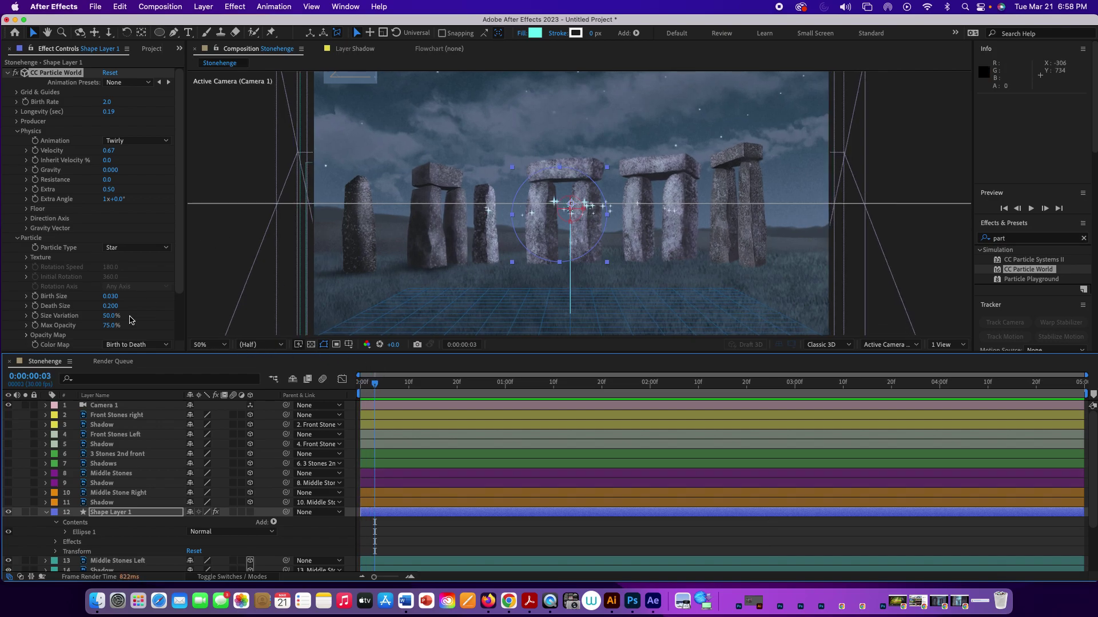
{"action": "scroll", "coordinate": [121, 314], "scroll_direction": "down", "scroll_amount": 3}
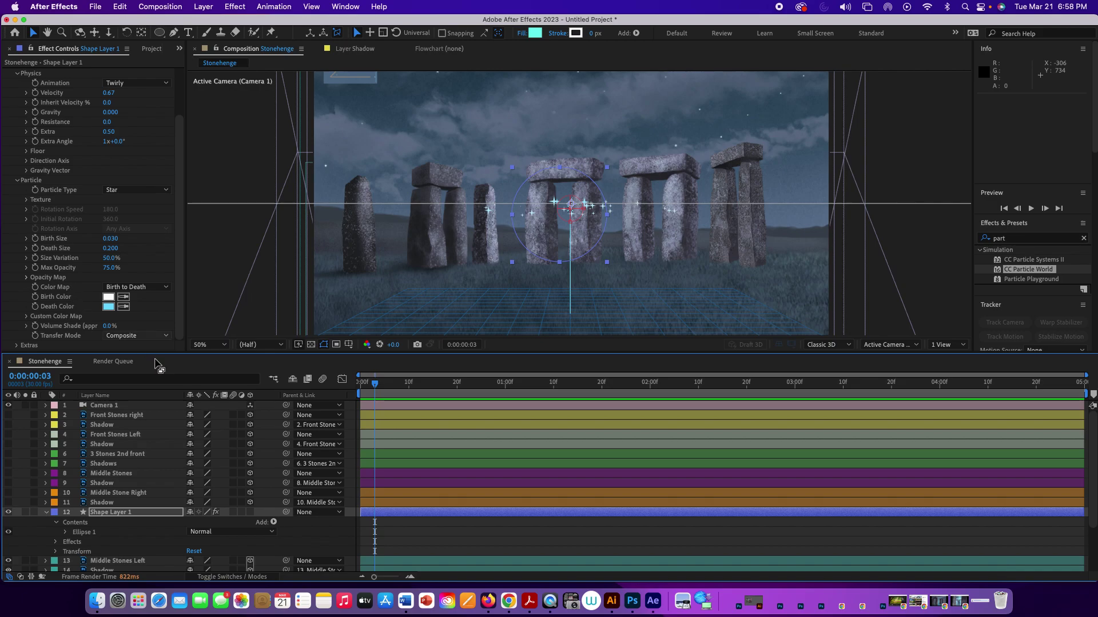
{"action": "left_click", "coordinate": [131, 513]}
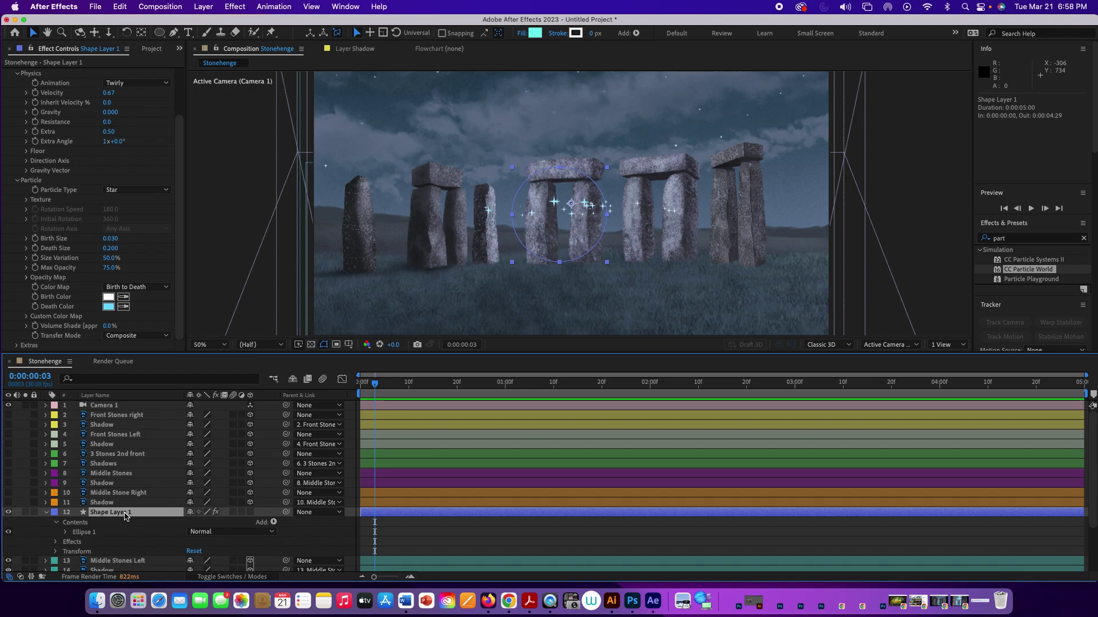
{"action": "key", "text": "super+d"}
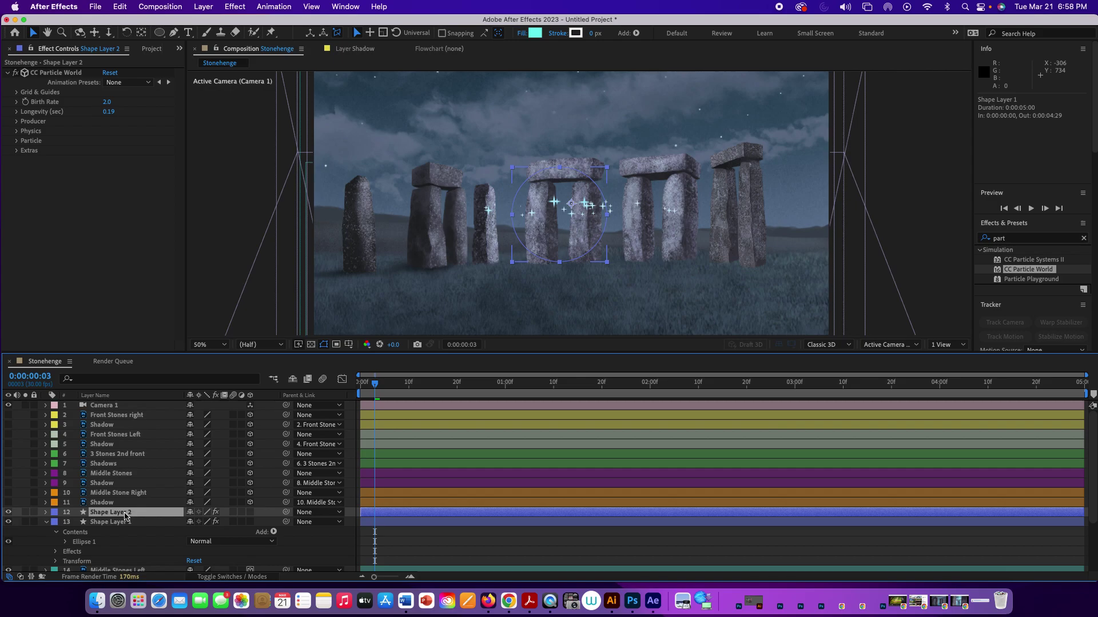
Set the Particle Type of the duplicated shape layer's CC Particle World to Faded Sphere
{"action": "left_click", "coordinate": [17, 141]}
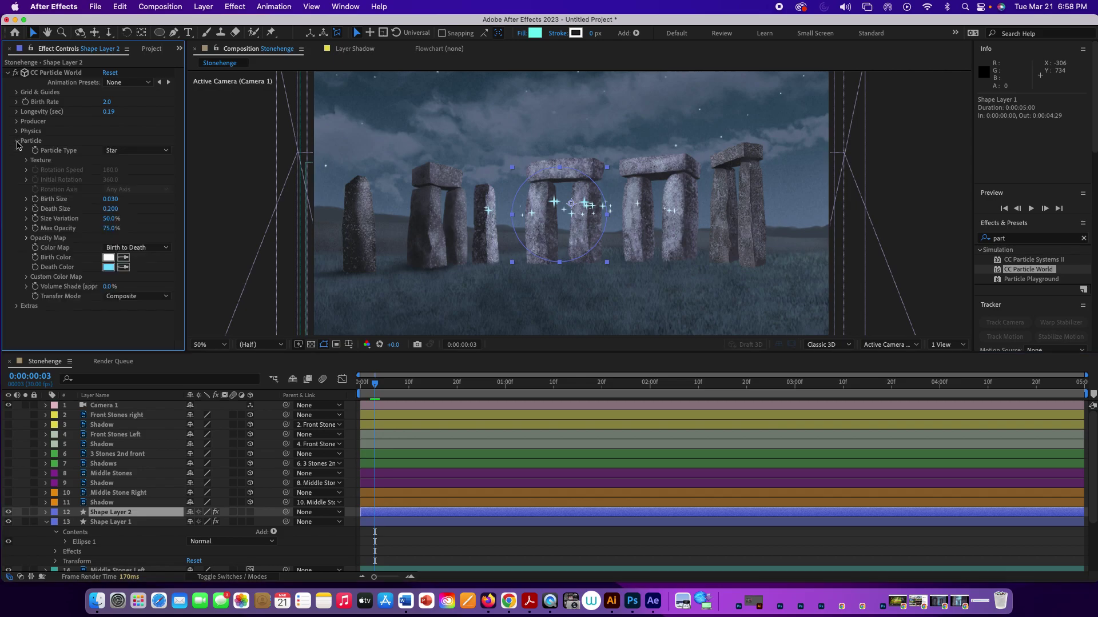
{"action": "left_click", "coordinate": [123, 151]}
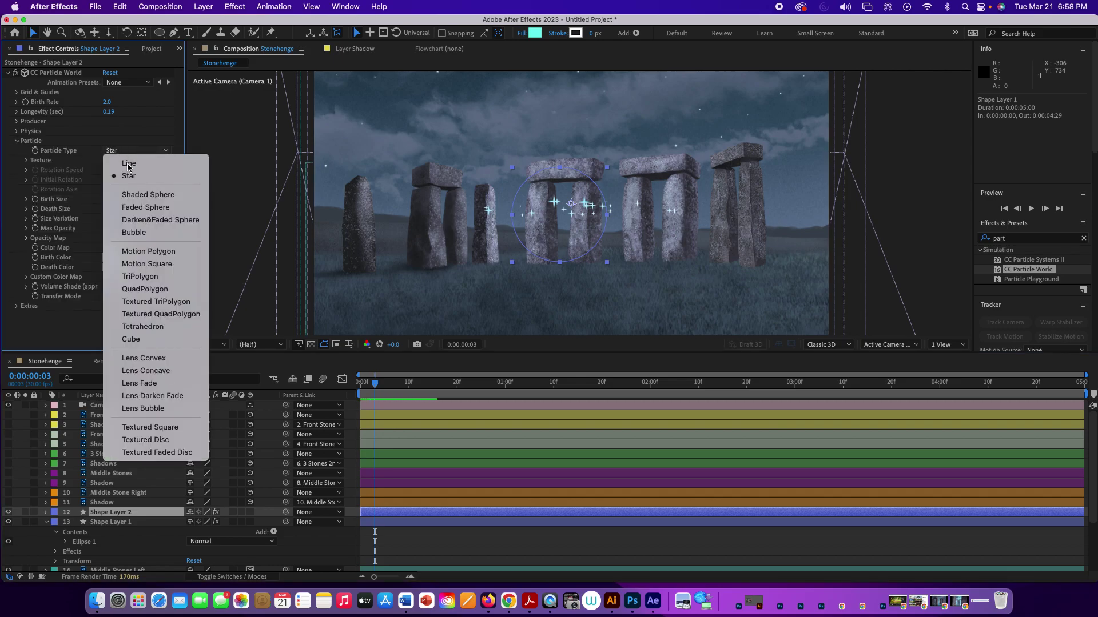
{"action": "left_click", "coordinate": [147, 207]}
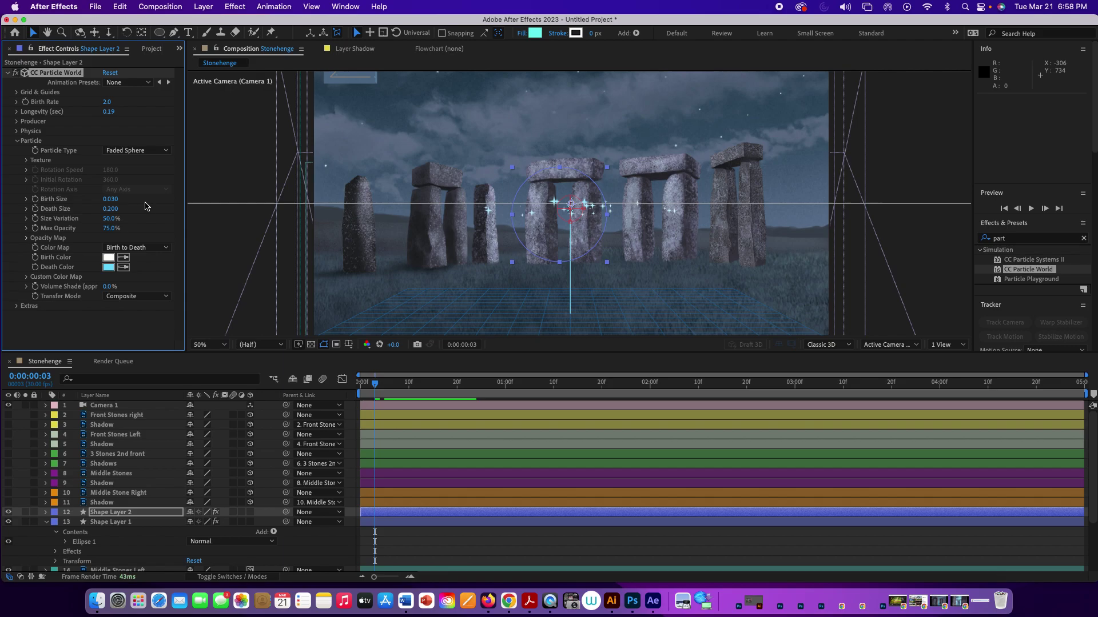
Set the duplicated layer's Physics Animation to Twirl and preview both particle layers together
{"action": "left_click", "coordinate": [17, 131]}
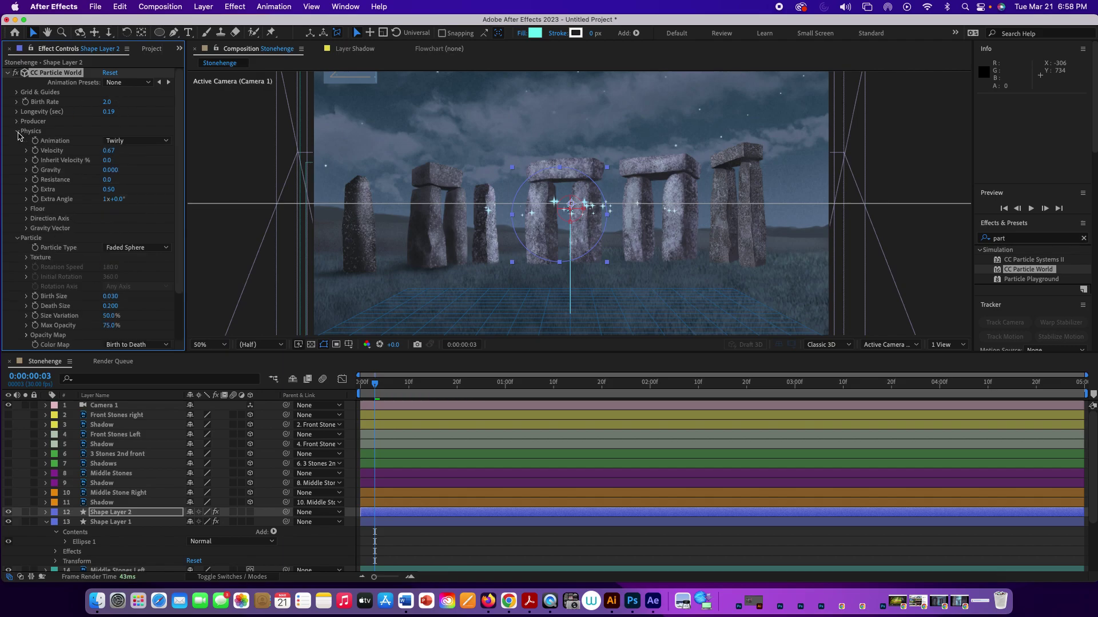
{"action": "left_click", "coordinate": [133, 140]}
{"action": "left_click", "coordinate": [140, 212]}
{"action": "key", "text": "space"}
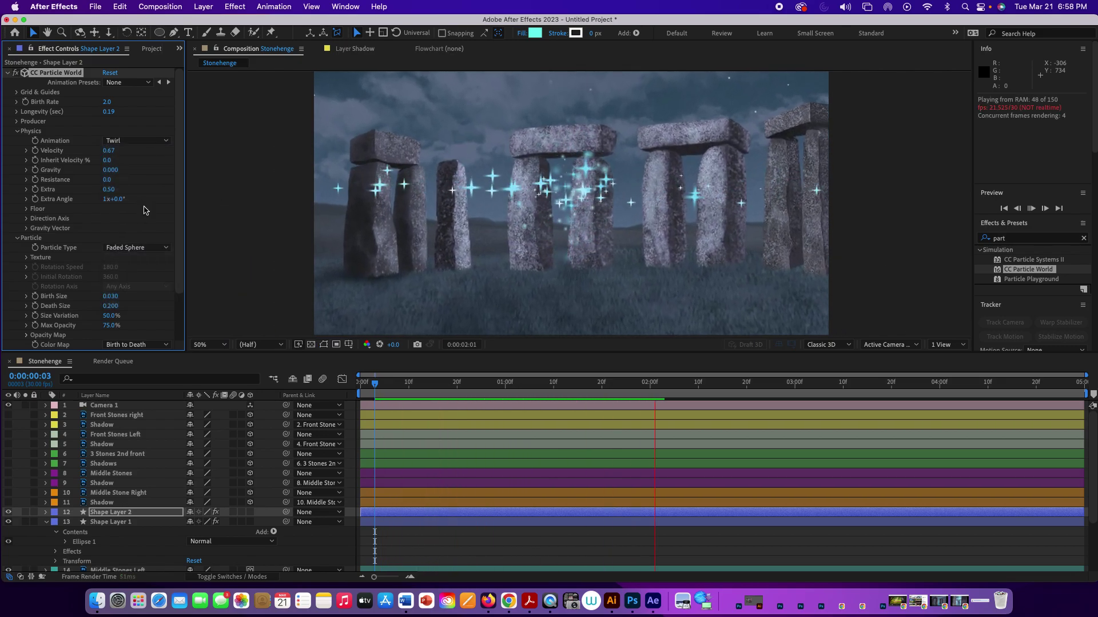
Set the Faded Sphere particles' Death Size to 0.630, preview the result, and move the playhead to 0:00:00:16
{"action": "key", "text": "space"}
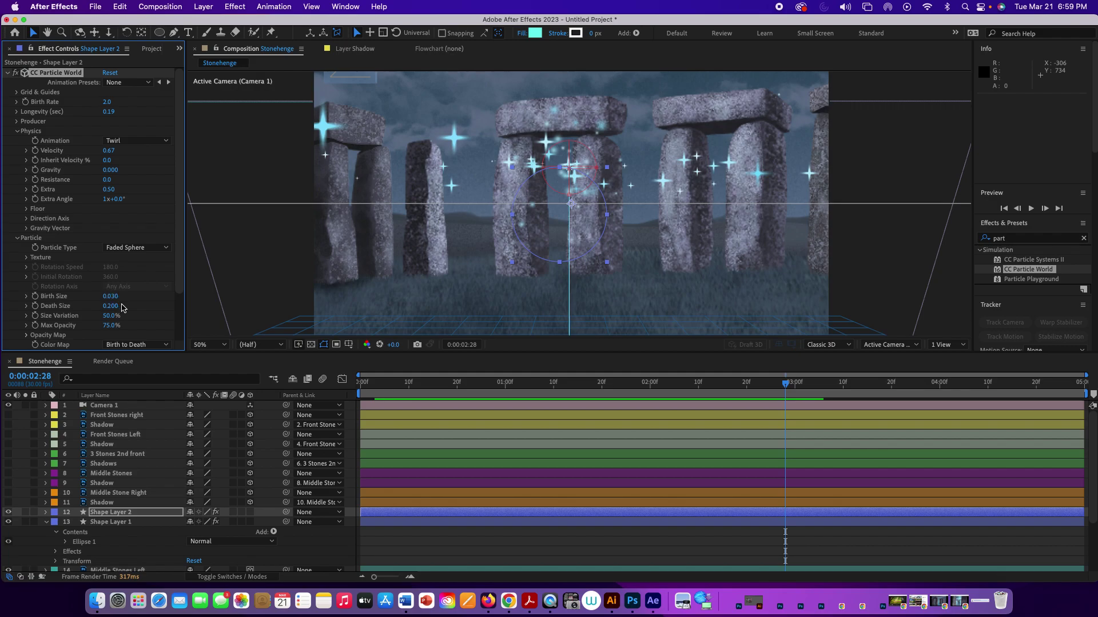
{"action": "left_click_drag", "start_coordinate": [118, 307], "coordinate": [137, 311]}
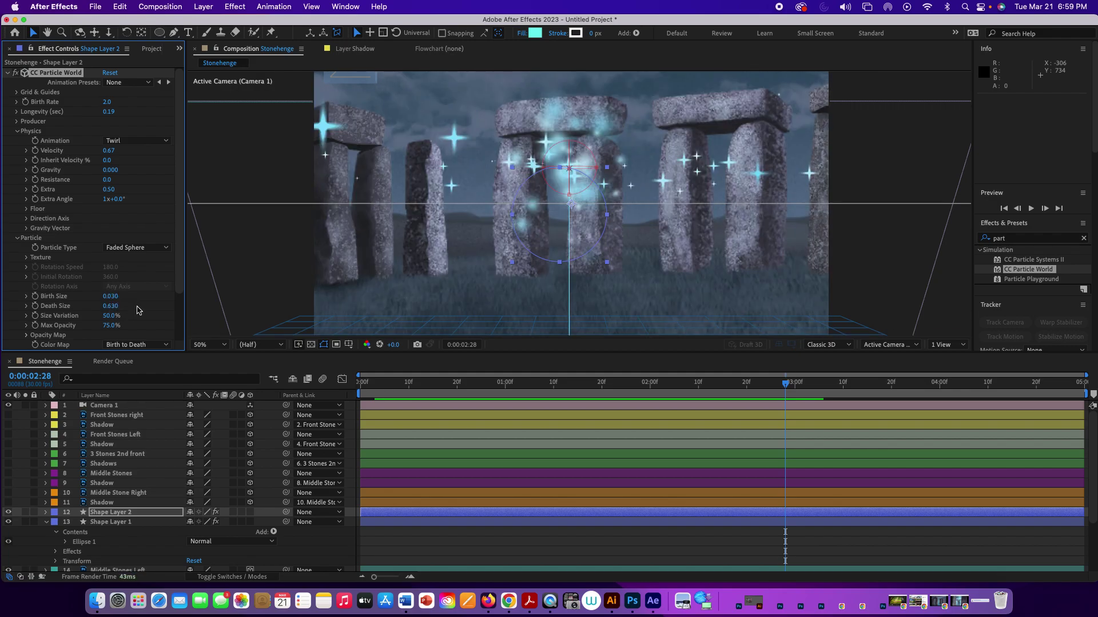
{"action": "key", "text": "space"}
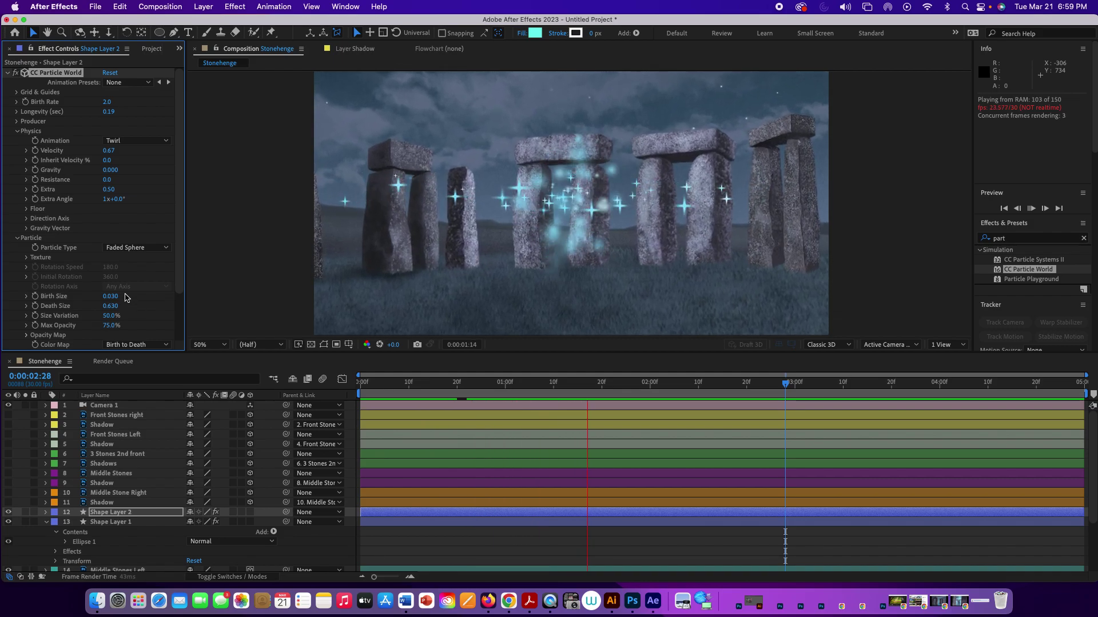
{"action": "left_click", "coordinate": [587, 382]}
{"action": "left_click_drag", "start_coordinate": [593, 391], "coordinate": [440, 383]}
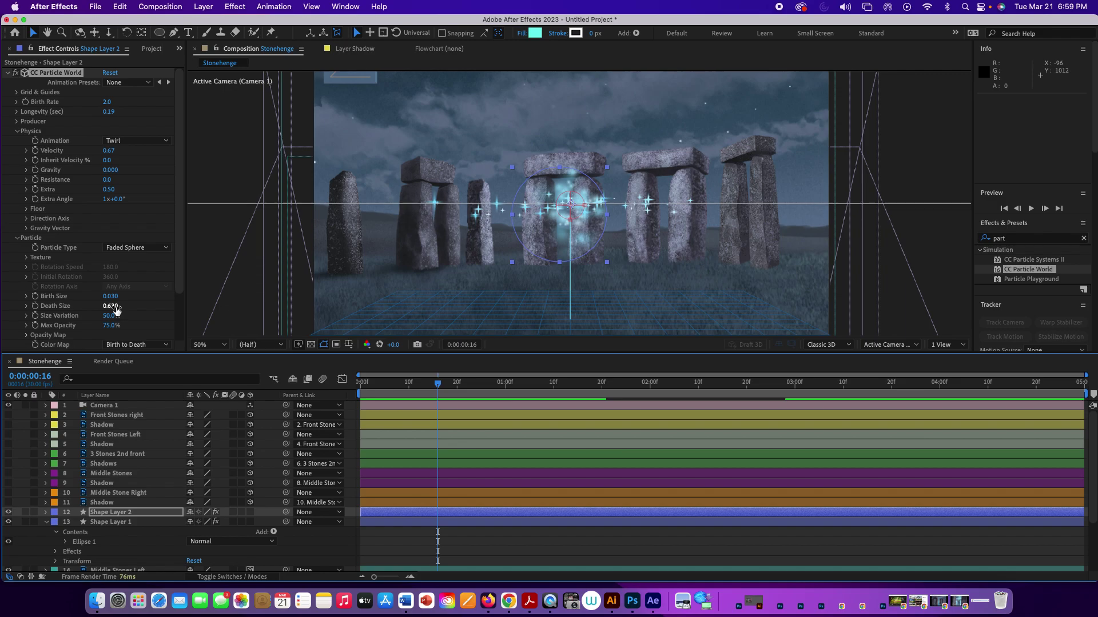
Set the sphere particles' Physics Velocity to 0.33 and Inherit Velocity to -28.0, previewing the animation after each change
{"action": "left_click_drag", "start_coordinate": [109, 151], "coordinate": [94, 152]}
{"action": "key", "text": "space"}
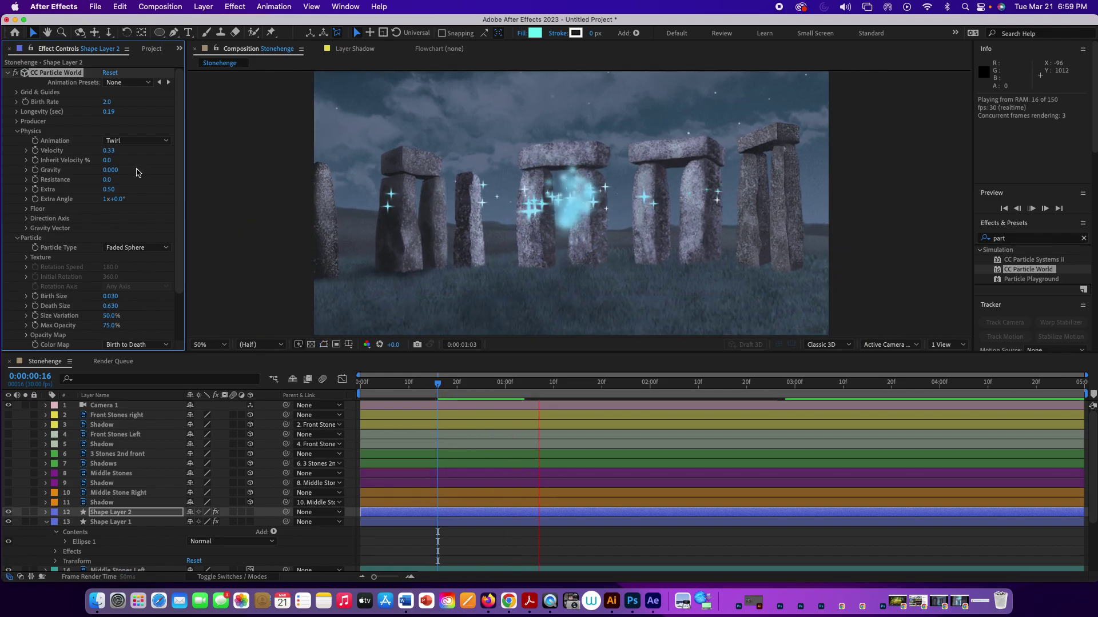
{"action": "key", "text": "space"}
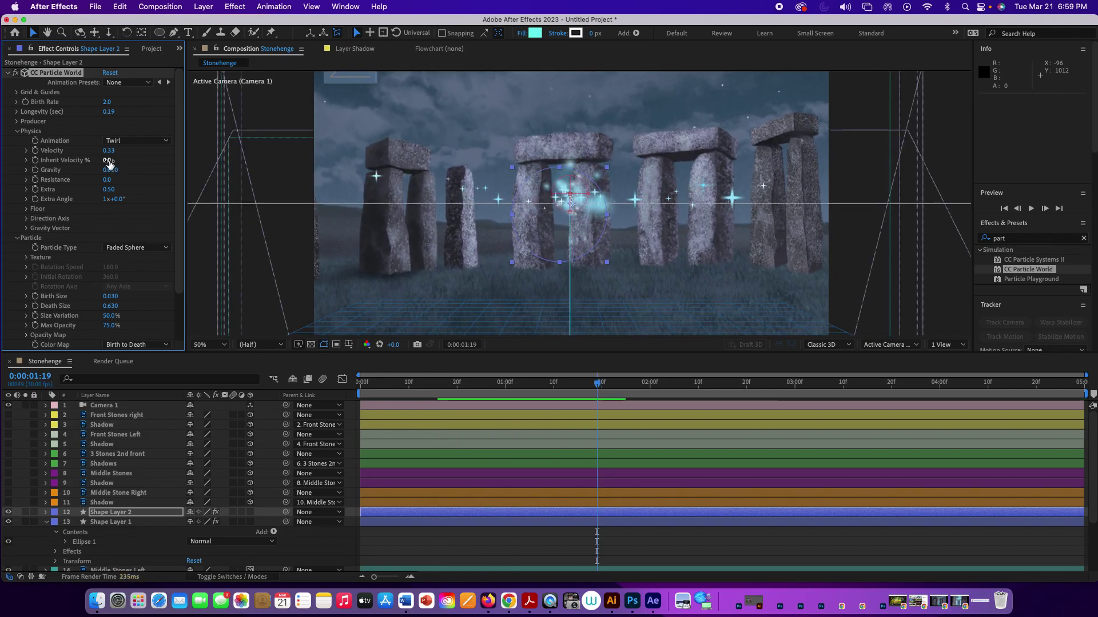
{"action": "left_click_drag", "start_coordinate": [103, 161], "coordinate": [88, 161]}
{"action": "key", "text": "space"}
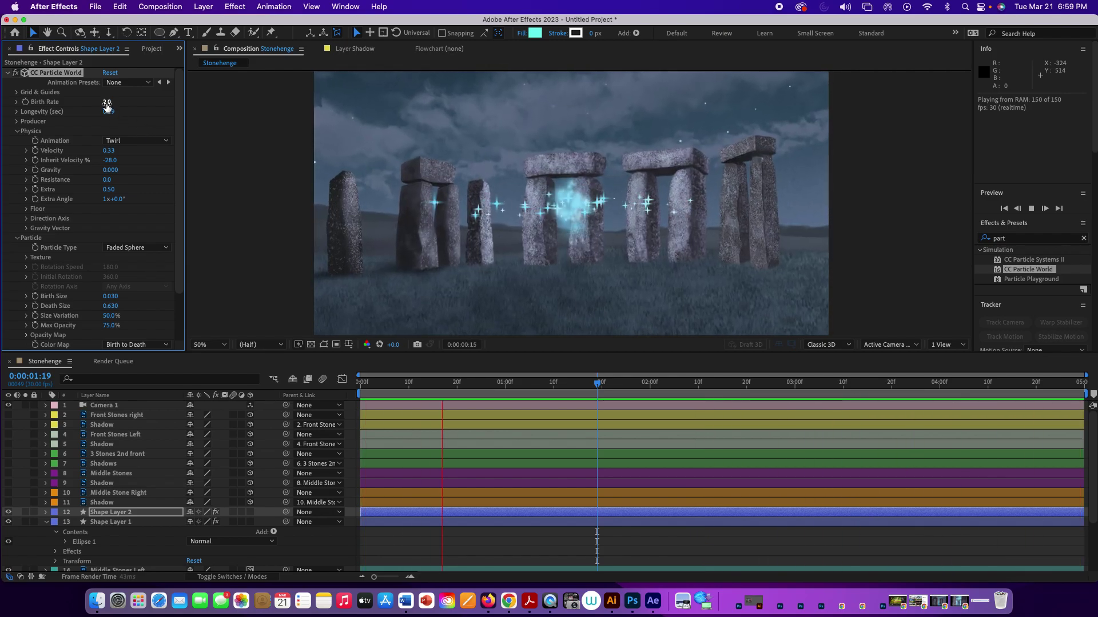
Set the Birth Rate of Shape Layer 2's CC Particle World to 0.9 while previewing the animation
{"action": "left_click_drag", "start_coordinate": [102, 103], "coordinate": [94, 103]}
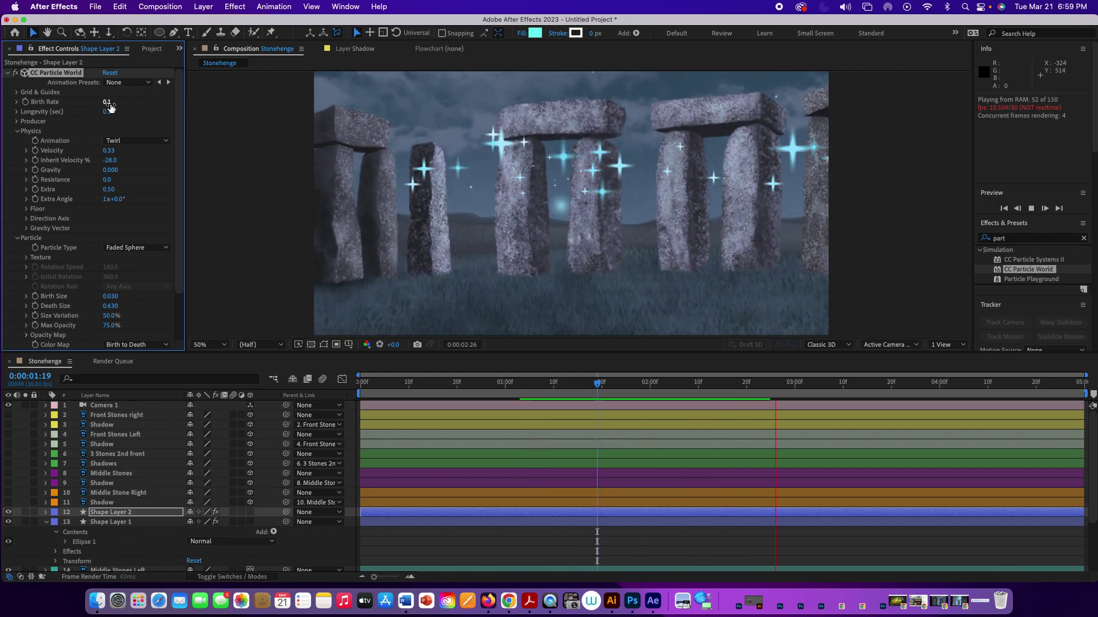
{"action": "left_click_drag", "start_coordinate": [114, 103], "coordinate": [123, 103]}
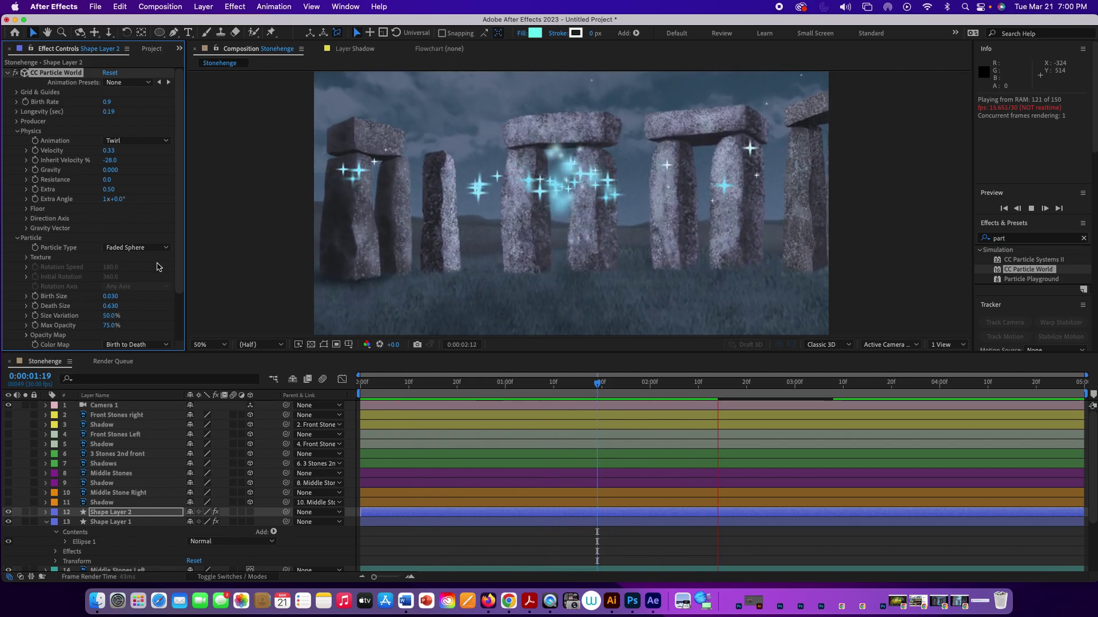
{"action": "key", "text": "space"}
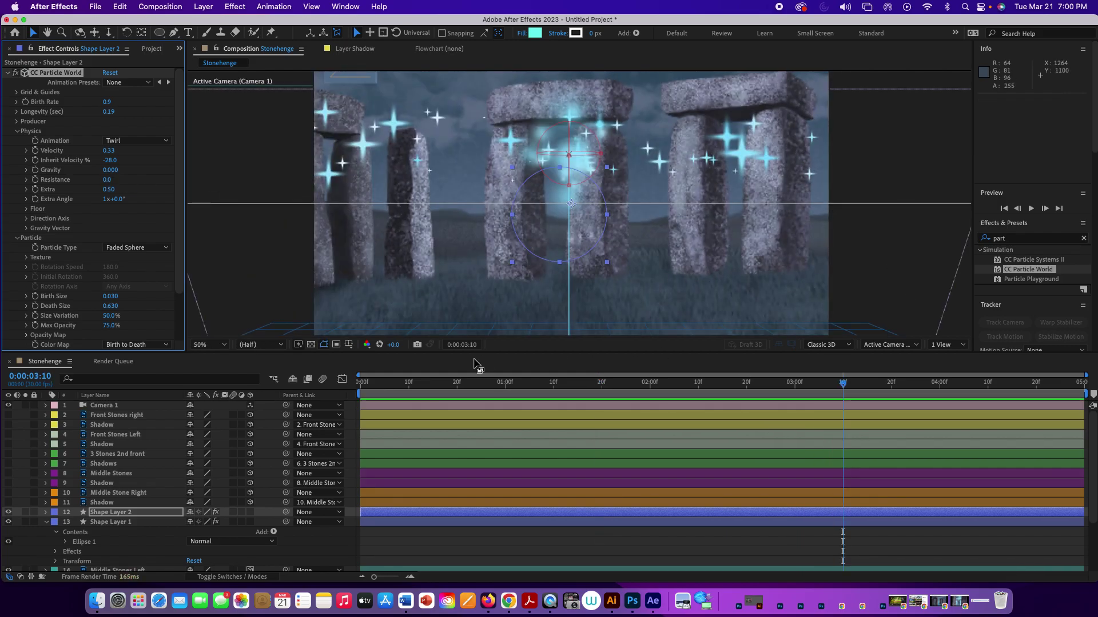
Make all hidden stone and shadow layers visible, preview the full scene, and return the playhead to 0:00:00:00
{"action": "left_click", "coordinate": [365, 399]}
{"action": "left_click_drag", "start_coordinate": [366, 399], "coordinate": [348, 395]}
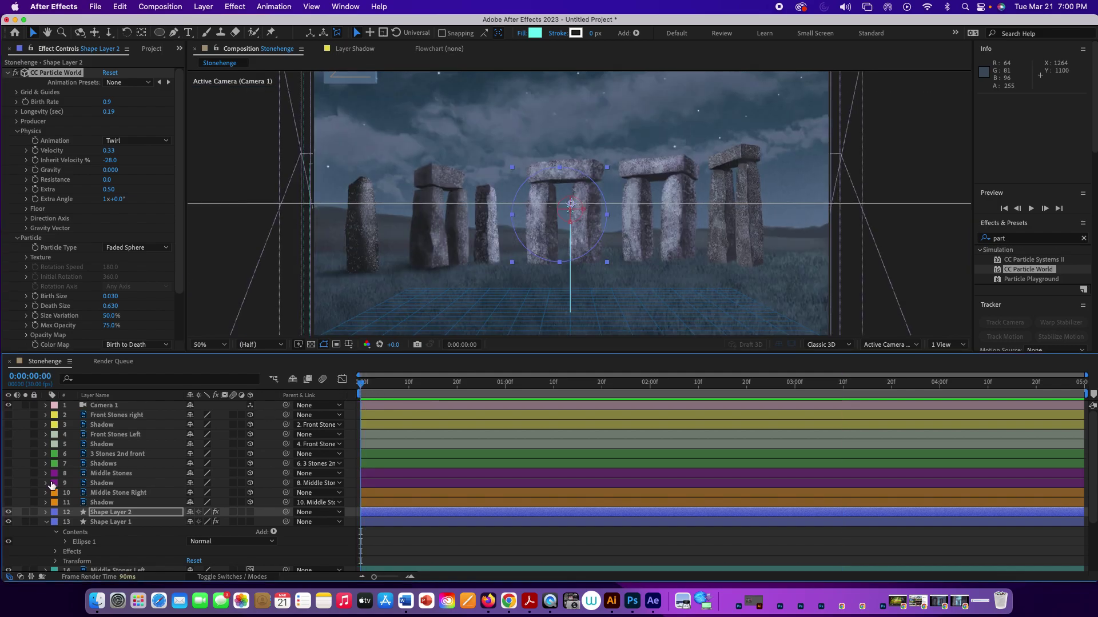
{"action": "left_click_drag", "start_coordinate": [8, 502], "coordinate": [8, 422]}
{"action": "key", "text": "space"}
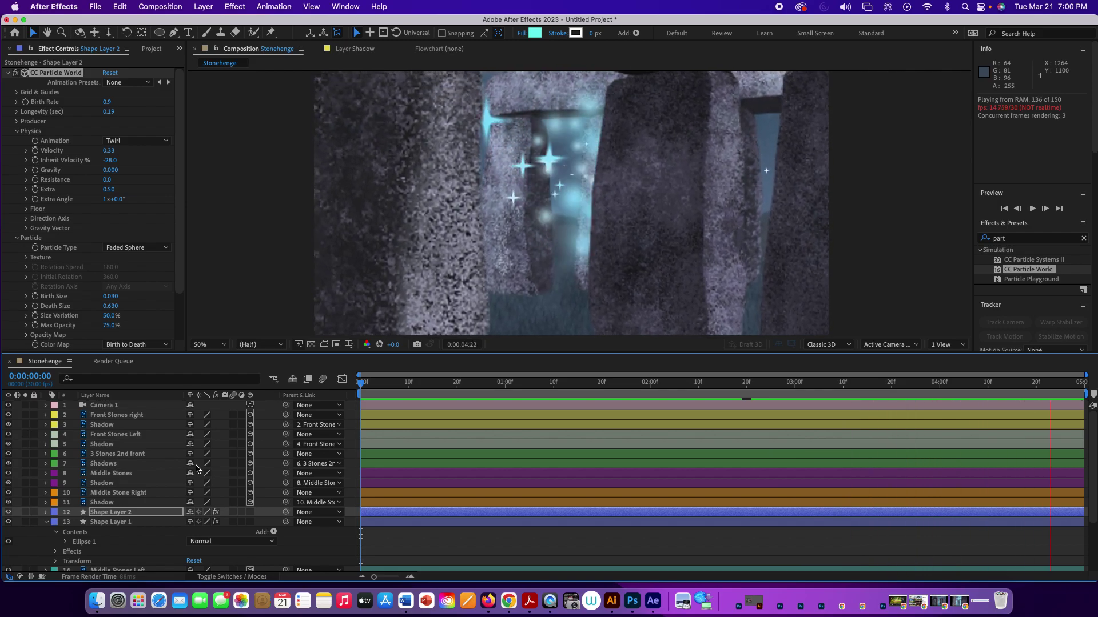
{"action": "left_click_drag", "start_coordinate": [465, 382], "coordinate": [362, 383]}
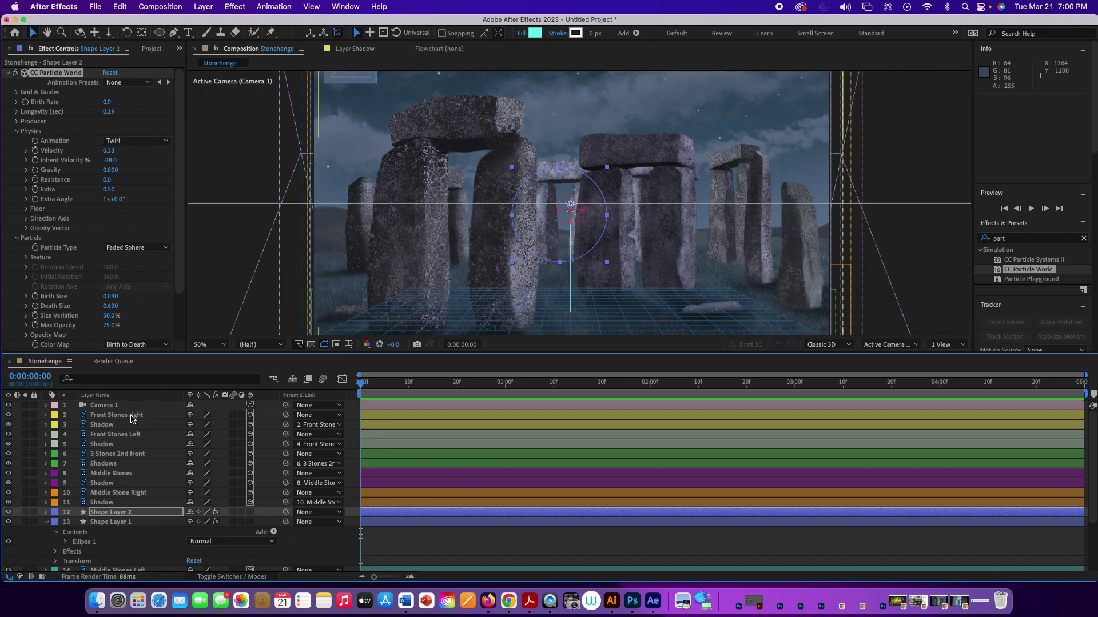
Add a white Ambient light directly above the Front Stones right layer
{"action": "left_click", "coordinate": [118, 416]}
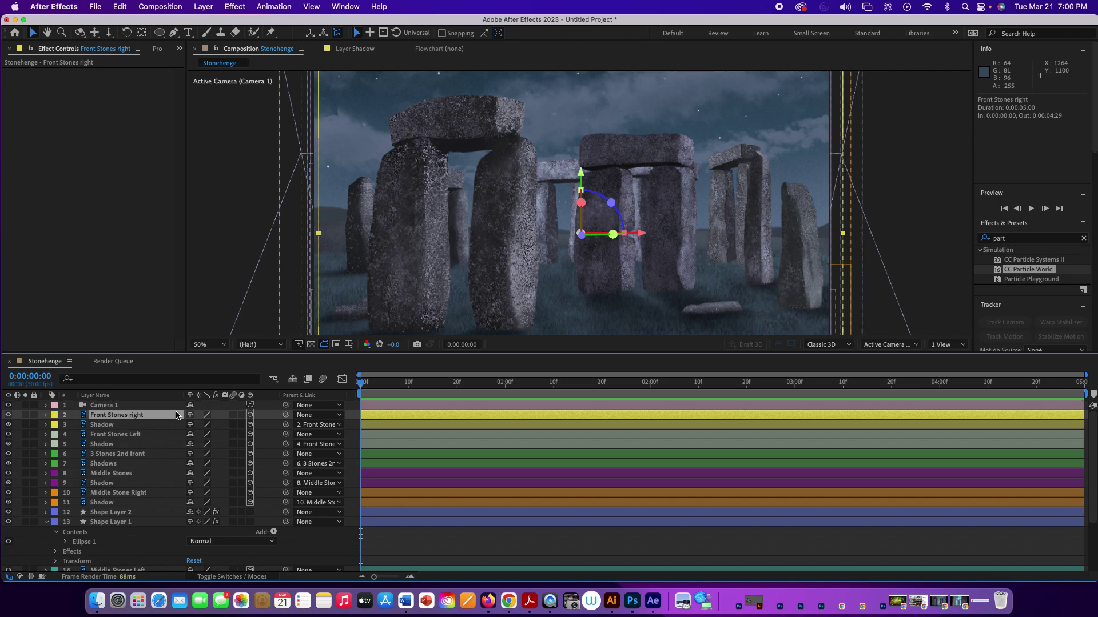
{"action": "left_click", "coordinate": [204, 7]}
{"action": "mouse_move", "coordinate": [207, 23]}
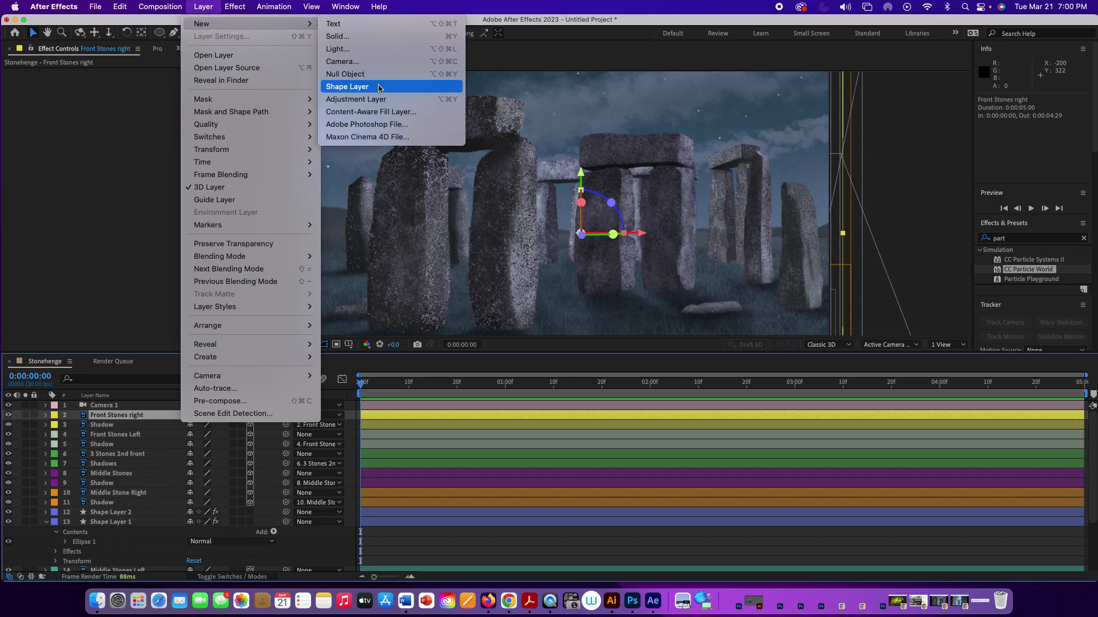
{"action": "left_click", "coordinate": [368, 56]}
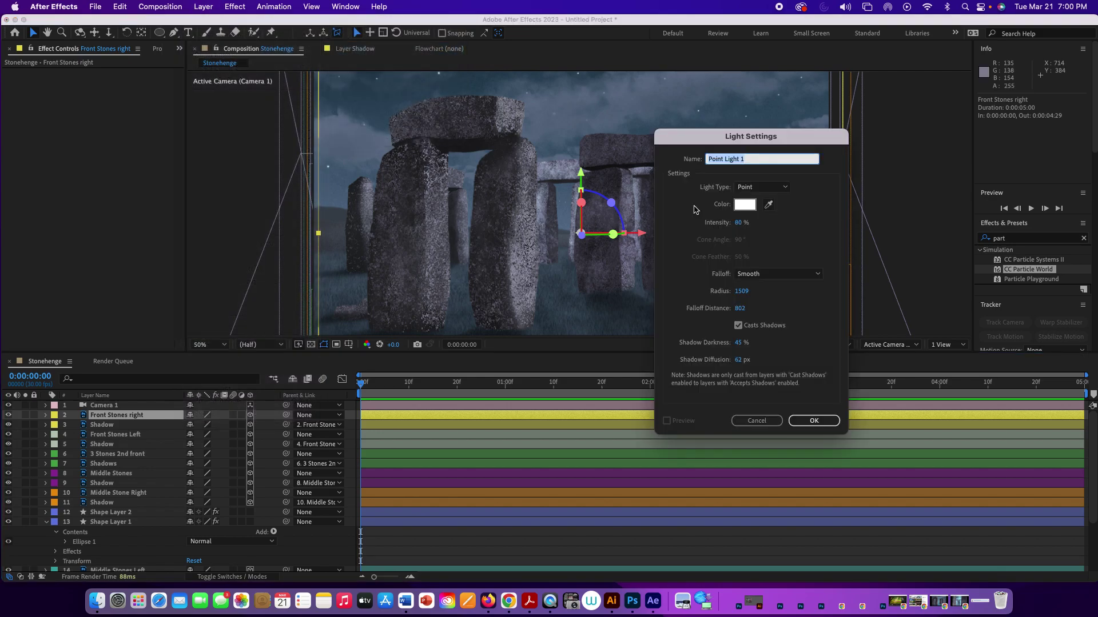
{"action": "left_click", "coordinate": [744, 188]}
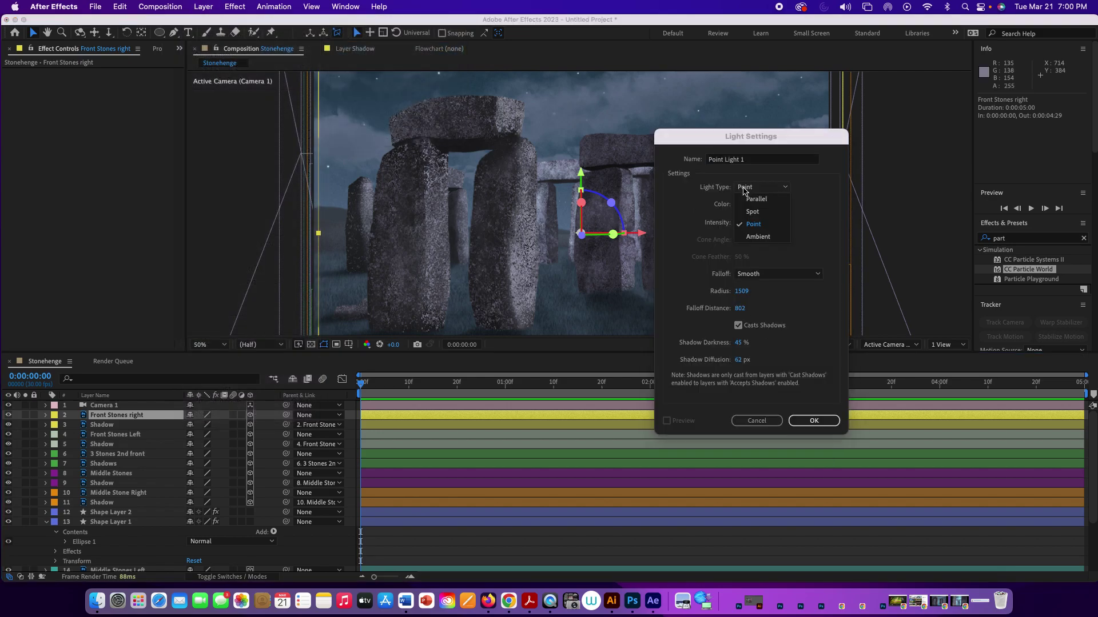
{"action": "left_click", "coordinate": [754, 236]}
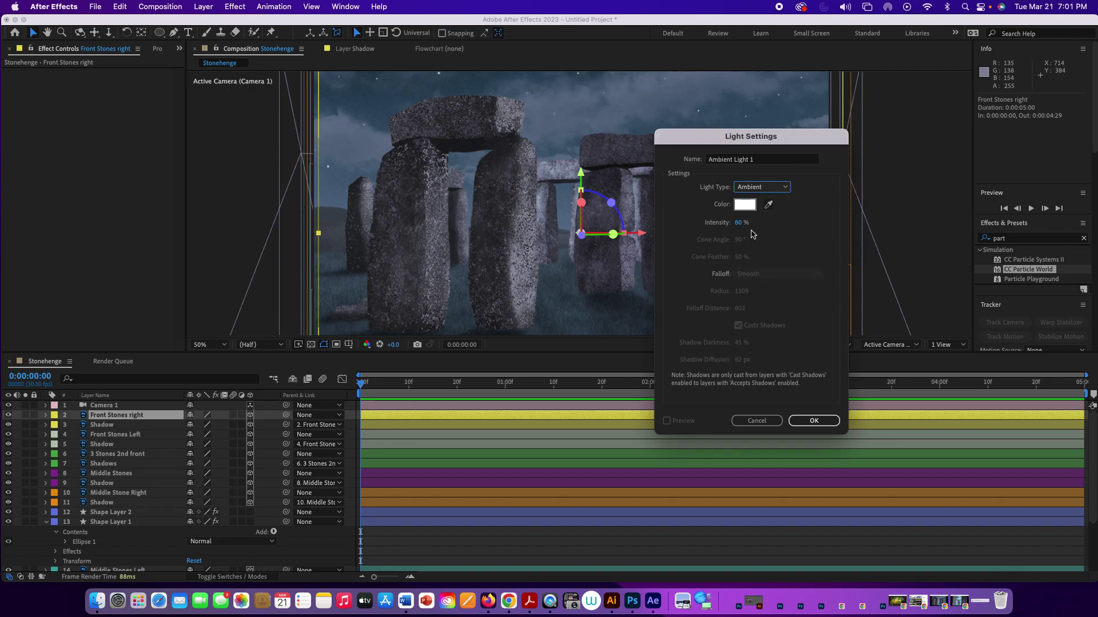
{"action": "left_click", "coordinate": [814, 420]}
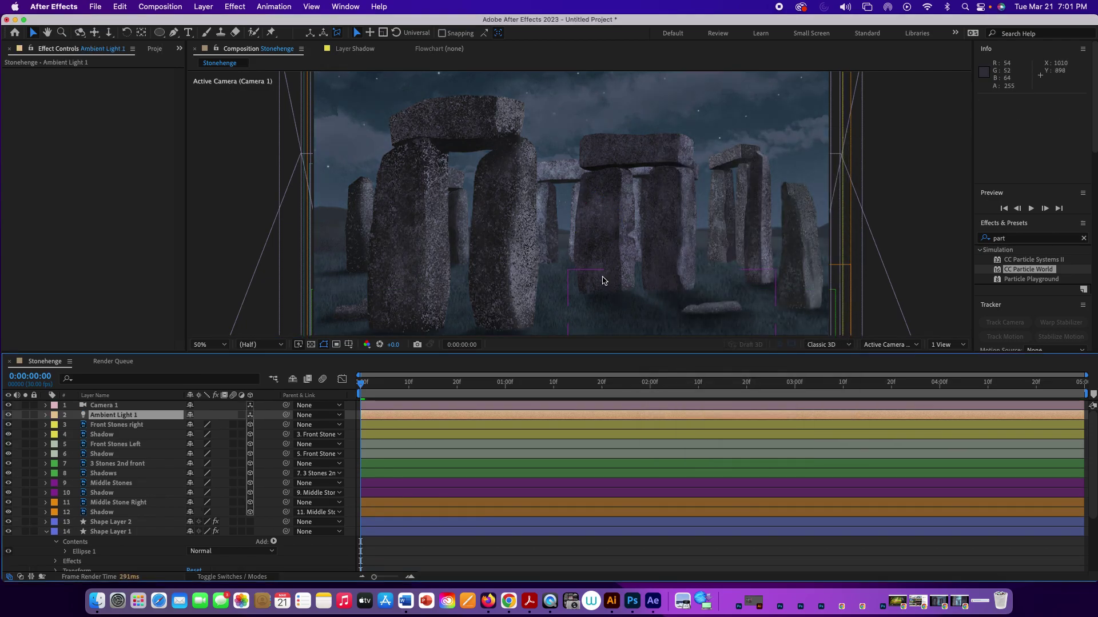
Set the Intensity of the ambient light to 100% and preview the animation at 25% magnification
{"action": "key", "text": "comma"}
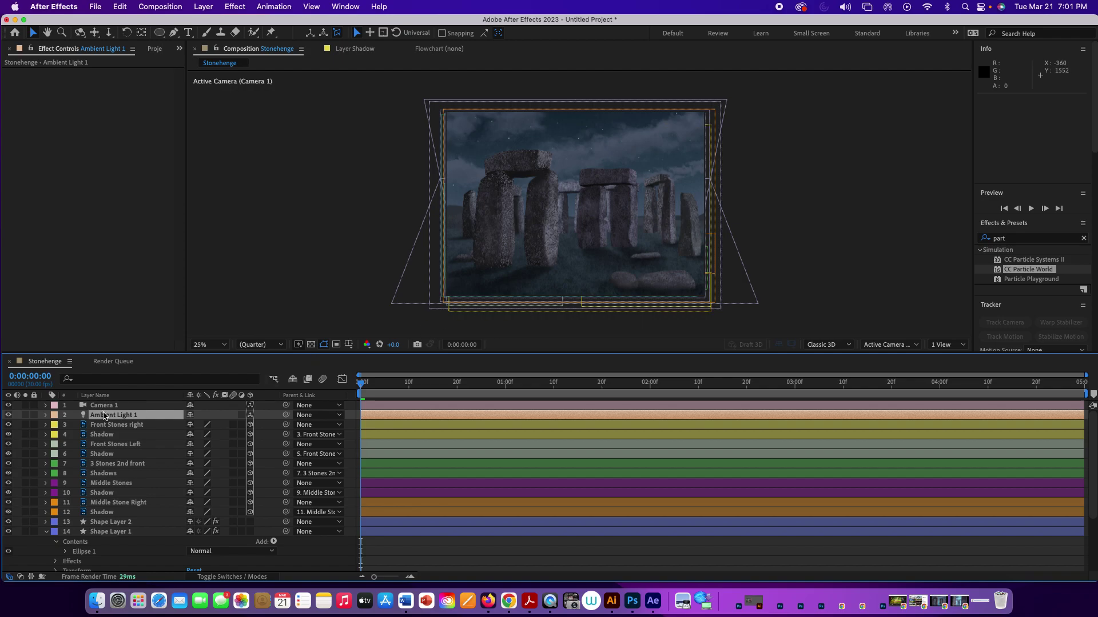
{"action": "left_click", "coordinate": [46, 415]}
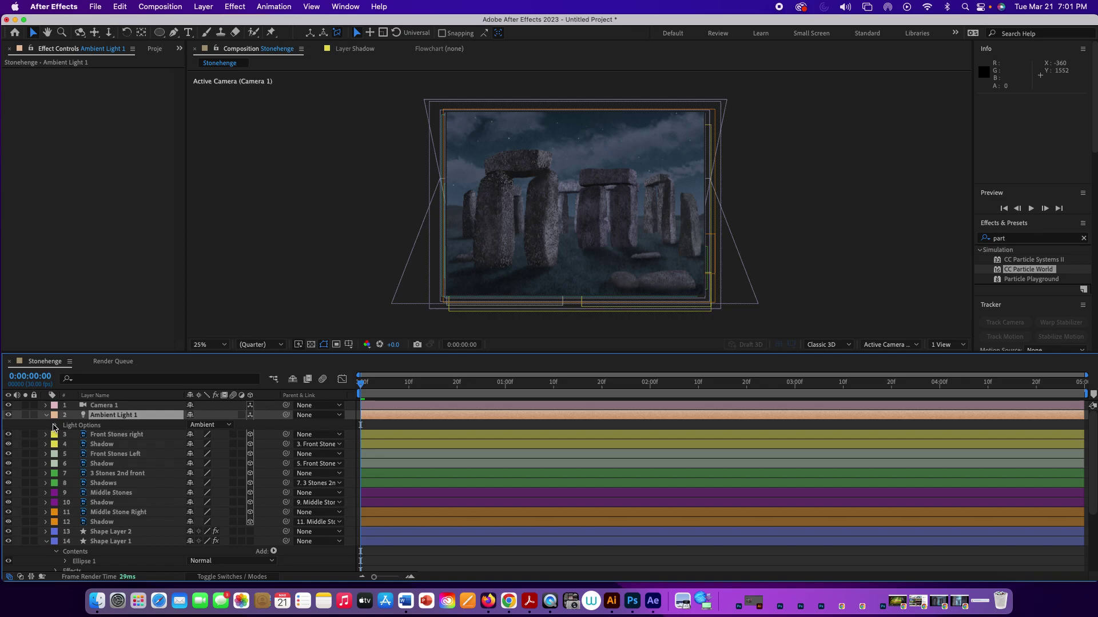
{"action": "left_click", "coordinate": [54, 426]}
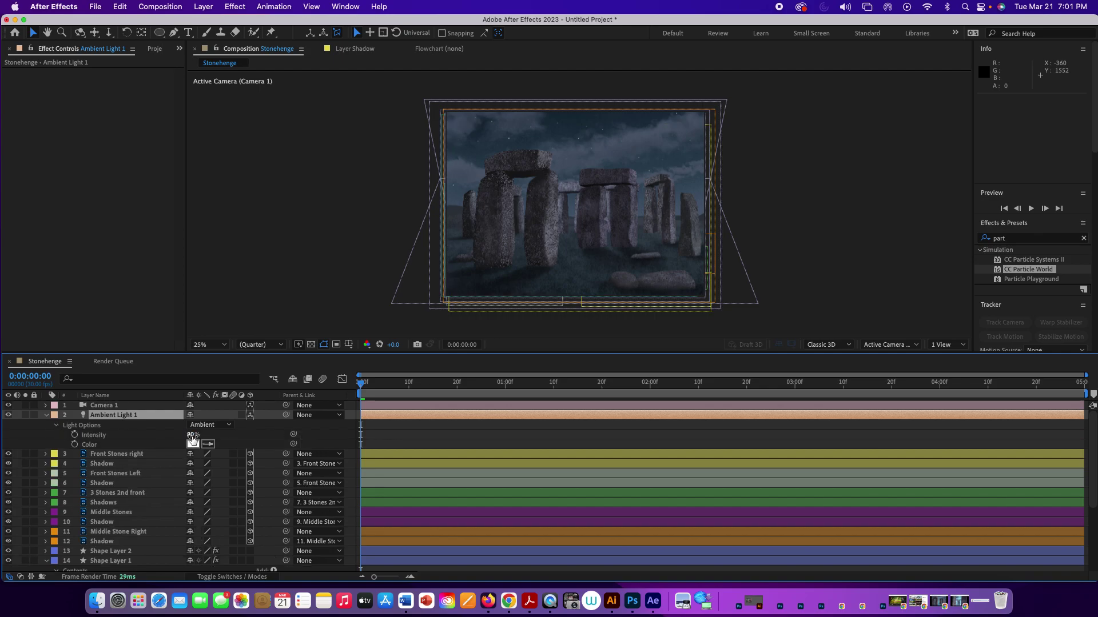
{"action": "left_click_drag", "start_coordinate": [194, 435], "coordinate": [199, 437]}
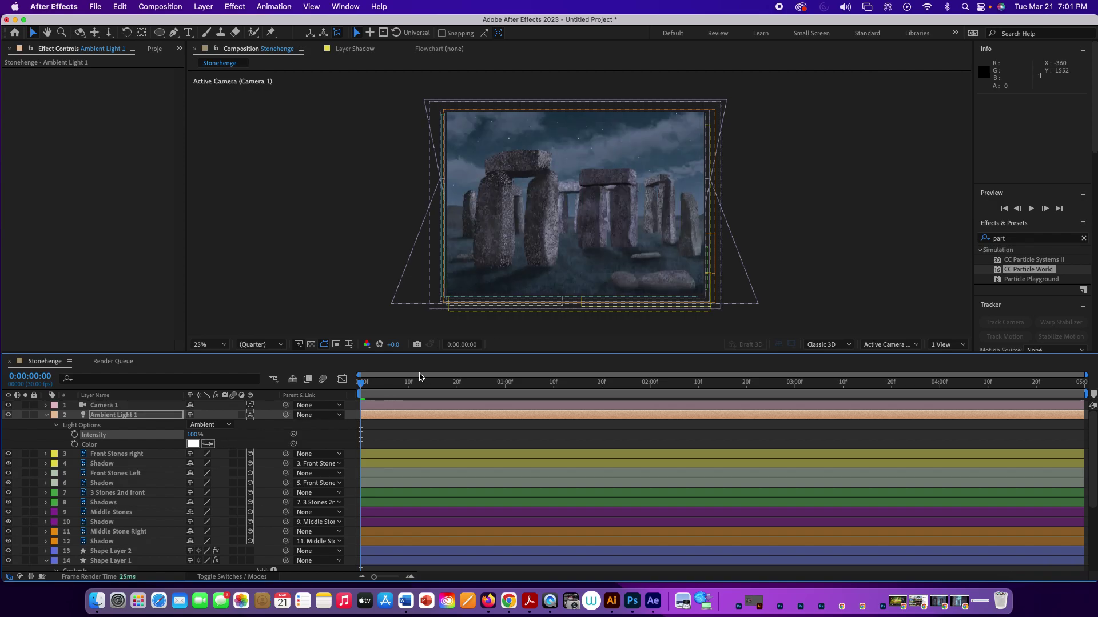
{"action": "key", "text": "space"}
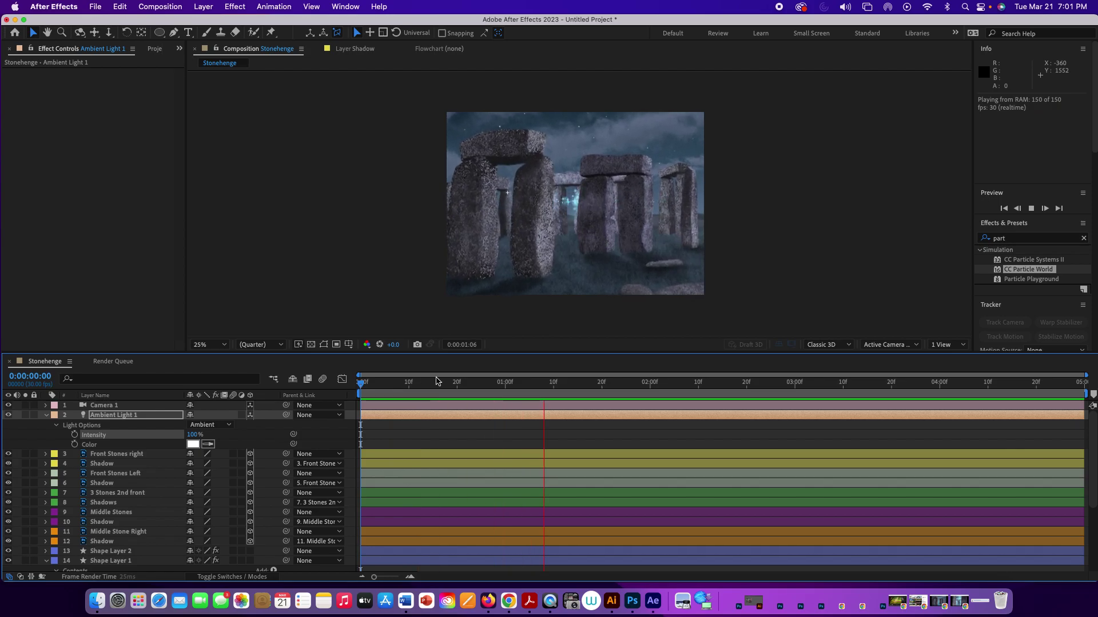
{"action": "key", "text": "space"}
Try an ambient light Intensity of 141% from the last frame and preview the animation
{"action": "left_click_drag", "start_coordinate": [552, 389], "coordinate": [1096, 426]}
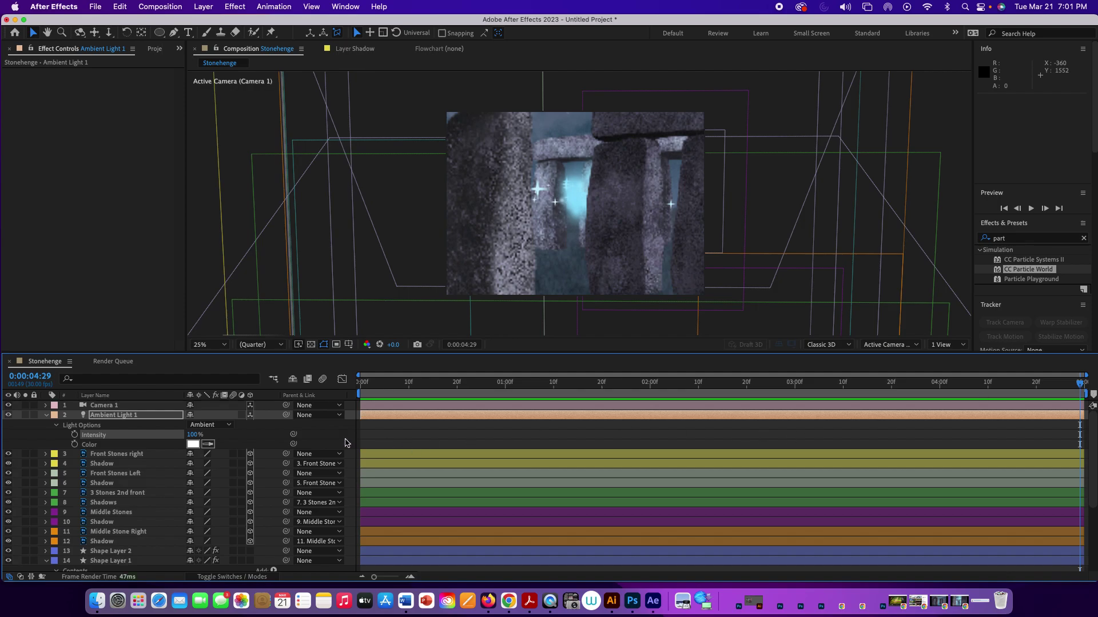
{"action": "left_click_drag", "start_coordinate": [194, 438], "coordinate": [216, 437]}
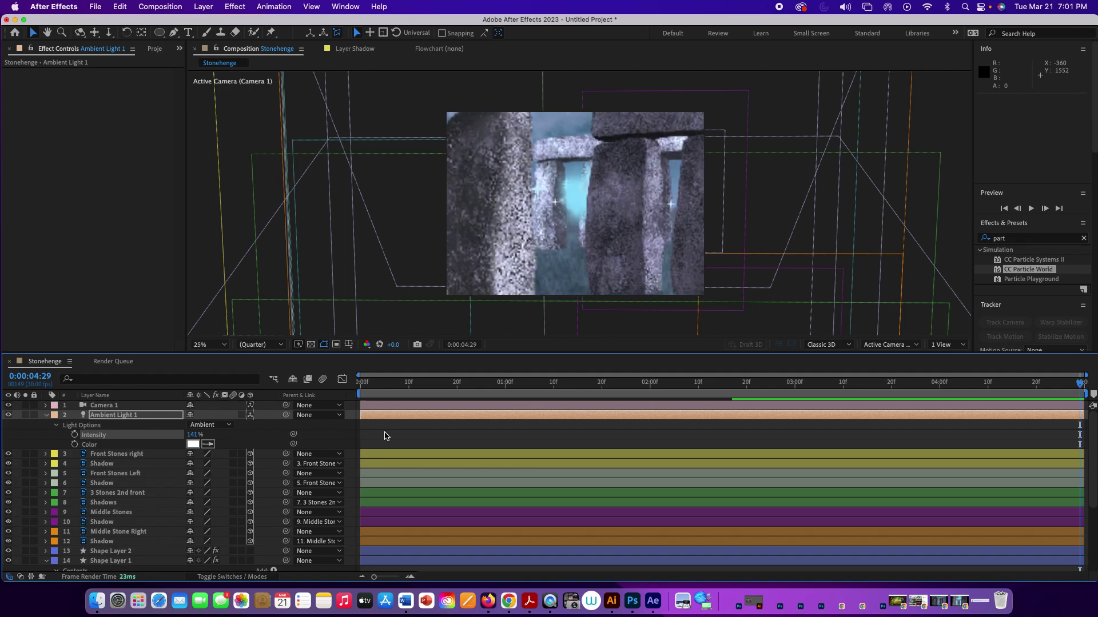
{"action": "key", "text": "space"}
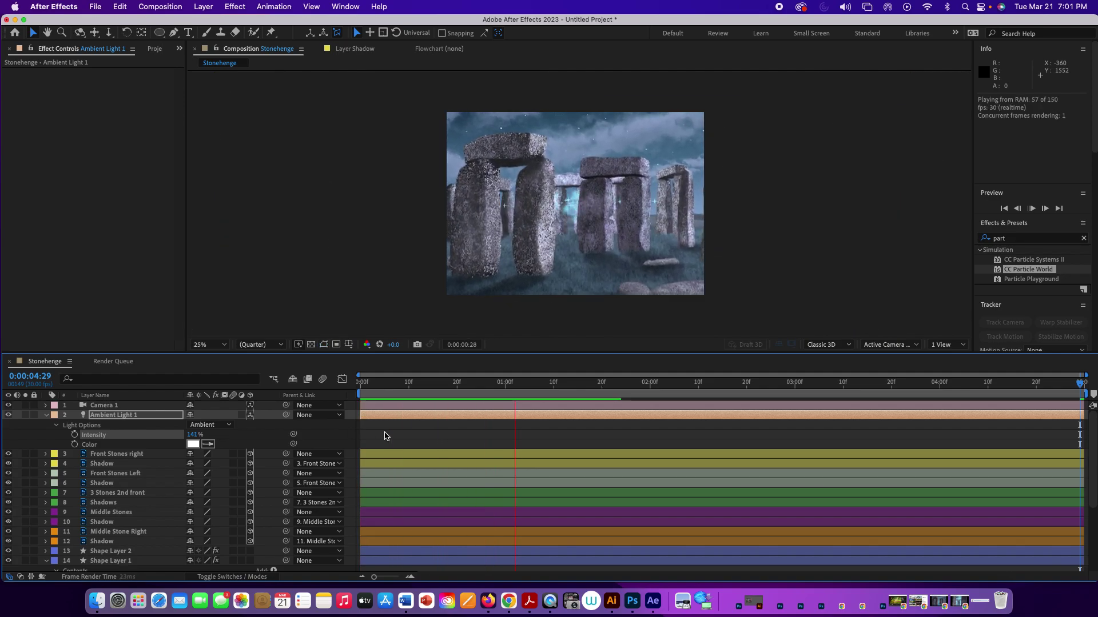
{"action": "key", "text": "space"}
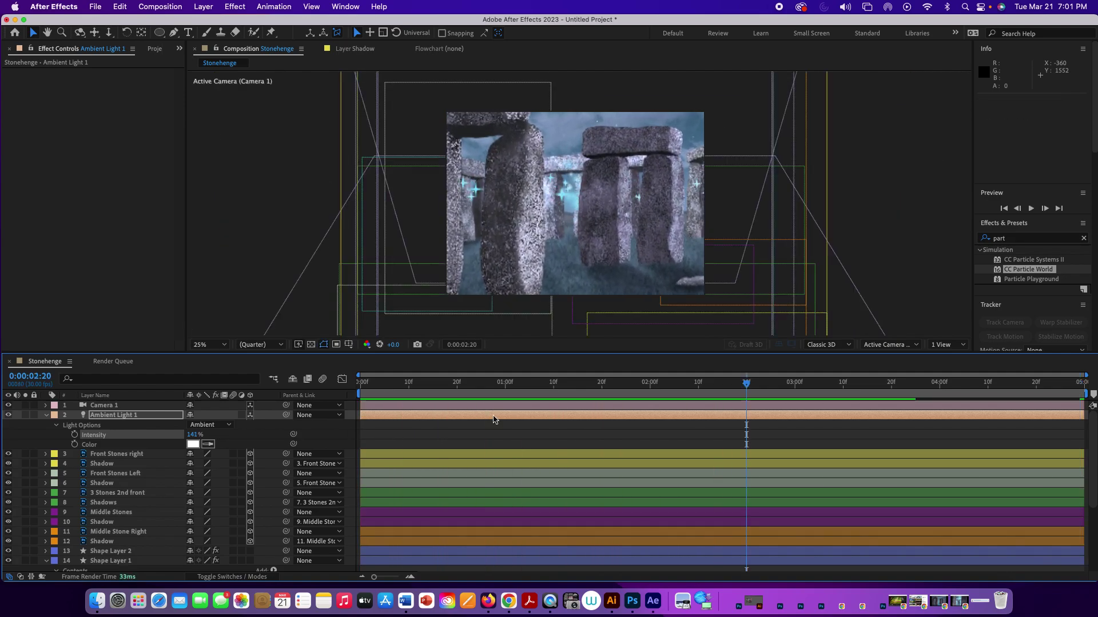
{"action": "left_click_drag", "start_coordinate": [746, 383], "coordinate": [361, 381]}
Add ambient light Intensity keyframes at 0:00:04:29 and 0:00:00:00, both at 100%
{"action": "key", "text": "End"}
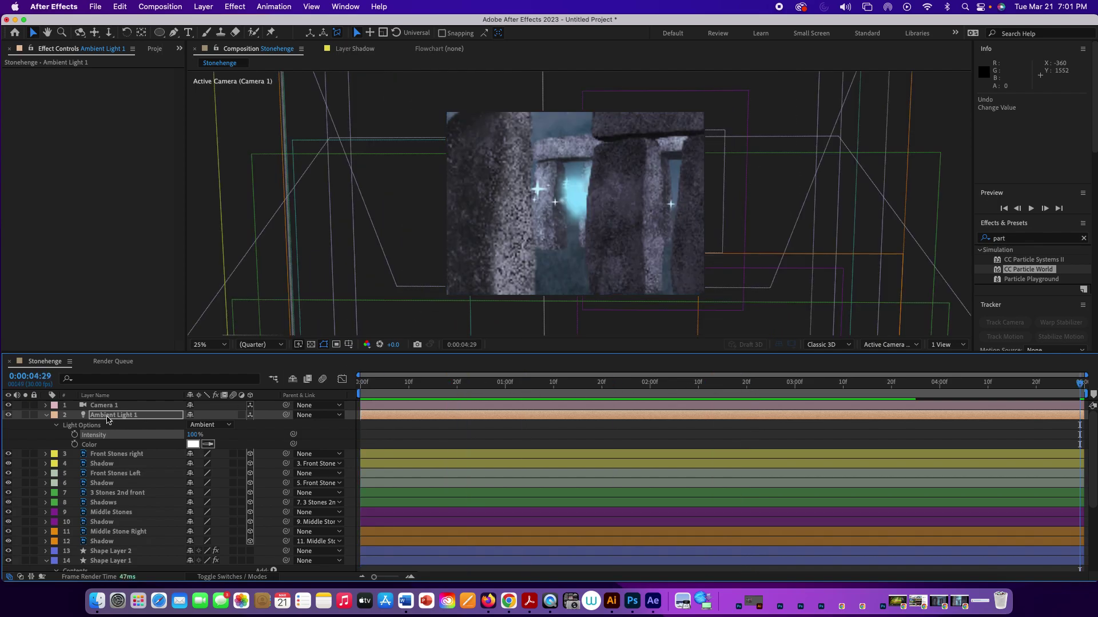
{"action": "left_click", "coordinate": [75, 435]}
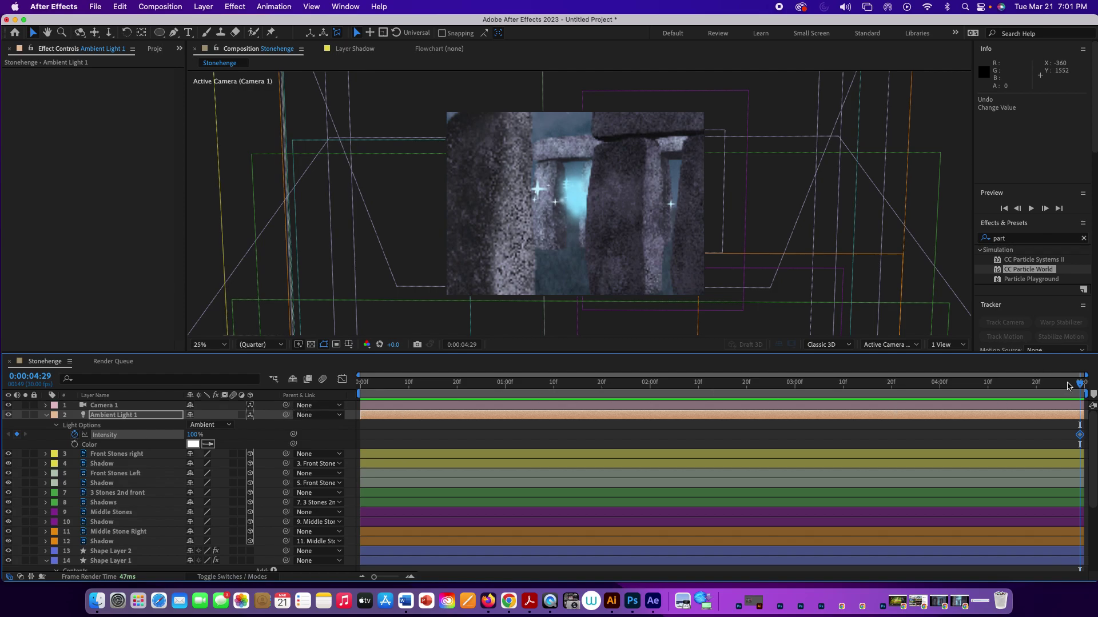
{"action": "left_click_drag", "start_coordinate": [1054, 386], "coordinate": [242, 373]}
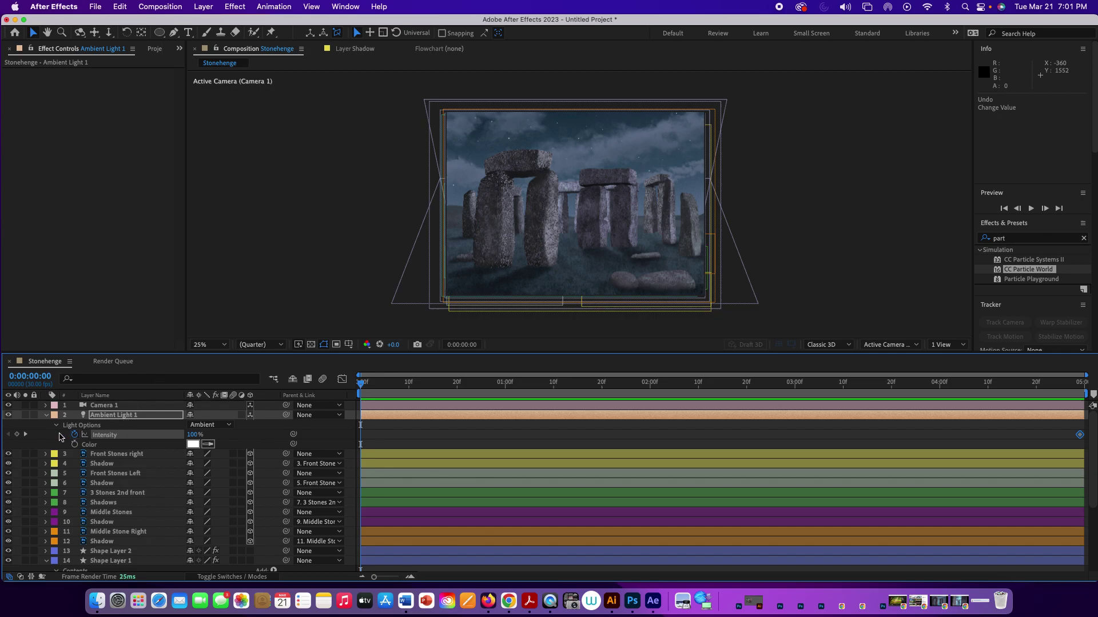
{"action": "left_click", "coordinate": [17, 435]}
Set the ambient light's Intensity to 123% at 0:00:04:29, preview the brightening, and return the playhead to the start
{"action": "left_click_drag", "start_coordinate": [360, 390], "coordinate": [1080, 390]}
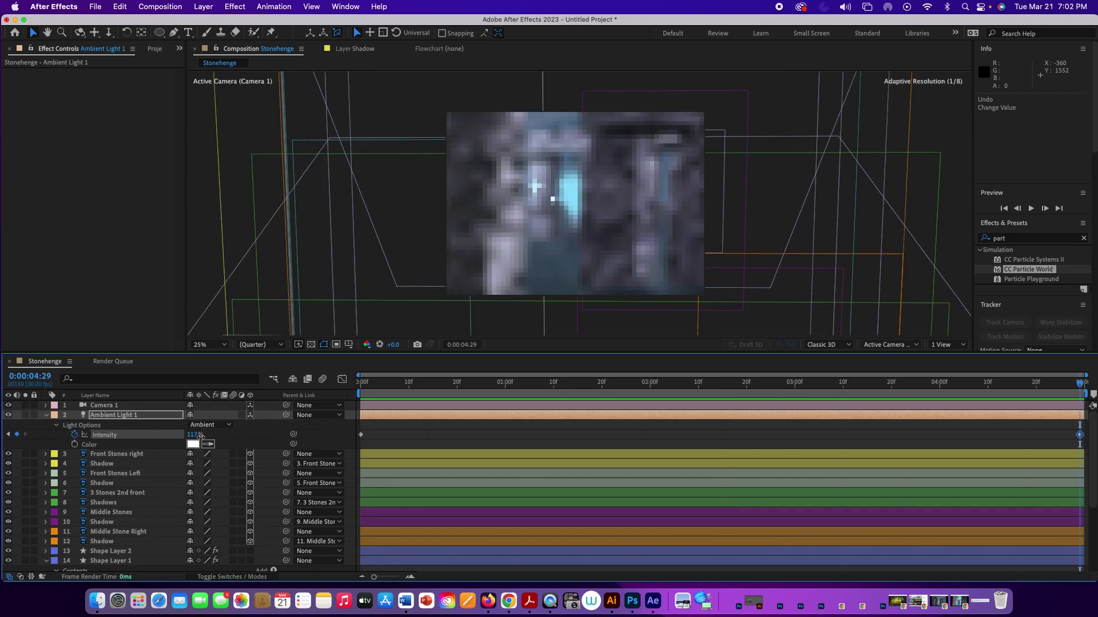
{"action": "key", "text": "space"}
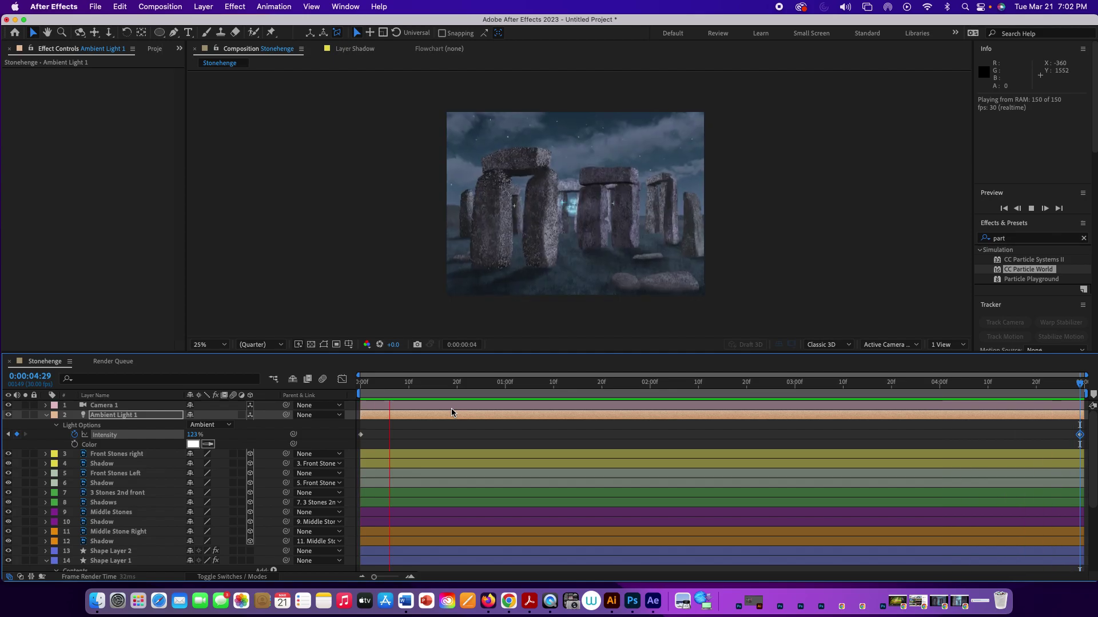
{"action": "key", "text": "space"}
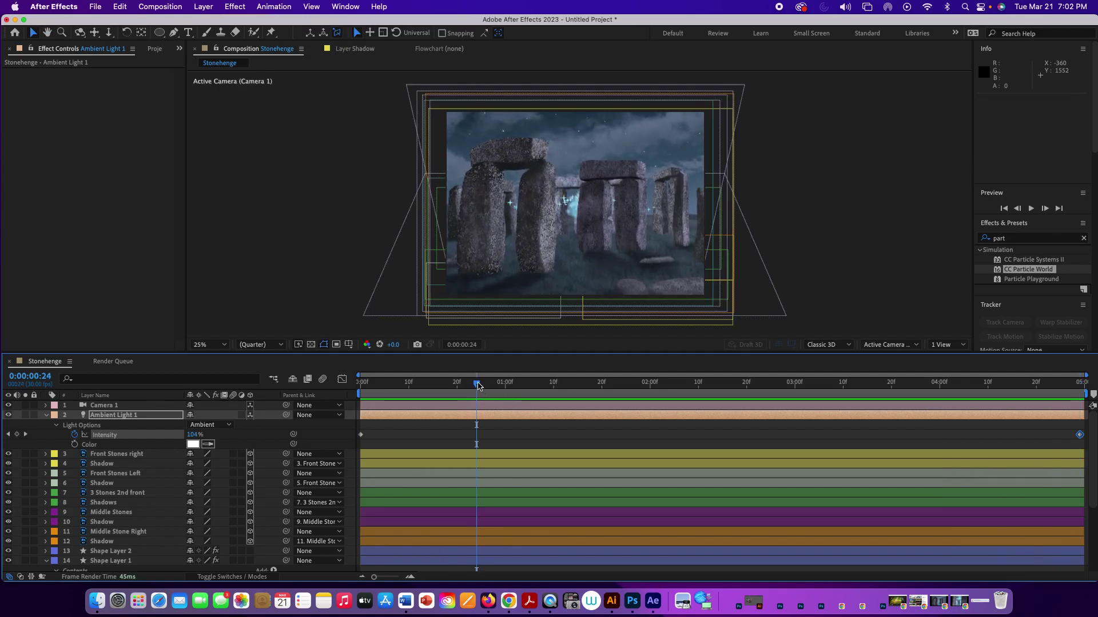
{"action": "left_click_drag", "start_coordinate": [477, 383], "coordinate": [338, 393]}
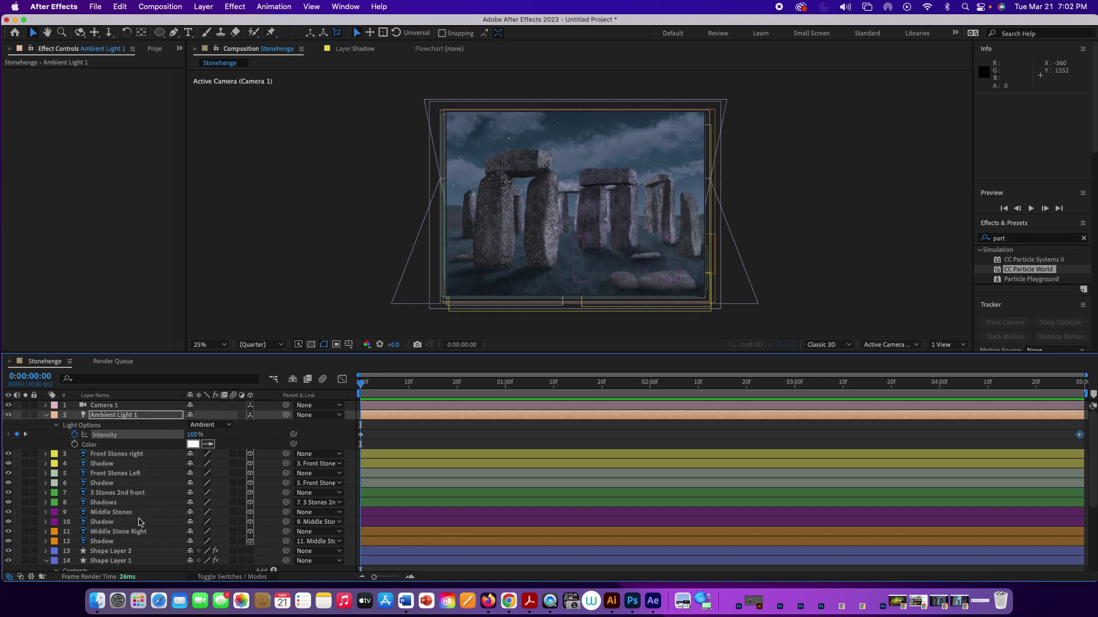
Add a white point light with 80% intensity and cast shadows directly above the Middle Stones Left layer
{"action": "scroll", "coordinate": [131, 538], "scroll_direction": "down", "scroll_amount": 3}
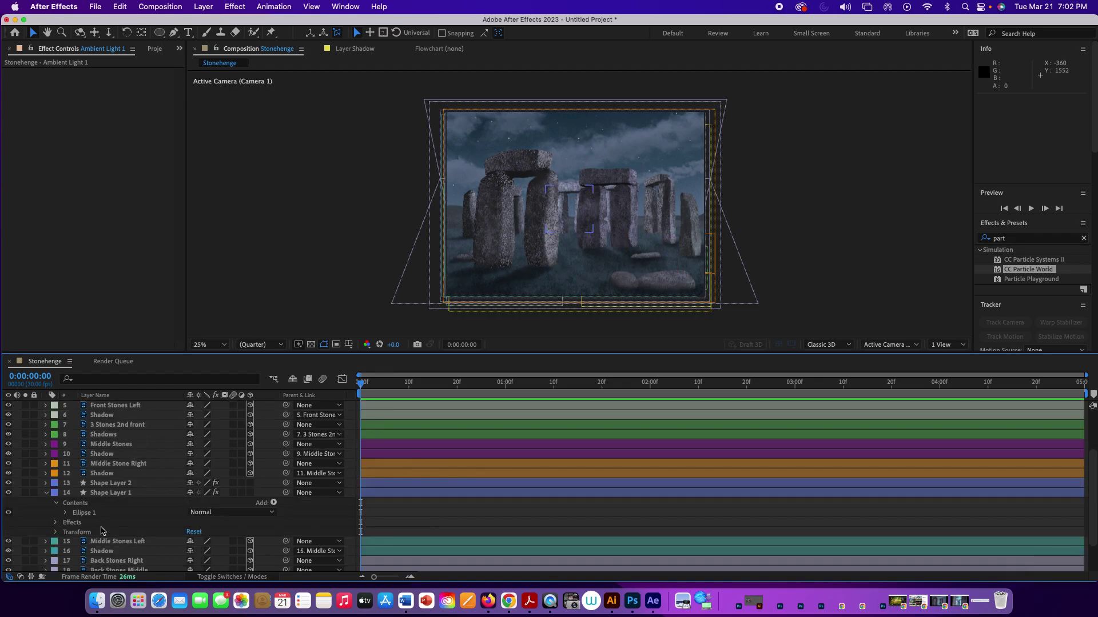
{"action": "left_click", "coordinate": [46, 493]}
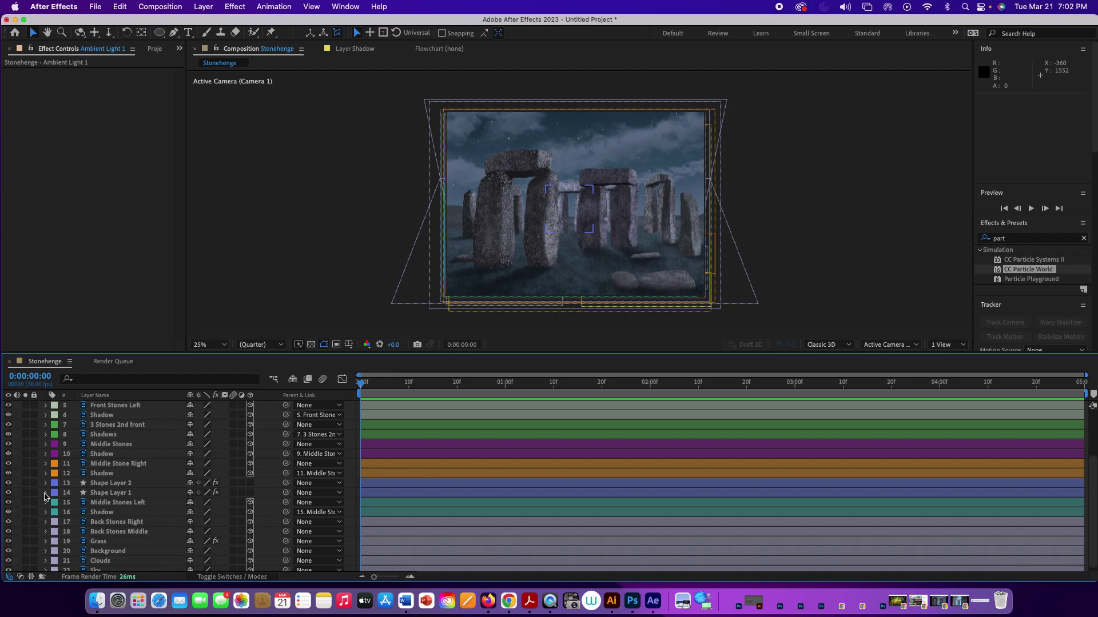
{"action": "left_click", "coordinate": [120, 504]}
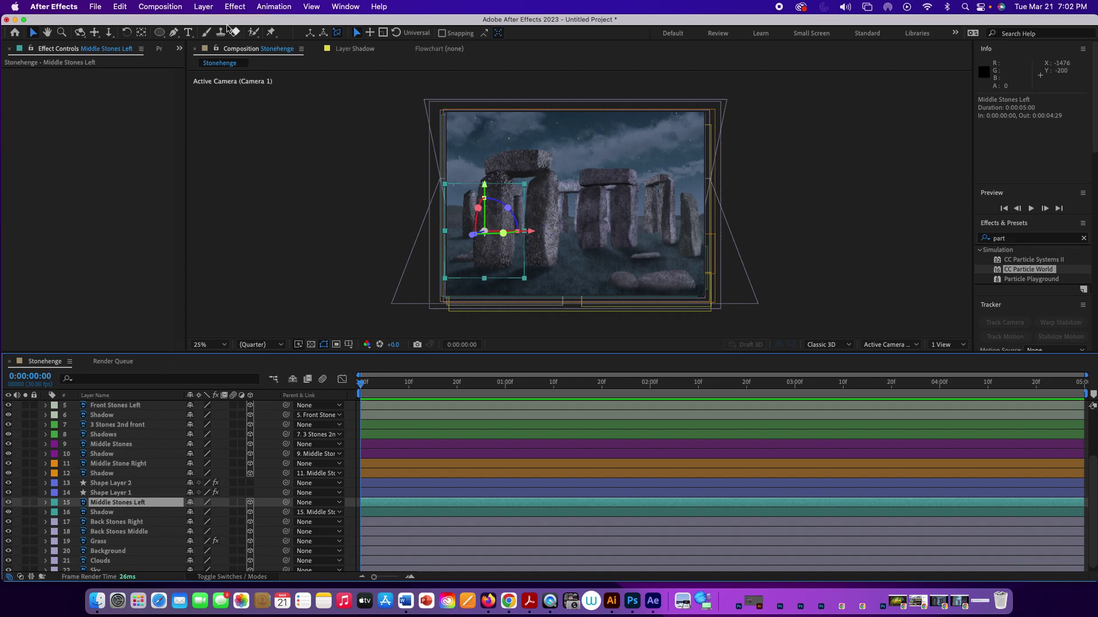
{"action": "left_click", "coordinate": [203, 6]}
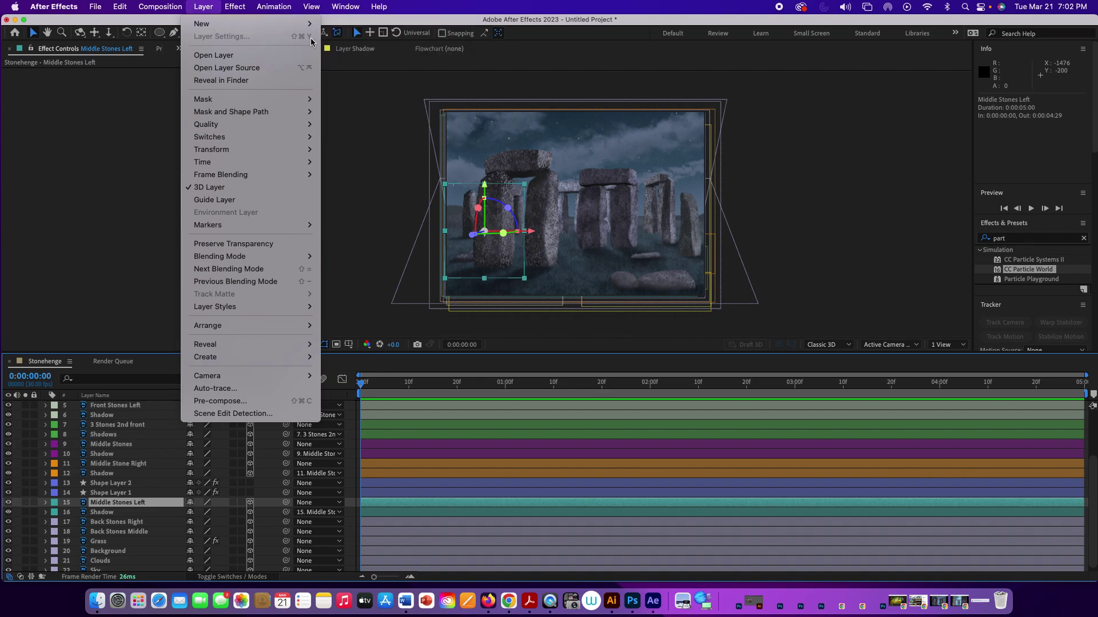
{"action": "mouse_move", "coordinate": [258, 25]}
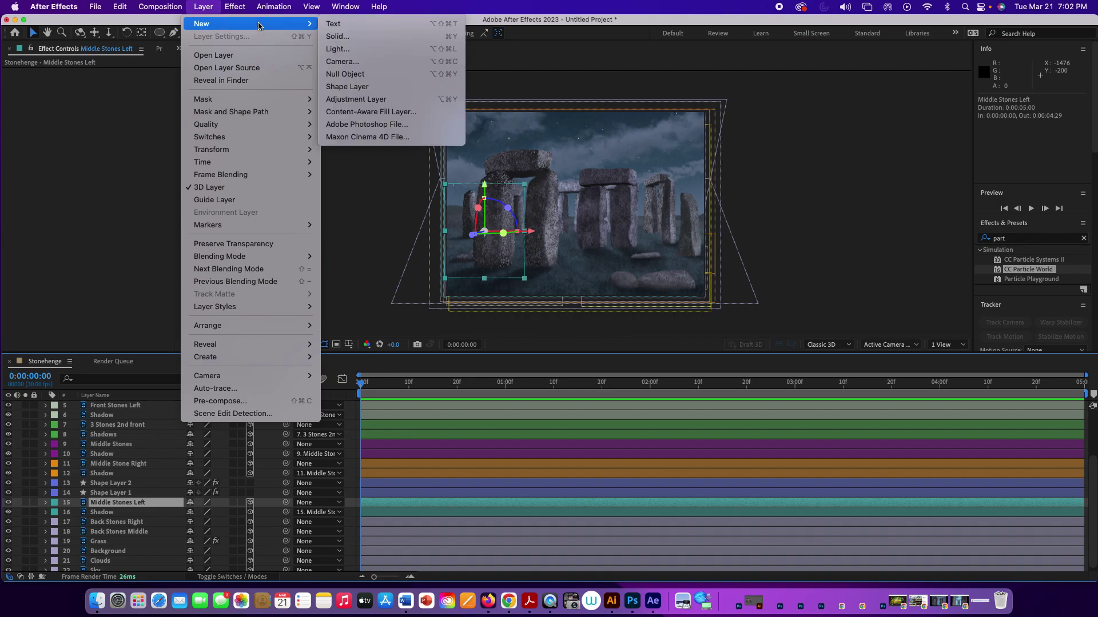
{"action": "left_click", "coordinate": [338, 49]}
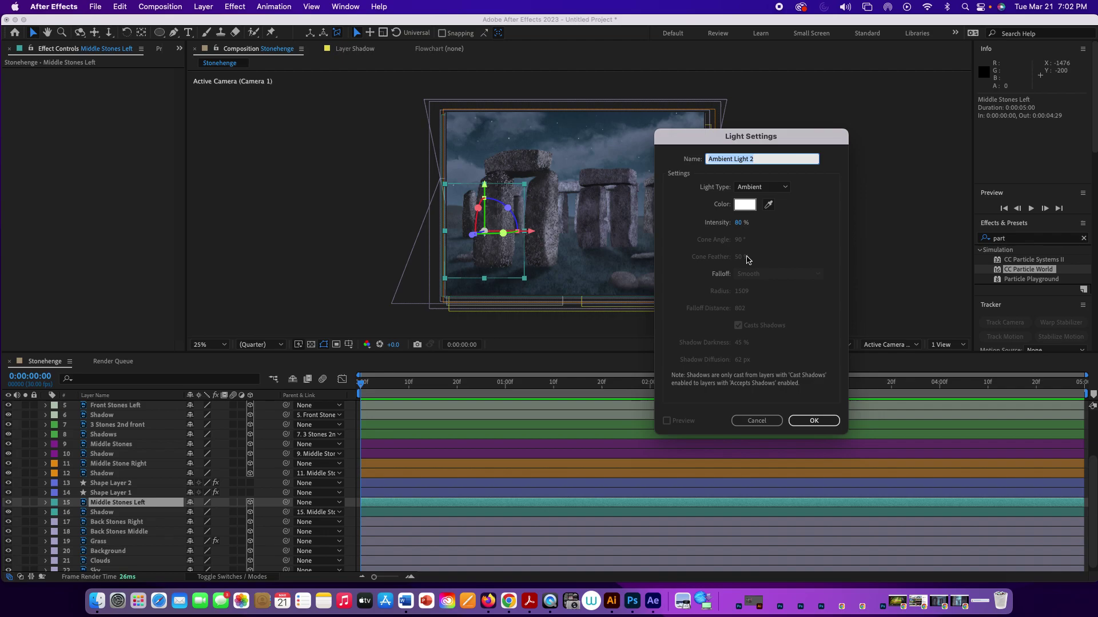
{"action": "left_click", "coordinate": [743, 189]}
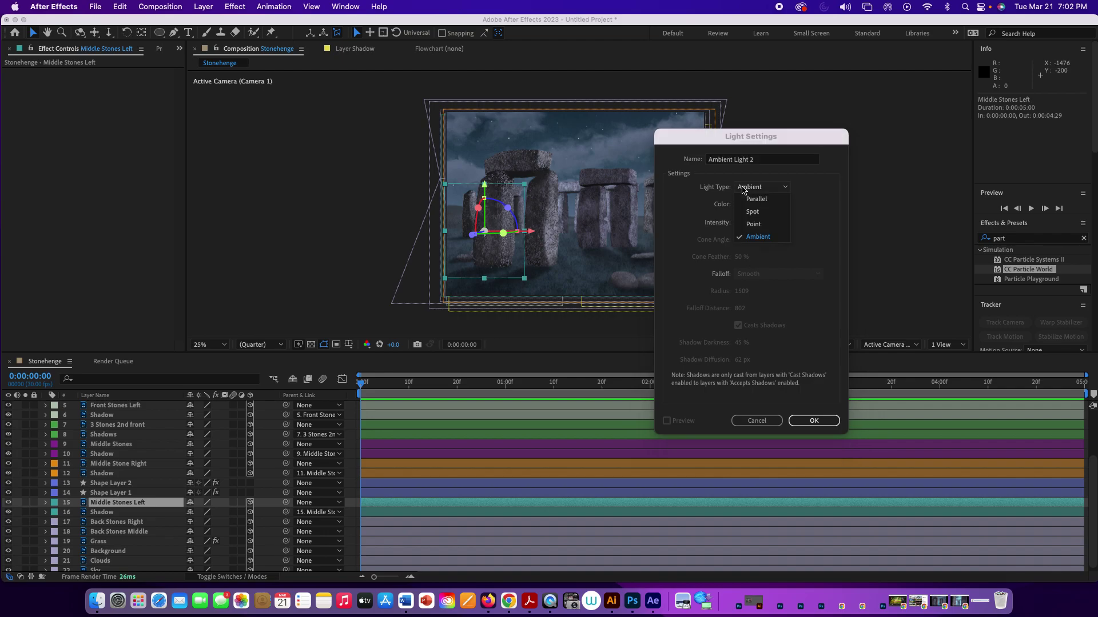
{"action": "left_click", "coordinate": [756, 224]}
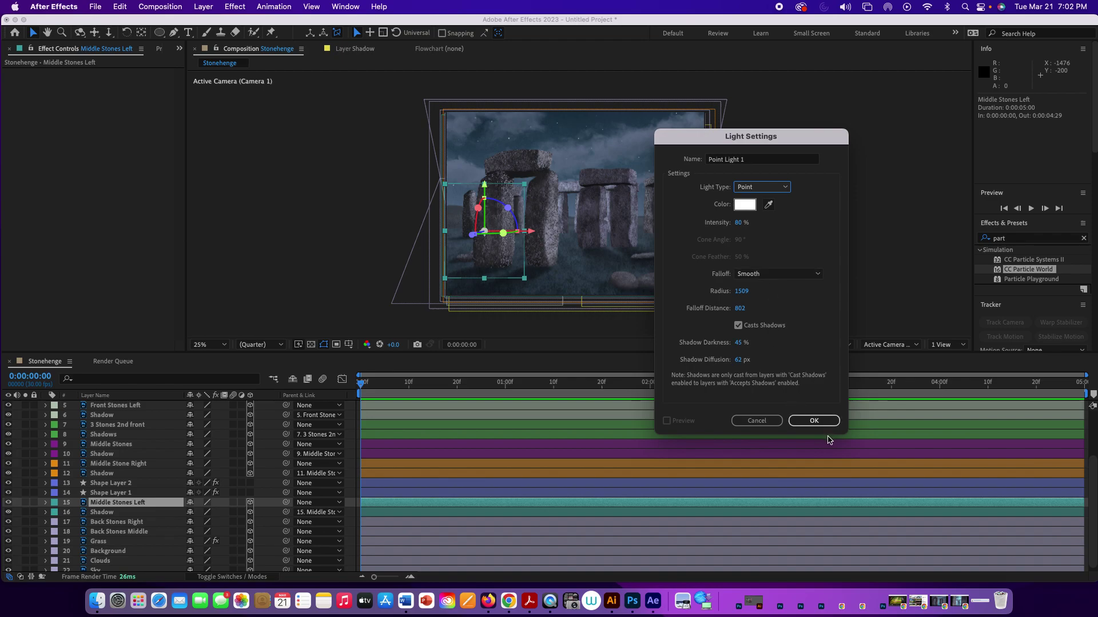
{"action": "left_click", "coordinate": [813, 421]}
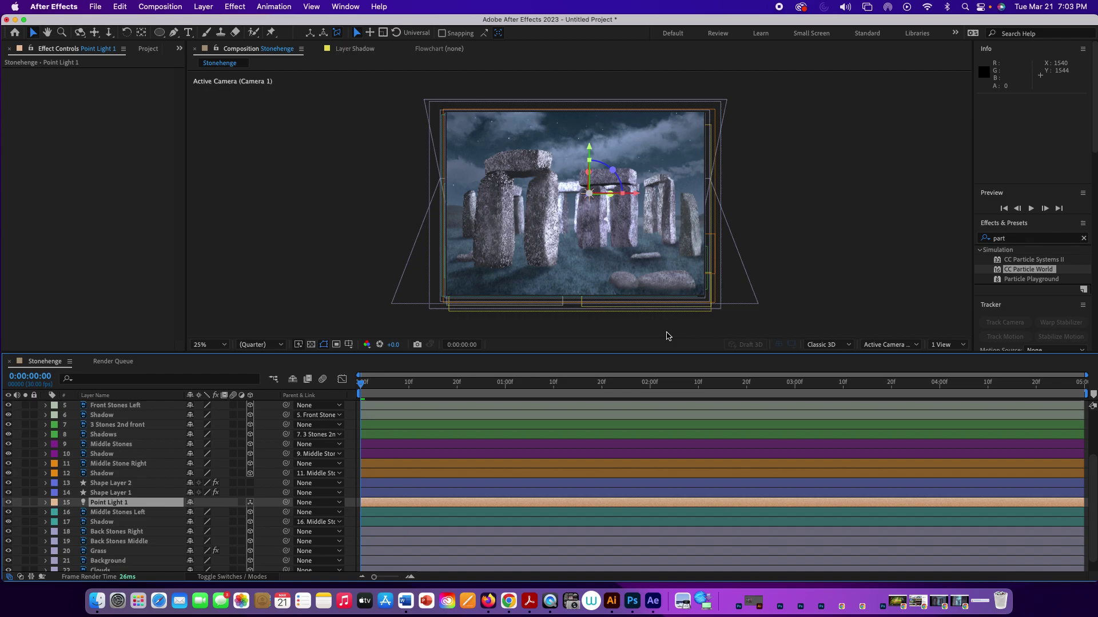
Save the project as 3d exercise.aep in the 3D Tutorial folder on the Desktop
{"action": "left_click", "coordinate": [94, 6]}
{"action": "mouse_move", "coordinate": [136, 132]}
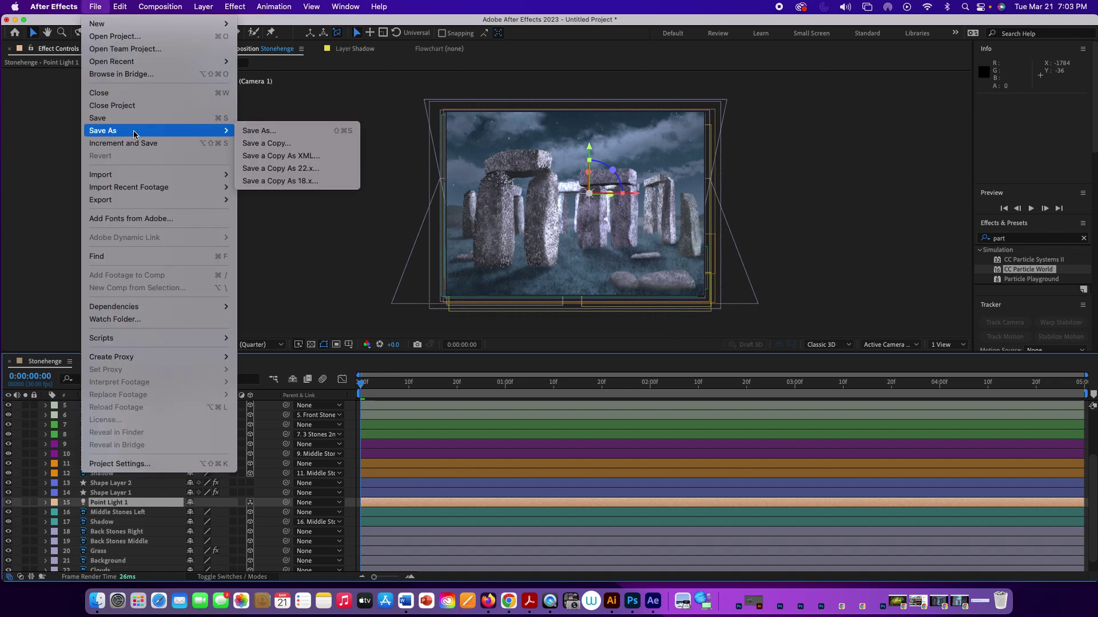
{"action": "left_click", "coordinate": [248, 136]}
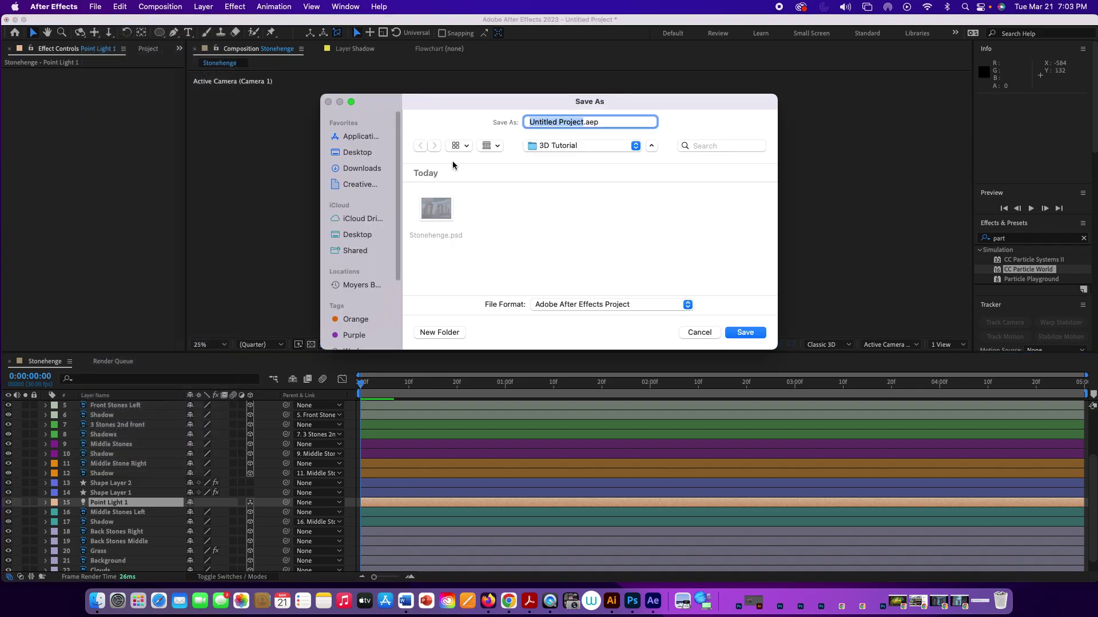
{"action": "left_click", "coordinate": [582, 123]}
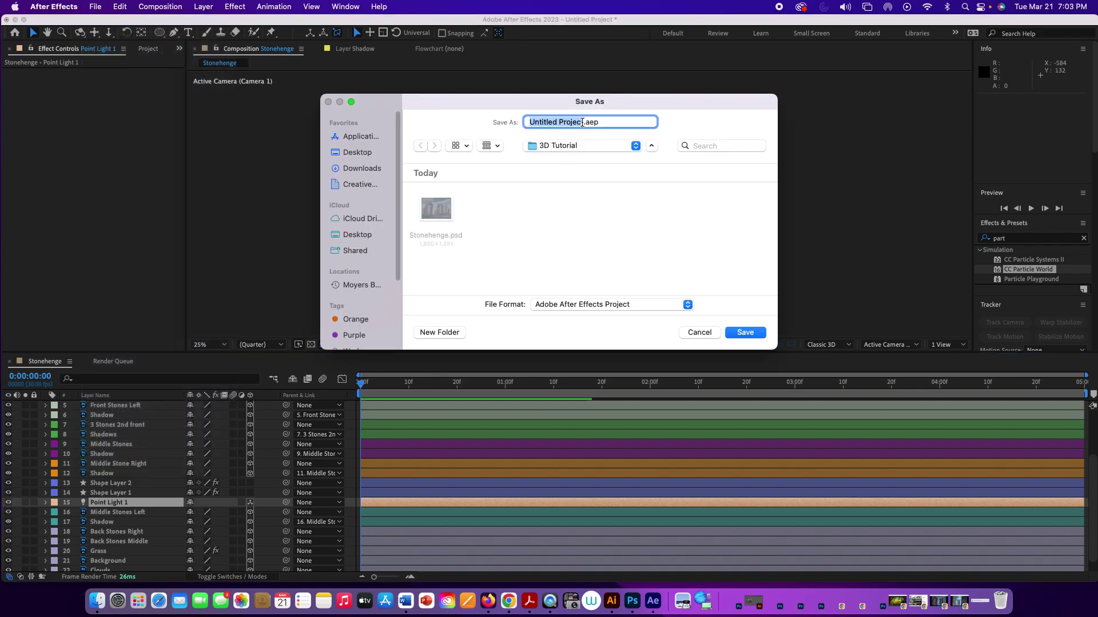
{"action": "left_click_drag", "start_coordinate": [583, 123], "coordinate": [523, 123]}
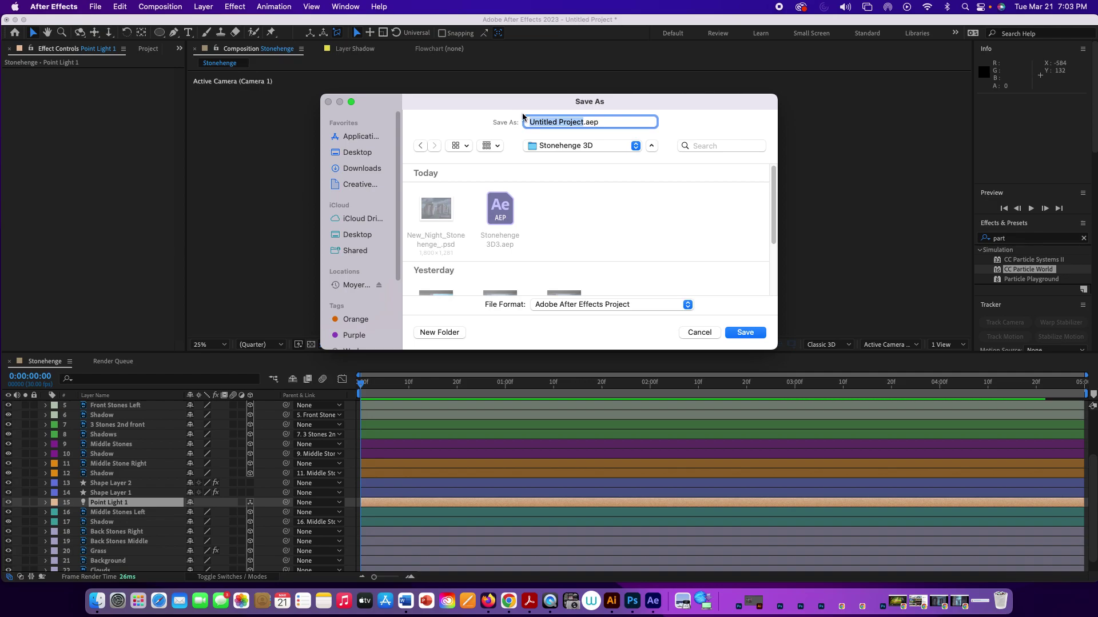
{"action": "type", "text": "3"}
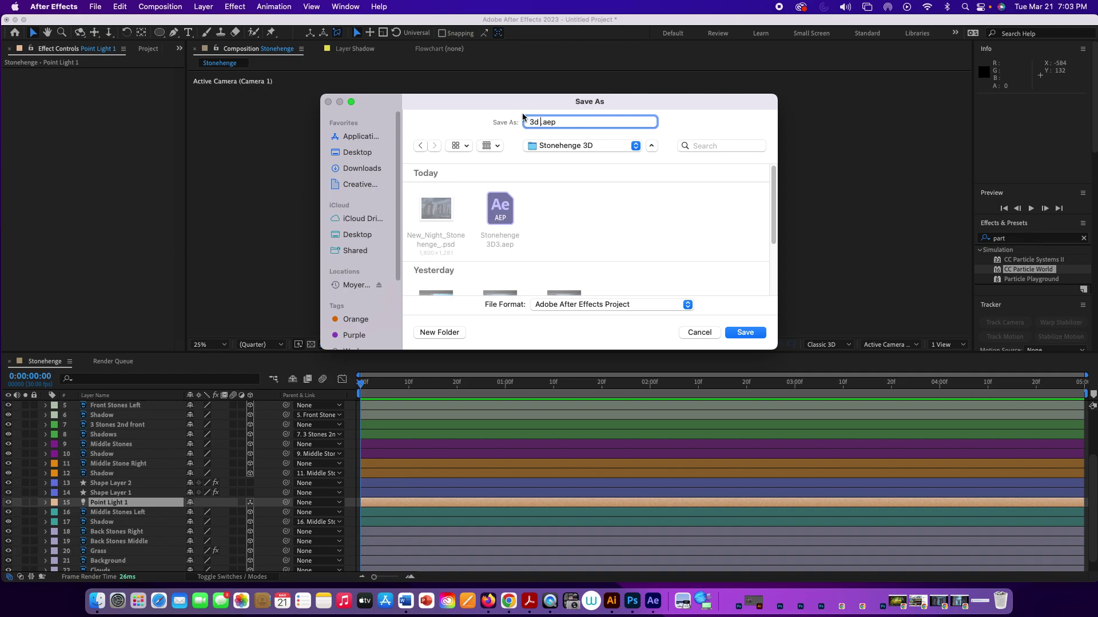
{"action": "type", "text": "d exercise"}
{"action": "left_click", "coordinate": [571, 147]}
{"action": "left_click", "coordinate": [570, 160]}
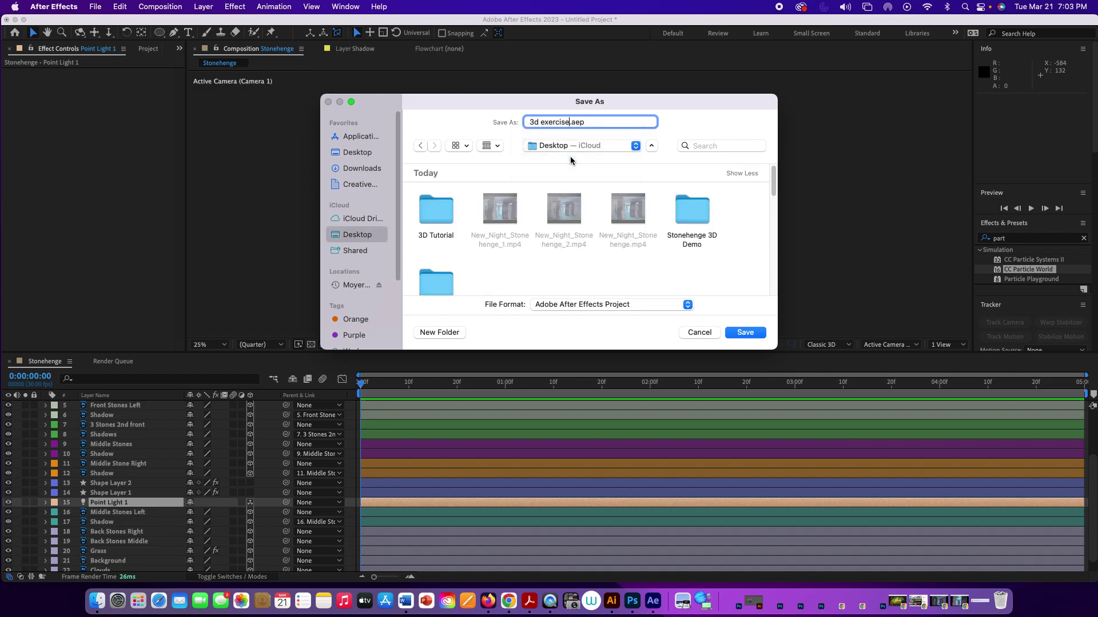
{"action": "double_click", "coordinate": [446, 213]}
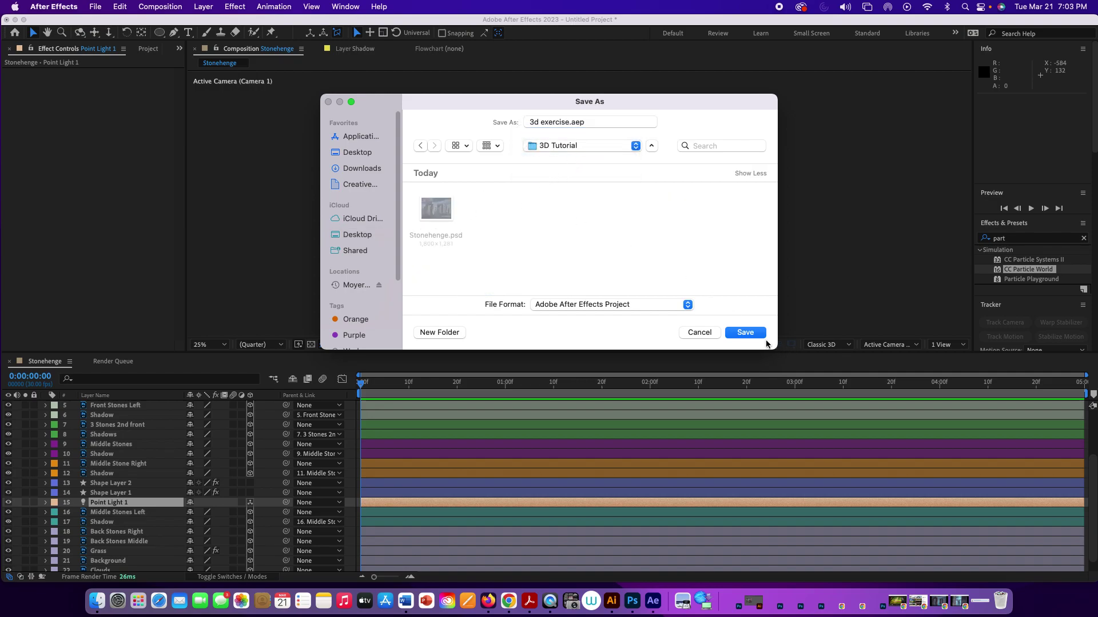
{"action": "left_click", "coordinate": [746, 333]}
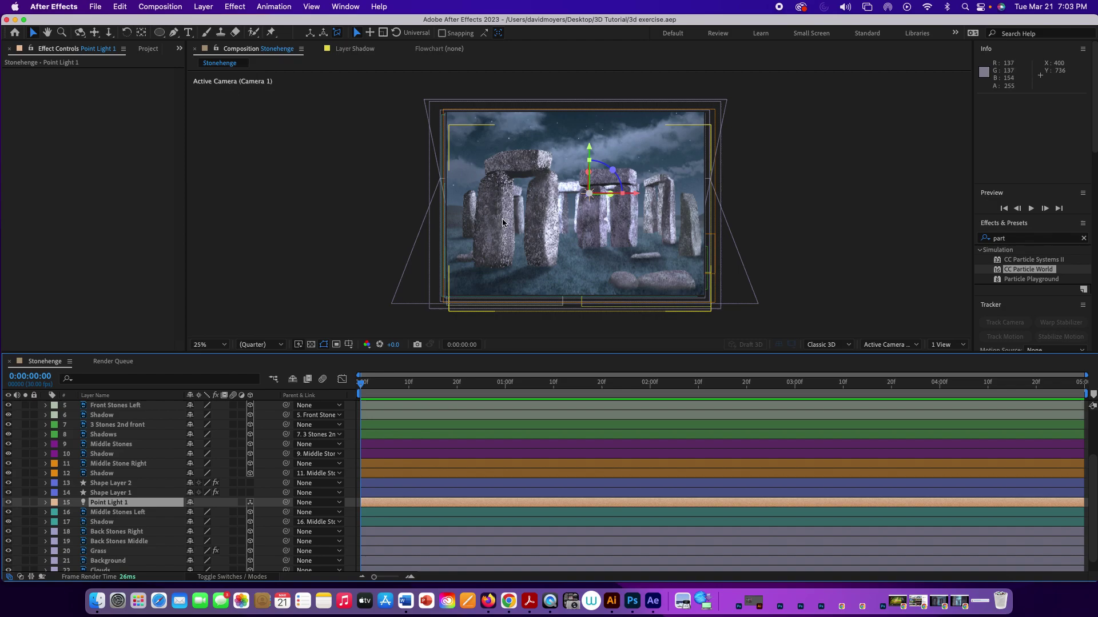
Switch to a two-view layout and move the point light back among the stones in the Left view, to about 975, 656.5, 471
{"action": "left_click", "coordinate": [935, 344]}
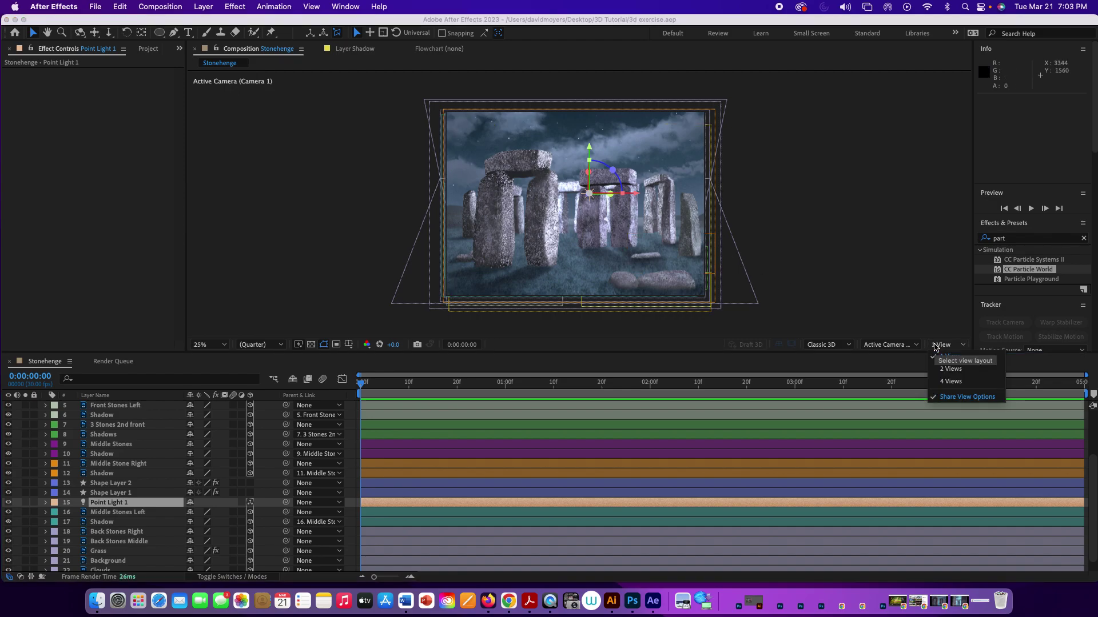
{"action": "left_click", "coordinate": [944, 369]}
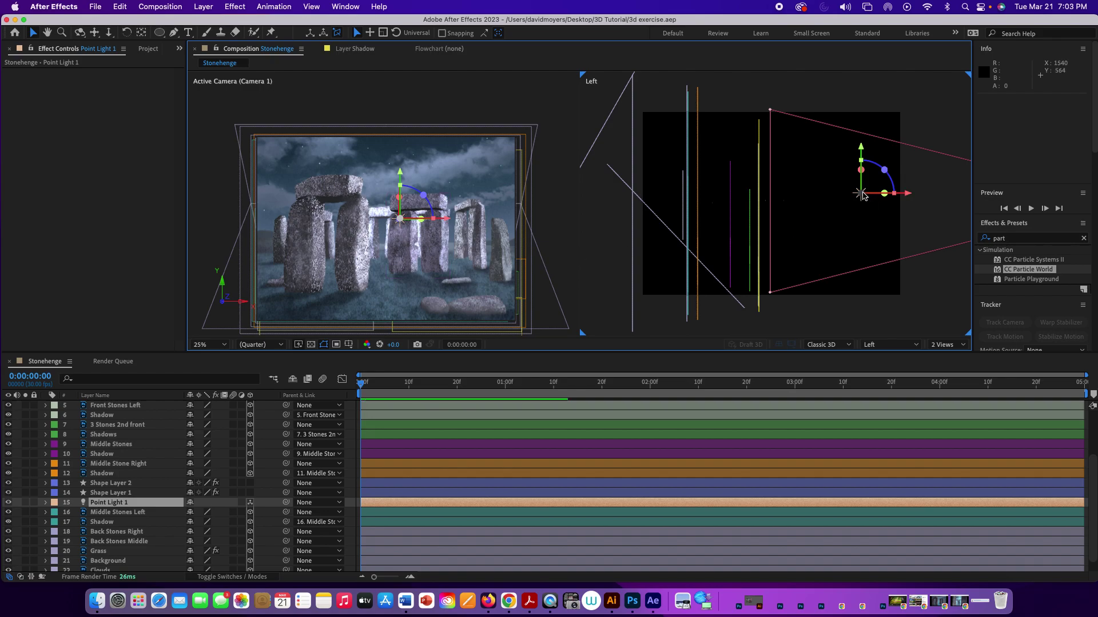
{"action": "left_click_drag", "start_coordinate": [862, 194], "coordinate": [706, 198]}
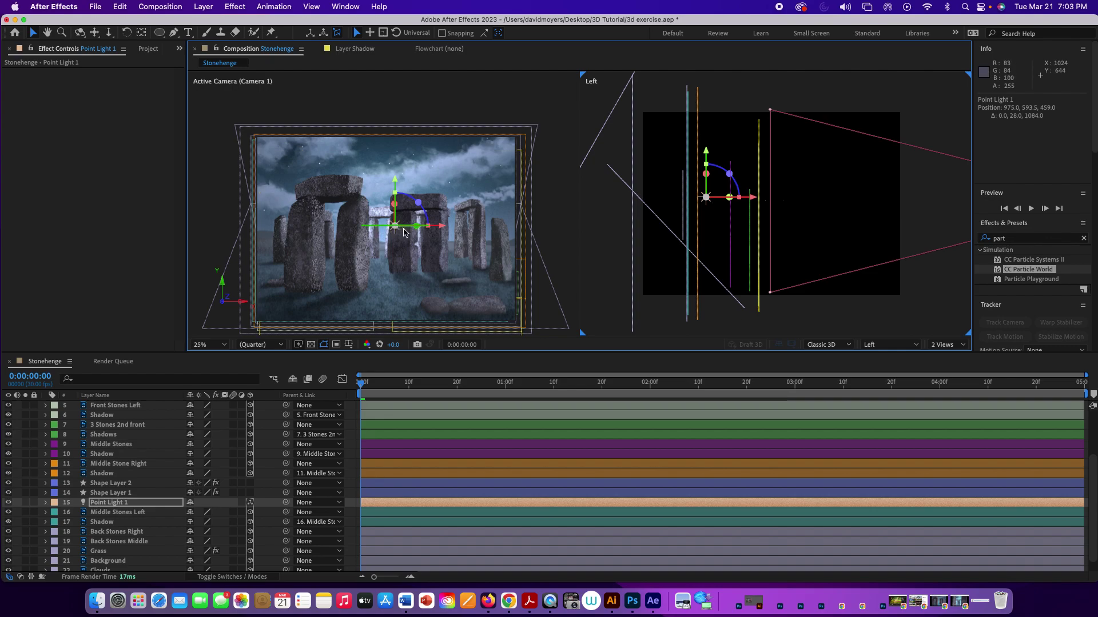
{"action": "mouse_move", "coordinate": [707, 201]}
{"action": "left_mouse_down"}
{"action": "mouse_move", "coordinate": [708, 226]}
{"action": "mouse_move", "coordinate": [707, 211]}
{"action": "left_mouse_up"}
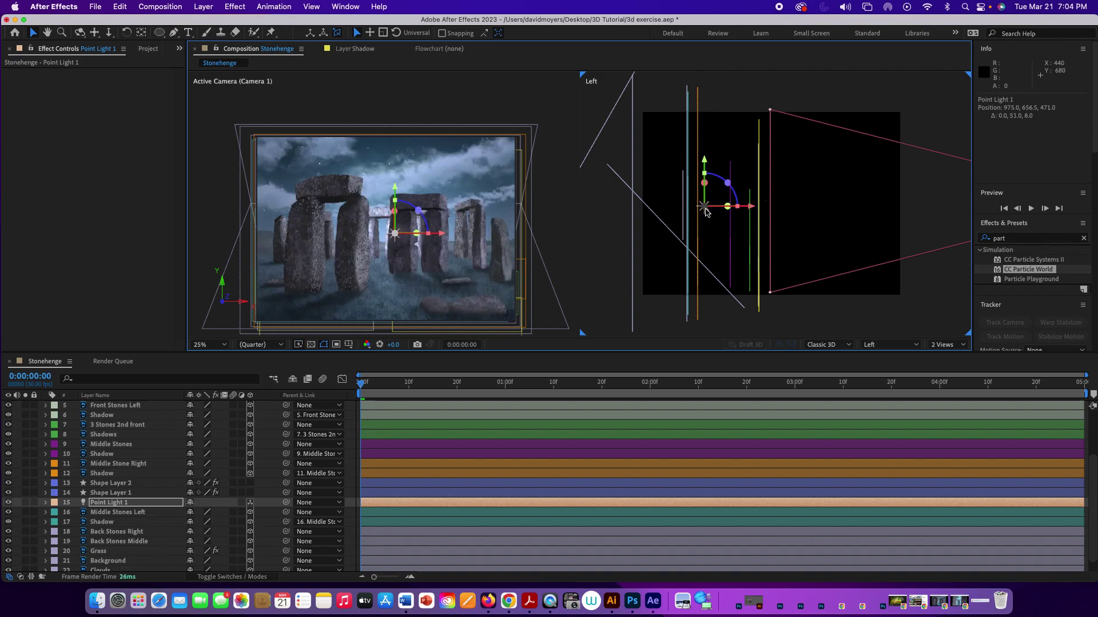
Preview the animation with the repositioned point light and return the playhead to the first frame
{"action": "key", "text": "space"}
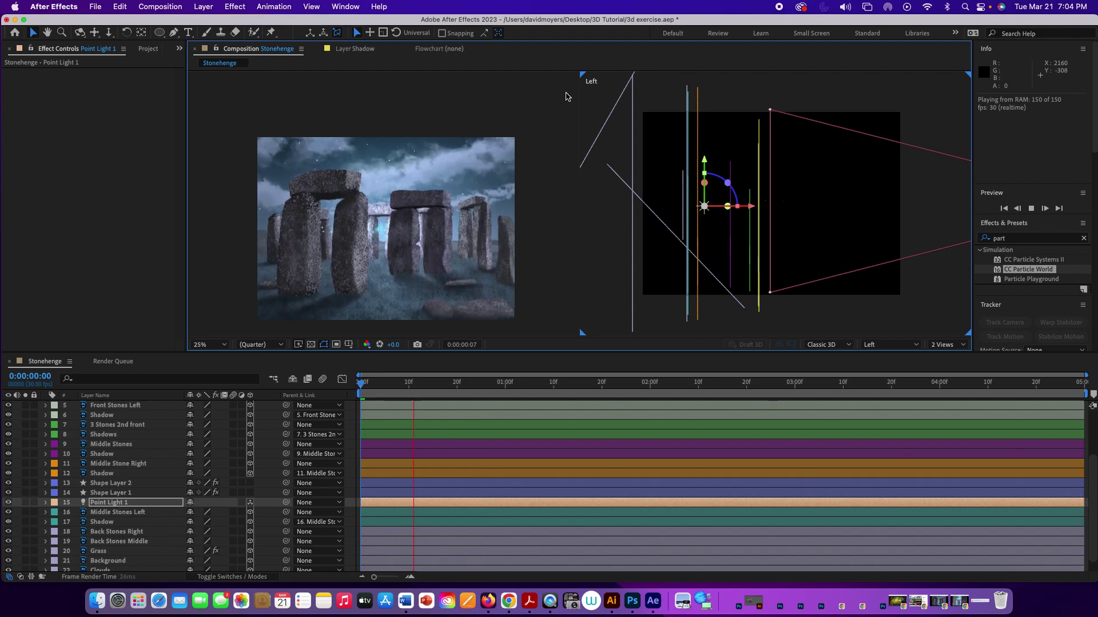
{"action": "left_click", "coordinate": [506, 386]}
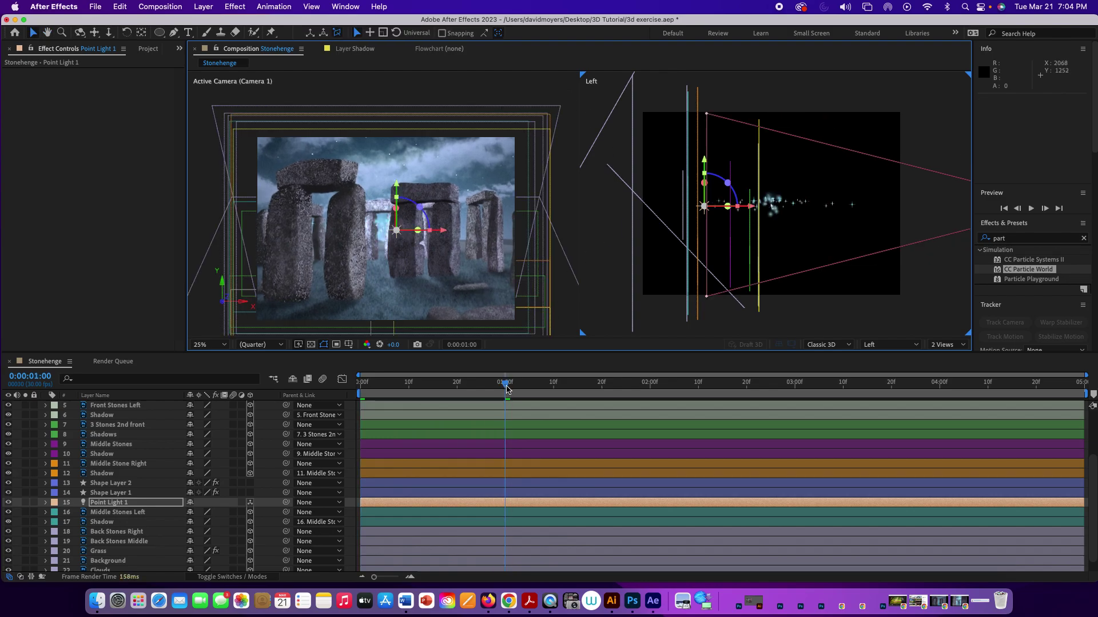
{"action": "left_click_drag", "start_coordinate": [506, 386], "coordinate": [343, 386]}
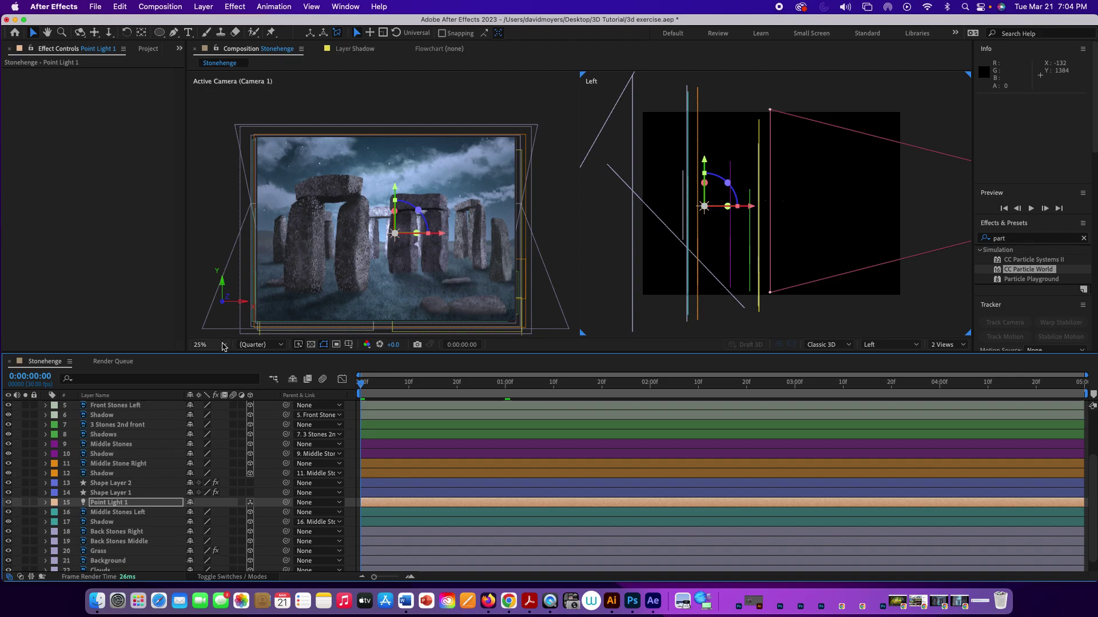
Set the point light's Shadow Darkness to 101% and move the light farther back to about 975, 652.5, 523
{"action": "left_click", "coordinate": [46, 503]}
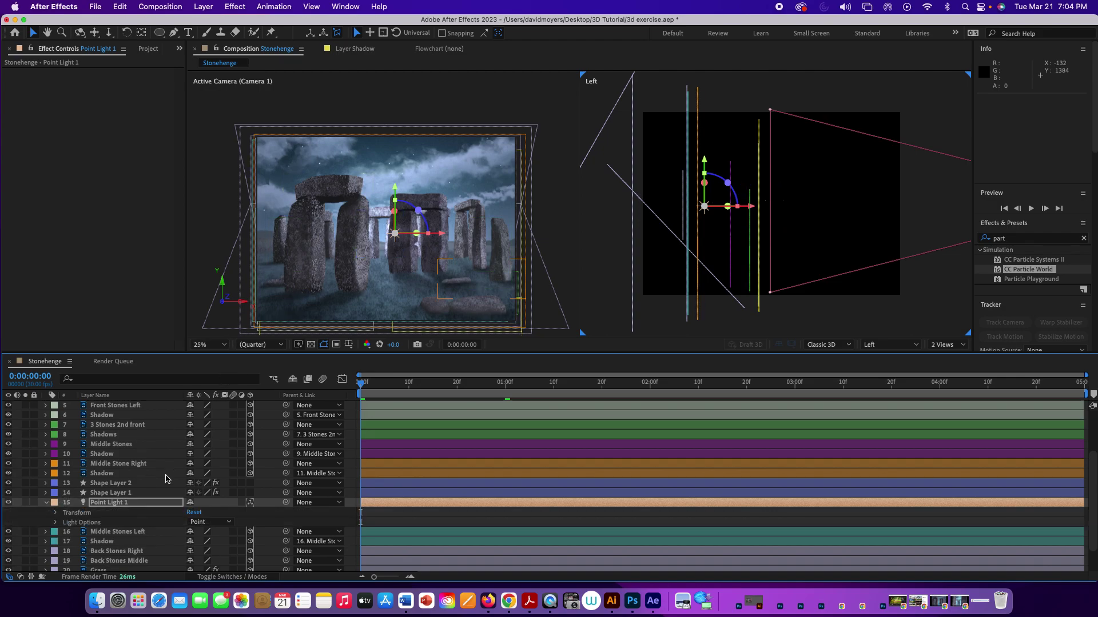
{"action": "left_click", "coordinate": [56, 526]}
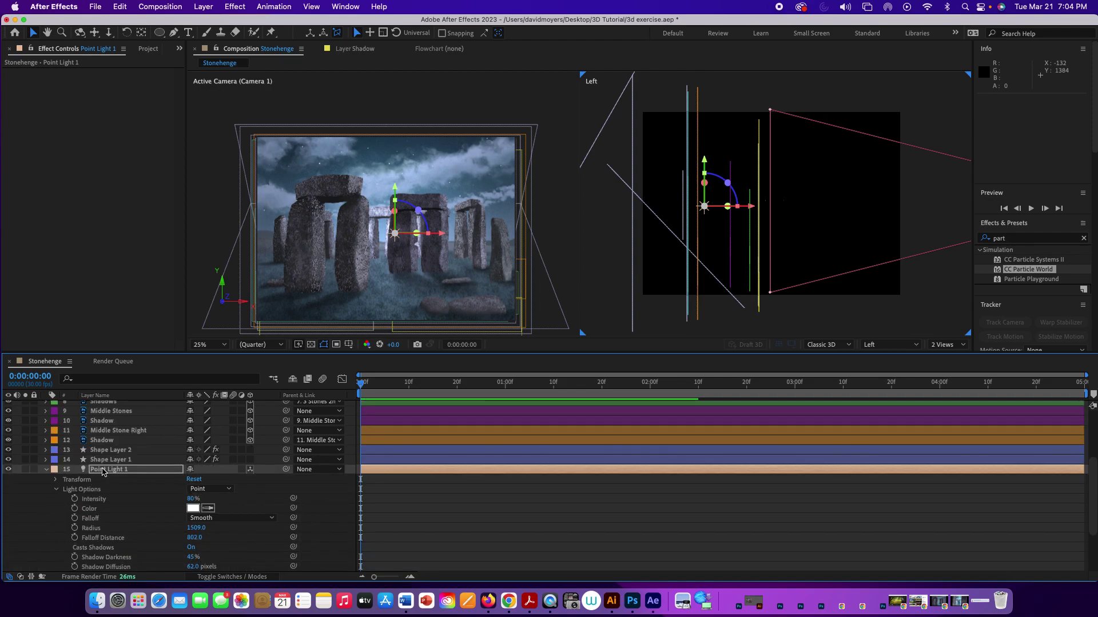
{"action": "scroll", "coordinate": [172, 517], "scroll_direction": "down", "scroll_amount": 3}
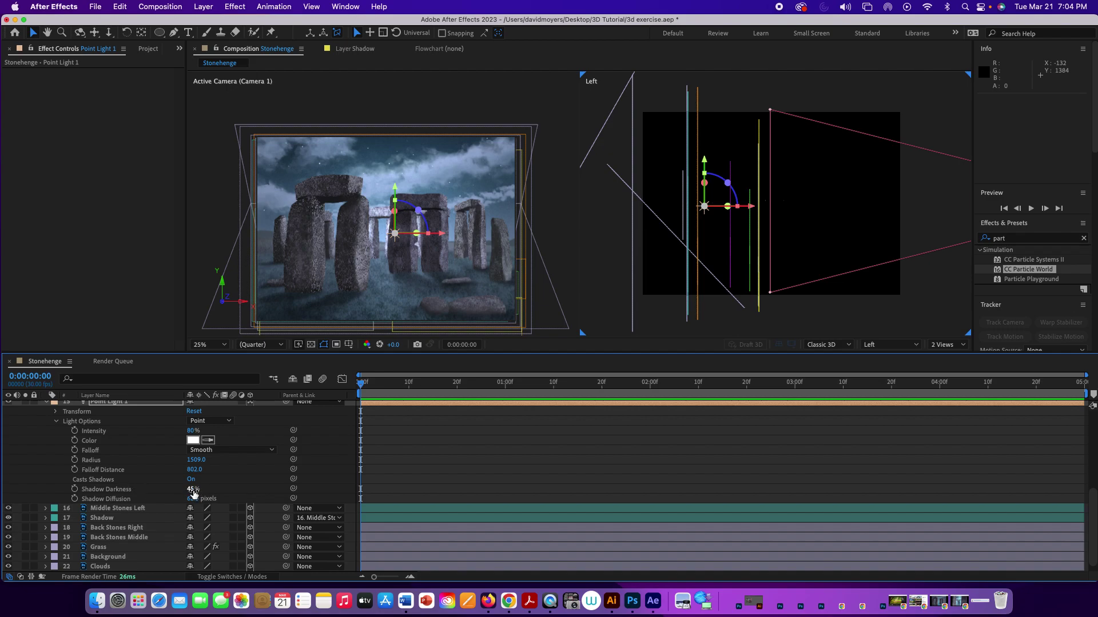
{"action": "left_click_drag", "start_coordinate": [194, 489], "coordinate": [224, 491]}
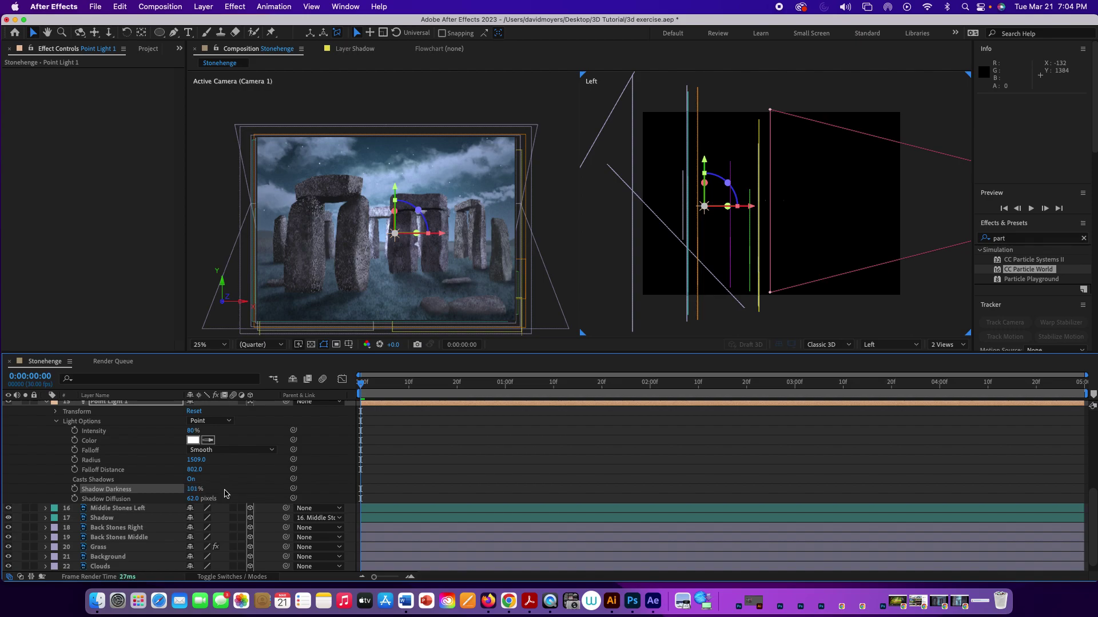
{"action": "left_click", "coordinate": [194, 490]}
{"action": "left_click_drag", "start_coordinate": [704, 205], "coordinate": [696, 206]}
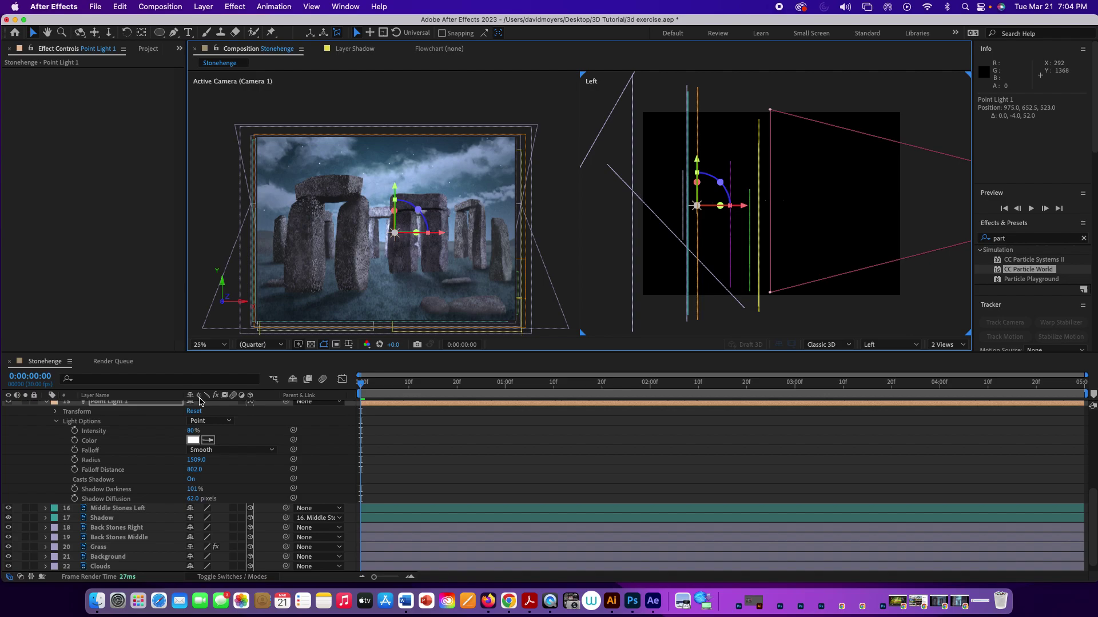
Preview the animation with the ambient light hidden, return to the first frame, and show the ambient light again
{"action": "scroll", "coordinate": [128, 452], "scroll_direction": "up", "scroll_amount": 5}
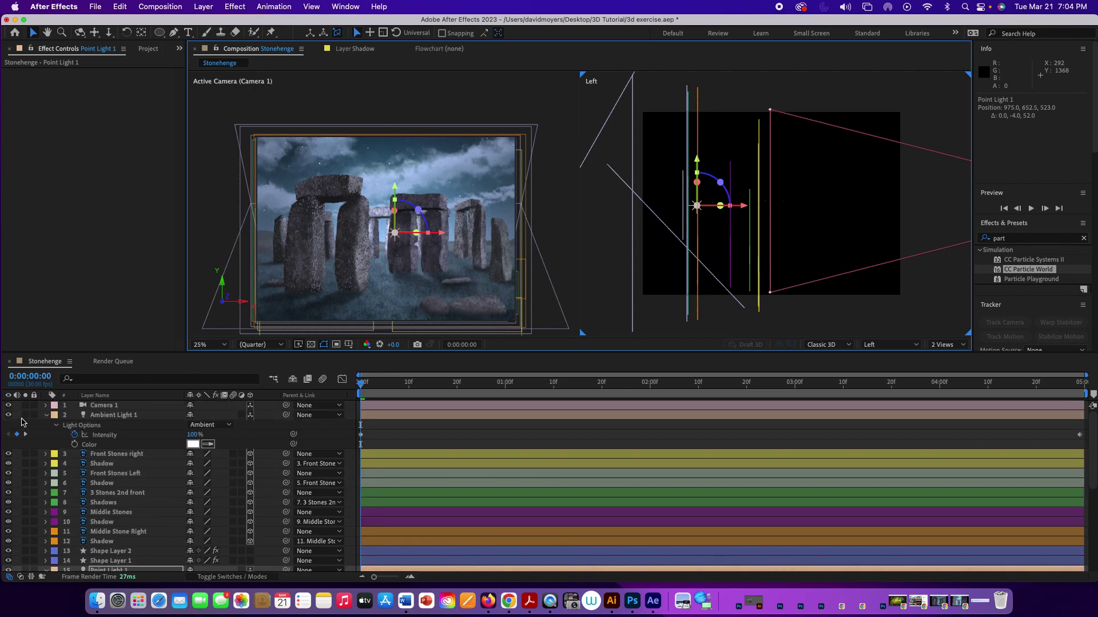
{"action": "left_click", "coordinate": [9, 417]}
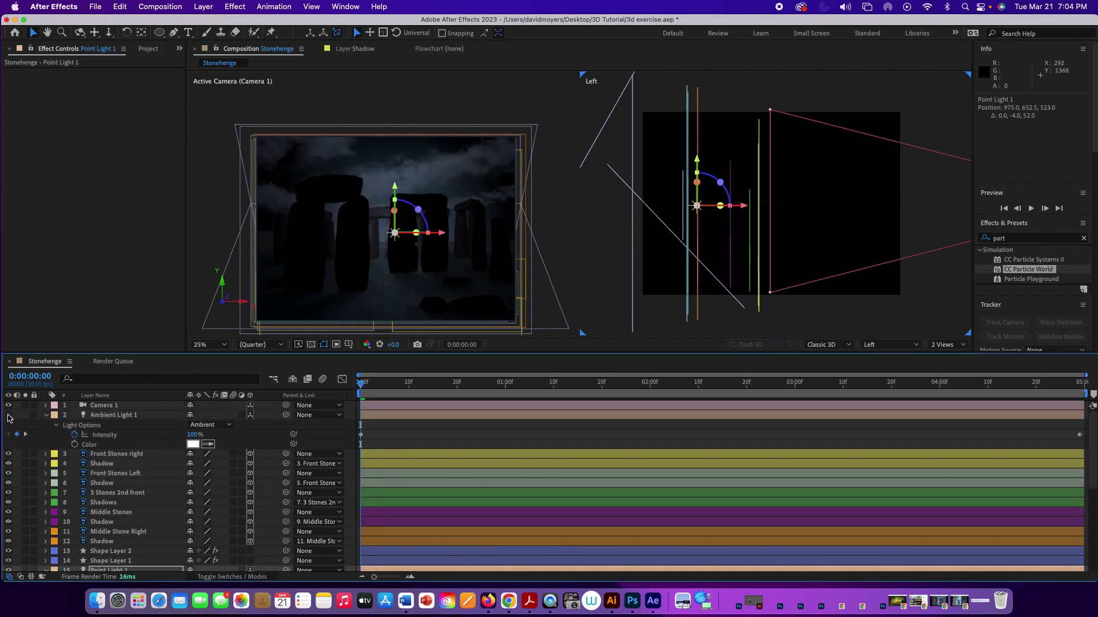
{"action": "key", "text": "space"}
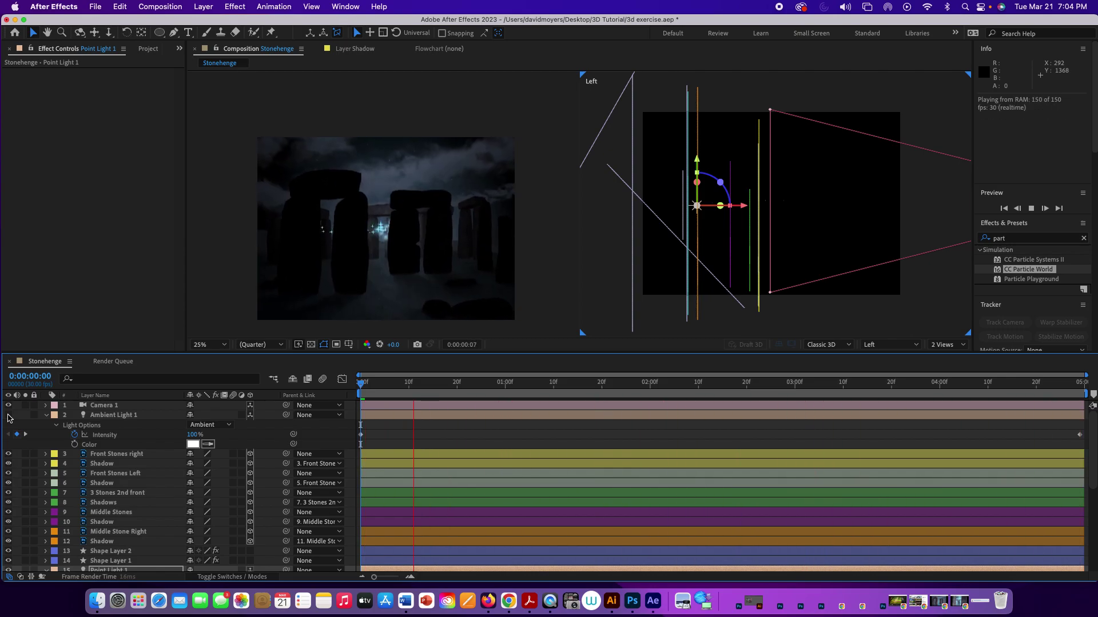
{"action": "key", "text": "space"}
{"action": "left_click_drag", "start_coordinate": [515, 391], "coordinate": [254, 400]}
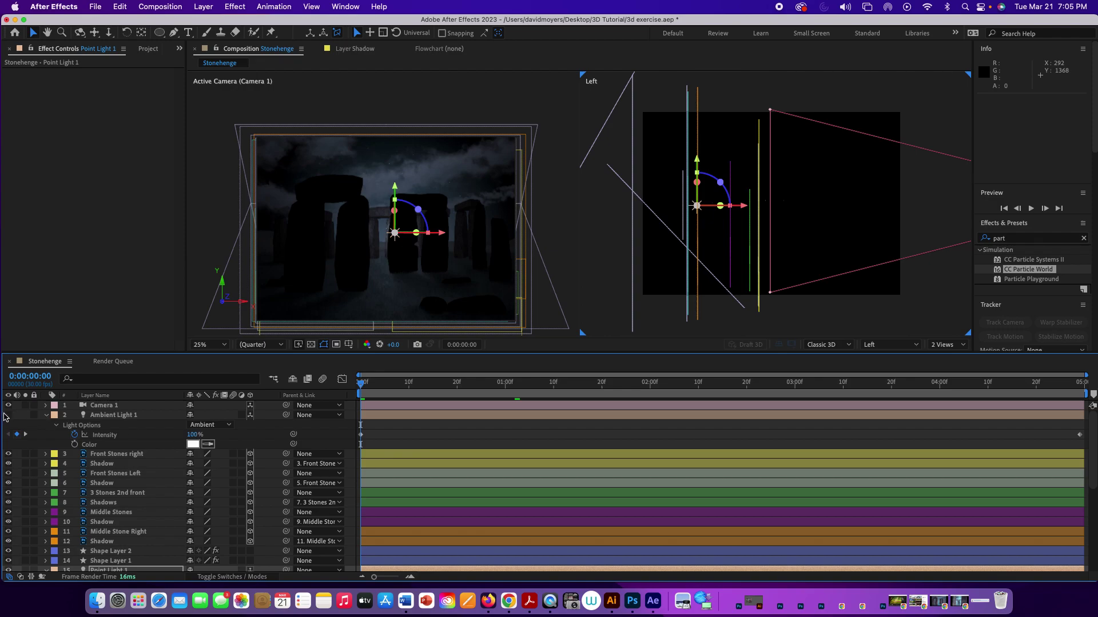
{"action": "left_click", "coordinate": [7, 416]}
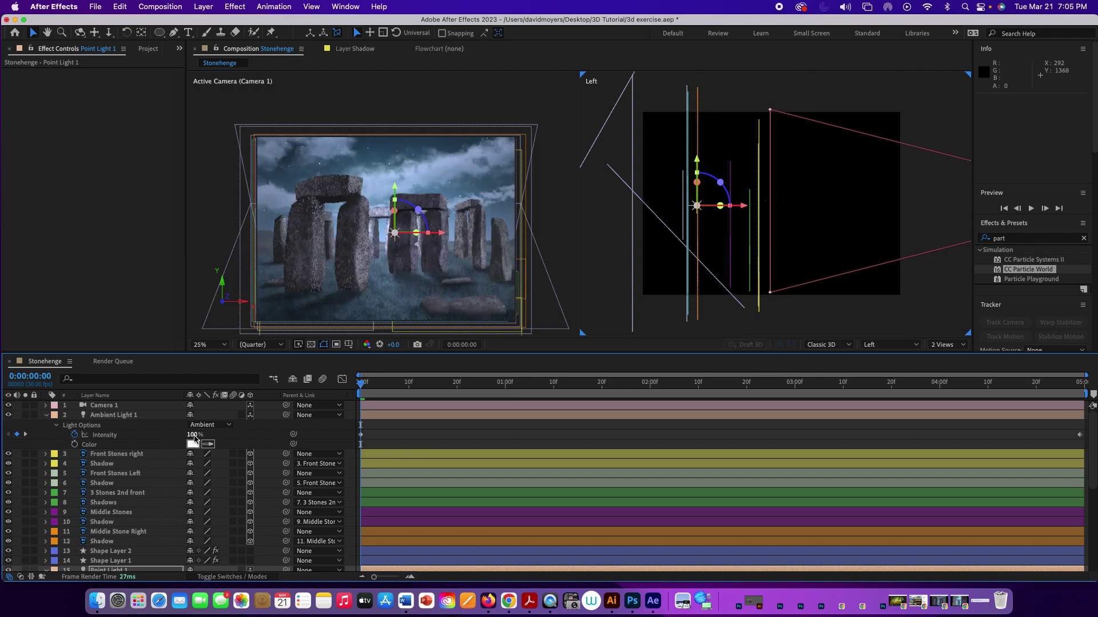
Set the ambient light's Intensity keyframes to 65% on the first frame and 54% at 0:00:04:29
{"action": "left_click", "coordinate": [190, 435]}
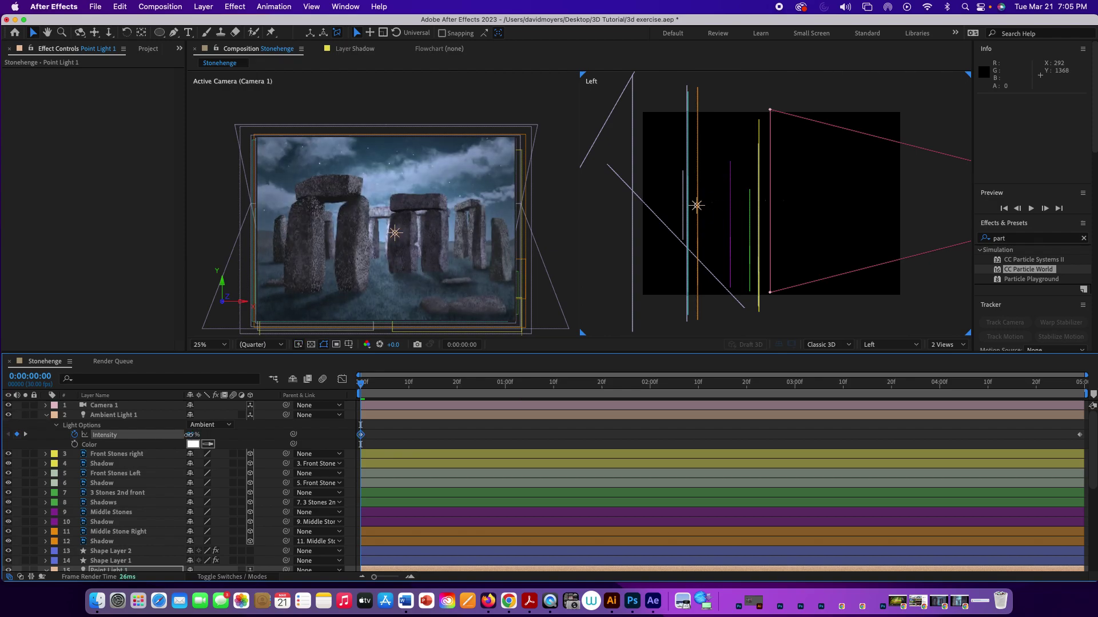
{"action": "left_click_drag", "start_coordinate": [184, 435], "coordinate": [180, 435]}
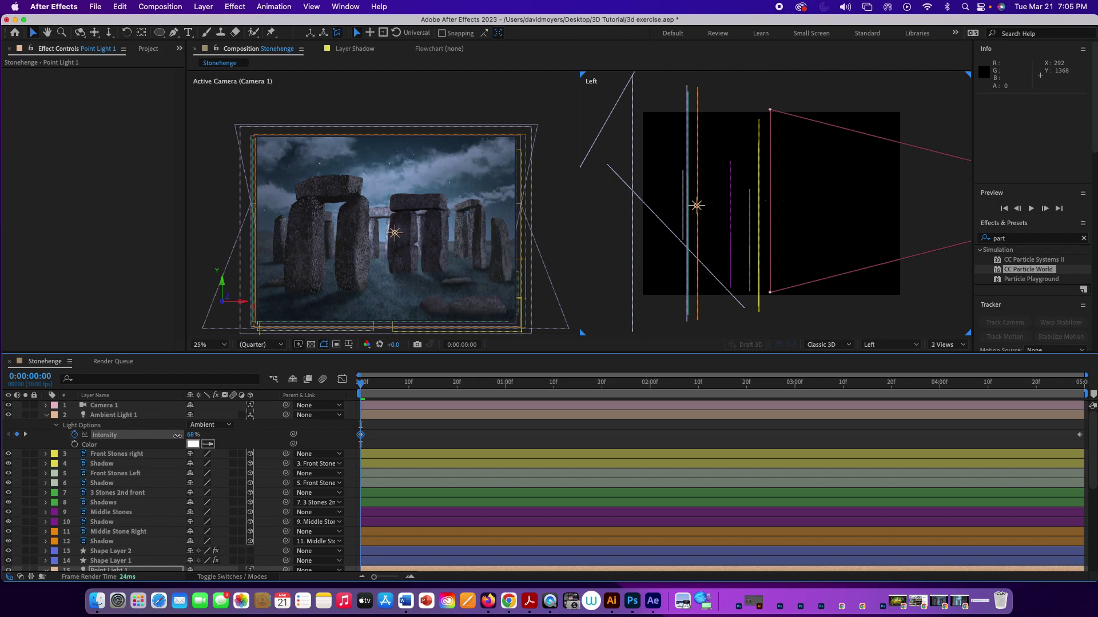
{"action": "left_click", "coordinate": [176, 436]}
{"action": "left_click_drag", "start_coordinate": [361, 384], "coordinate": [1097, 426]}
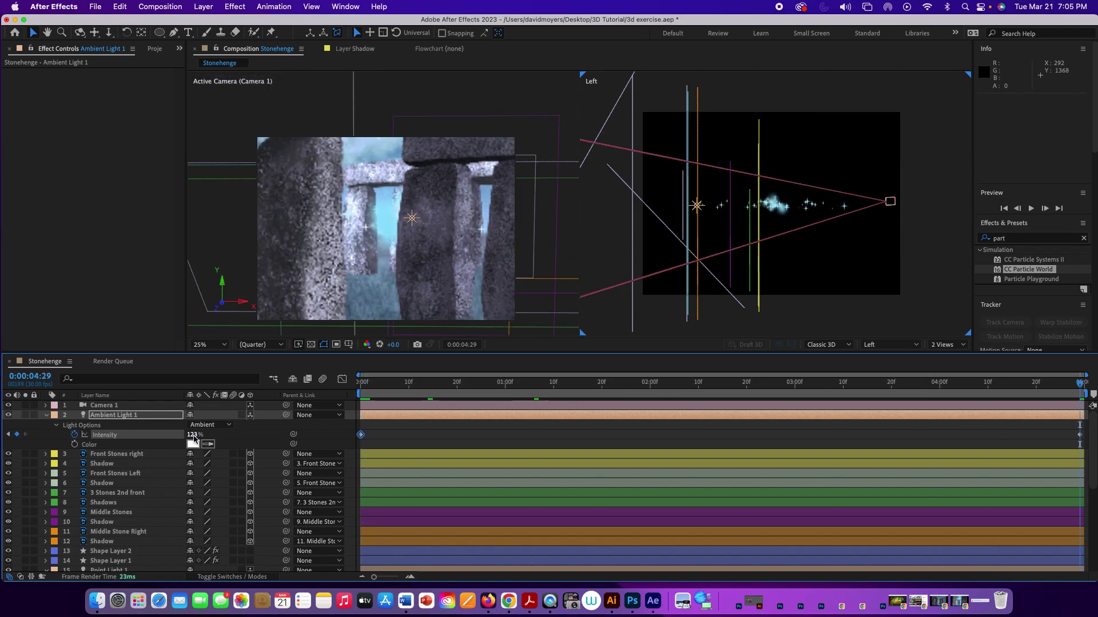
{"action": "left_click_drag", "start_coordinate": [179, 437], "coordinate": [147, 435]}
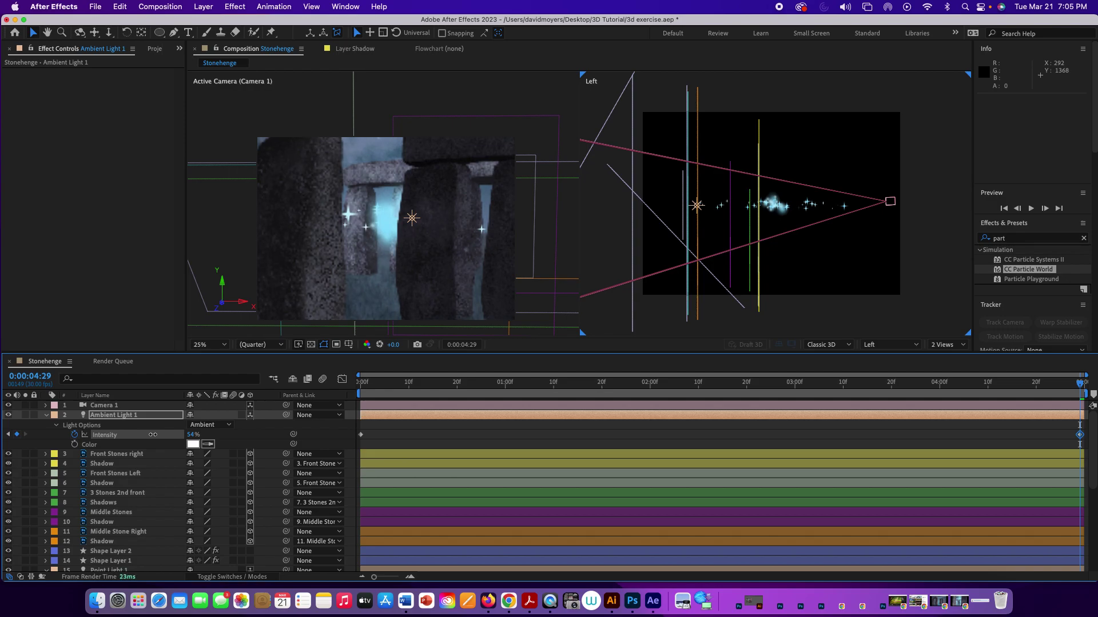
Preview the animation with the dimmed ambient light and return the playhead to the first frame
{"action": "key", "text": "space"}
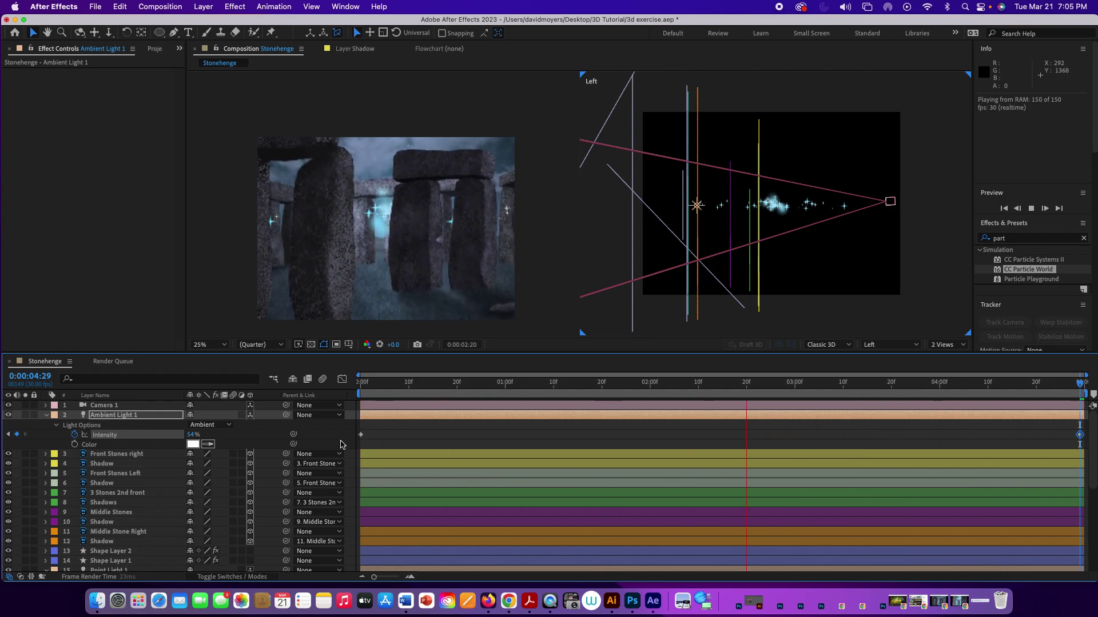
{"action": "key", "text": "space"}
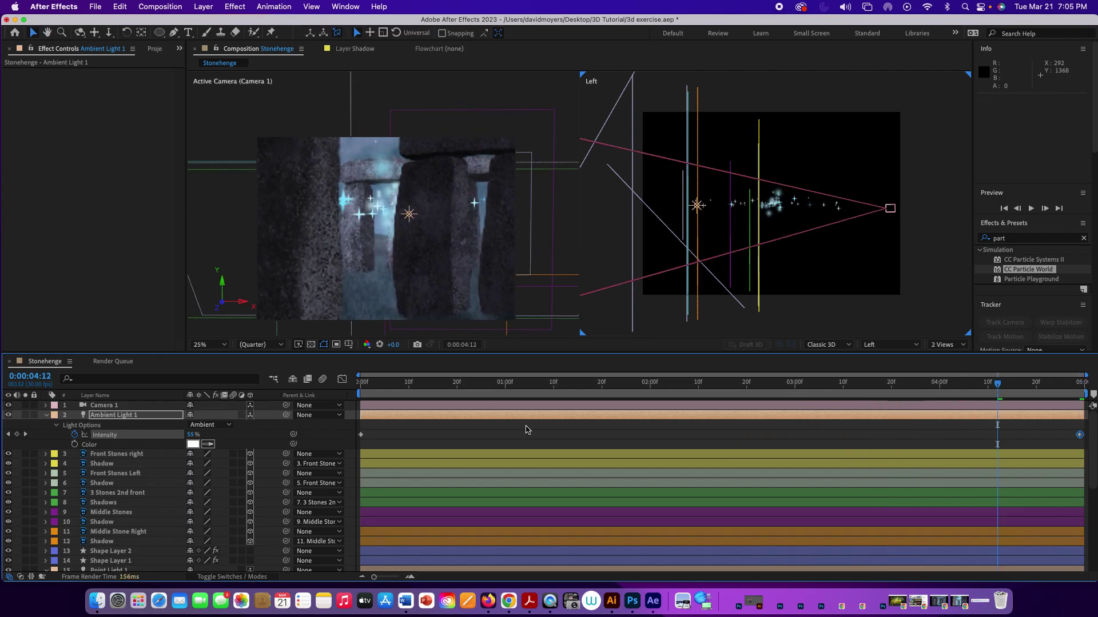
{"action": "left_click_drag", "start_coordinate": [1000, 386], "coordinate": [317, 355]}
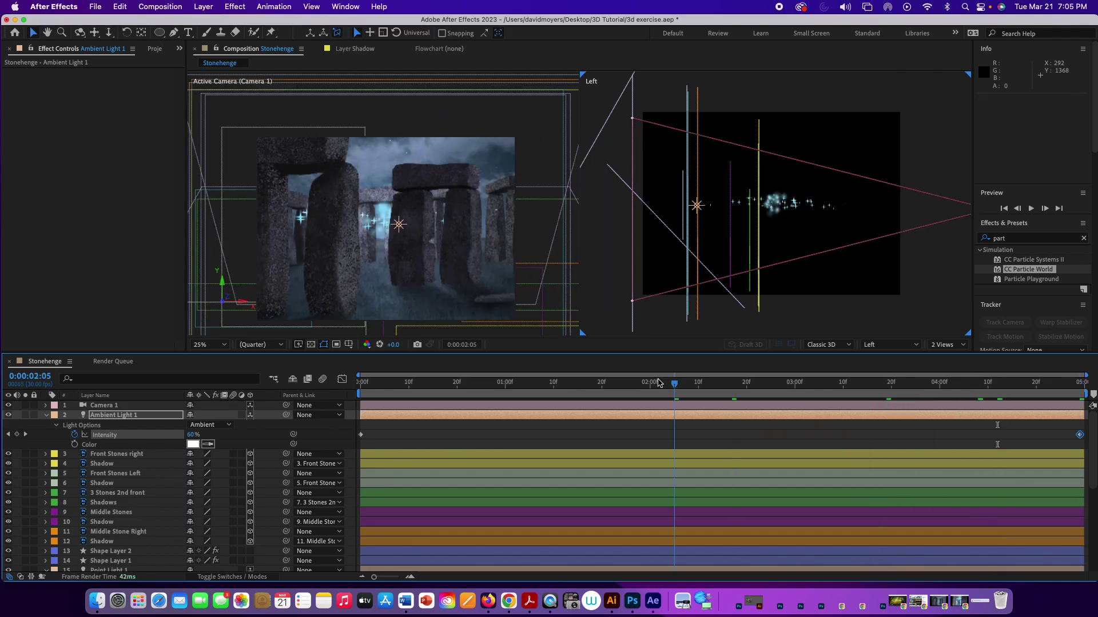
Reveal the Clouds layer's Position and add a keyframe for it on the first frame
{"action": "scroll", "coordinate": [262, 383], "scroll_direction": "down", "scroll_amount": 5}
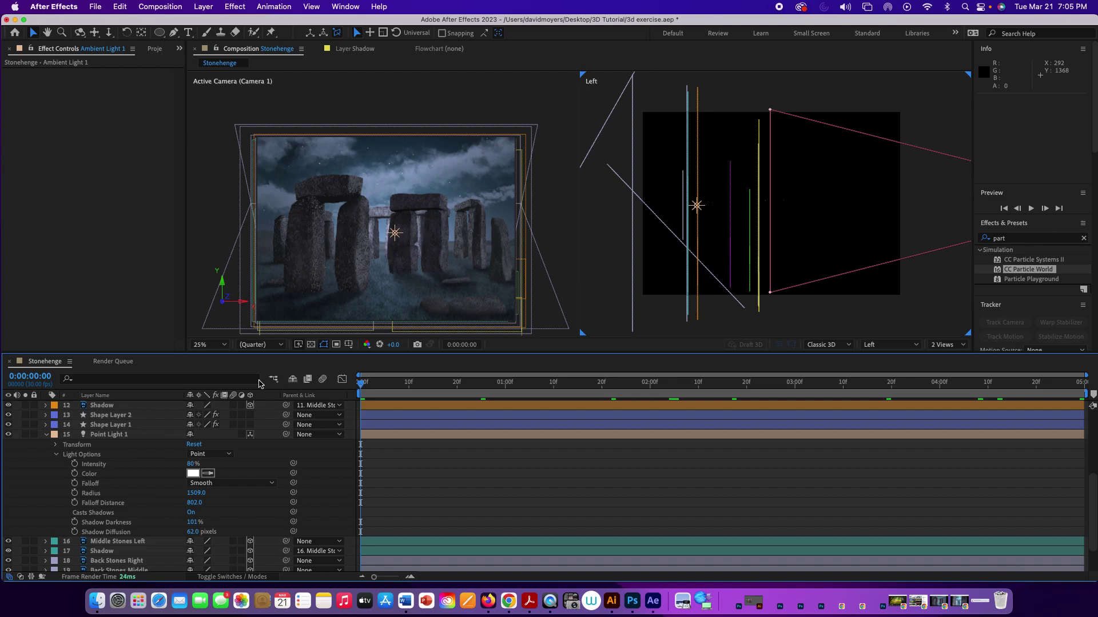
{"action": "key", "text": "super+alt+0"}
{"action": "key", "text": "super+alt+0"}
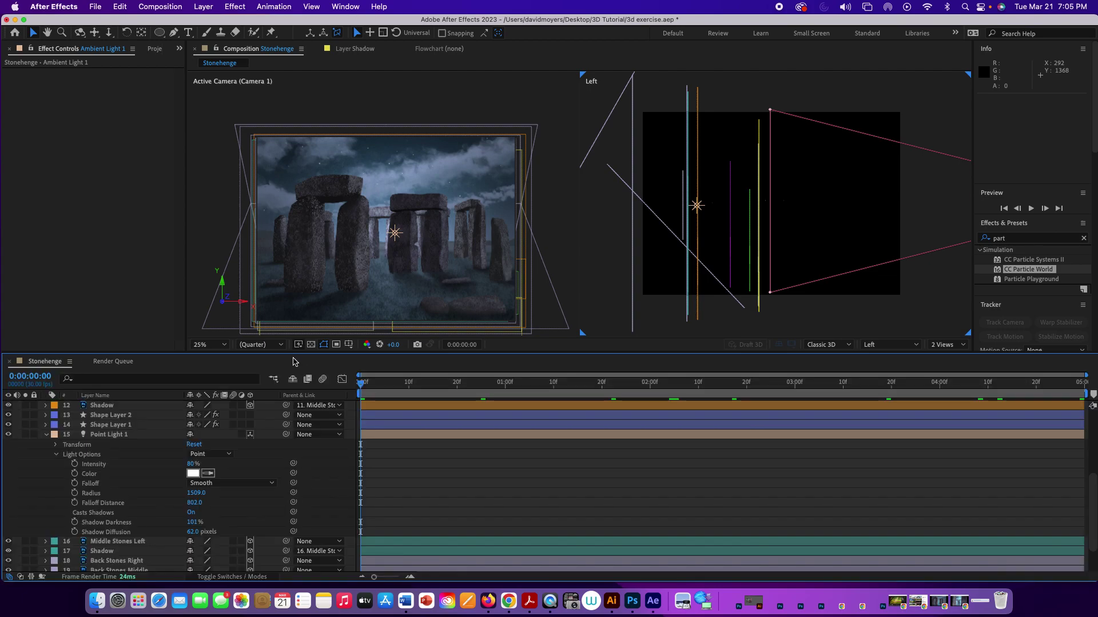
{"action": "scroll", "coordinate": [188, 486], "scroll_direction": "down", "scroll_amount": 3}
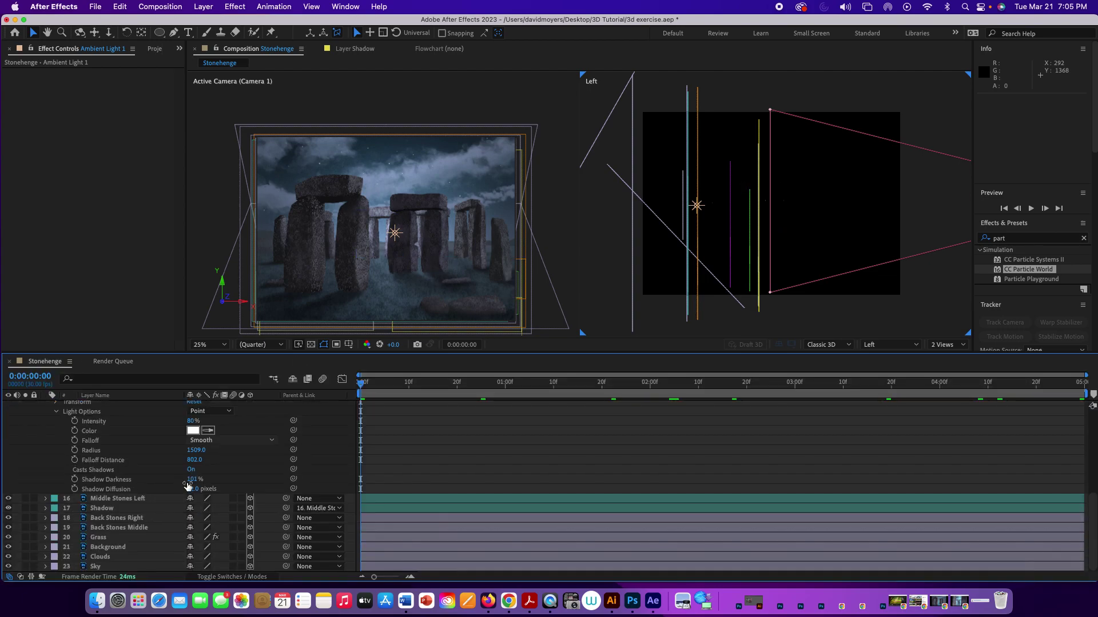
{"action": "left_click", "coordinate": [113, 558]}
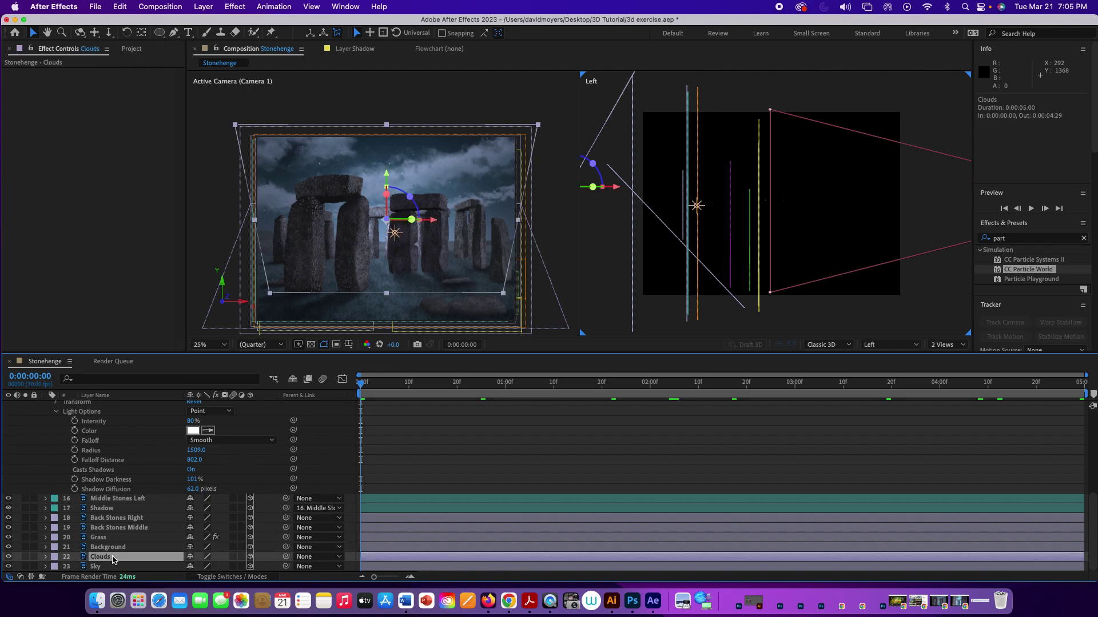
{"action": "key", "text": "p"}
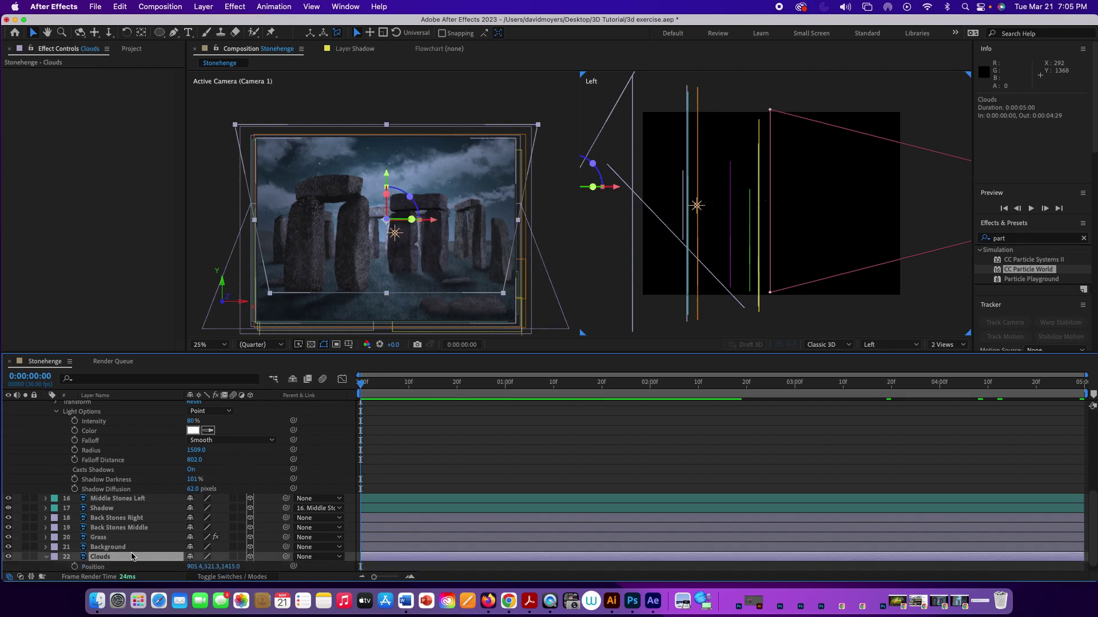
{"action": "left_click", "coordinate": [75, 566]}
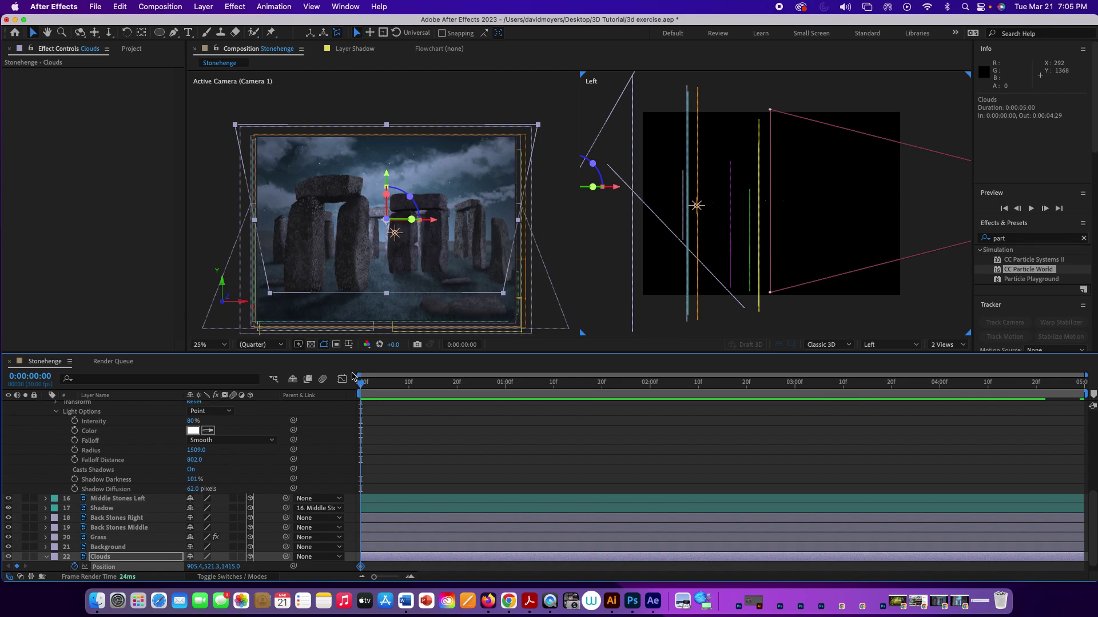
Set the Clouds position to 1025.4, 343.3, 1415.0 at 0:00:01:05 and shift that keyframe to 0:00:04:12
{"action": "left_click_drag", "start_coordinate": [362, 385], "coordinate": [527, 433]}
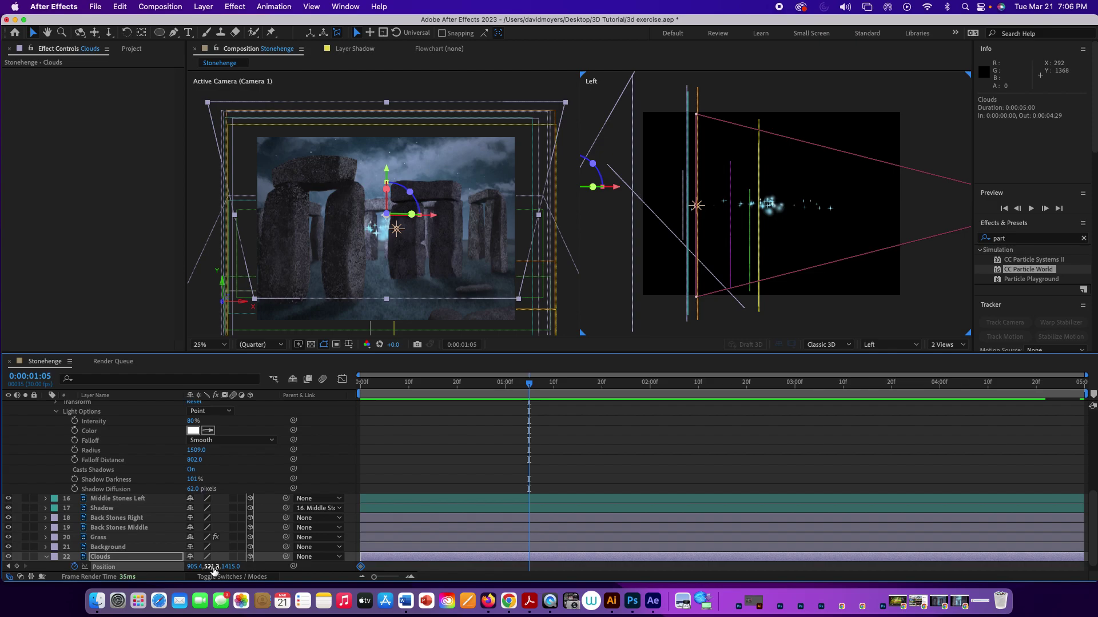
{"action": "left_click_drag", "start_coordinate": [212, 569], "coordinate": [125, 565]}
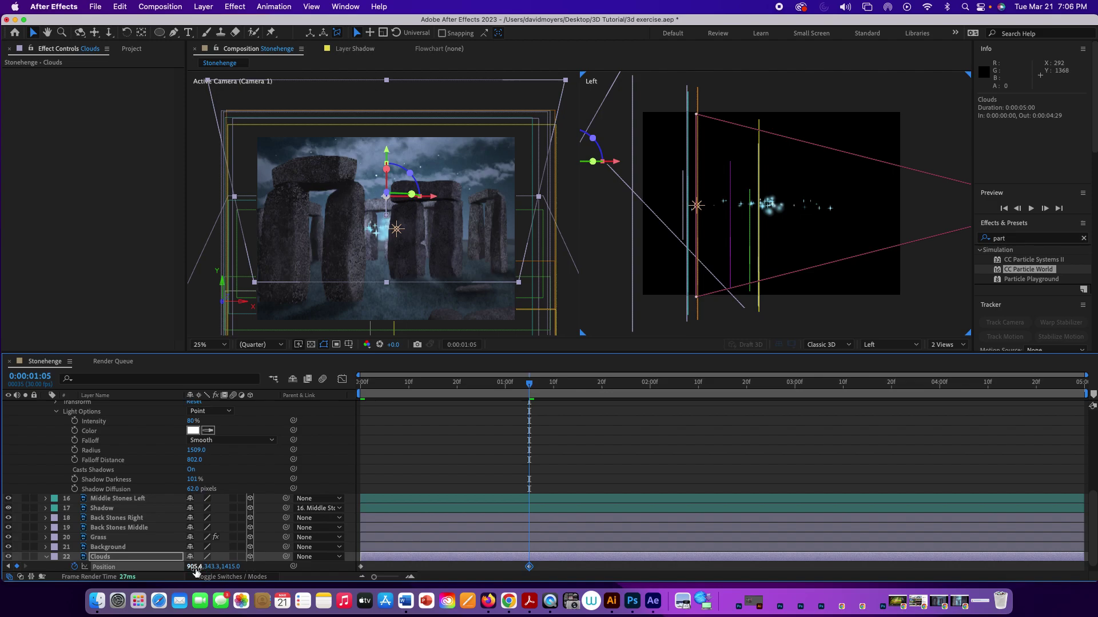
{"action": "left_click_drag", "start_coordinate": [192, 567], "coordinate": [257, 563]}
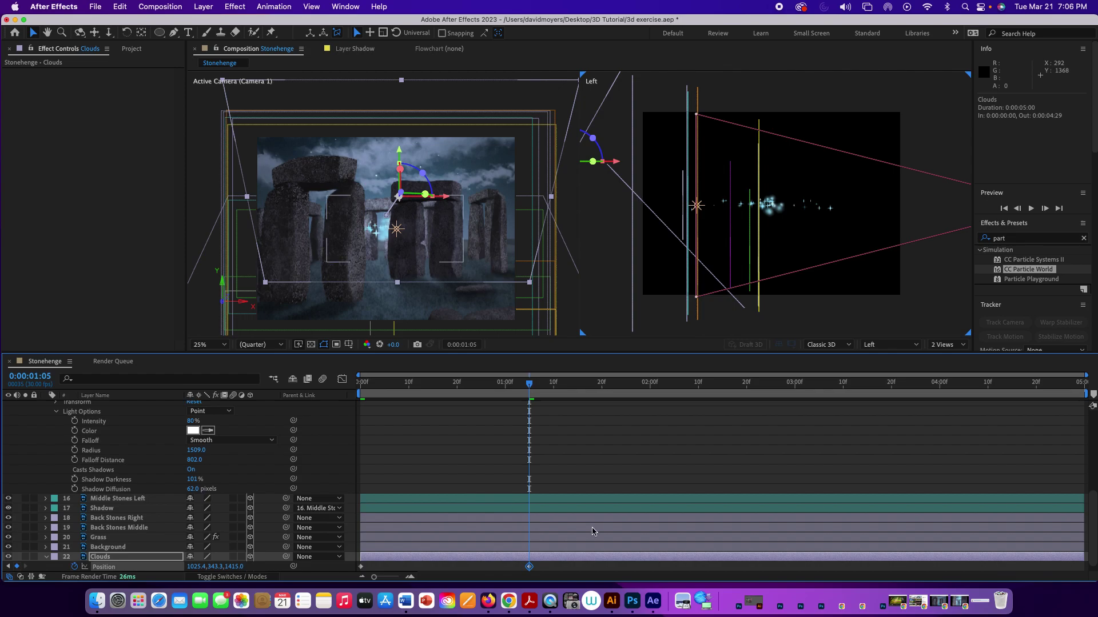
{"action": "left_click_drag", "start_coordinate": [529, 567], "coordinate": [895, 566]}
{"action": "left_click_drag", "start_coordinate": [987, 563], "coordinate": [997, 564]}
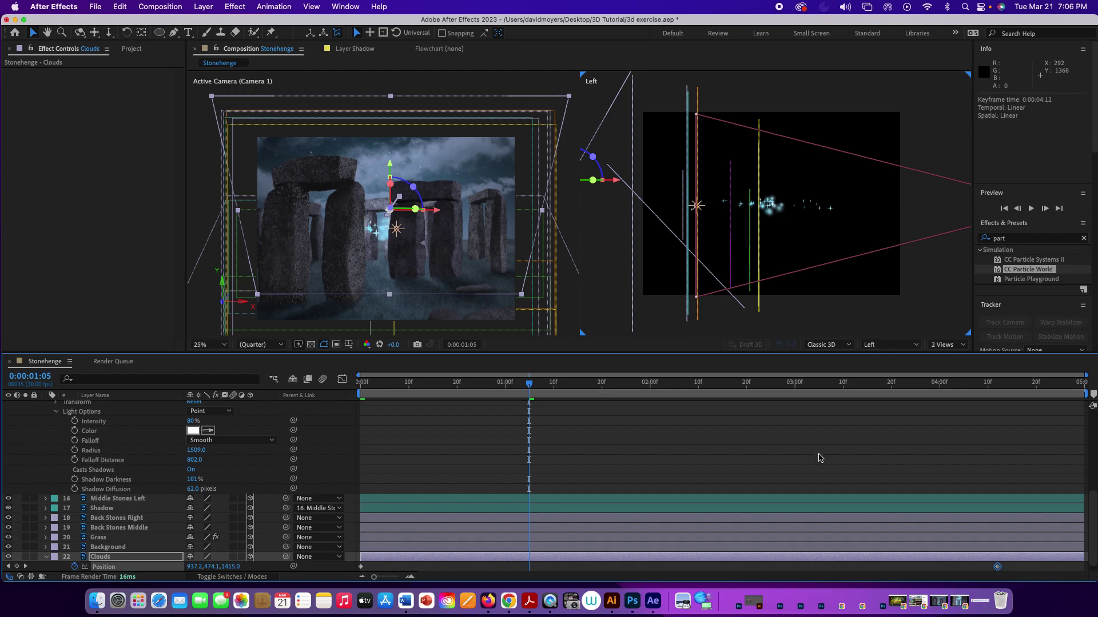
Preview the drifting clouds, scrub through the animation and return the playhead to the first frame
{"action": "key", "text": "space"}
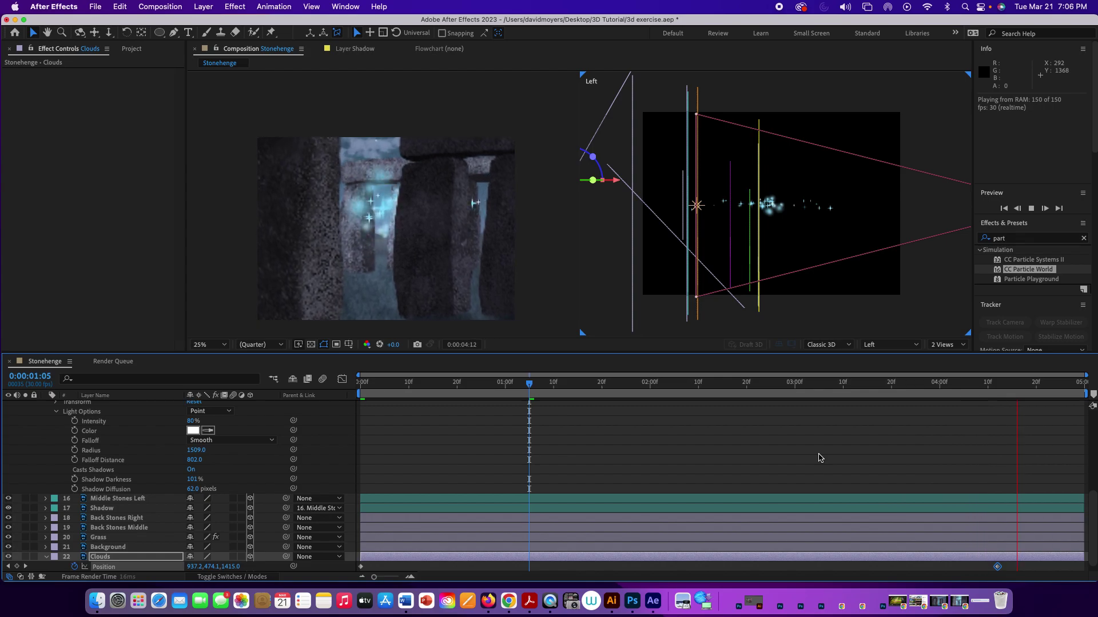
{"action": "key", "text": "space"}
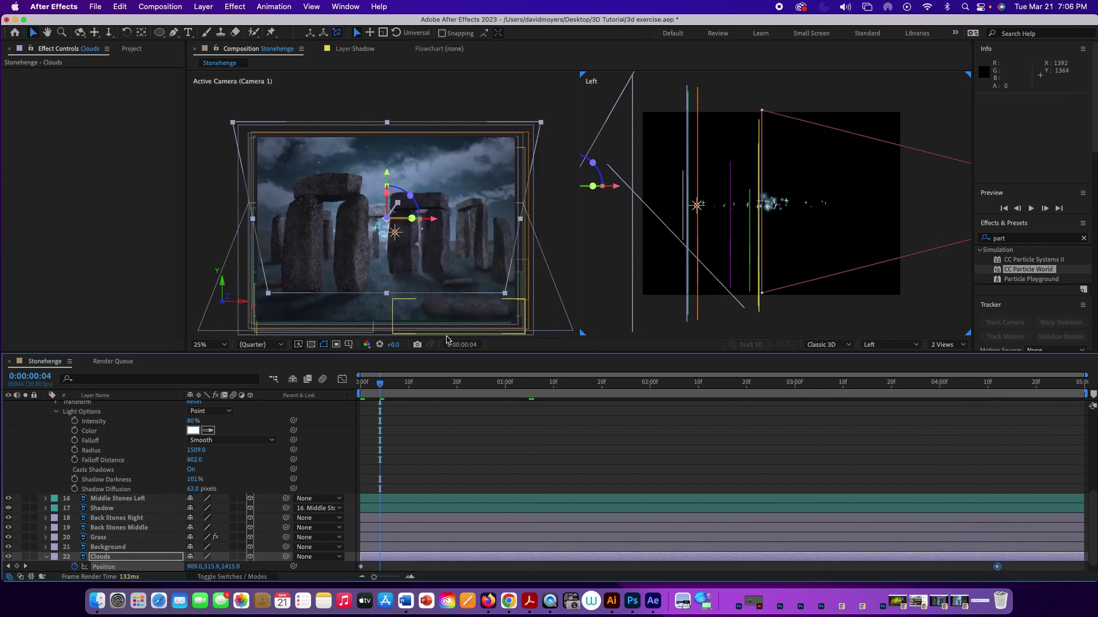
{"action": "left_click_drag", "start_coordinate": [381, 389], "coordinate": [910, 443]}
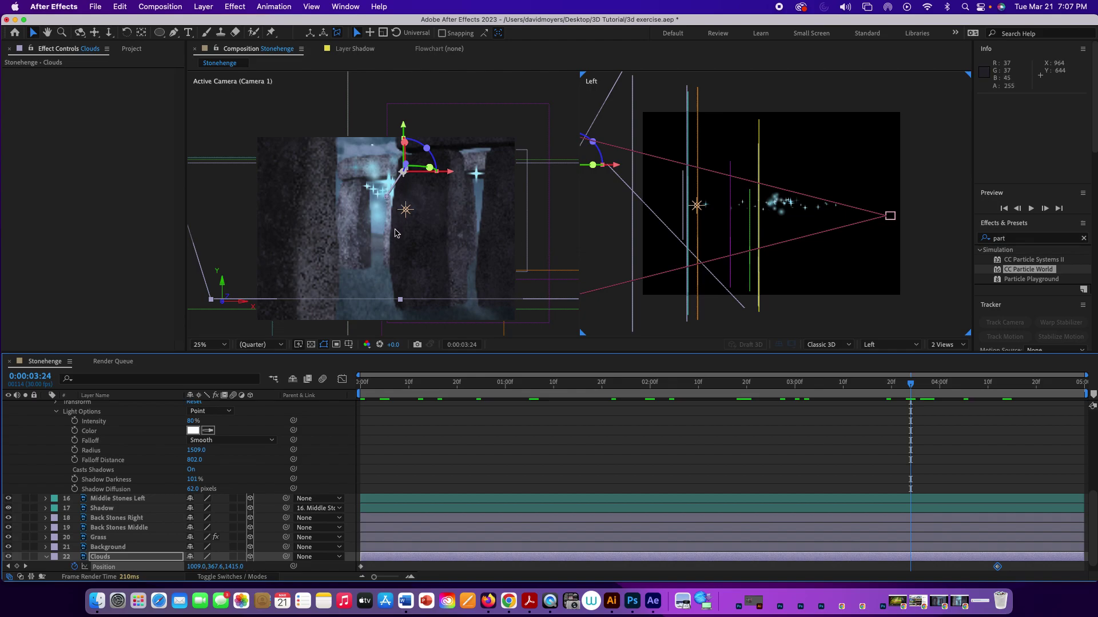
{"action": "left_click_drag", "start_coordinate": [910, 389], "coordinate": [240, 377]}
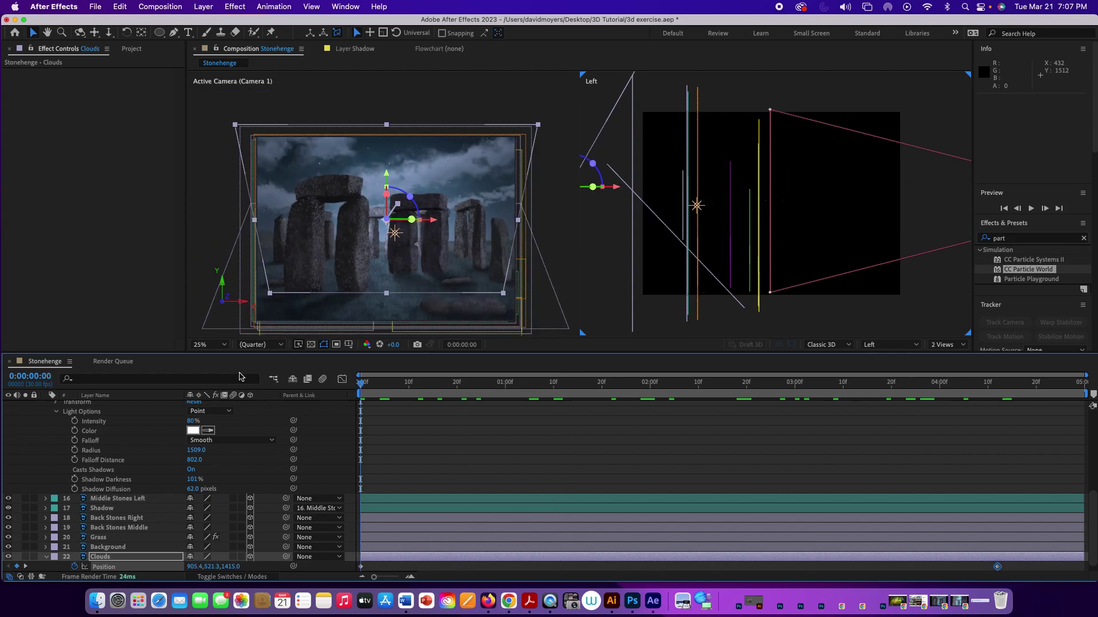
Add the Stonehenge composition to the render queue and set its output to Stonehenge.mp4 in H.264 format on the Desktop
{"action": "scroll", "coordinate": [132, 468], "scroll_direction": "up", "scroll_amount": 5}
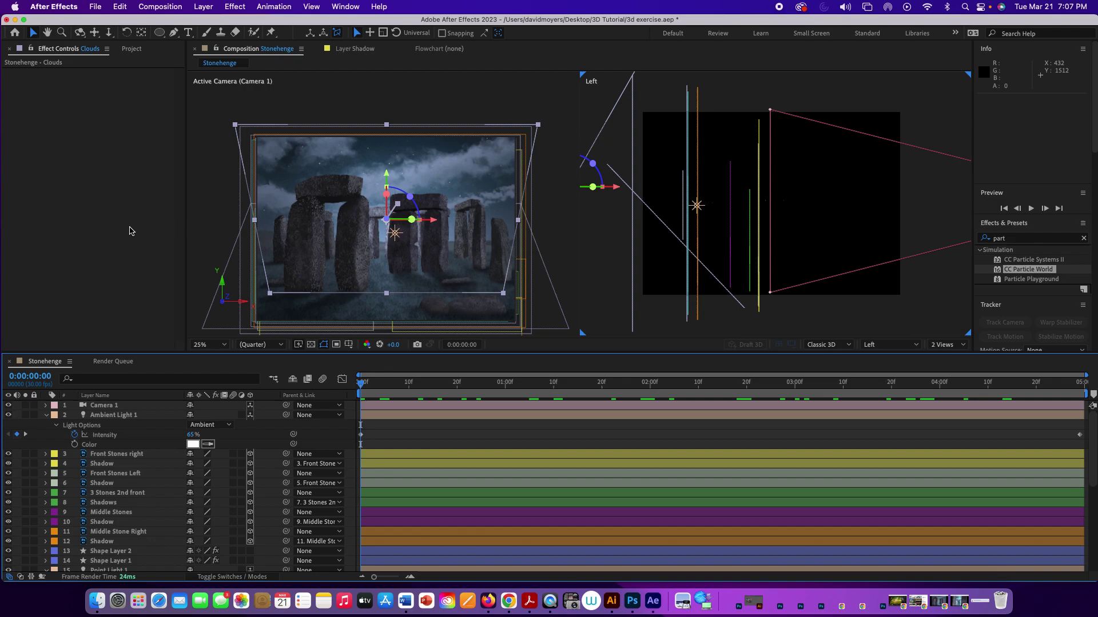
{"action": "left_click", "coordinate": [162, 7]}
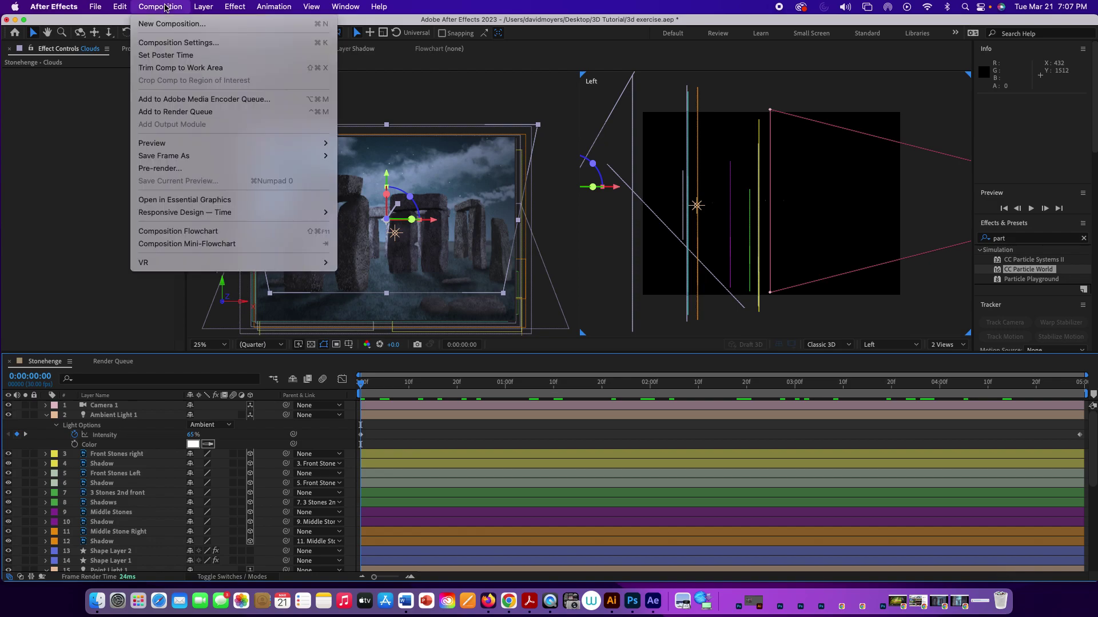
{"action": "left_click", "coordinate": [194, 112]}
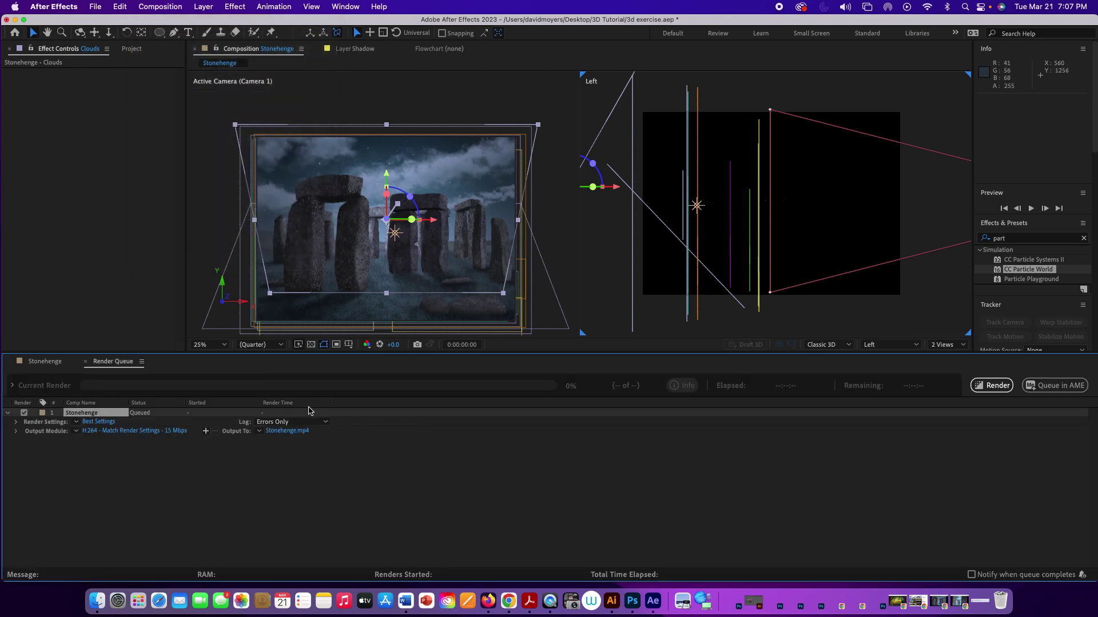
{"action": "left_click", "coordinate": [301, 432]}
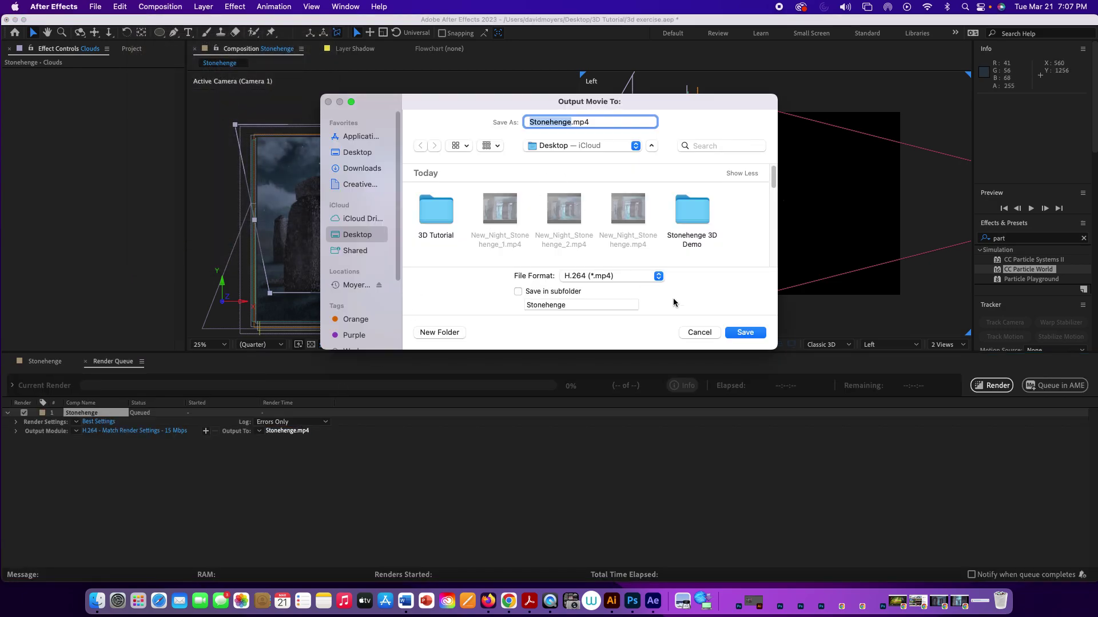
{"action": "left_click", "coordinate": [744, 333]}
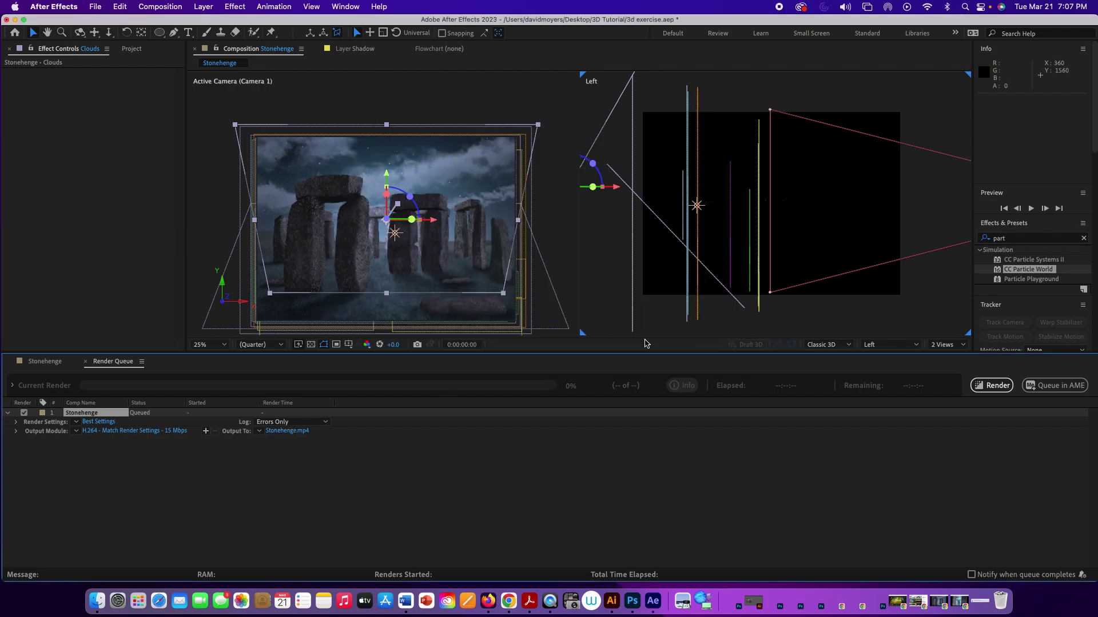
Confirm the render settings with Best quality and Full resolution, and render the queued Stonehenge composition
{"action": "left_click", "coordinate": [98, 422]}
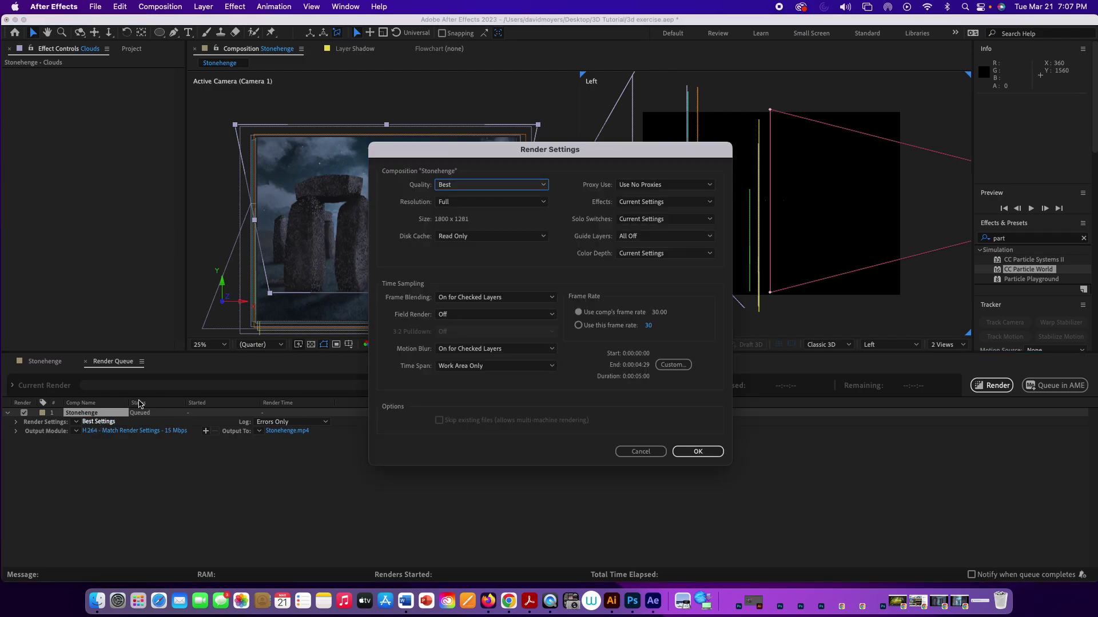
{"action": "left_click", "coordinate": [454, 204]}
{"action": "left_click", "coordinate": [457, 241]}
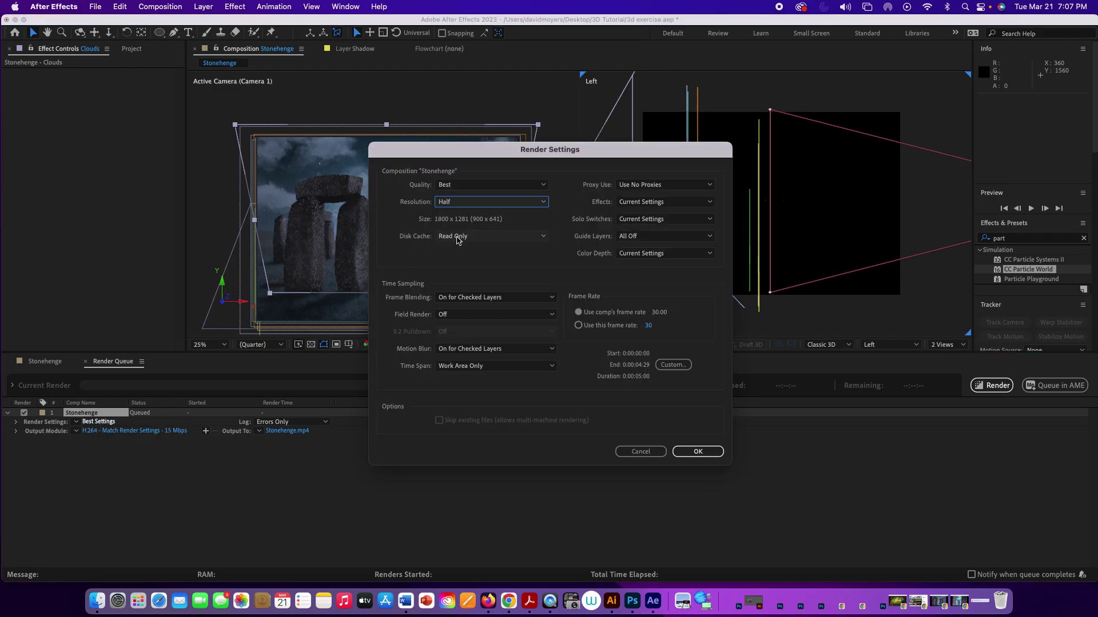
{"action": "left_click", "coordinate": [460, 204]}
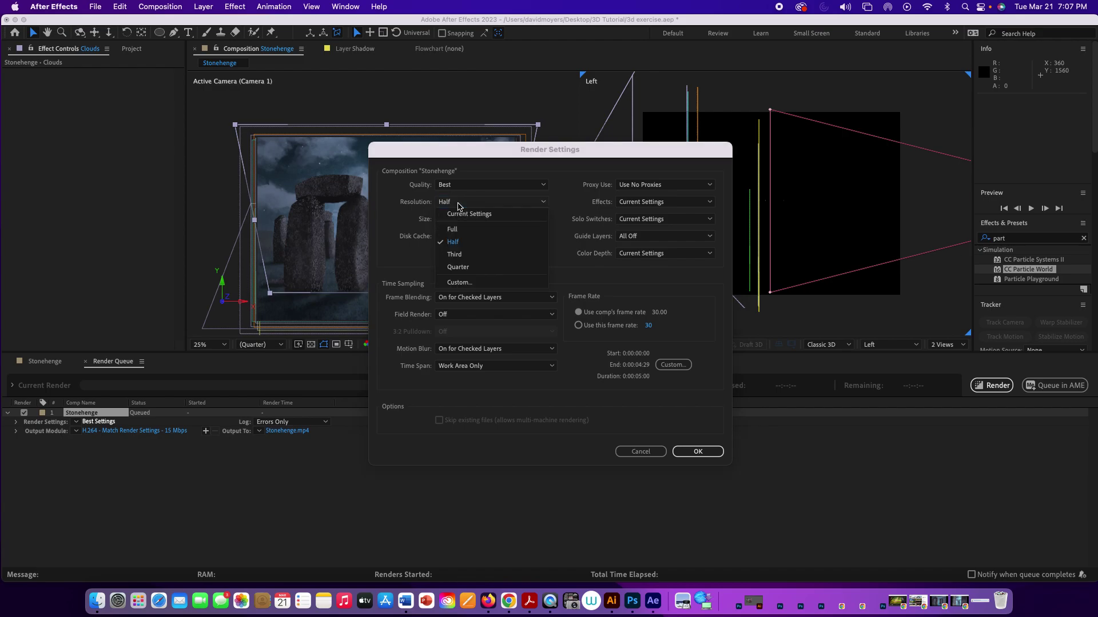
{"action": "left_click", "coordinate": [456, 230]}
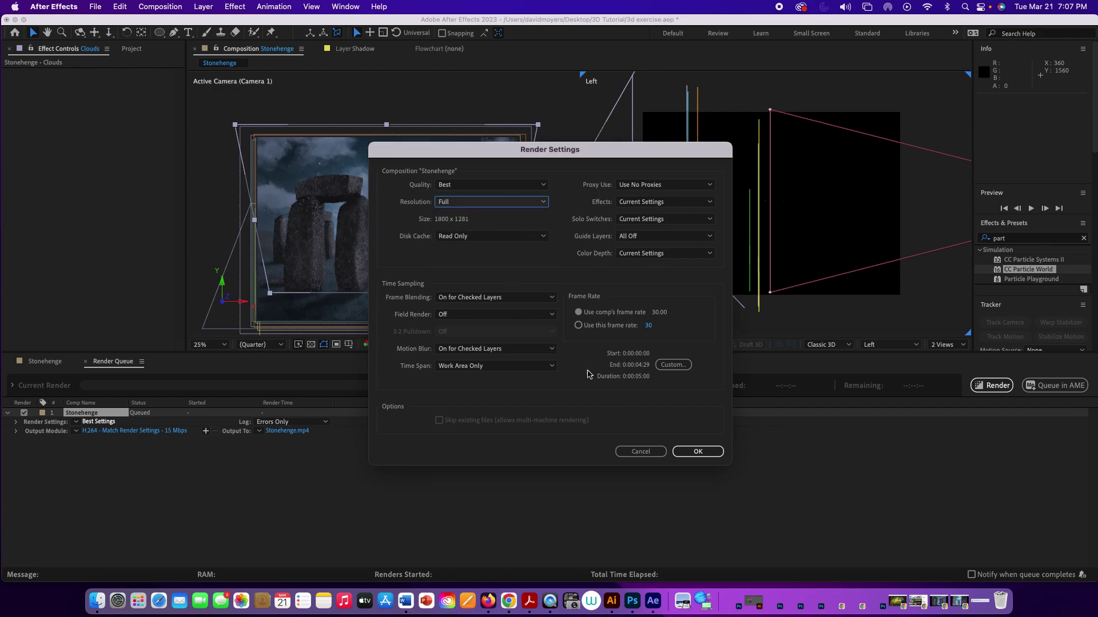
{"action": "left_click", "coordinate": [699, 453]}
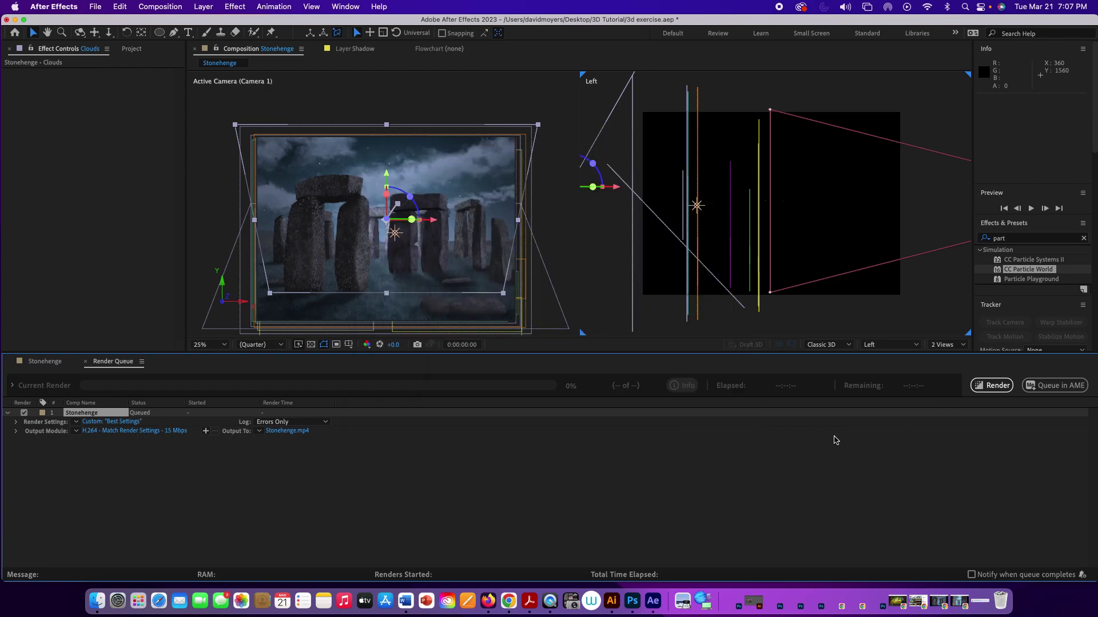
{"action": "left_click", "coordinate": [988, 389]}
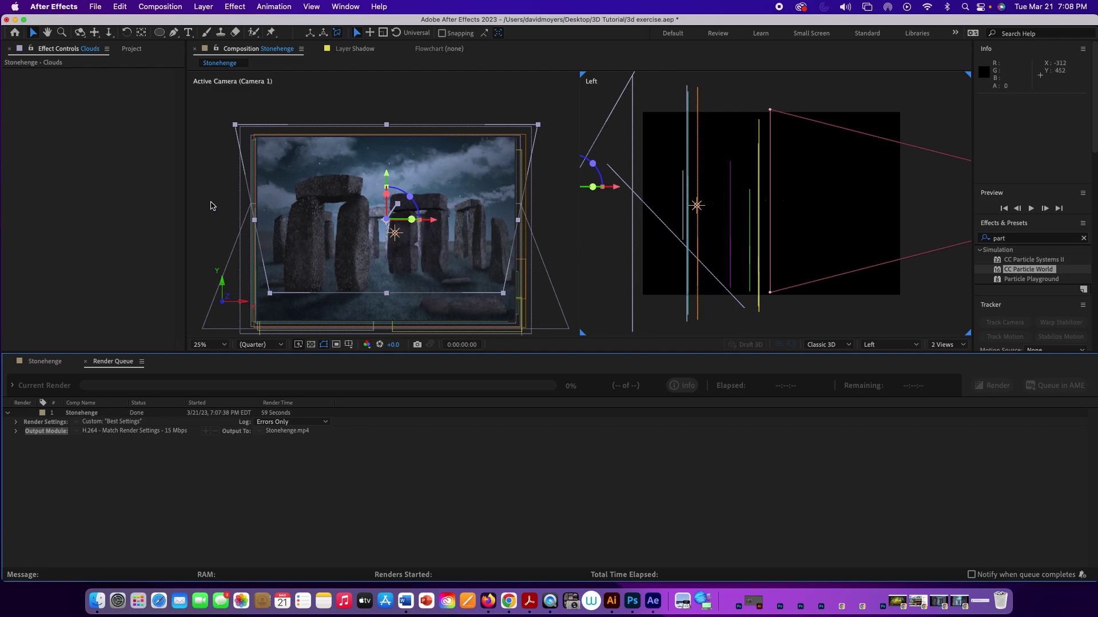
Return to the Stonehenge timeline, hide the Camera 1 layer and select it
{"action": "left_click", "coordinate": [44, 362]}
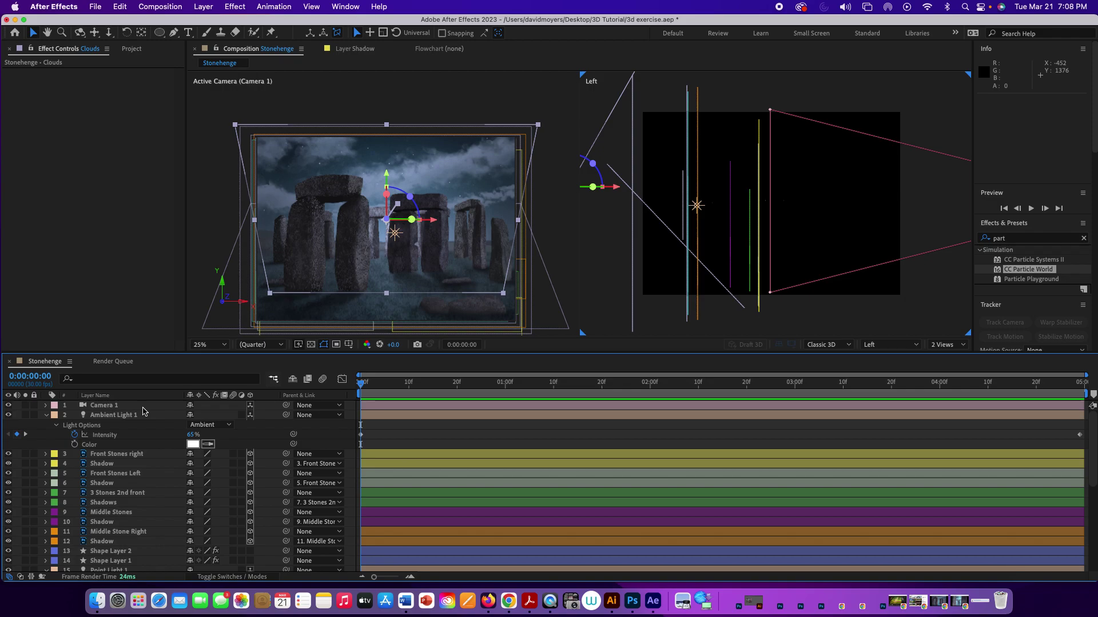
{"action": "left_click", "coordinate": [9, 406]}
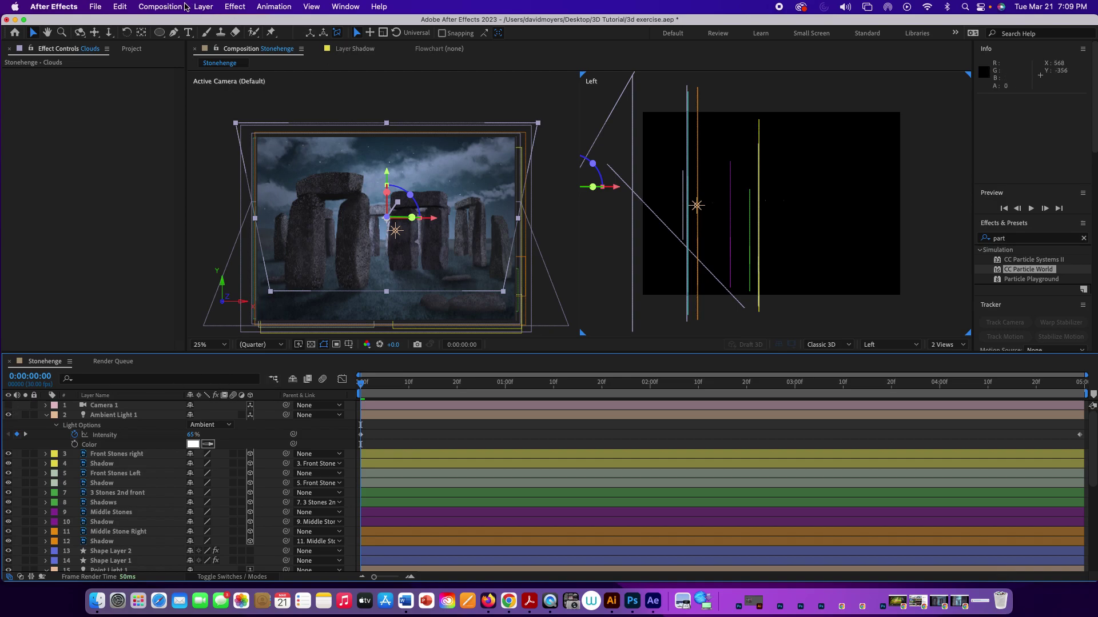
{"action": "left_click", "coordinate": [137, 406]}
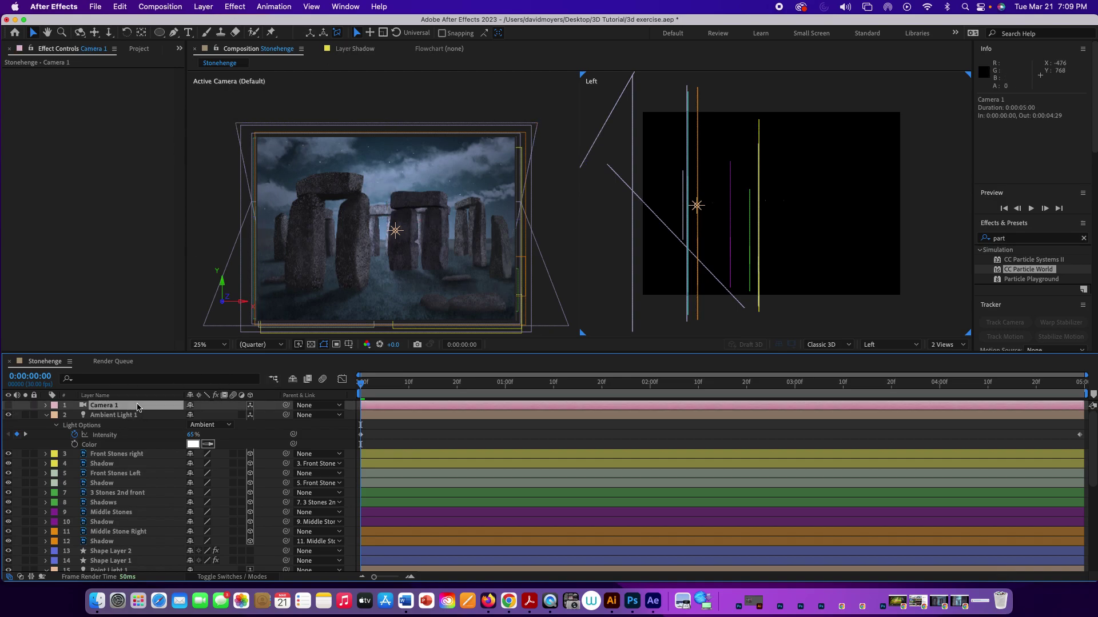
Create a second camera as a Two-Node Camera with the 50mm preset, keeping the name Camera 2
{"action": "left_click", "coordinate": [196, 7]}
{"action": "mouse_move", "coordinate": [200, 23]}
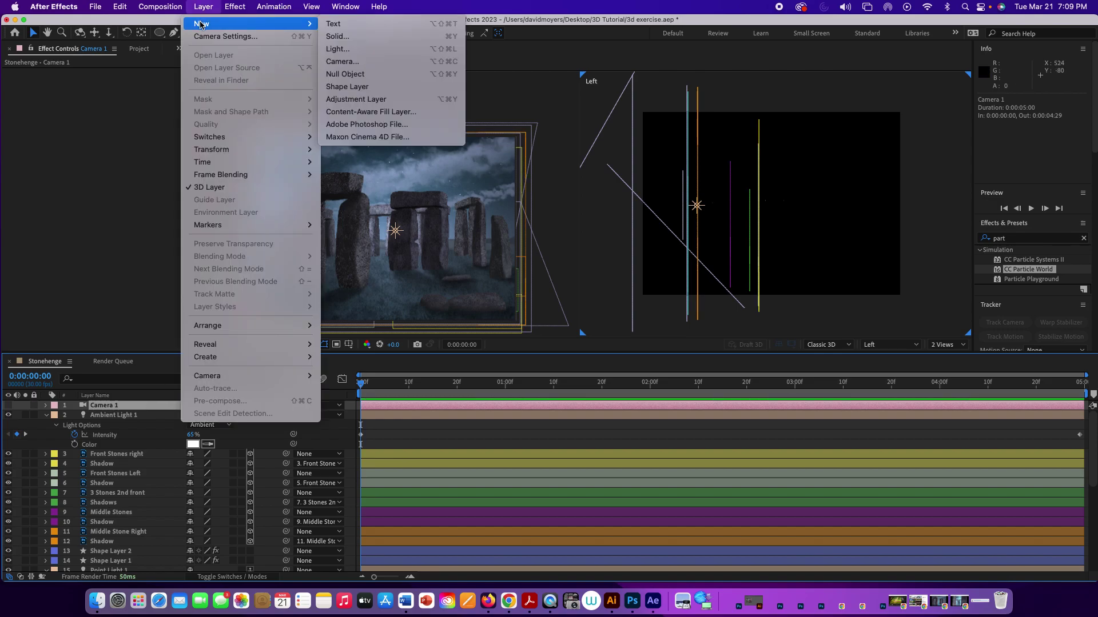
{"action": "left_click", "coordinate": [375, 61]}
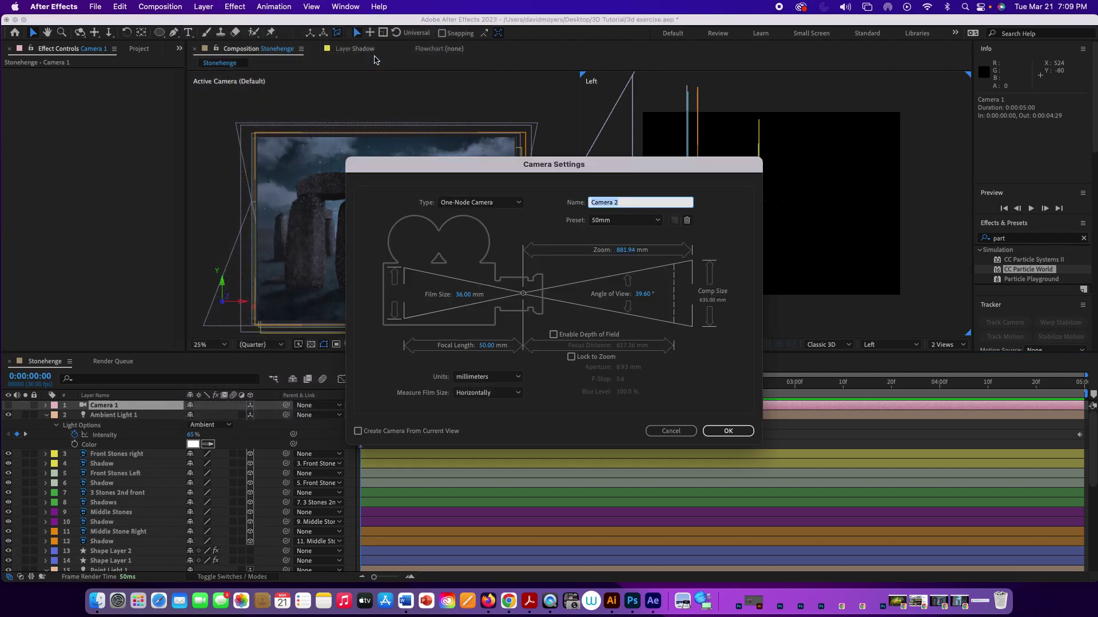
{"action": "left_click", "coordinate": [482, 204]}
{"action": "left_click", "coordinate": [474, 228]}
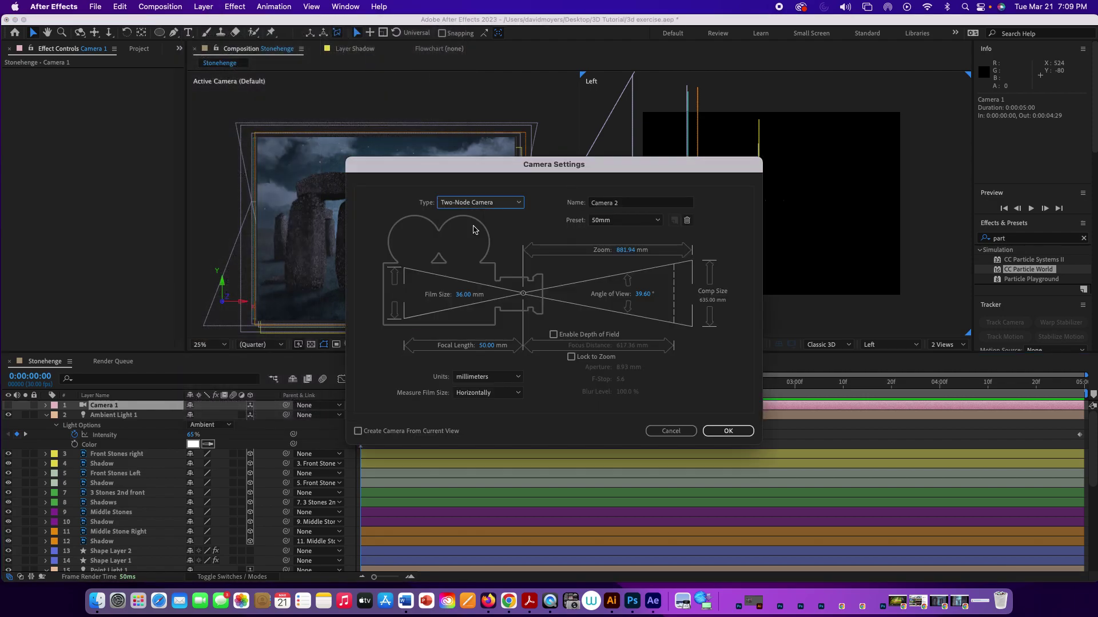
{"action": "left_click", "coordinate": [738, 432]}
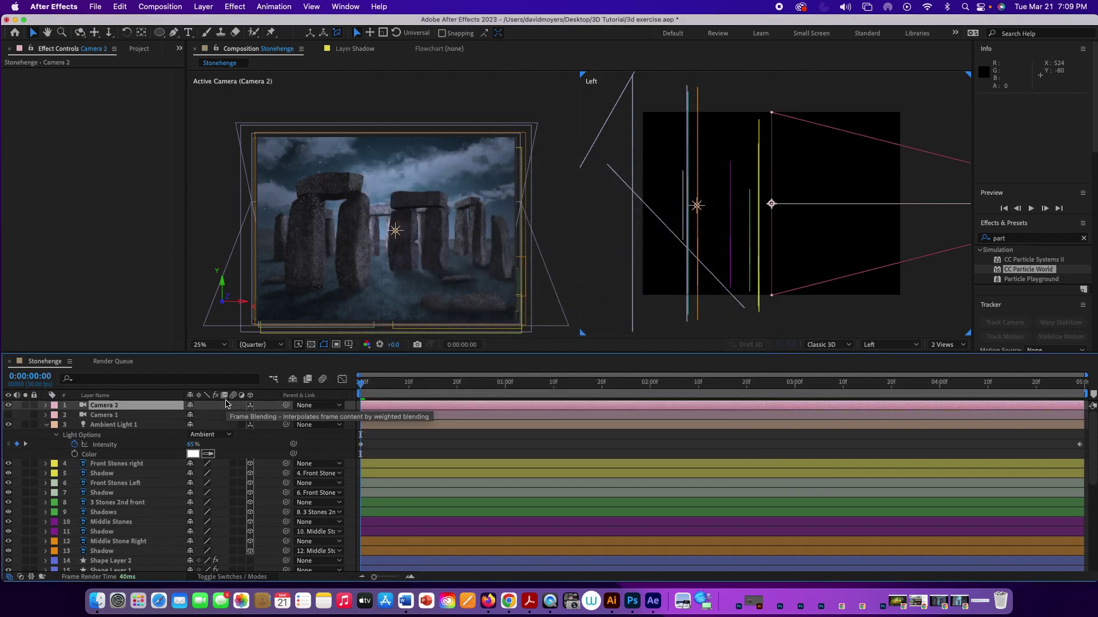
Keyframe Camera 2's Position at the first frame, and move the camera in to Z -724 at 0:00:03:26
{"action": "left_click", "coordinate": [109, 407]}
{"action": "key", "text": "p"}
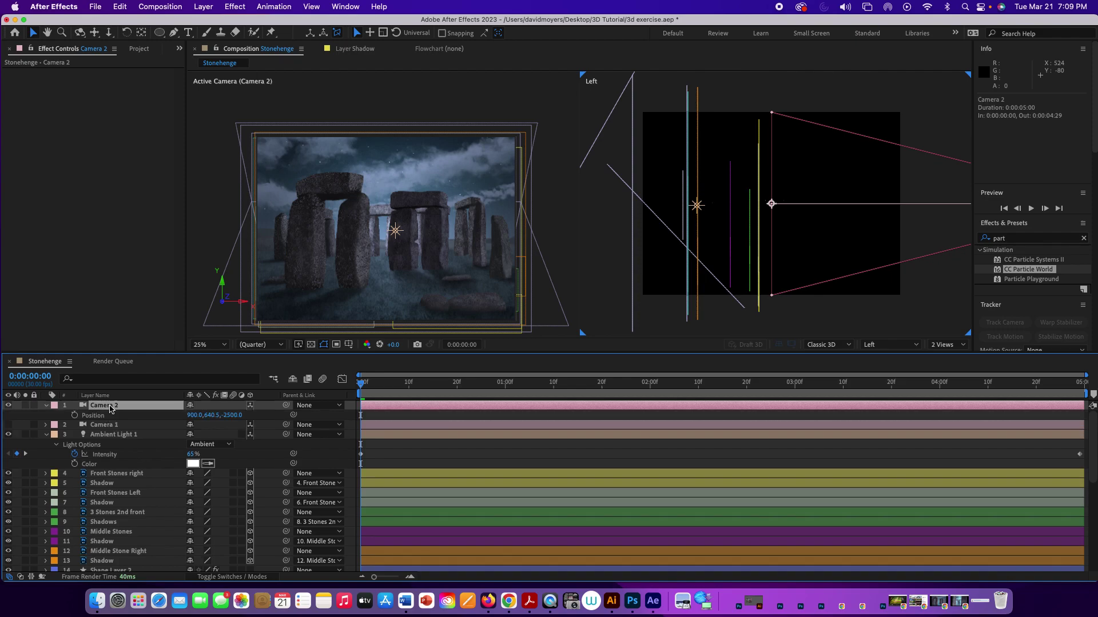
{"action": "left_click", "coordinate": [74, 415]}
{"action": "left_click_drag", "start_coordinate": [360, 384], "coordinate": [702, 384]}
{"action": "key", "text": "space"}
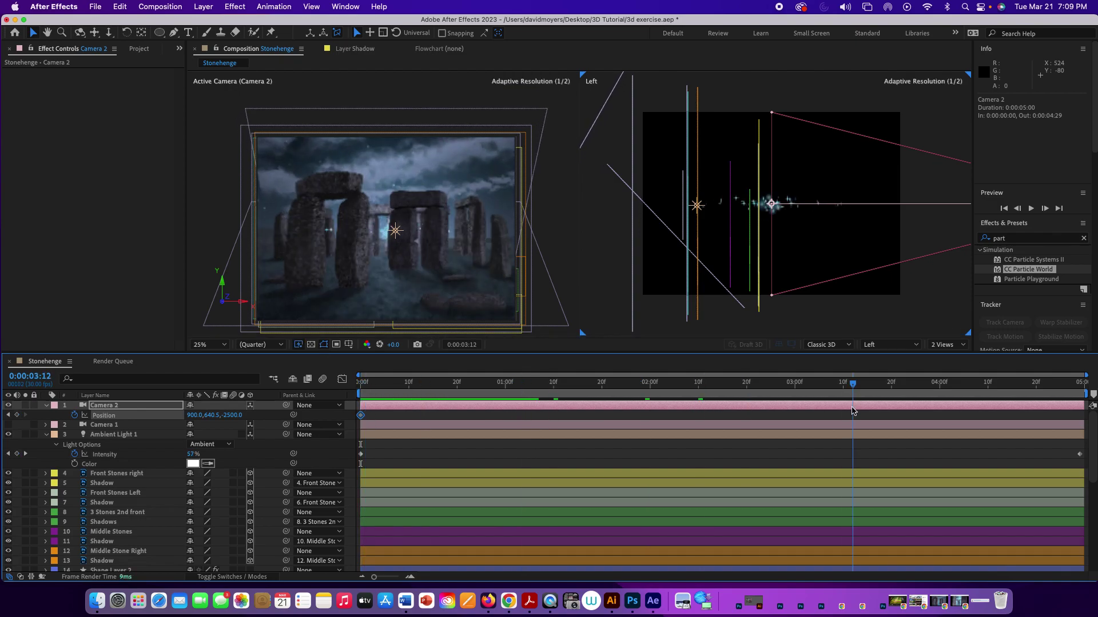
{"action": "left_click_drag", "start_coordinate": [901, 412], "coordinate": [921, 415]}
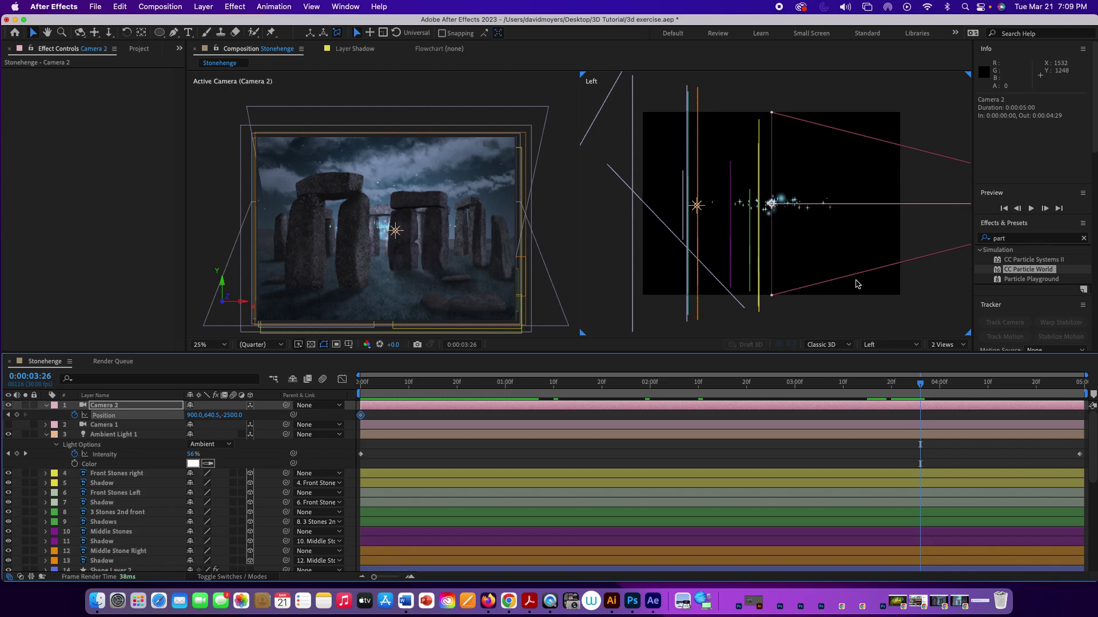
{"action": "key", "text": "comma"}
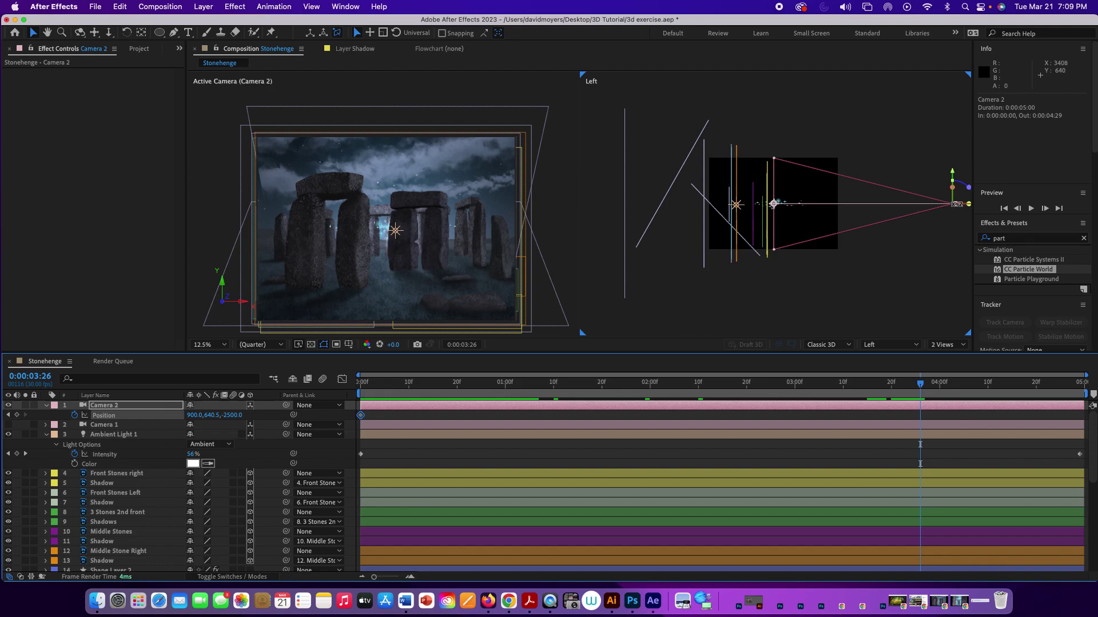
{"action": "left_click_drag", "start_coordinate": [956, 204], "coordinate": [827, 204]}
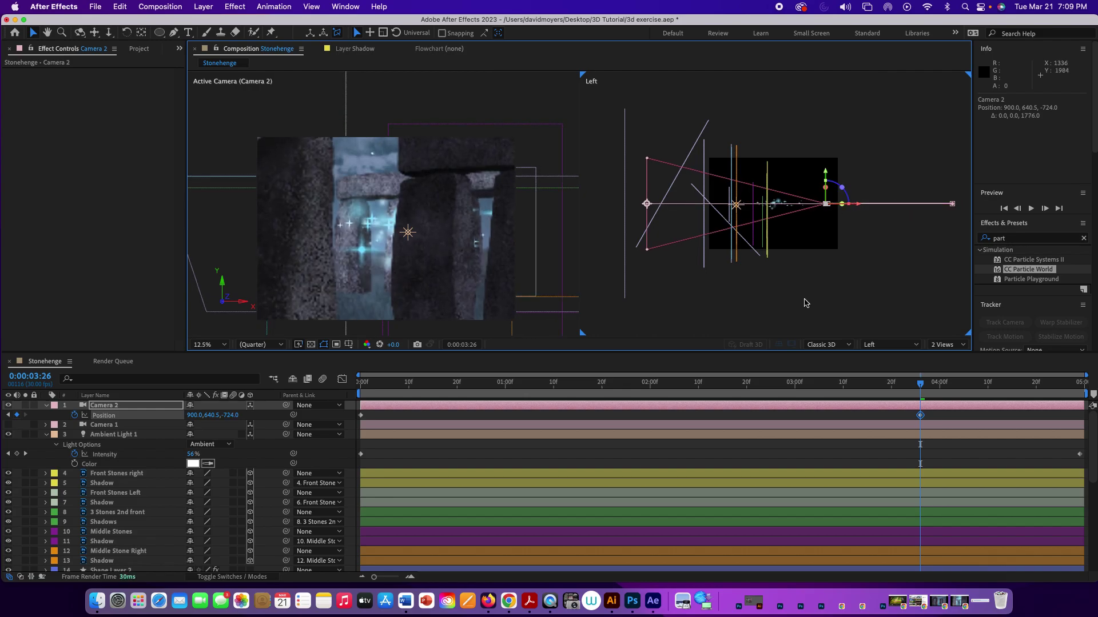
Preview Camera 2's push-in through the stones and return the playhead to the first frame
{"action": "key", "text": "space"}
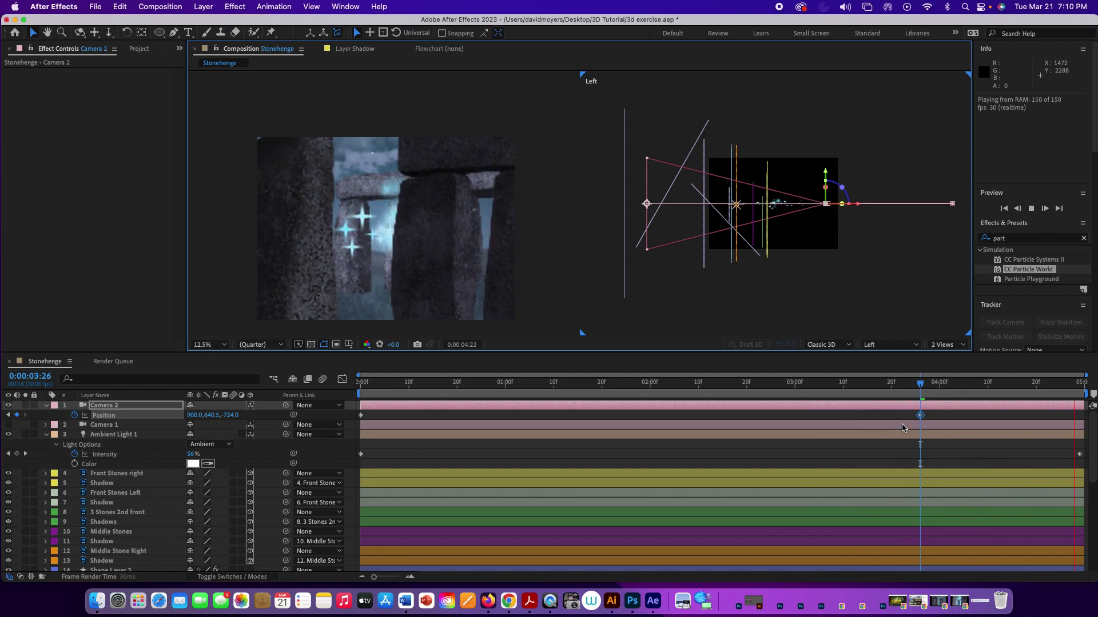
{"action": "left_click", "coordinate": [607, 390]}
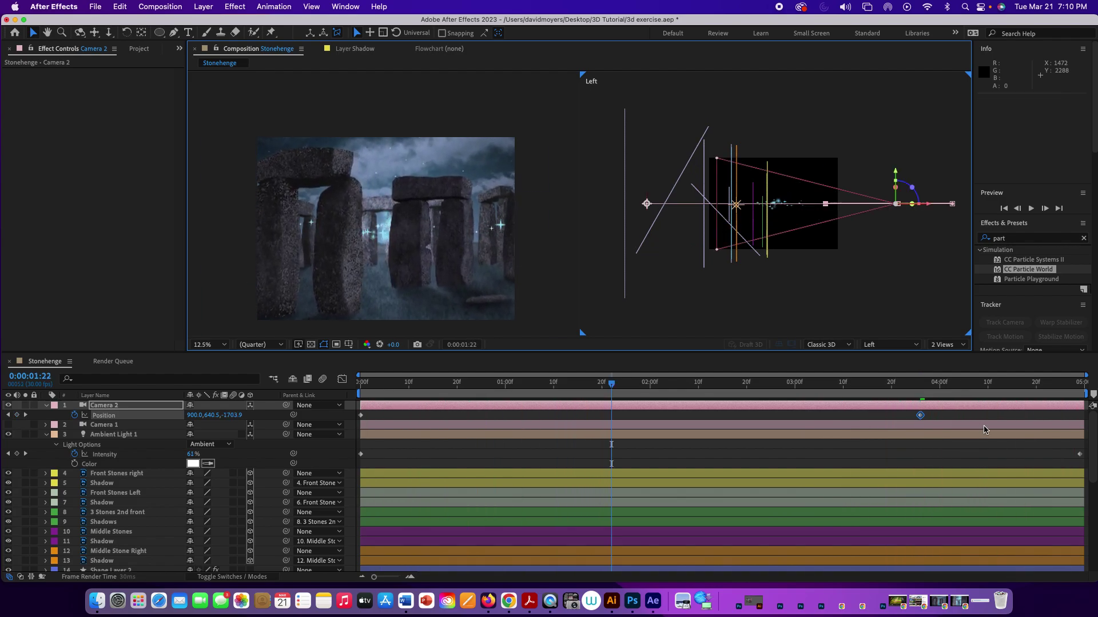
{"action": "left_click_drag", "start_coordinate": [613, 387], "coordinate": [360, 388]}
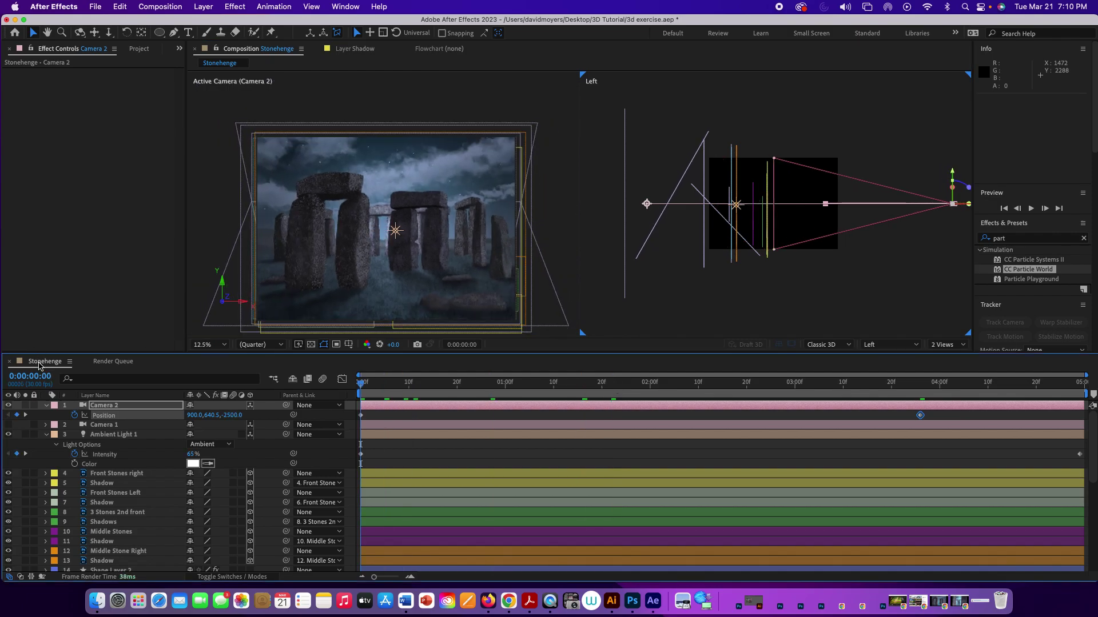
Expand Camera 2's Transform and Camera Options properties and add a Point of Interest keyframe at the first frame
{"action": "left_click", "coordinate": [46, 407]}
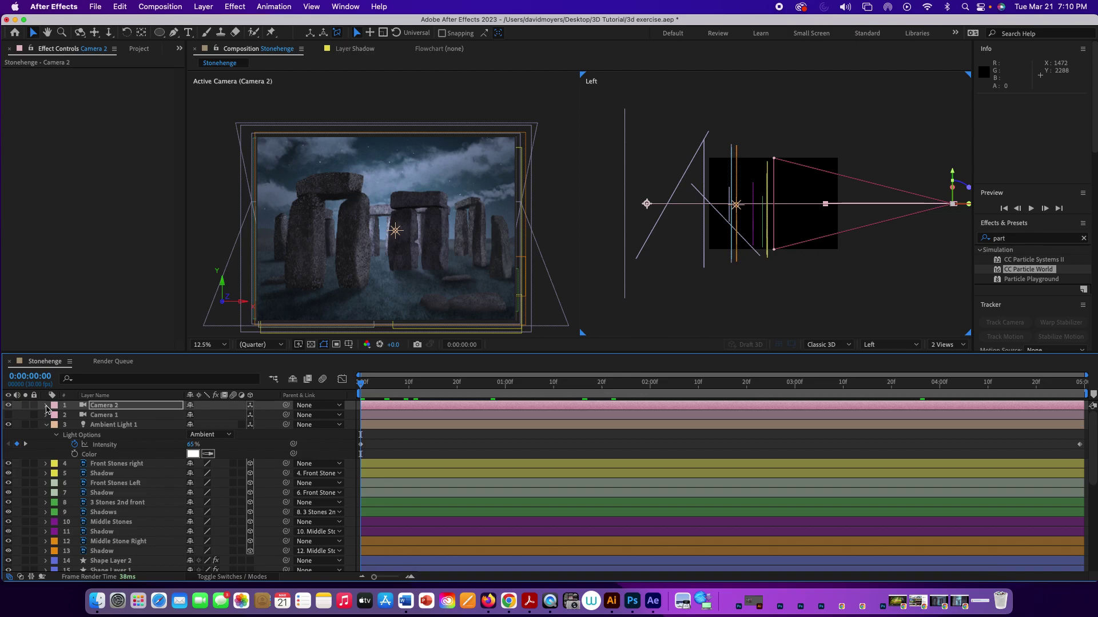
{"action": "left_click", "coordinate": [47, 406]}
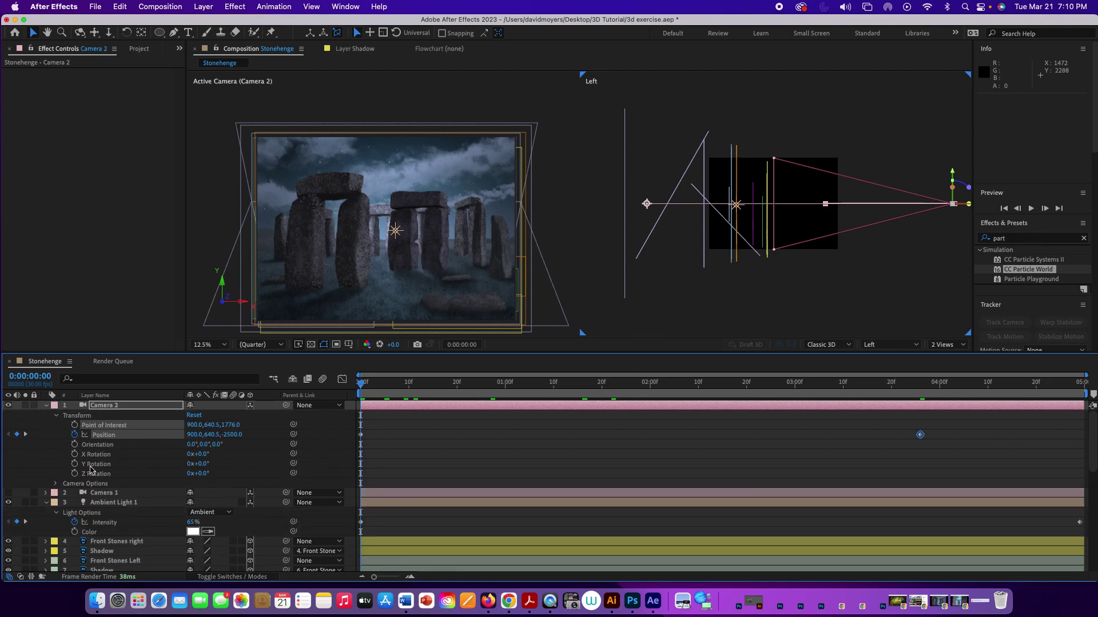
{"action": "left_click", "coordinate": [55, 483]}
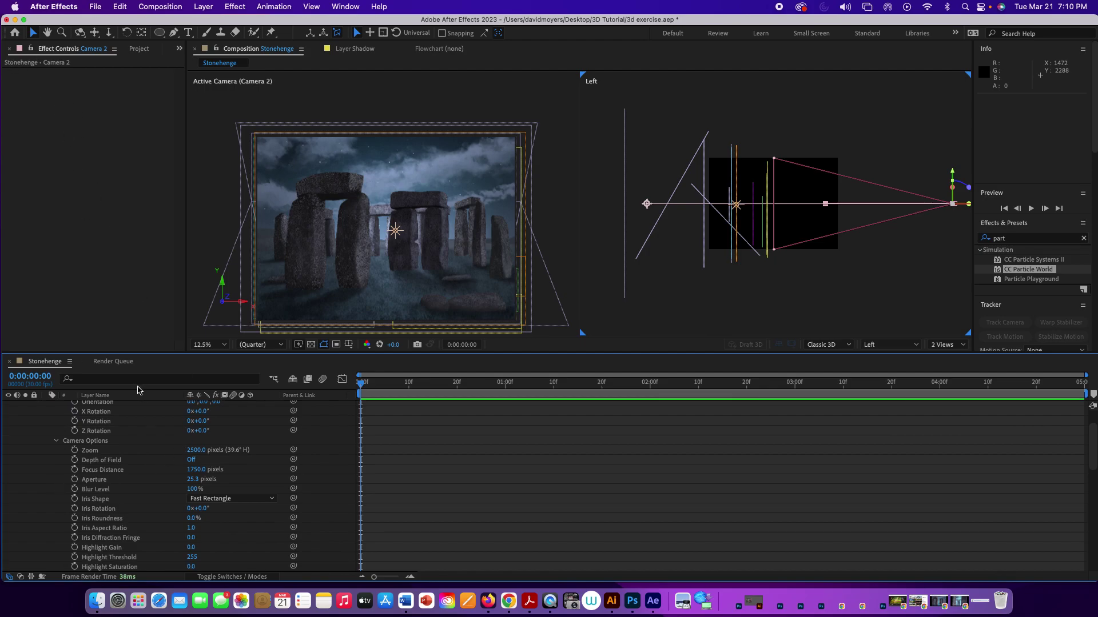
{"action": "scroll", "coordinate": [169, 467], "scroll_direction": "up", "scroll_amount": 2}
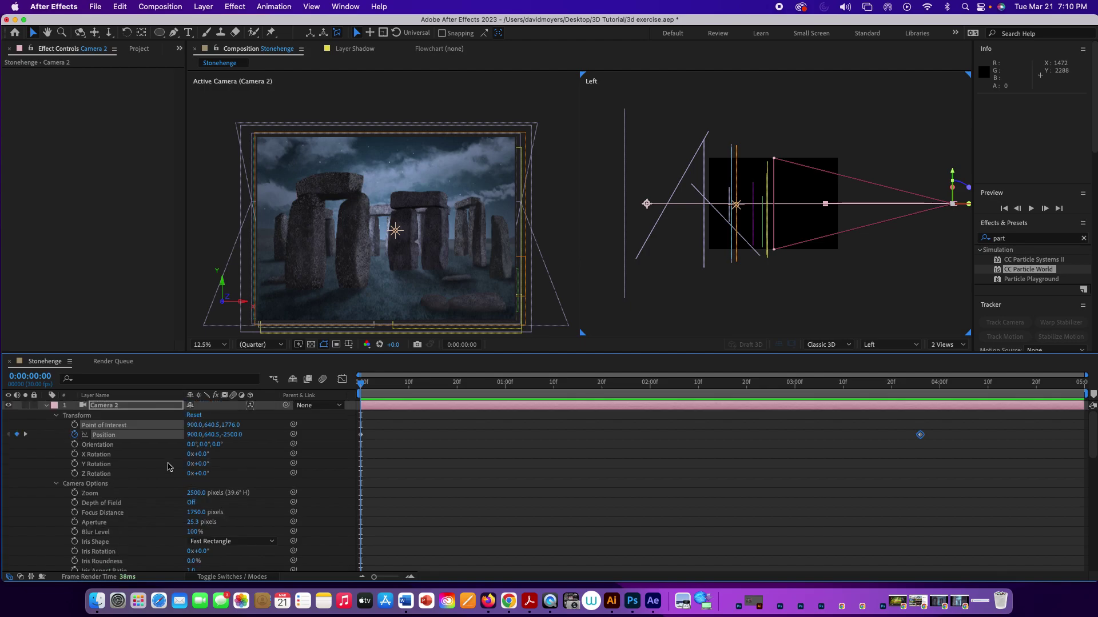
{"action": "left_click", "coordinate": [74, 424]}
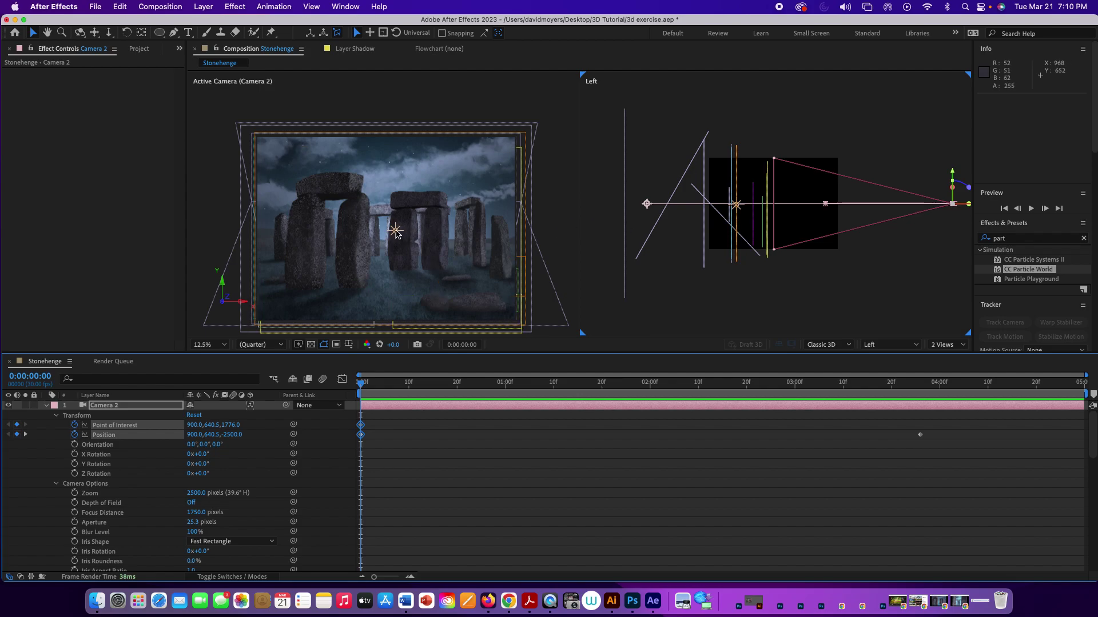
At 0:00:03:26, set Camera 2's Point of Interest to Z 1514, undoing an accidental Point Light 1 move
{"action": "left_click_drag", "start_coordinate": [361, 382], "coordinate": [920, 403]}
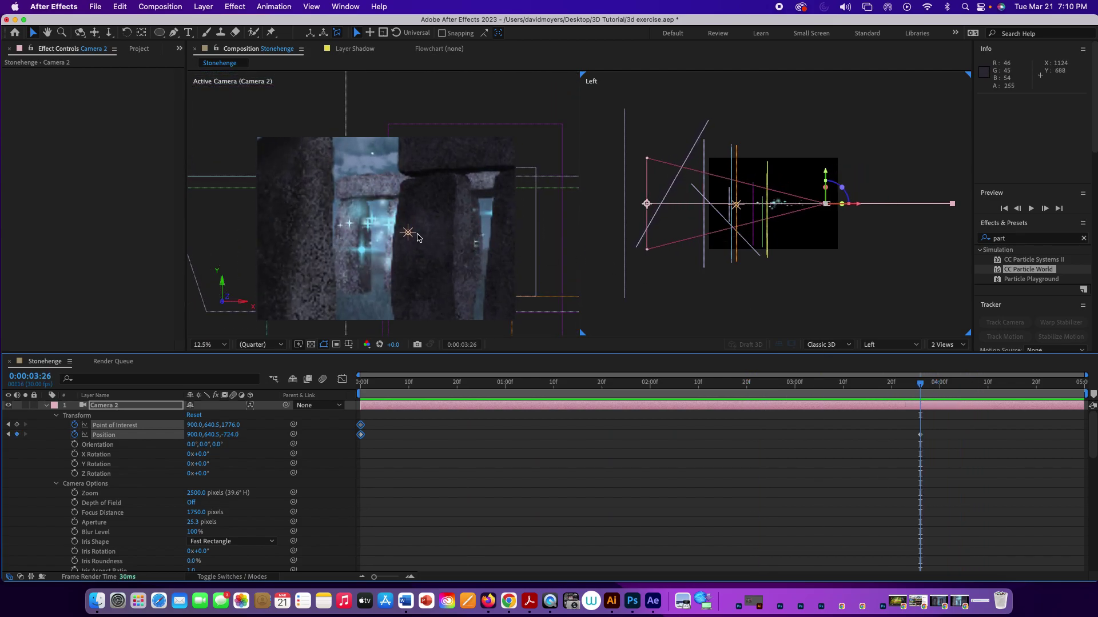
{"action": "left_click_drag", "start_coordinate": [408, 234], "coordinate": [386, 235]}
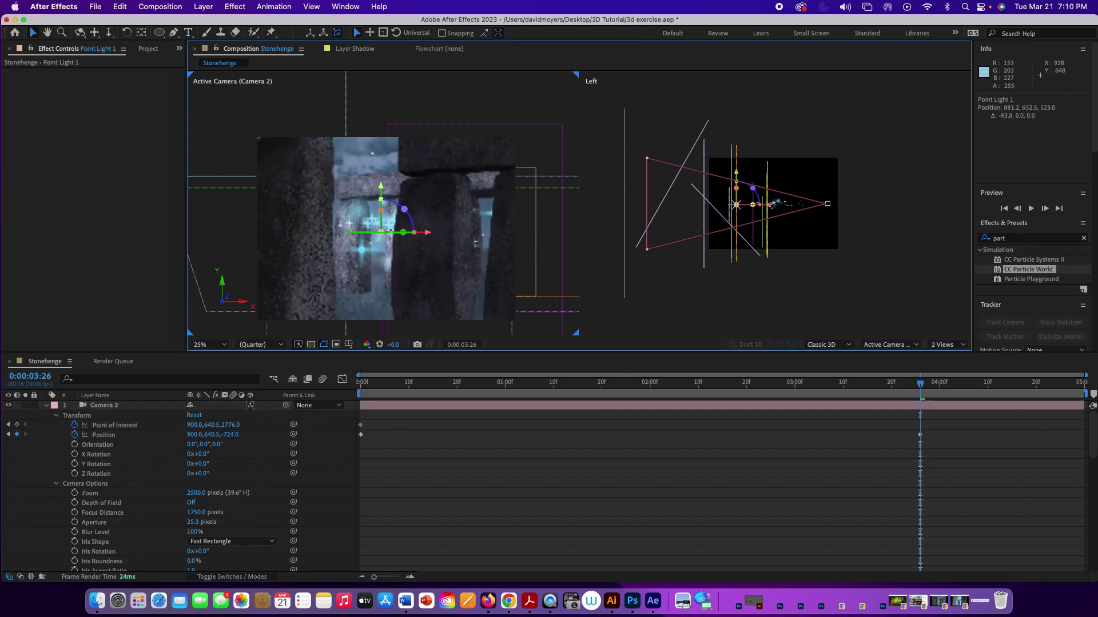
{"action": "key", "text": "super+z"}
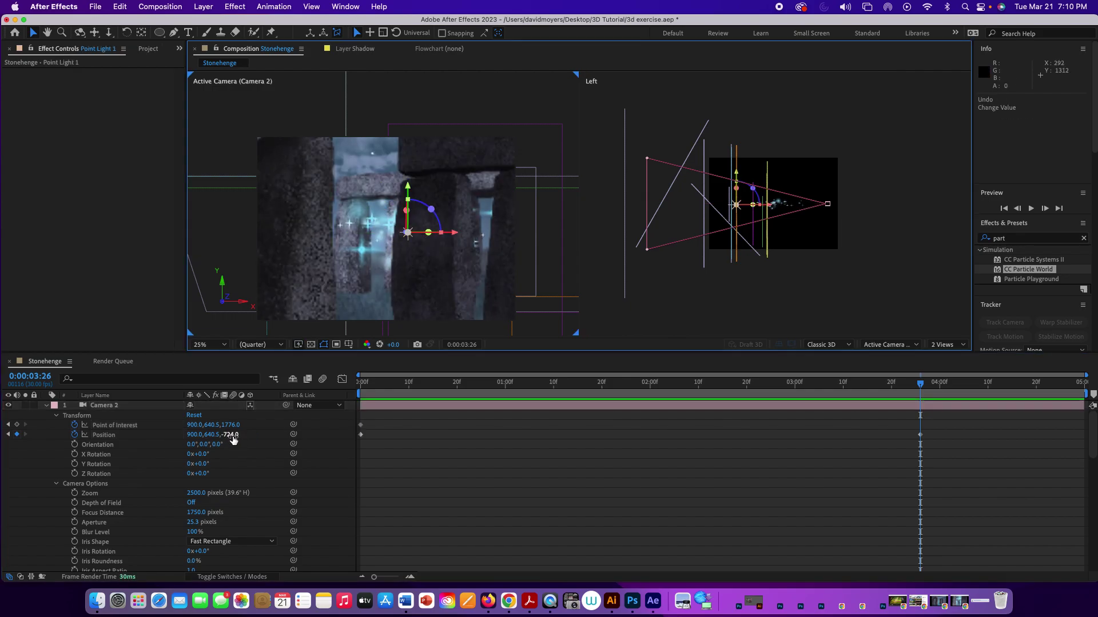
{"action": "left_click_drag", "start_coordinate": [233, 430], "coordinate": [4, 412]}
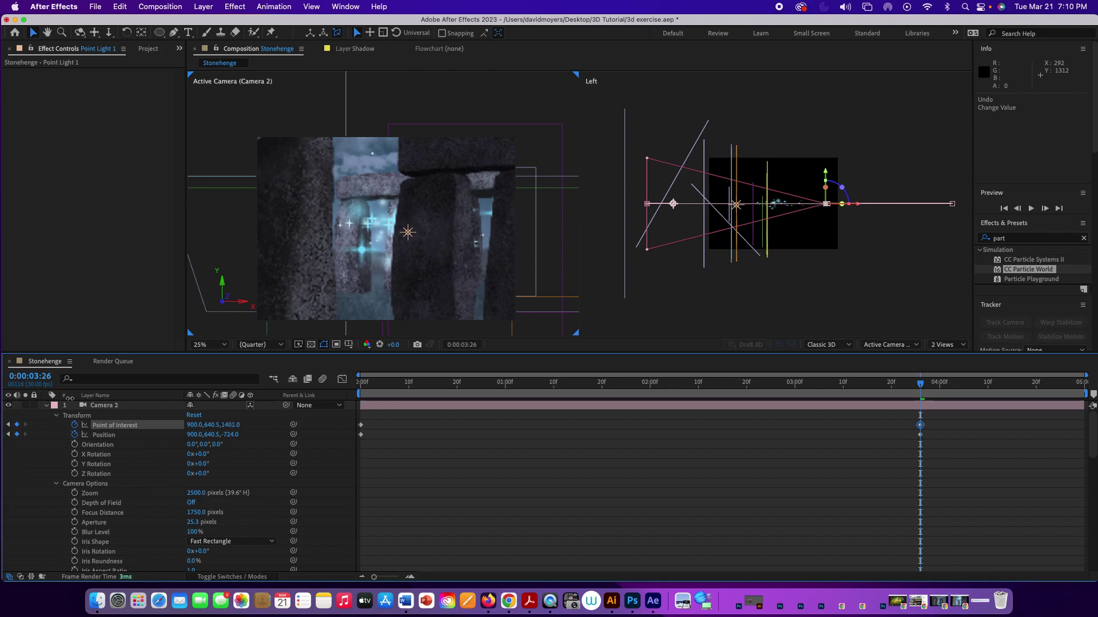
{"action": "left_click_drag", "start_coordinate": [70, 398], "coordinate": [134, 399]}
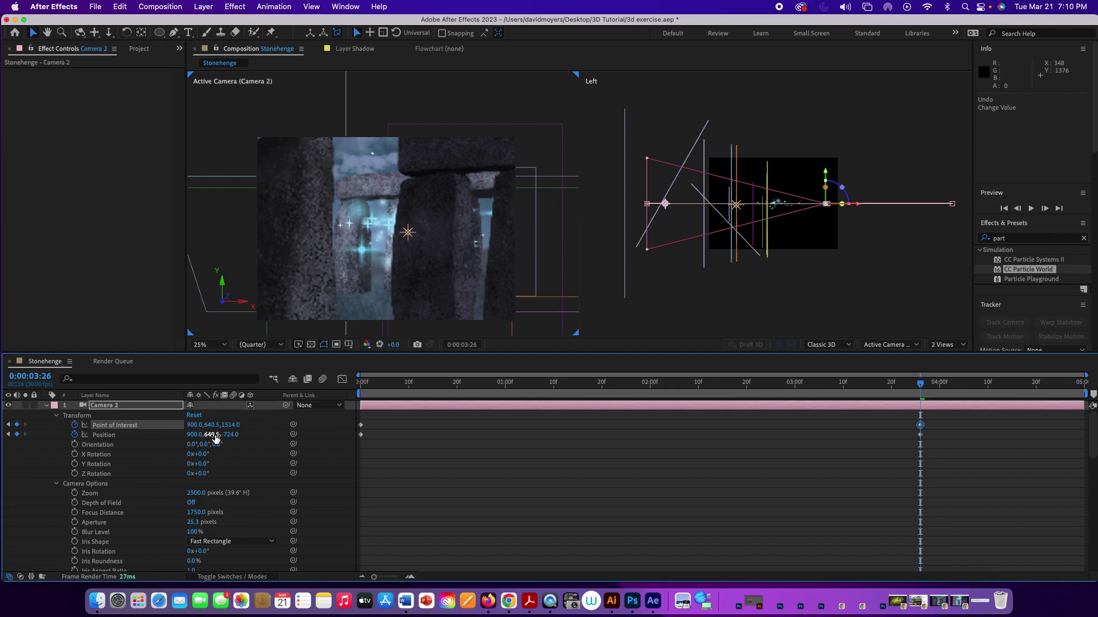
At the same frame, pull Camera 2's Position back to Z -853 and set its Point of Interest to Z 506
{"action": "left_click_drag", "start_coordinate": [230, 439], "coordinate": [156, 436]}
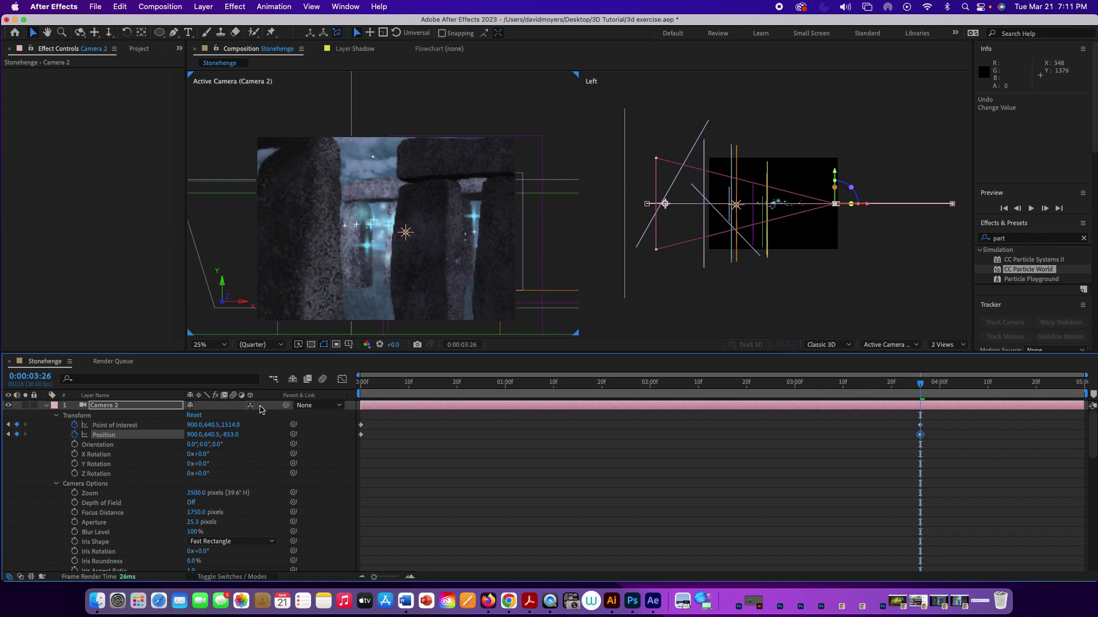
{"action": "left_click_drag", "start_coordinate": [233, 429], "coordinate": [123, 415]}
{"action": "left_click_drag", "start_coordinate": [233, 424], "coordinate": [78, 418]}
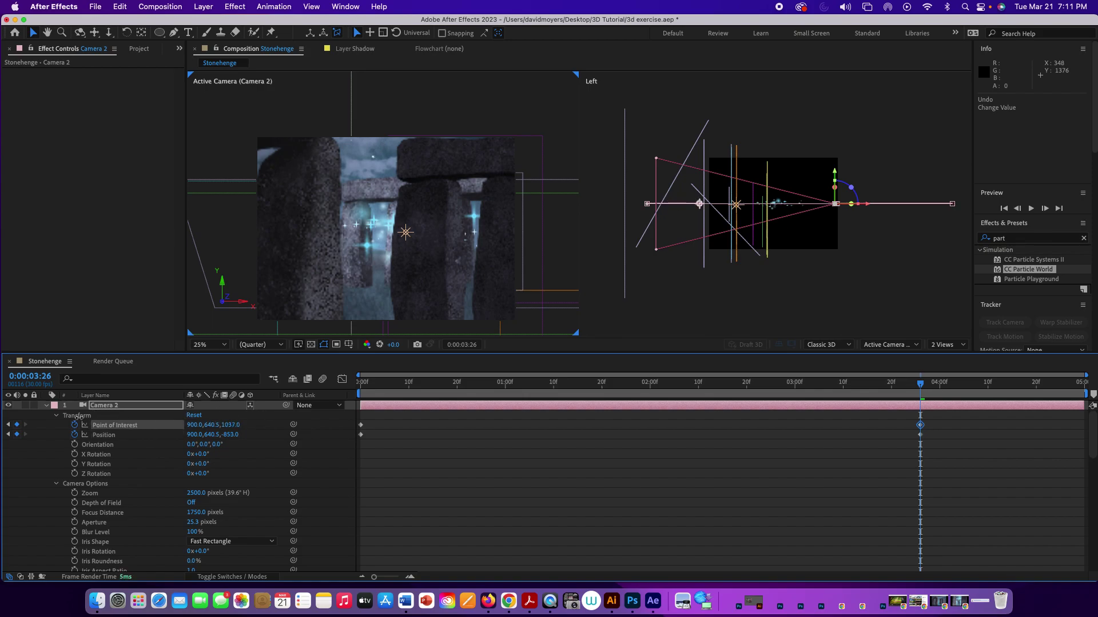
{"action": "left_click_drag", "start_coordinate": [227, 427], "coordinate": [192, 426]}
{"action": "left_click_drag", "start_coordinate": [232, 429], "coordinate": [117, 426]}
Play the revised camera move from the start and bring the playhead back to the first frame
{"action": "left_click_drag", "start_coordinate": [921, 386], "coordinate": [334, 378]}
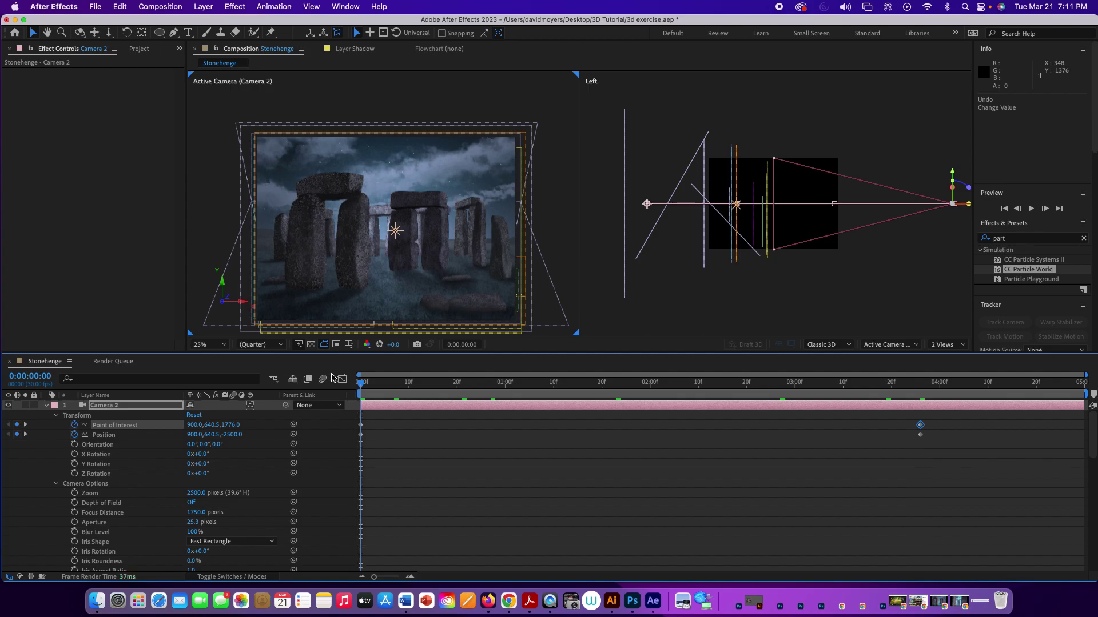
{"action": "key", "text": "space"}
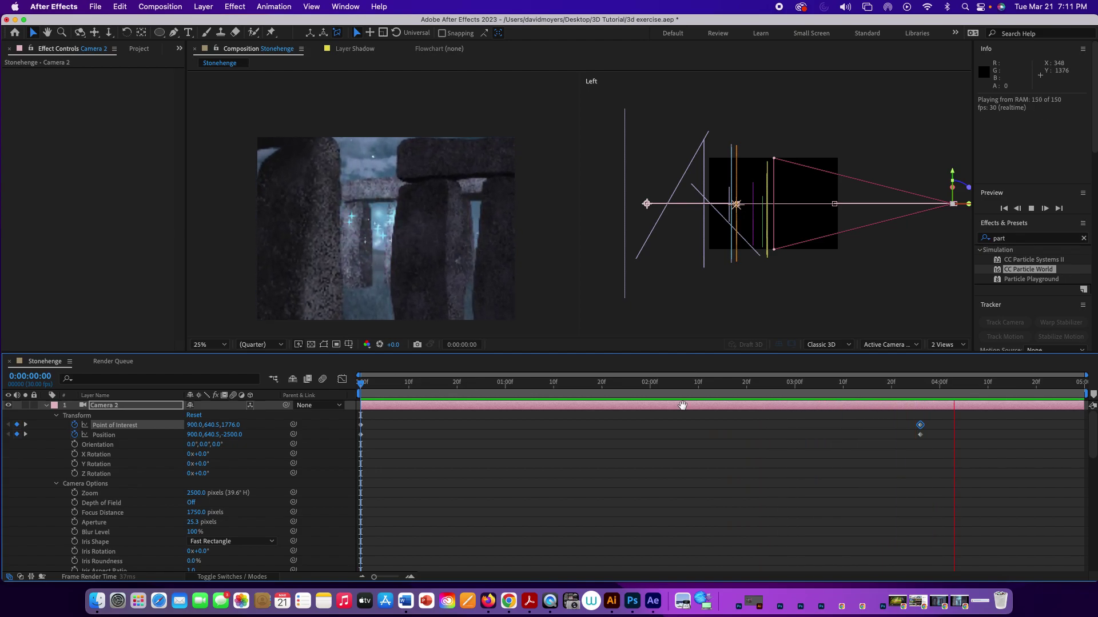
{"action": "left_click", "coordinate": [964, 382]}
{"action": "left_click_drag", "start_coordinate": [963, 383], "coordinate": [329, 388]}
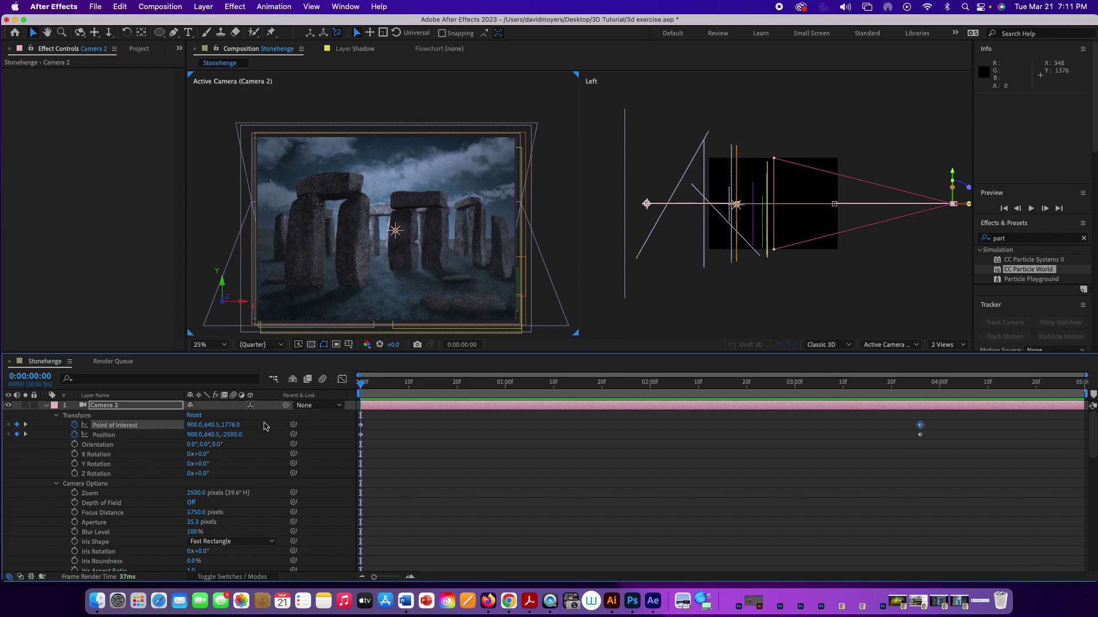
Set Camera 2's Point of Interest to Z 518 at the first frame
{"action": "mouse_move", "coordinate": [238, 426]}
{"action": "left_mouse_down"}
{"action": "mouse_move", "coordinate": [251, 426]}
{"action": "mouse_move", "coordinate": [2, 394]}
{"action": "left_mouse_up"}
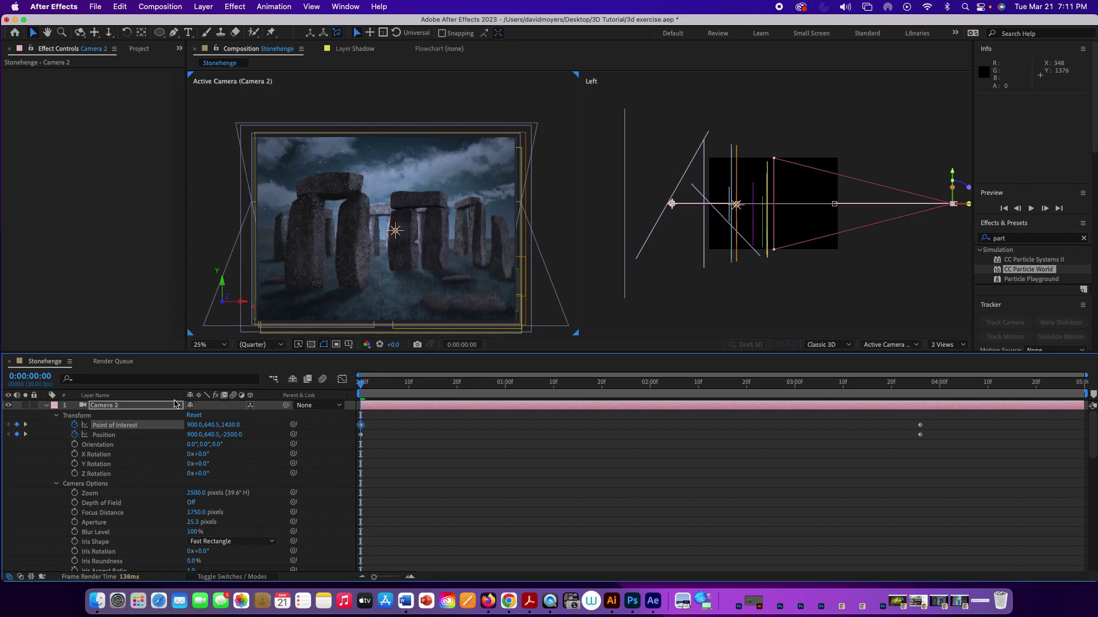
{"action": "left_click_drag", "start_coordinate": [228, 426], "coordinate": [3, 409]}
{"action": "left_click_drag", "start_coordinate": [232, 425], "coordinate": [121, 421]}
{"action": "left_click_drag", "start_coordinate": [234, 427], "coordinate": [175, 426]}
Turn on Camera 2's Depth of Field with a Focus Distance of 1532 pixels and preview the animation
{"action": "left_click", "coordinate": [189, 503]}
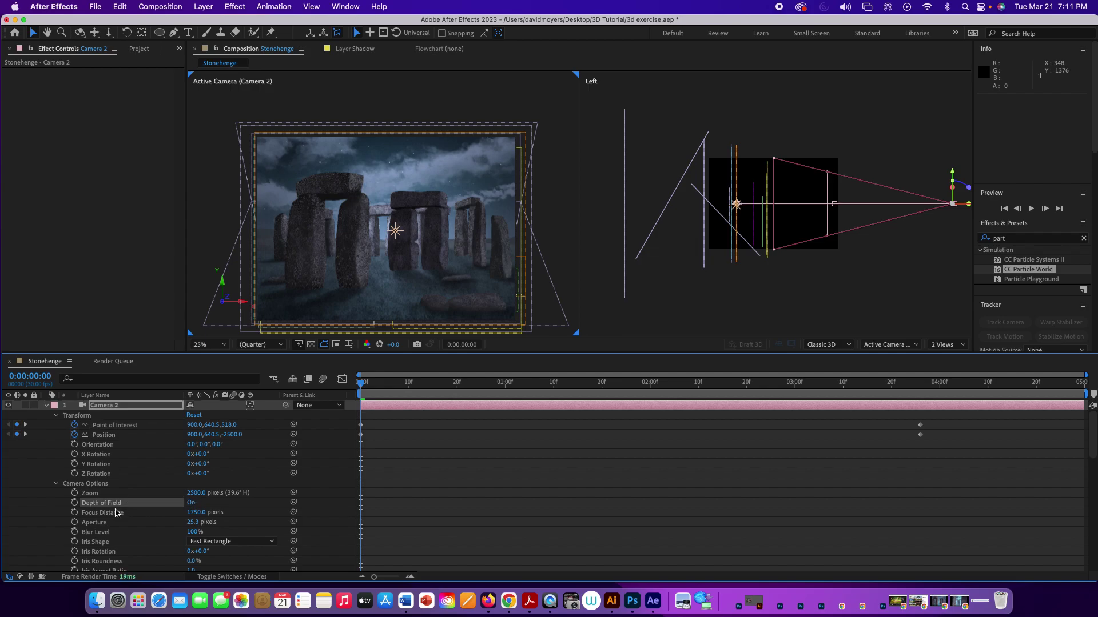
{"action": "left_click", "coordinate": [74, 503]}
{"action": "left_click", "coordinate": [75, 503]}
{"action": "left_click_drag", "start_coordinate": [200, 517], "coordinate": [69, 507]}
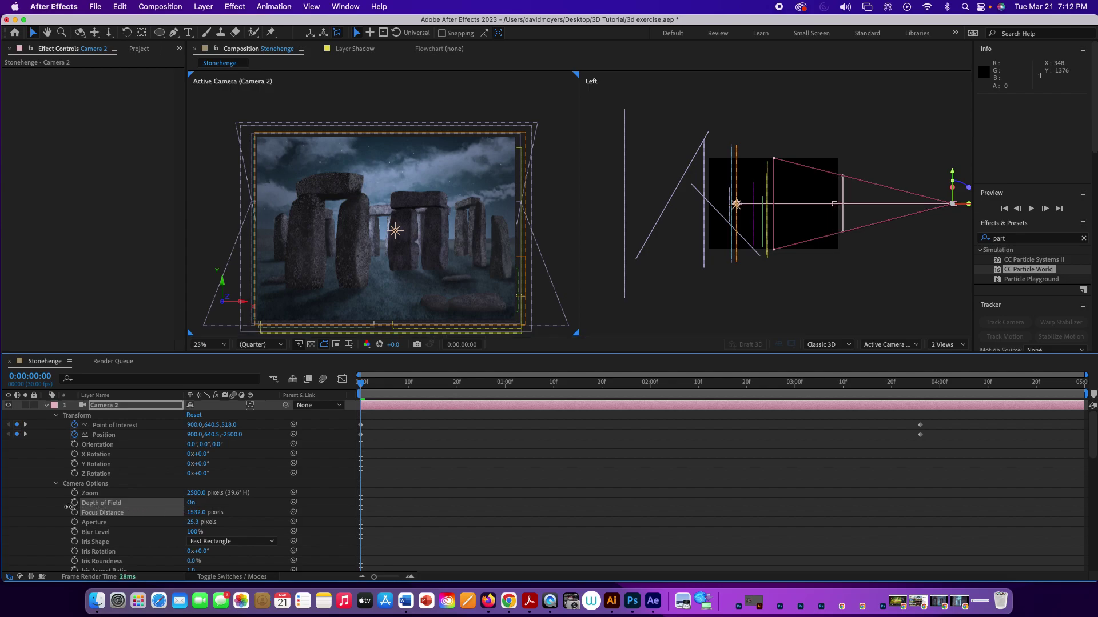
{"action": "key", "text": "space"}
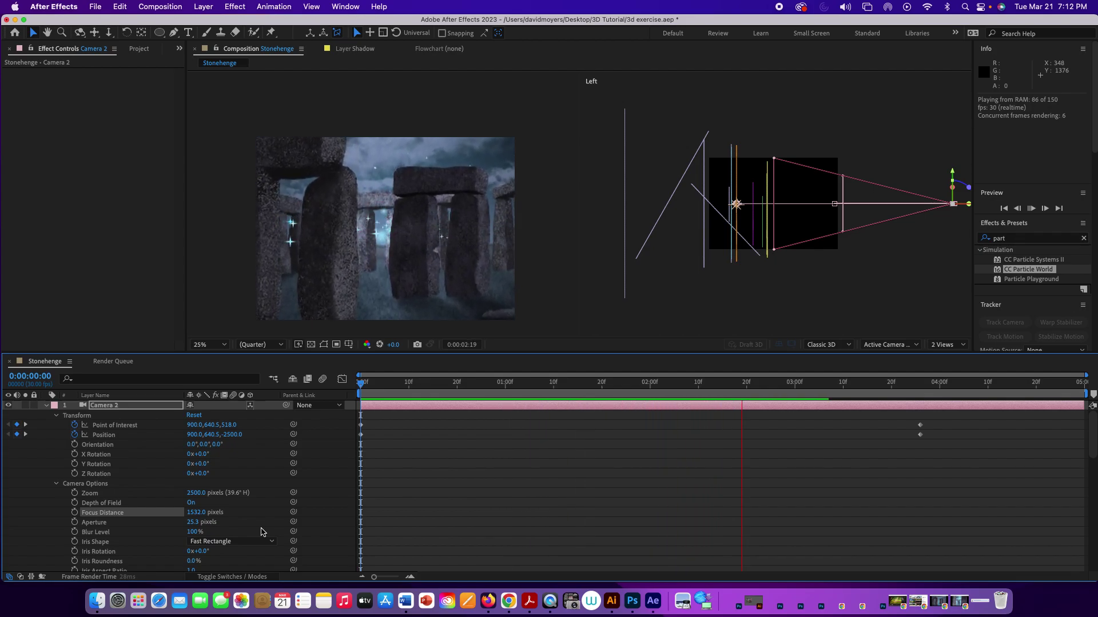
{"action": "key", "text": "space"}
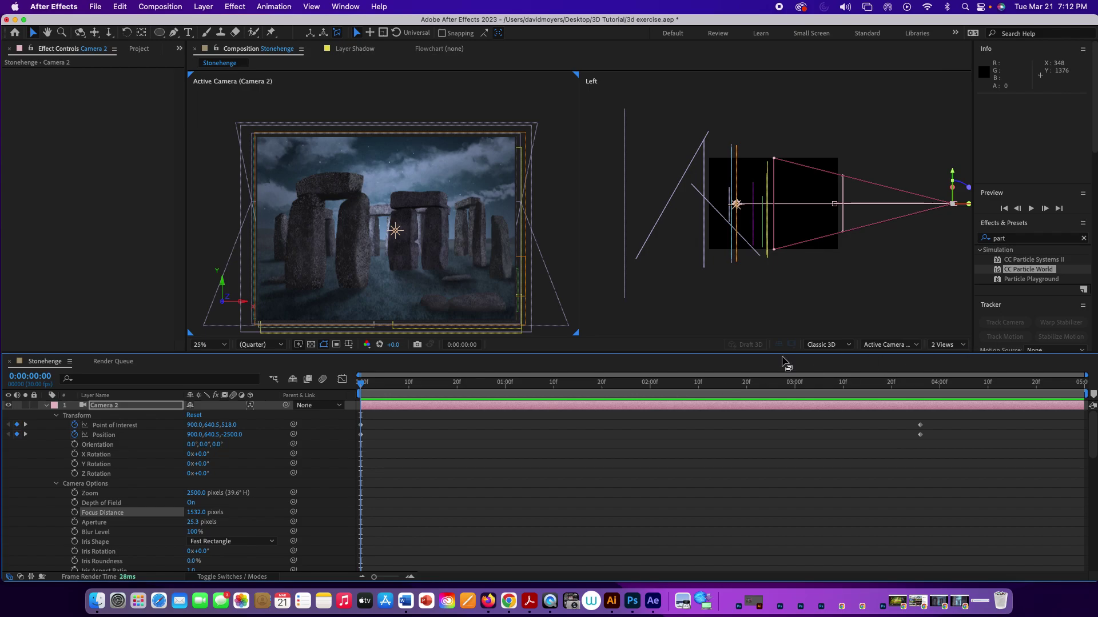
Check the focus at 0:00:03:26, set Camera 2's Focus Distance to 1334 pixels and return to the first frame
{"action": "left_click_drag", "start_coordinate": [362, 387], "coordinate": [921, 417]}
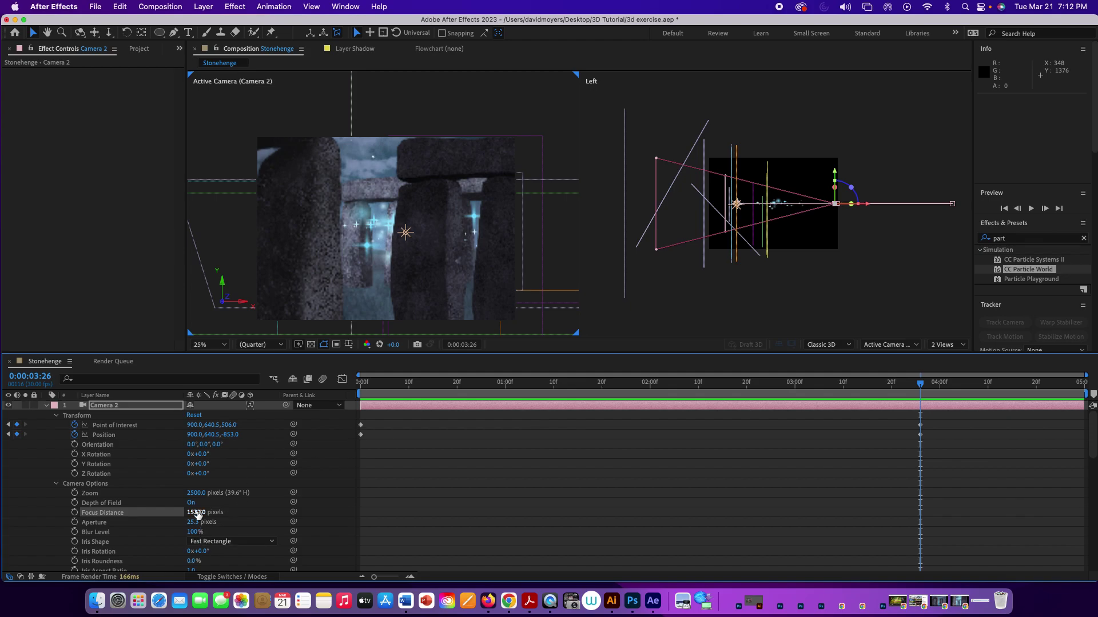
{"action": "left_click_drag", "start_coordinate": [197, 517], "coordinate": [217, 513]}
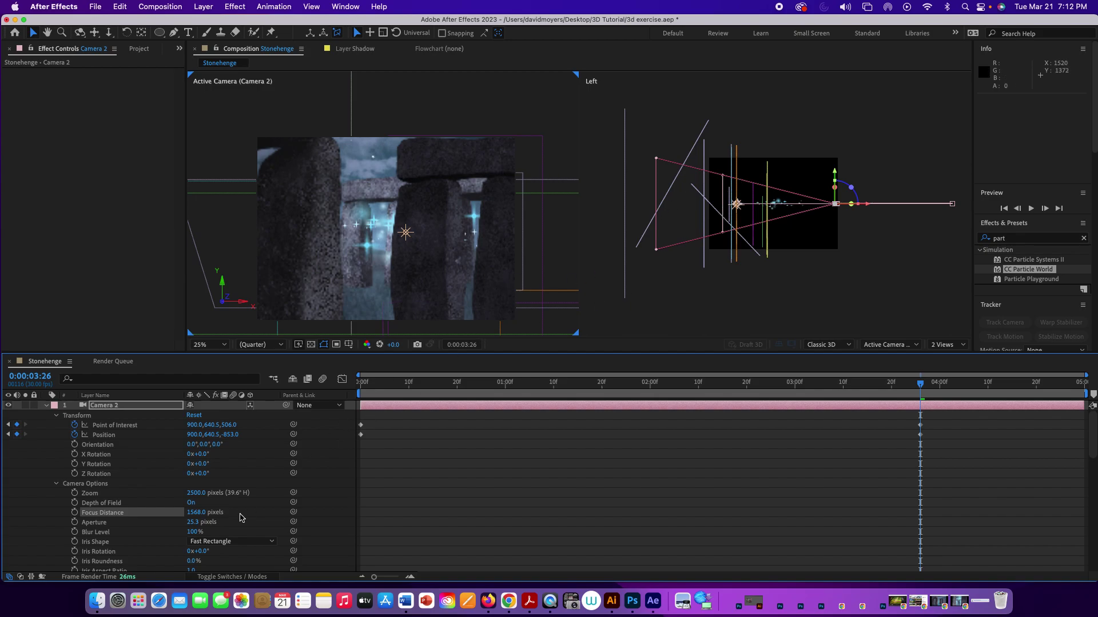
{"action": "left_click_drag", "start_coordinate": [217, 511], "coordinate": [53, 499]}
{"action": "left_click_drag", "start_coordinate": [918, 388], "coordinate": [272, 376]}
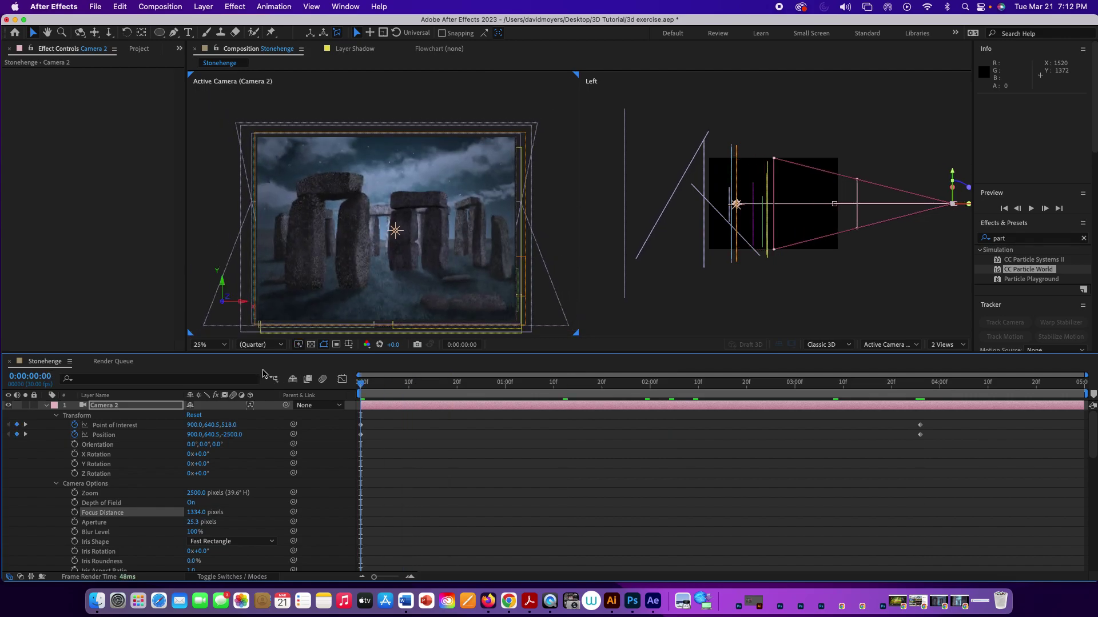
Set Camera 2's Focus Distance to 2483 pixels, preview the animation and return to the first frame
{"action": "left_click_drag", "start_coordinate": [202, 513], "coordinate": [843, 503]}
{"action": "key", "text": "space"}
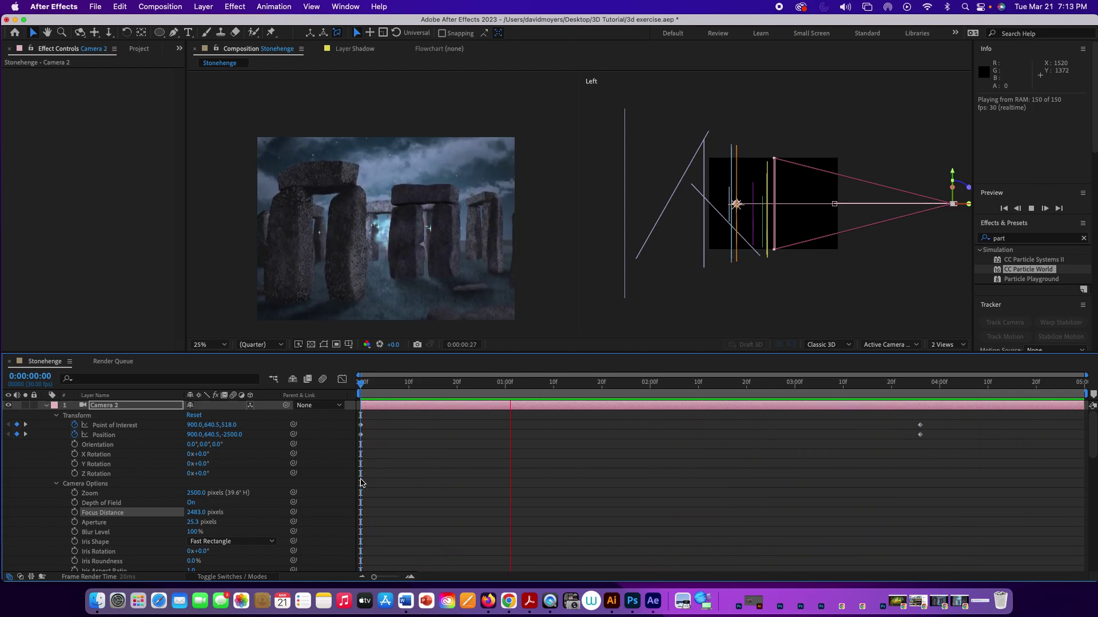
{"action": "key", "text": "space"}
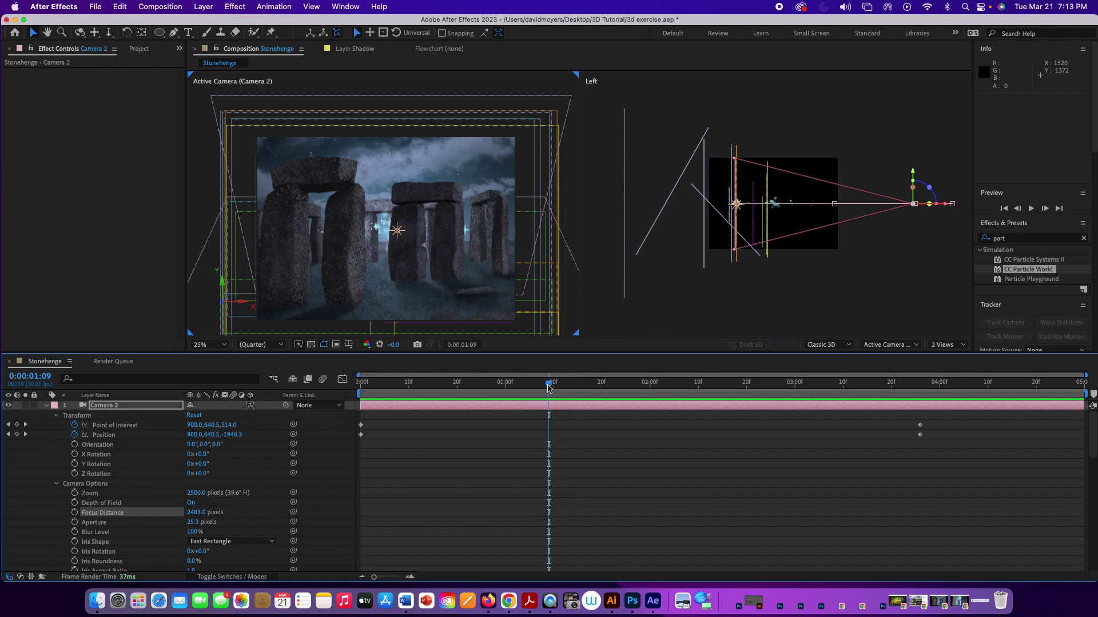
{"action": "left_click_drag", "start_coordinate": [547, 386], "coordinate": [361, 386]}
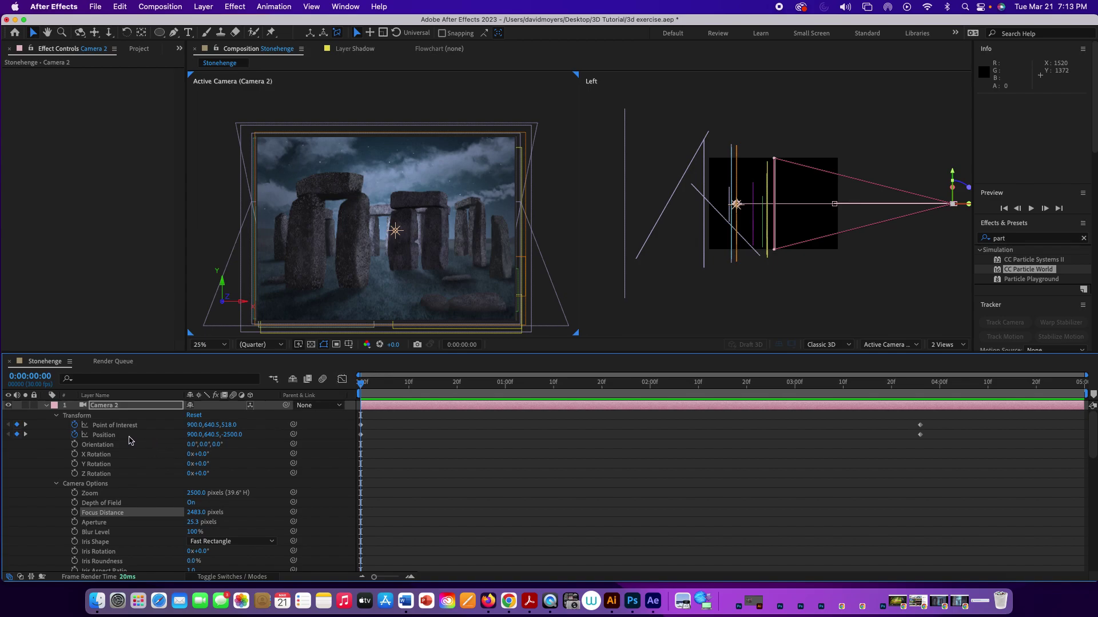
Keyframe Camera 2's Point of Interest to X 818, Y 631.5 at 0:00:03:26 and X 833, Y 678.5 at 0:00:04:29
{"action": "left_click_drag", "start_coordinate": [360, 389], "coordinate": [920, 394]}
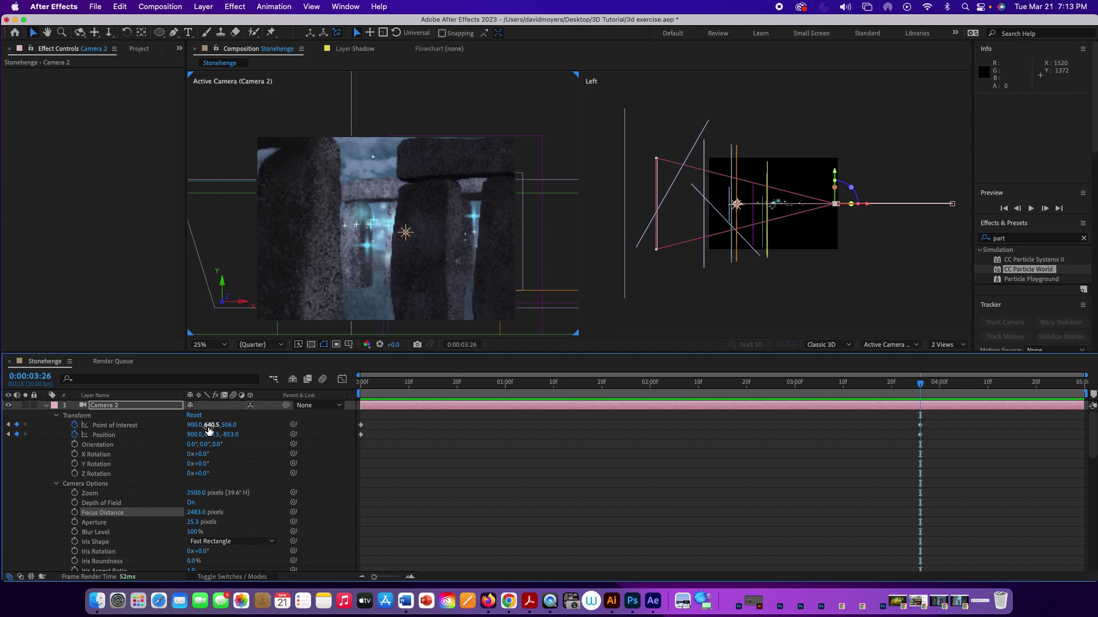
{"action": "left_click_drag", "start_coordinate": [210, 430], "coordinate": [147, 427]}
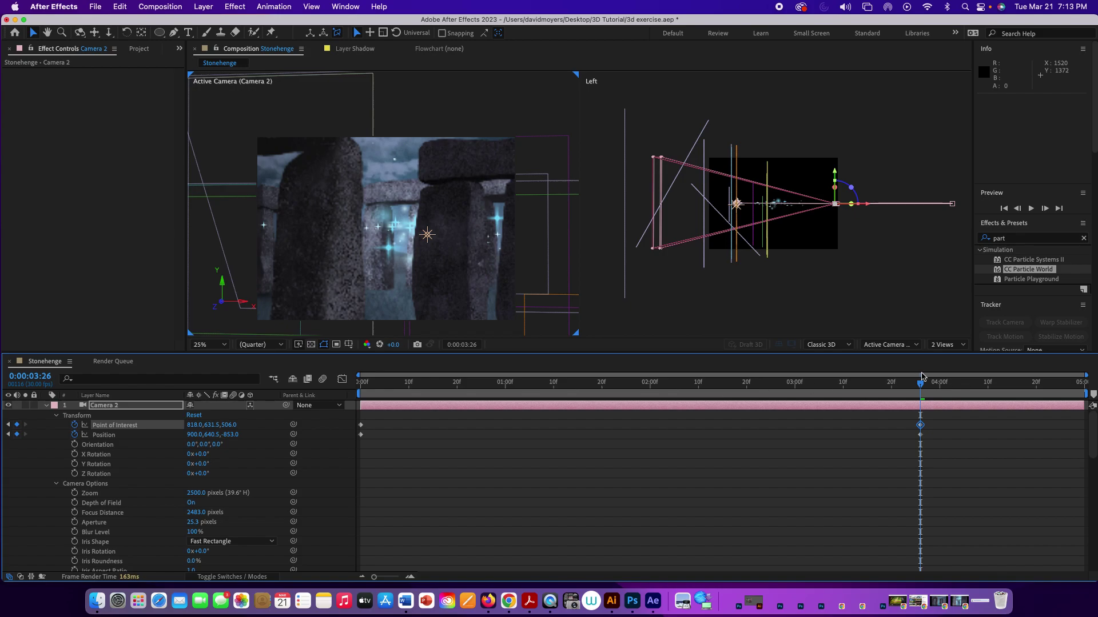
{"action": "left_click_drag", "start_coordinate": [921, 386], "coordinate": [1089, 394]}
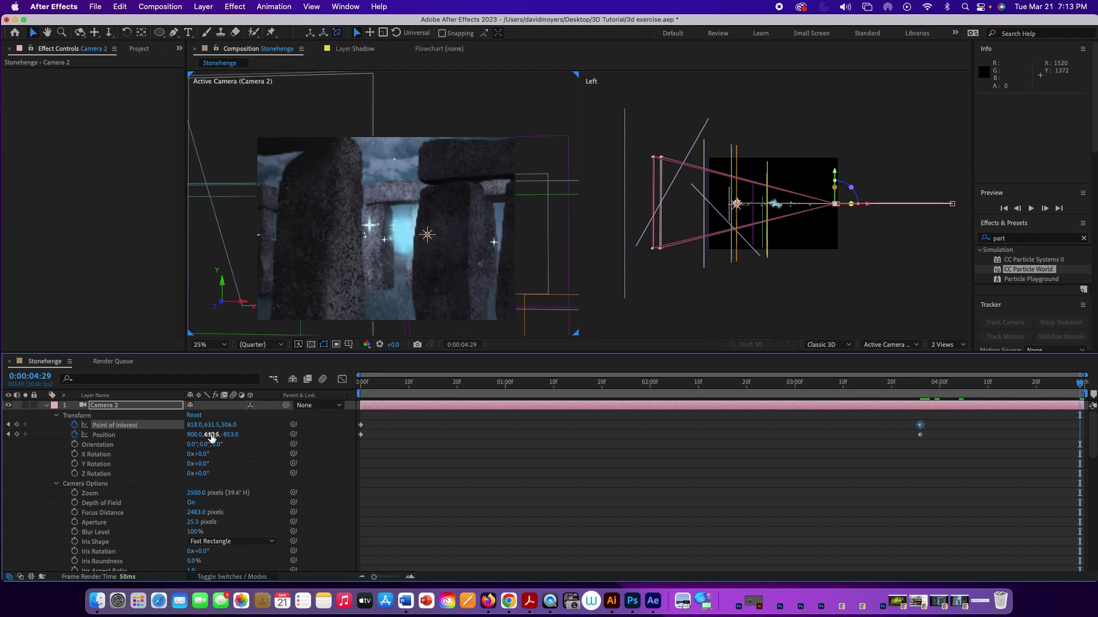
{"action": "mouse_move", "coordinate": [212, 426]}
{"action": "left_mouse_down"}
{"action": "mouse_move", "coordinate": [239, 425]}
{"action": "mouse_move", "coordinate": [204, 425]}
{"action": "left_mouse_up"}
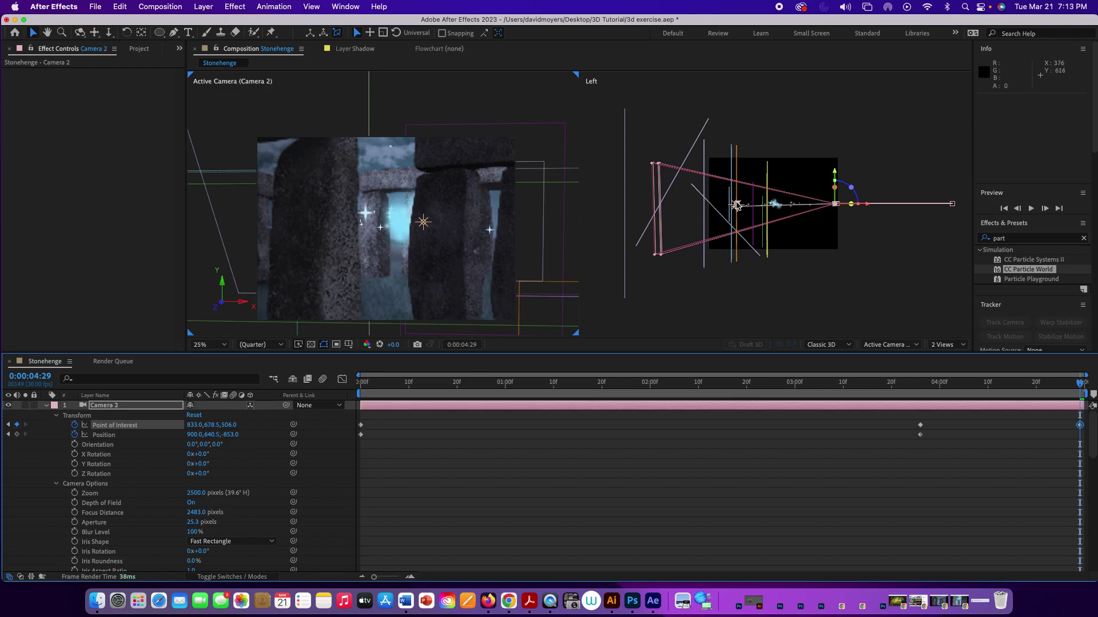
{"action": "left_click", "coordinate": [837, 207]}
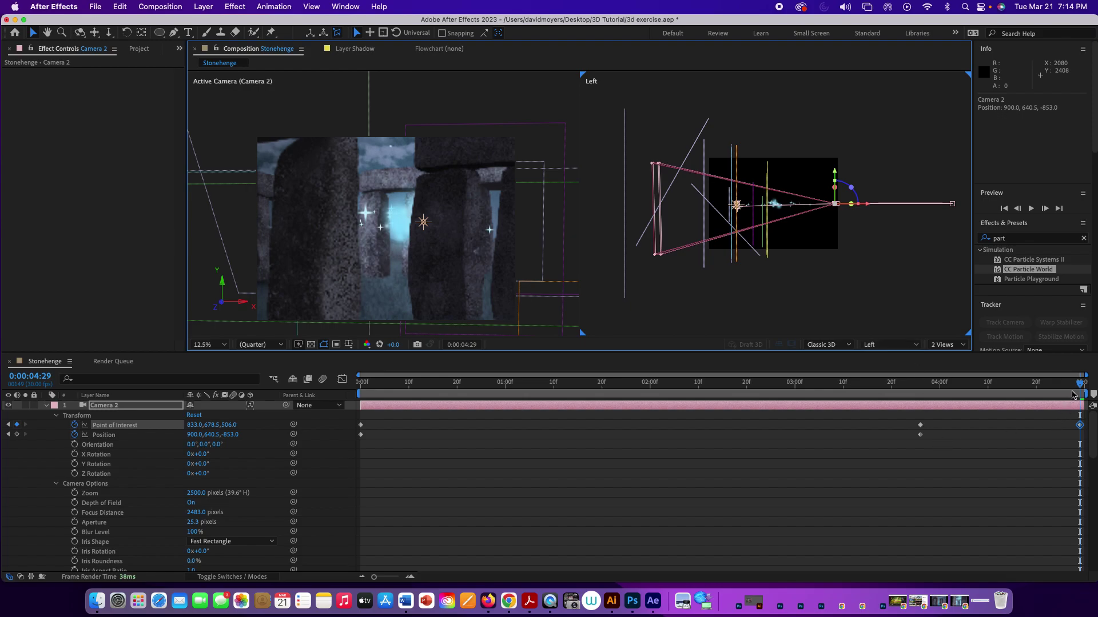
Preview the camera move from the first frame, check the final stretch from 0:00:03:26 and return to the start
{"action": "left_click_drag", "start_coordinate": [1080, 388], "coordinate": [657, 453]}
{"action": "key", "text": "Home"}
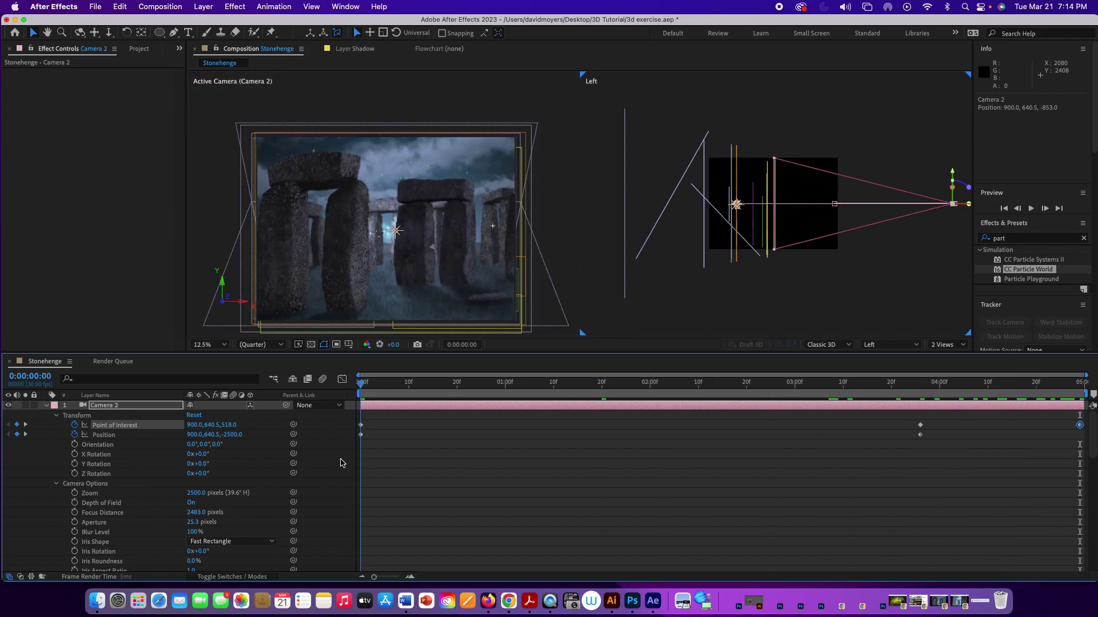
{"action": "key", "text": "space"}
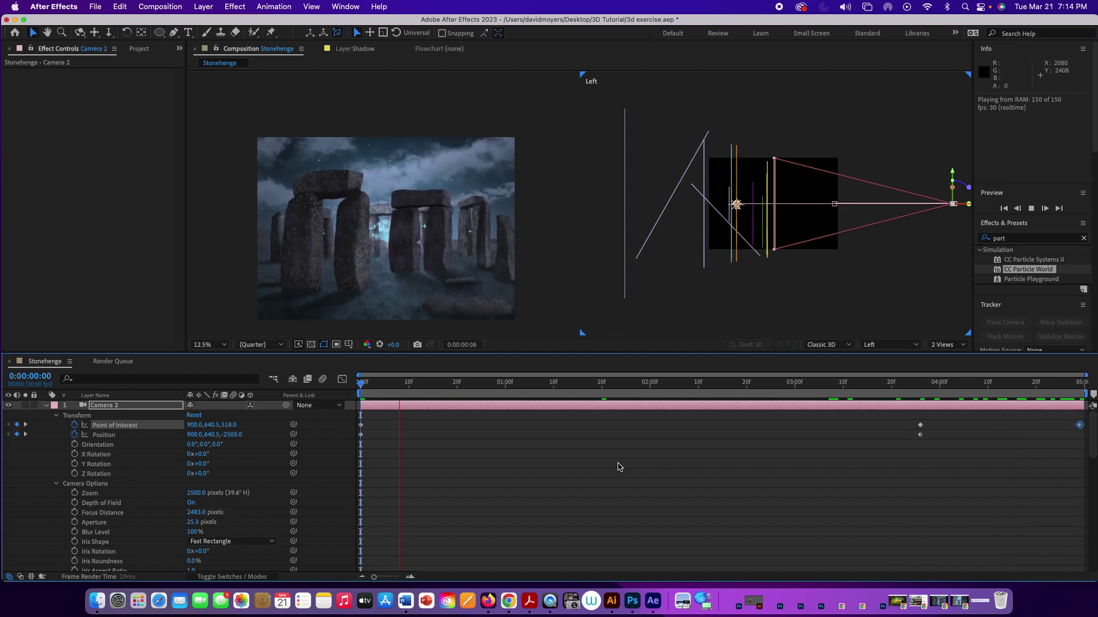
{"action": "key", "text": "space"}
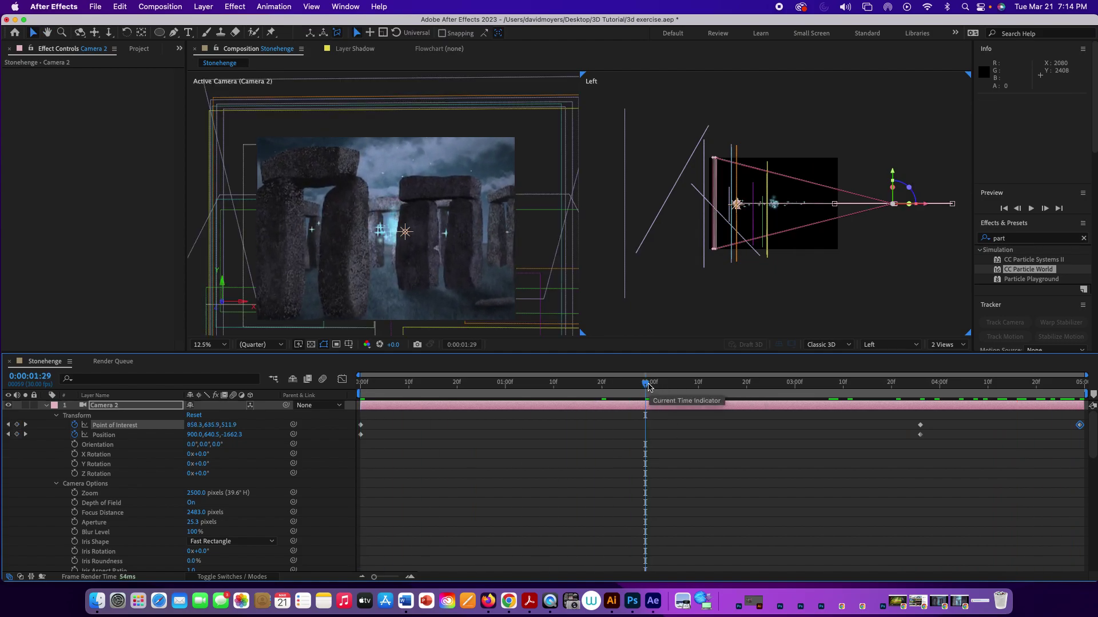
{"action": "key", "text": "Home"}
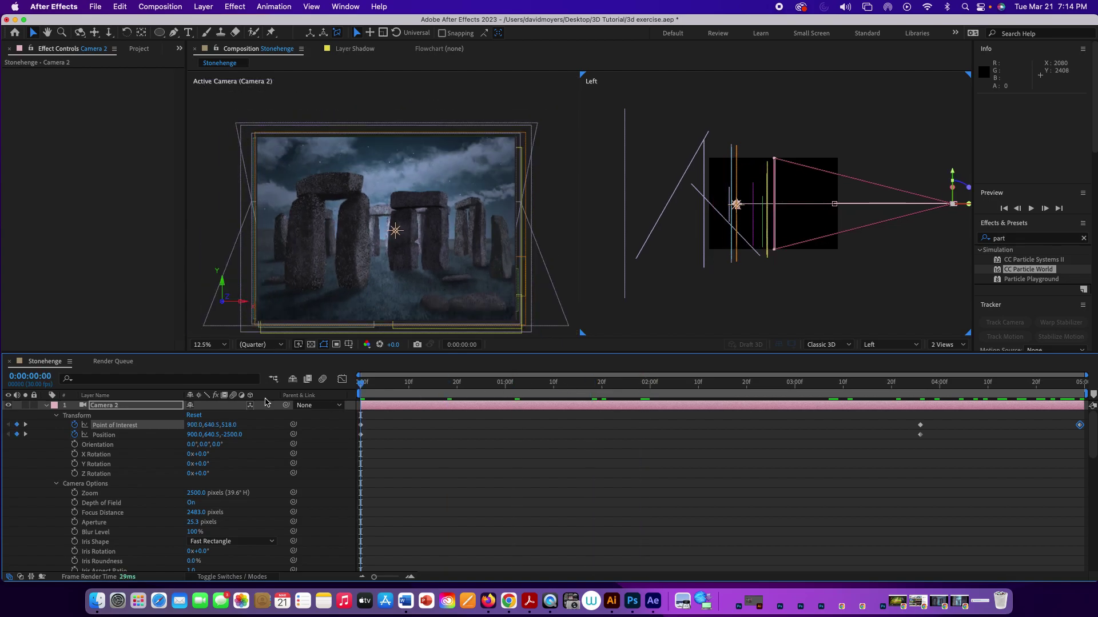
{"action": "left_click_drag", "start_coordinate": [361, 384], "coordinate": [920, 419]}
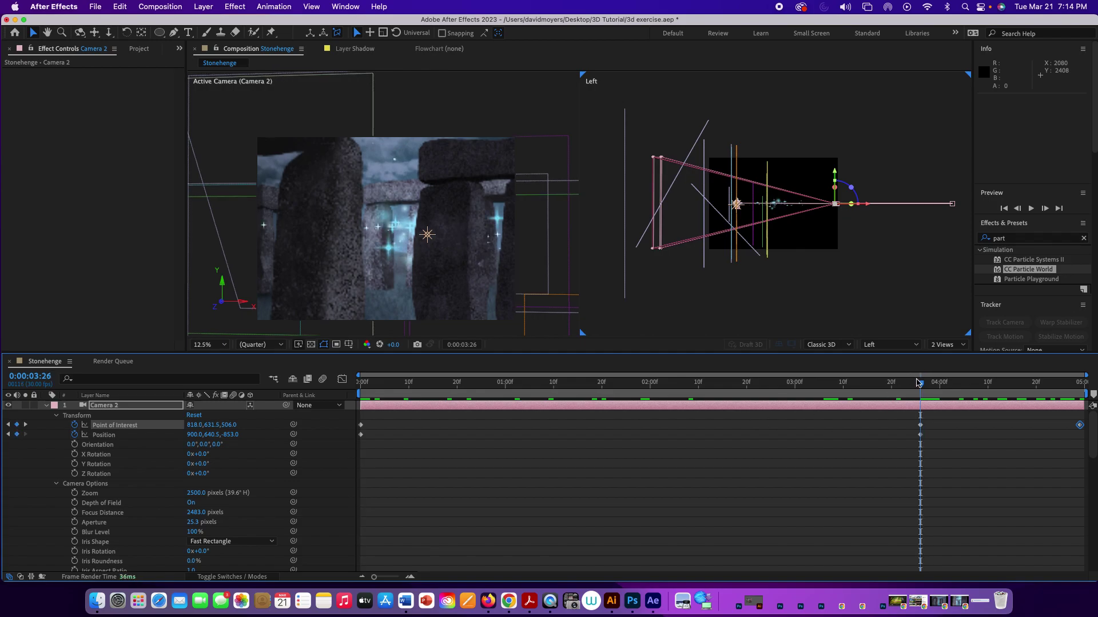
{"action": "key", "text": "space"}
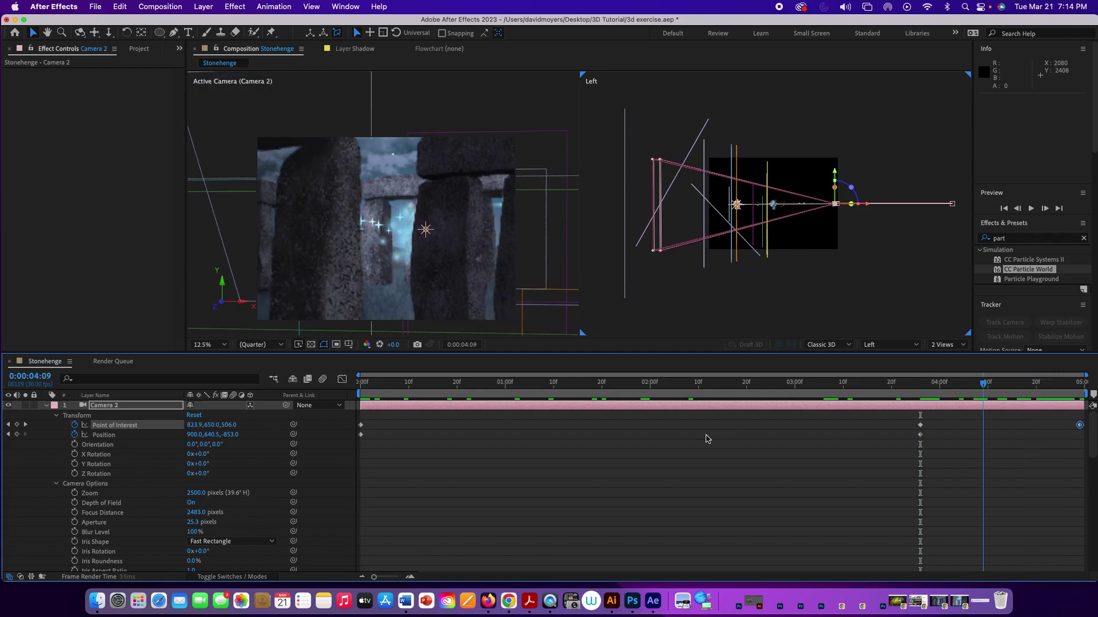
{"action": "key", "text": "space"}
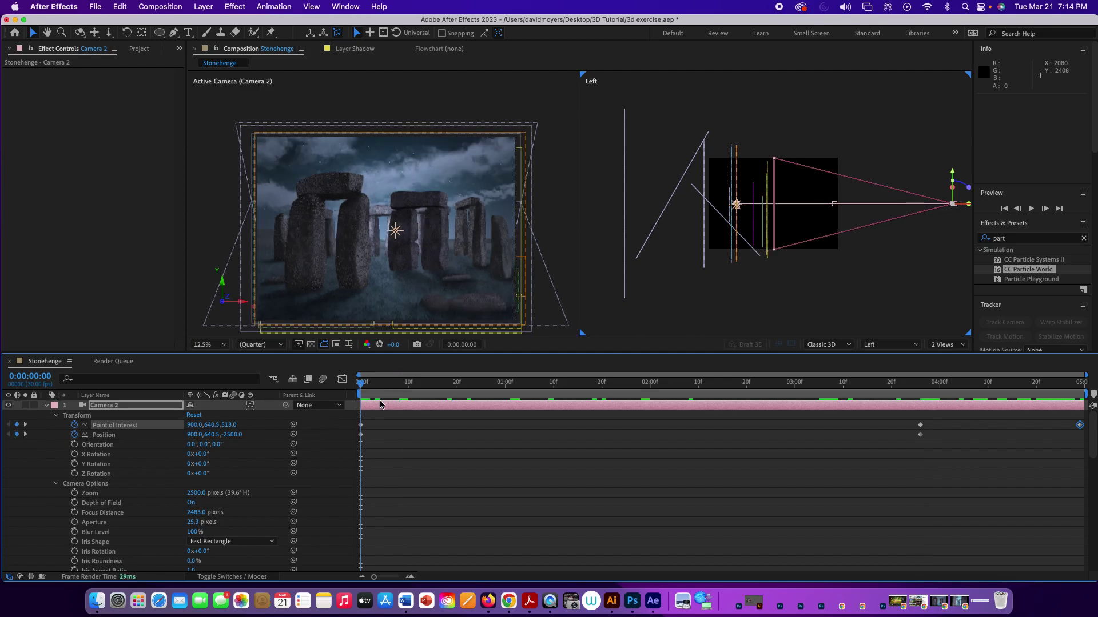